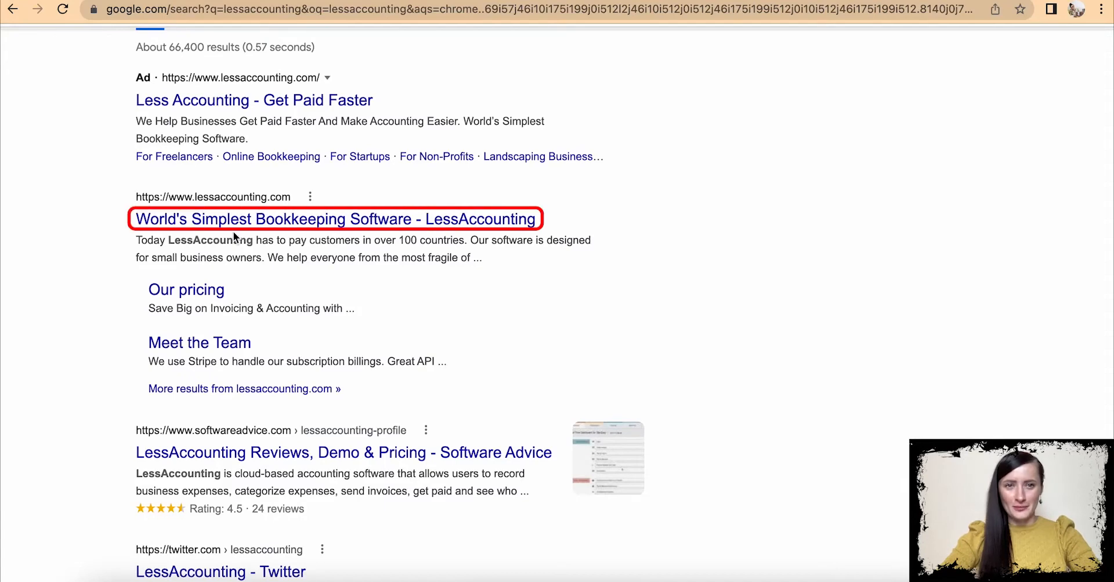
# - Open the 'World's Simplest Bookkeeping Software - LessAccounting' search result to reach the free-trial signup
pyautogui.click(233, 219)
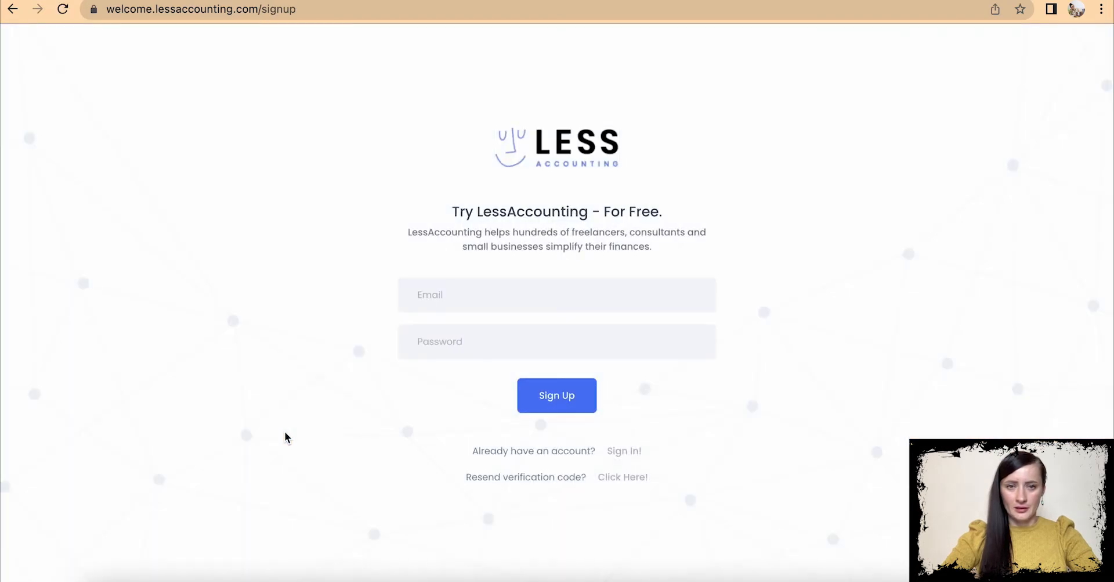
# - Sign up with an e-mail address and password, save the password in Chrome, then return to Gmail
pyautogui.click(446, 296)
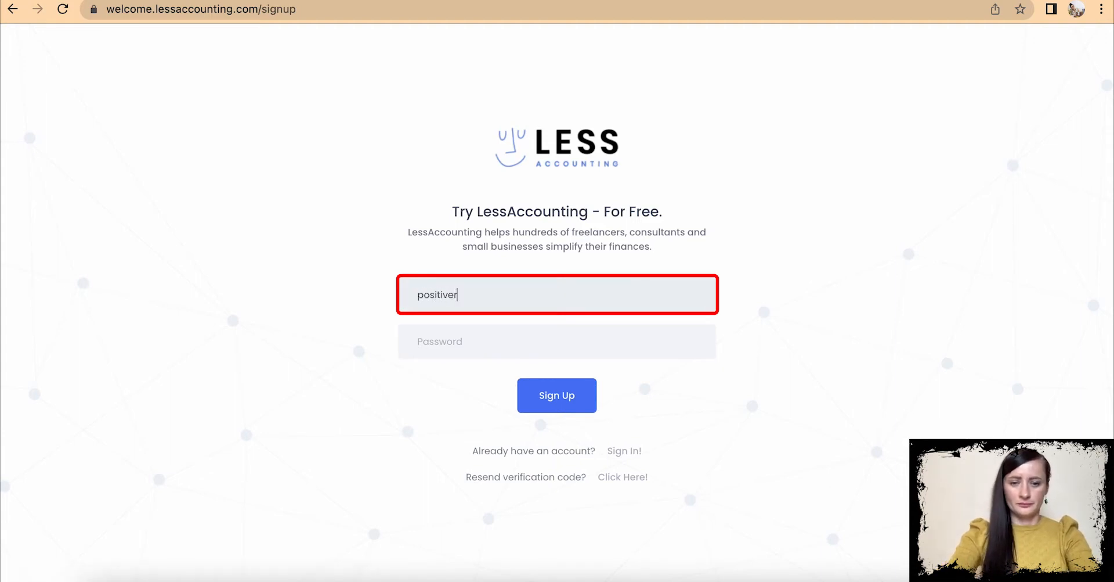
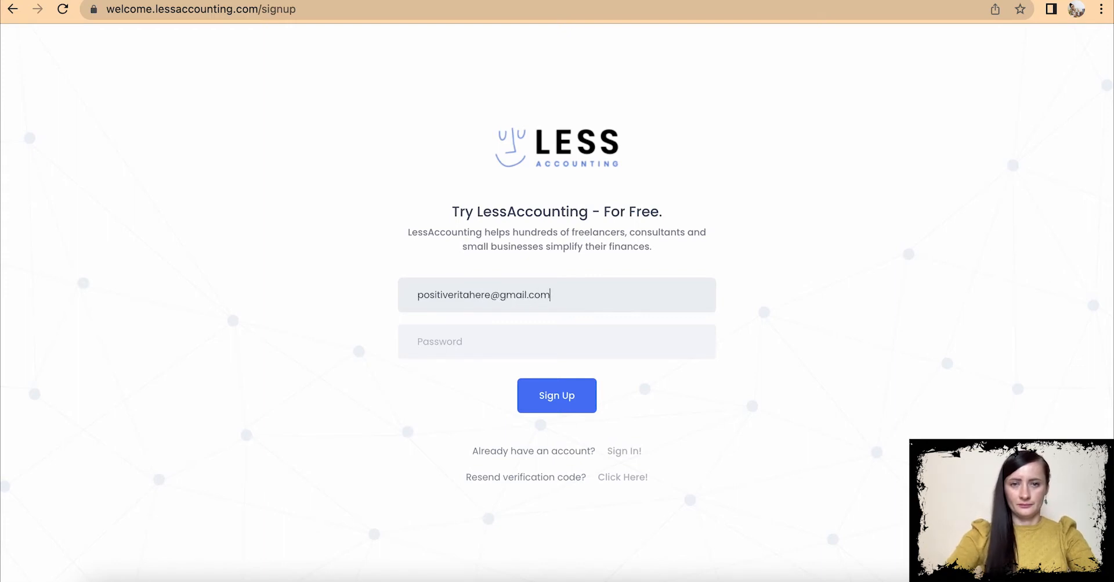
pyautogui.click(478, 341)
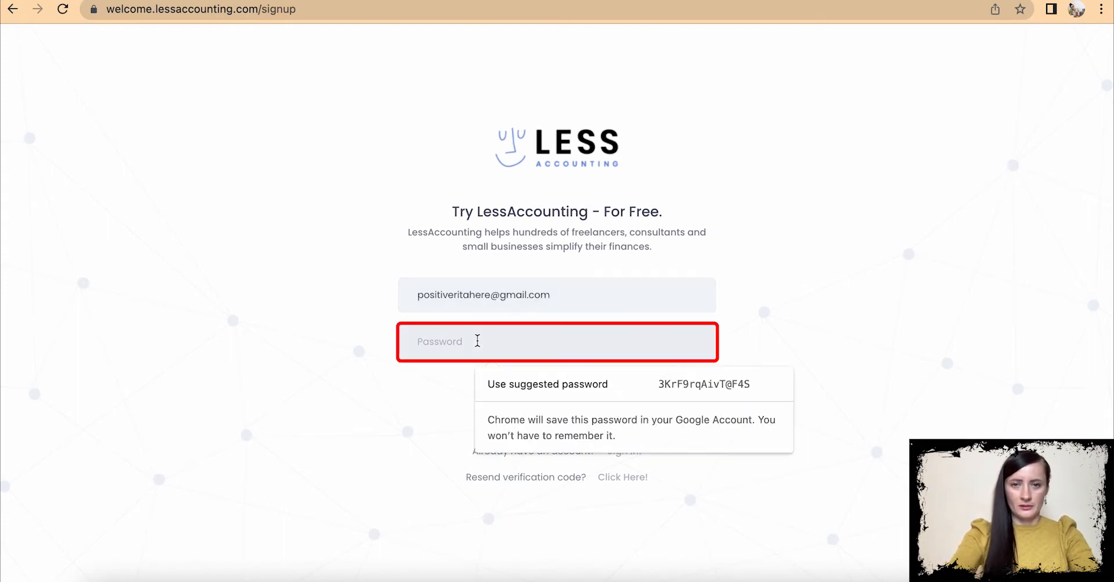
pyautogui.write('•')
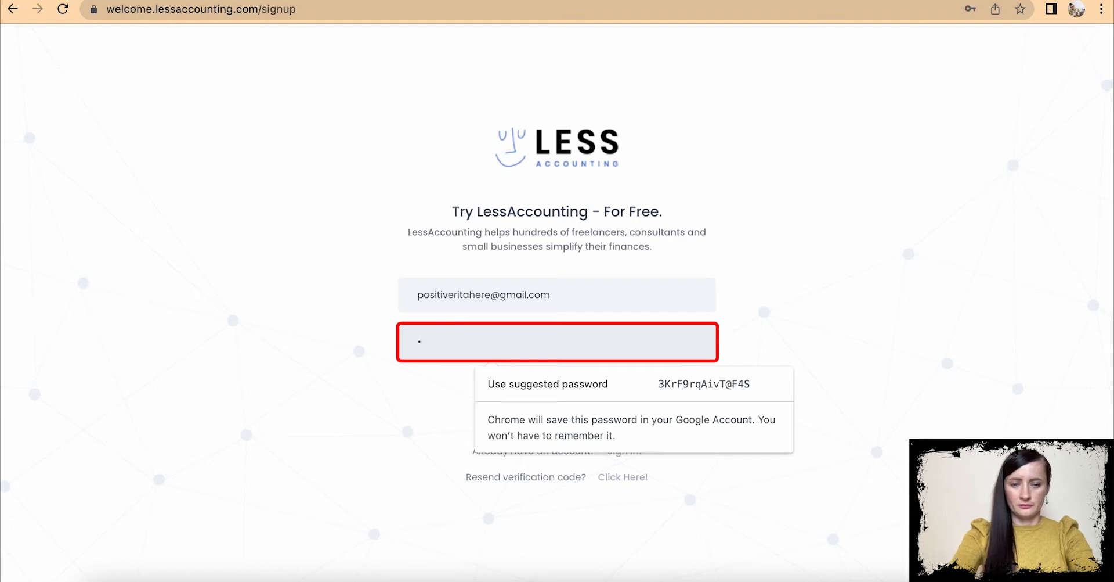
pyautogui.write('••••••')
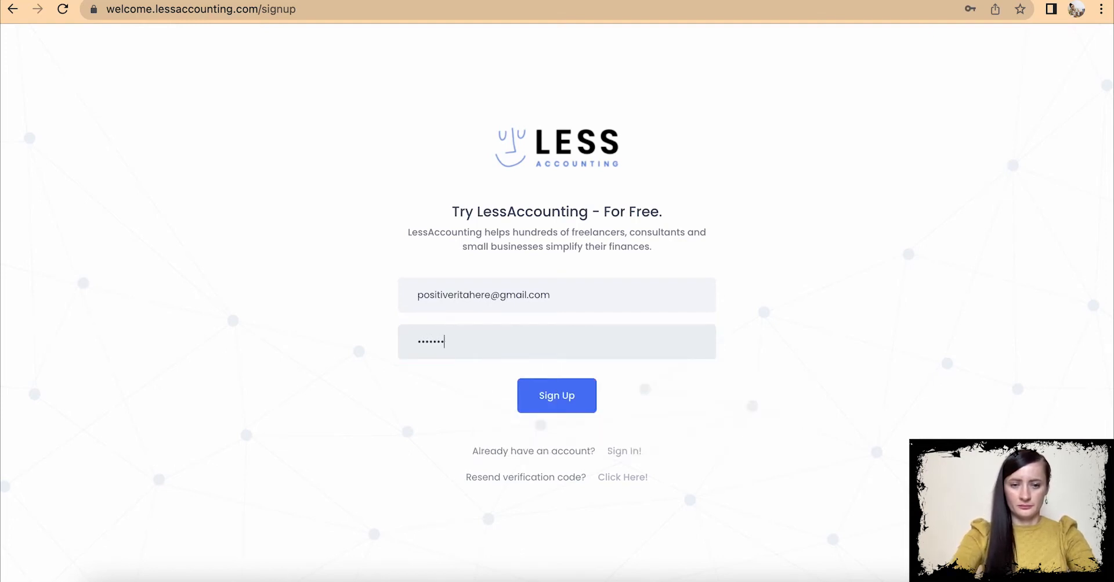
pyautogui.write('•••')
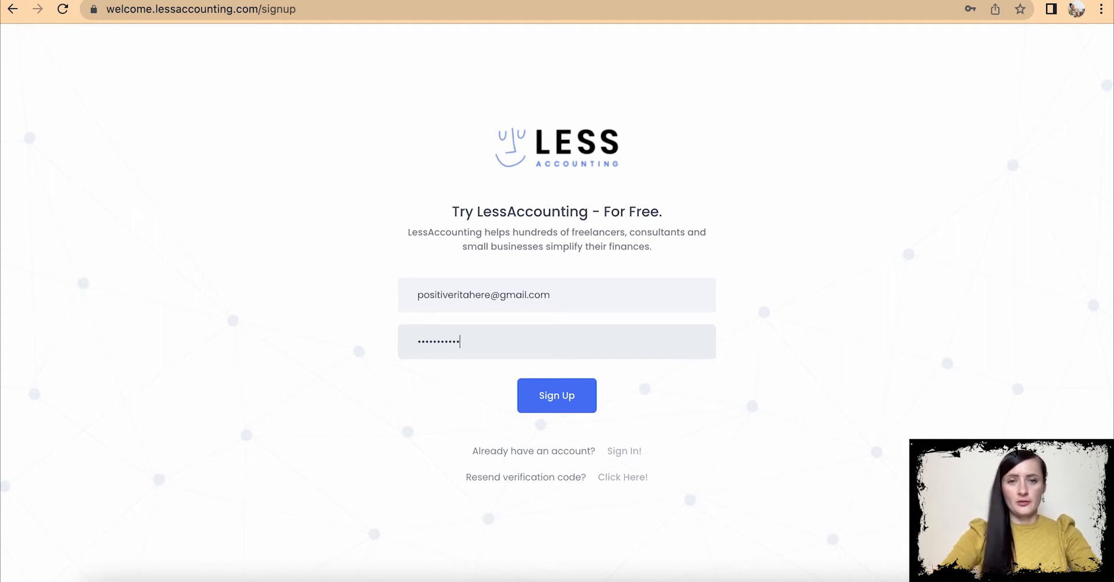
pyautogui.click(548, 401)
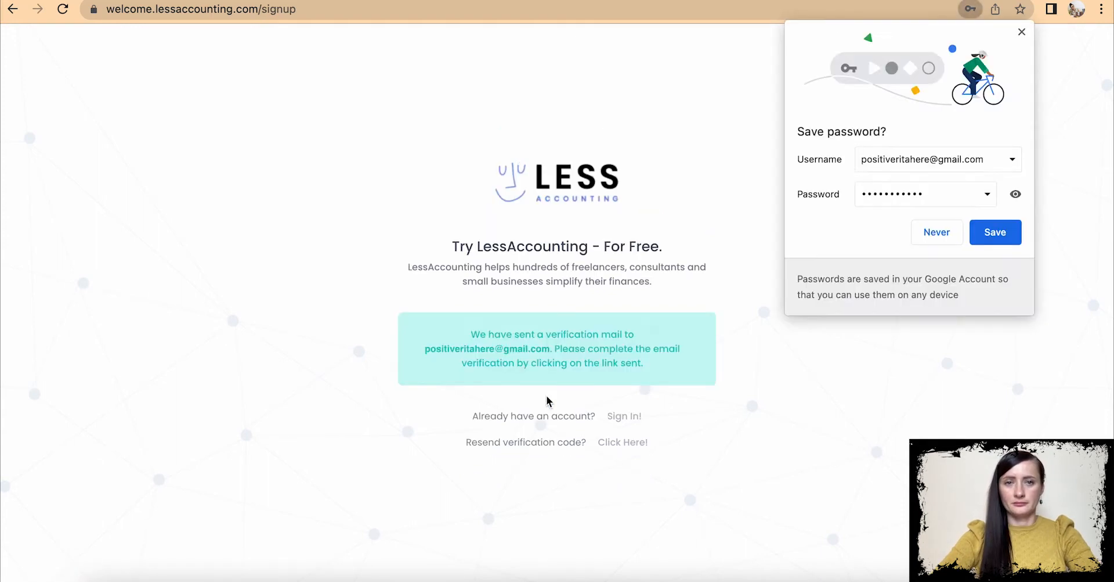
pyautogui.click(994, 233)
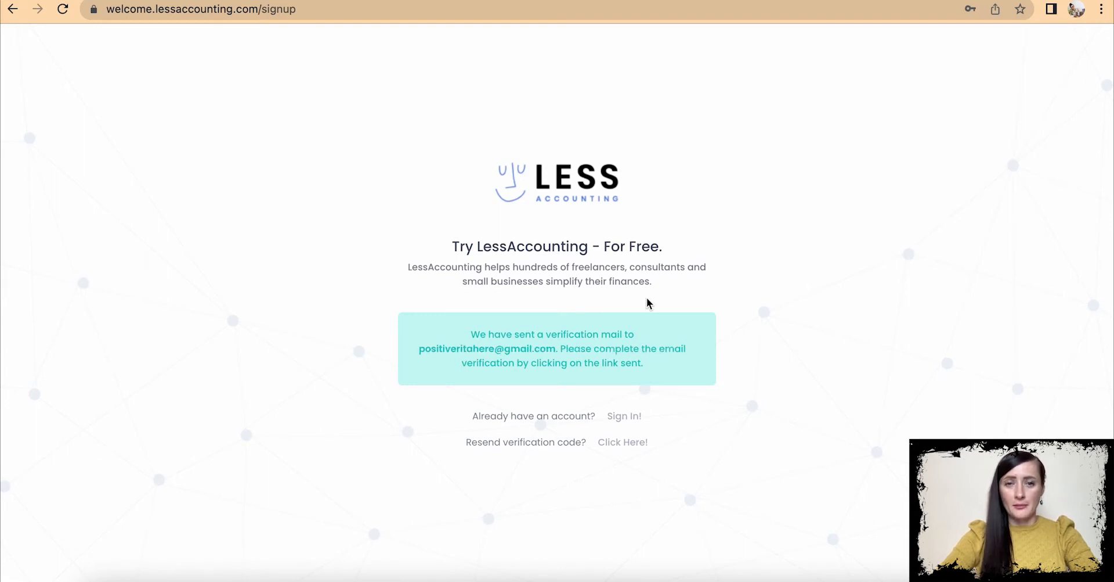
pyautogui.click(173, 0)
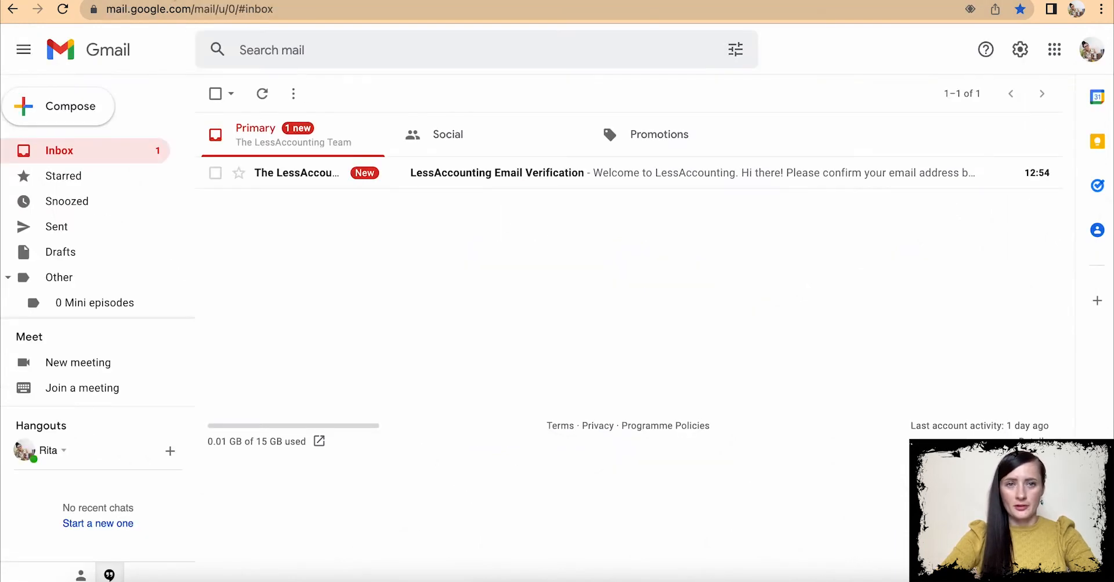
# - Open the LessAccounting Email Verification message and follow its 'Confirm your email address' link
pyautogui.click(497, 177)
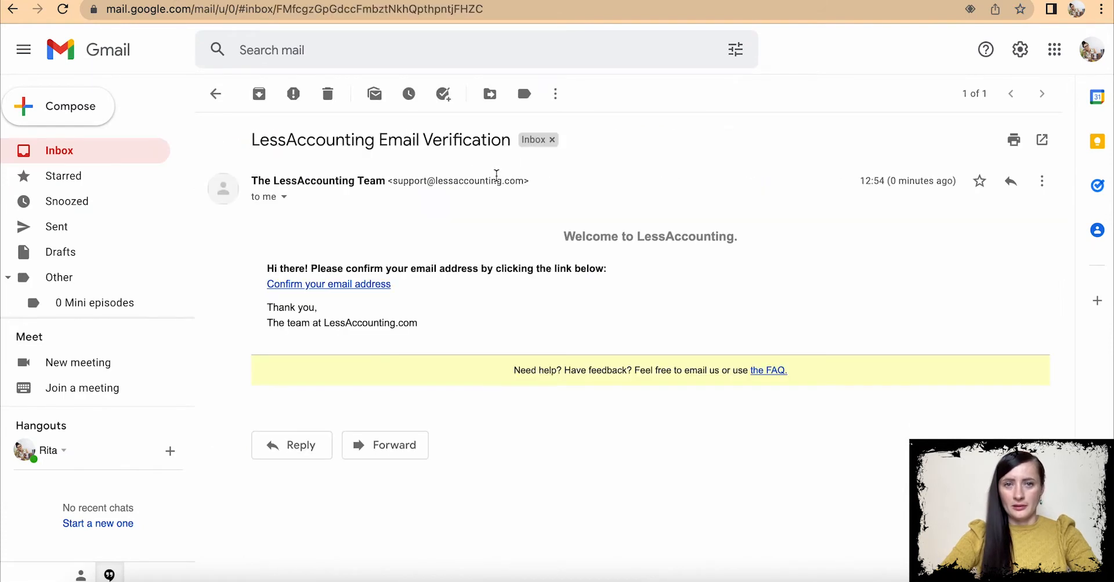
pyautogui.click(353, 283)
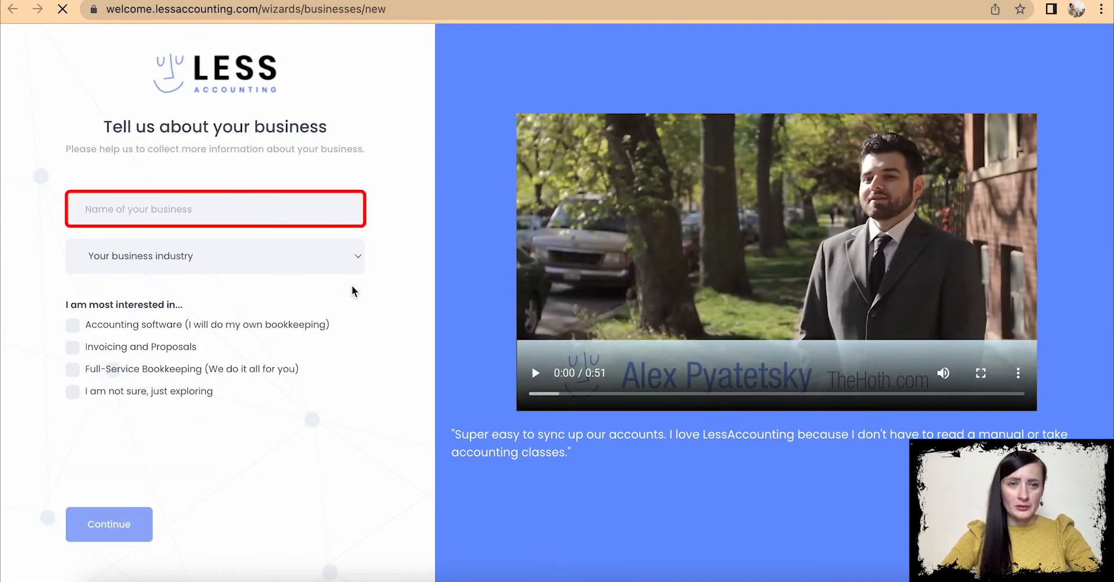
# - Enter the business name, choose 'Other: I make or sell a PRODUCT', tick Accounting software and reCAPTCHA, and continue
pyautogui.click(194, 209)
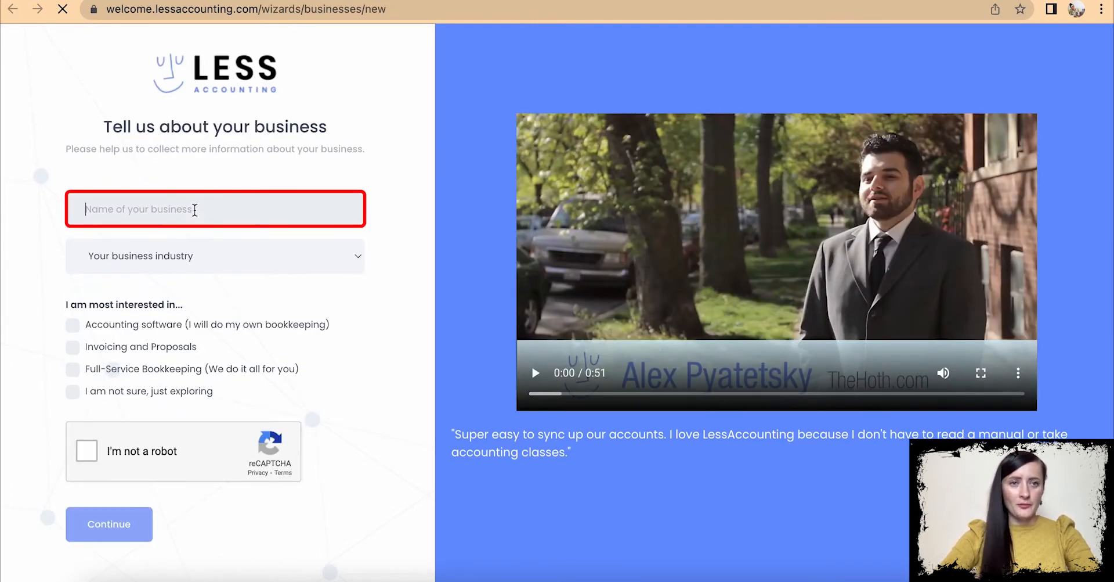
pyautogui.write('RitaK')
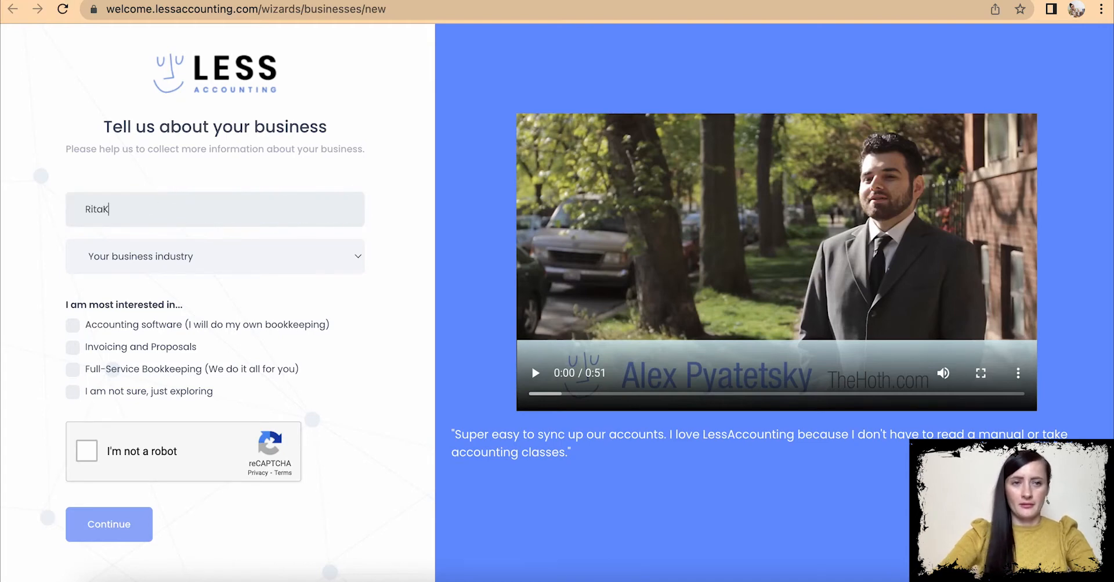
pyautogui.click(237, 258)
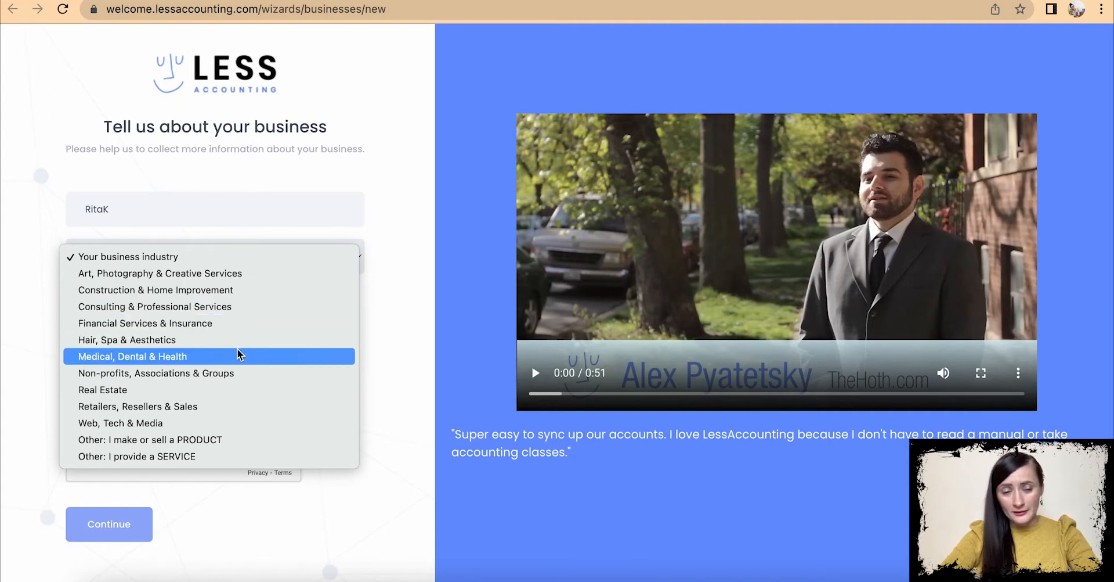
pyautogui.click(236, 440)
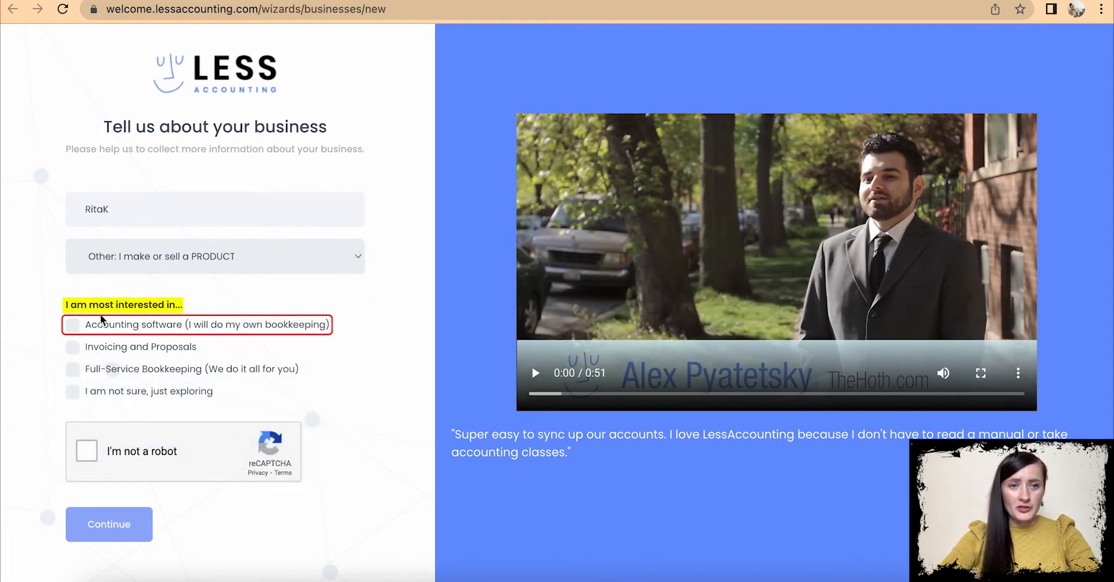
pyautogui.click(74, 326)
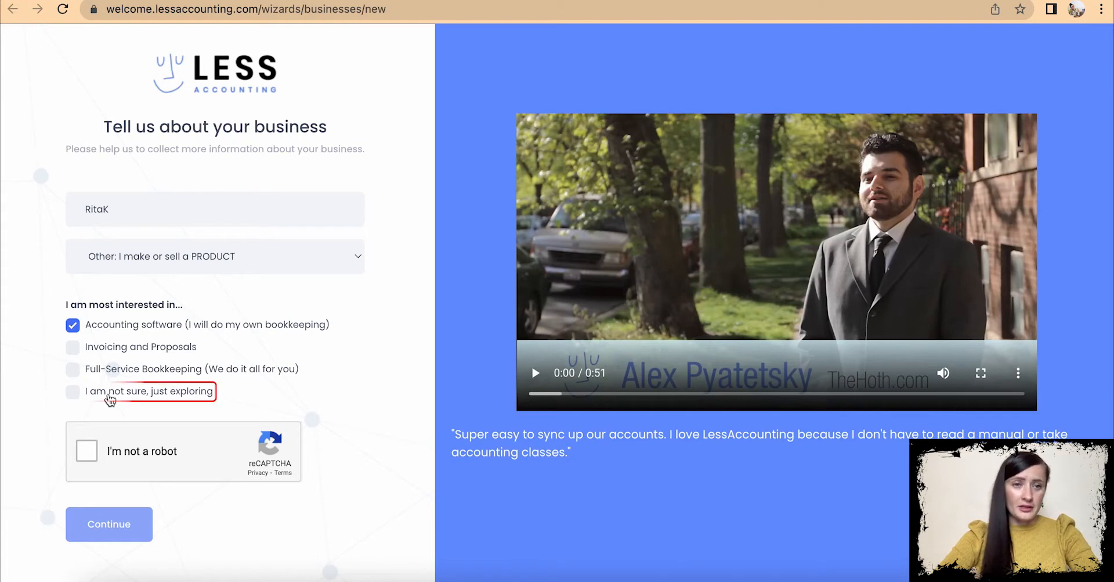
pyautogui.click(86, 451)
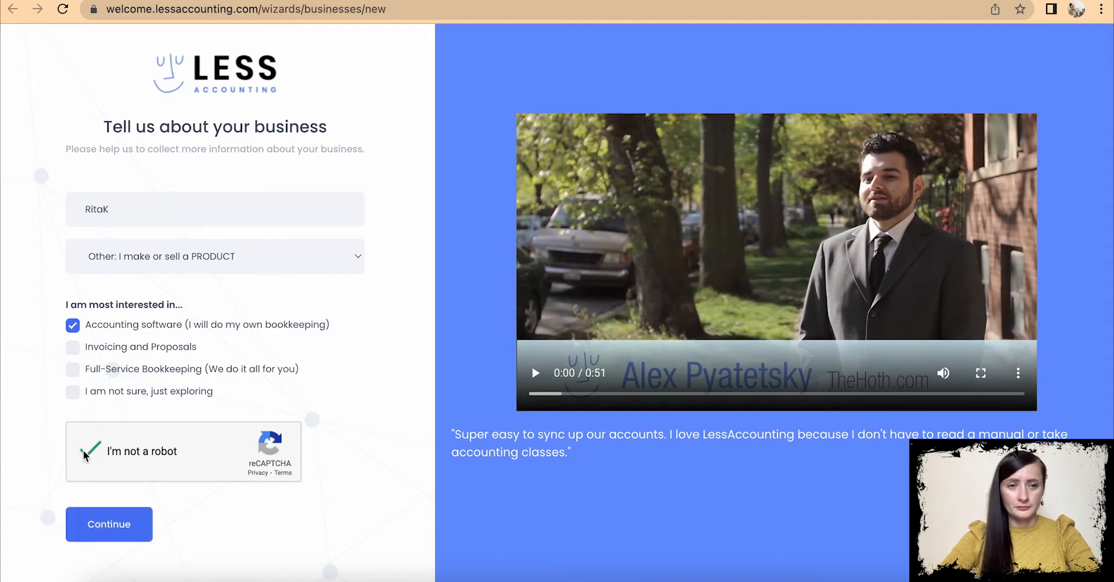
pyautogui.click(113, 528)
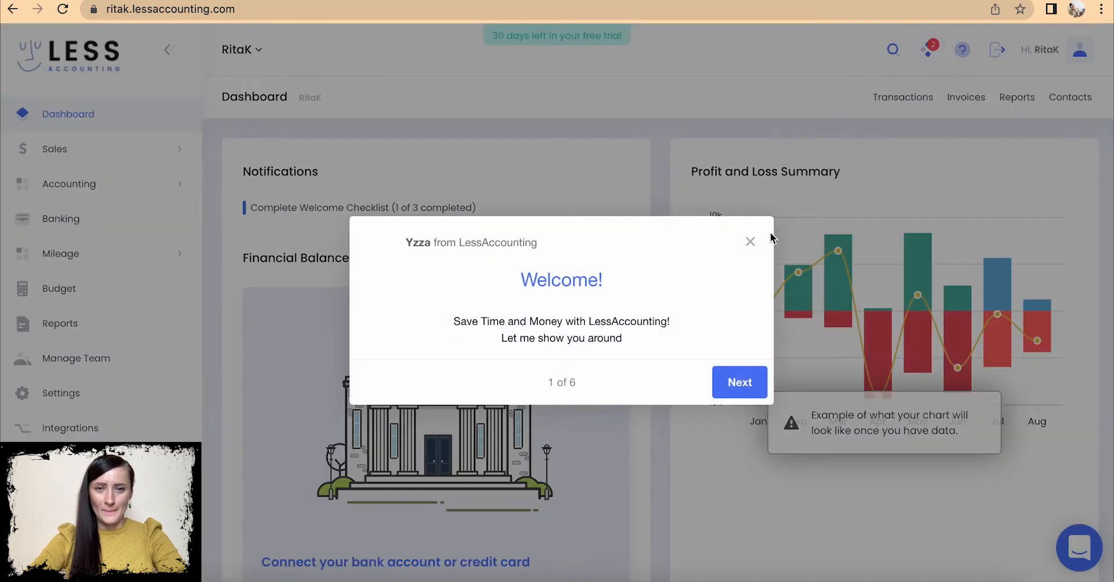
# - Close the Welcome tour popup on the dashboard
pyautogui.click(751, 242)
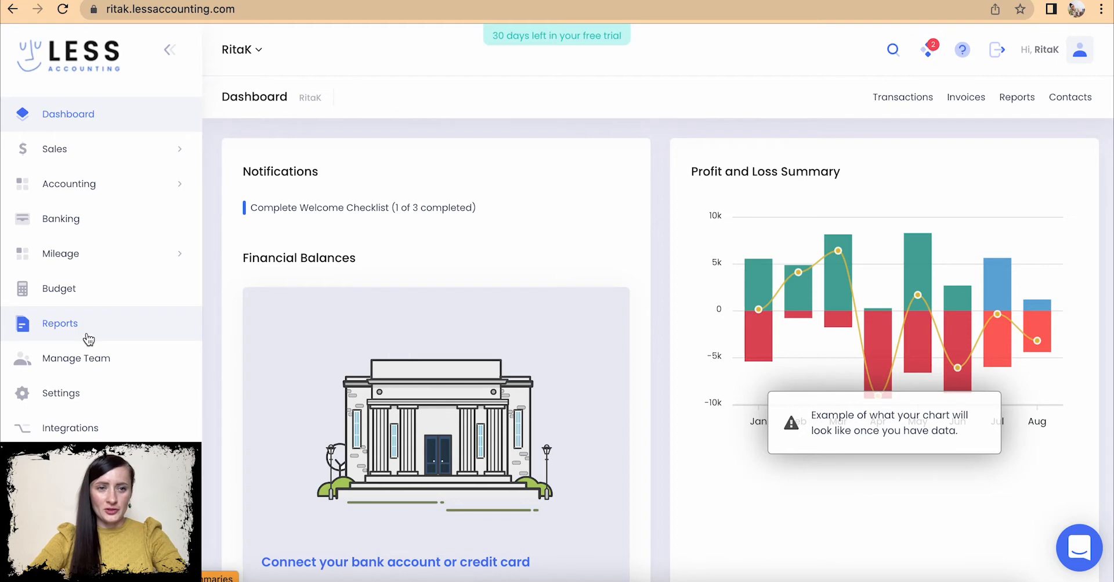
# - Open Settings from the sidebar and scroll through the list of settings sections
pyautogui.click(99, 398)
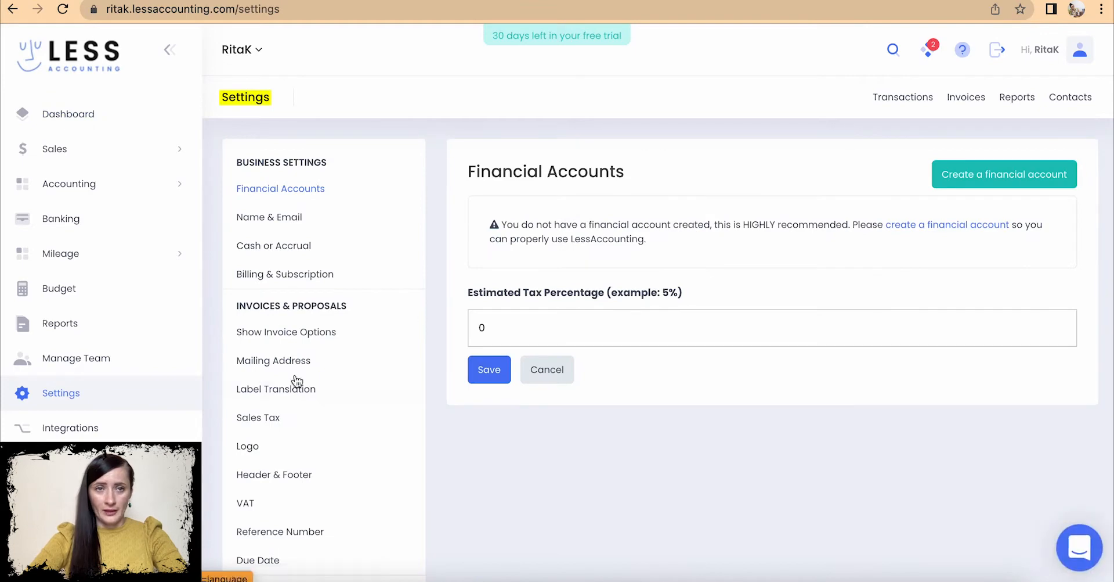
pyautogui.scroll(-4, 400, 218)
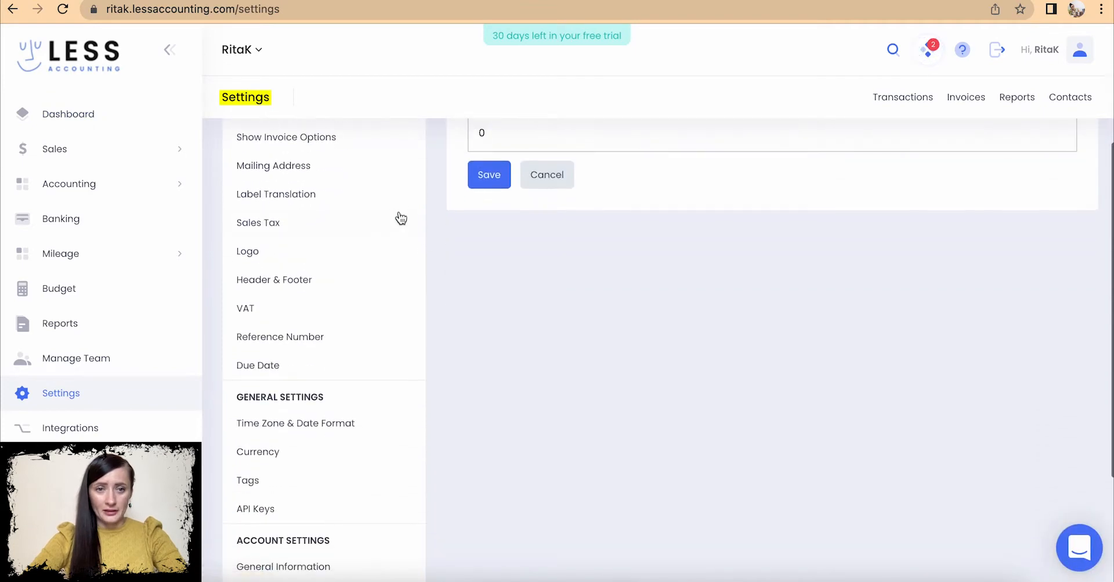
pyautogui.scroll(-3, 375, 495)
pyautogui.scroll(7, 375, 494)
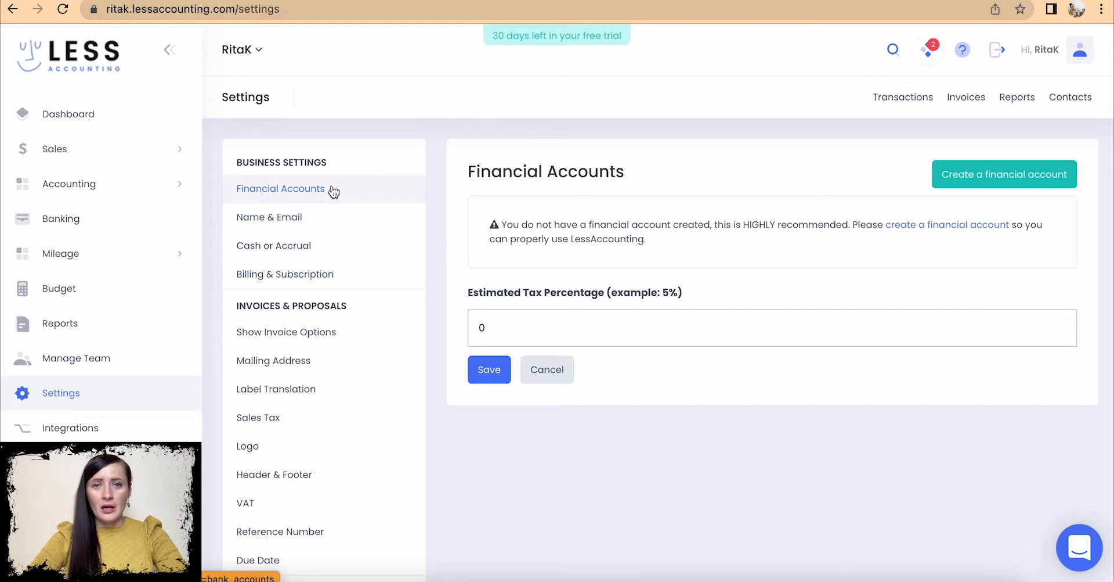
# - Create a manually imported financial account with the business bank's name and a 1500 starting balance
pyautogui.click(969, 181)
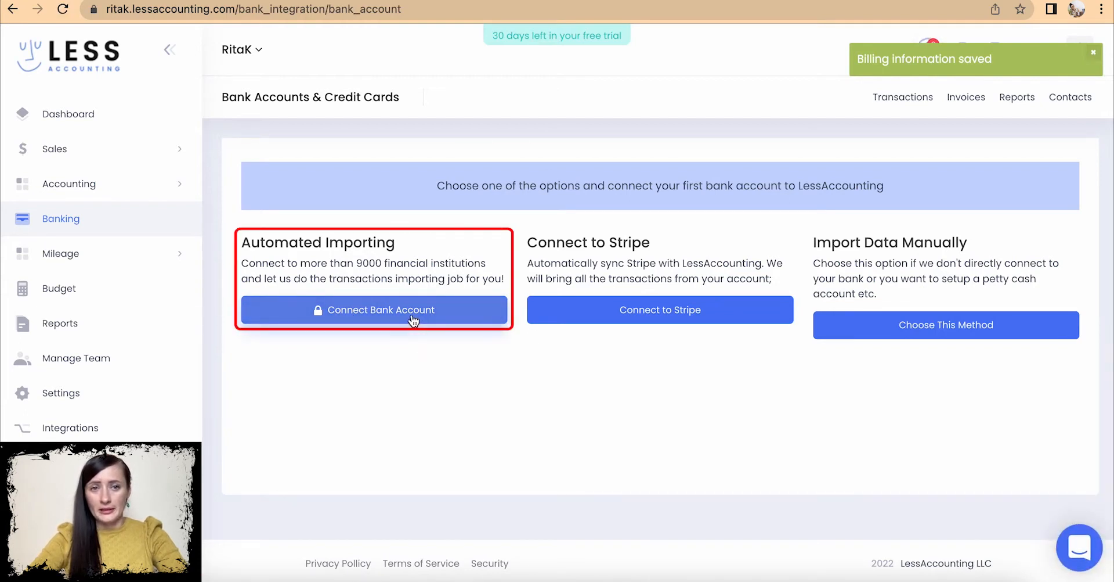
pyautogui.click(946, 335)
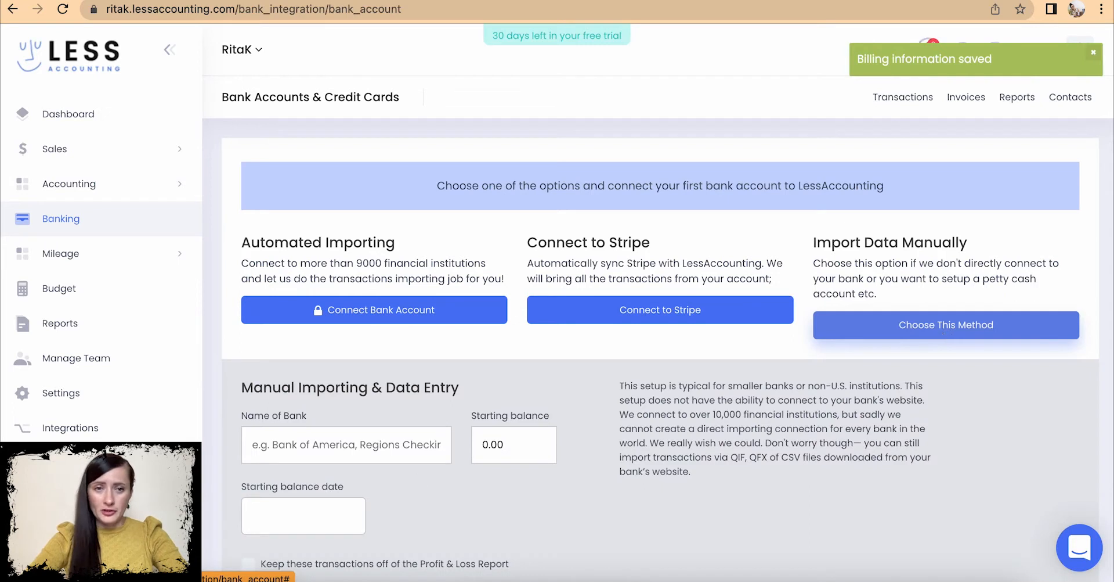
pyautogui.click(297, 456)
pyautogui.write('R')
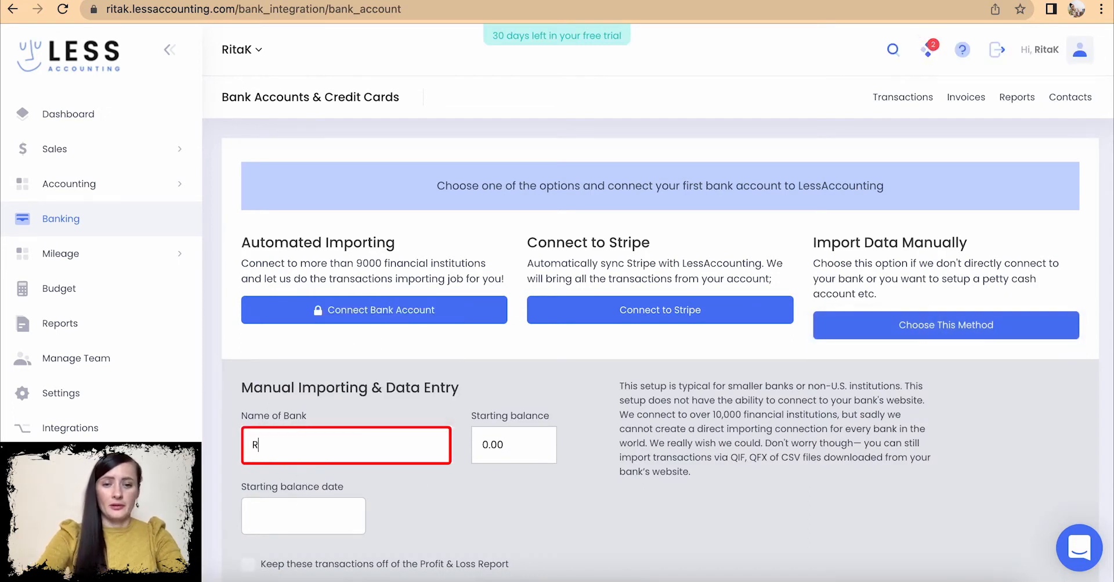
pyautogui.write("ita's Bank")
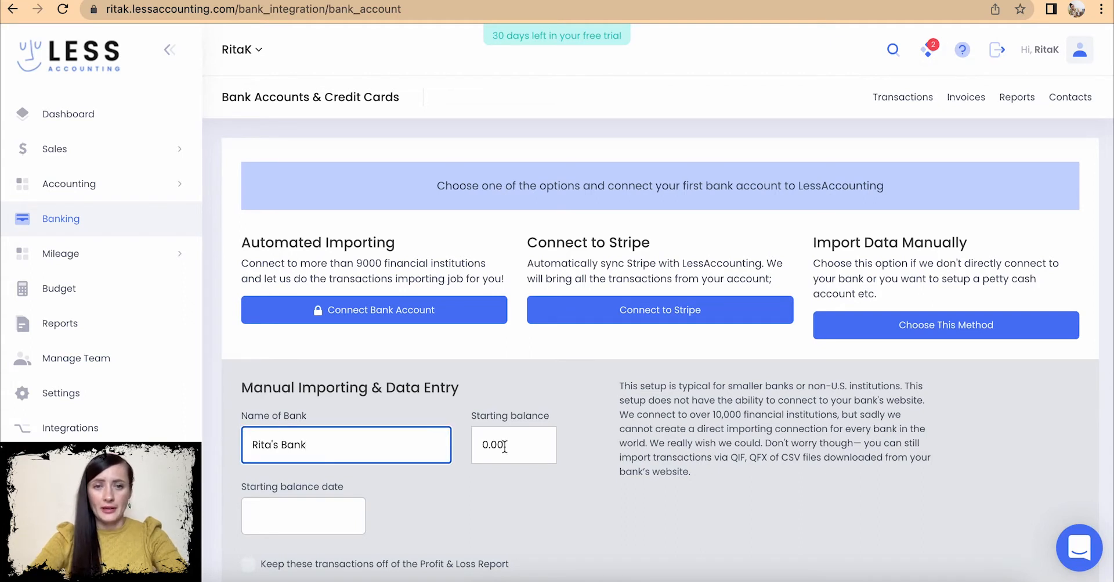
pyautogui.write(' - ')
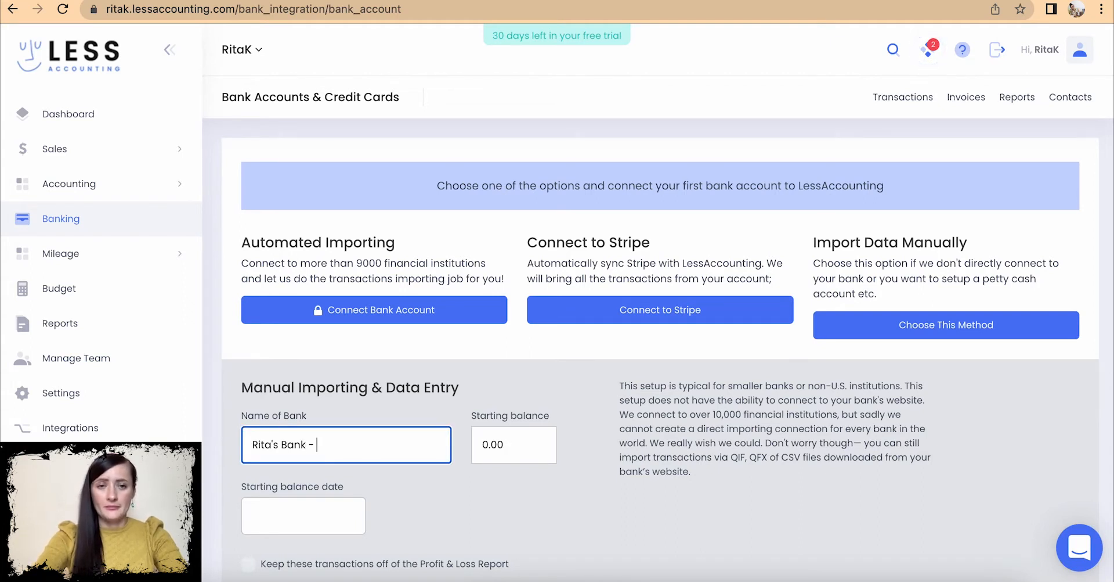
pyautogui.write('Business')
pyautogui.click(510, 446)
pyautogui.moveTo(510, 445); pyautogui.dragTo(474, 445)
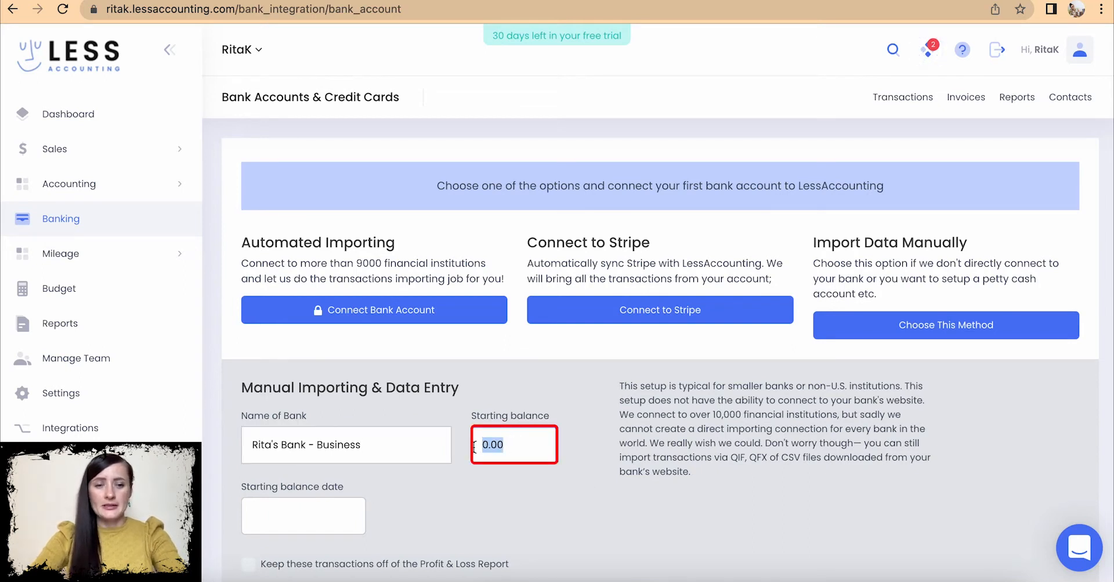
pyautogui.write('1500')
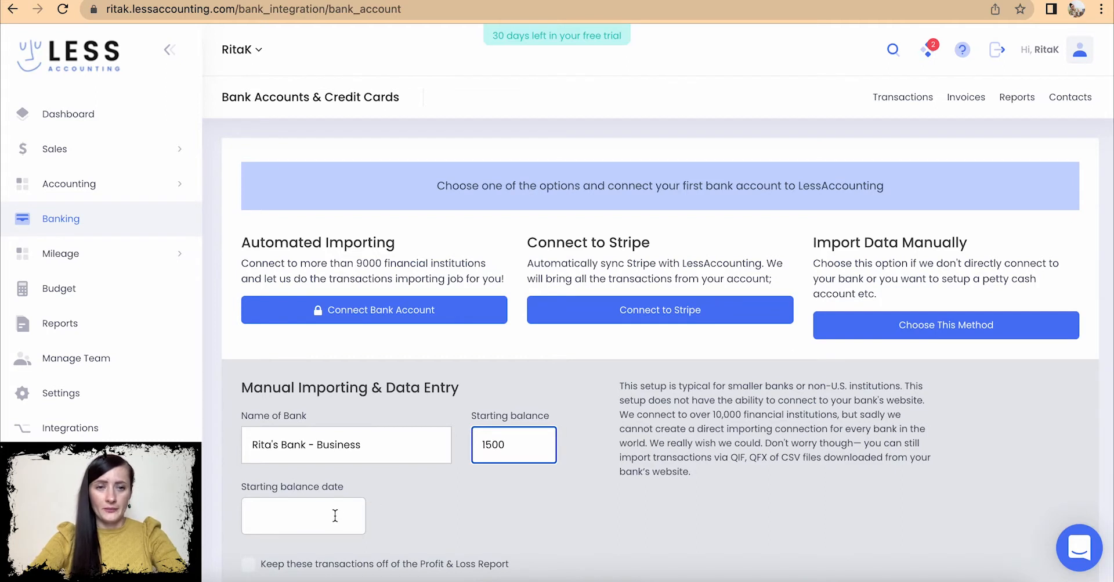
pyautogui.scroll(-3, 335, 514)
pyautogui.click(314, 393)
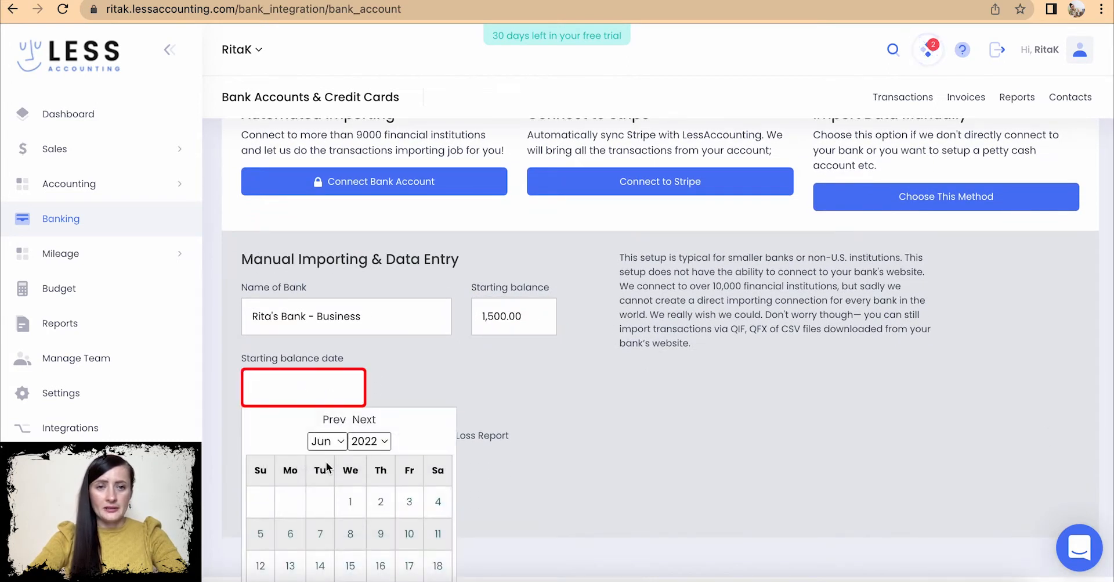
# - Date the bank account June 1, keep its transactions off the Profit & Loss Report, and save
pyautogui.click(350, 500)
pyautogui.scroll(-1, 348, 498)
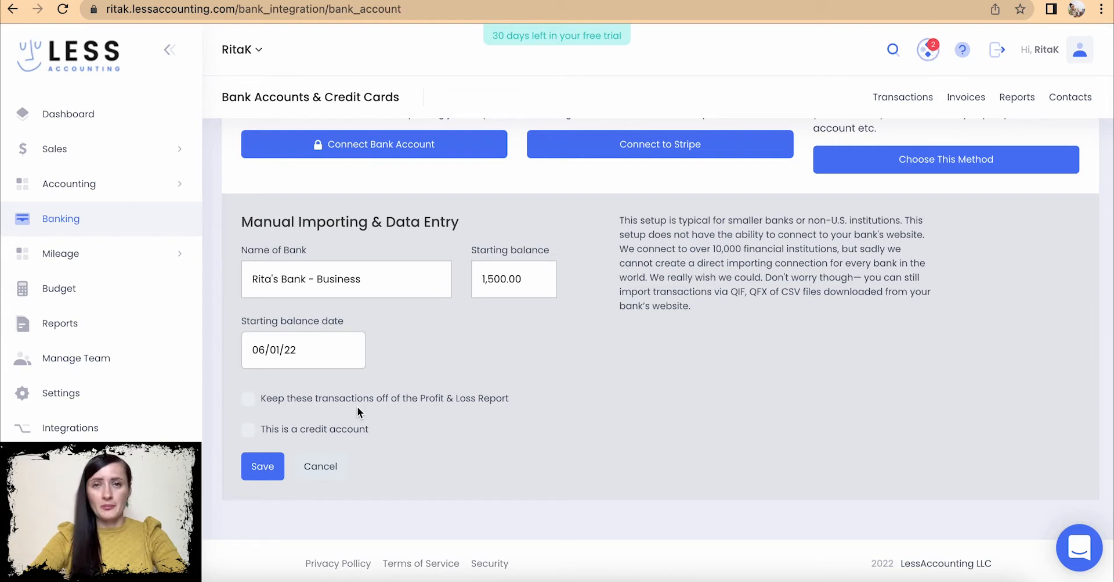
pyautogui.click(252, 400)
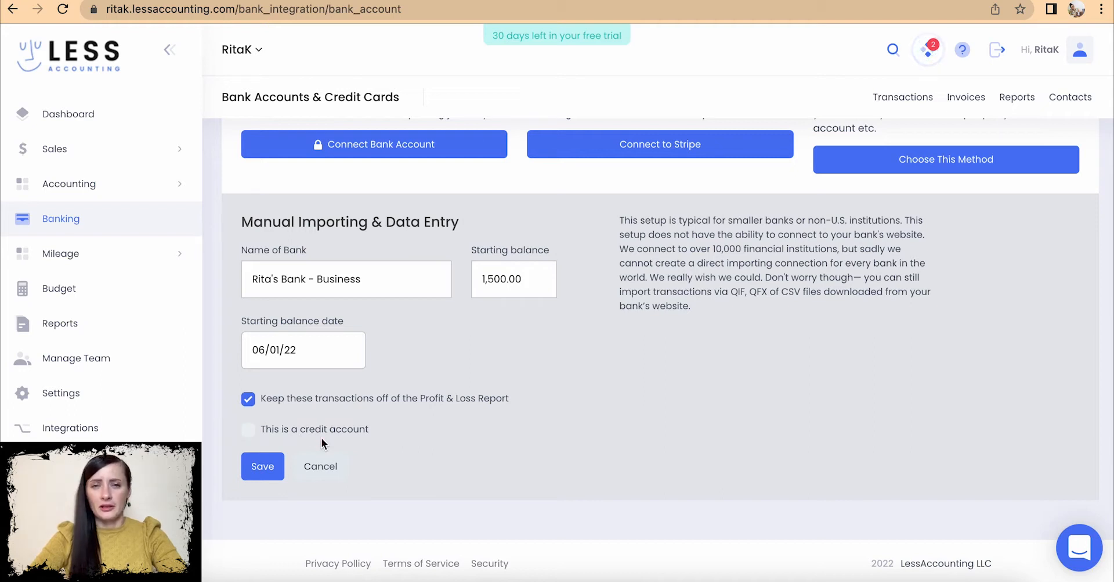
pyautogui.click(263, 468)
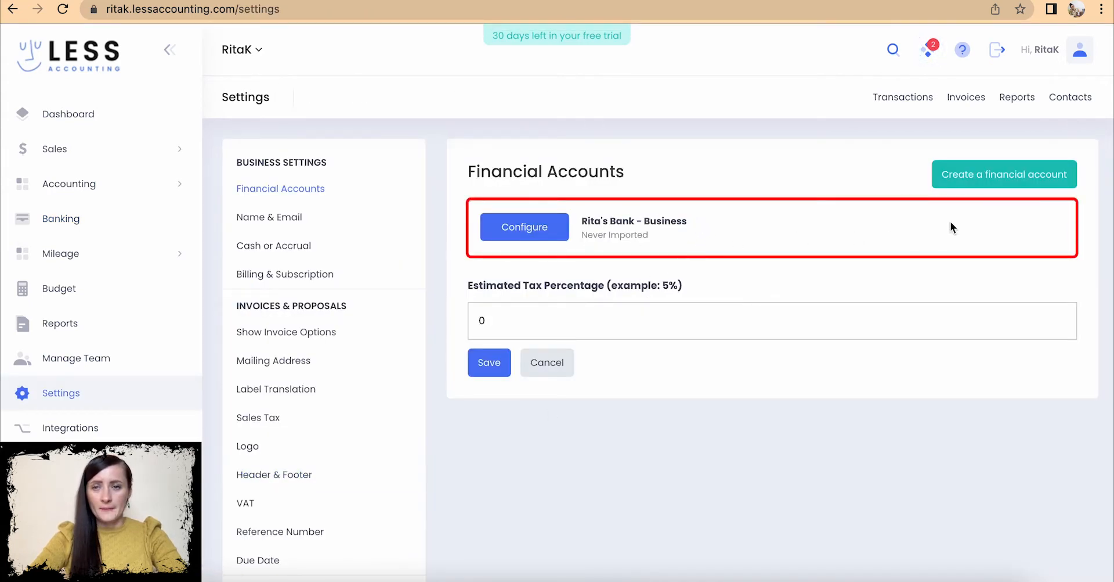
# - Create a manual financial account named 'Cash' with a 500 starting balance dated June 1, and save
pyautogui.click(999, 179)
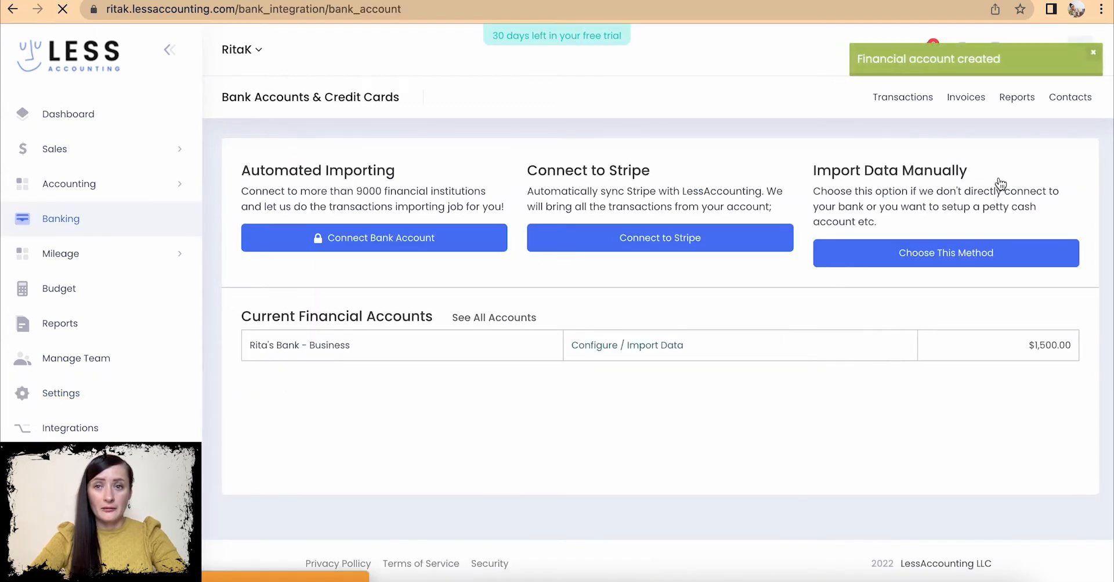
pyautogui.click(962, 256)
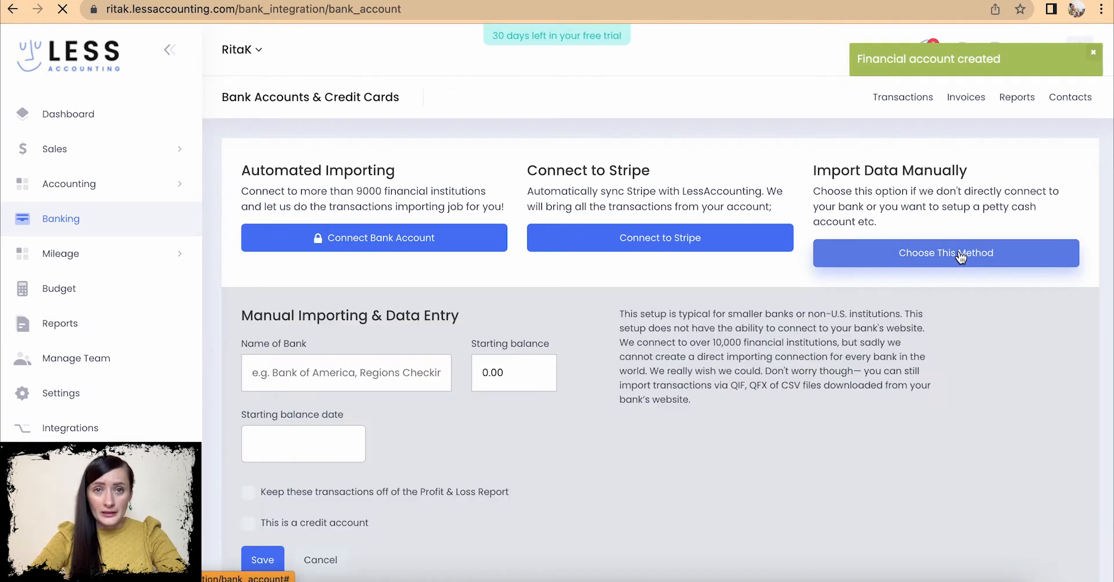
pyautogui.click(325, 372)
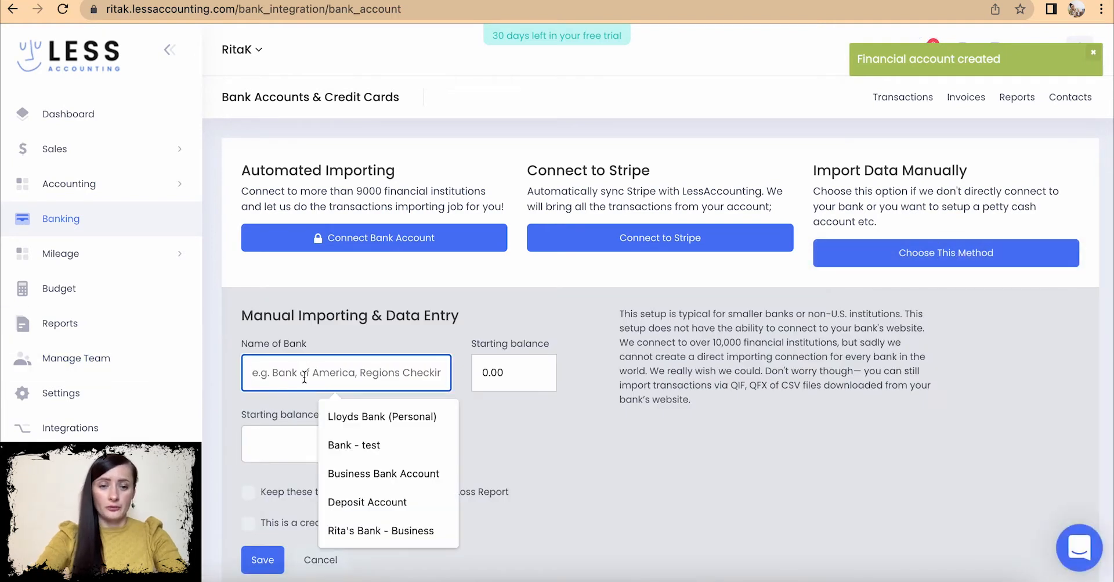
pyautogui.write('Cash')
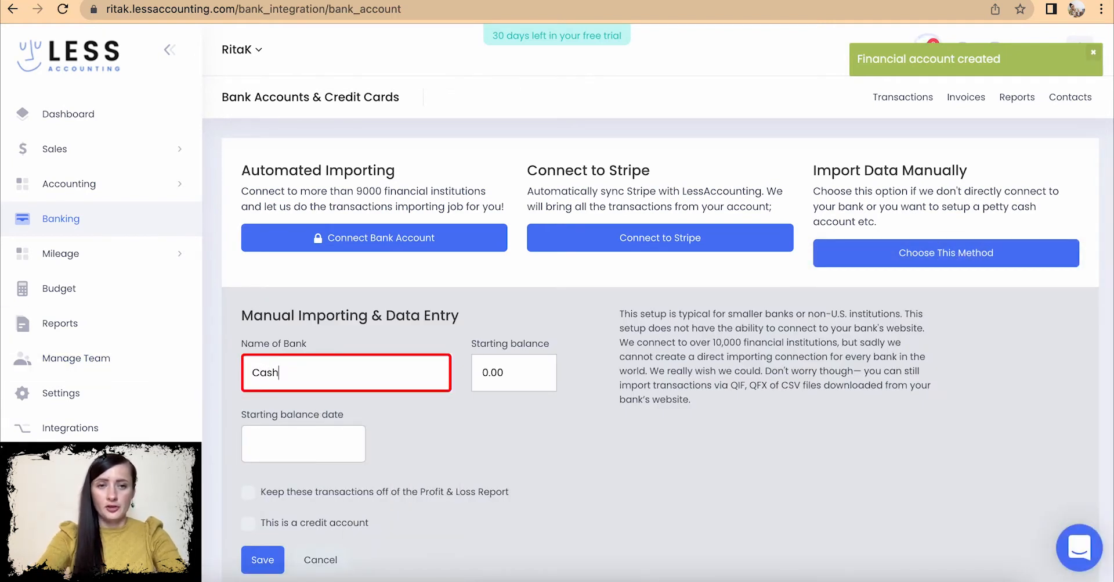
pyautogui.moveTo(518, 372); pyautogui.dragTo(469, 366)
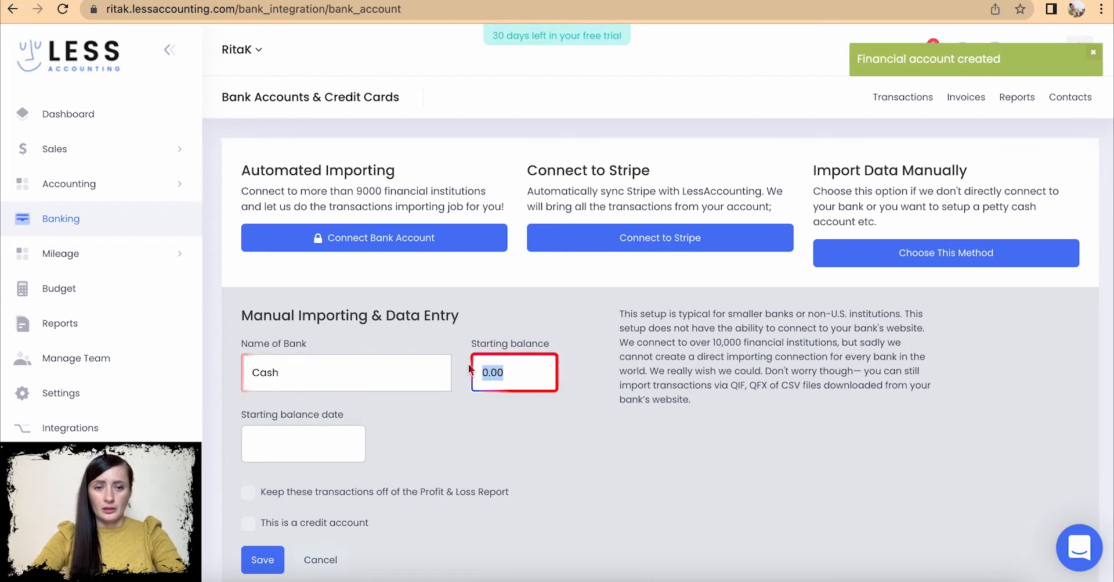
pyautogui.write('500')
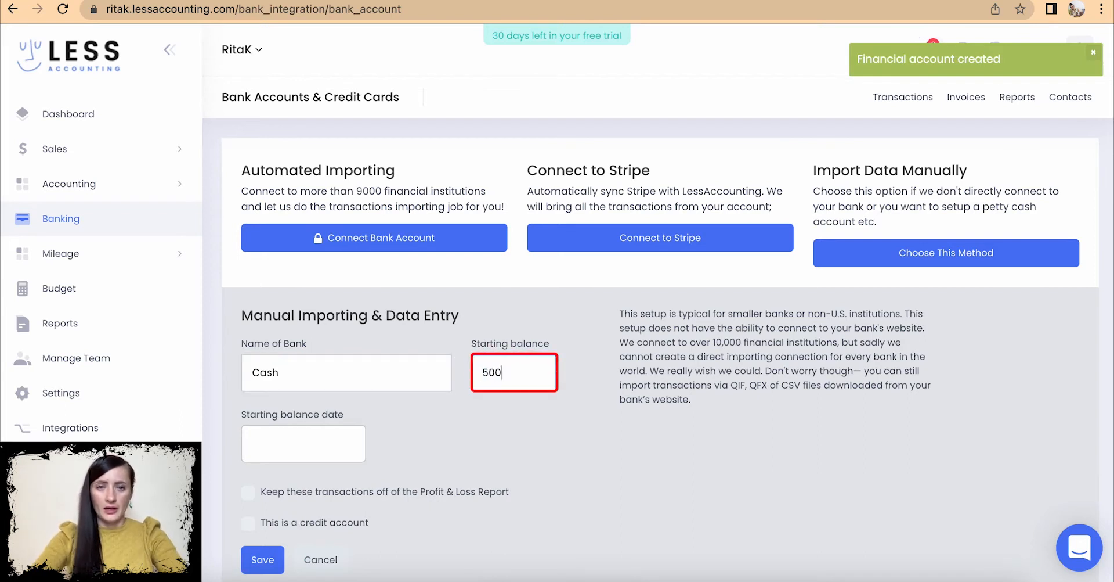
pyautogui.click(492, 400)
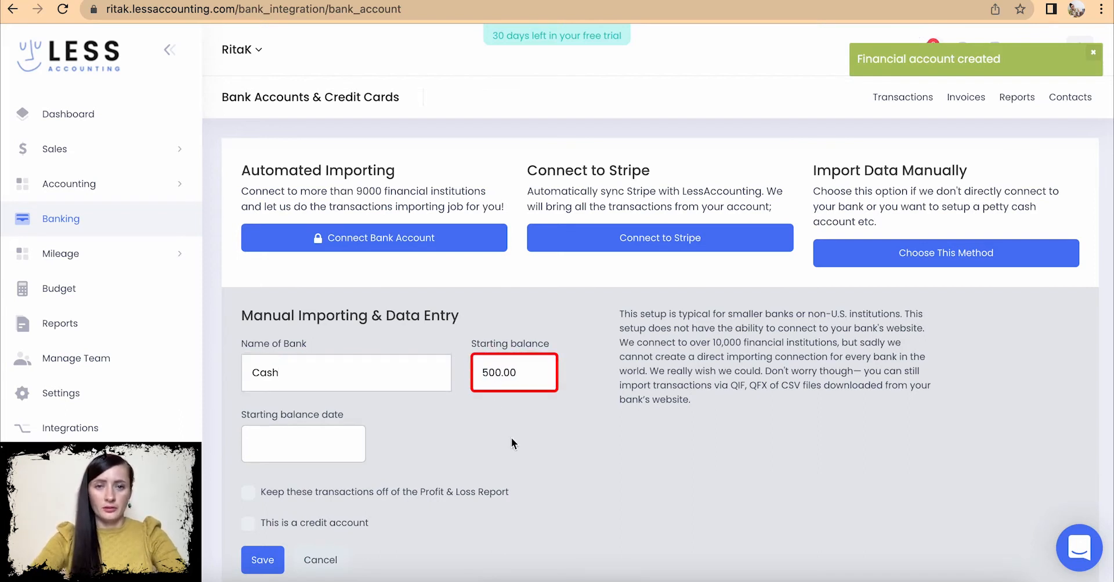
pyautogui.click(334, 439)
pyautogui.click(350, 556)
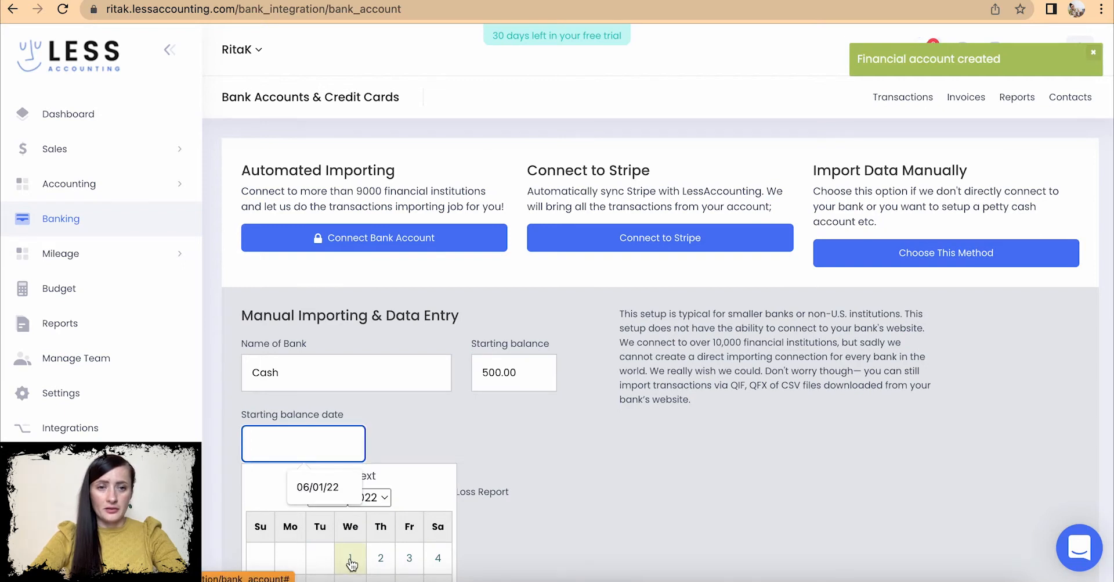
pyautogui.scroll(-2, 504, 452)
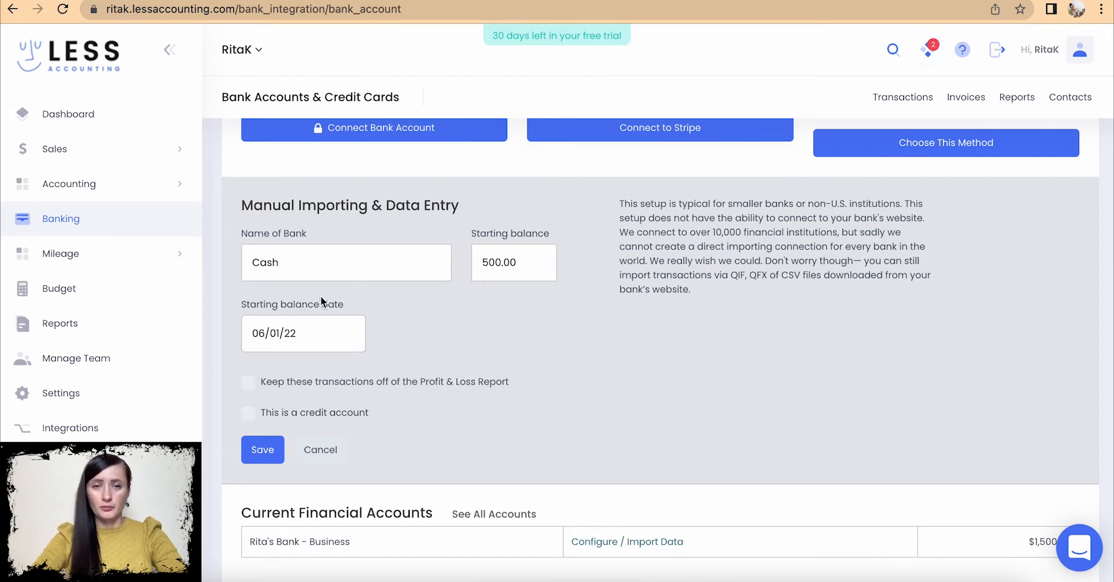
pyautogui.click(263, 456)
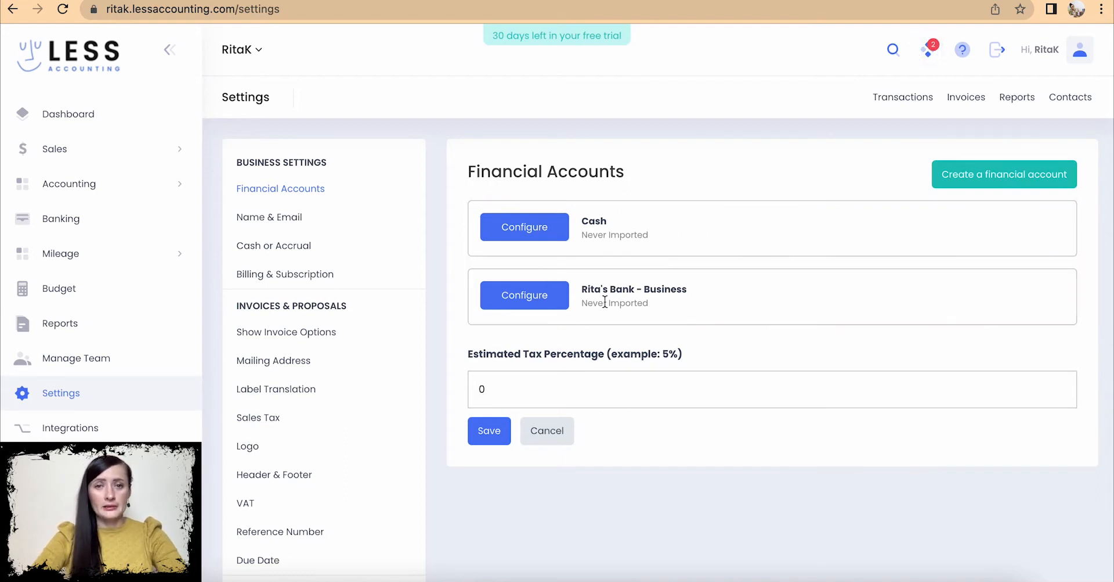
# - Open the Name & Email settings and review the subdomain, business name and company e-mail fields
pyautogui.click(267, 222)
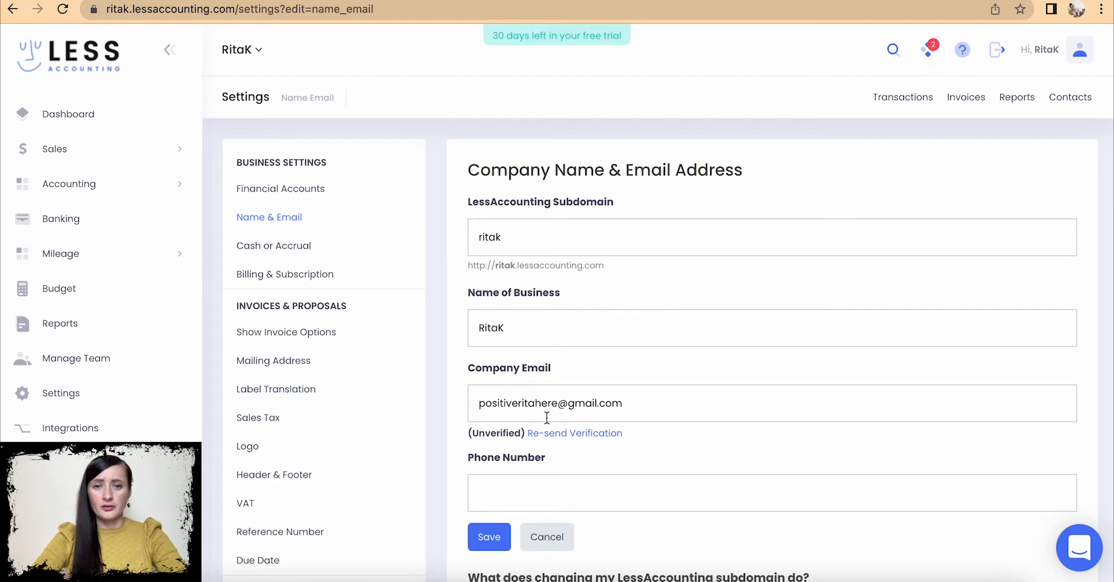
pyautogui.scroll(-2, 552, 424)
pyautogui.scroll(2, 552, 429)
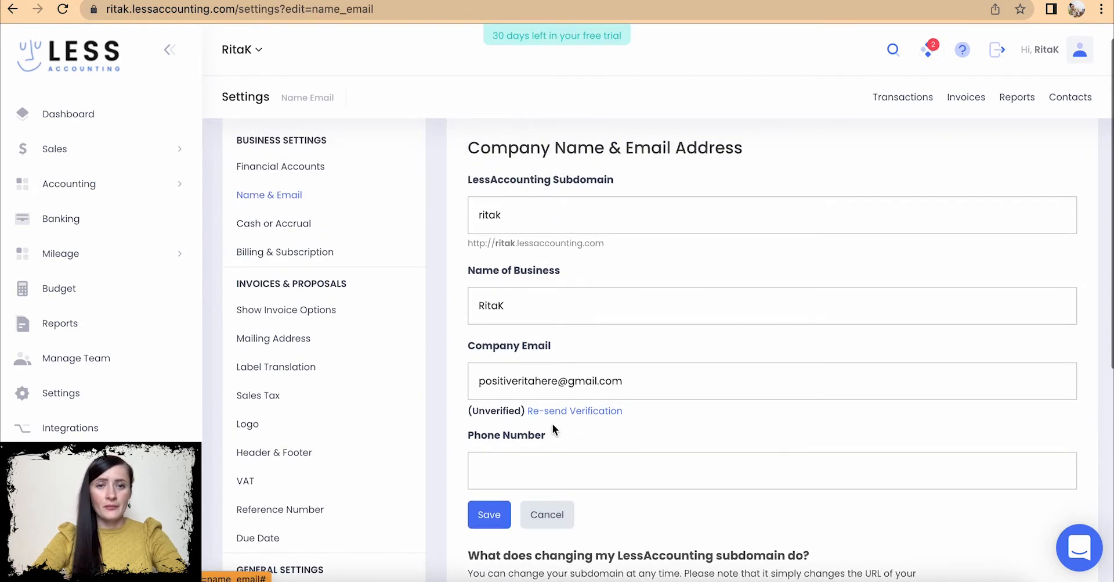
pyautogui.scroll(-5, 552, 425)
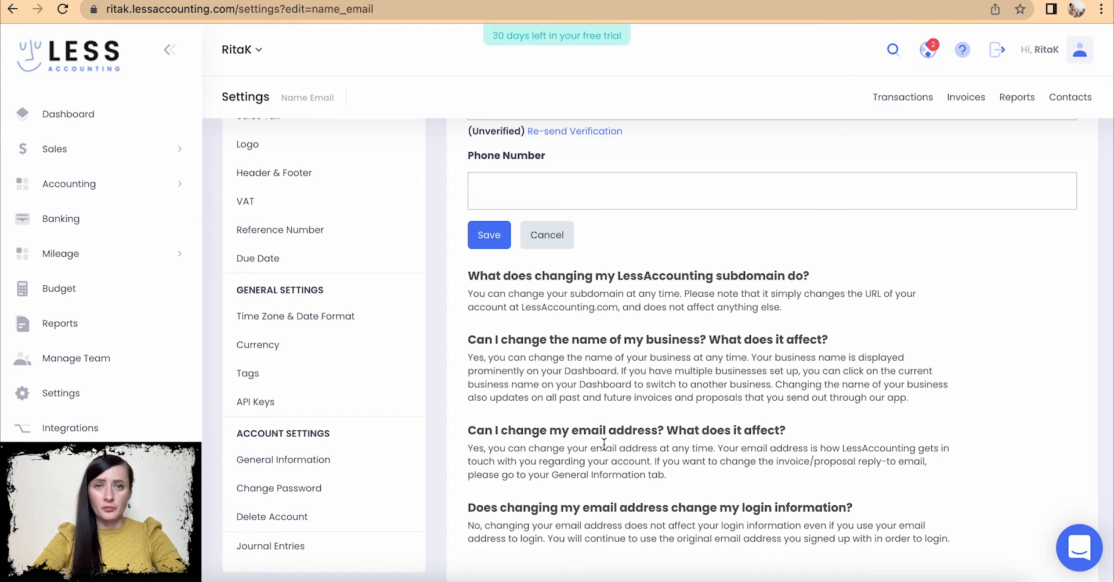
pyautogui.scroll(4, 604, 444)
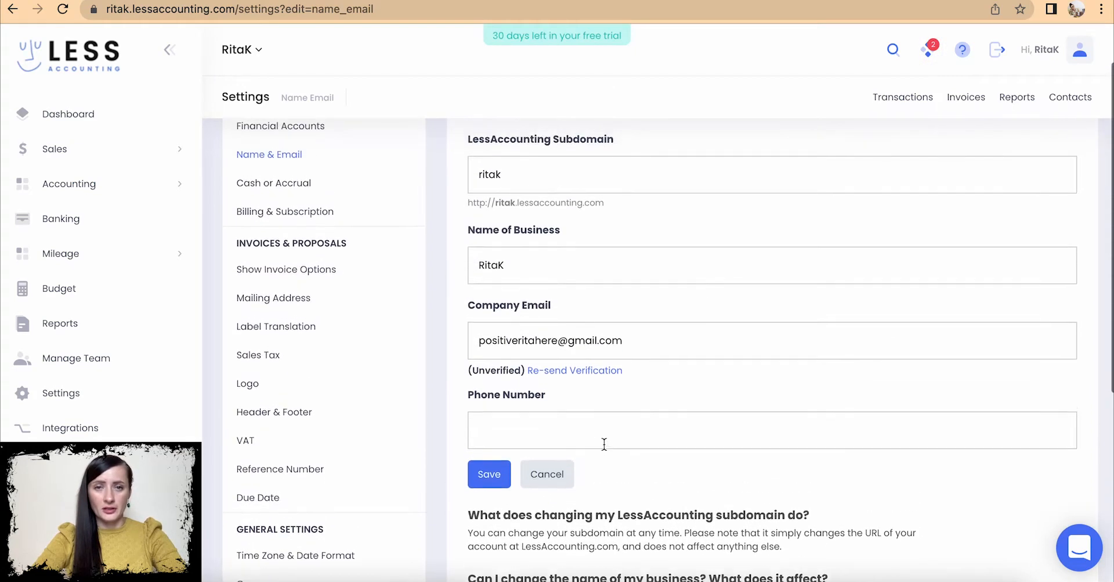
pyautogui.scroll(1, 605, 444)
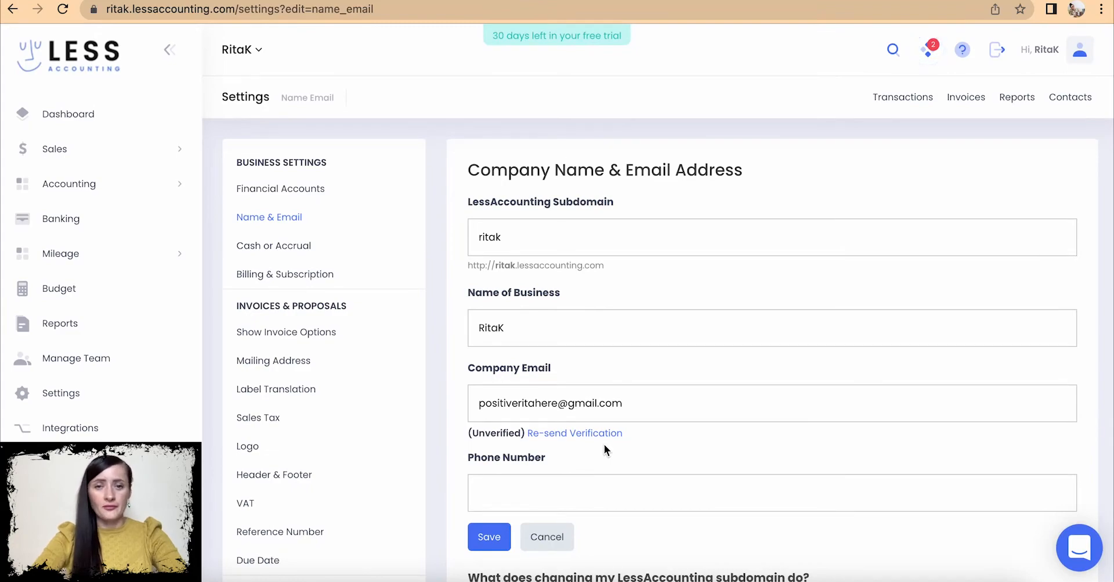
pyautogui.scroll(-7, 605, 444)
pyautogui.scroll(4, 604, 444)
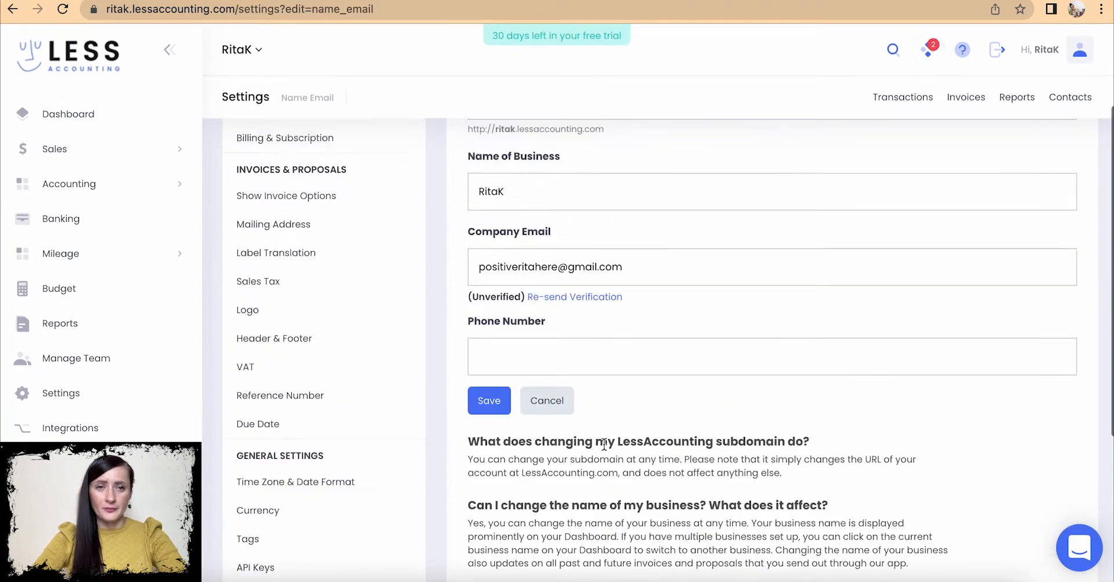
pyautogui.scroll(2, 604, 444)
# - Save Cash as the business accounting basis and view the Billing & Subscription trial details
pyautogui.click(292, 254)
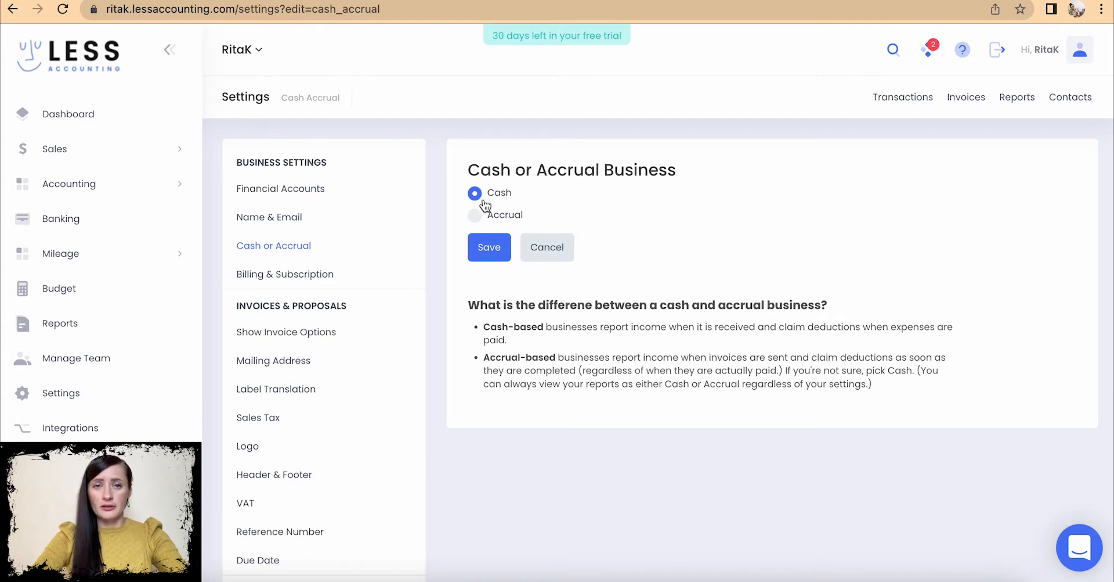
pyautogui.click(490, 250)
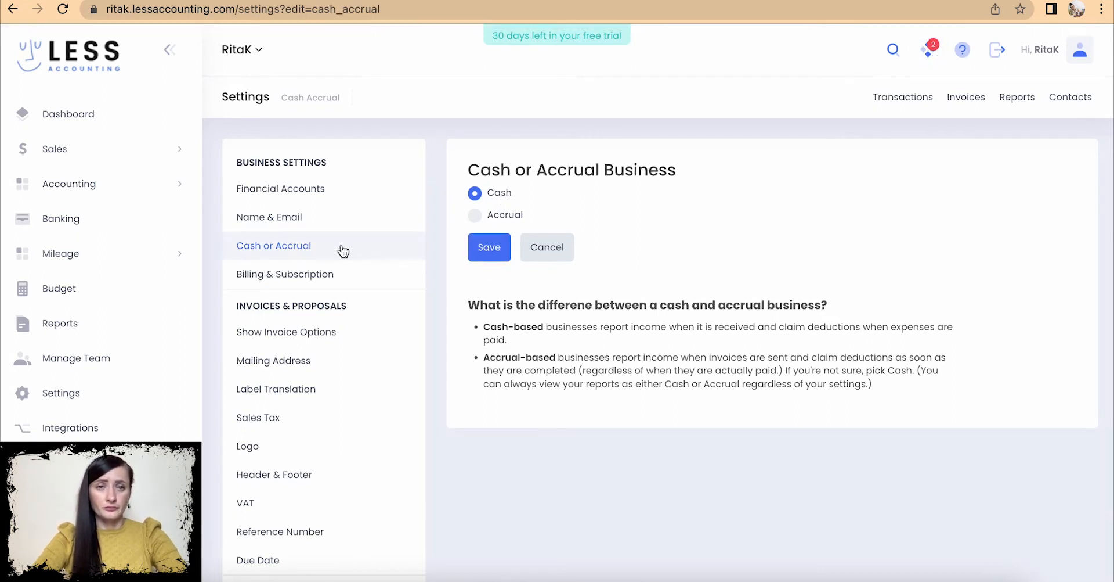
pyautogui.click(315, 275)
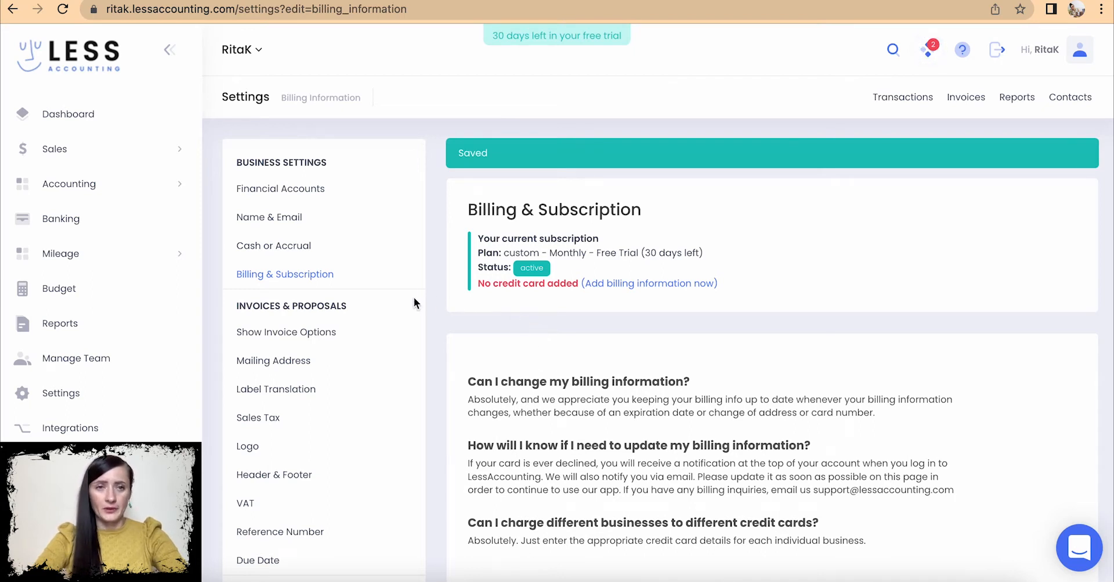
# - Bring up the Show Invoice Options setting under Invoices & Proposals, with invoice options enabled
pyautogui.scroll(-1, 413, 297)
pyautogui.scroll(-1, 414, 297)
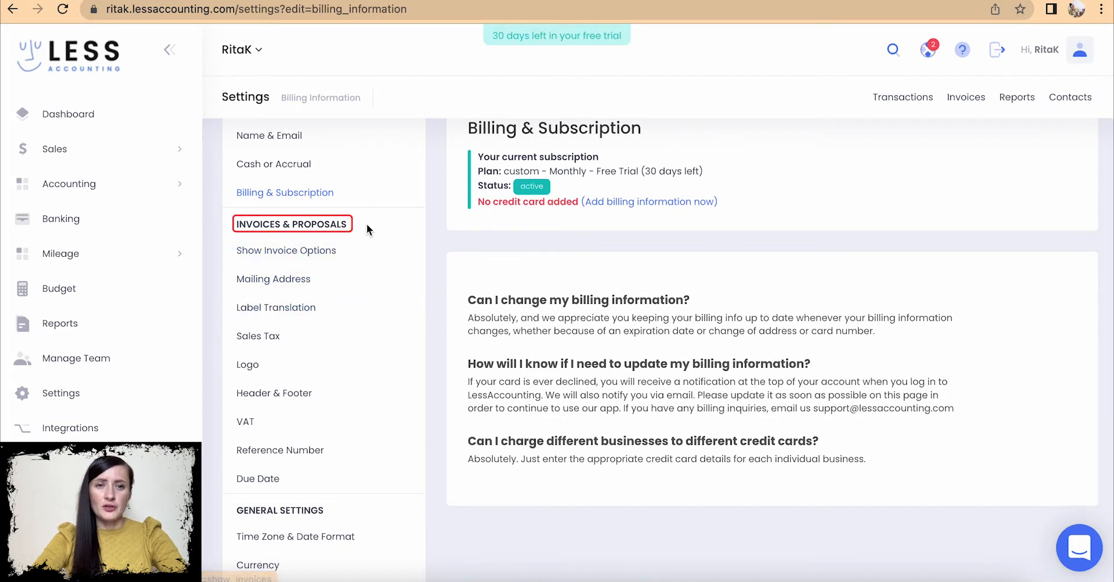
pyautogui.click(278, 255)
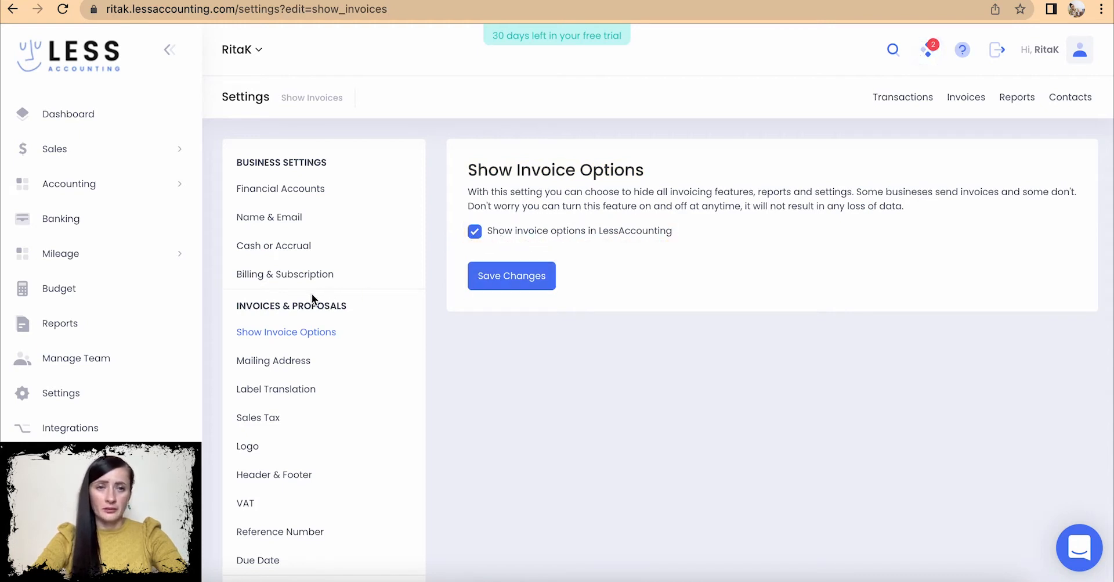
# - Enter the company's three-line mailing address (street, town, postcode) and save it
pyautogui.click(281, 362)
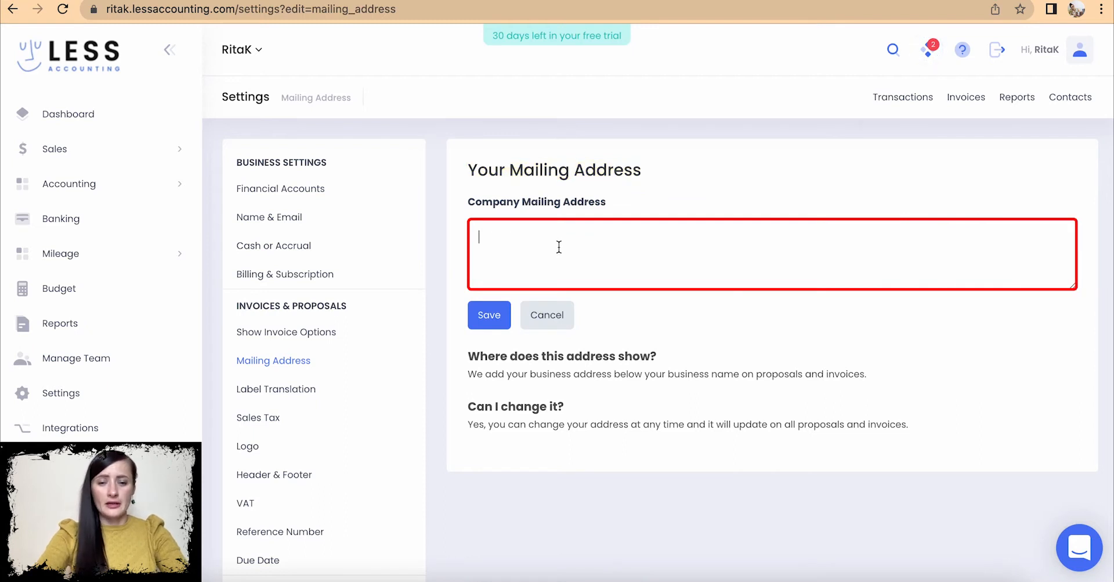
pyautogui.write('Knitting street')
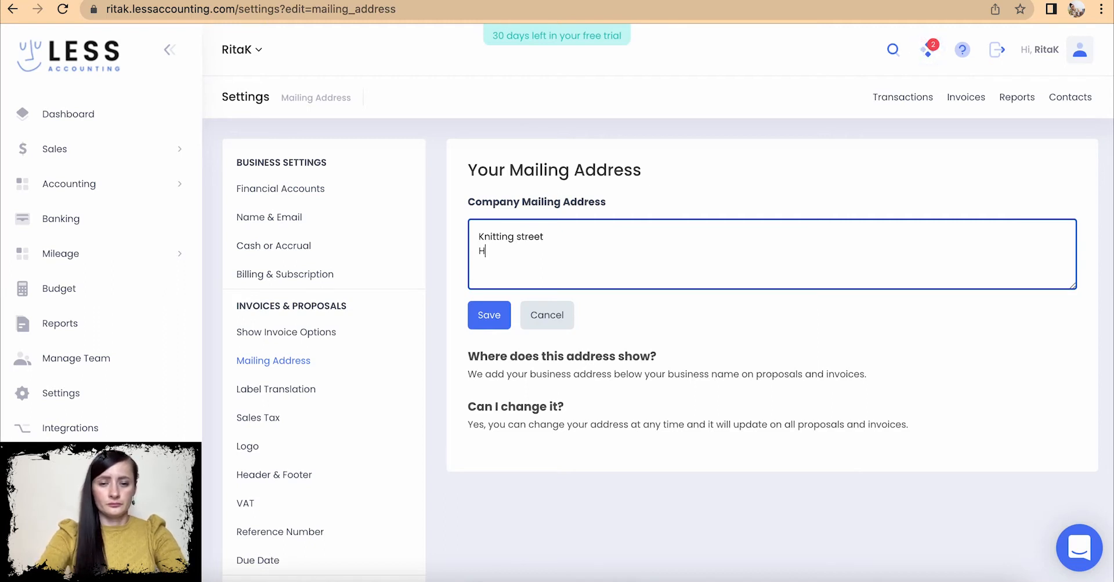
pyautogui.write('y Town')
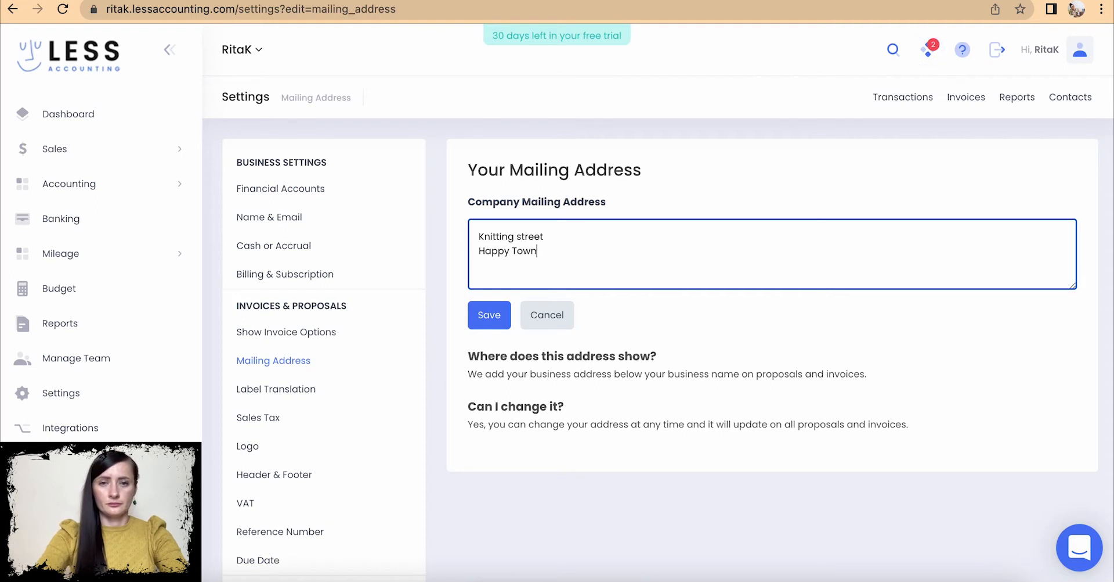
pyautogui.write(' JJ12 3J')
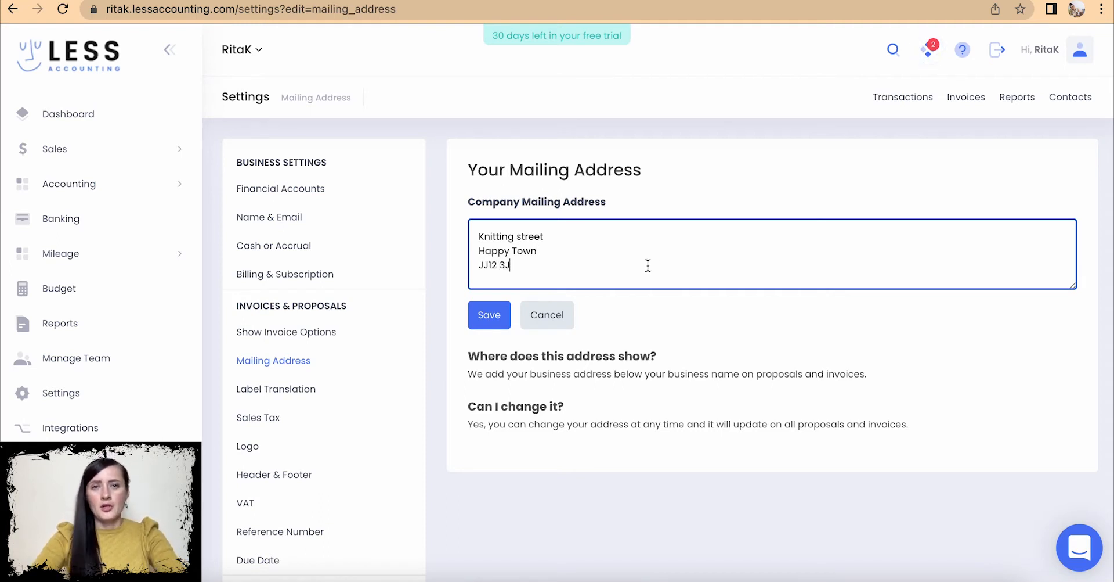
pyautogui.click(495, 318)
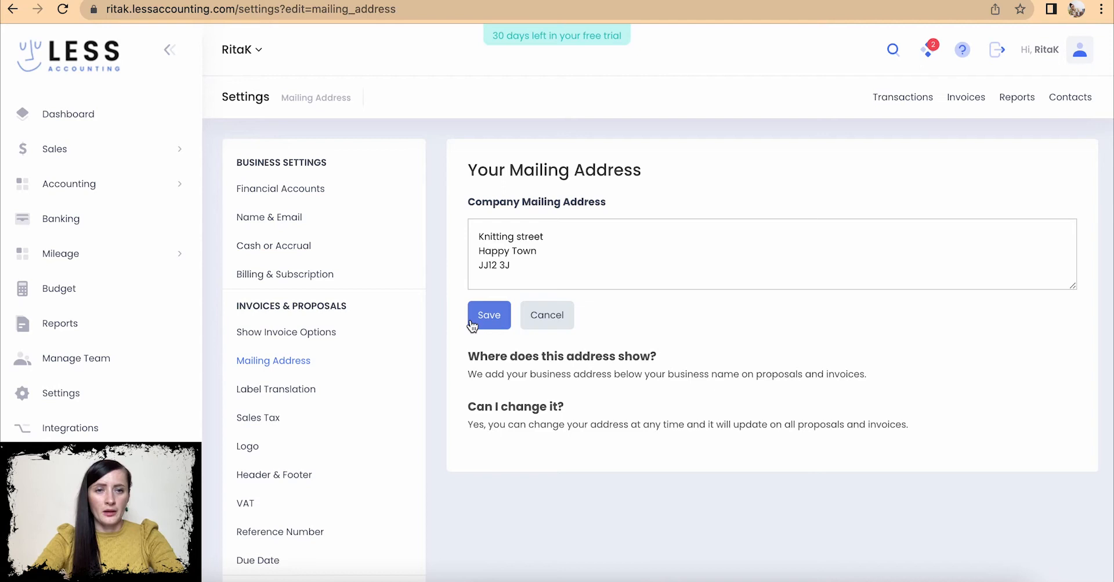
pyautogui.click(314, 393)
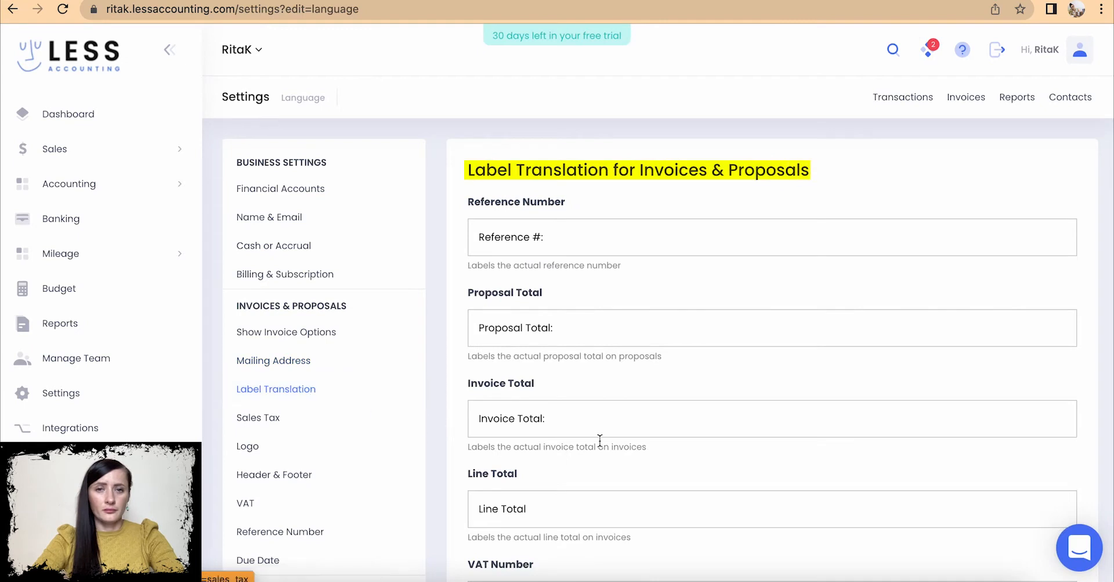
# - Review the Label Translation fields, trying an edit on the Date label but leaving it unchanged
pyautogui.scroll(-3, 493, 465)
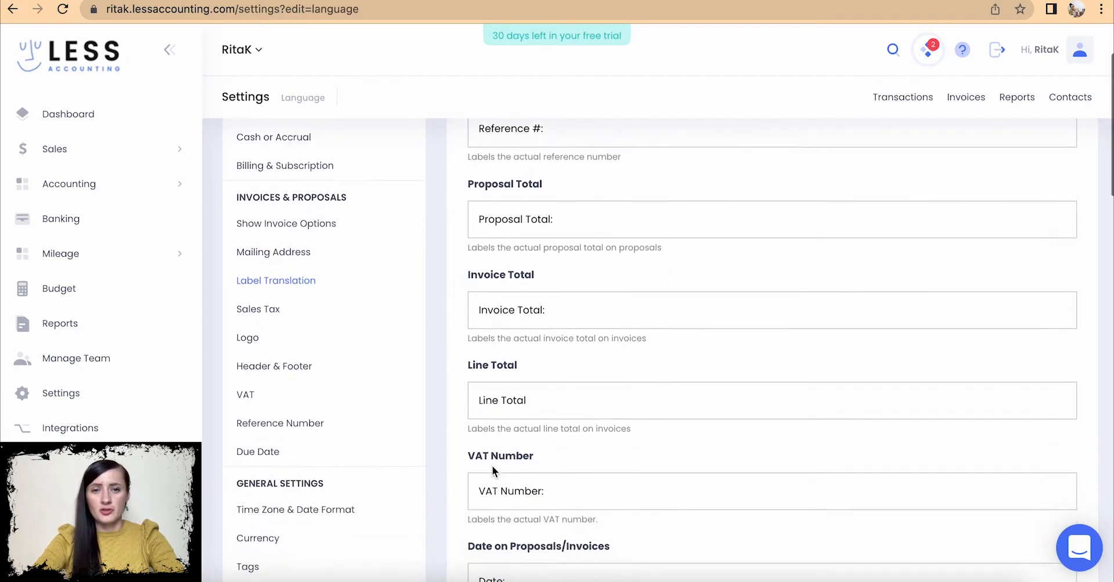
pyautogui.scroll(-2, 492, 465)
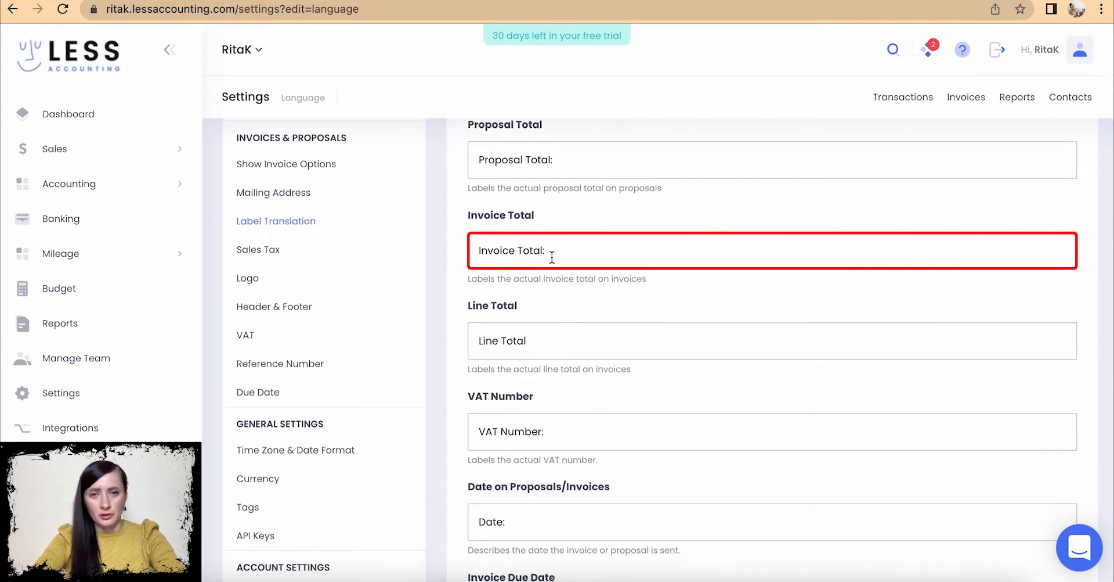
pyautogui.moveTo(552, 256); pyautogui.dragTo(462, 252)
pyautogui.scroll(-3, 524, 365)
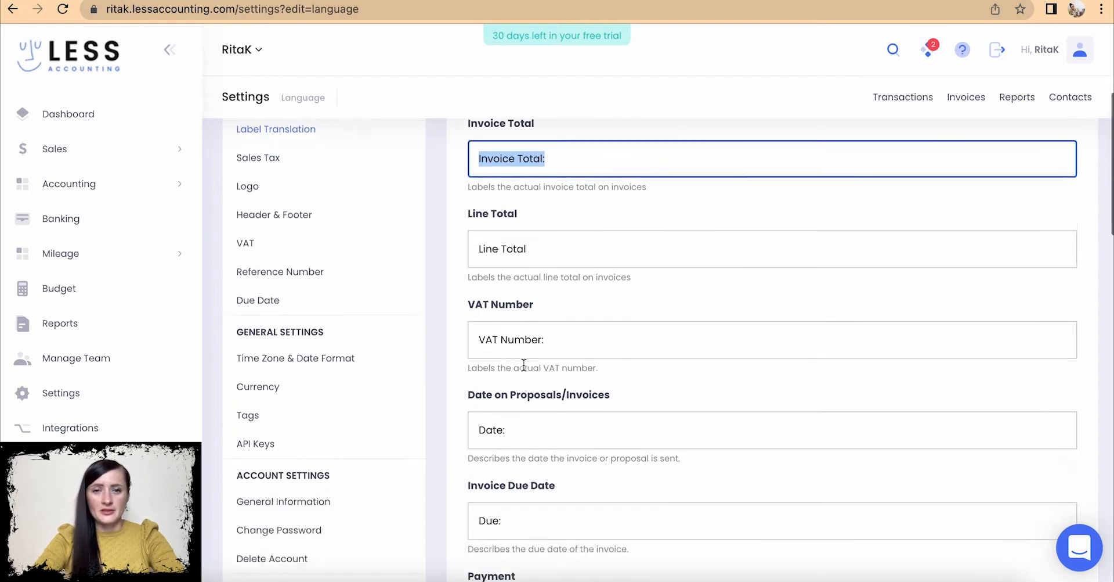
pyautogui.scroll(-6, 524, 364)
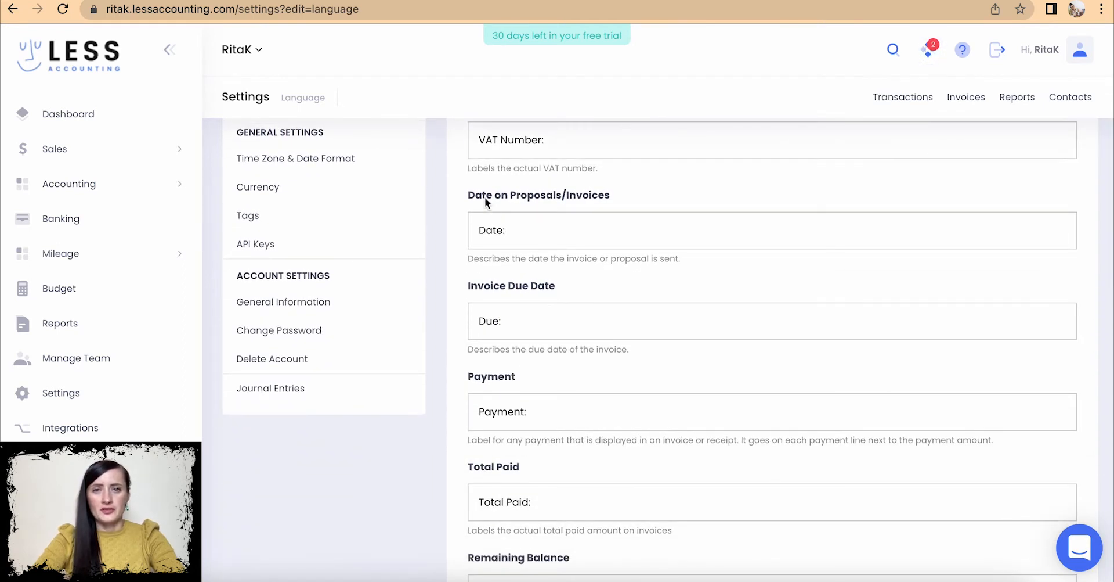
pyautogui.click(498, 233)
pyautogui.moveTo(498, 233); pyautogui.dragTo(462, 231)
pyautogui.click(469, 229)
pyautogui.write('Pro')
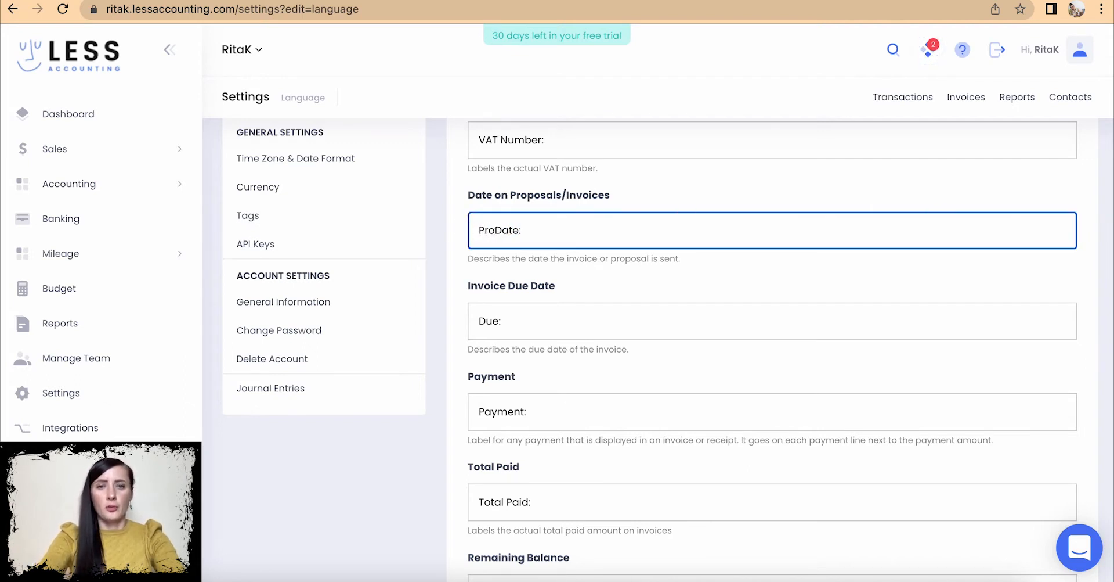
pyautogui.press('BackSpace')
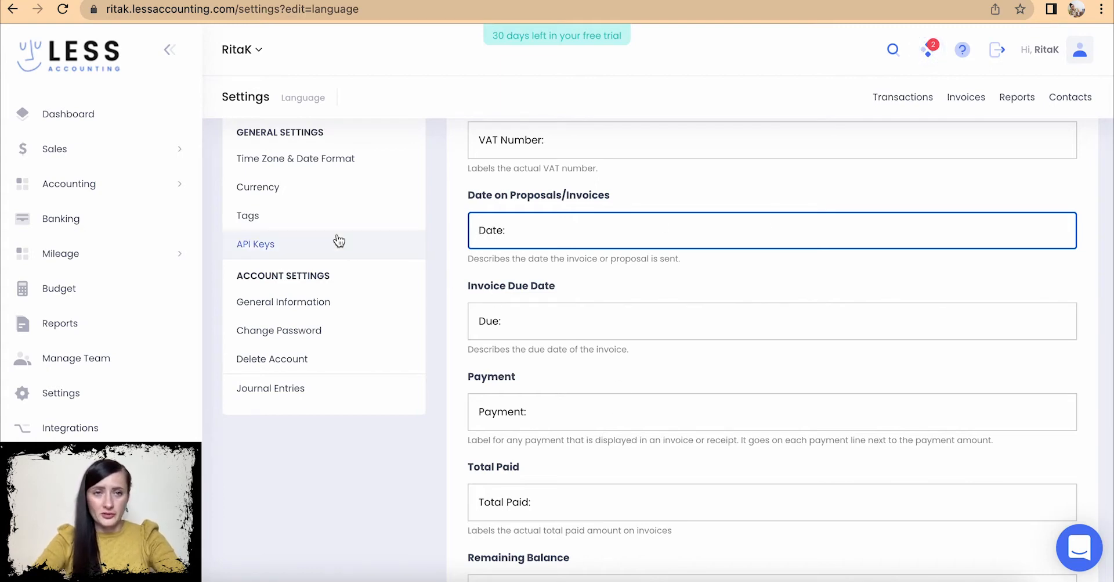
pyautogui.scroll(5, 337, 241)
pyautogui.scroll(2, 338, 241)
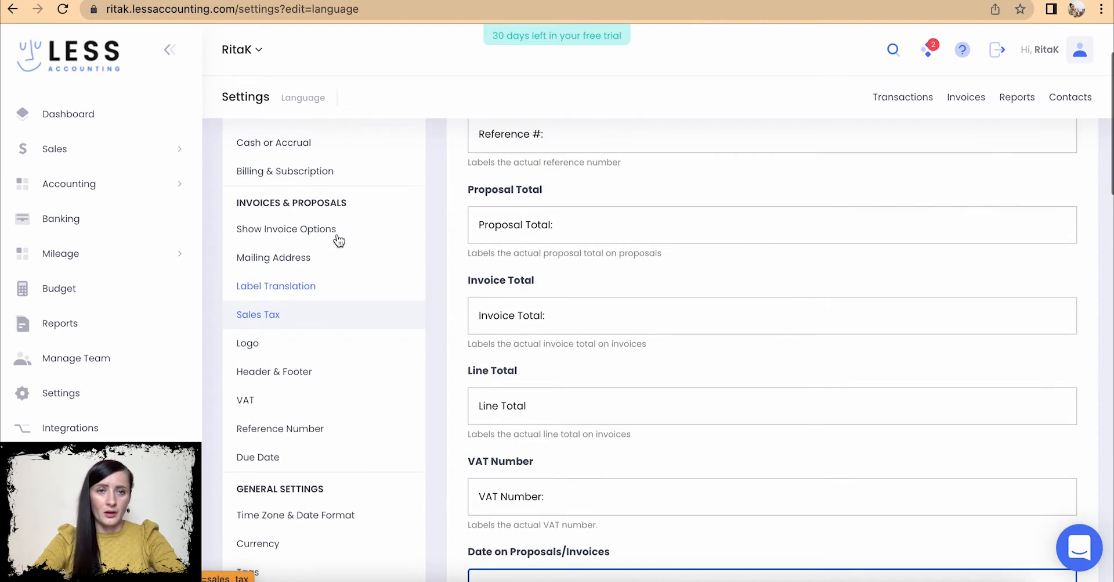
# - Bring up the Sales Tax settings, which list one Sales Tax at 0.0 percent
pyautogui.click(281, 316)
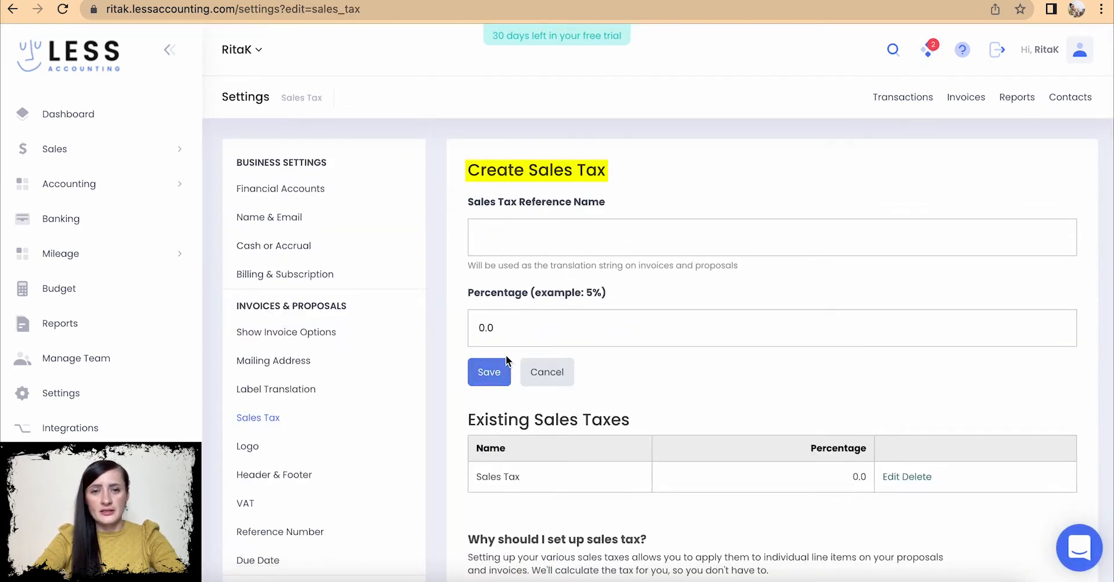
pyautogui.scroll(-1, 496, 342)
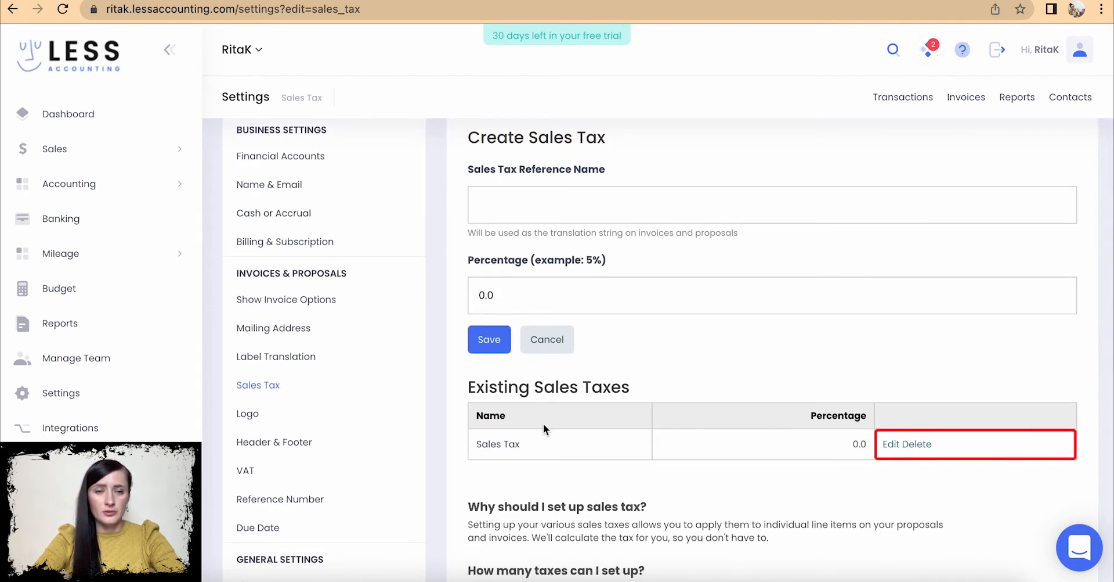
pyautogui.scroll(-3, 319, 359)
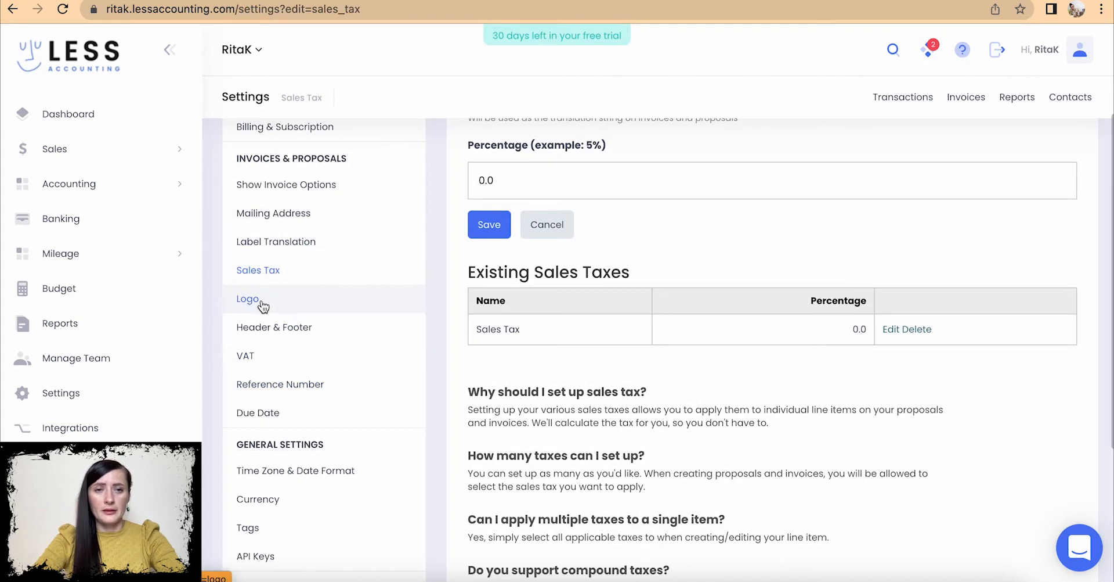
# - Upload 'Crocheting and Knitting business logo.png' from Documents as the invoice logo and save it
pyautogui.click(261, 303)
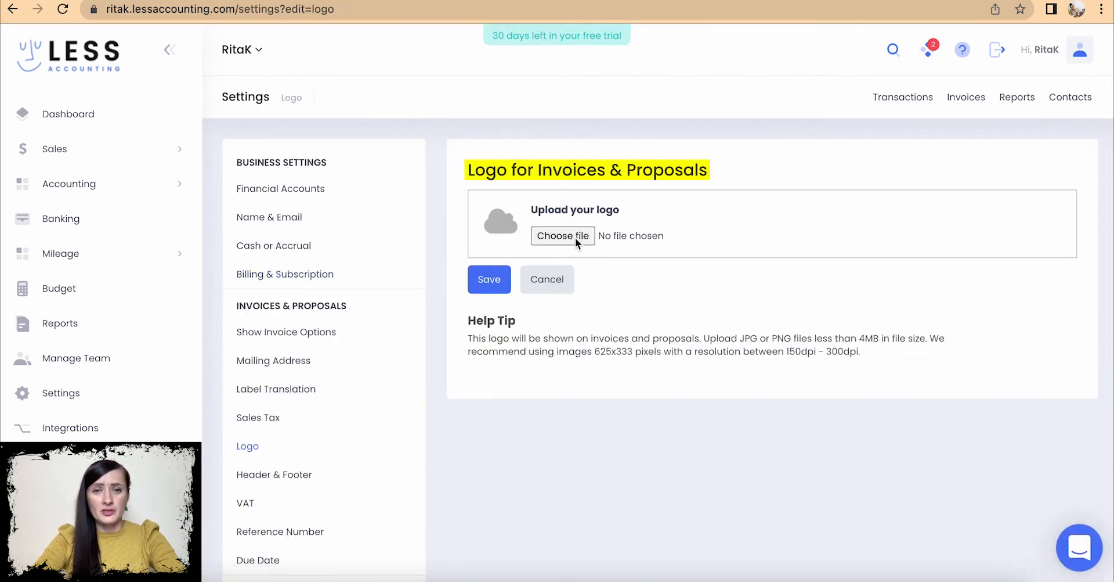
pyautogui.click(576, 238)
pyautogui.click(53, 124)
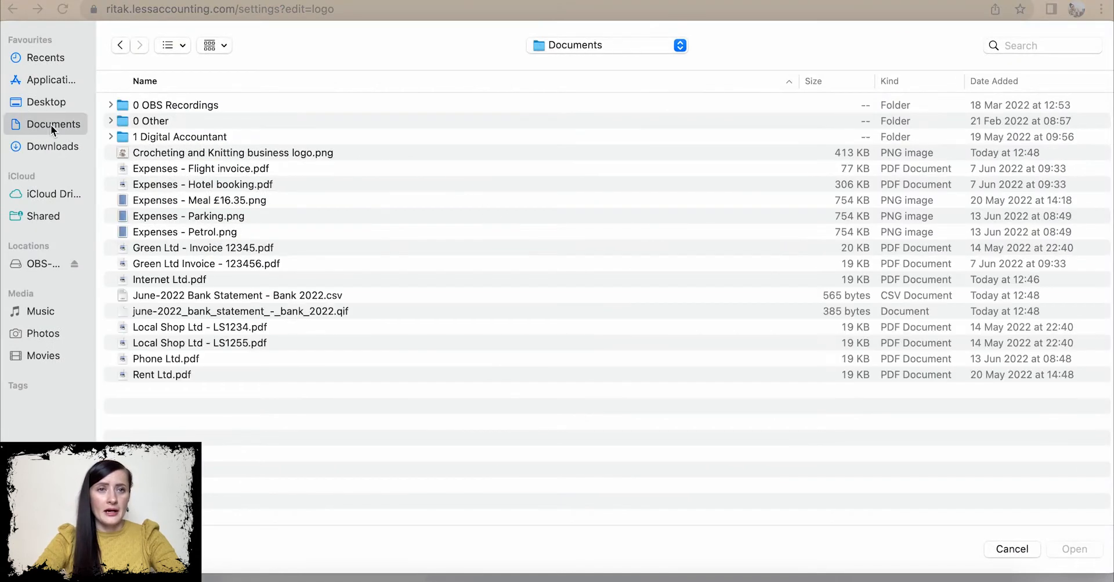
pyautogui.click(180, 153)
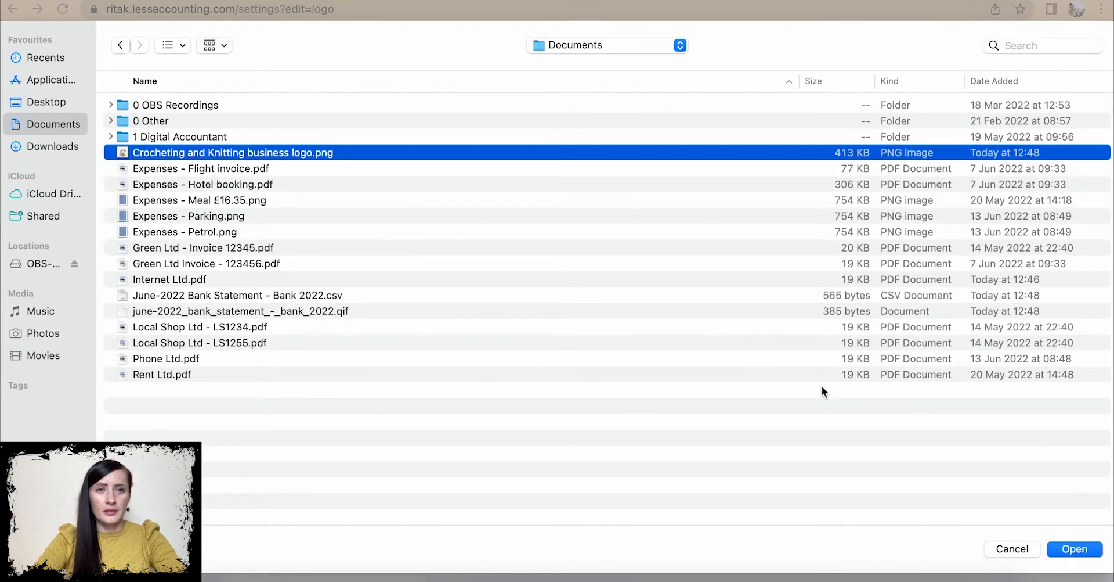
pyautogui.click(1072, 557)
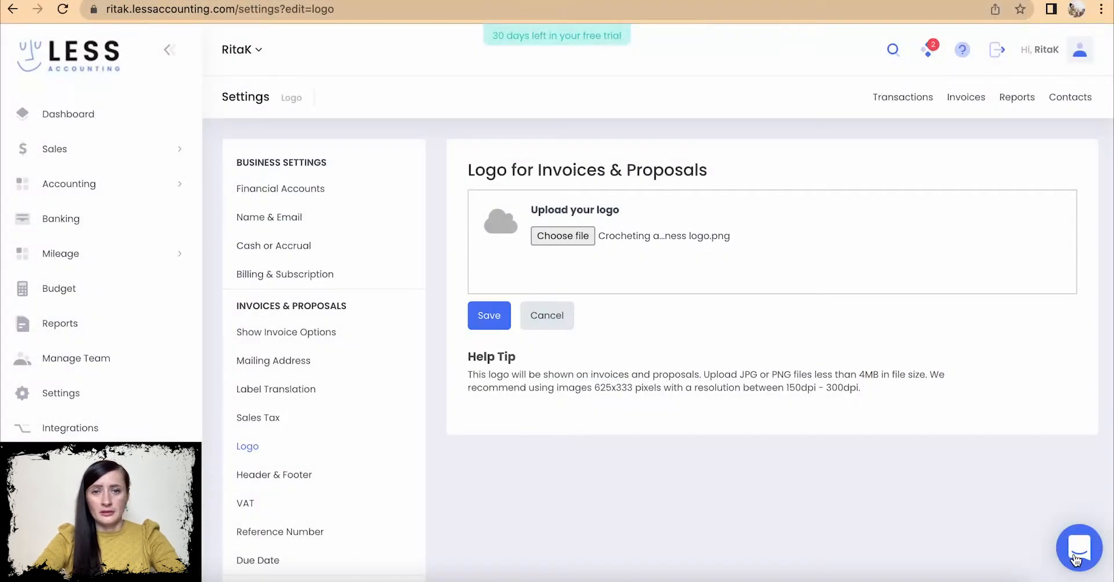
pyautogui.click(489, 315)
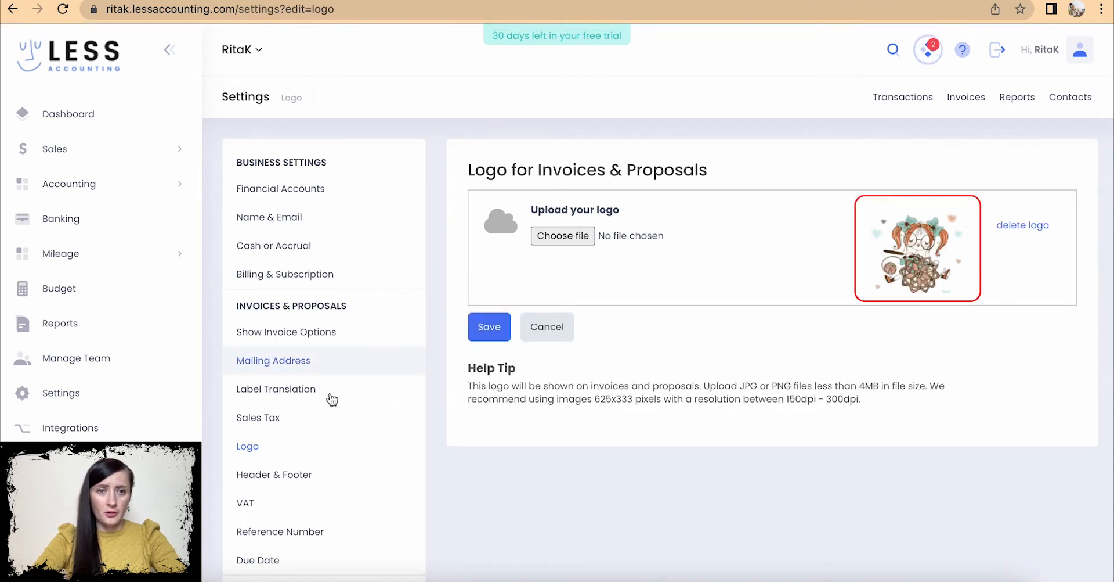
pyautogui.scroll(-2, 325, 400)
# - Open the Header & Footer settings and fill in the Reference Title
pyautogui.click(299, 363)
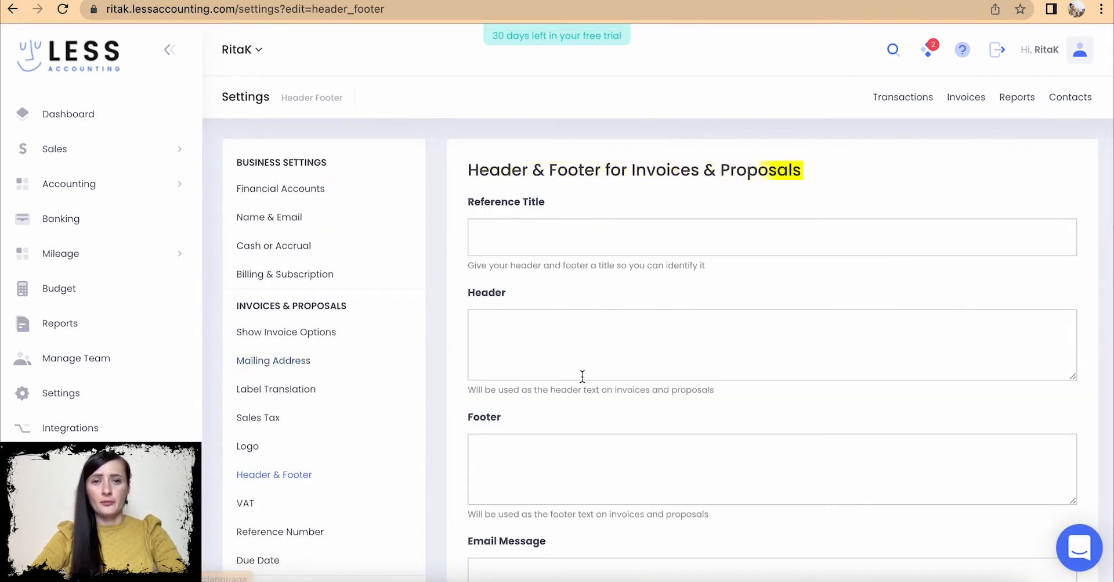
pyautogui.scroll(-1, 582, 376)
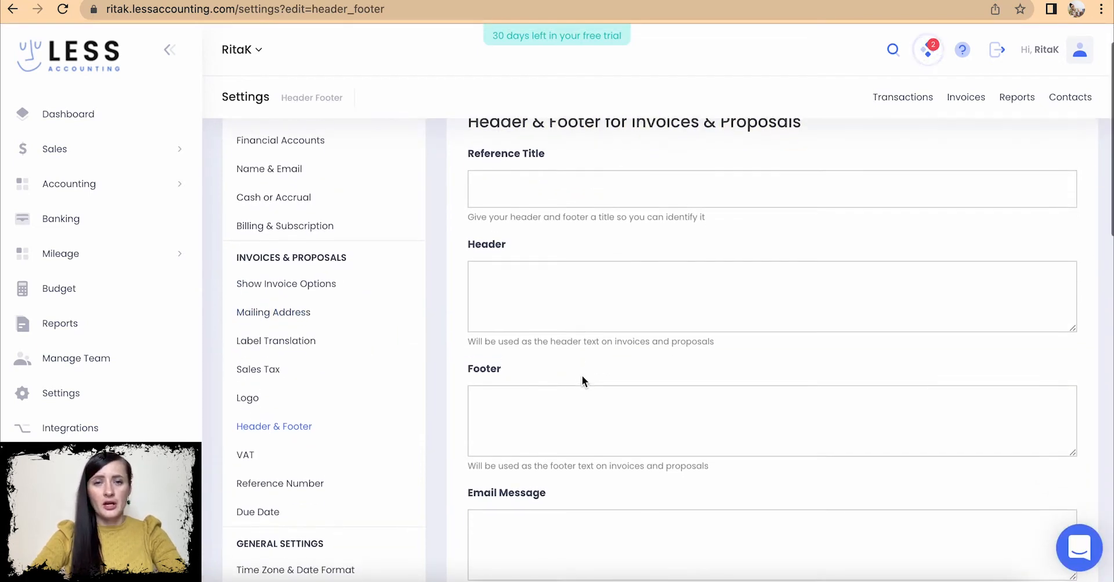
pyautogui.scroll(1, 582, 378)
pyautogui.scroll(-5, 583, 375)
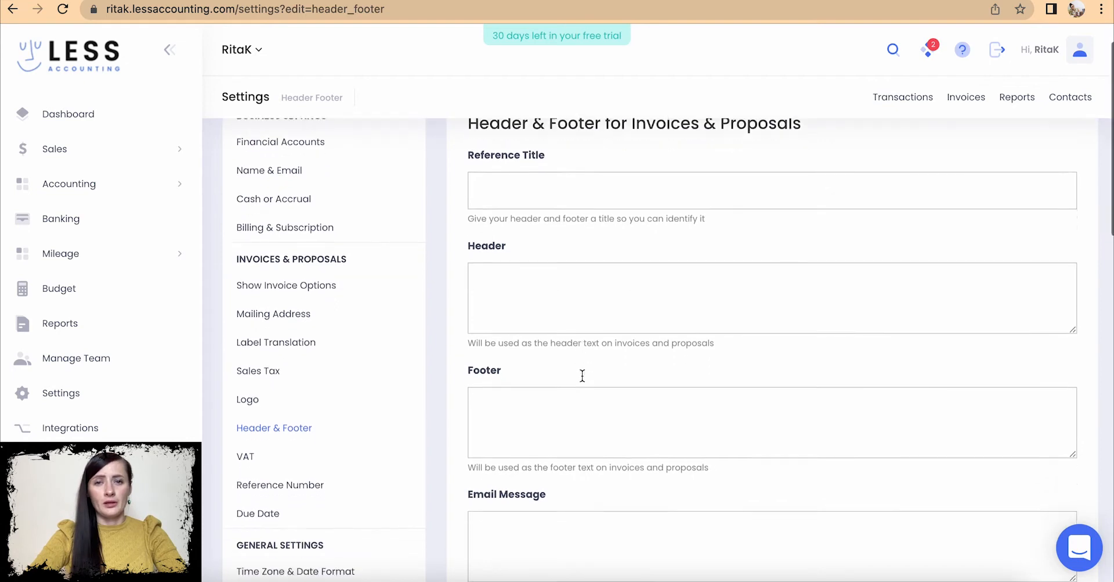
pyautogui.scroll(6, 583, 377)
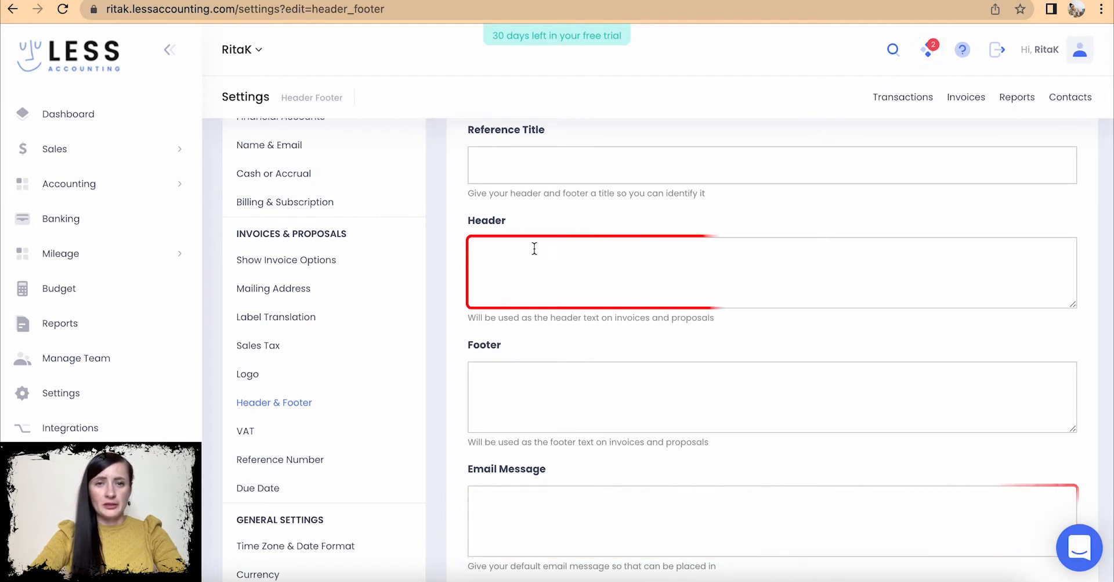
pyautogui.click(563, 155)
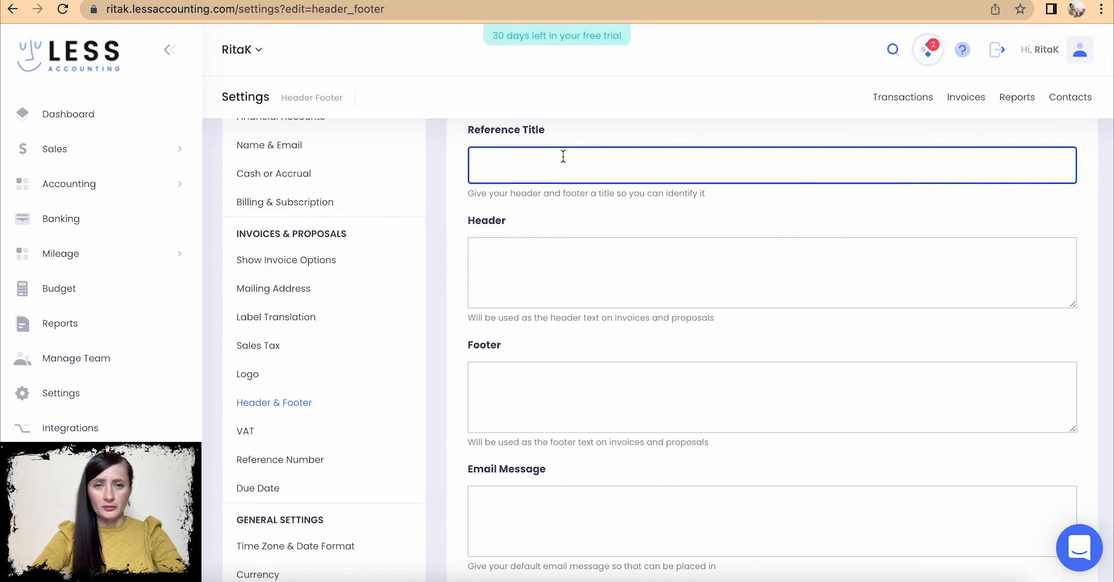
pyautogui.scroll(1, 563, 156)
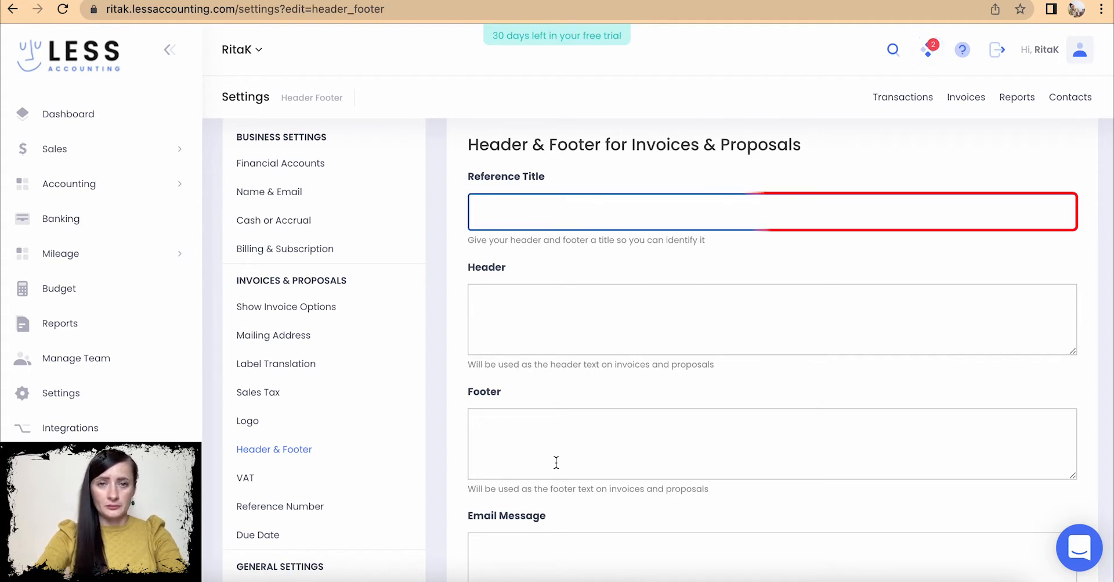
pyautogui.write('voice')
pyautogui.scroll(-3, 567, 383)
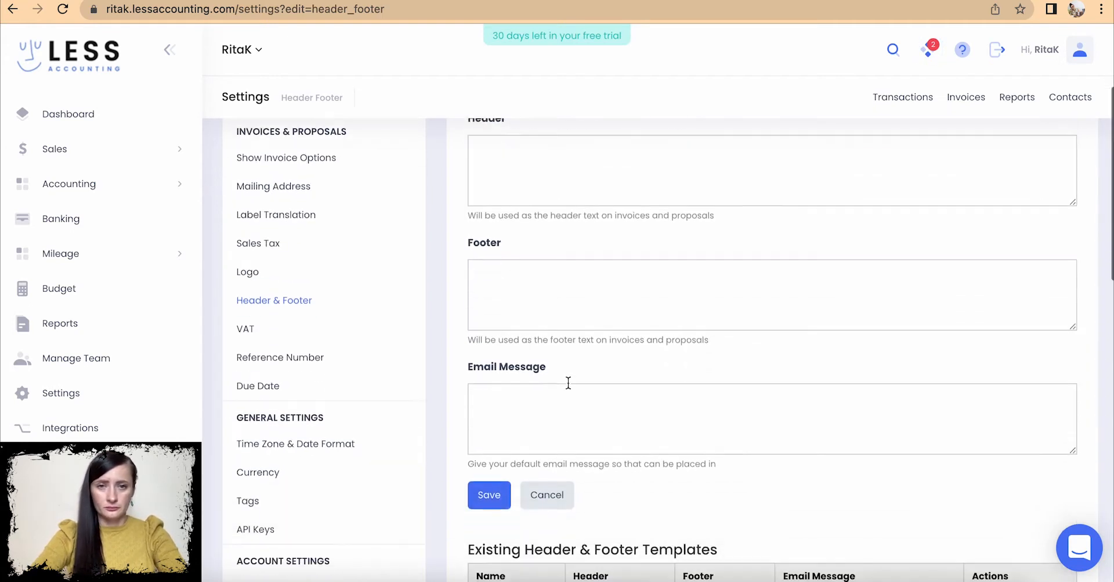
# - Save footer 'Thank you for your business!' and a 'Dear Customer, please find the attached invoice' email message
pyautogui.click(565, 285)
pyautogui.write('Thank you for your business!')
pyautogui.scroll(-1, 561, 381)
pyautogui.click(561, 381)
pyautogui.write('Dear Customer,')
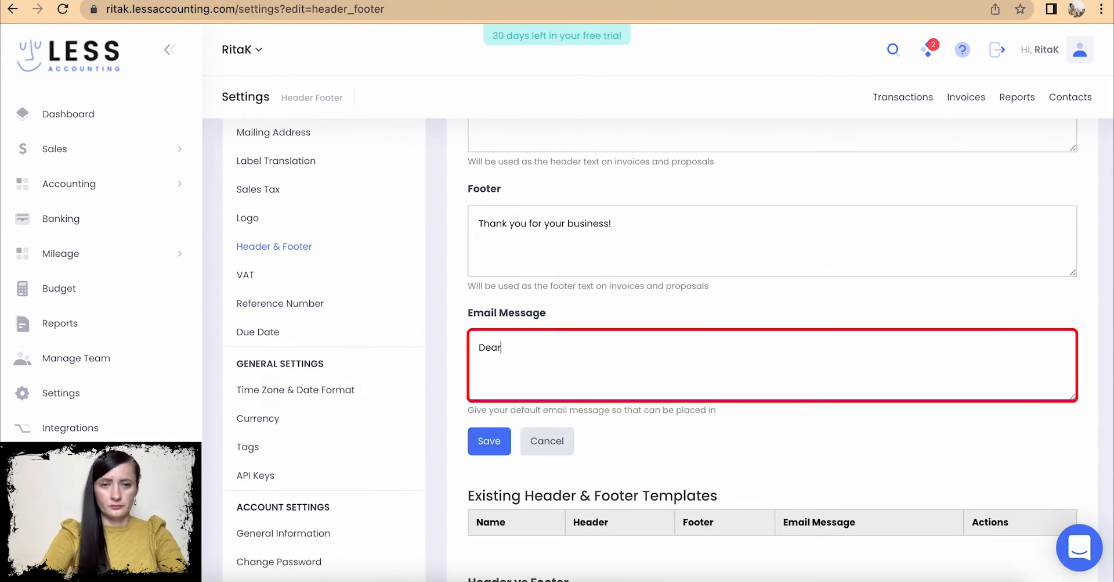
pyautogui.press('Return')
pyautogui.press('Return')
pyautogui.write('Please find the attached invoice.')
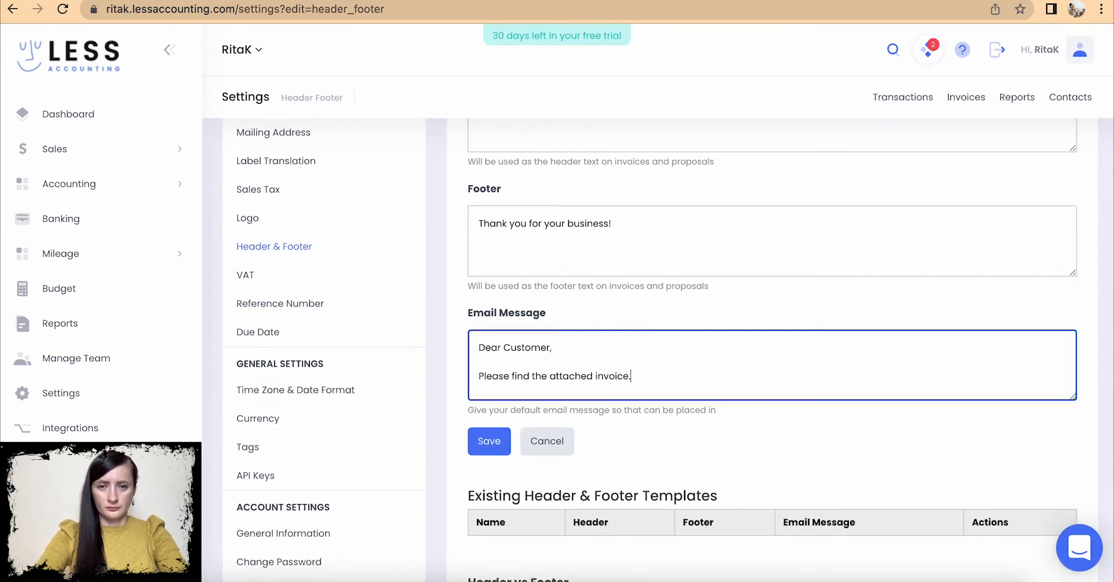
pyautogui.press('Return')
pyautogui.press('Return')
pyautogui.write('Kind regards,')
pyautogui.press('Return')
pyautogui.write('RitaK')
pyautogui.click(477, 434)
# - Bring up the VAT Number settings page, with the VAT number still empty
pyautogui.scroll(-10, 477, 434)
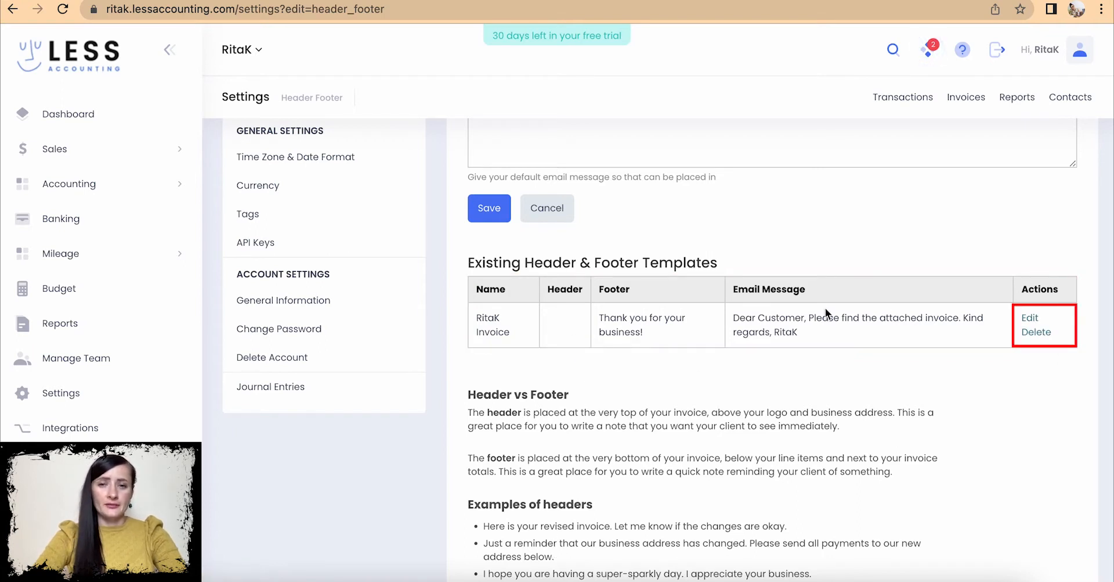
pyautogui.scroll(5, 642, 308)
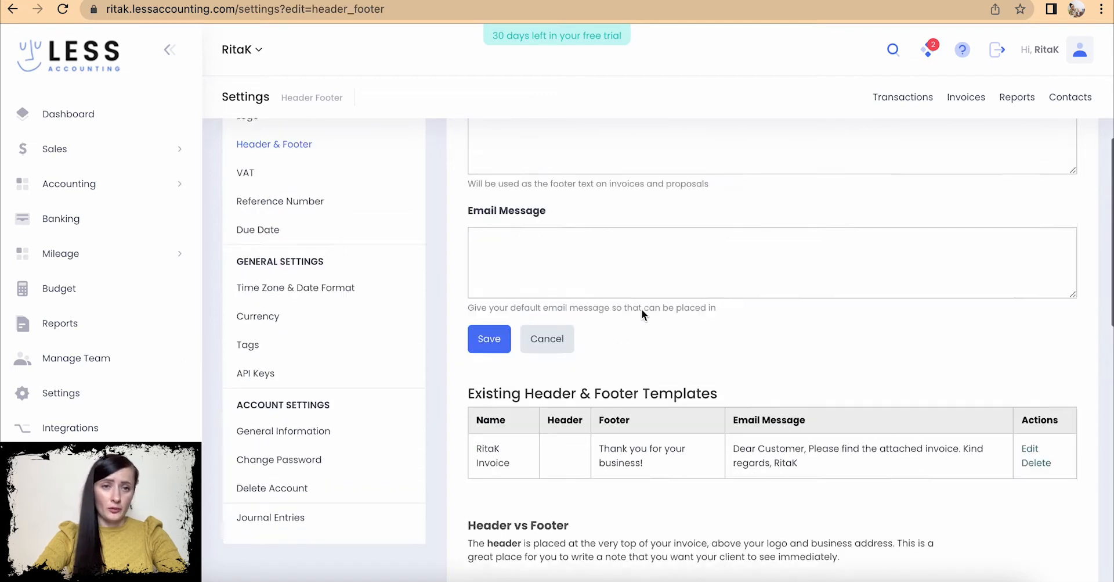
pyautogui.click(284, 360)
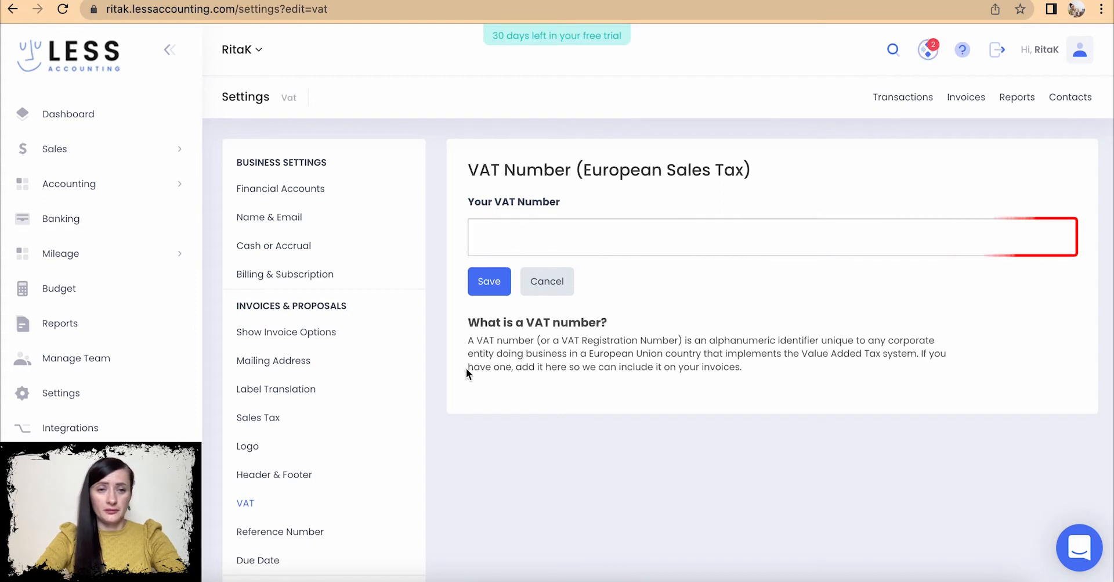
# - Change the next reference number from 1 to 101 and save it
pyautogui.scroll(-2, 308, 410)
pyautogui.scroll(-1, 310, 410)
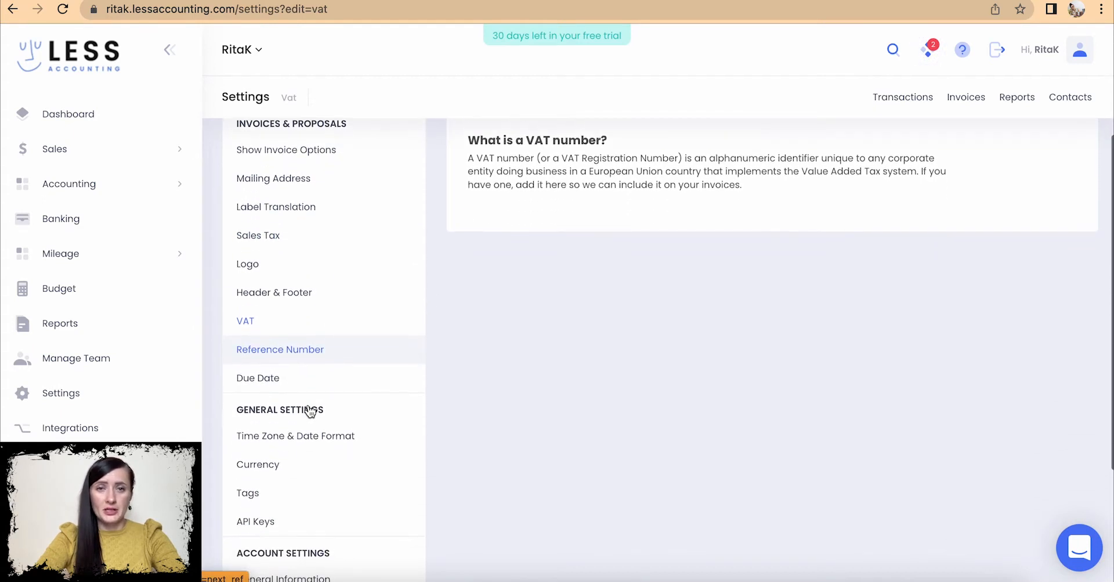
pyautogui.click(297, 350)
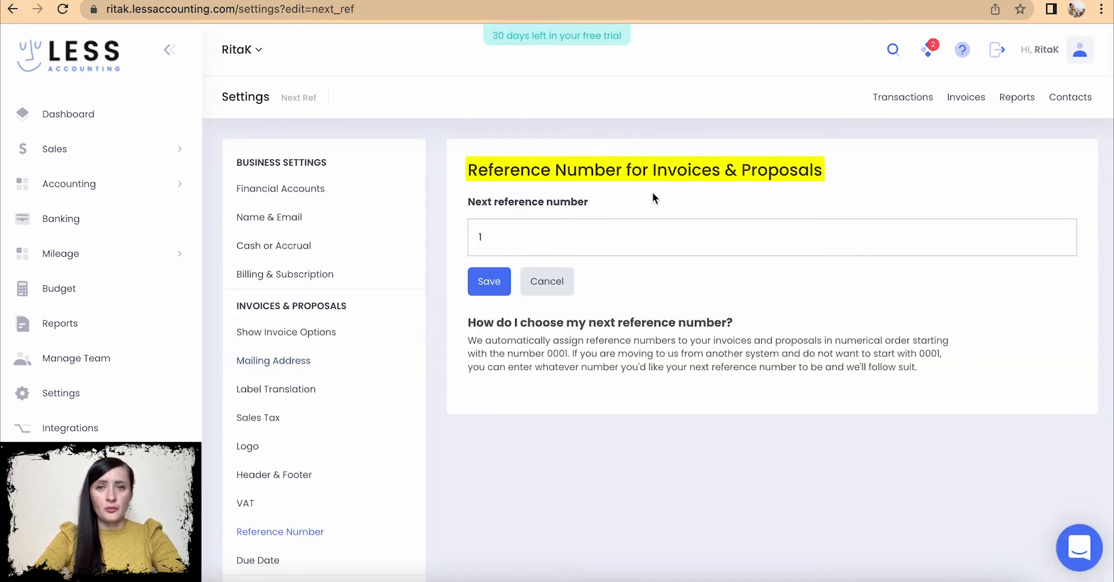
pyautogui.doubleClick(519, 238)
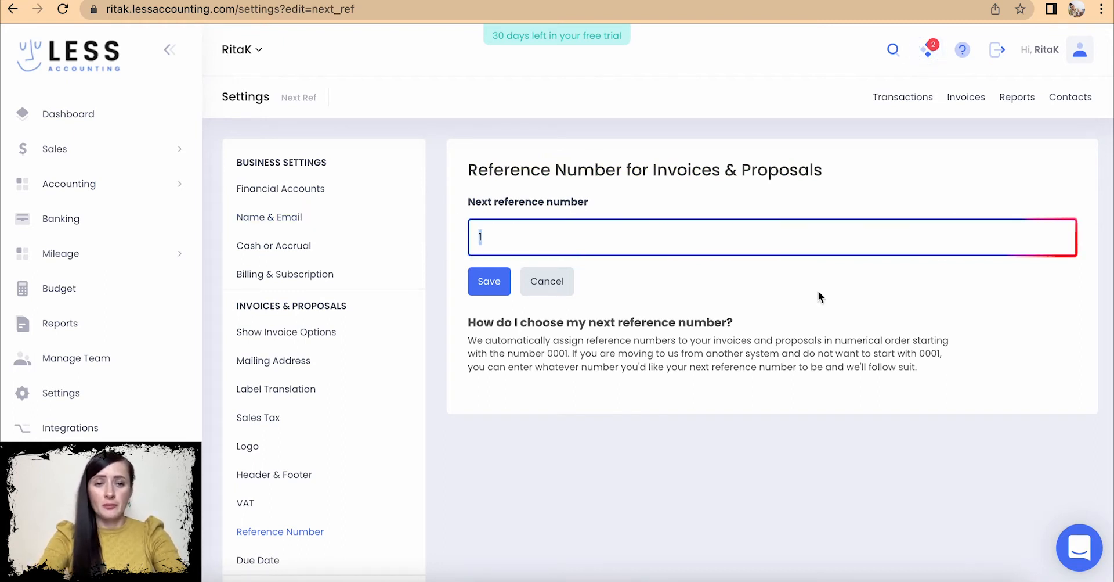
pyautogui.write('01')
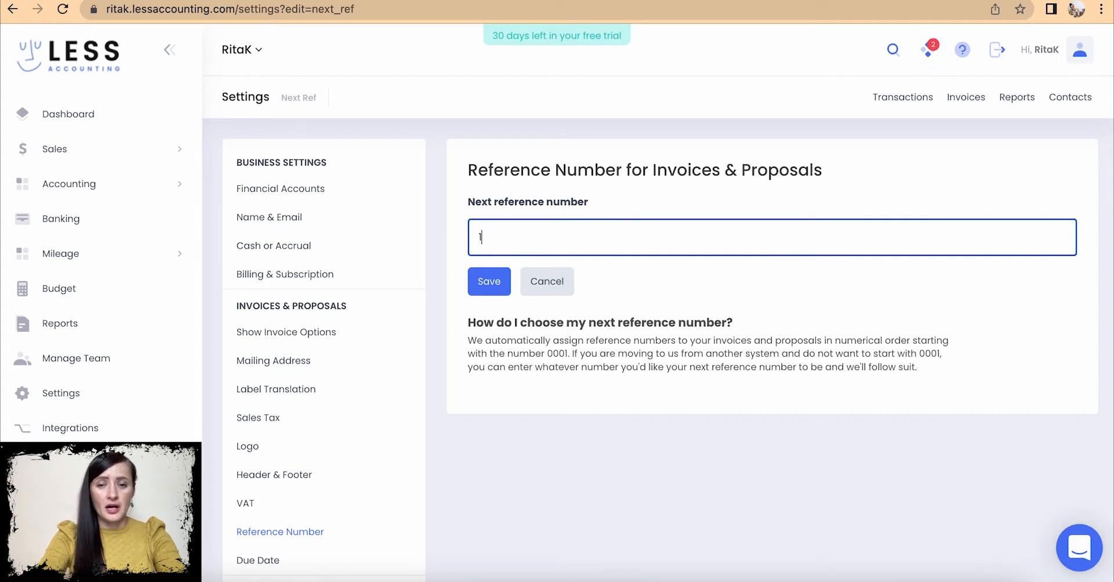
pyautogui.write('1')
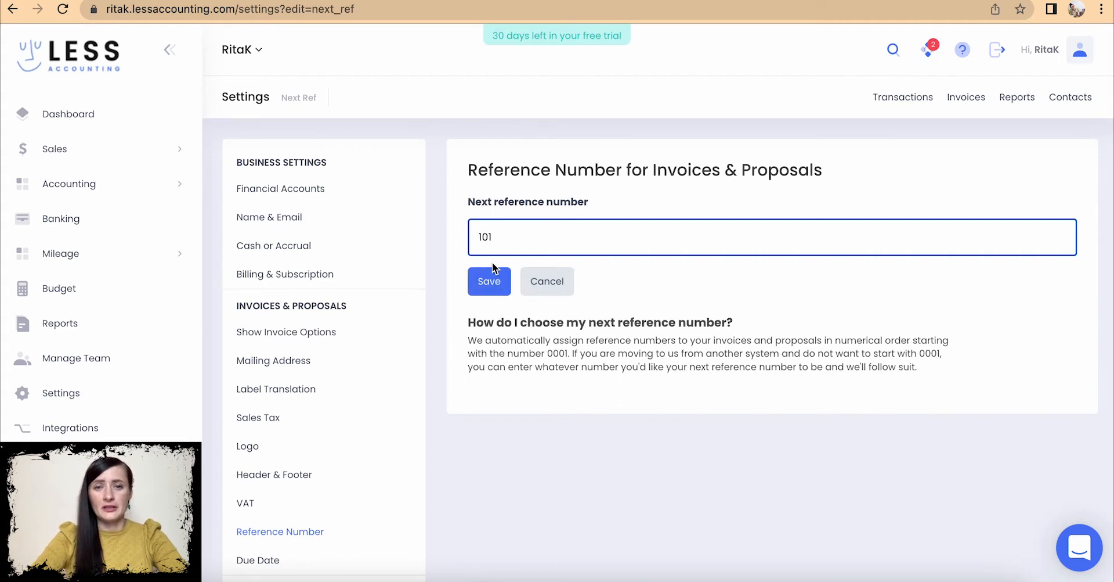
pyautogui.click(494, 283)
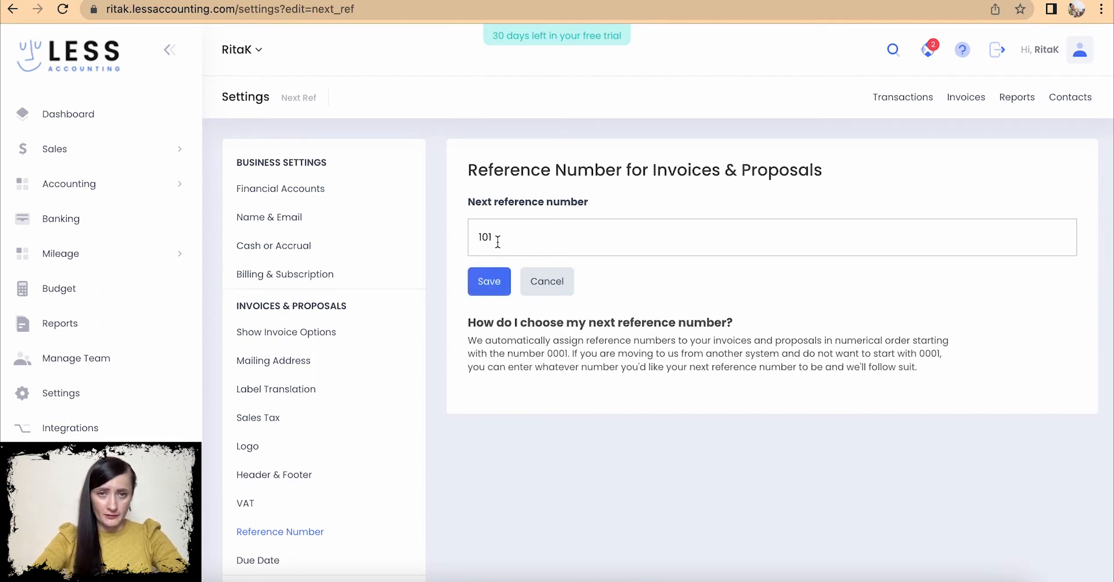
# - Bring up the Due Date settings, currently at a 0-day default
pyautogui.scroll(-2, 491, 406)
pyautogui.scroll(-3, 489, 416)
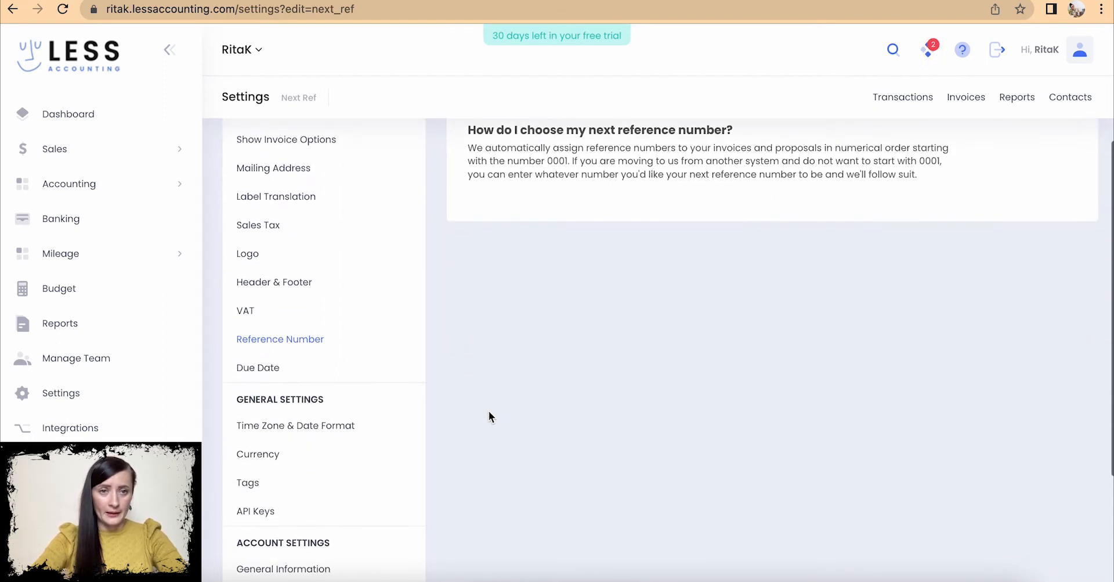
pyautogui.click(274, 372)
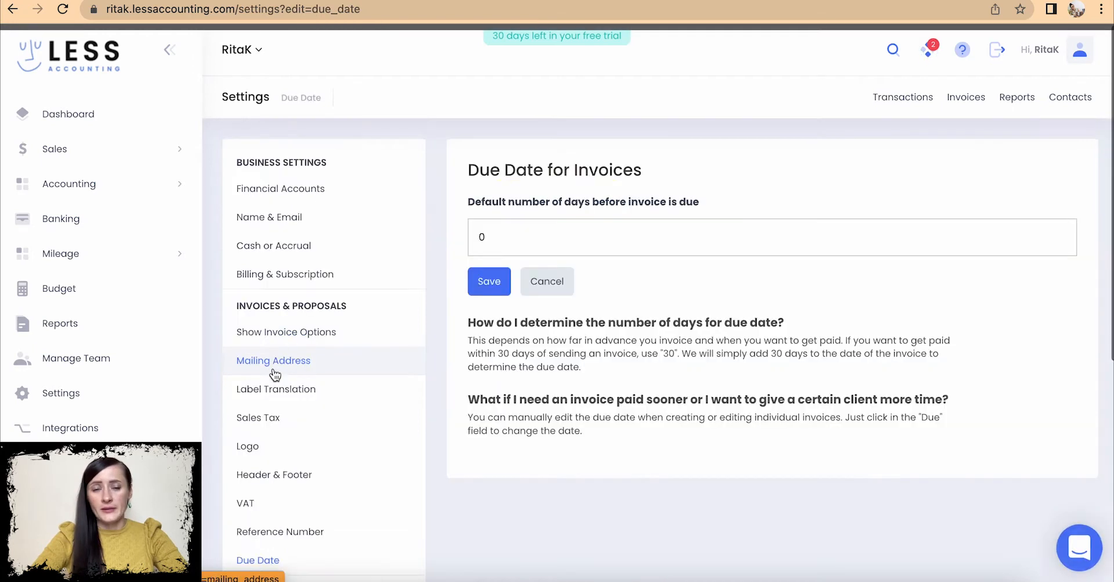
# - Change the default invoice due period from 0 to 7 days and save
pyautogui.moveTo(495, 236); pyautogui.dragTo(455, 237)
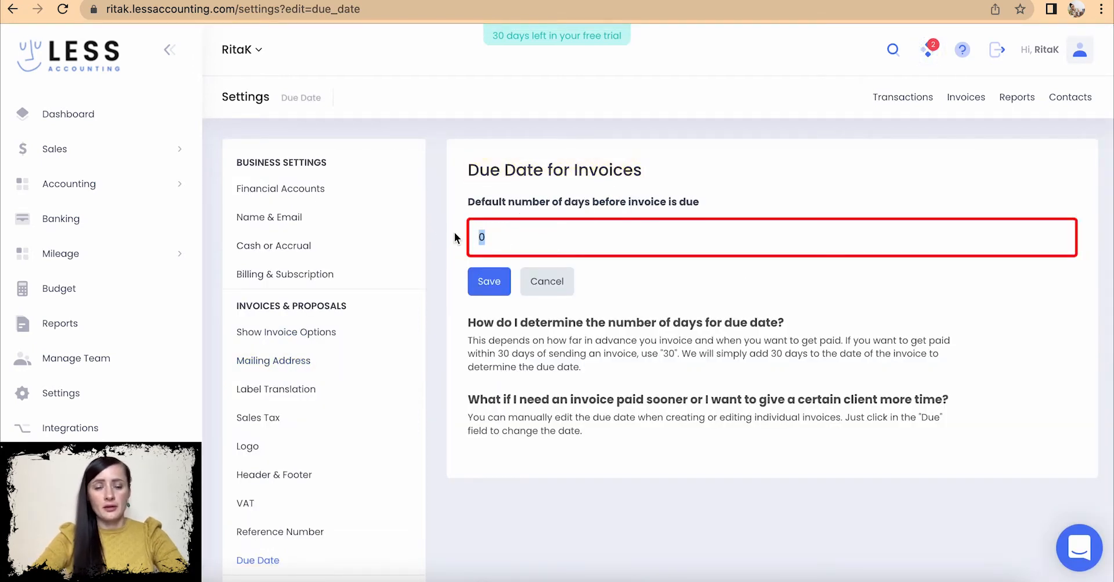
pyautogui.write('7')
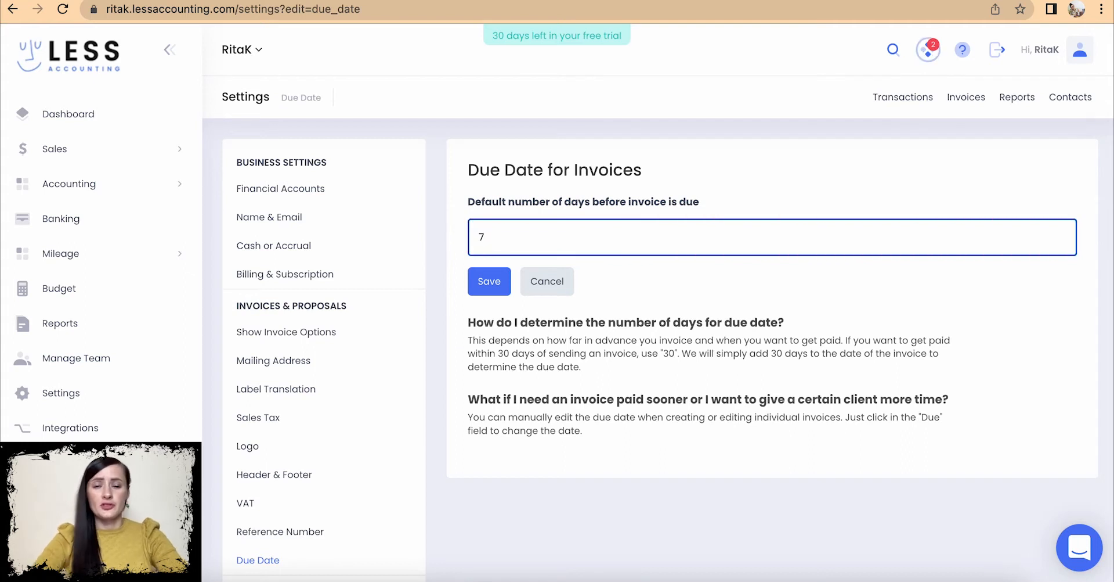
pyautogui.click(489, 281)
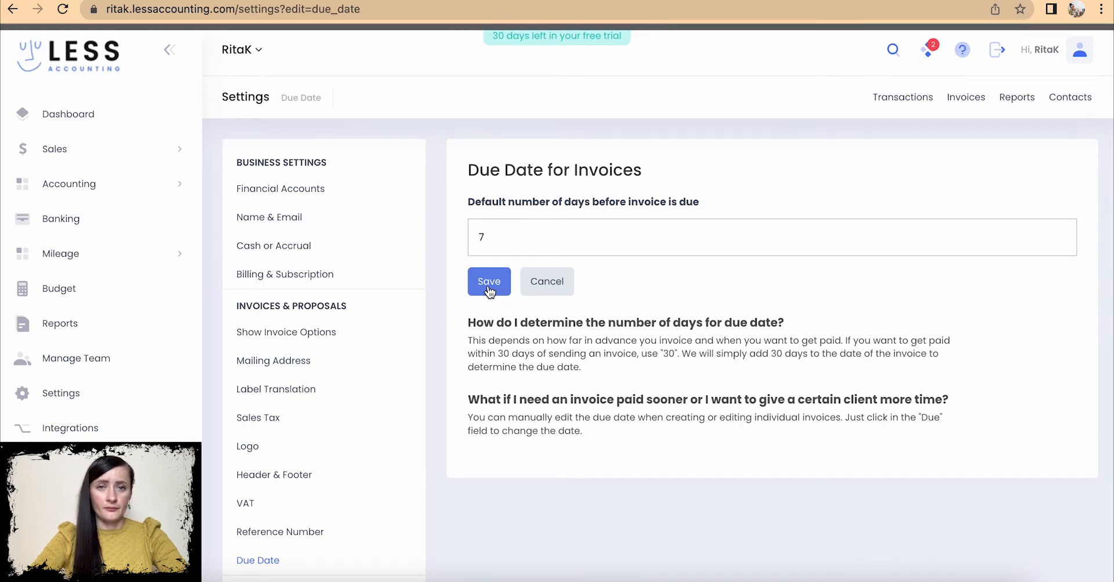
pyautogui.scroll(-5, 286, 495)
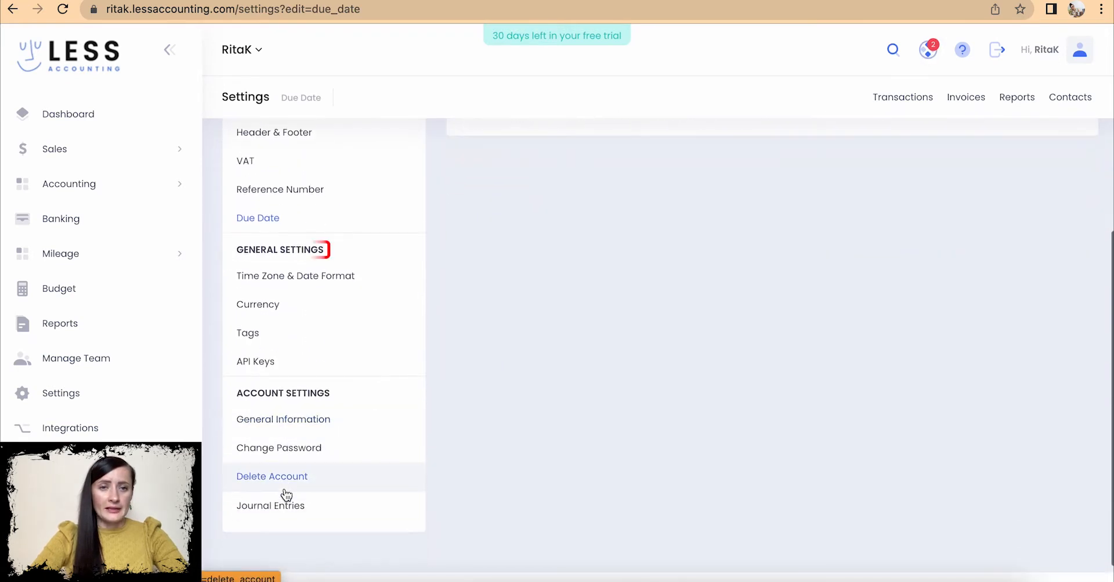
# - Save the time settings as UTC time zone, DD/MM/YY (20/06/22) dates and 12-hour AM/PM time
pyautogui.click(297, 276)
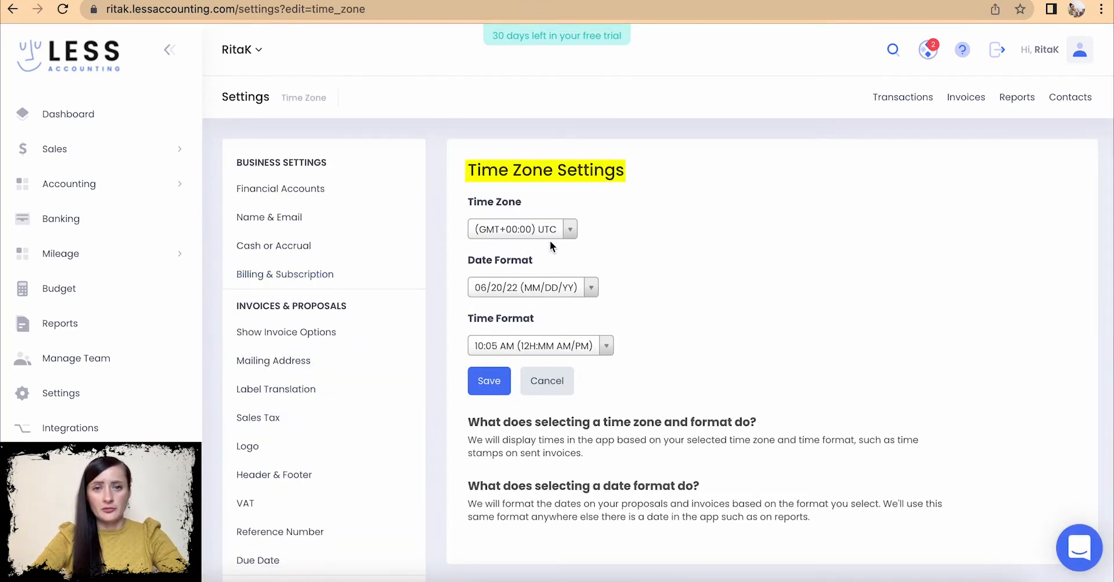
pyautogui.click(570, 228)
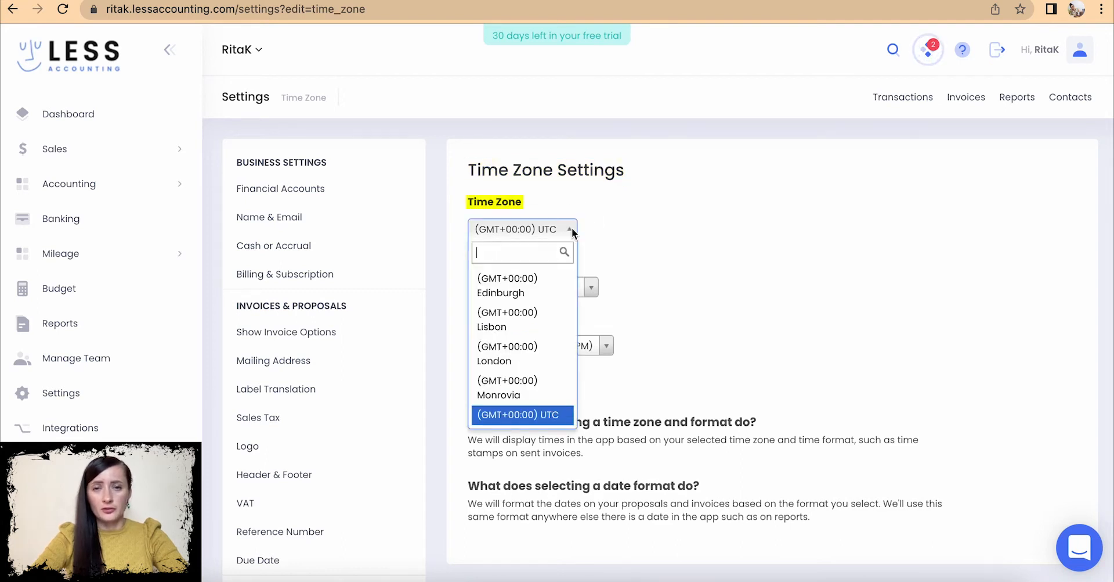
pyautogui.scroll(1, 557, 378)
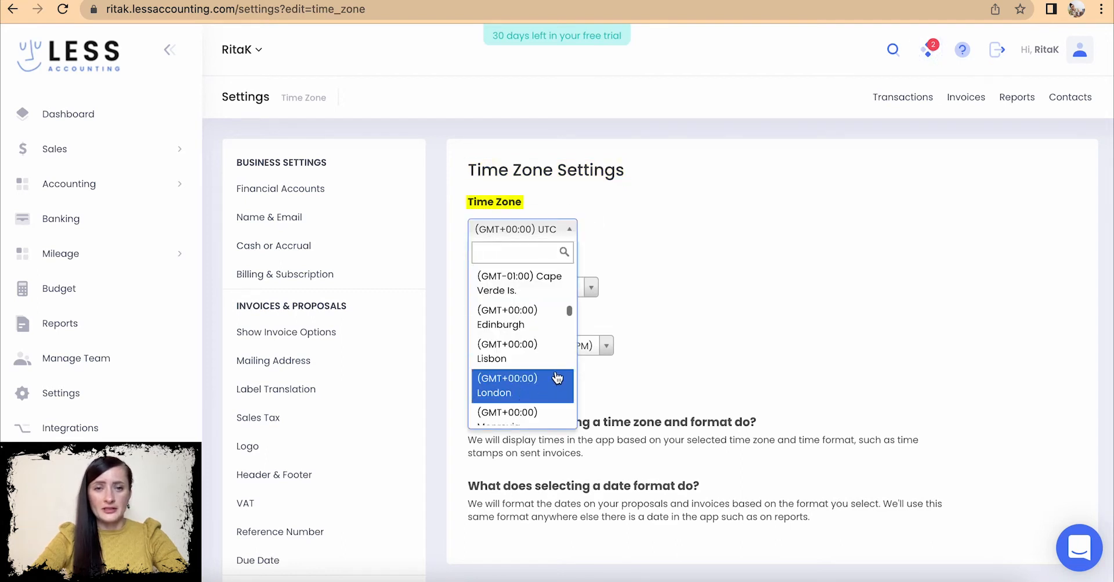
pyautogui.click(650, 258)
pyautogui.click(591, 286)
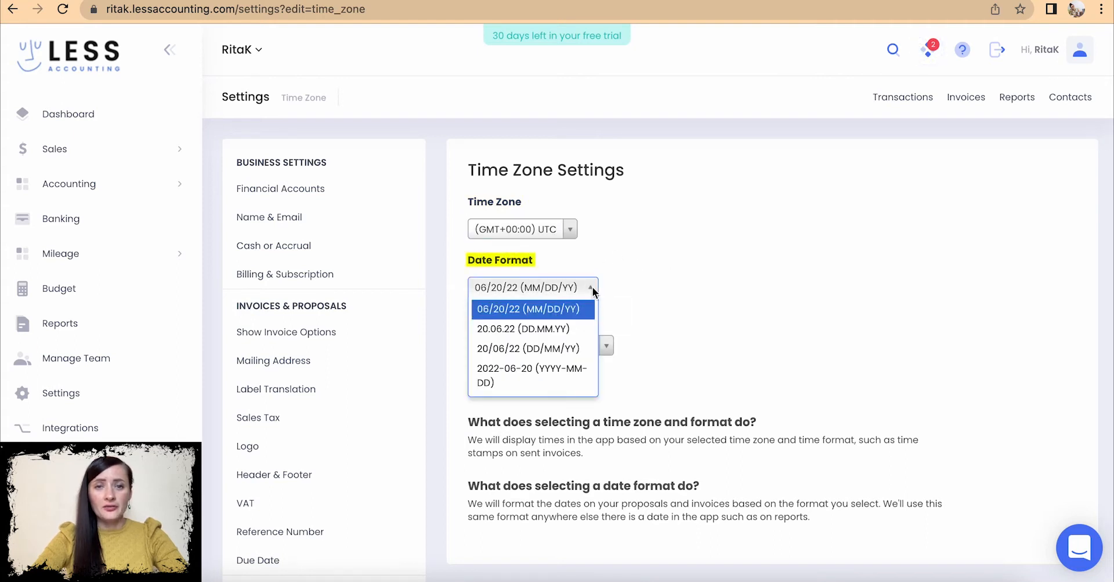
pyautogui.click(540, 350)
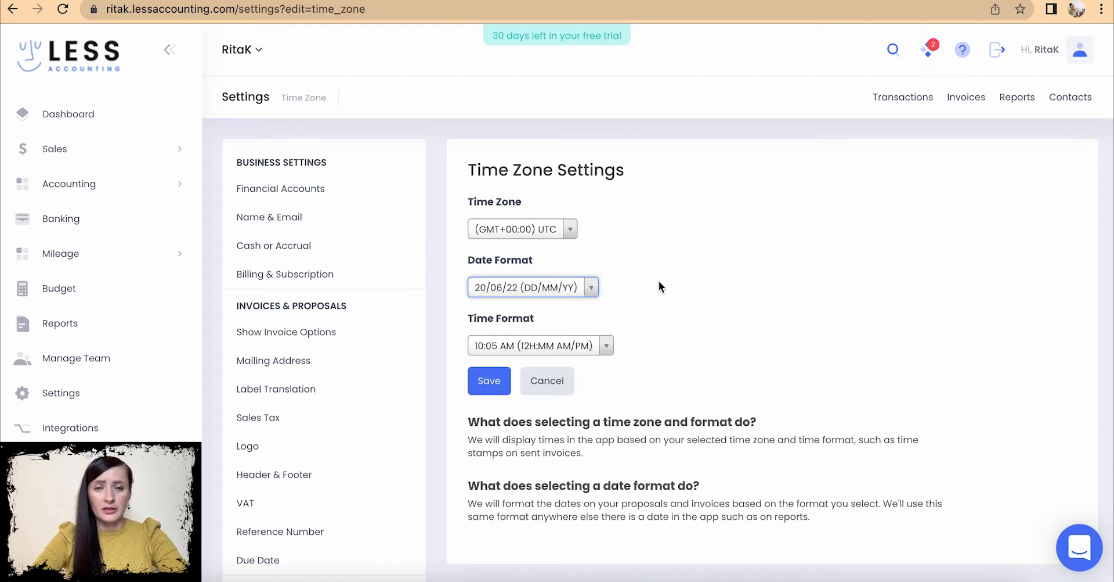
pyautogui.scroll(-1, 659, 284)
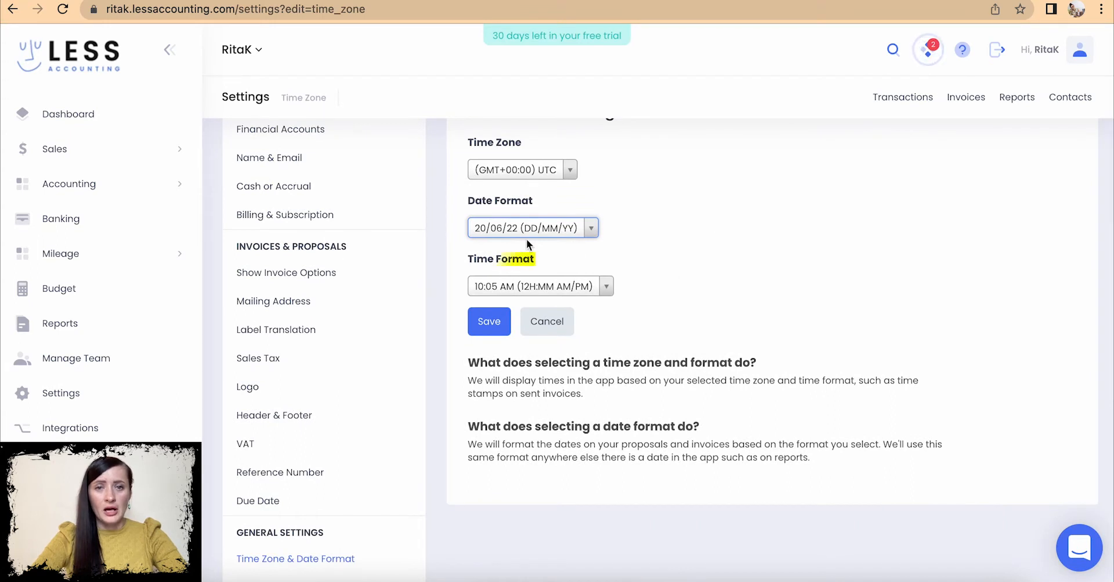
pyautogui.click(607, 287)
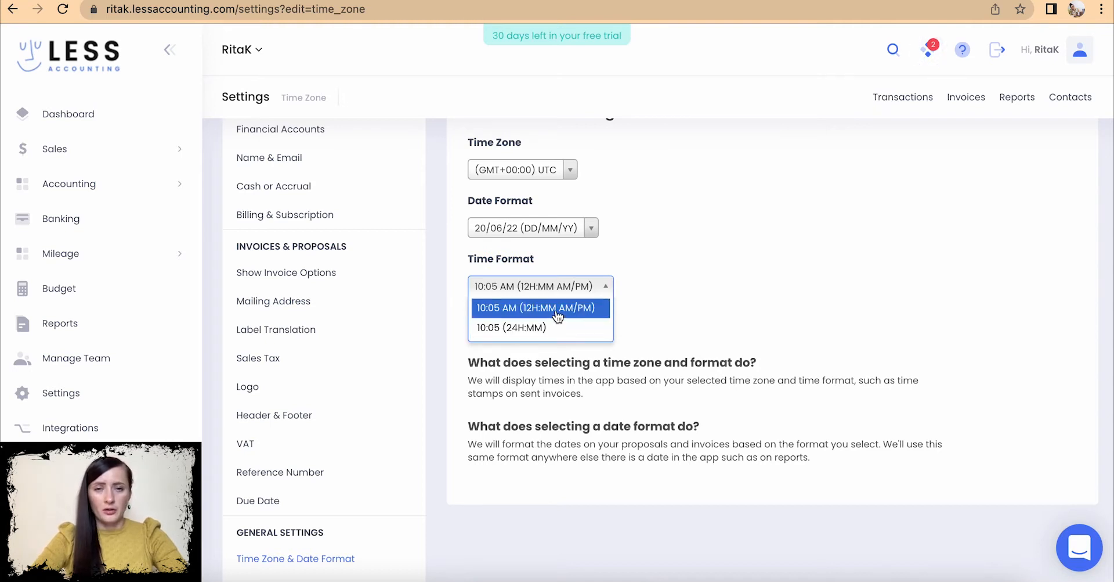
pyautogui.click(623, 293)
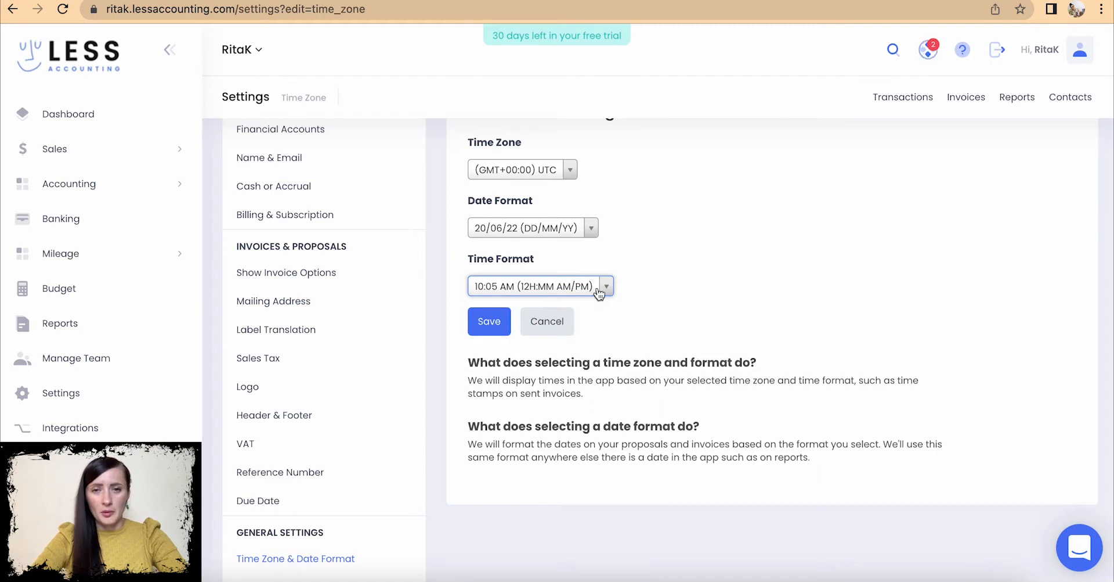
pyautogui.click(481, 325)
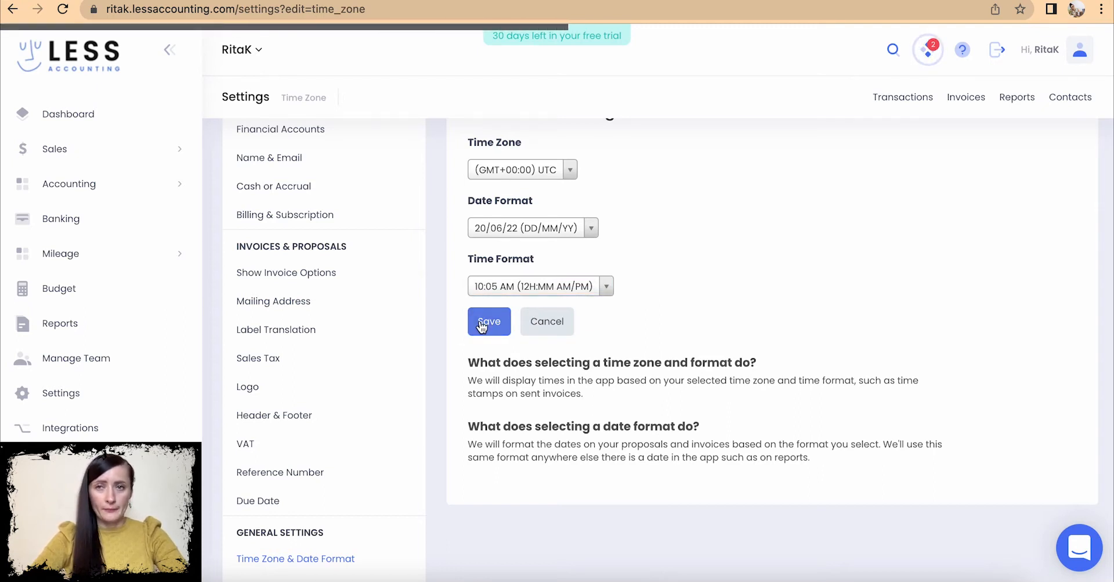
pyautogui.scroll(-6, 317, 430)
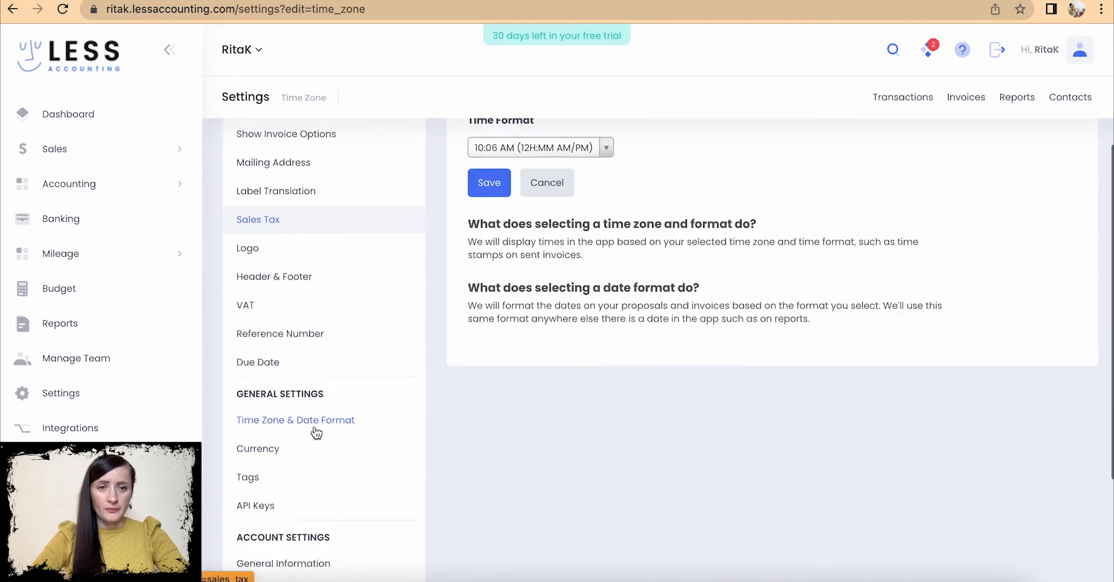
# - Change the default currency from USD to £ GBP, save it, and view the Tags settings
pyautogui.click(268, 272)
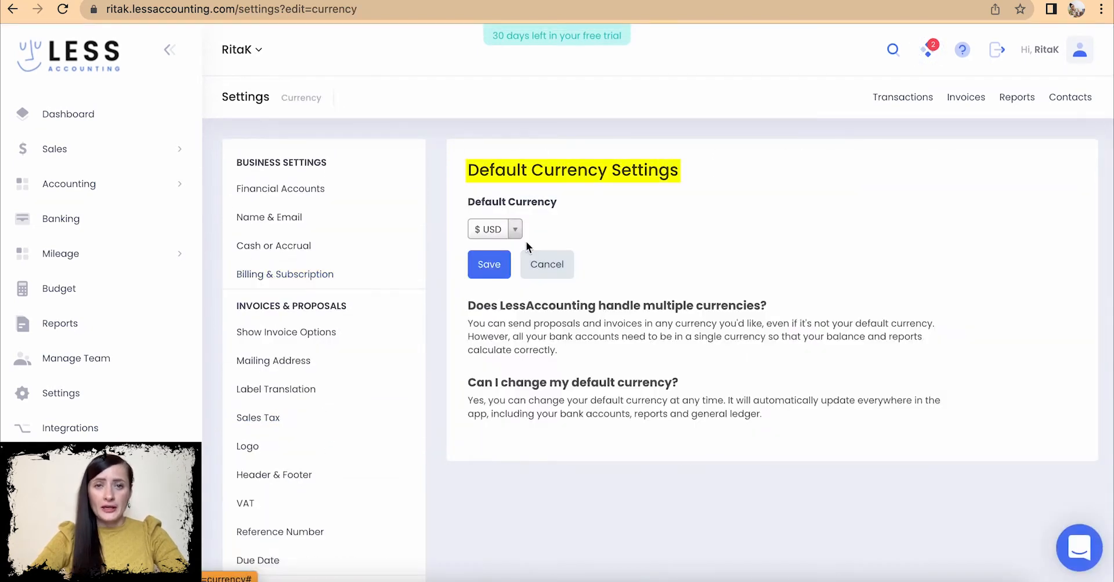
pyautogui.click(516, 230)
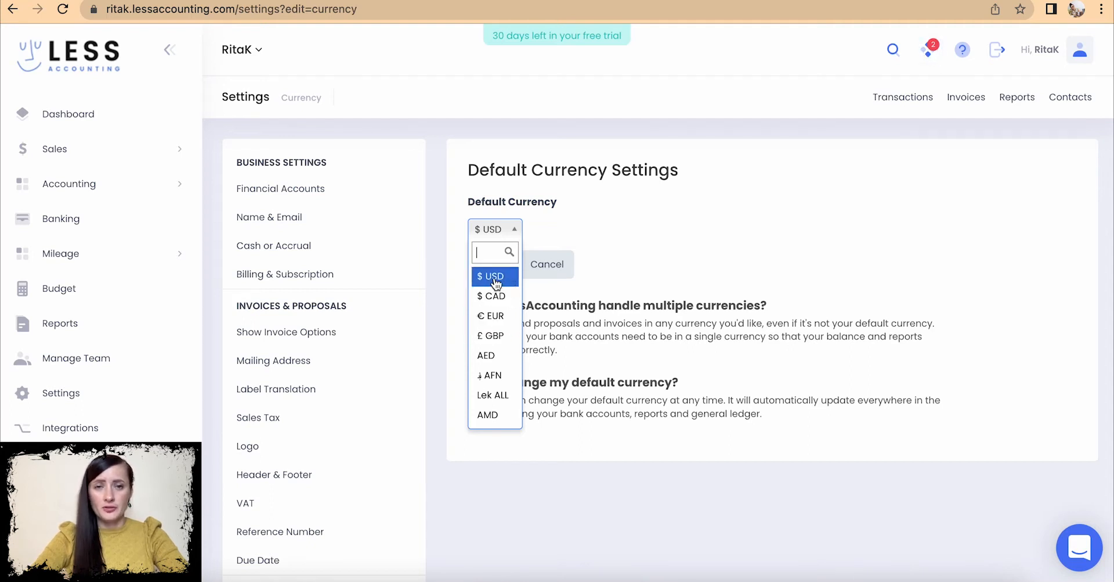
pyautogui.click(493, 335)
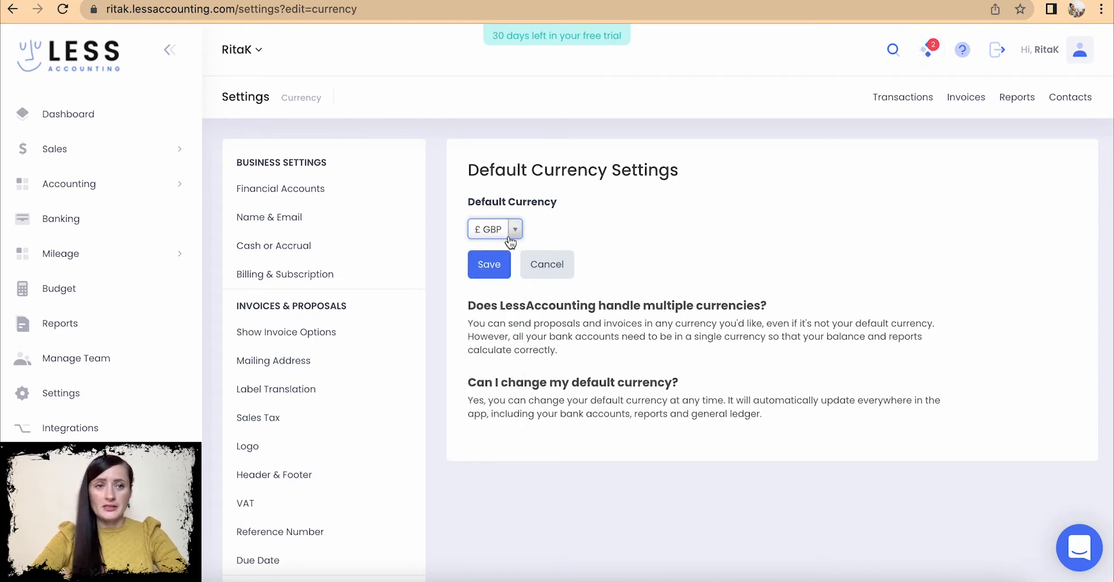
pyautogui.click(504, 261)
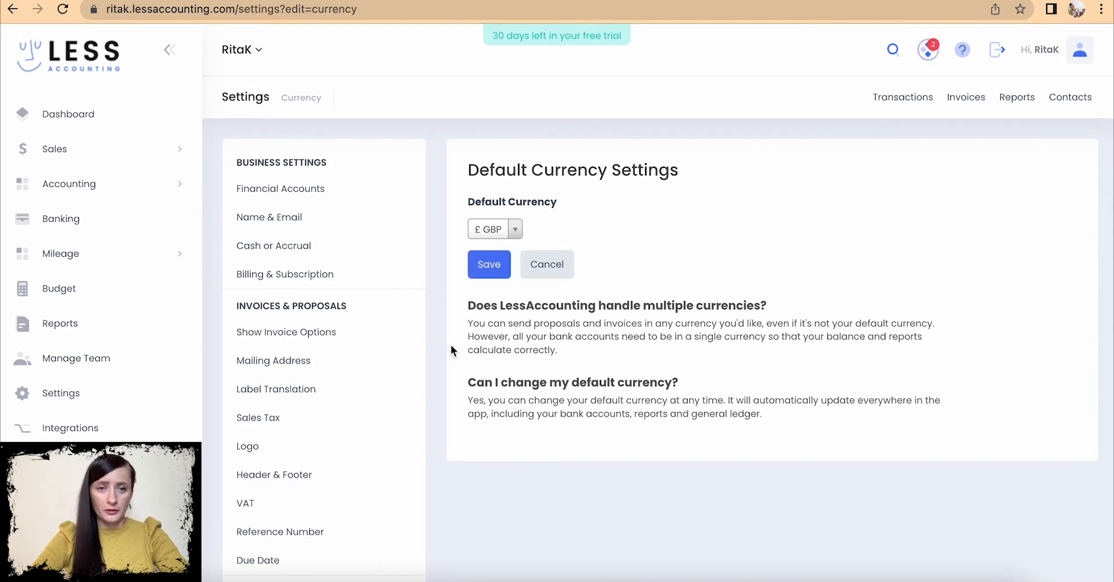
pyautogui.scroll(-6, 318, 453)
pyautogui.click(271, 303)
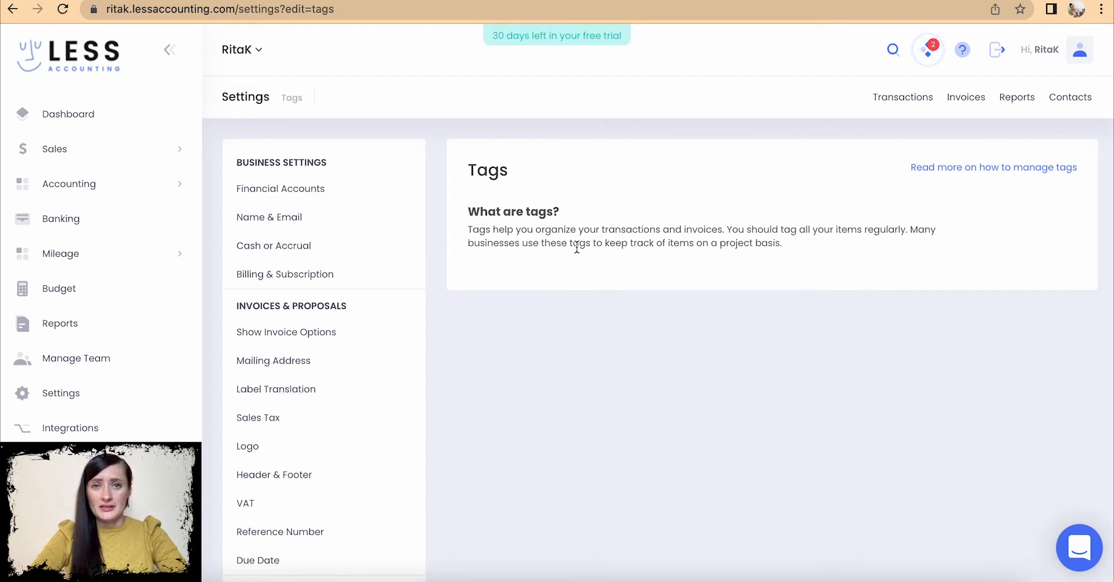
# - Go to General Information under Account Settings to view the user's e-mail, name and Monday-email option
pyautogui.scroll(-4, 516, 396)
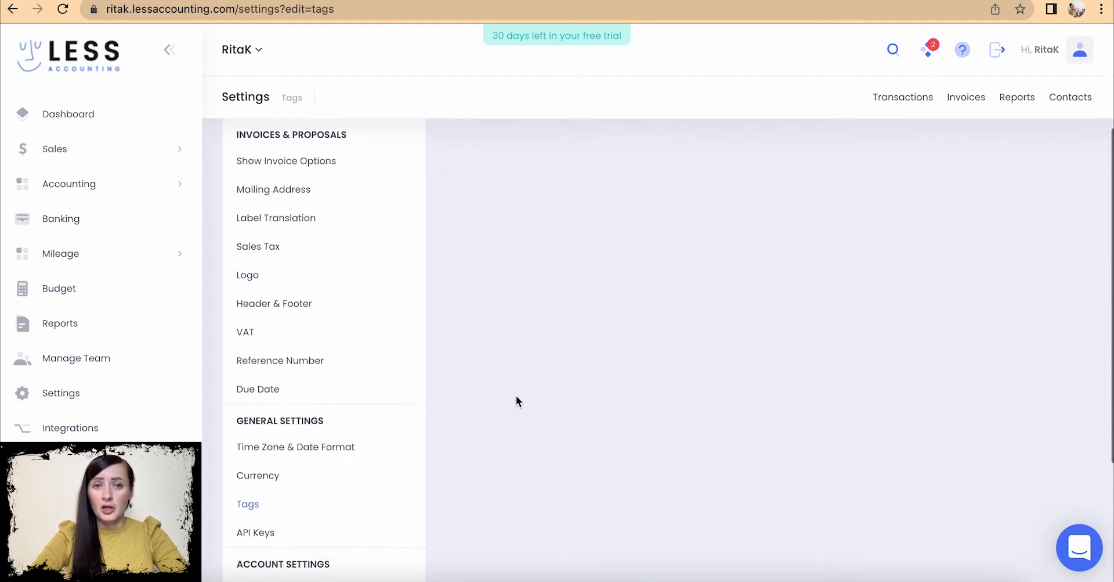
pyautogui.scroll(-2, 517, 396)
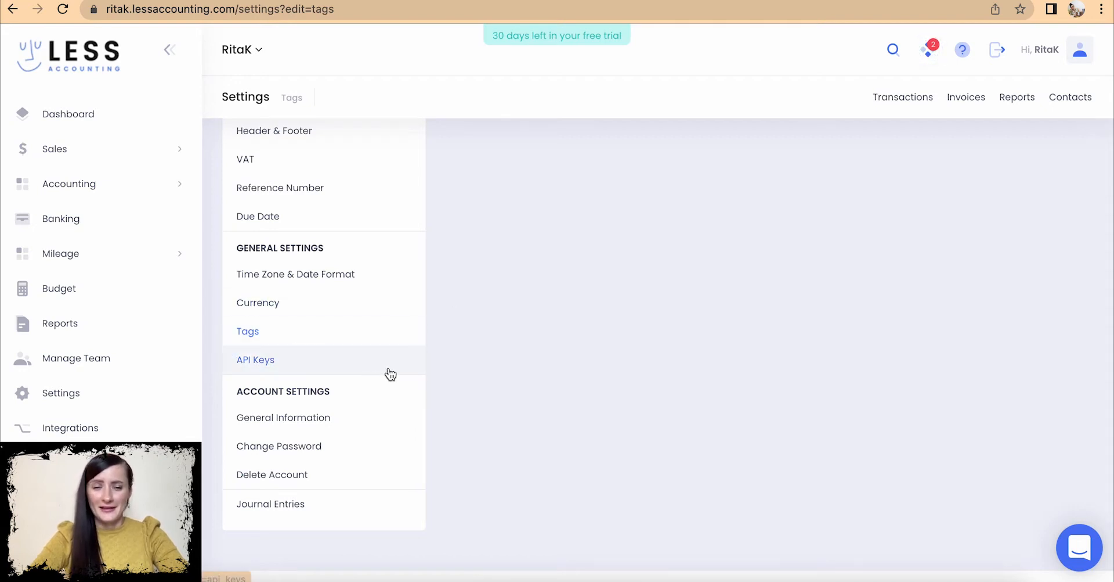
pyautogui.scroll(-1, 388, 368)
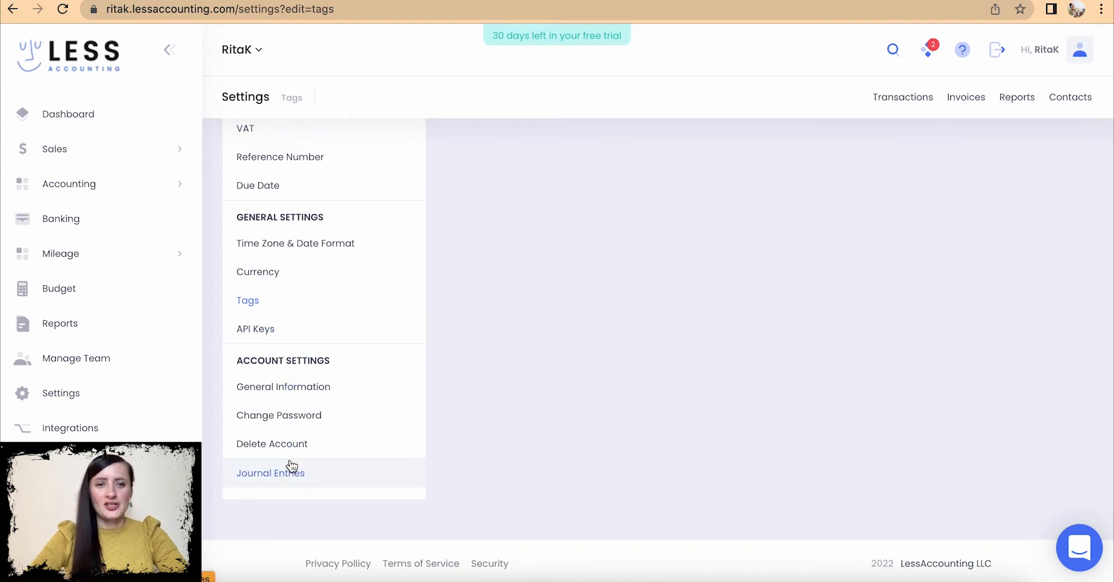
pyautogui.click(357, 389)
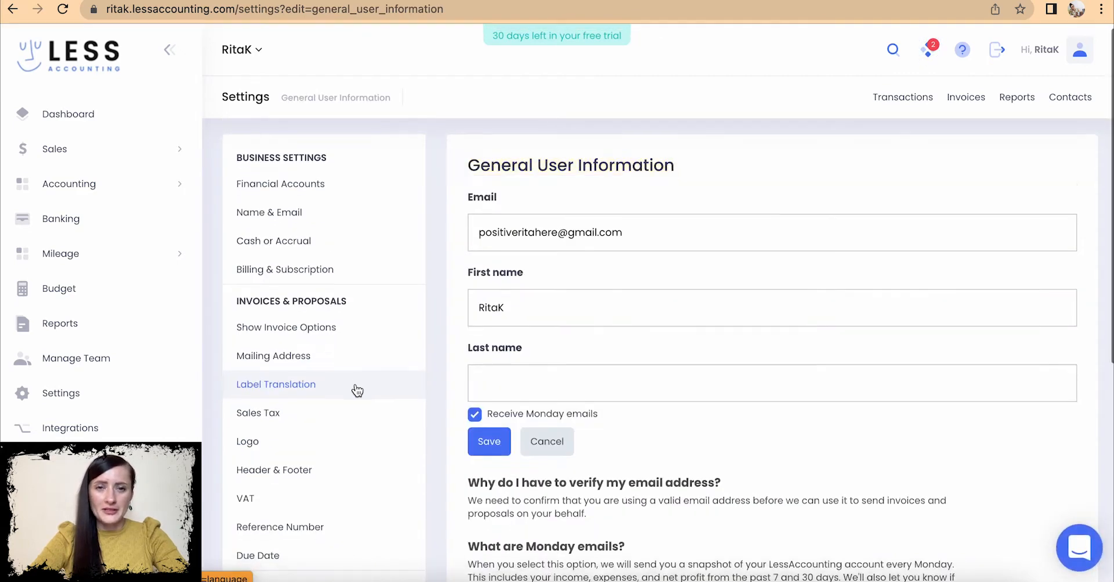
# - Uncheck 'Receive Monday emails' and save the General User Information form
pyautogui.scroll(-2, 357, 389)
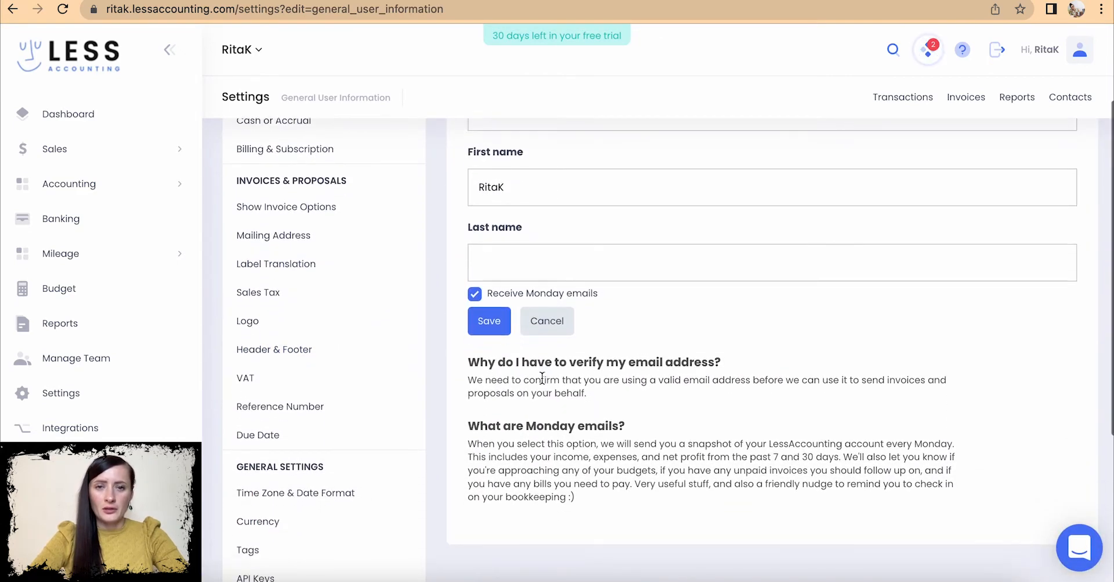
pyautogui.scroll(2, 479, 303)
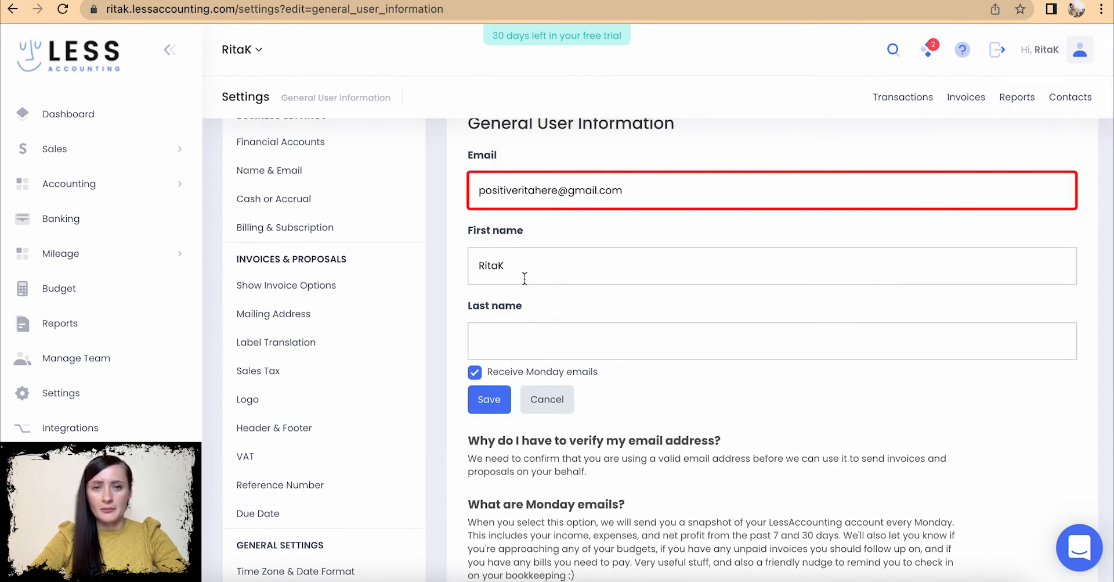
pyautogui.scroll(-1, 544, 350)
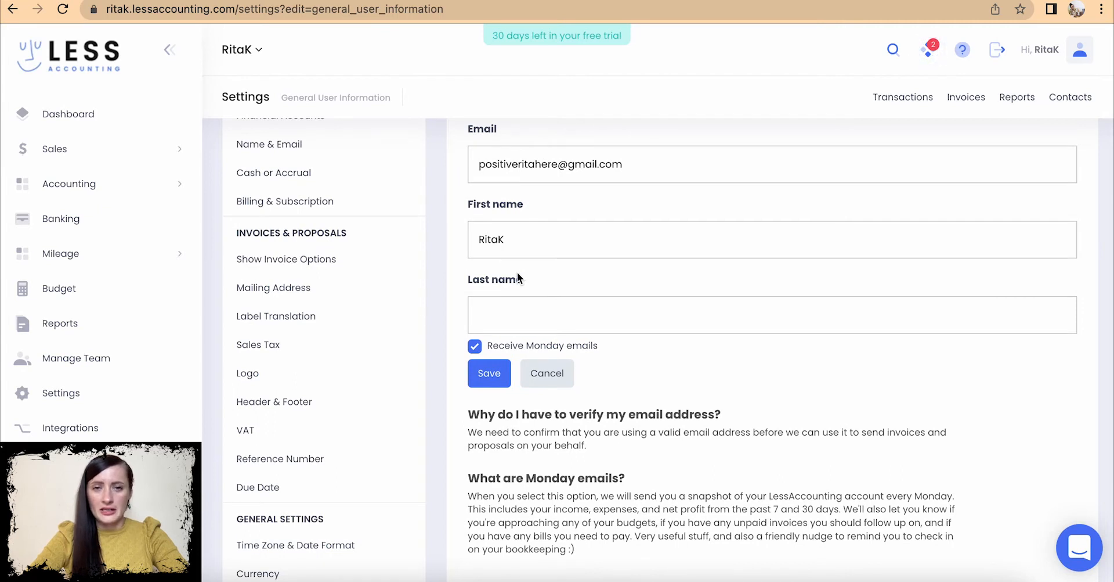
pyautogui.click(475, 348)
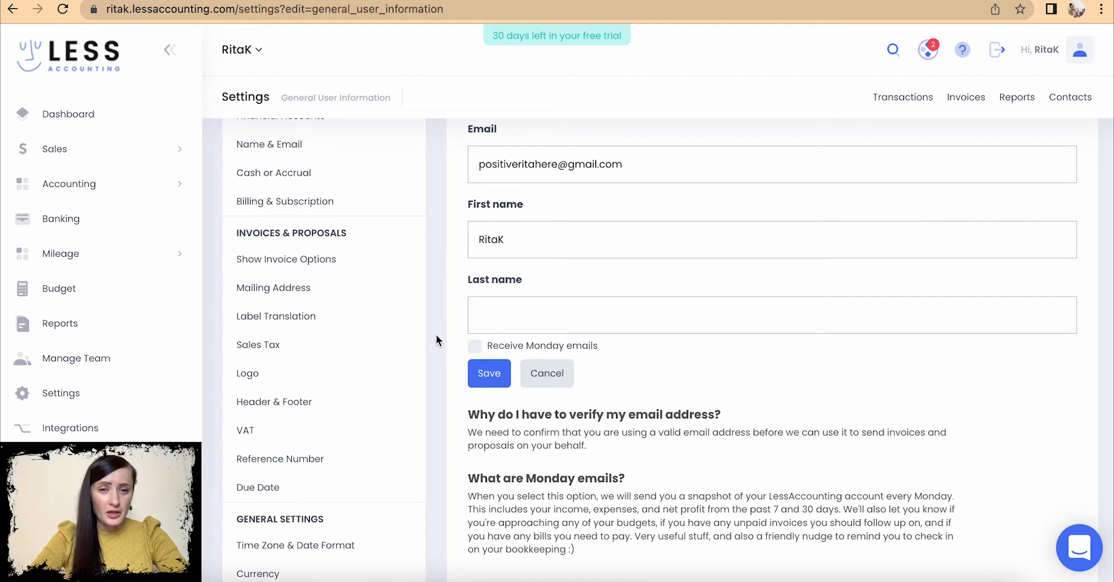
pyautogui.click(490, 375)
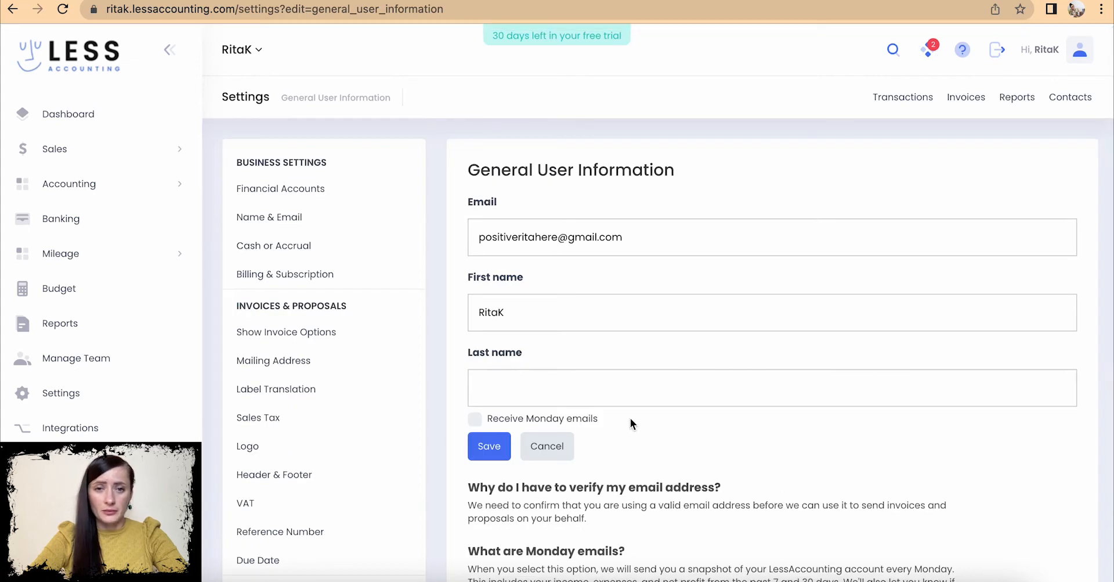
pyautogui.scroll(-3, 630, 417)
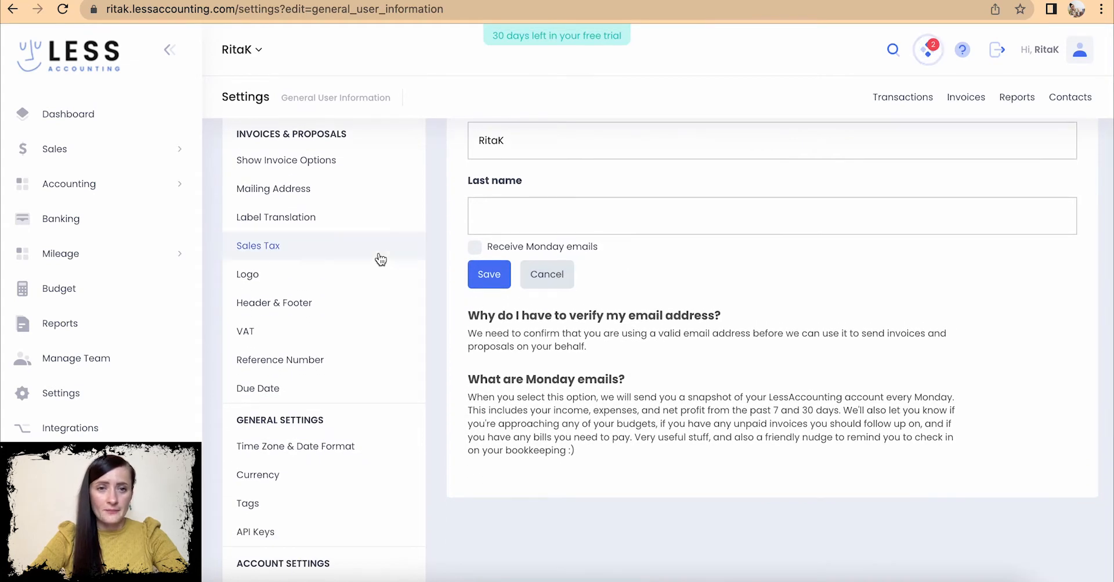
pyautogui.scroll(-4, 378, 256)
# - Review the Change Password page, then view the Delete Account page's permanent-deletion warning
pyautogui.click(290, 416)
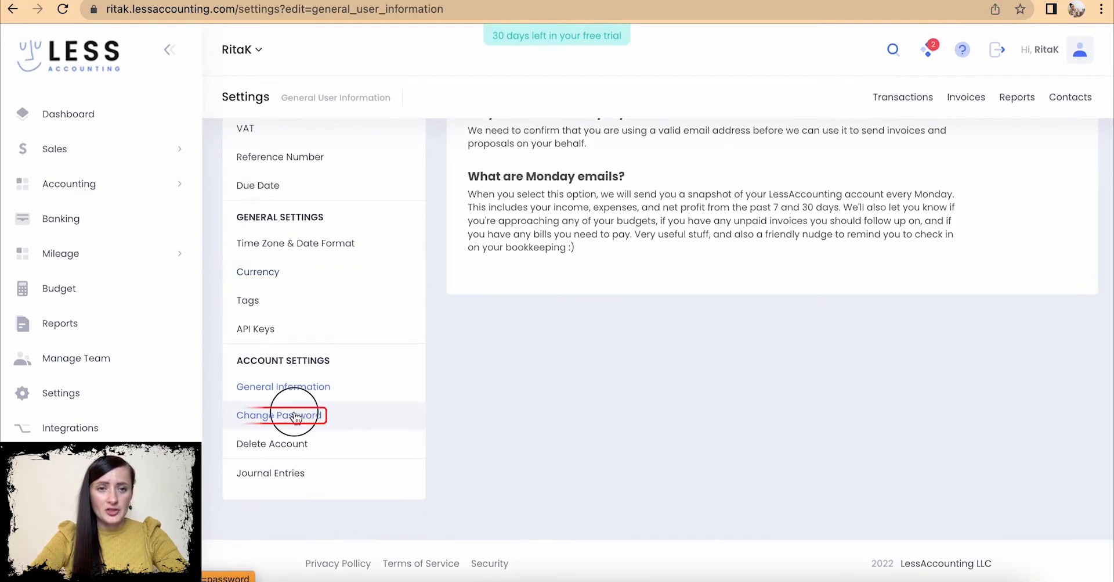
pyautogui.scroll(-6, 325, 418)
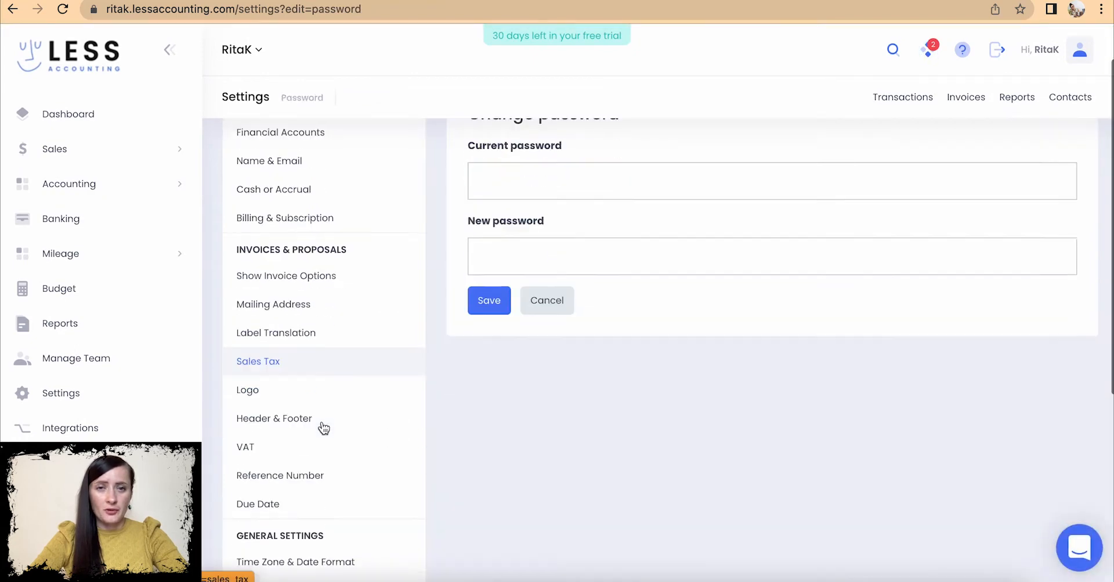
pyautogui.click(267, 450)
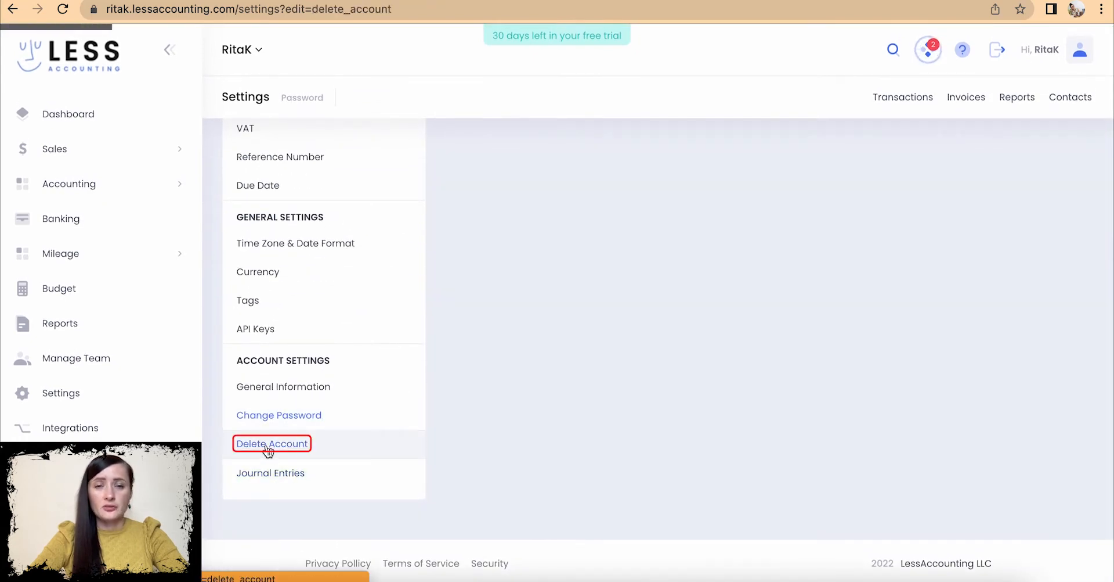
pyautogui.scroll(-3, 267, 451)
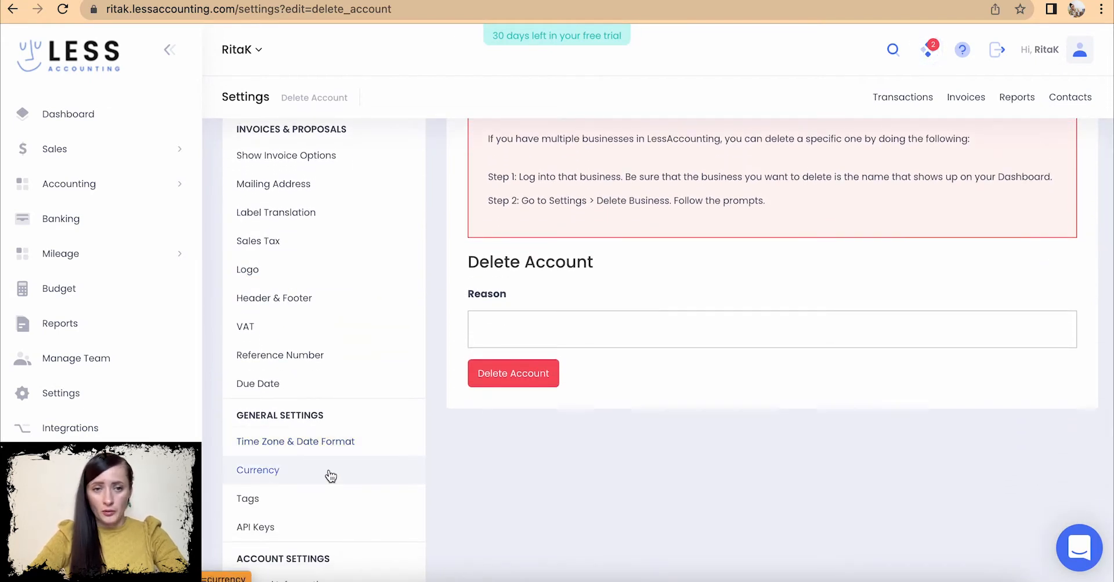
pyautogui.scroll(-3, 331, 475)
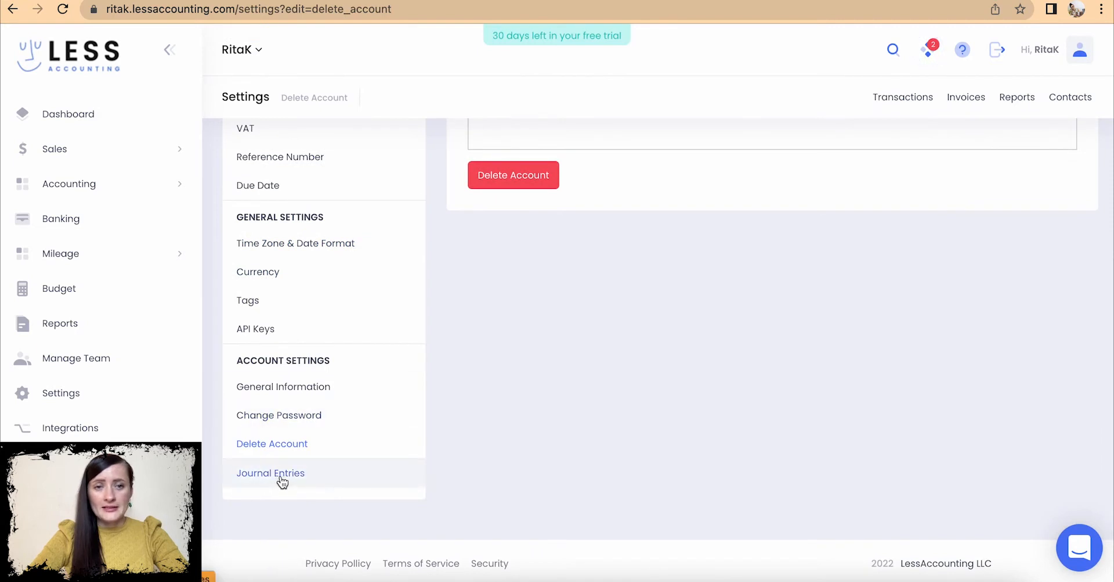
# - Check the empty Journal Entries list, then return to Settings listing Cash and the business bank account
pyautogui.click(323, 476)
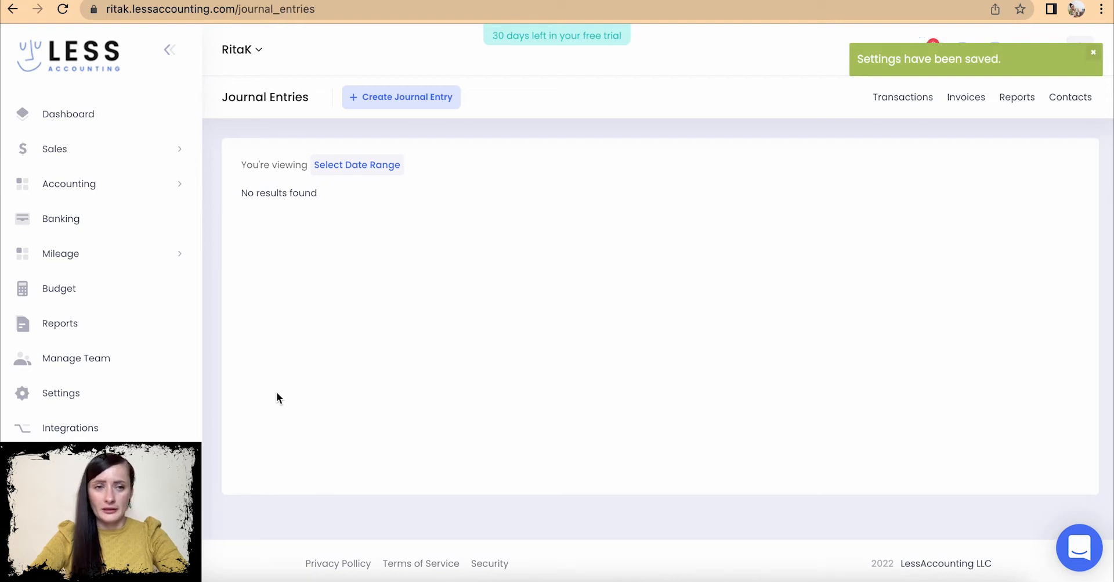
pyautogui.click(99, 394)
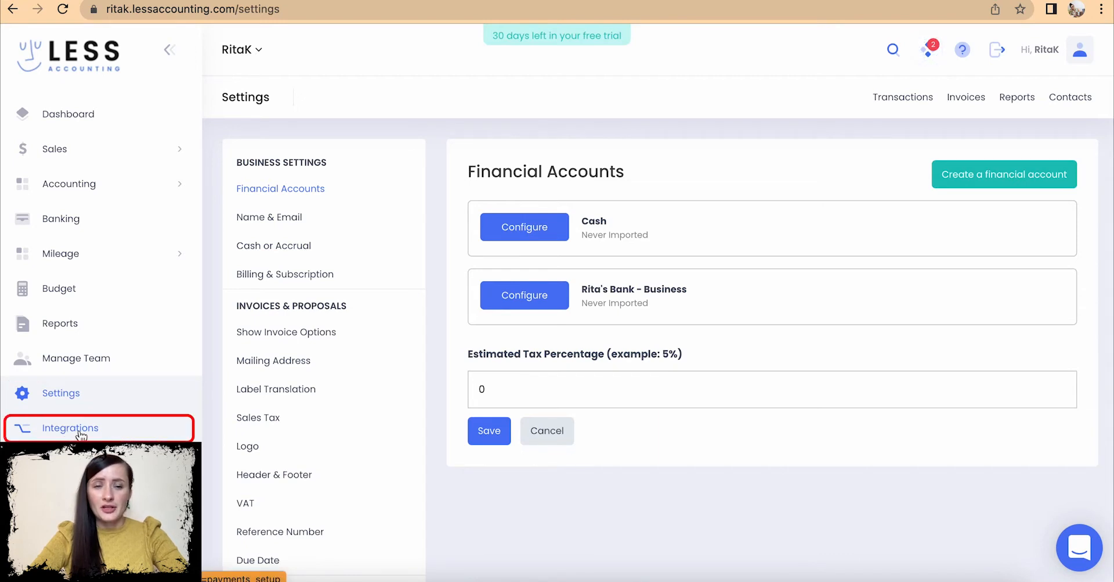
pyautogui.click(80, 432)
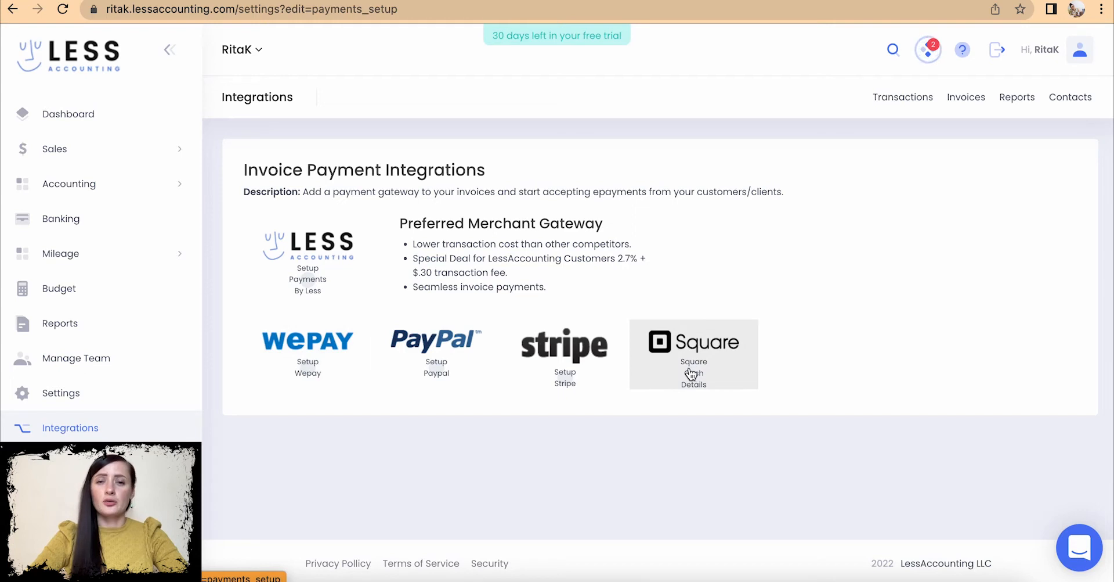
pyautogui.click(87, 400)
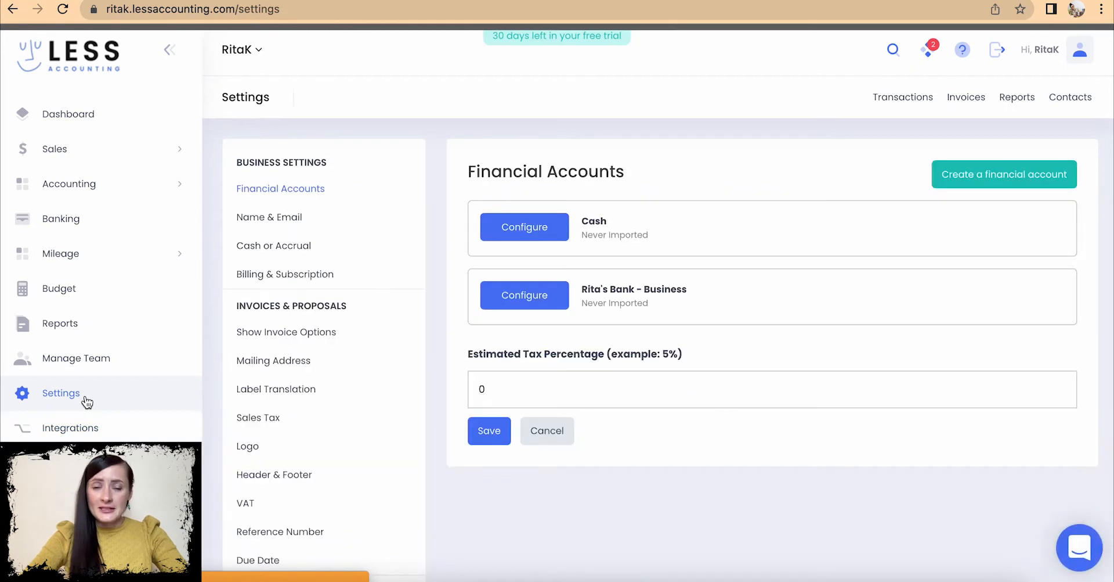
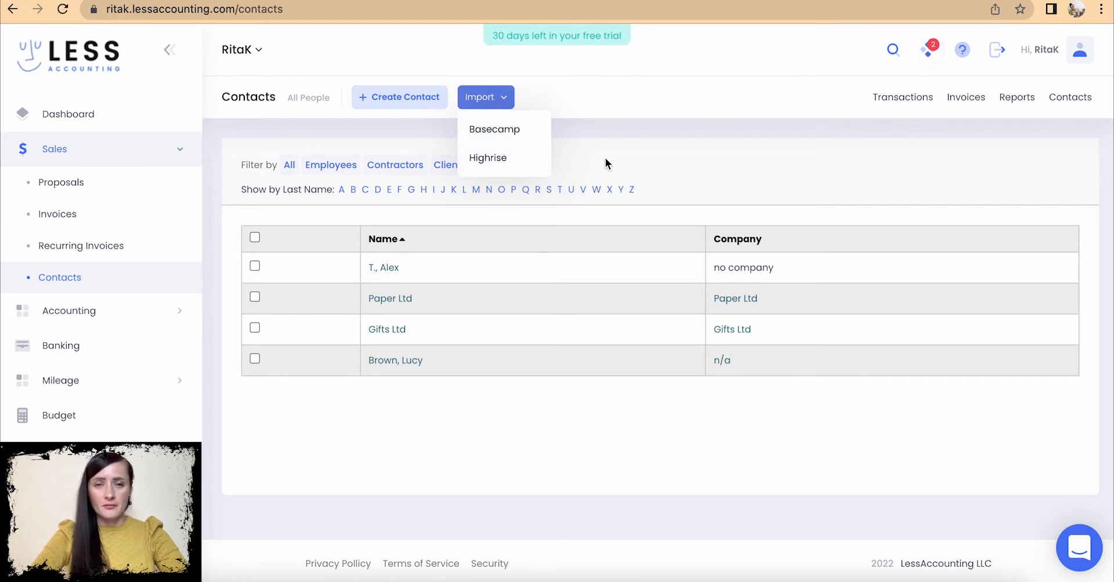
# - Close the Import list and open a blank New Contact form
pyautogui.click(534, 99)
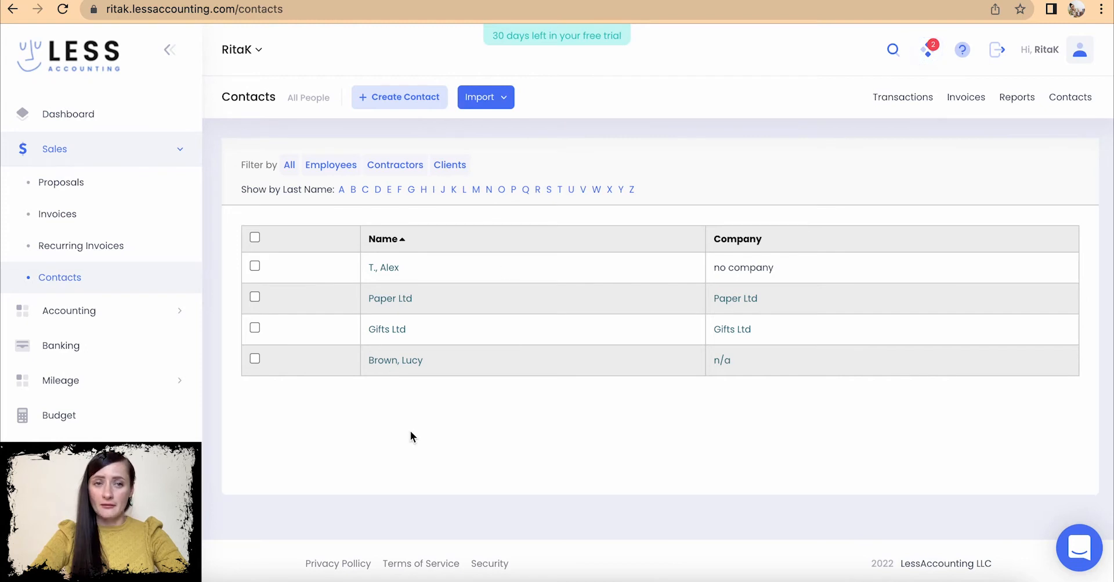
pyautogui.click(397, 100)
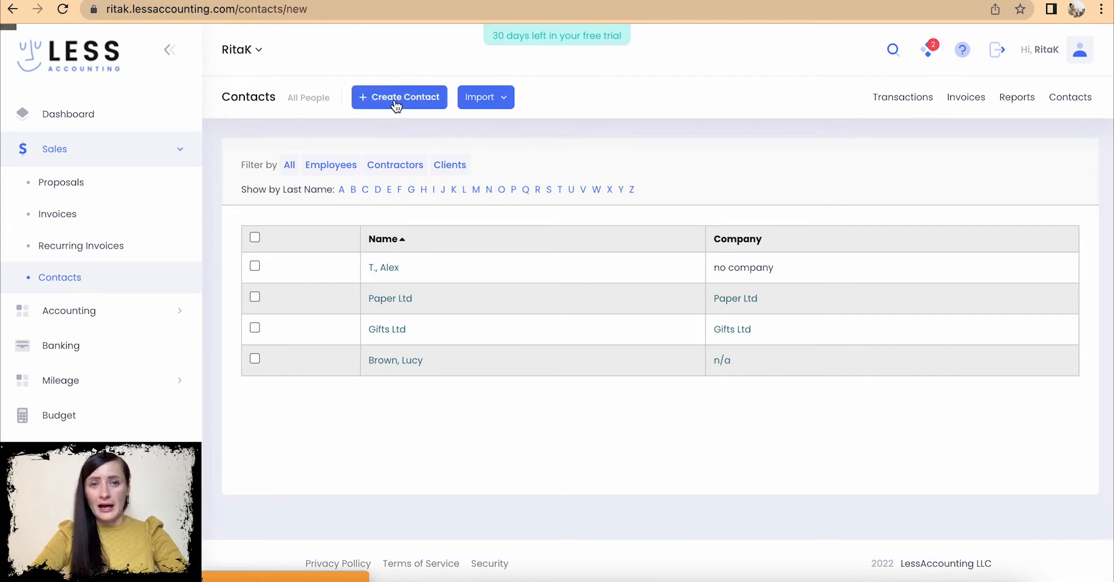
pyautogui.scroll(-5, 445, 329)
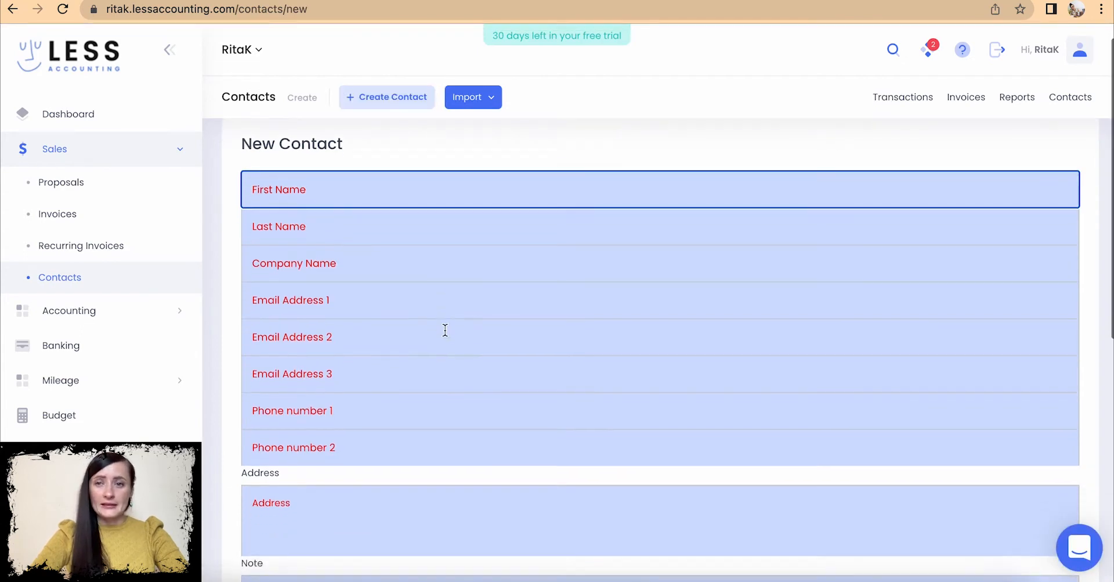
pyautogui.scroll(-3, 445, 330)
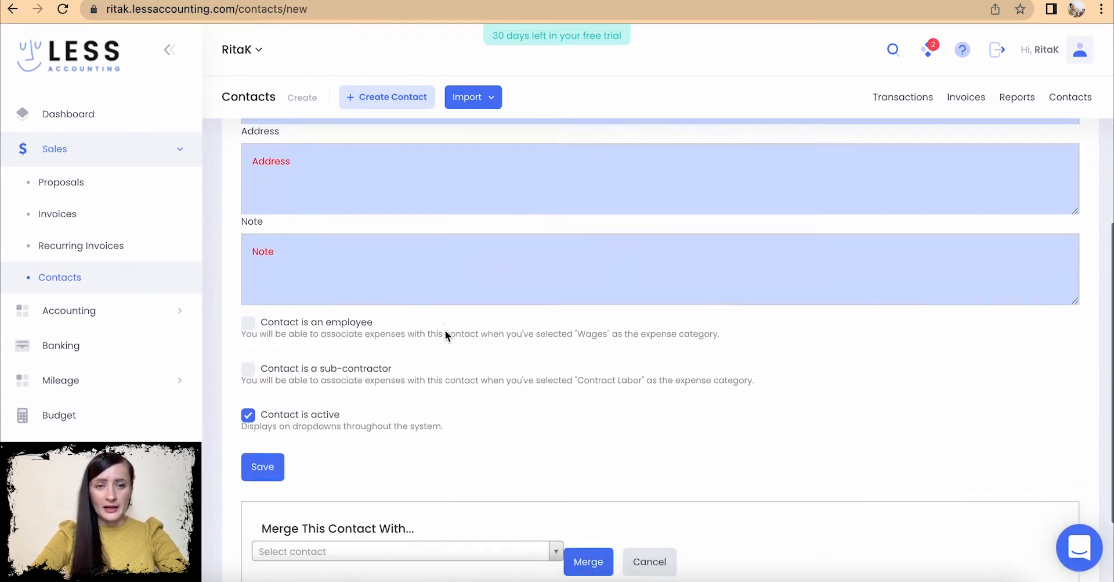
pyautogui.scroll(5, 445, 330)
pyautogui.scroll(4, 445, 335)
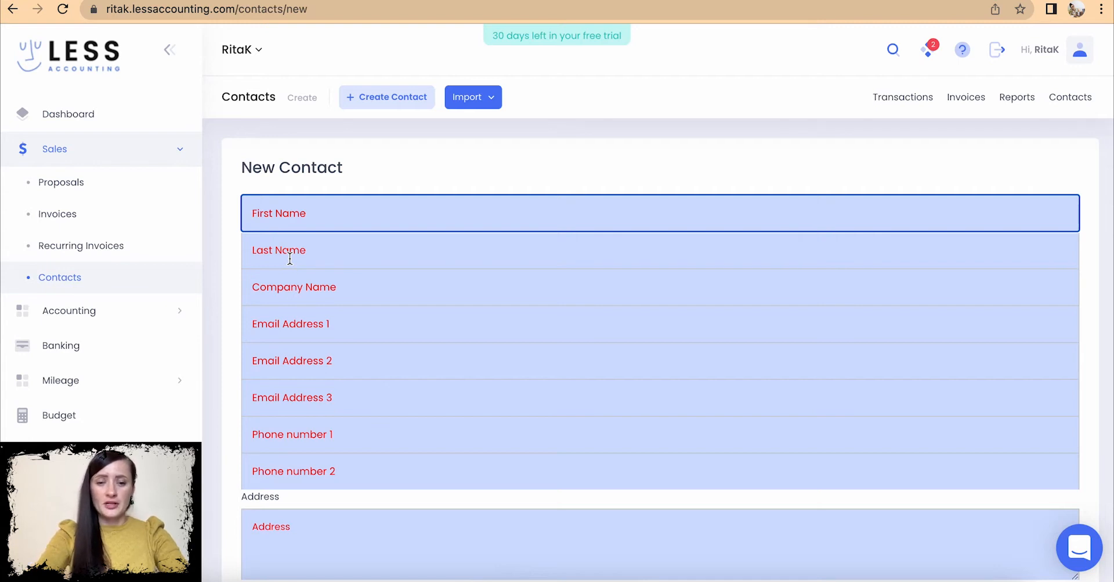
# - Enter the contact's first and last name and set the company to n/a
pyautogui.write('John')
pyautogui.click(336, 274)
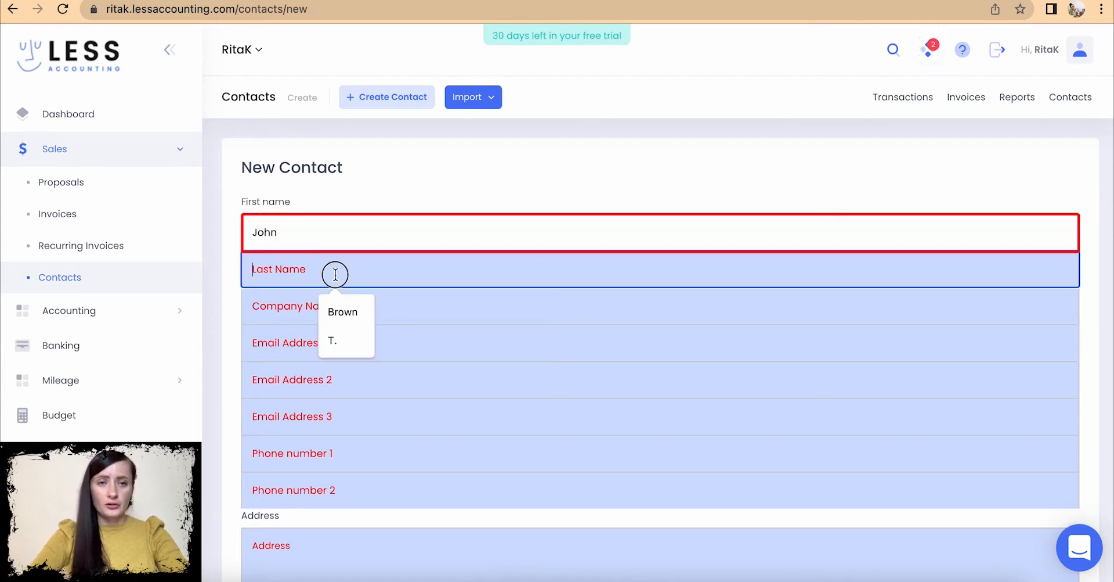
pyautogui.write('Smith')
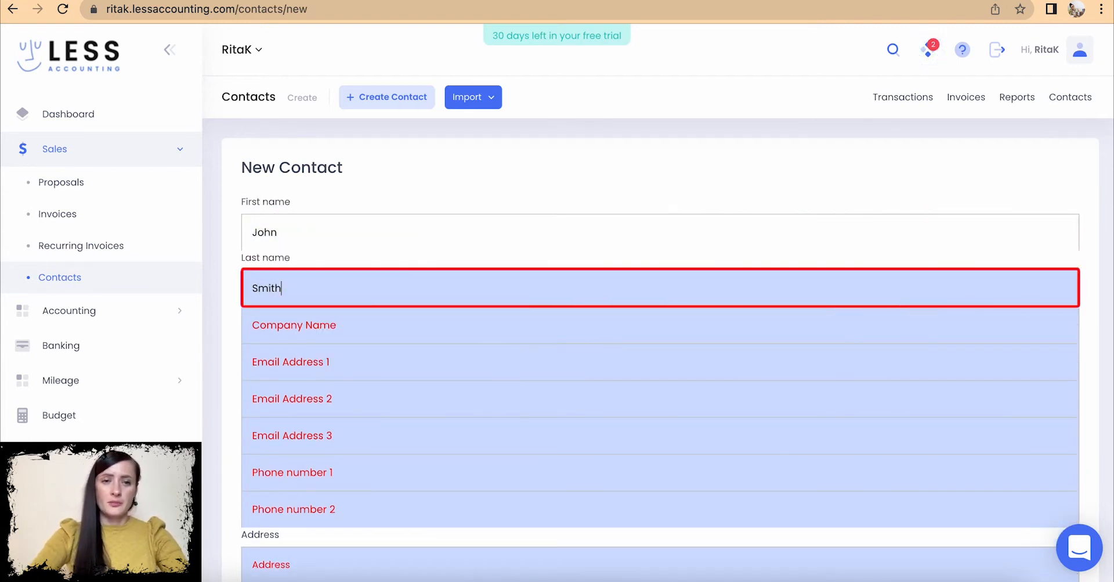
pyautogui.click(355, 318)
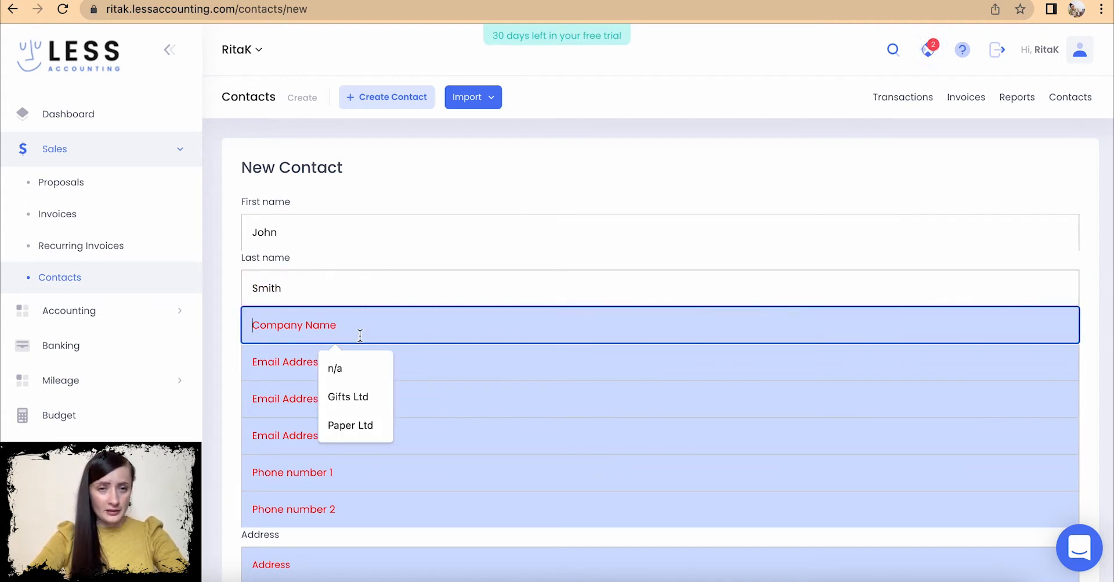
pyautogui.click(352, 367)
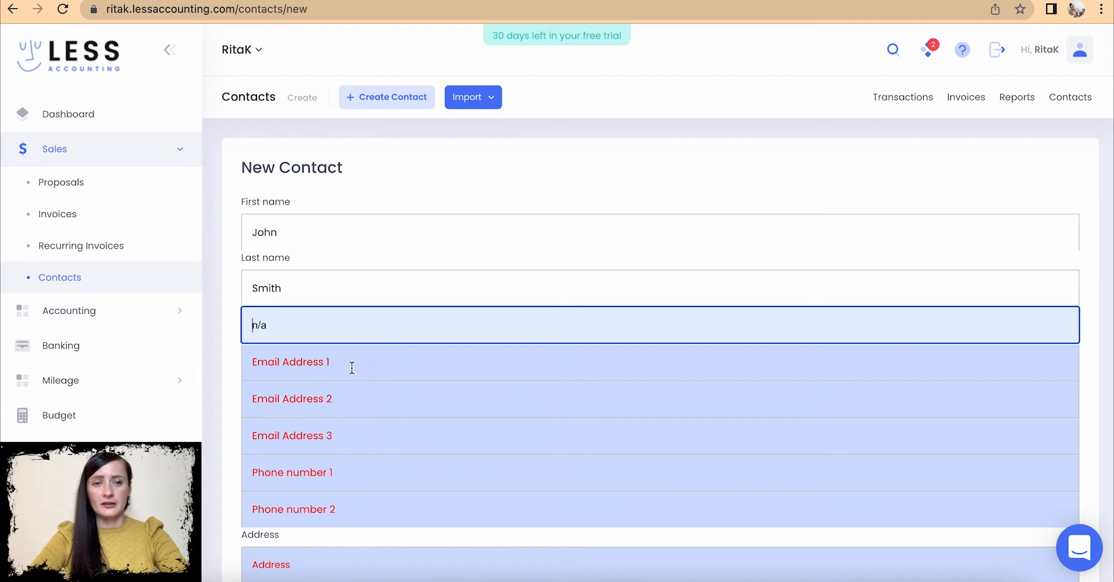
pyautogui.scroll(-3, 351, 367)
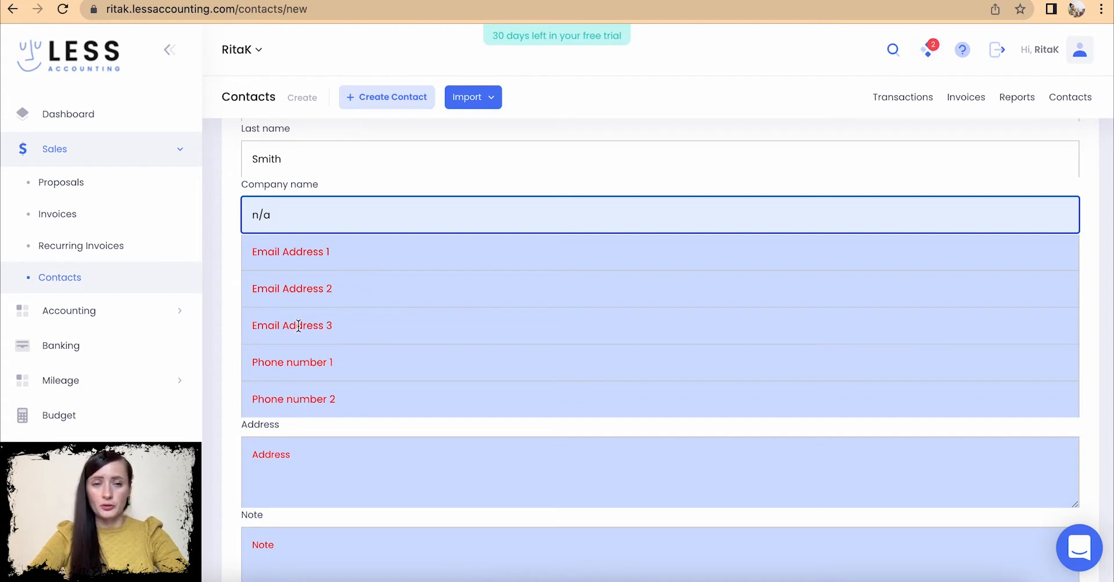
# - Fill in the suggested e-mail and phone number, then begin typing the street address
pyautogui.click(308, 256)
pyautogui.click(351, 291)
pyautogui.scroll(-2, 354, 291)
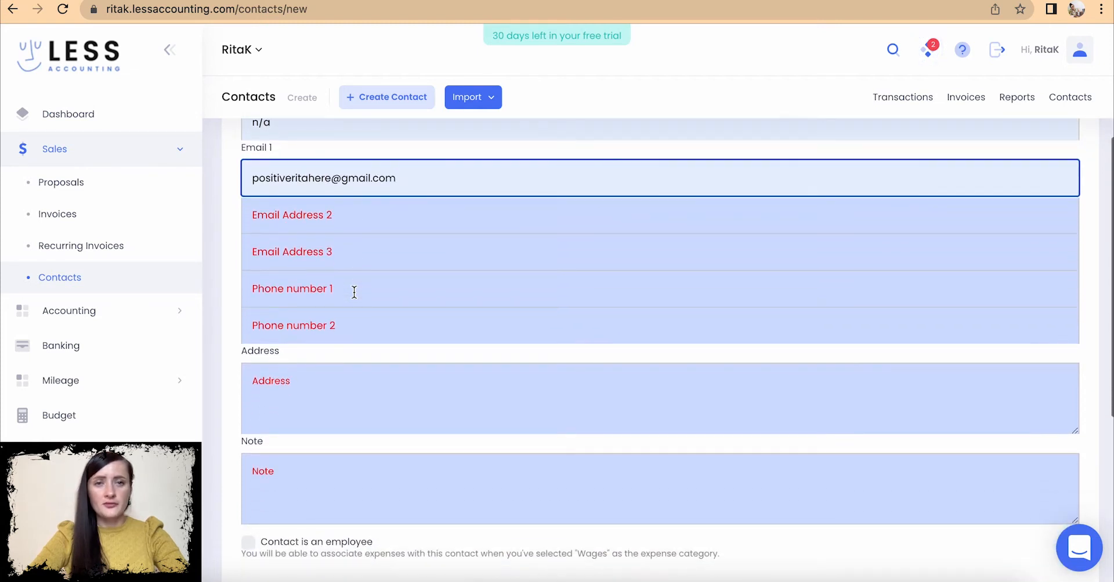
pyautogui.click(339, 285)
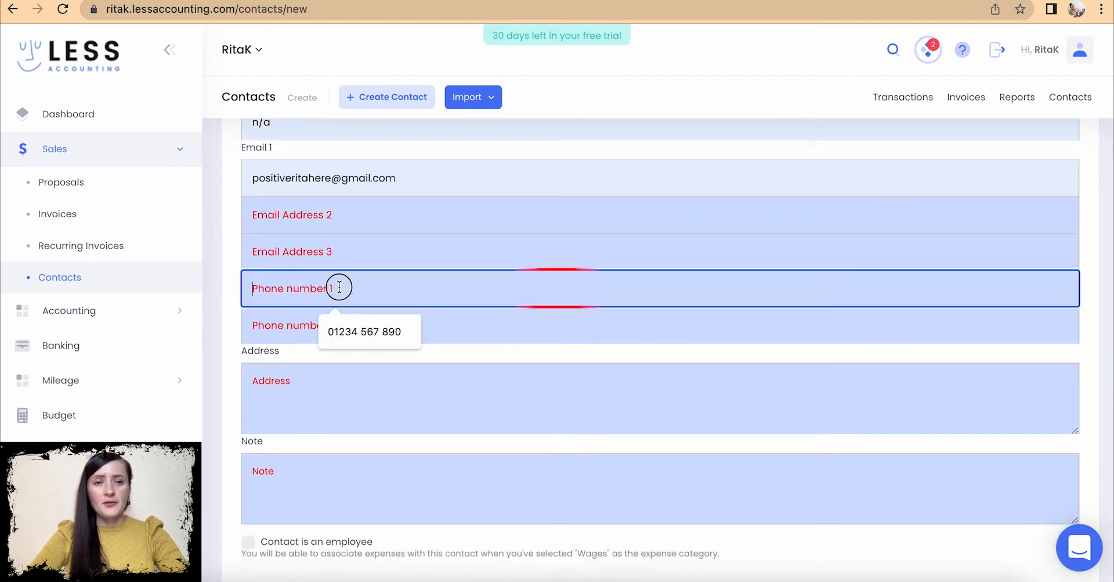
pyautogui.click(359, 327)
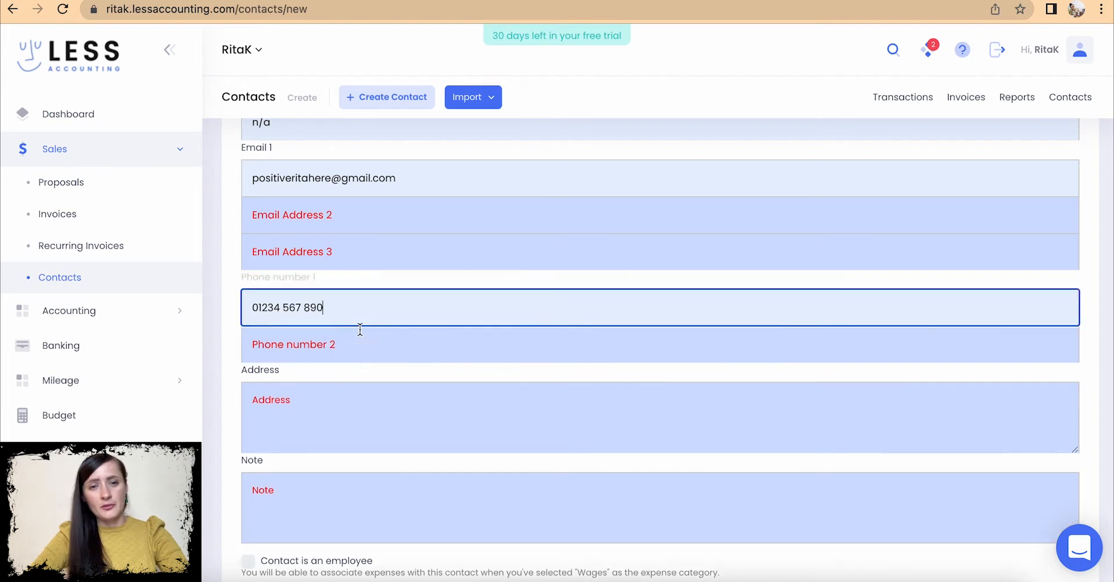
pyautogui.scroll(-2, 360, 329)
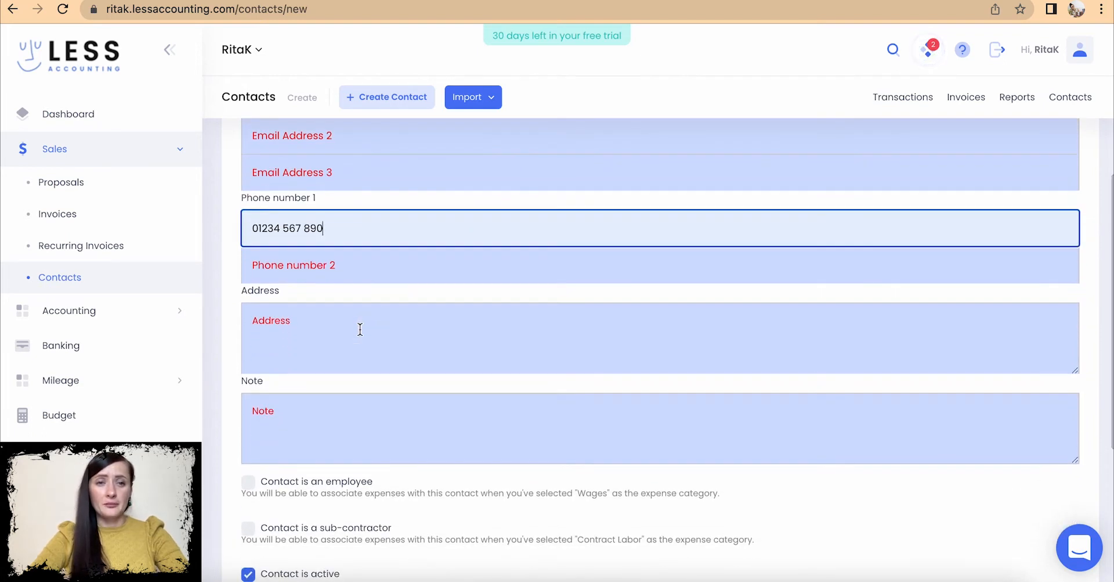
pyautogui.click(359, 329)
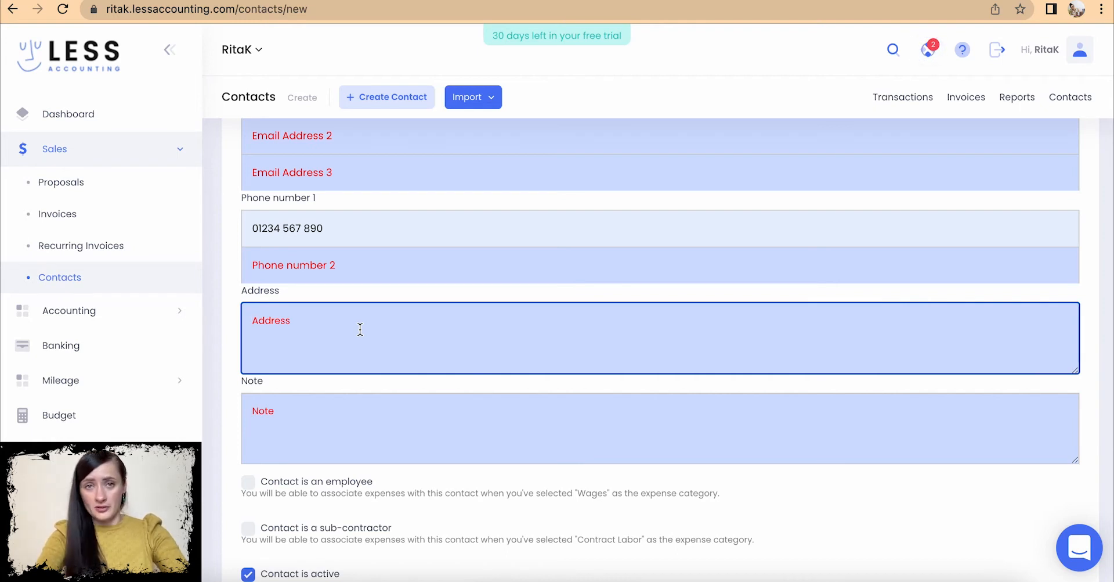
pyautogui.write('Gree')
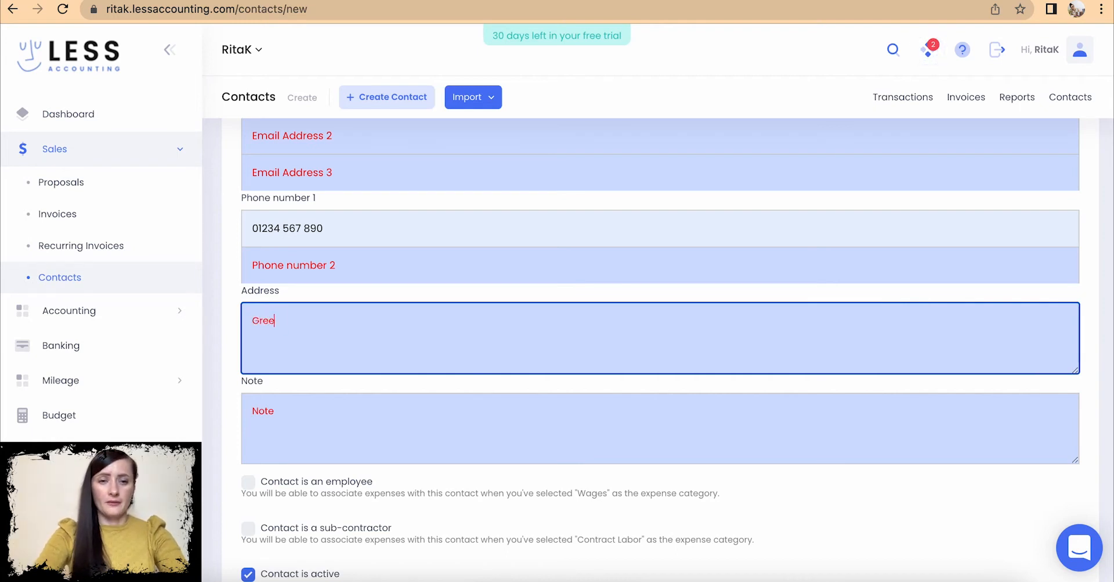
pyautogui.write('n Street')
pyautogui.press('Return')
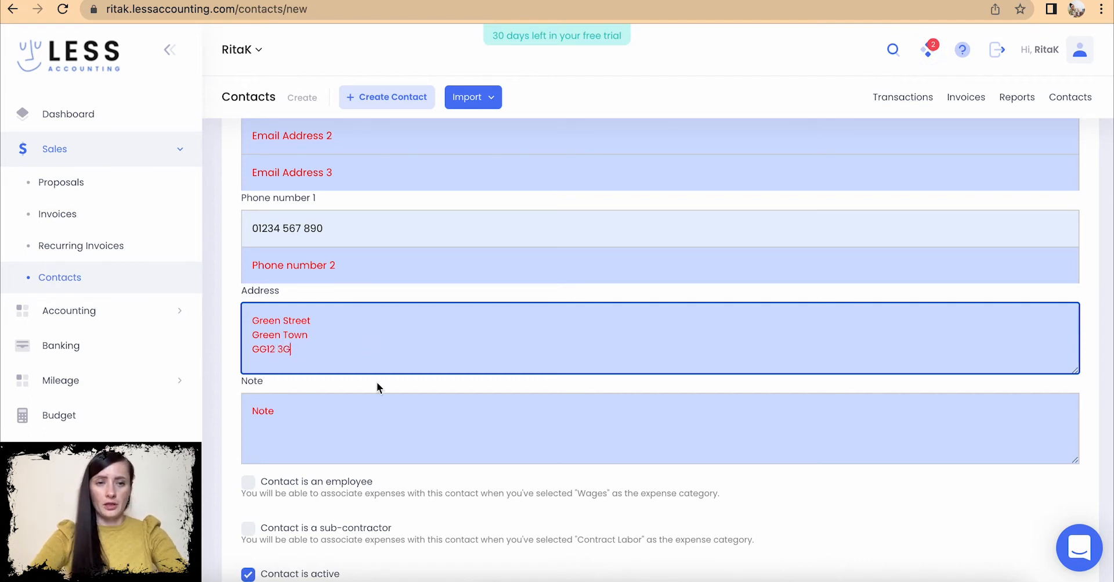
# - Scroll past the note field to the bottom of the form and save the new contact
pyautogui.click(287, 420)
pyautogui.scroll(-2, 293, 424)
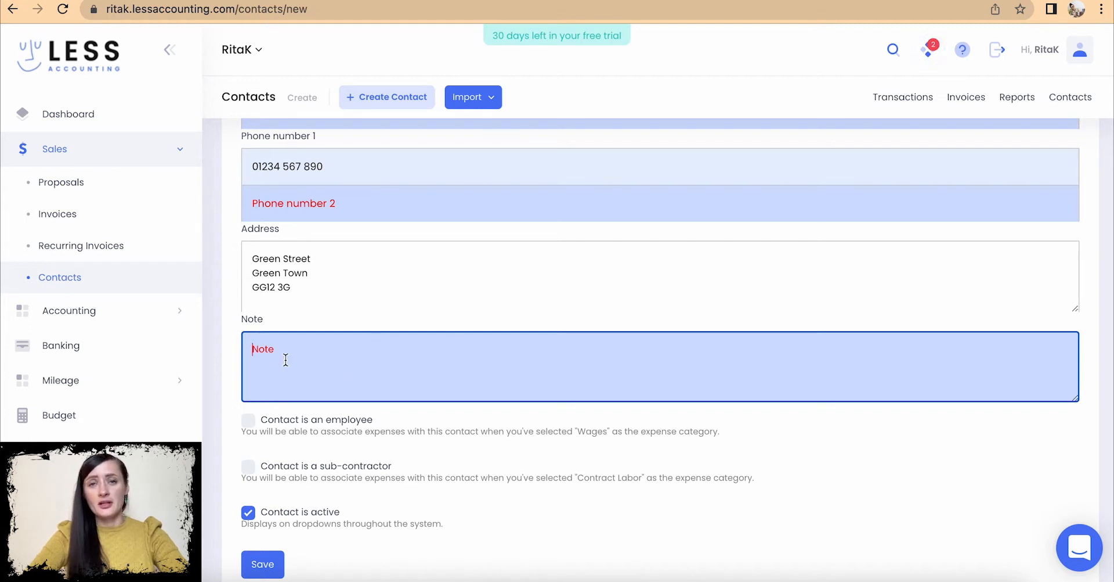
pyautogui.scroll(-3, 301, 383)
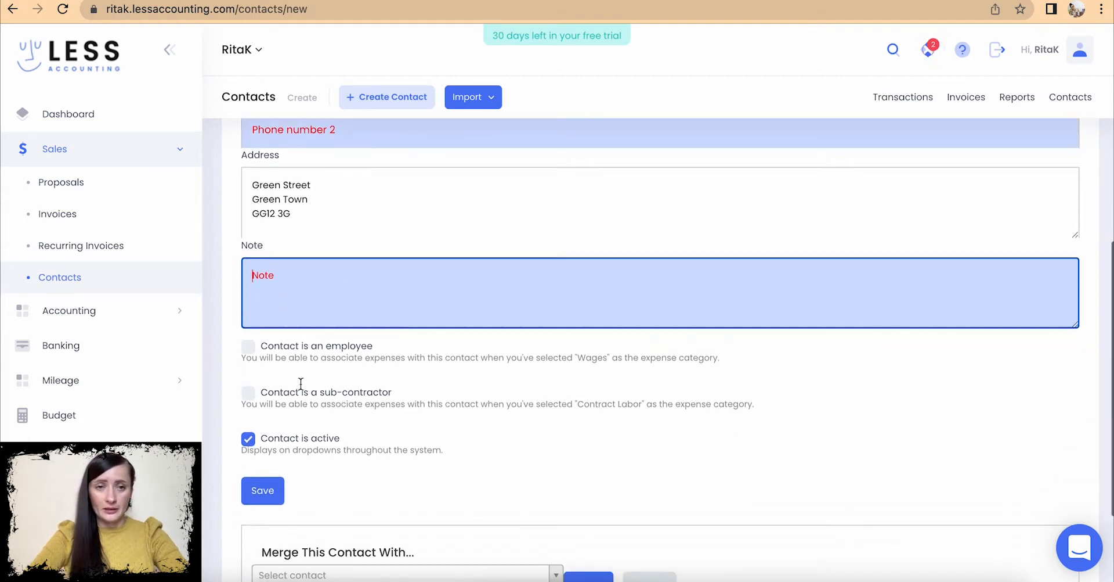
pyautogui.scroll(-1, 301, 388)
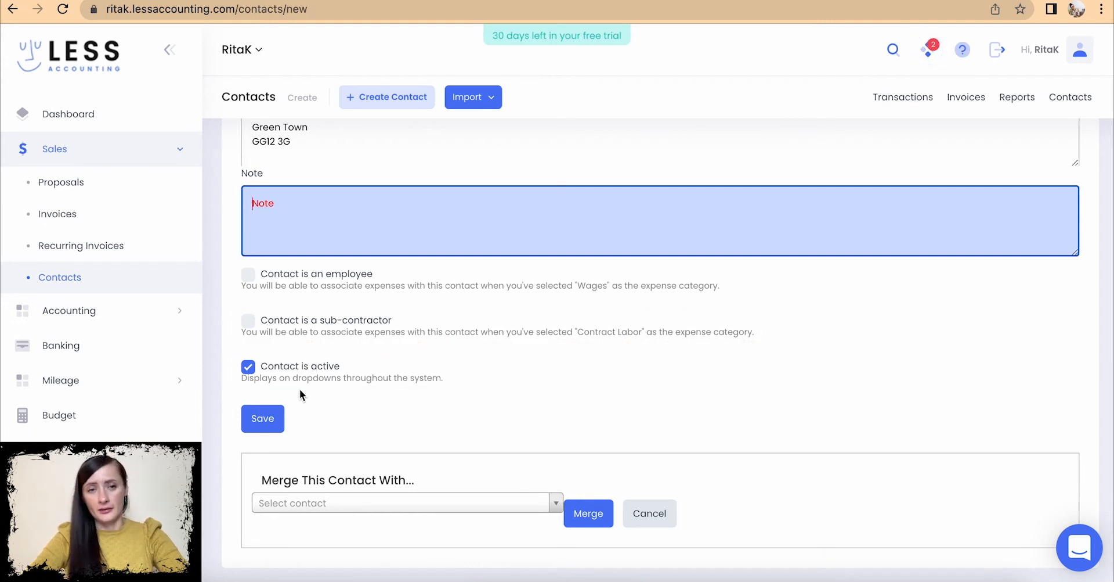
pyautogui.click(262, 419)
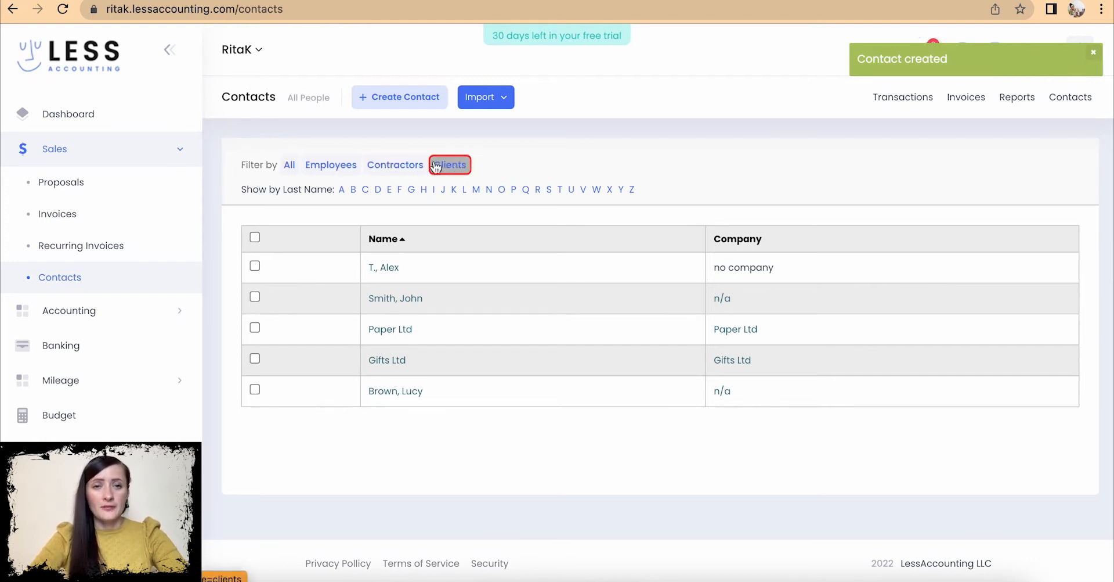
# - Filter contacts by Contractors, Clients, then initials T and B, and go to Proposals
pyautogui.click(406, 166)
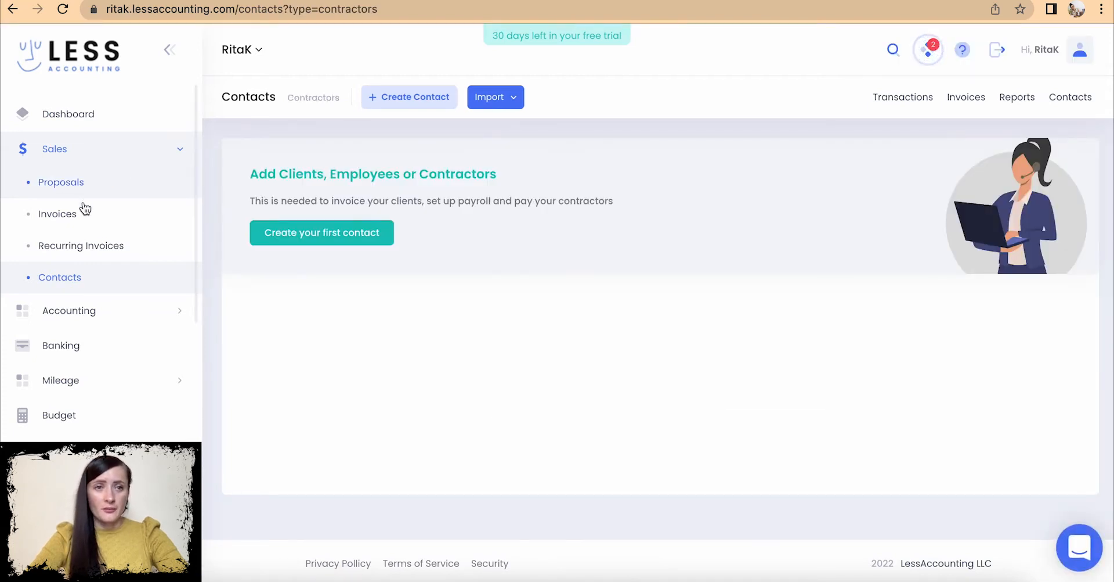
pyautogui.click(84, 281)
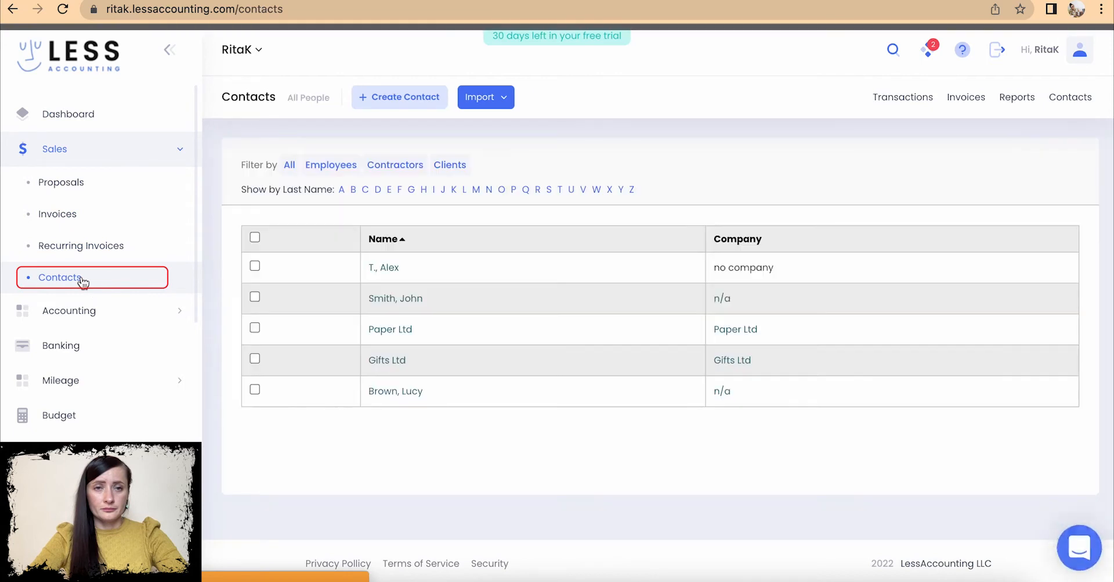
pyautogui.click(452, 168)
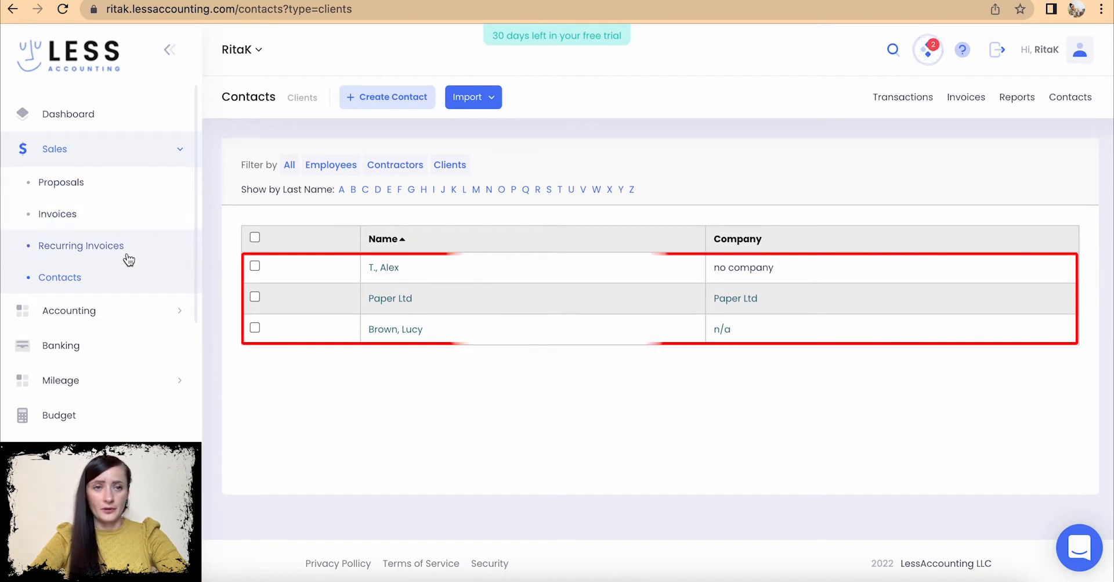
pyautogui.click(99, 279)
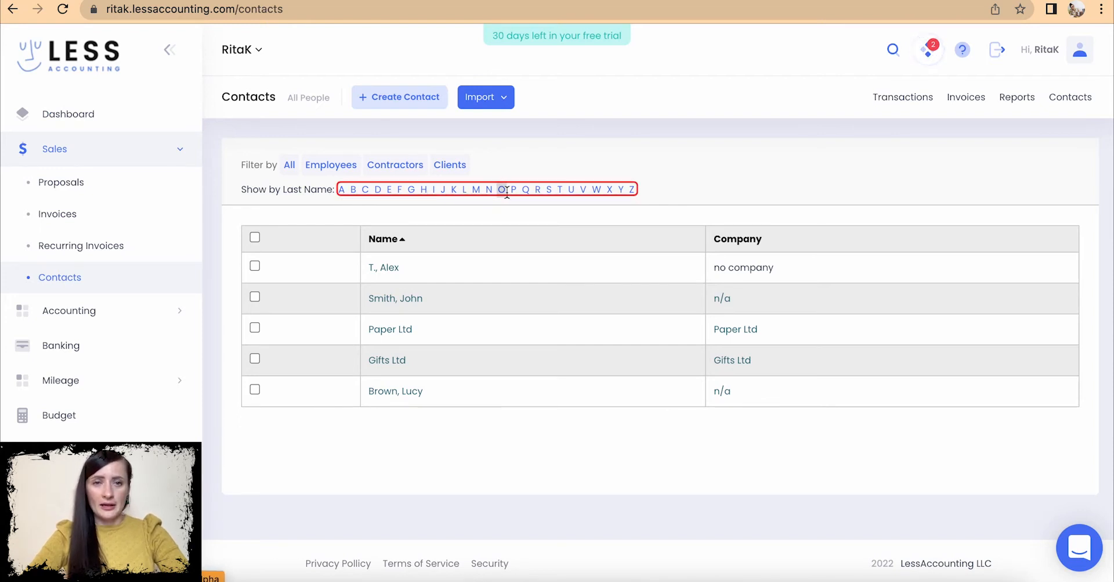
pyautogui.click(560, 191)
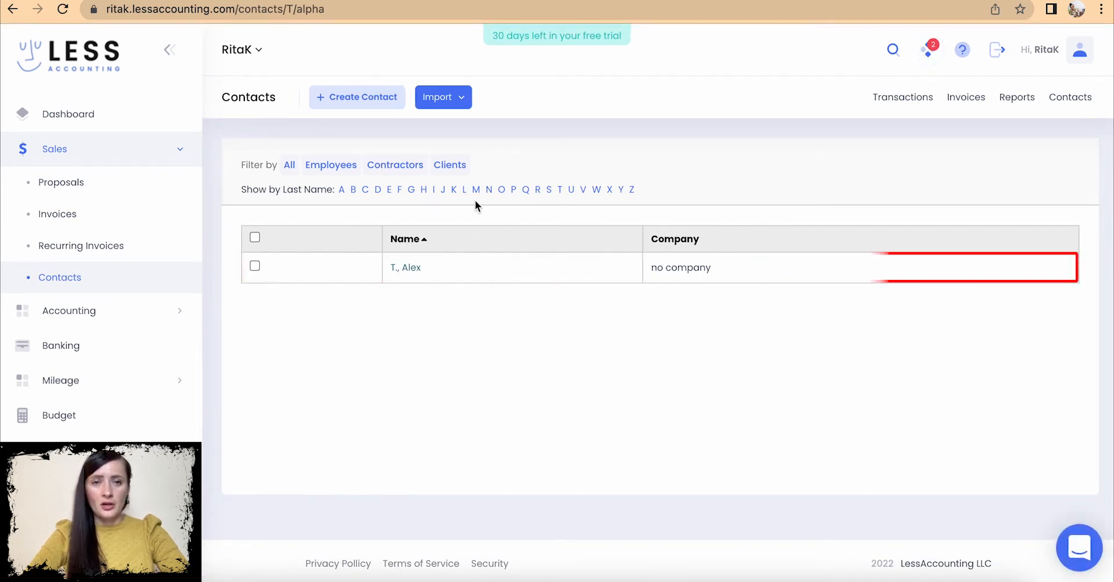
pyautogui.click(354, 190)
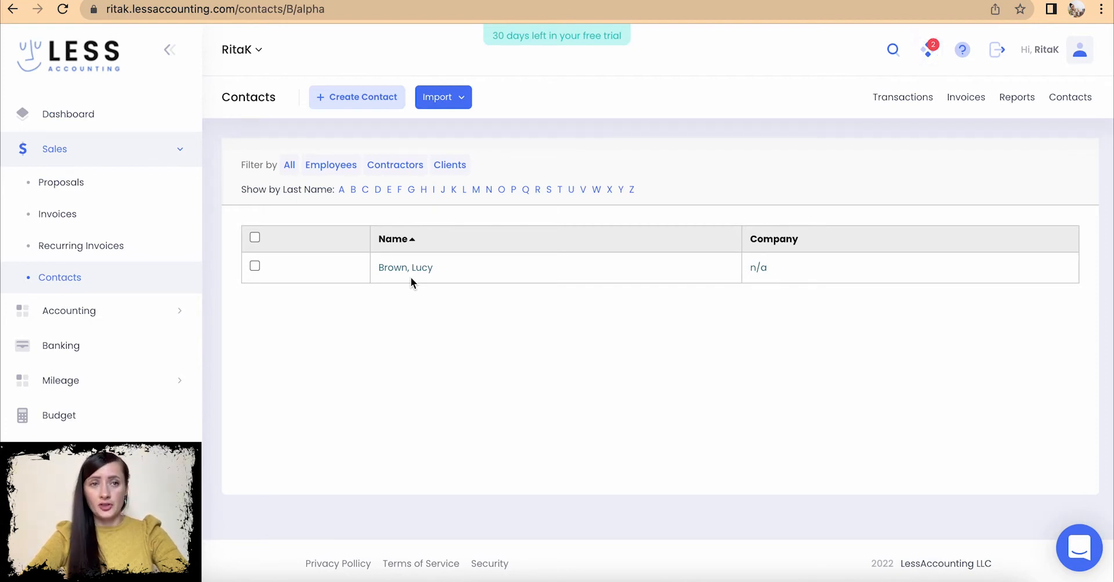
pyautogui.click(49, 185)
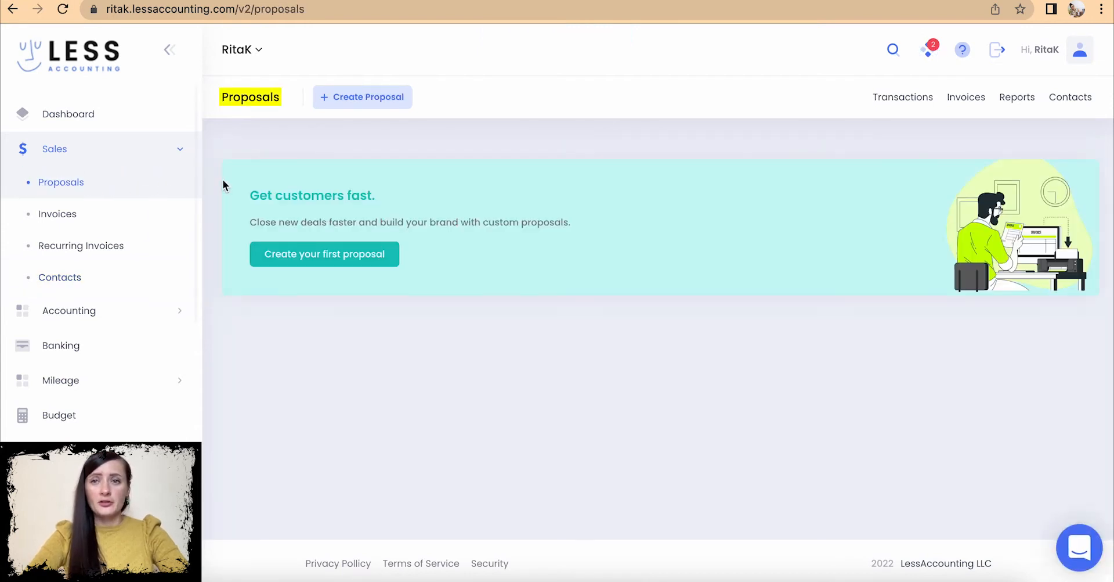
# - Start a new proposal, check its template list, and open the Create a Template dialog
pyautogui.click(405, 109)
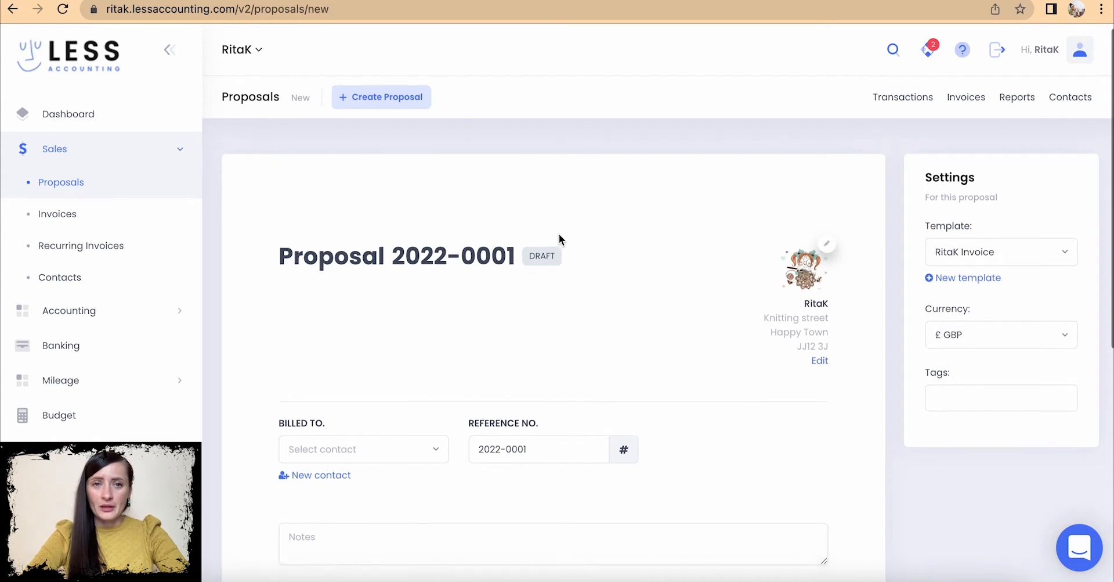
pyautogui.scroll(-1, 559, 234)
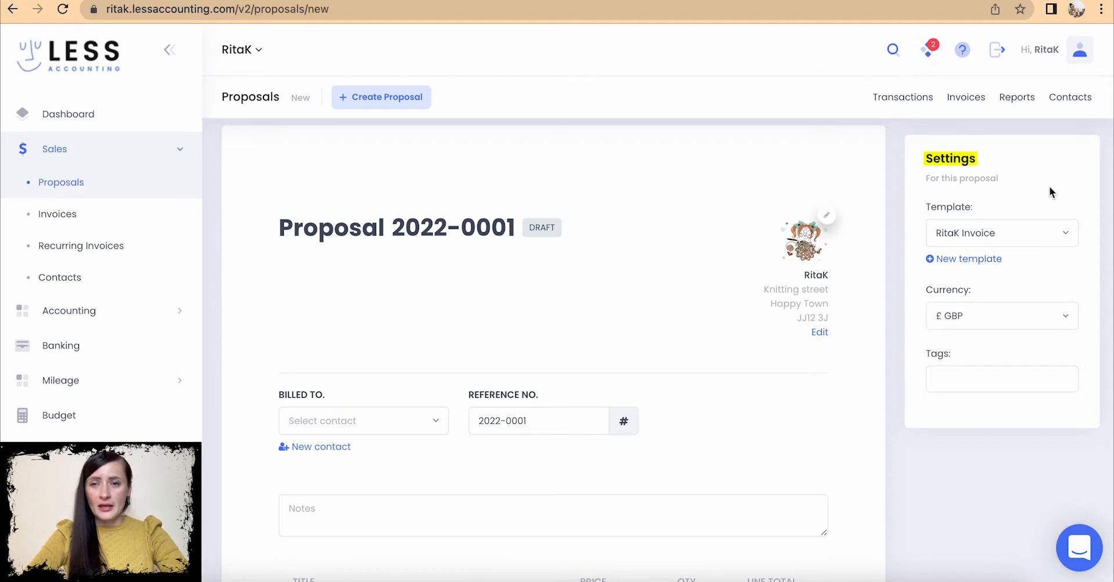
pyautogui.click(1068, 240)
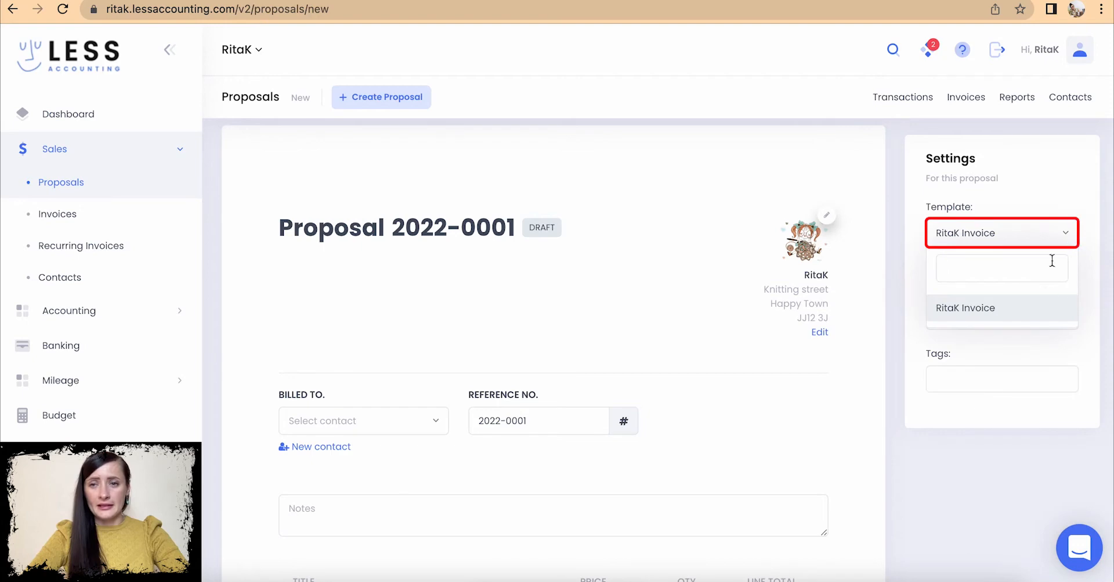
pyautogui.click(1048, 153)
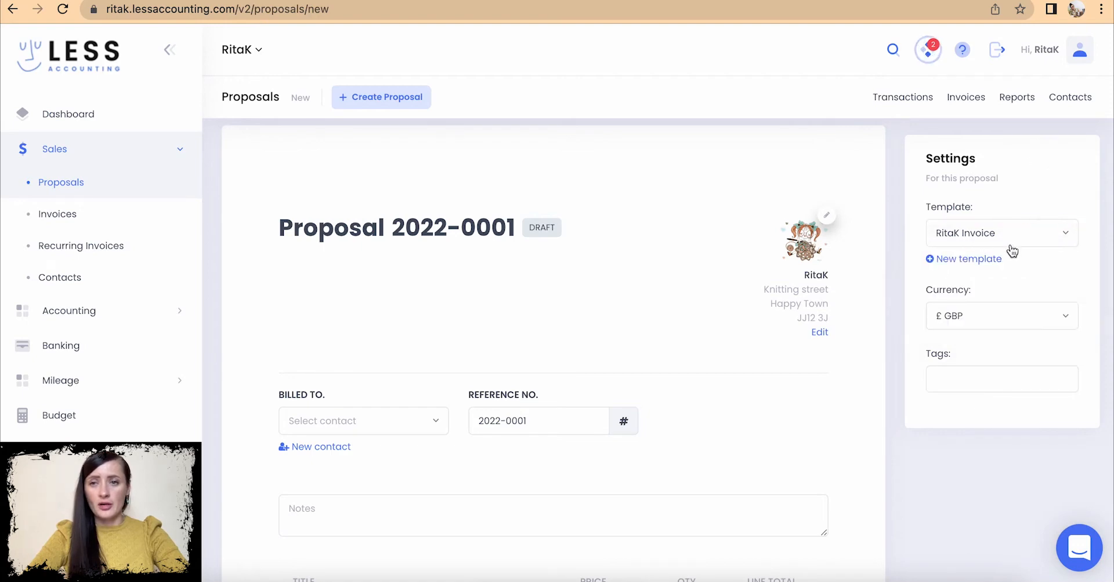
pyautogui.click(952, 259)
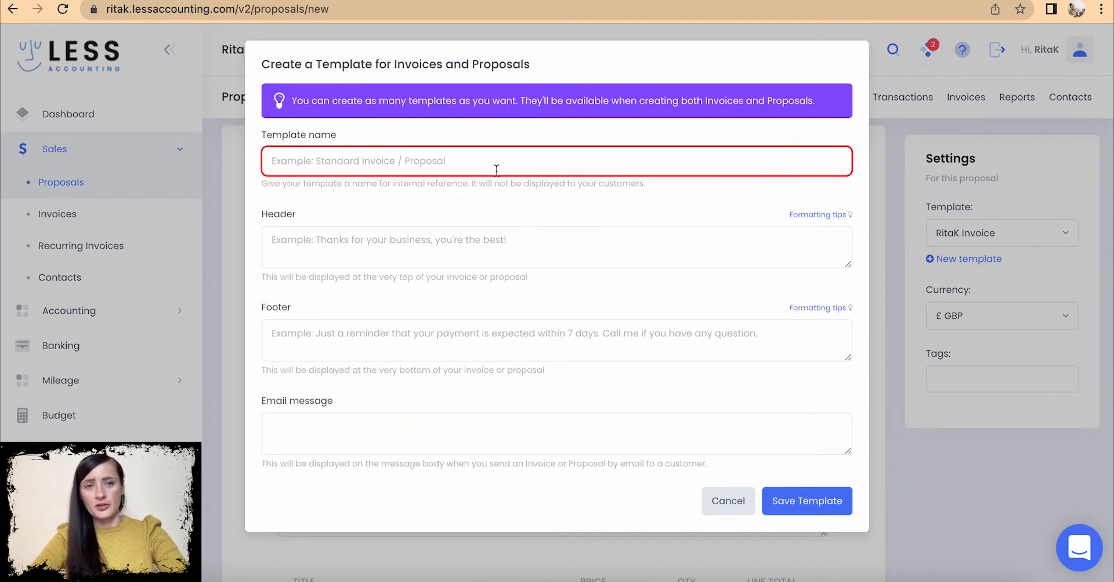
# - Step through the empty template's name, footer and email fields, then cancel the dialog
pyautogui.click(438, 166)
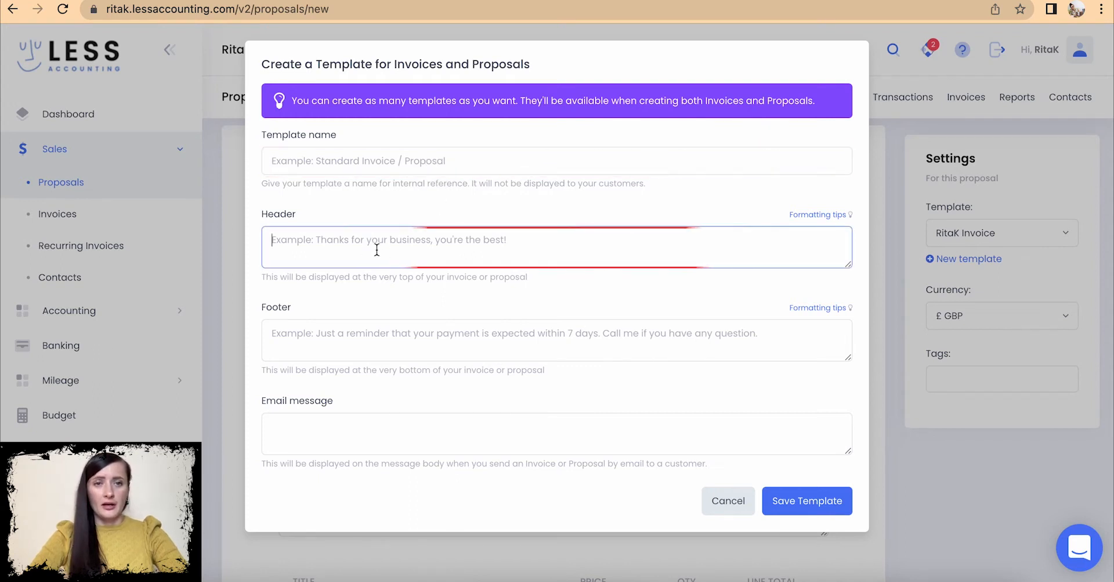
pyautogui.click(327, 338)
pyautogui.click(287, 433)
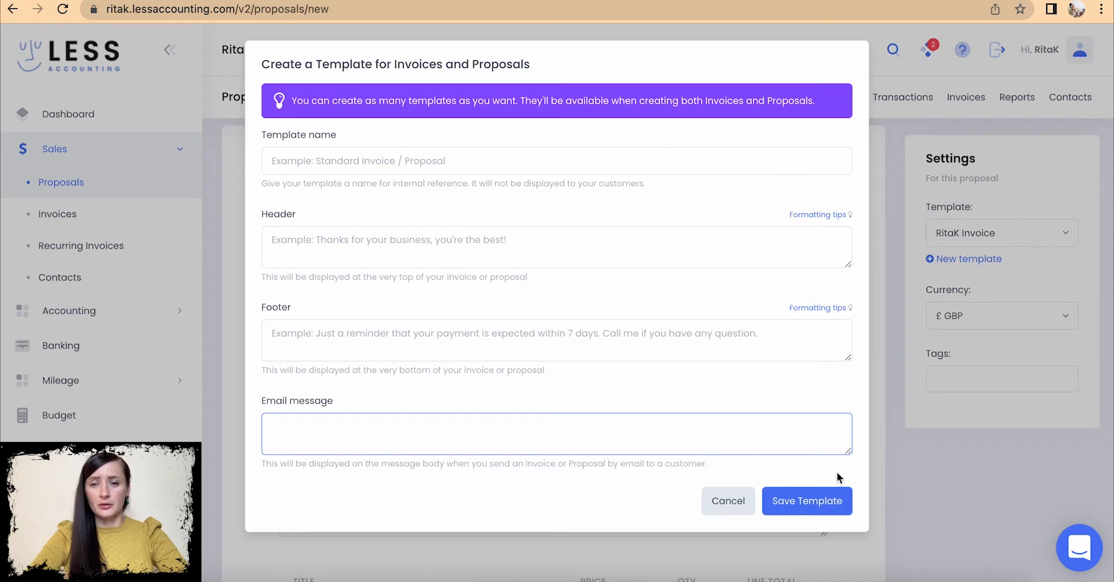
pyautogui.click(741, 516)
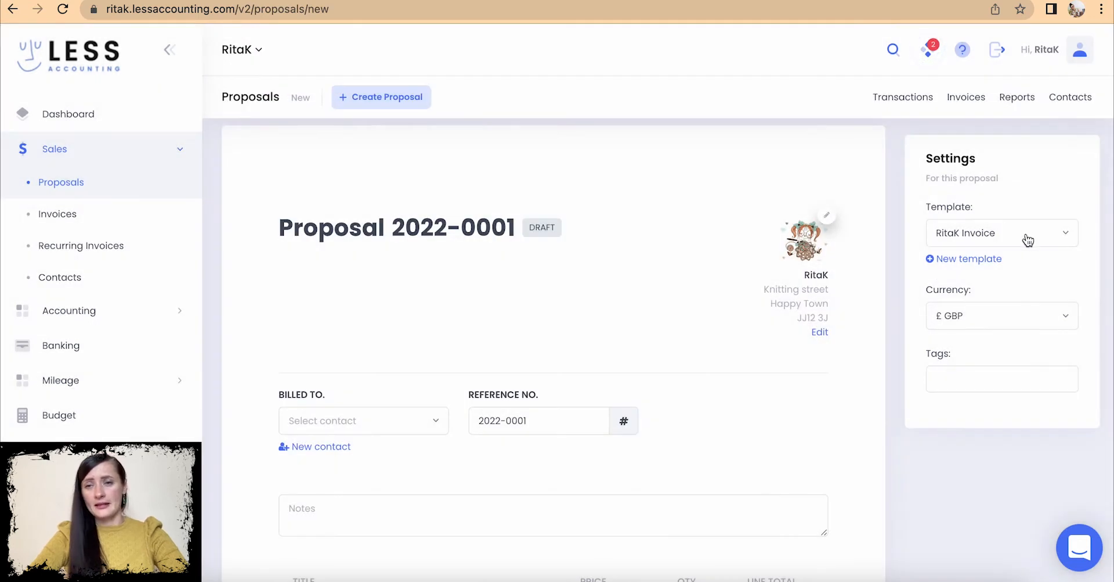
# - Keep £ GBP as the proposal currency and add the tag 'toys'
pyautogui.scroll(-2, 1028, 249)
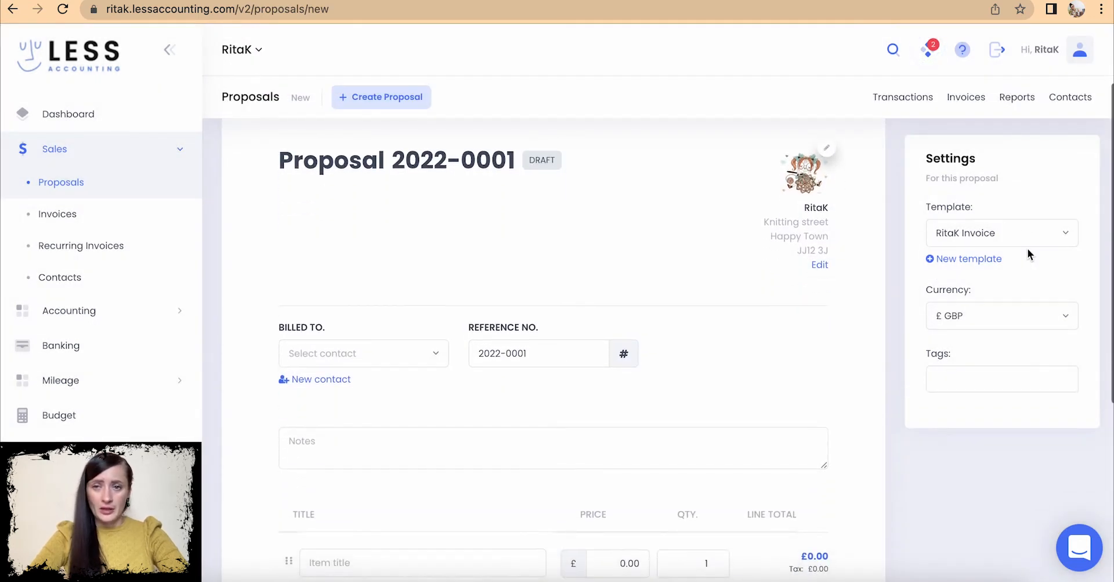
pyautogui.click(1024, 323)
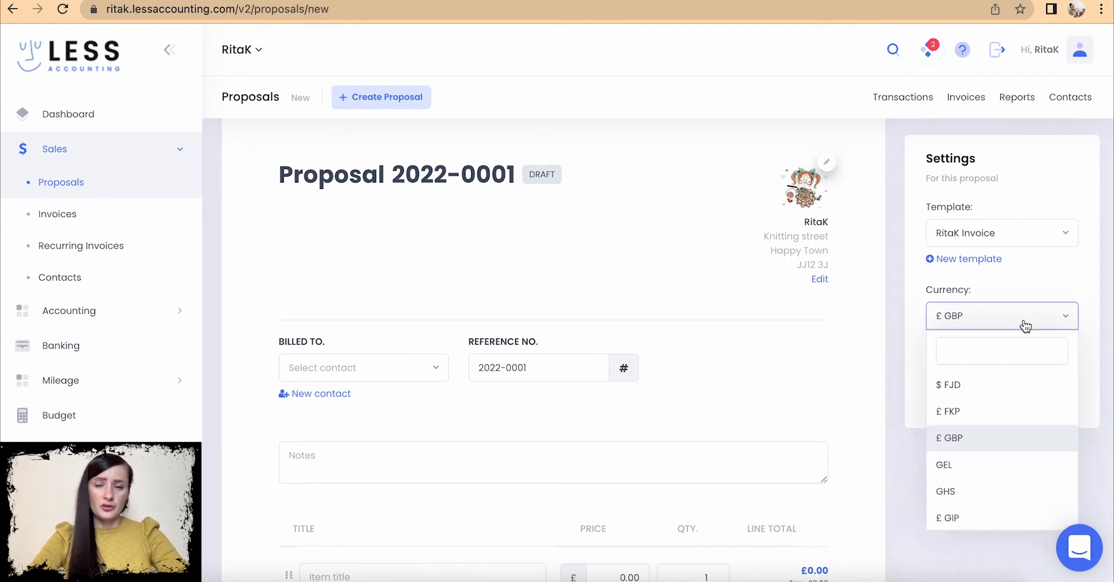
pyautogui.click(1028, 327)
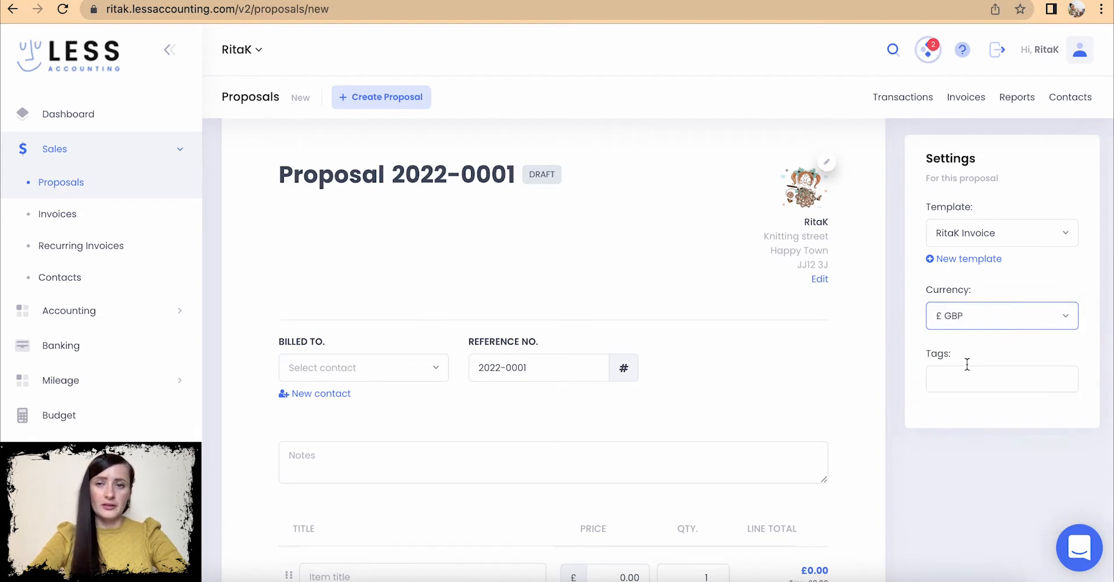
pyautogui.click(951, 383)
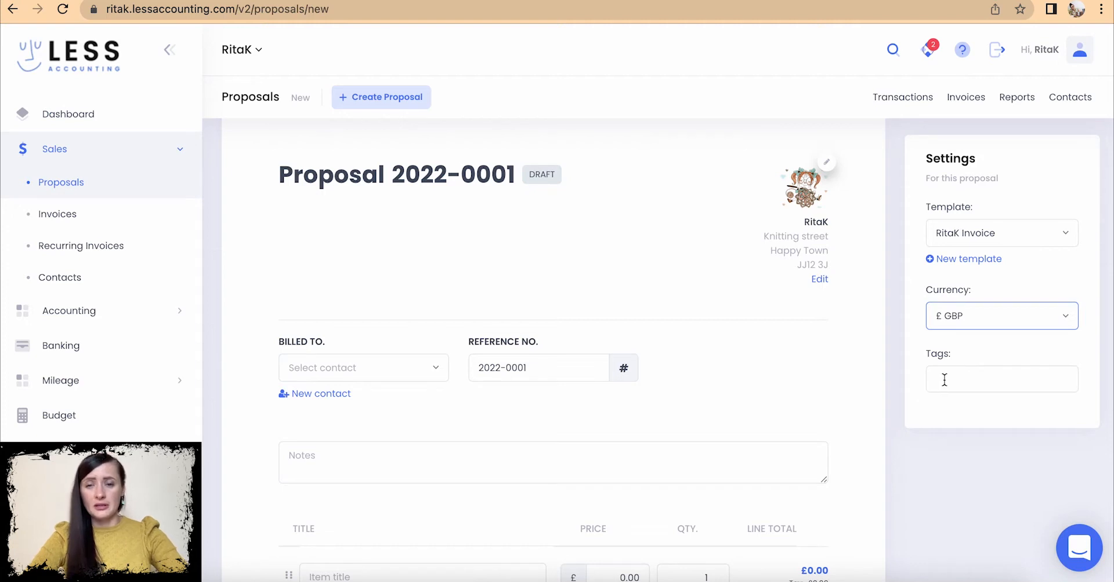
pyautogui.click(945, 379)
pyautogui.write('toys')
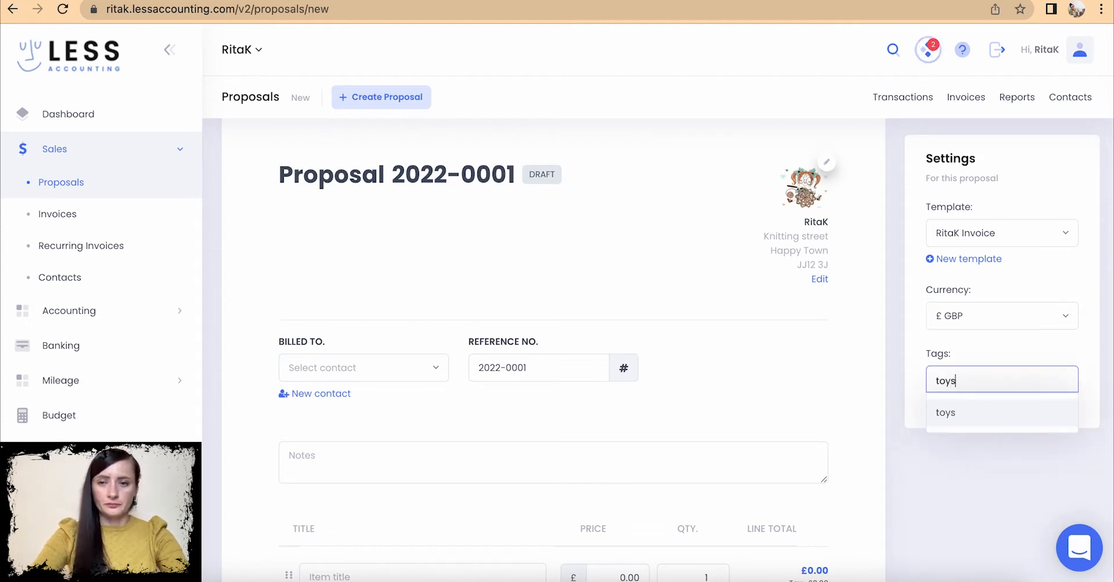
pyautogui.press('Return')
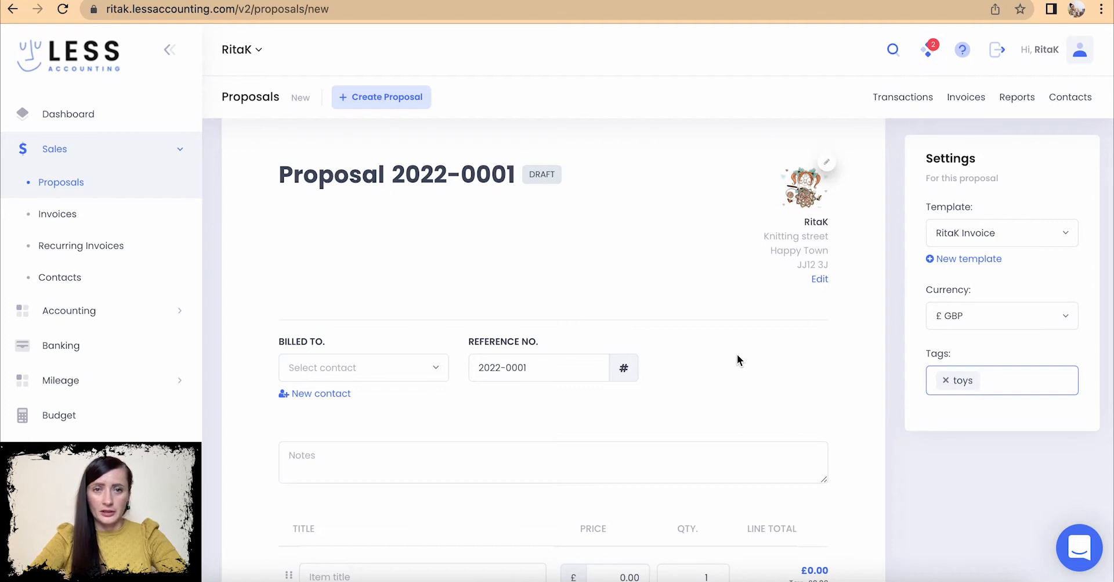
pyautogui.scroll(-3, 737, 354)
pyautogui.scroll(-2, 737, 354)
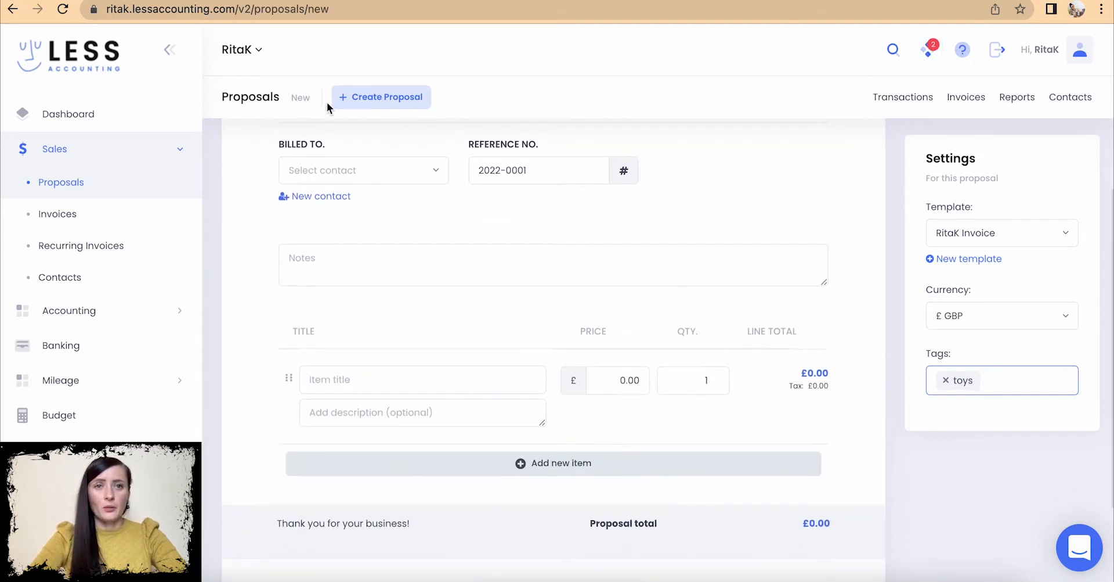
# - Bill the proposal to Gifts Ltd, leaving reference number 2022-0001 unchanged
pyautogui.click(316, 173)
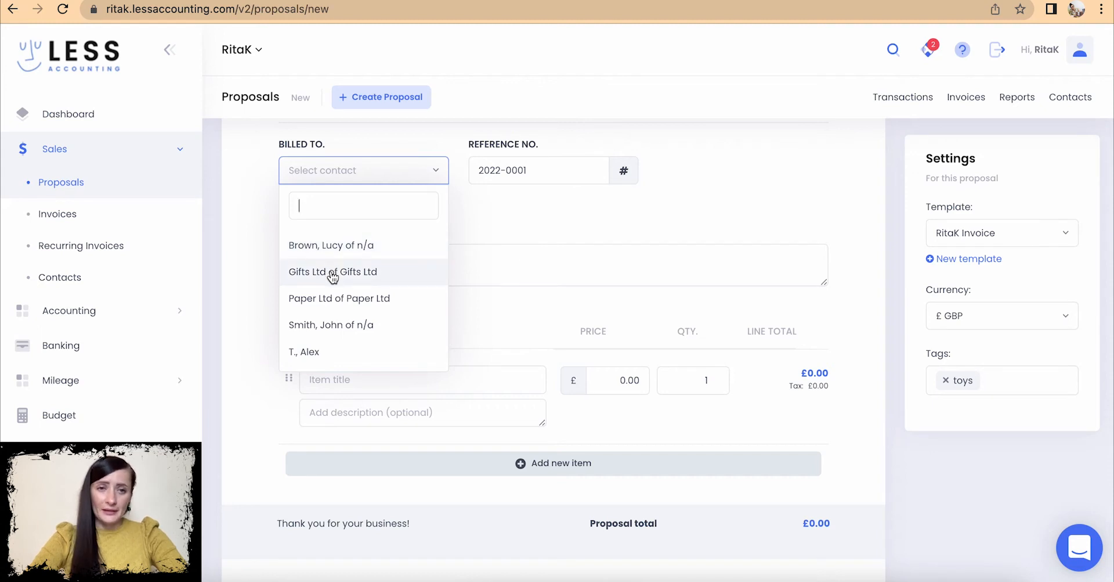
pyautogui.click(332, 273)
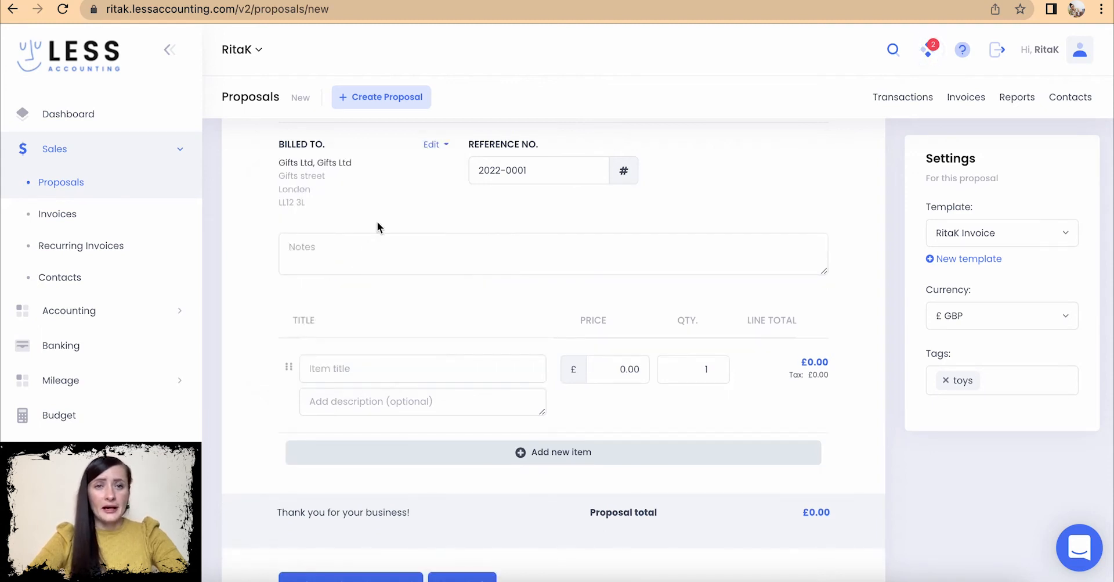
pyautogui.click(432, 148)
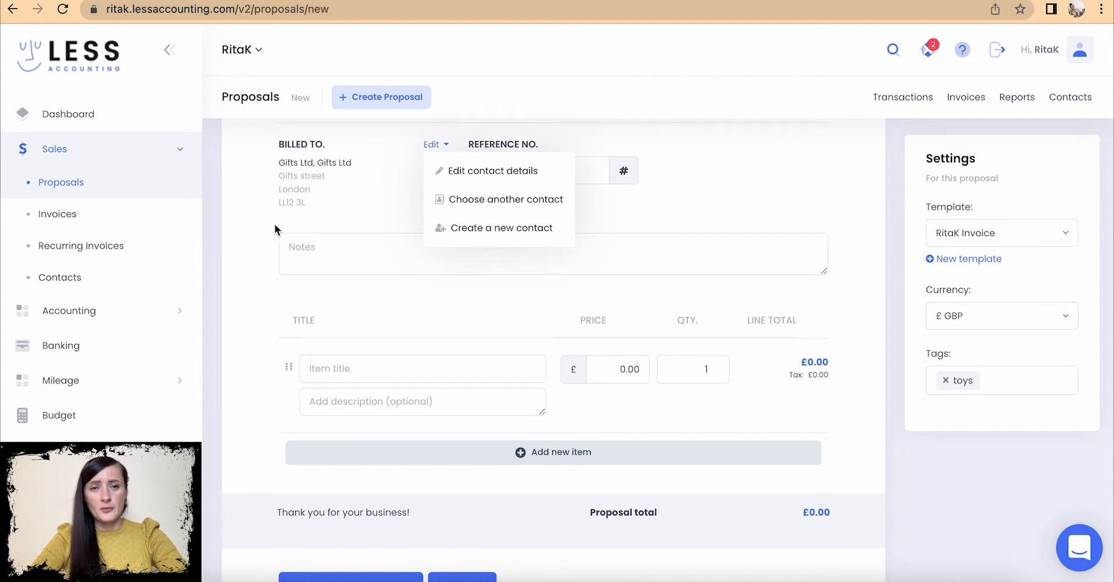
pyautogui.click(326, 224)
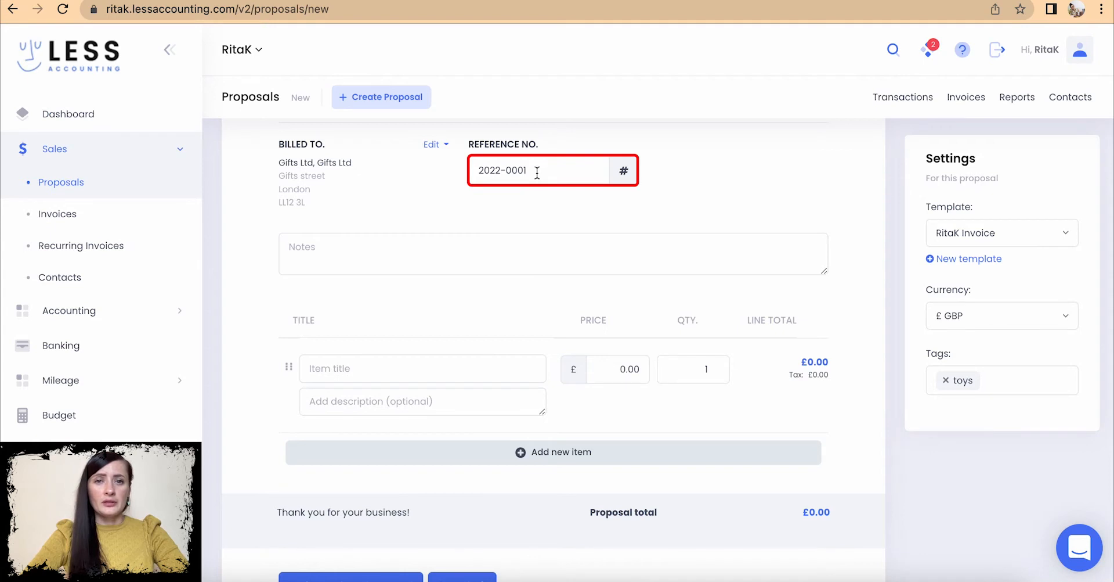
pyautogui.moveTo(534, 170); pyautogui.dragTo(511, 170)
pyautogui.click(533, 199)
pyautogui.scroll(5, 524, 202)
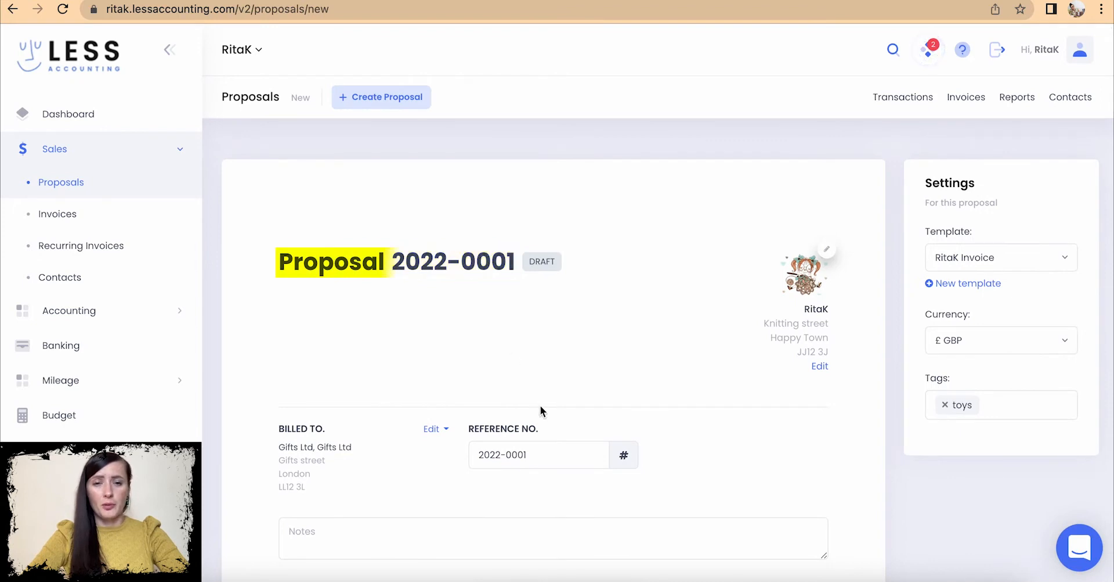
pyautogui.scroll(-2, 540, 405)
pyautogui.scroll(-4, 540, 405)
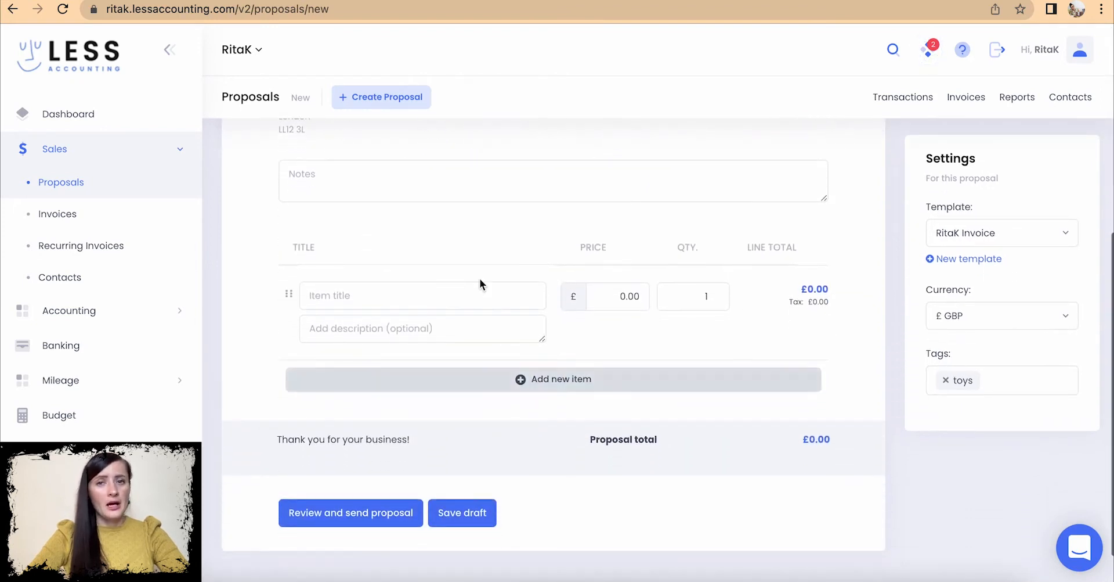
# - Write the proposal note 'As per enquiry' followed by the customer's enquiry reference
pyautogui.click(324, 192)
pyautogui.write('As per enquiry')
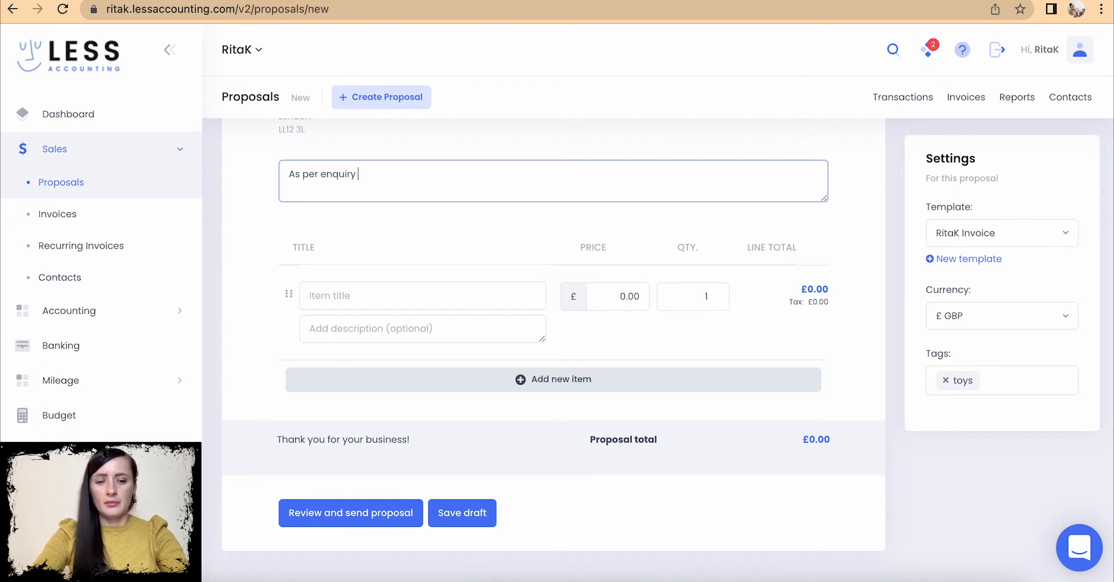
pyautogui.write('Gift-1234')
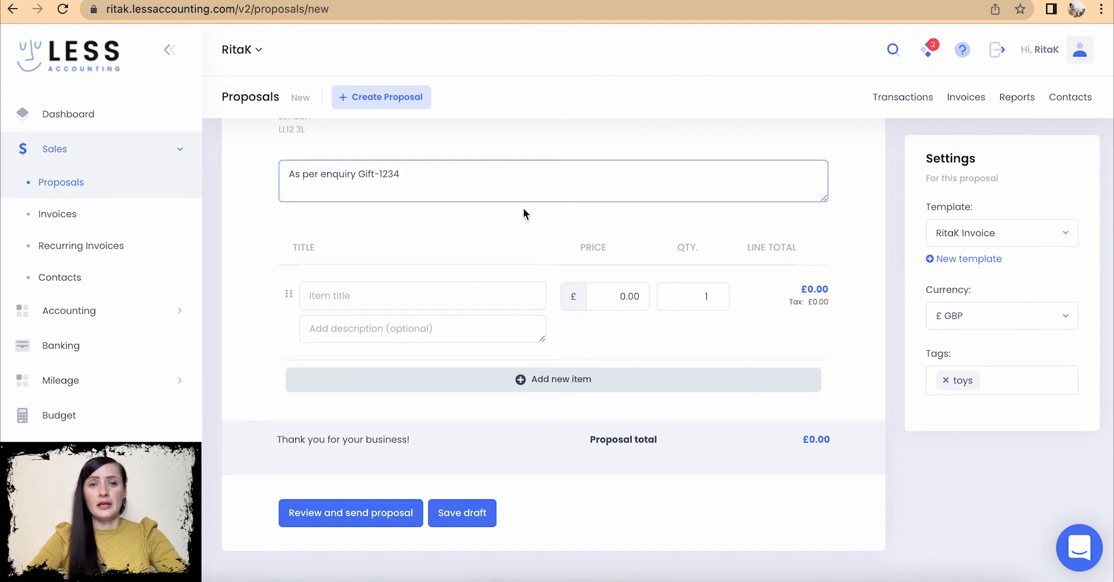
pyautogui.scroll(-2, 420, 197)
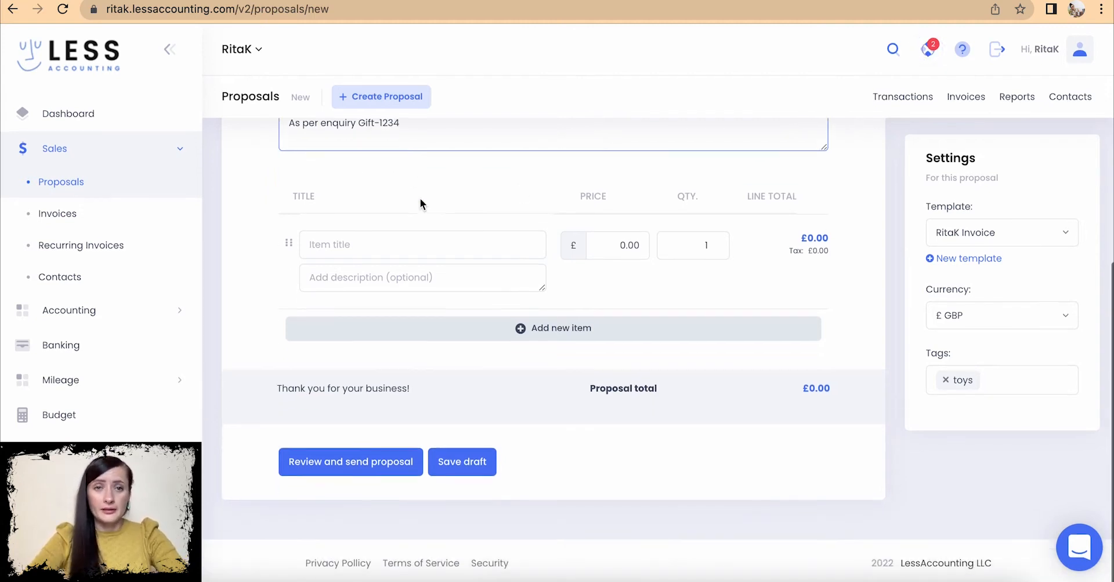
# - Enter the line item Miniature toys at £25.00 with quantity 50
pyautogui.click(353, 246)
pyautogui.write('Miniature toys')
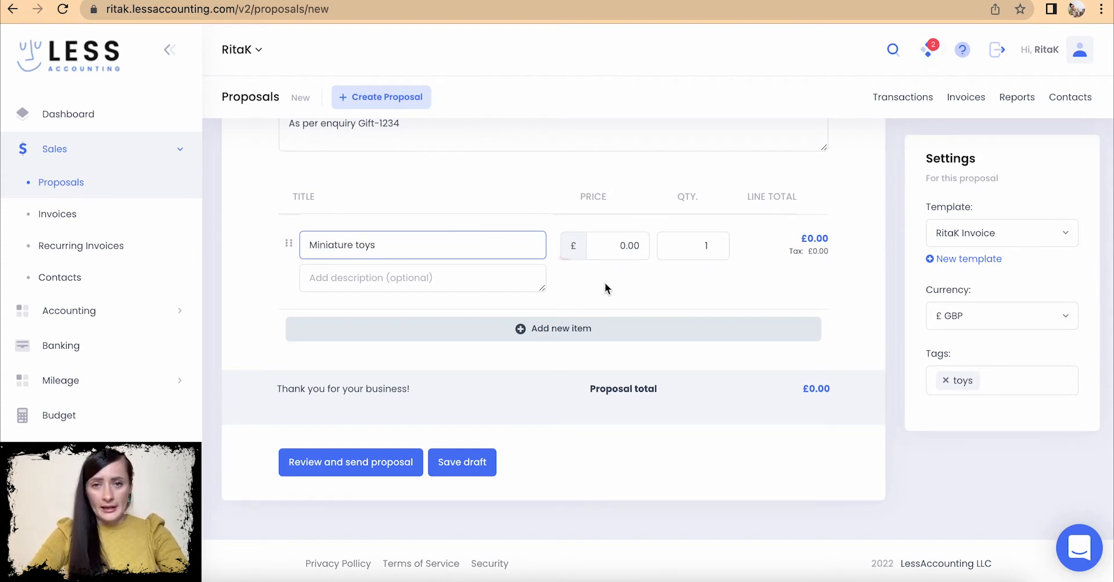
pyautogui.click(610, 245)
pyautogui.write('25')
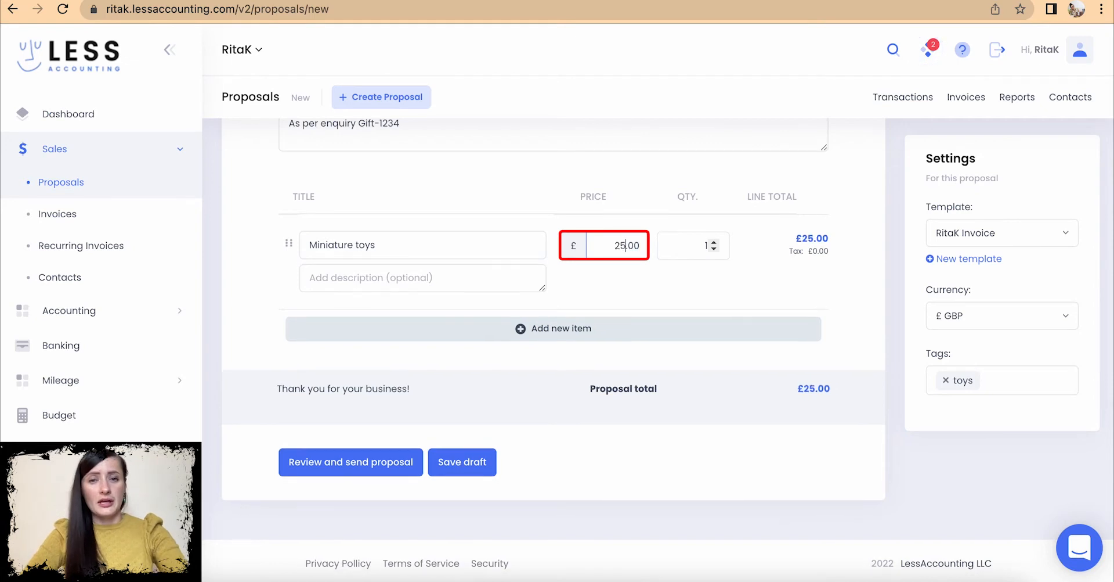
pyautogui.doubleClick(693, 245)
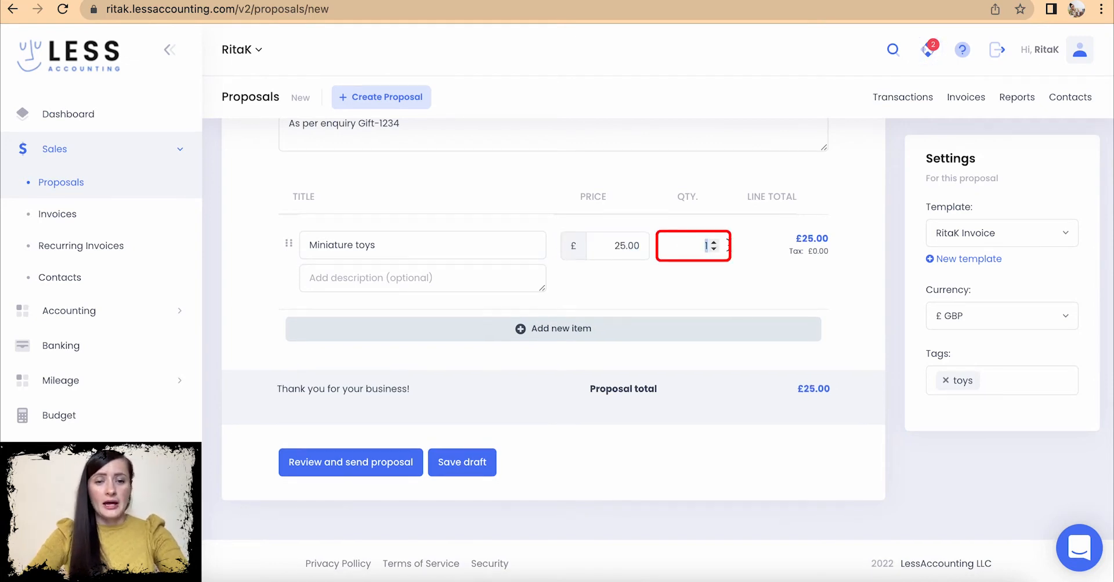
pyautogui.write('50')
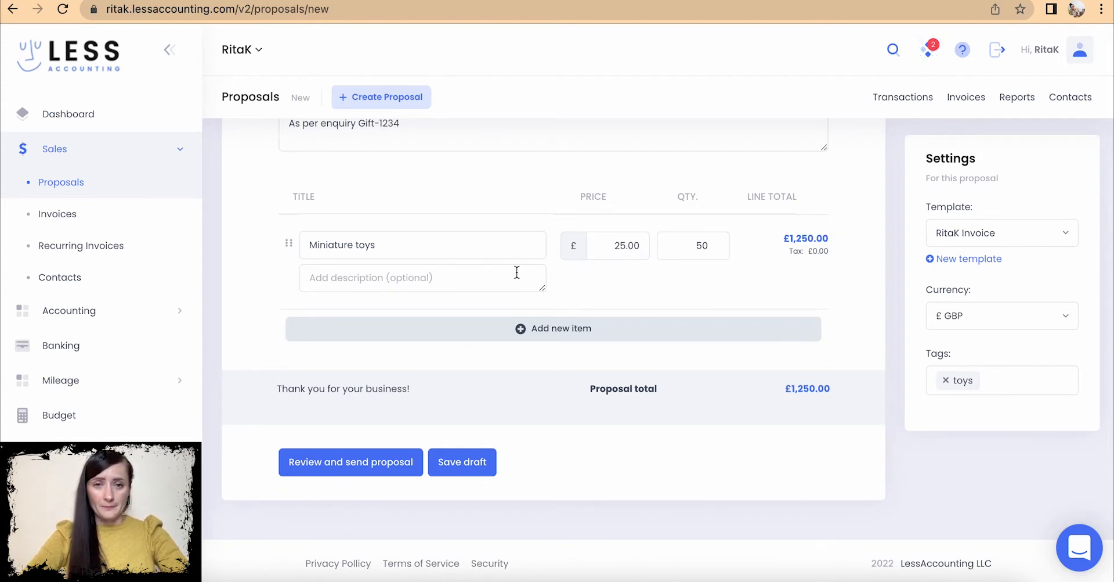
pyautogui.scroll(5, 517, 272)
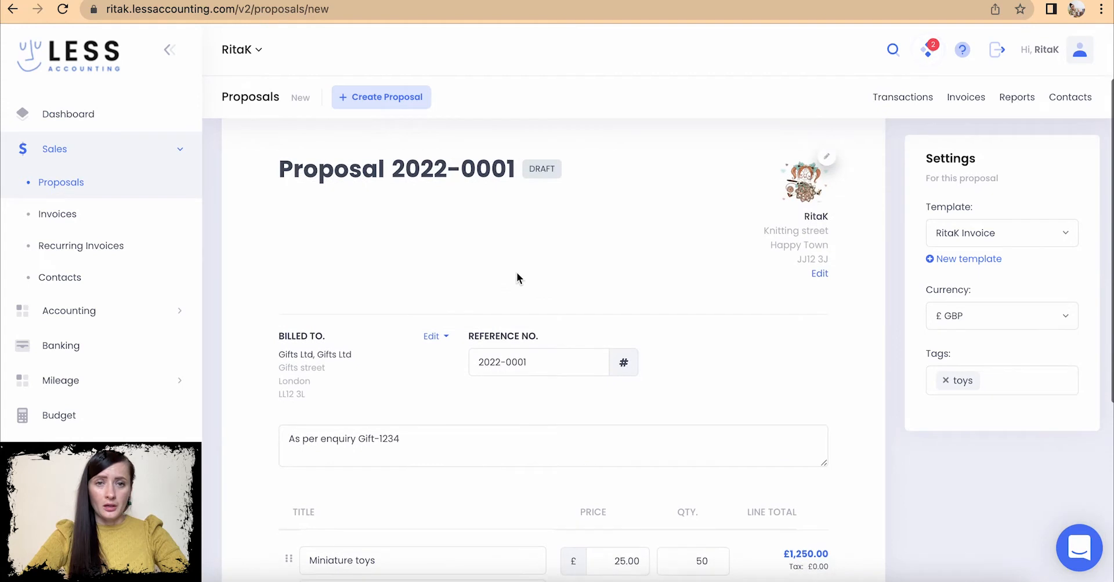
pyautogui.scroll(-5, 516, 272)
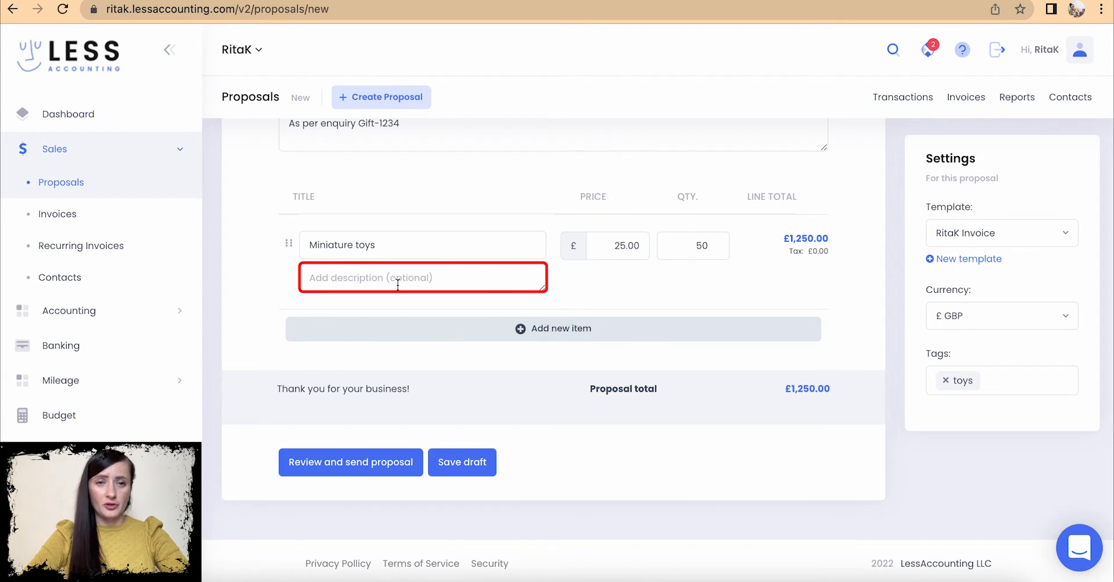
# - Add two extra line items, then delete both empty rows again
pyautogui.click(566, 334)
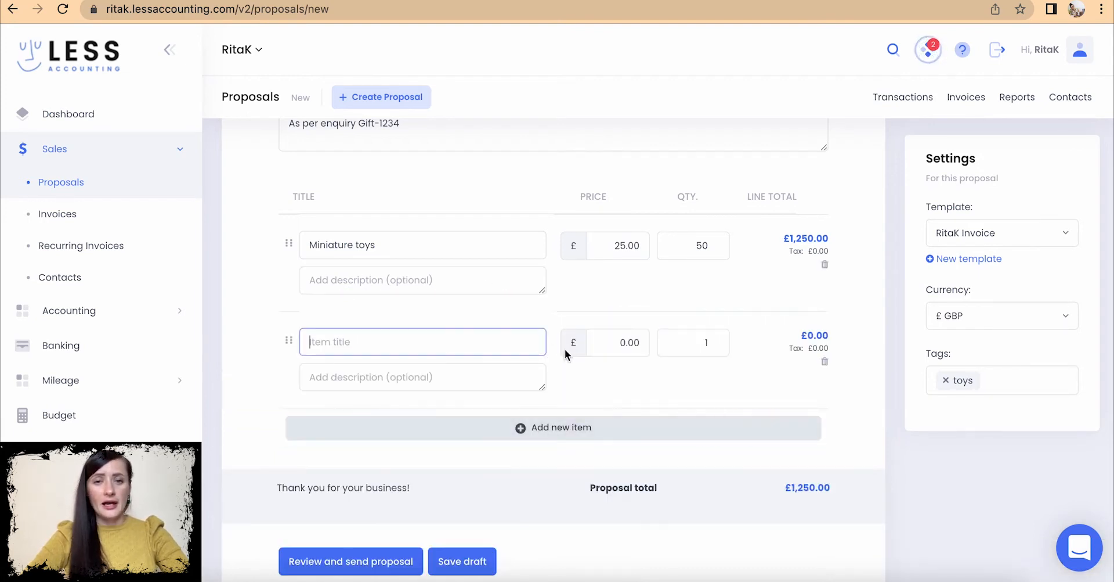
pyautogui.click(626, 428)
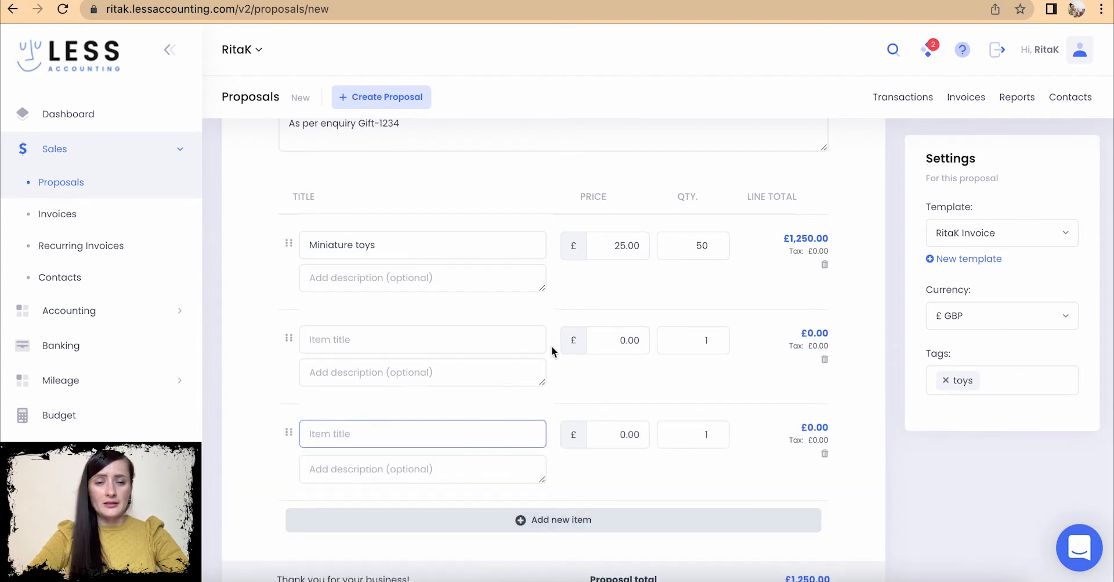
pyautogui.click(825, 453)
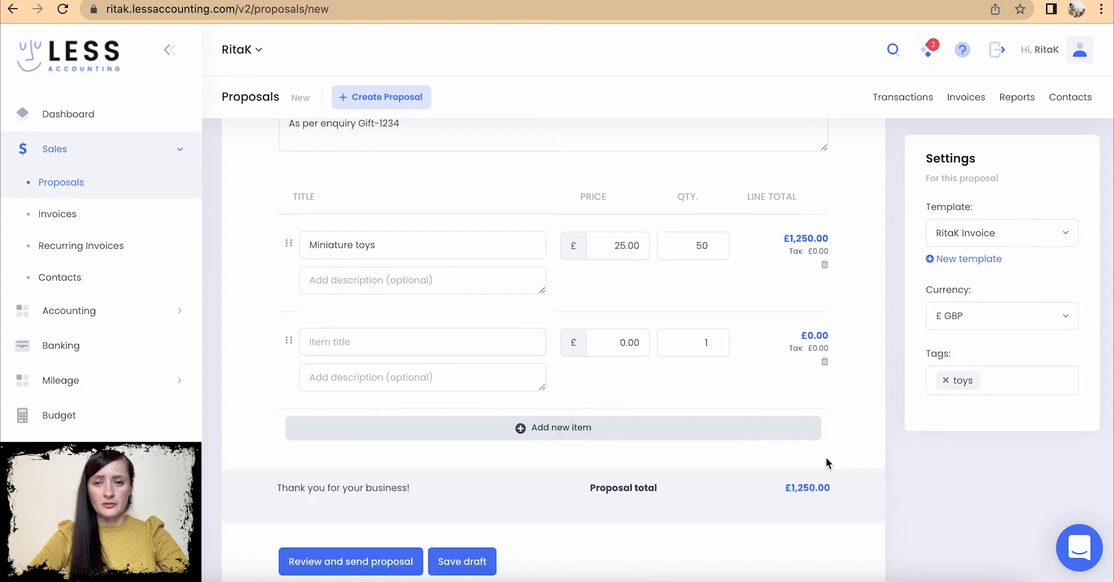
pyautogui.click(825, 363)
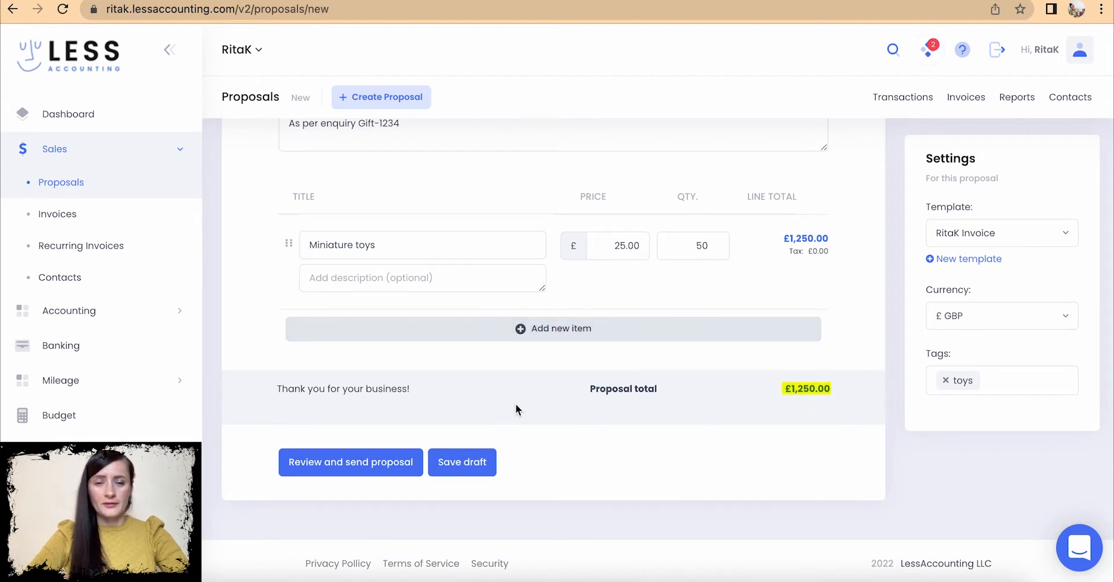
pyautogui.moveTo(418, 390); pyautogui.dragTo(268, 392)
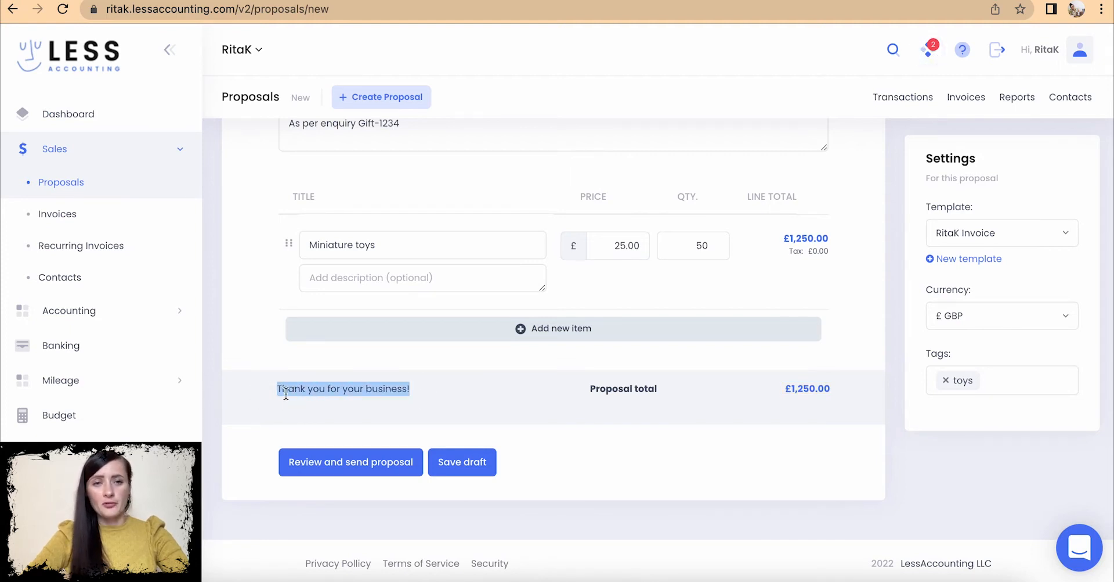
pyautogui.click(462, 407)
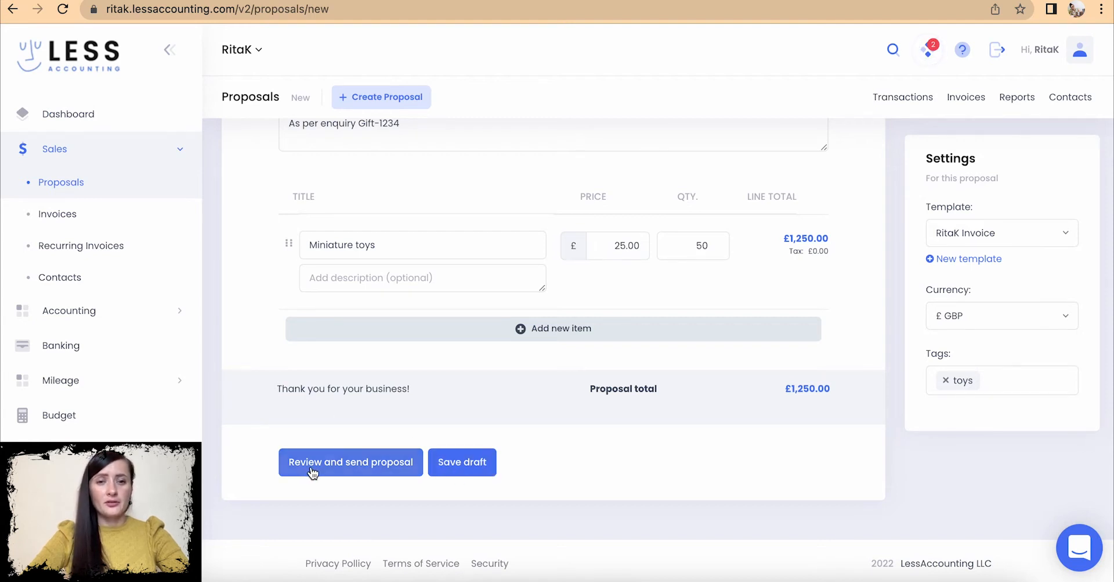
# - Save proposal 2022-0001 and review the email form's recipients, addresses note and final step
pyautogui.click(345, 465)
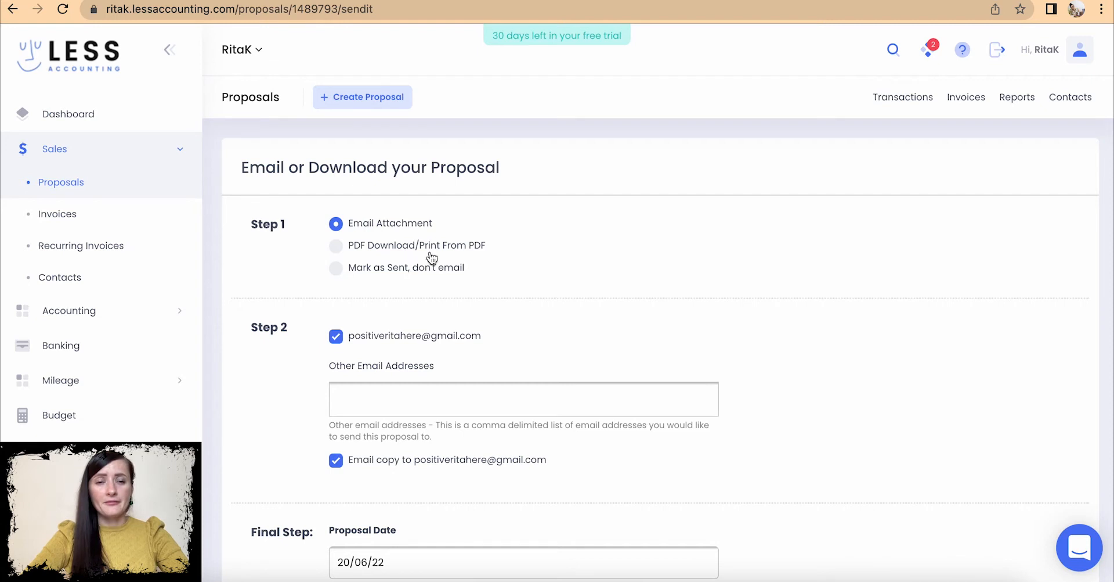
pyautogui.scroll(-1, 403, 234)
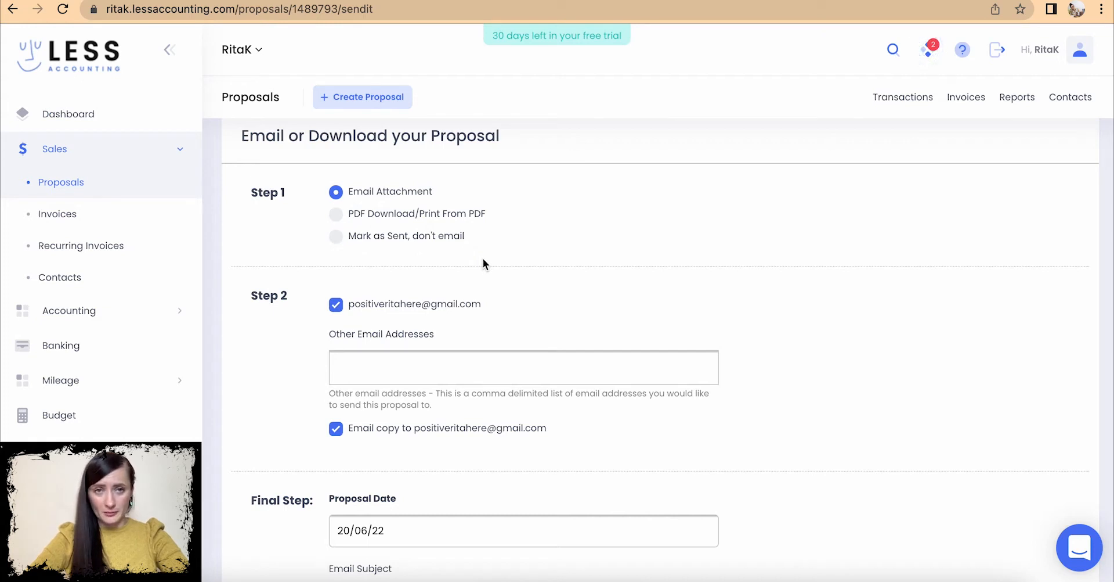
pyautogui.scroll(-3, 483, 258)
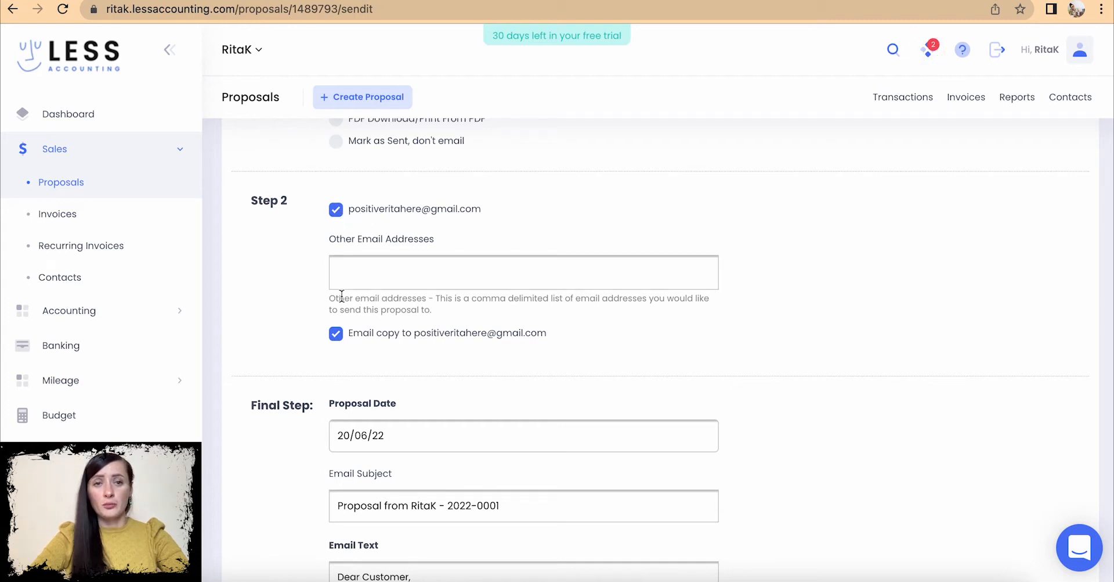
pyautogui.click(351, 274)
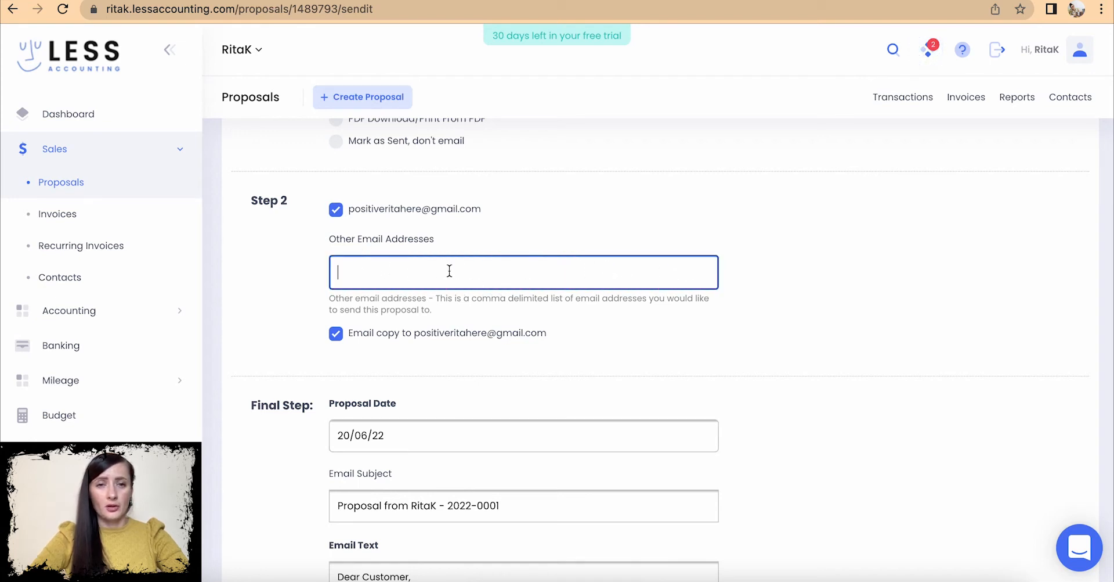
pyautogui.moveTo(432, 299); pyautogui.dragTo(620, 299)
pyautogui.click(729, 312)
pyautogui.scroll(-5, 729, 313)
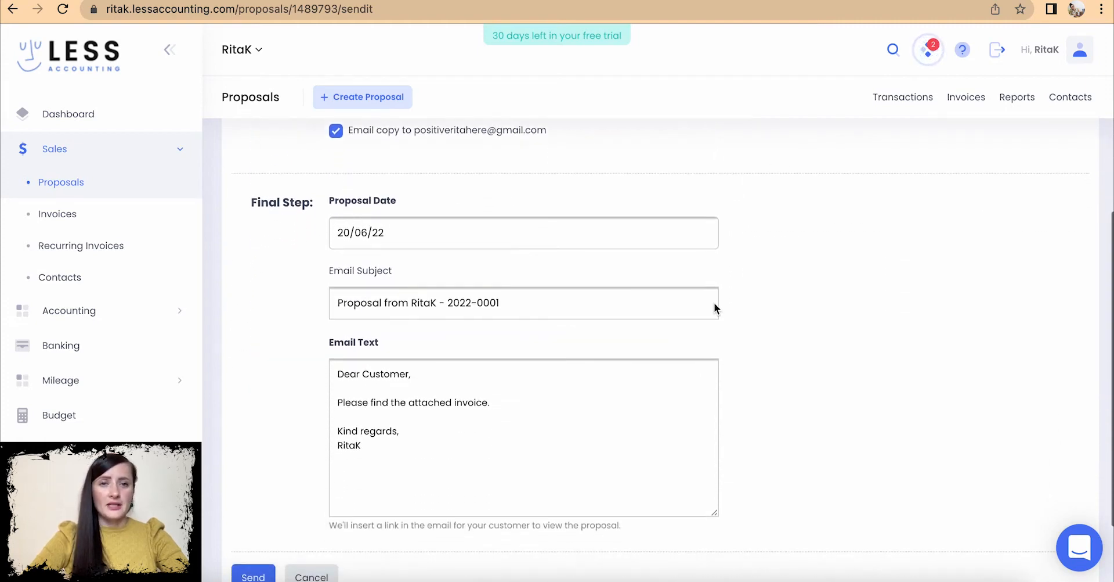
# - Set the proposal date to 07/06/22 and check the subject shows 2022-0001
pyautogui.click(398, 233)
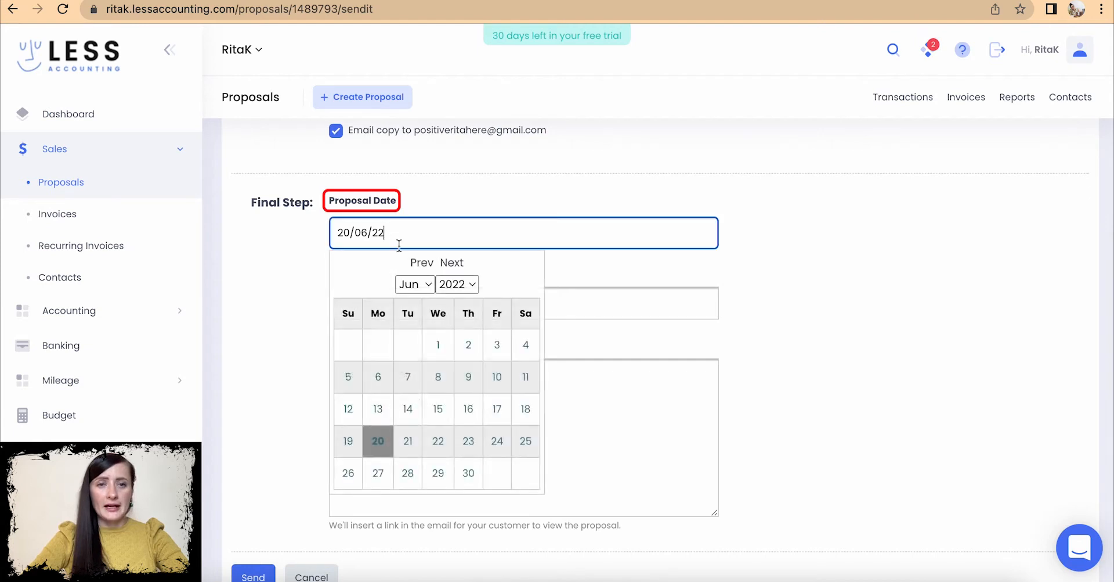
pyautogui.click(408, 377)
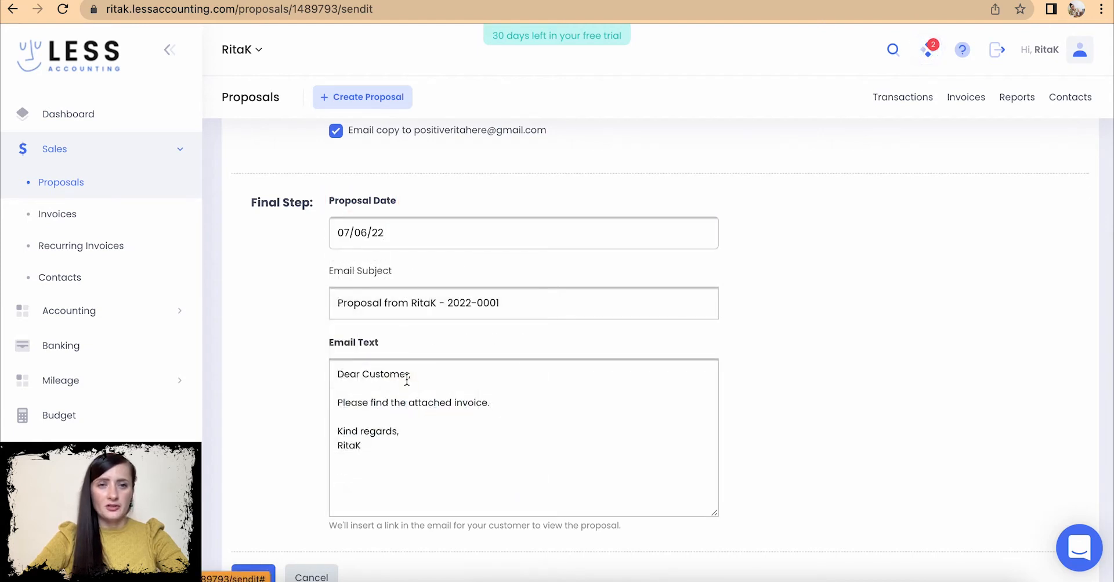
pyautogui.scroll(-2, 407, 380)
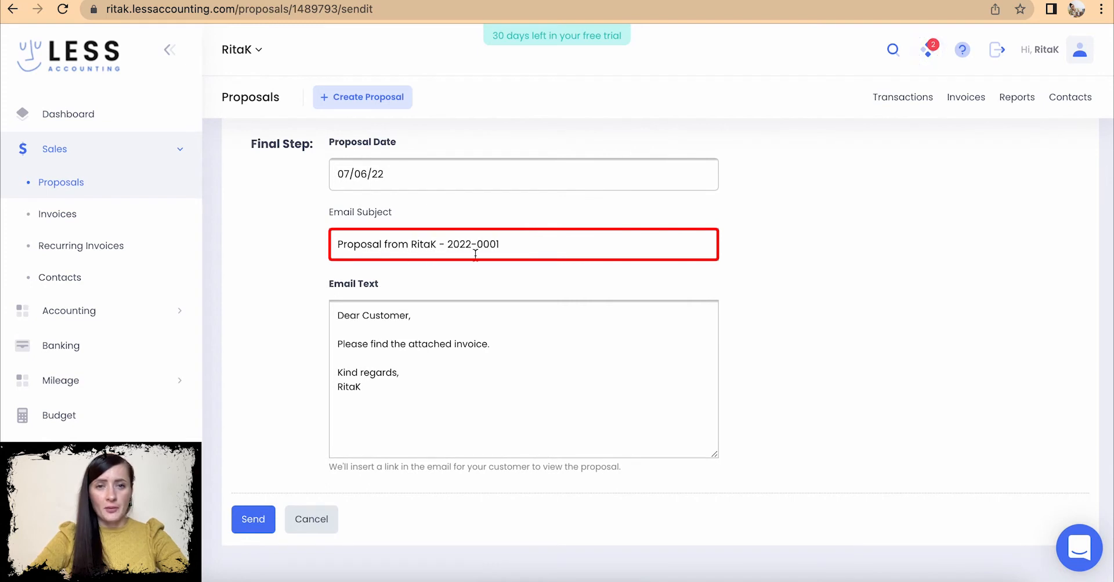
pyautogui.moveTo(447, 244); pyautogui.dragTo(530, 244)
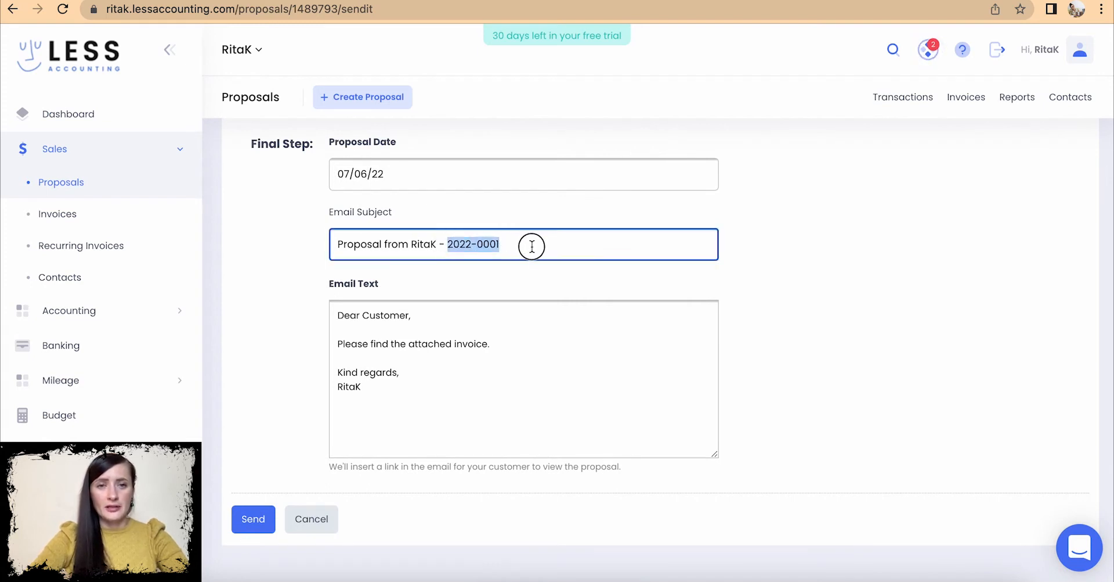
pyautogui.click(403, 323)
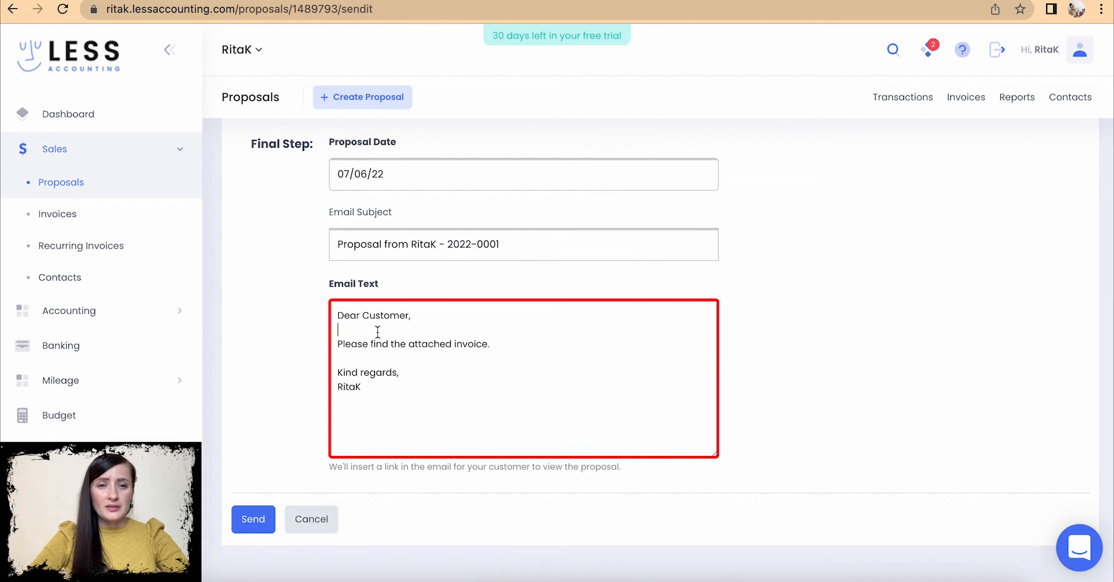
# - Change 'invoice' to 'proposal' in the email message and send the proposal
pyautogui.moveTo(339, 314); pyautogui.dragTo(417, 398)
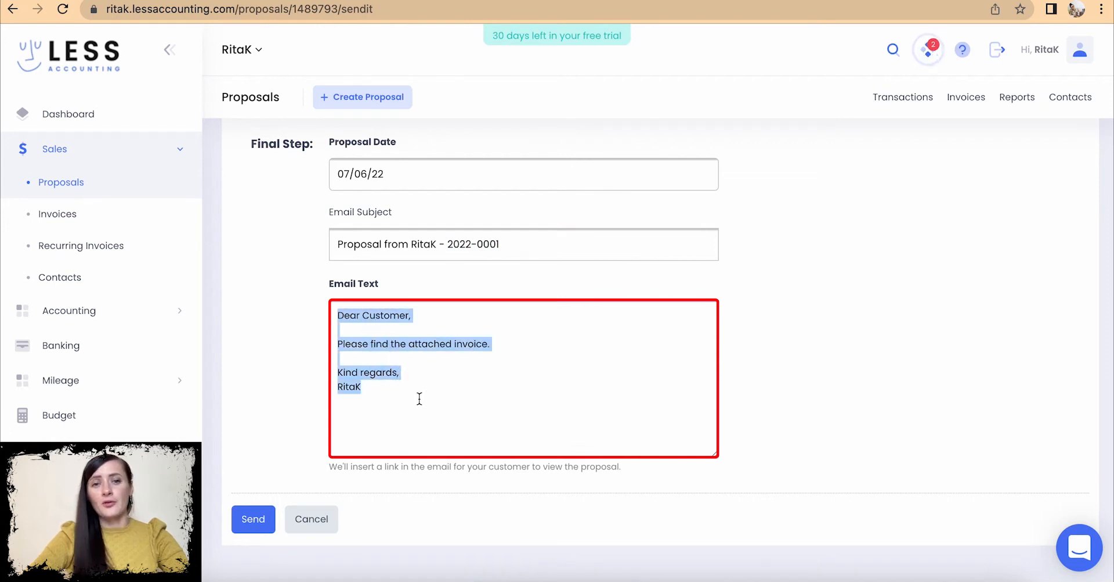
pyautogui.click(479, 356)
pyautogui.moveTo(490, 346); pyautogui.dragTo(455, 344)
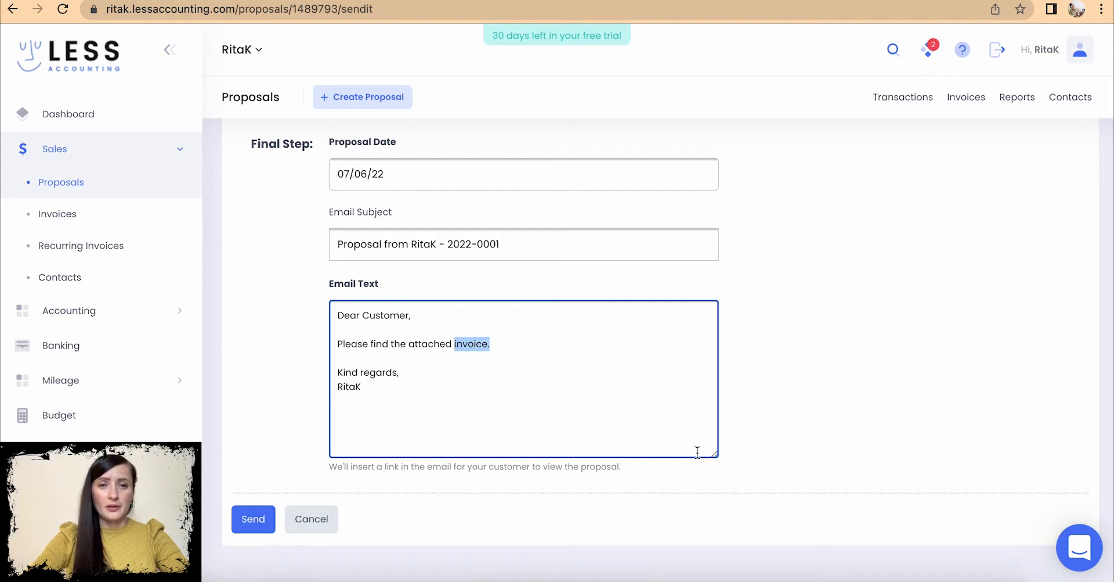
pyautogui.press('BackSpace')
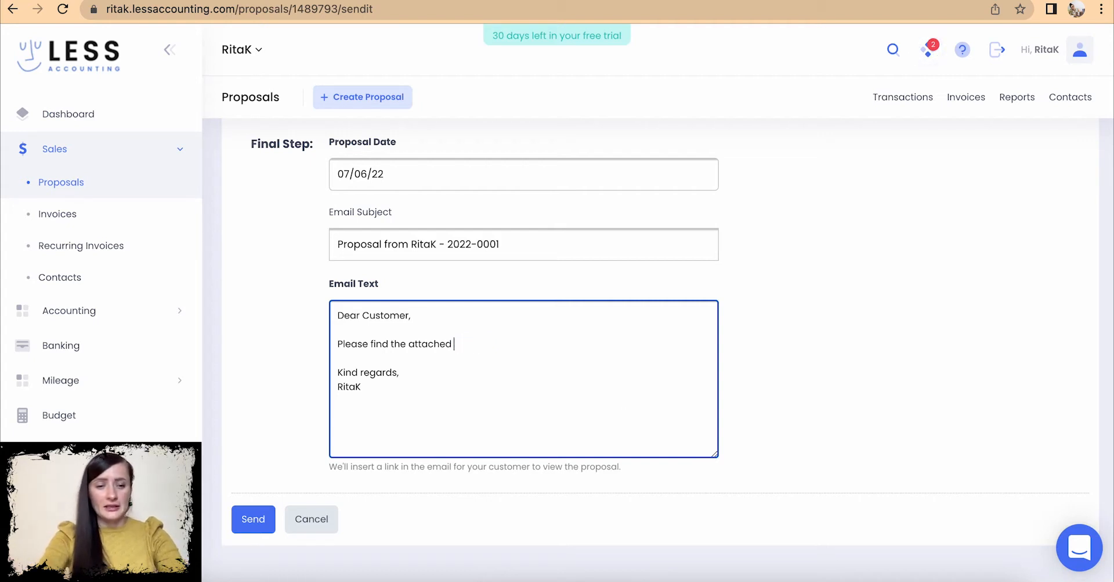
pyautogui.press('super+z')
pyautogui.click(488, 343)
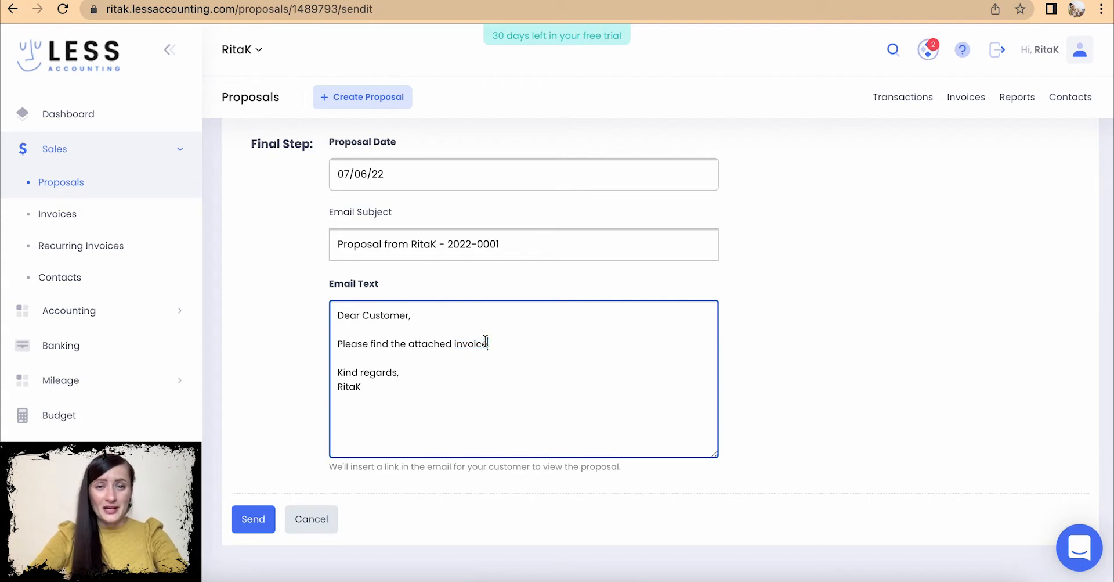
pyautogui.press('BackSpace')
pyautogui.press('BackSpace')
pyautogui.press('BackSpace')
pyautogui.press('BackSpace')
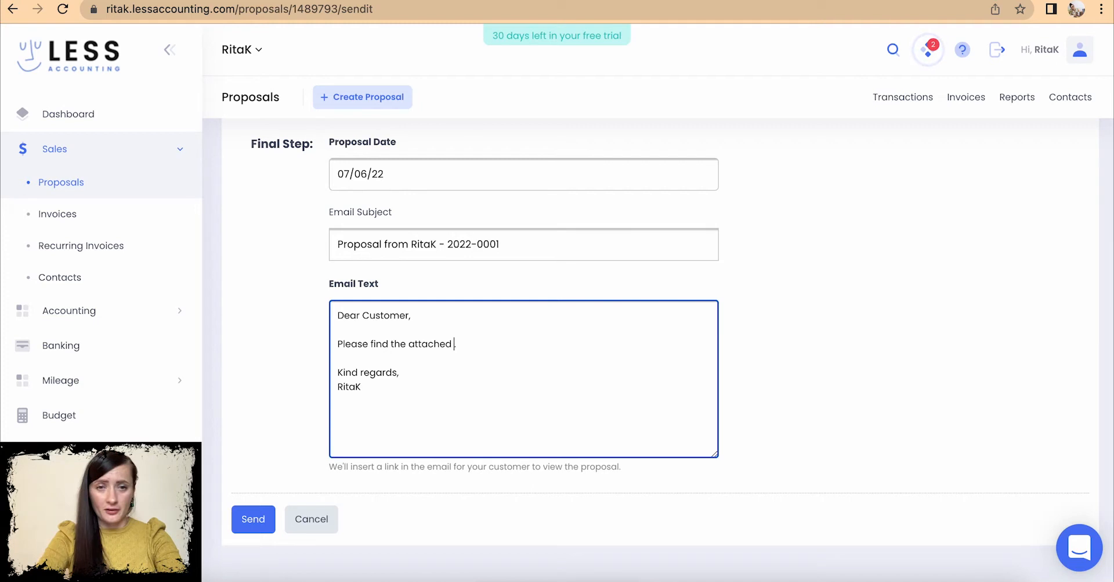
pyautogui.write('proposal')
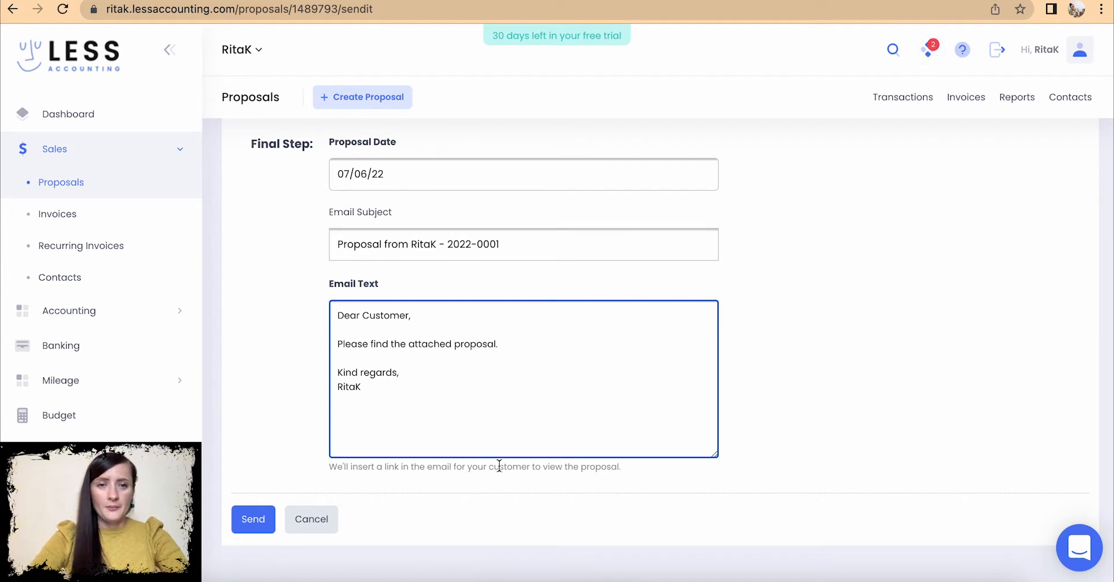
pyautogui.scroll(-2, 463, 461)
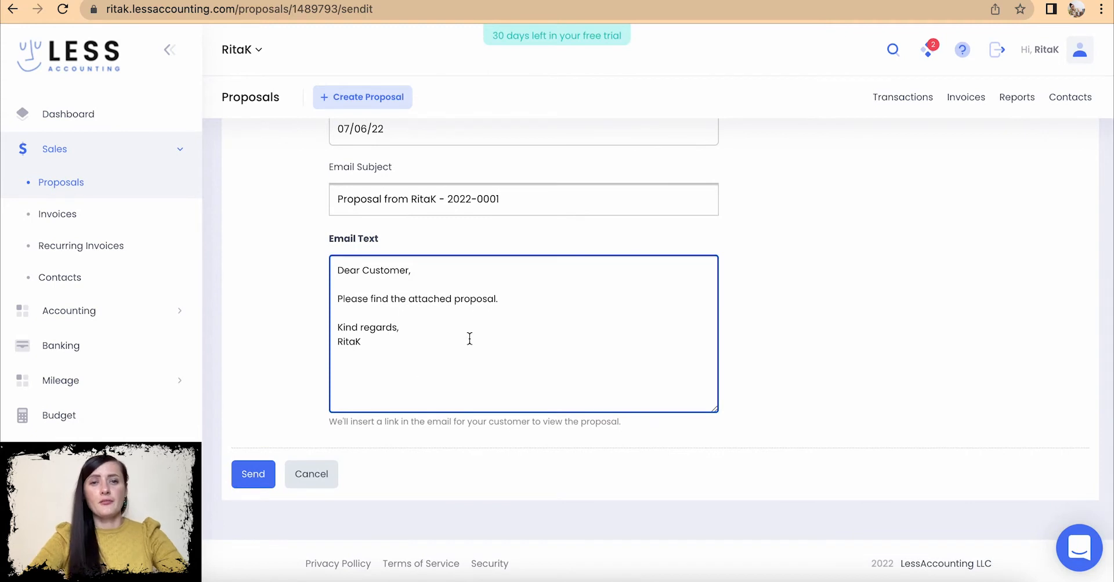
pyautogui.click(251, 485)
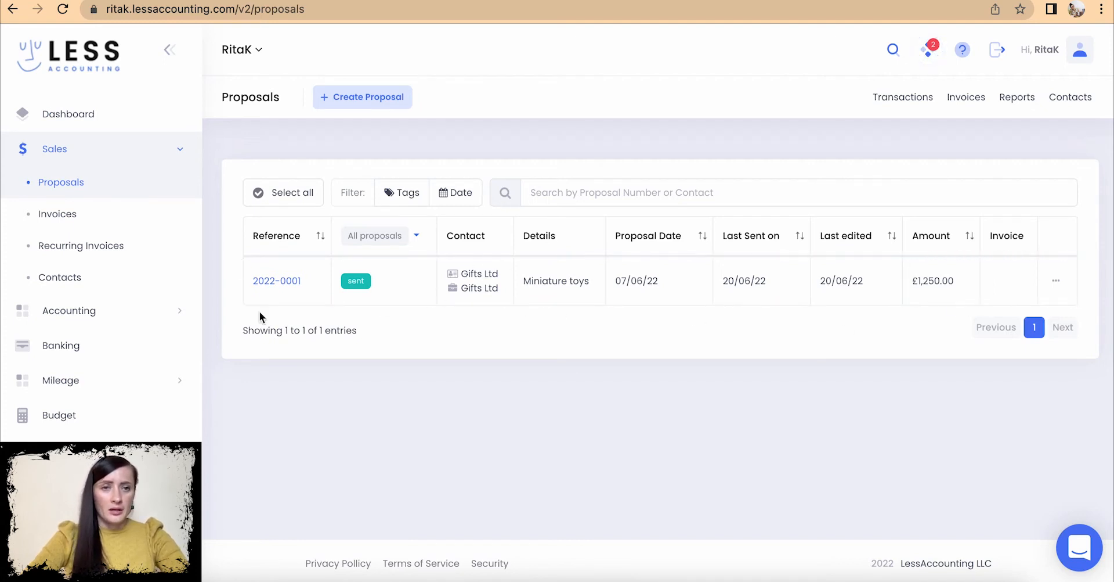
# - Go to Invoices and create new draft invoice 2022-0104
pyautogui.click(56, 214)
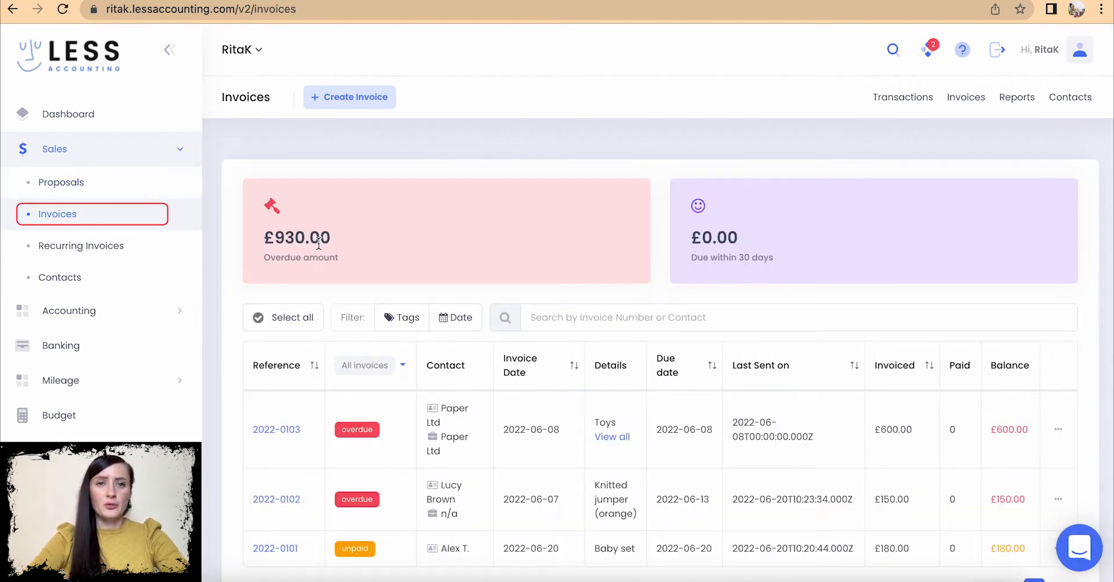
pyautogui.click(346, 100)
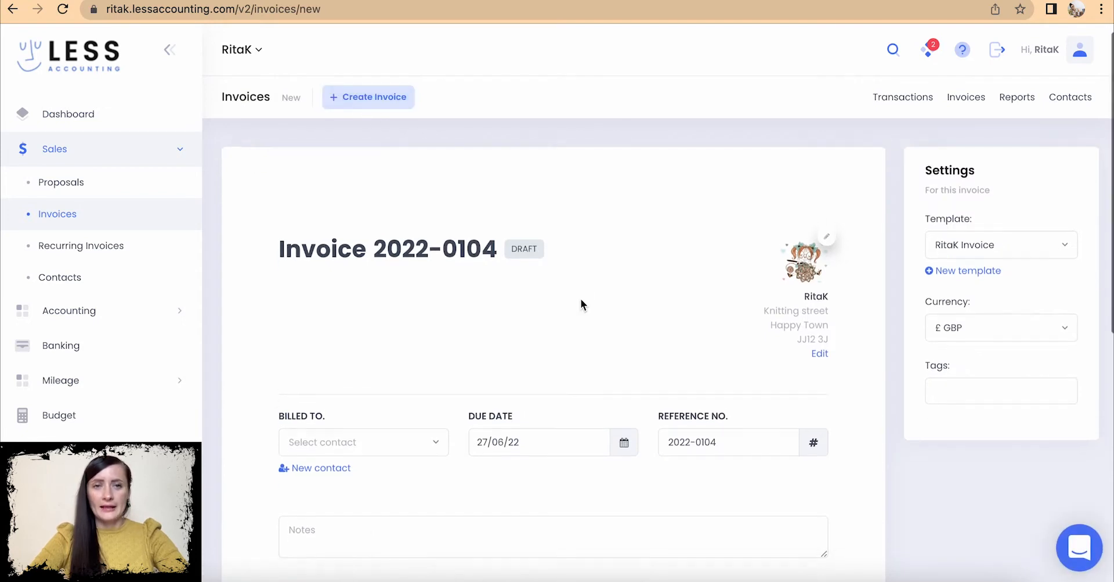
# - Bill the new invoice to Paper Ltd
pyautogui.scroll(-5, 582, 304)
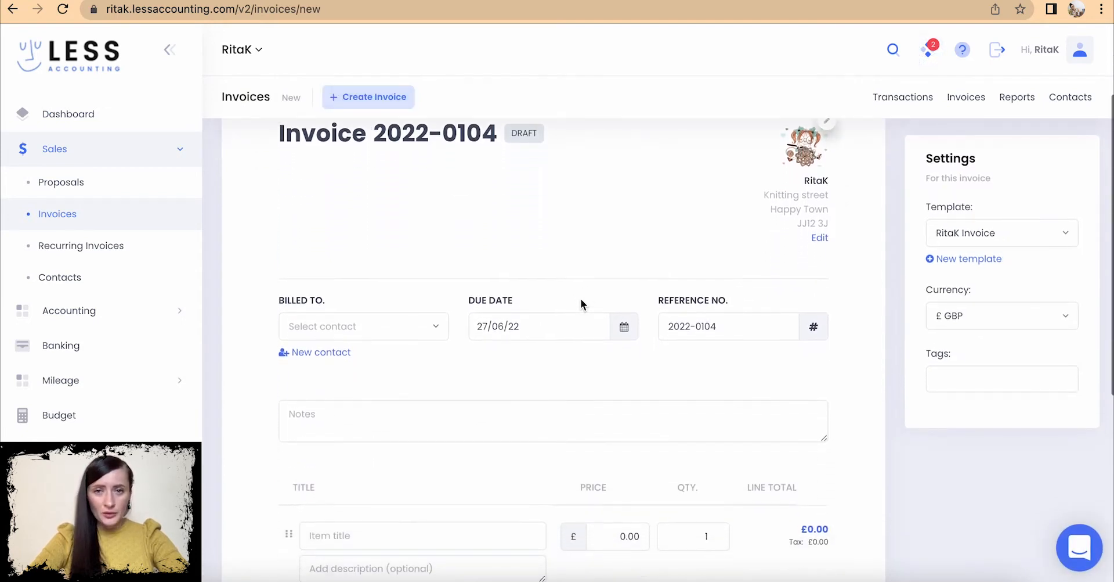
pyautogui.scroll(-8, 581, 298)
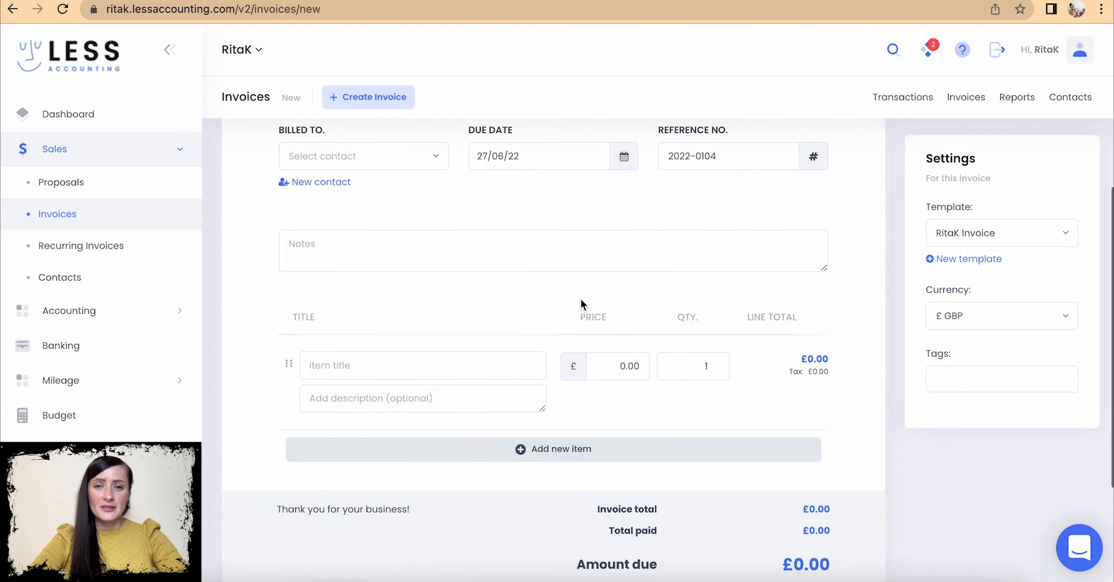
pyautogui.scroll(-3, 580, 302)
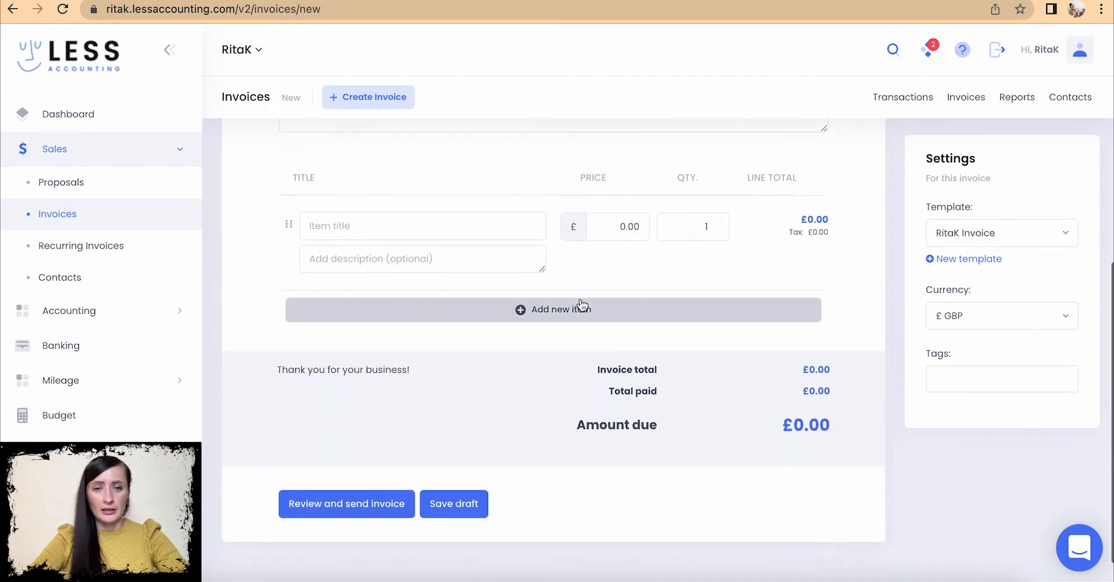
pyautogui.scroll(12, 580, 298)
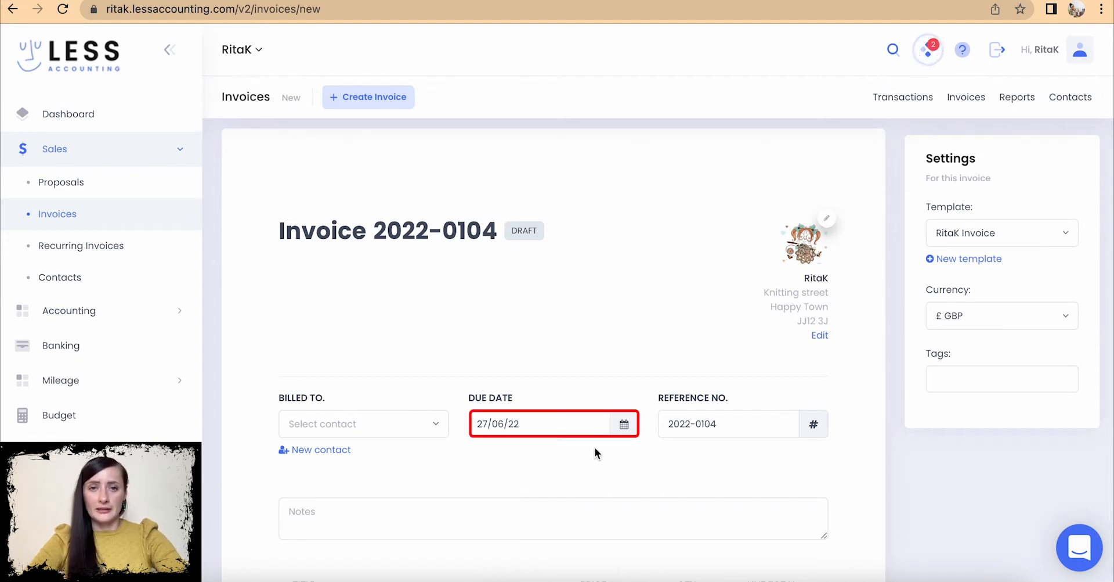
pyautogui.scroll(-2, 595, 447)
pyautogui.scroll(-2, 595, 447)
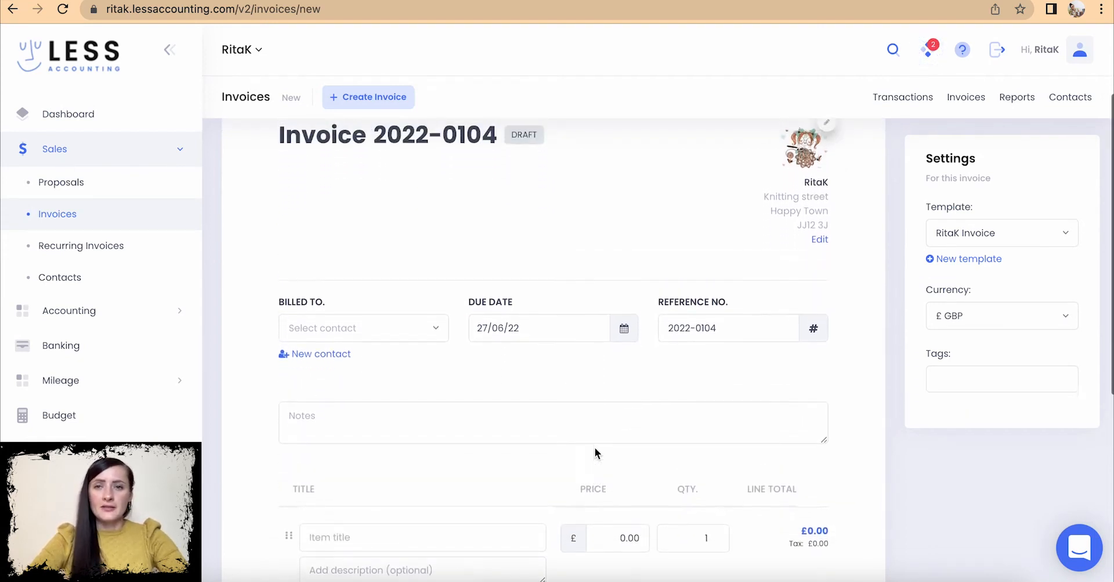
pyautogui.click(398, 308)
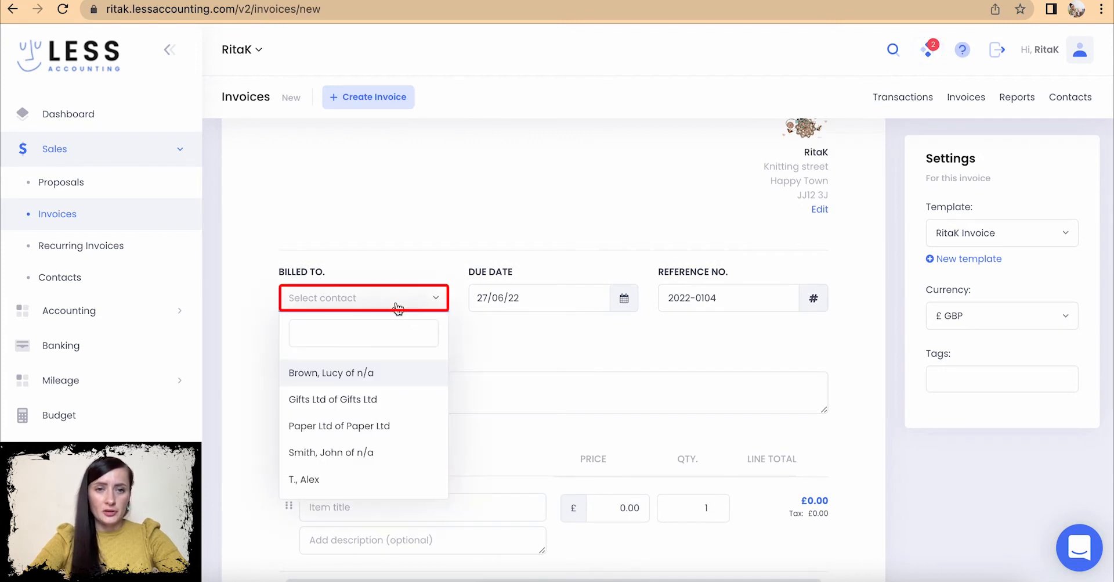
pyautogui.click(364, 425)
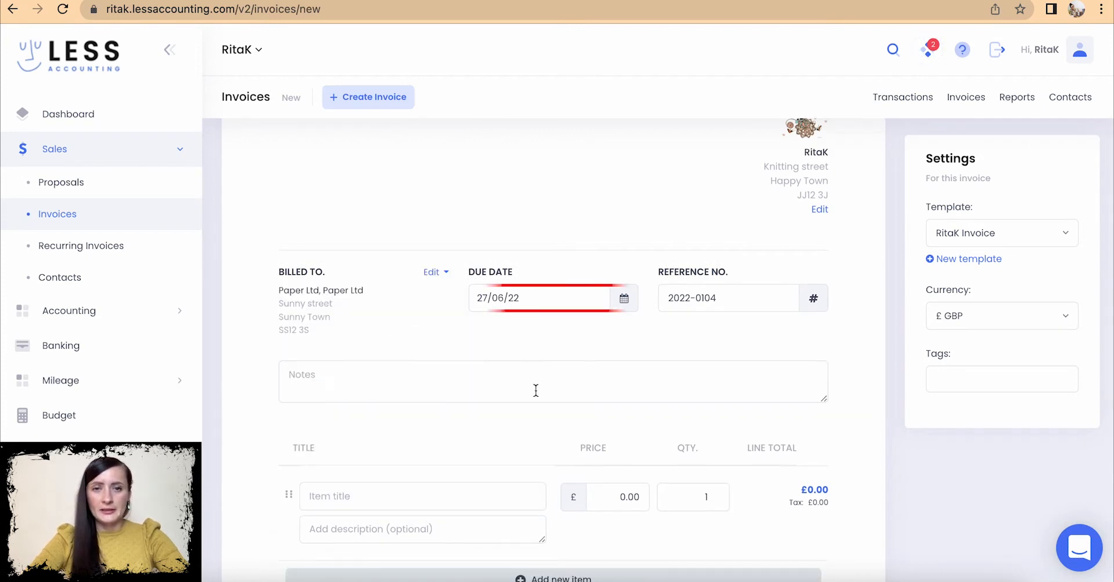
# - Keep the due date at 27/06/22 and check reference number 2022-0104
pyautogui.click(564, 299)
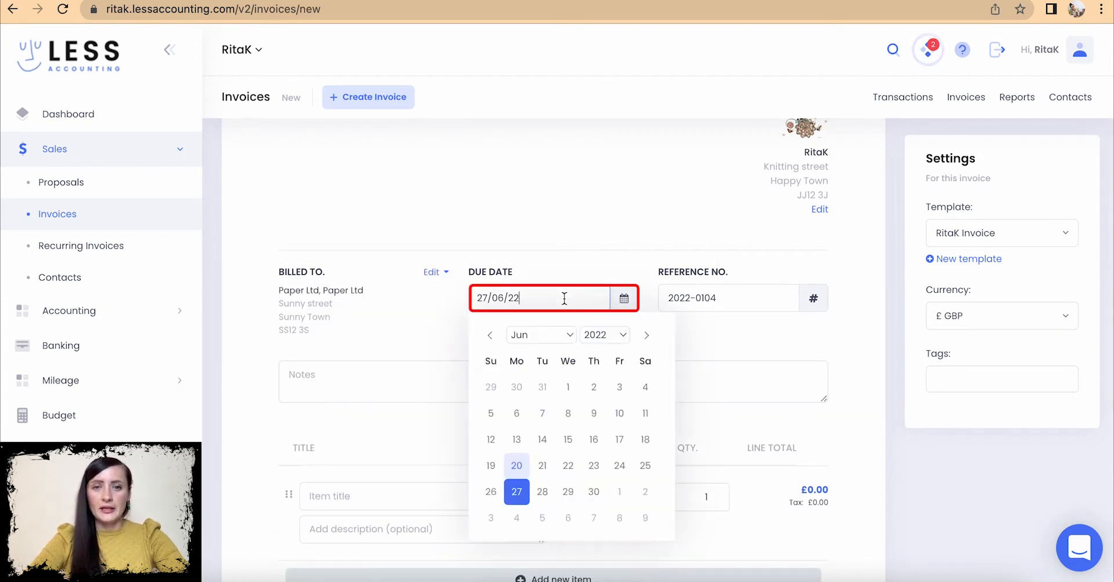
pyautogui.click(516, 494)
pyautogui.scroll(-1, 693, 347)
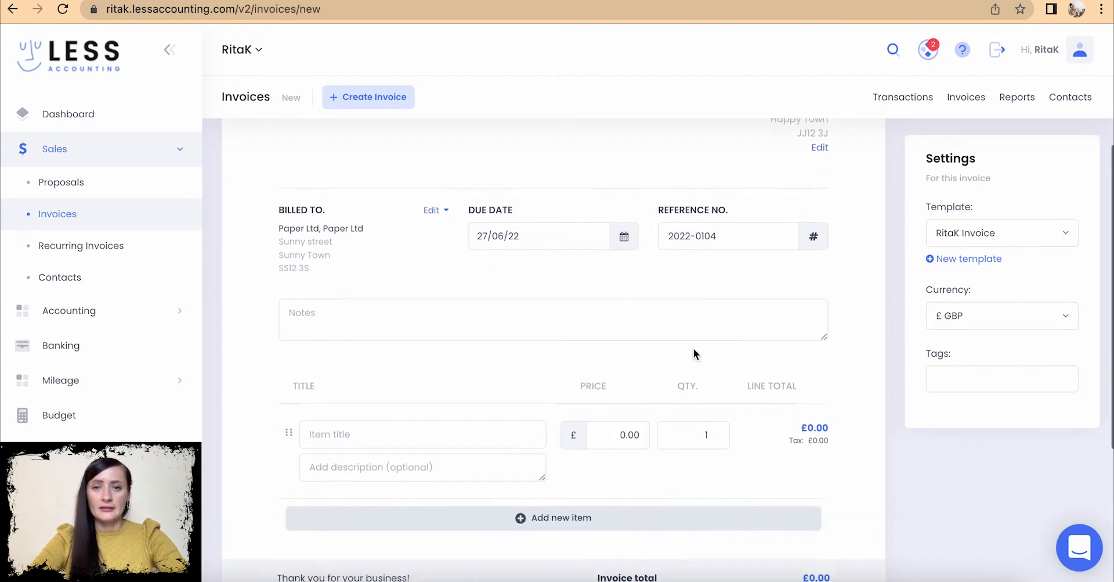
pyautogui.click(663, 229)
pyautogui.scroll(3, 663, 228)
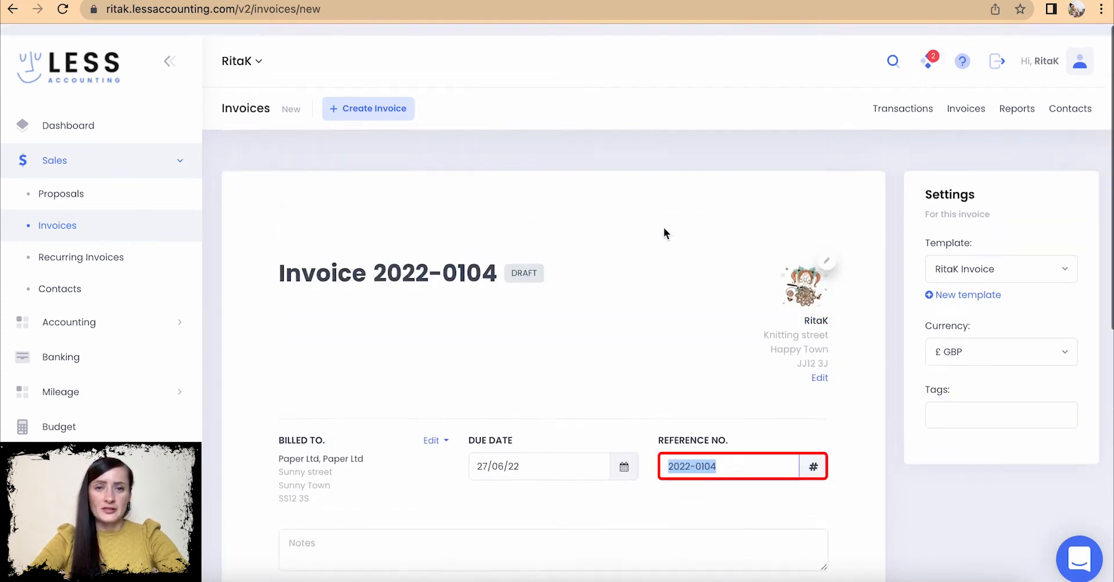
pyautogui.moveTo(374, 262); pyautogui.dragTo(493, 268)
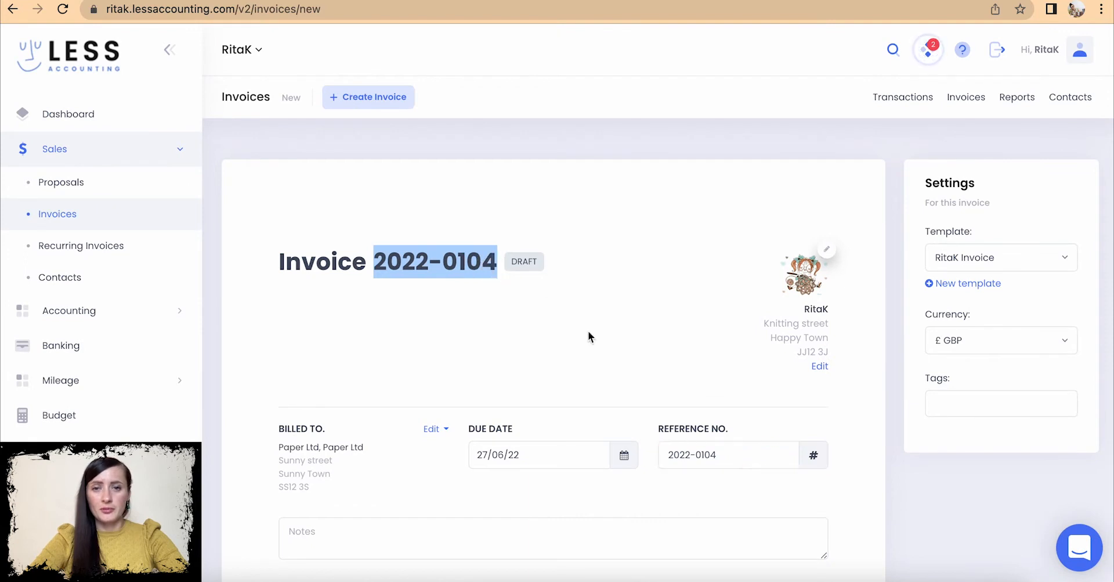
pyautogui.scroll(-5, 726, 452)
pyautogui.scroll(-2, 728, 452)
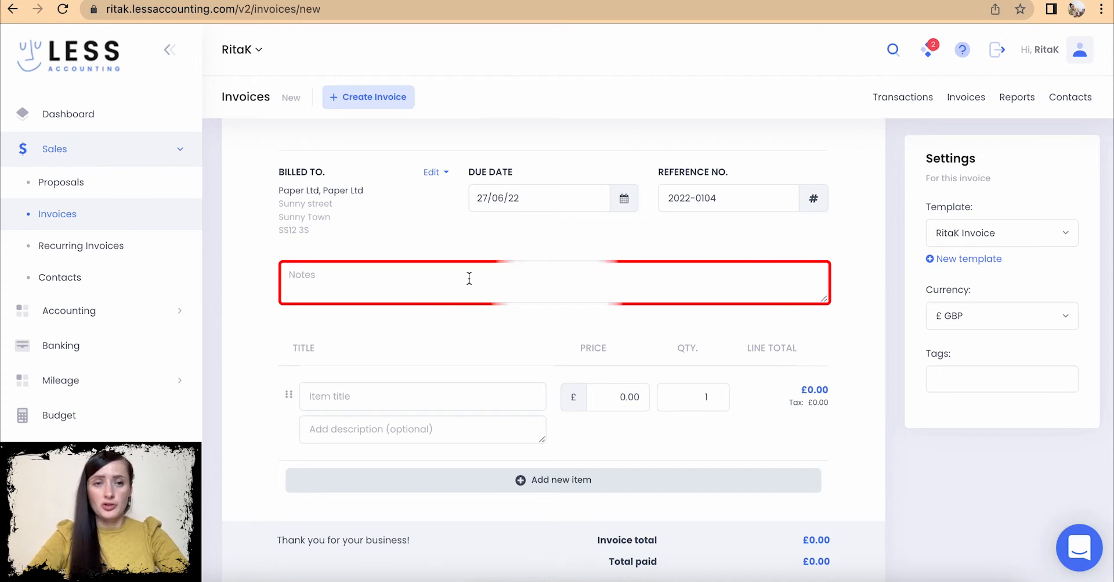
# - Add the purchase-order number as a note on the invoice
pyautogui.click(399, 276)
pyautogui.write('PO 12345677')
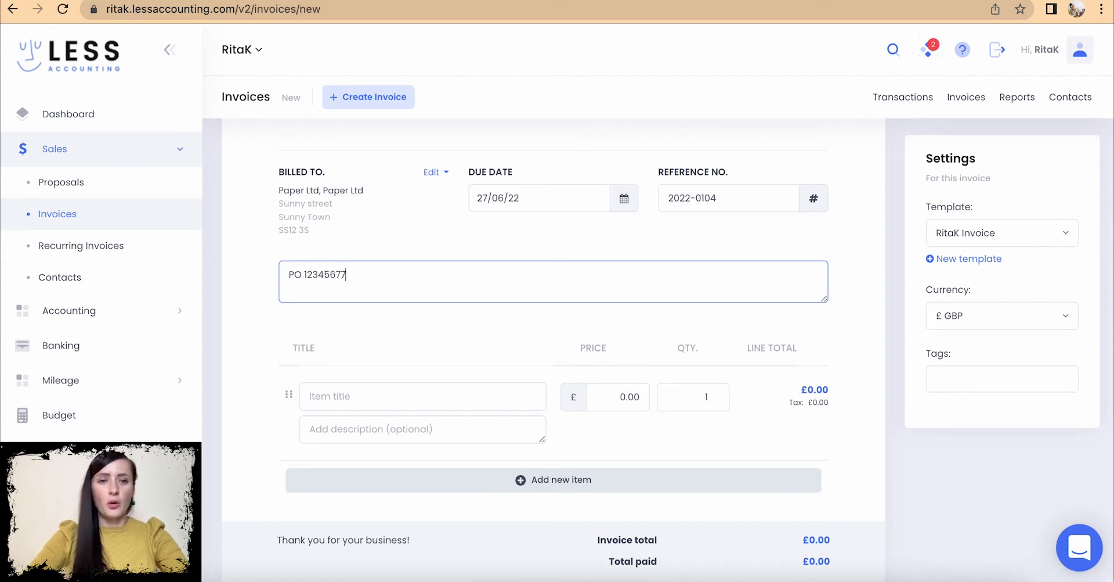
pyautogui.scroll(3, 410, 344)
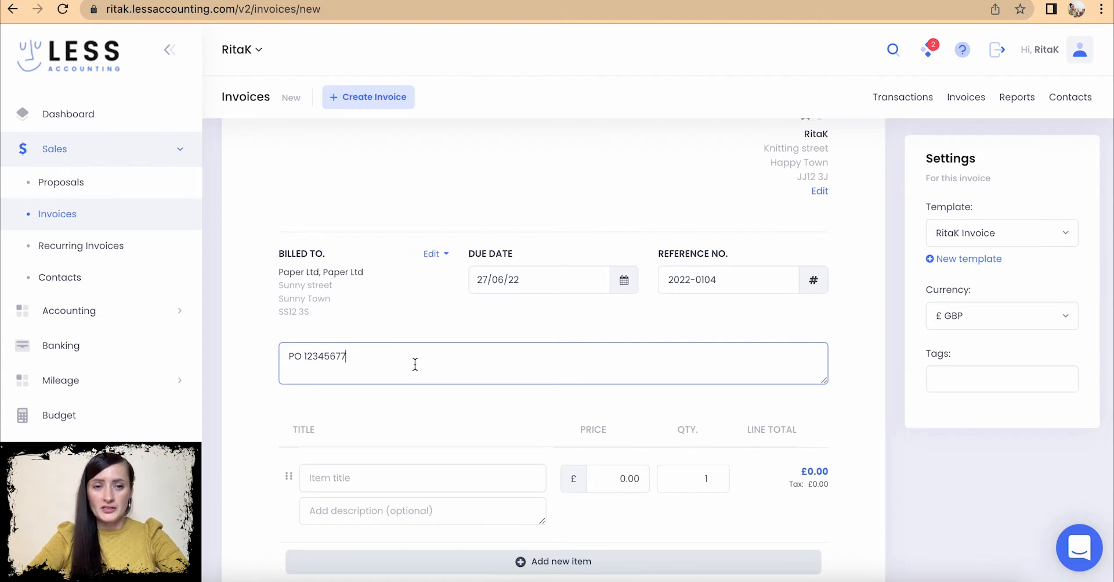
pyautogui.scroll(-1, 426, 284)
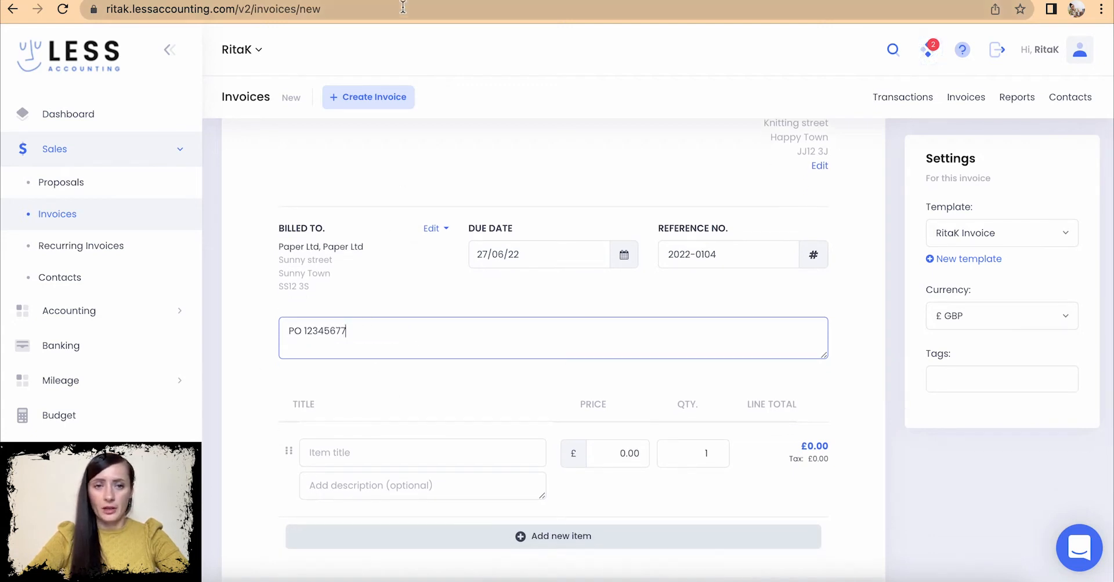
pyautogui.scroll(-3, 440, 325)
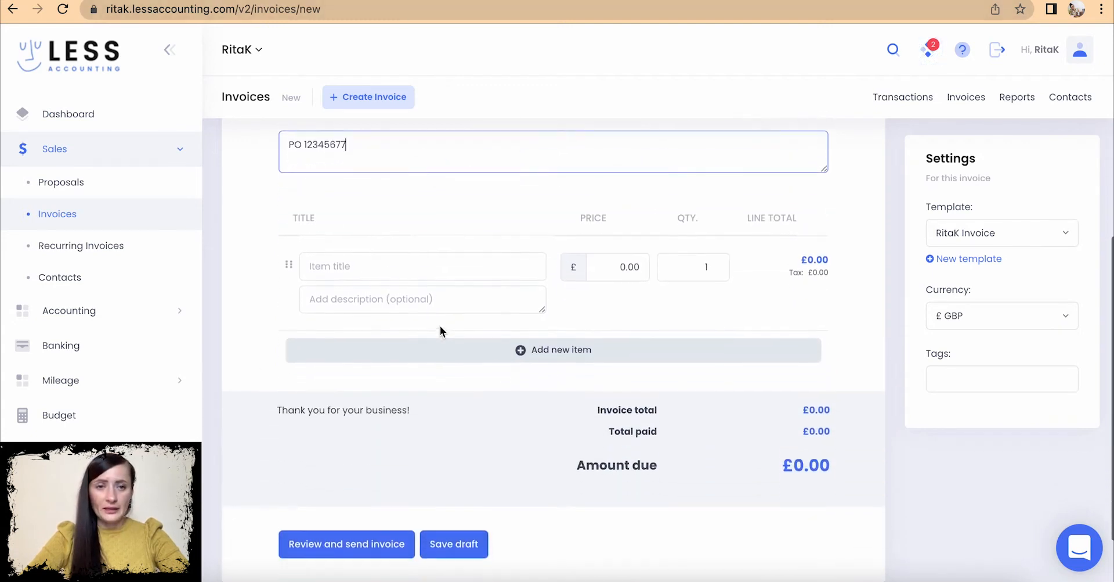
# - Enter line item 'Knitted jumpers' at £45.00 price, quantity 5
pyautogui.click(383, 264)
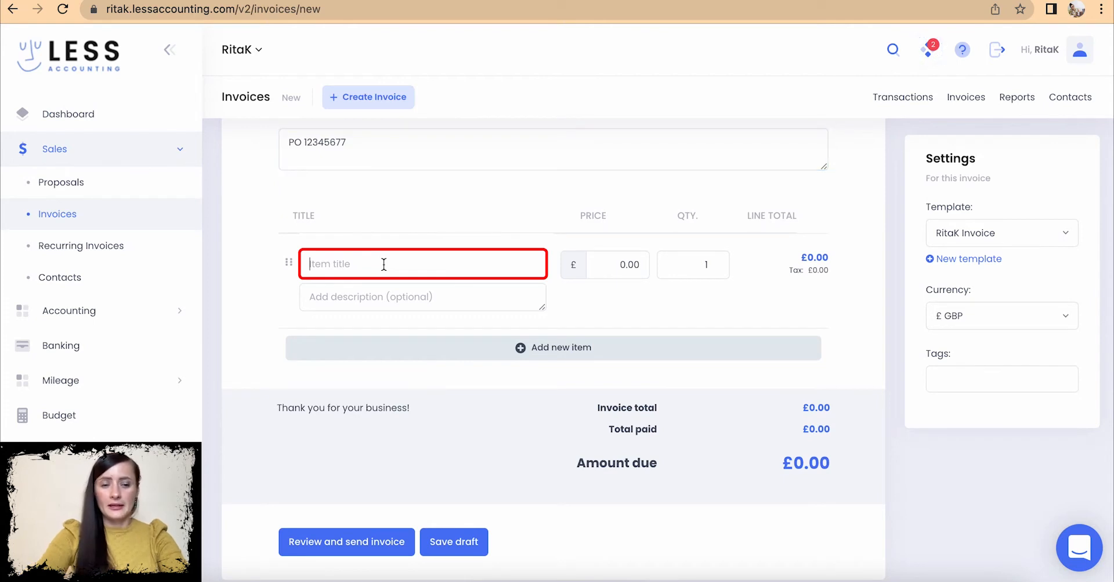
pyautogui.write('Knitted jumpers')
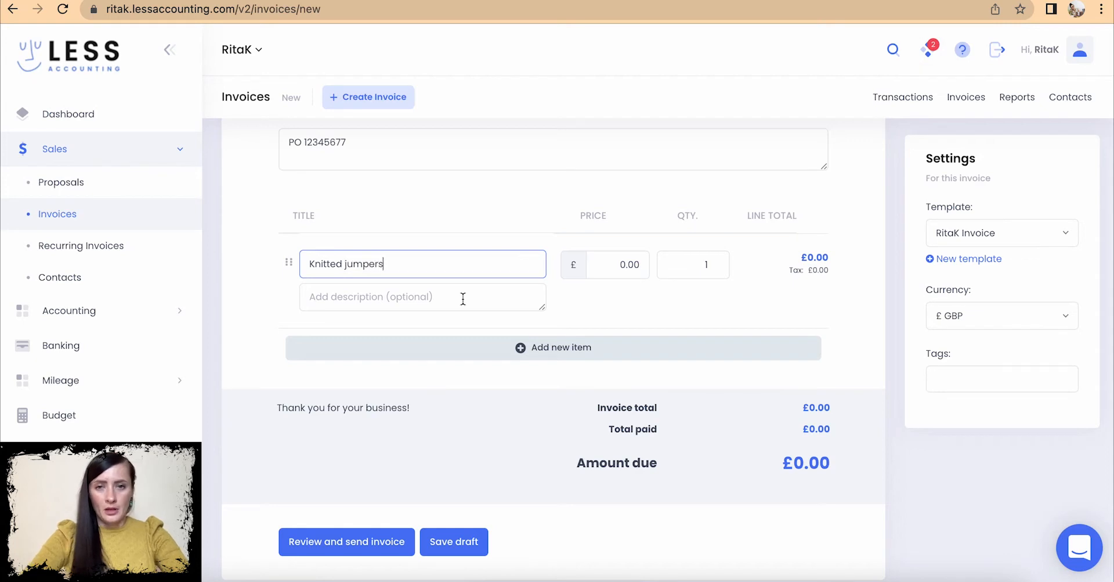
pyautogui.click(612, 268)
pyautogui.write('45')
pyautogui.click(705, 267)
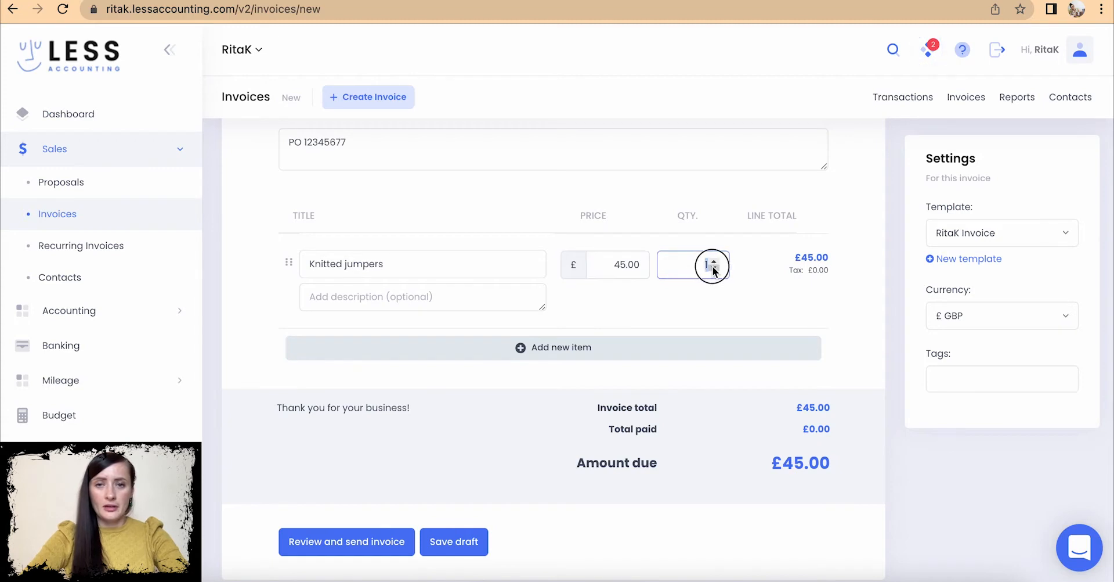
pyautogui.write('5')
pyautogui.click(741, 291)
# - Add a second item line, then delete the empty row, leaving £225.00 total
pyautogui.scroll(-1, 646, 287)
pyautogui.click(388, 258)
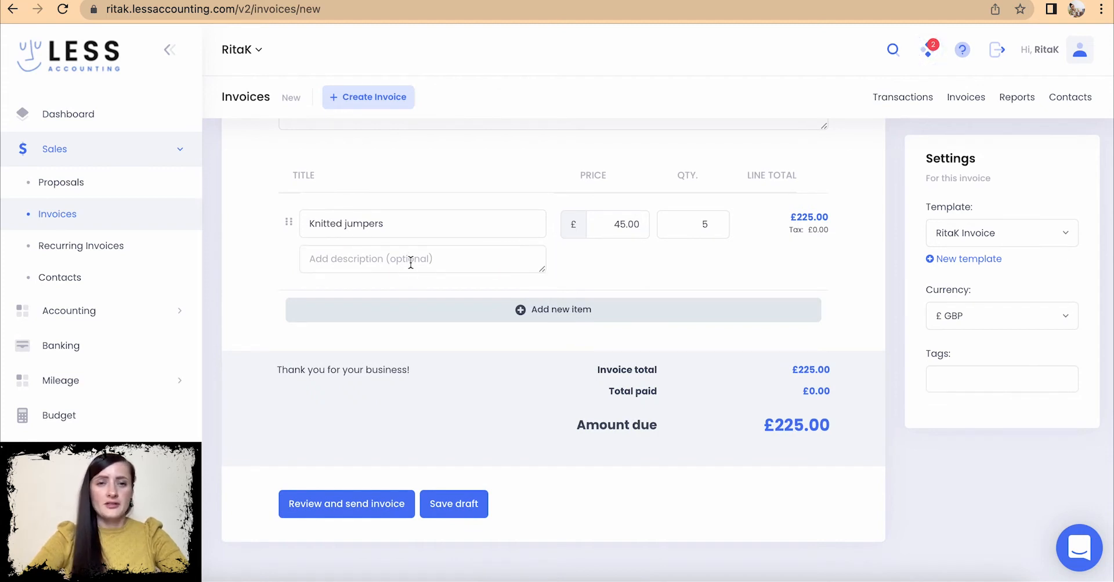
pyautogui.click(534, 313)
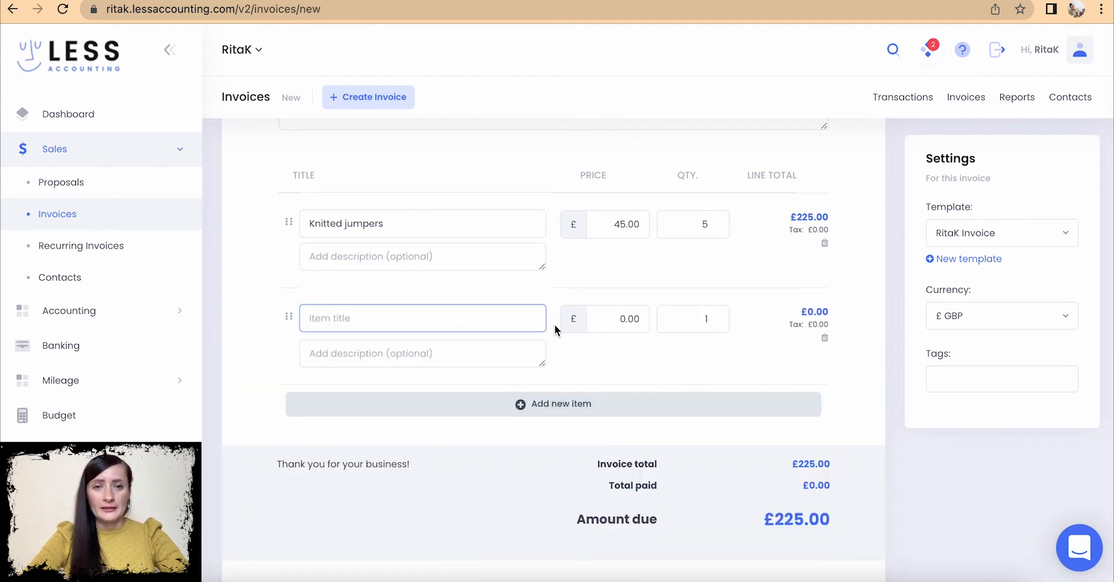
pyautogui.click(824, 339)
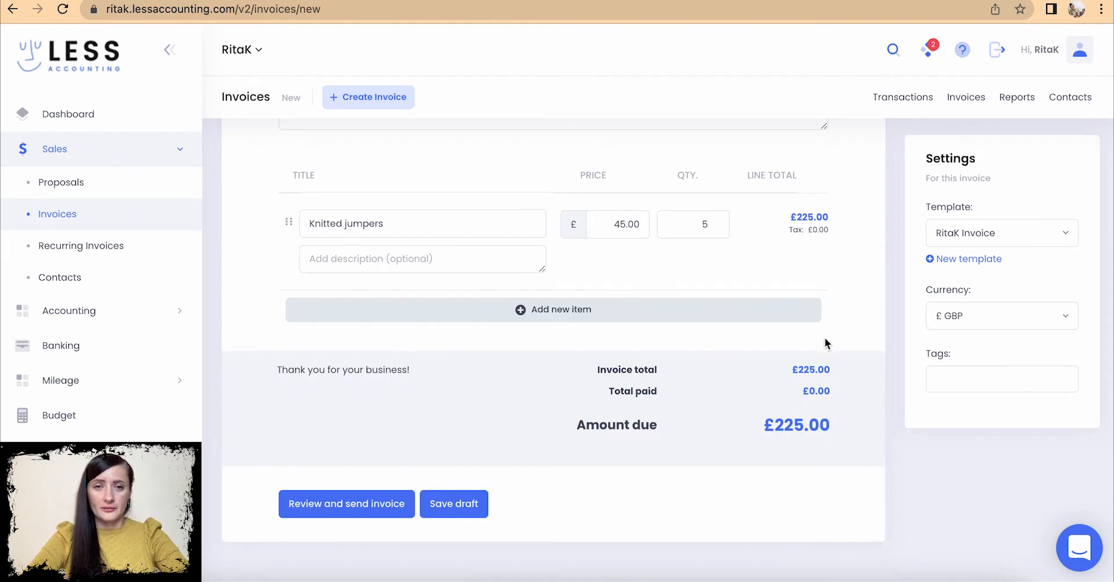
pyautogui.scroll(-2, 651, 394)
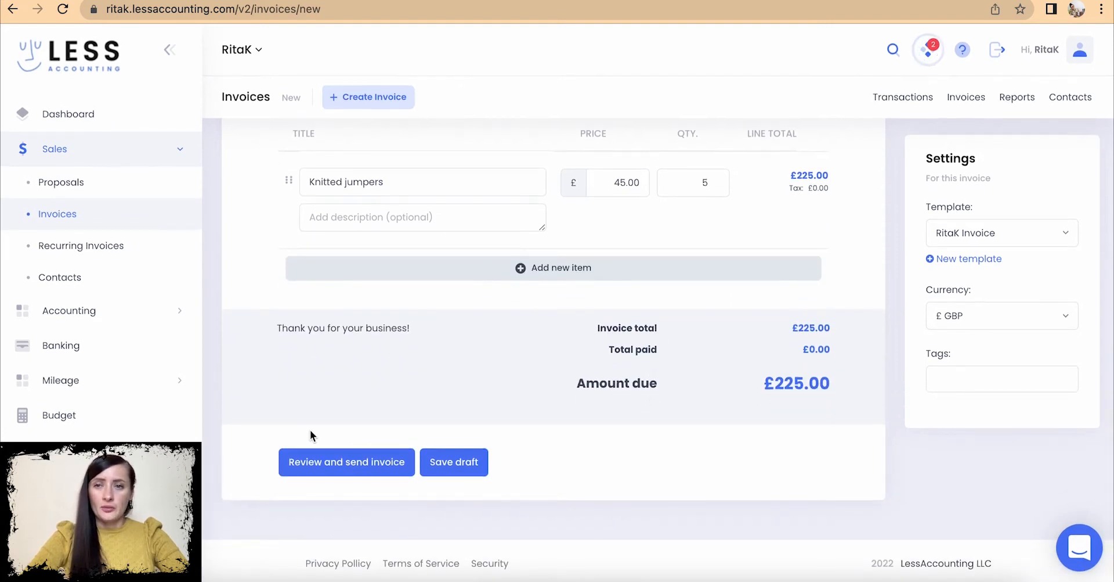
pyautogui.scroll(5, 567, 330)
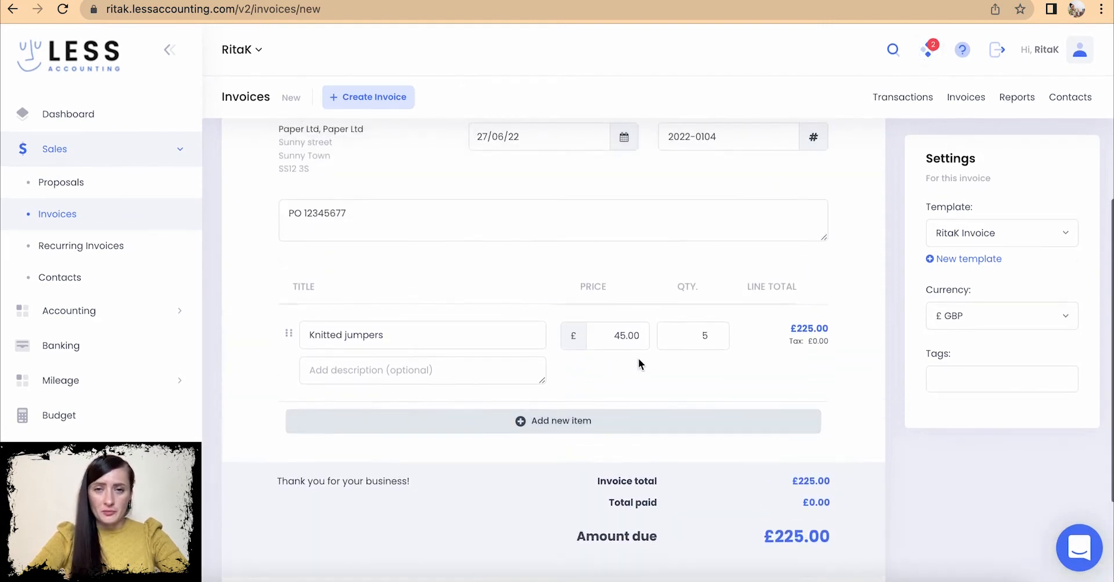
pyautogui.scroll(4, 520, 175)
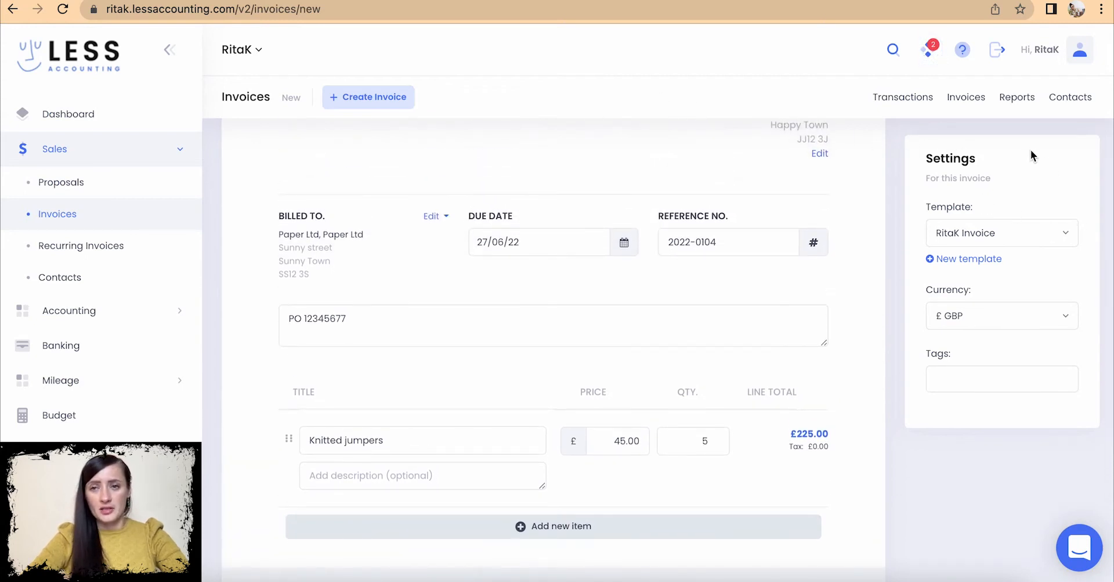
# - Keep the RitaK Invoice template and £ GBP currency in invoice settings
pyautogui.click(981, 248)
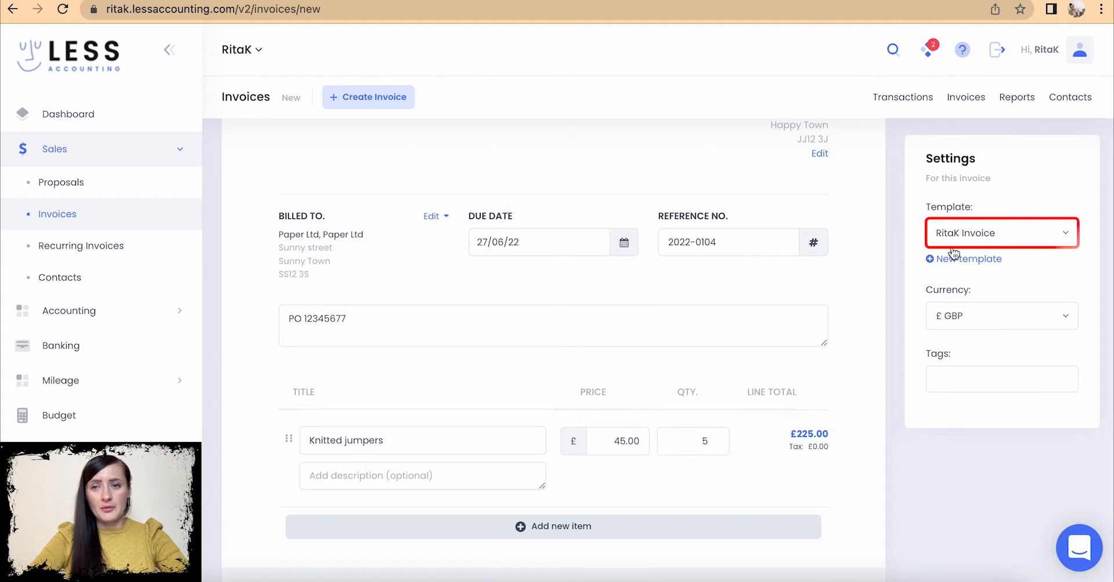
pyautogui.click(980, 319)
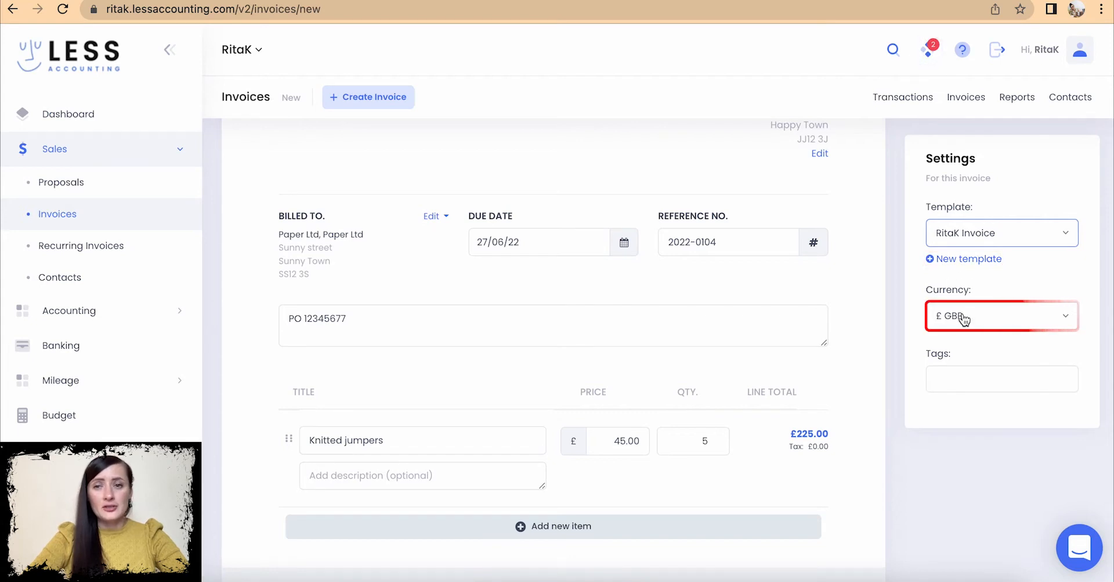
pyautogui.click(988, 323)
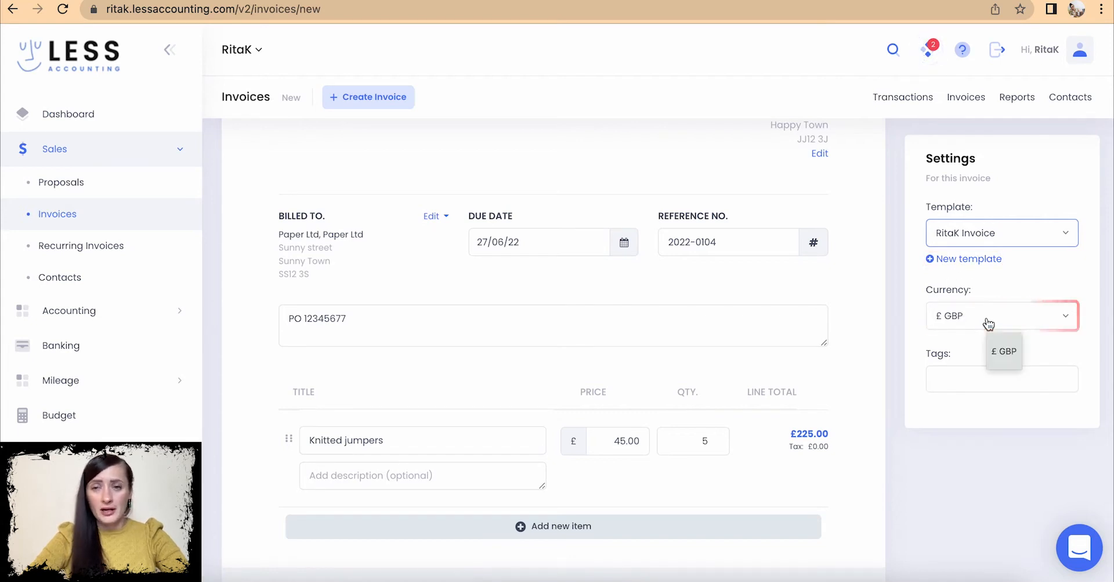
pyautogui.click(918, 333)
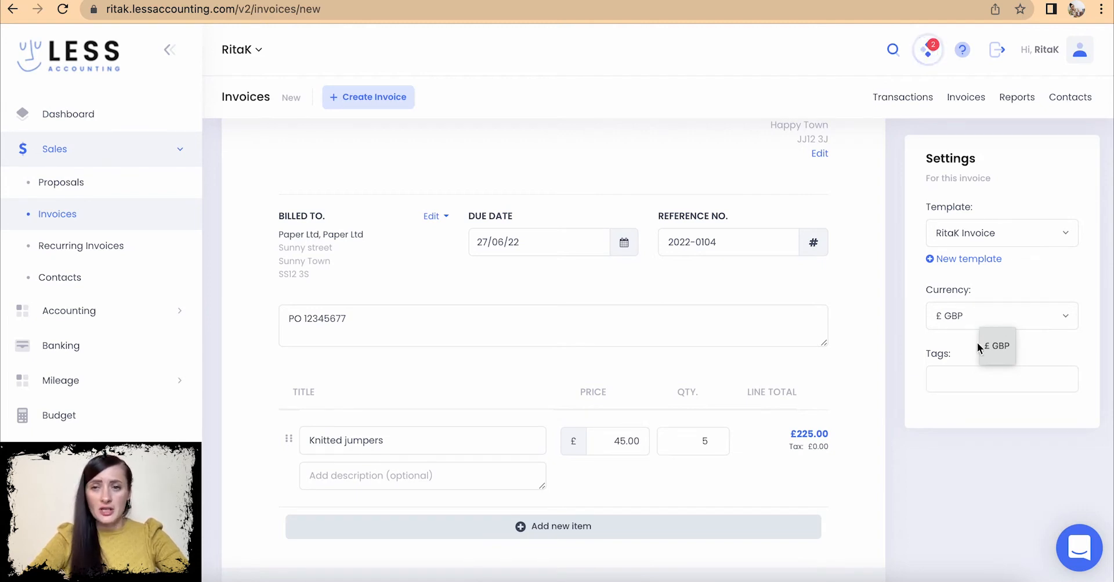
# - Open the Tags field, then save the invoice and go to its send page
pyautogui.scroll(-1, 976, 323)
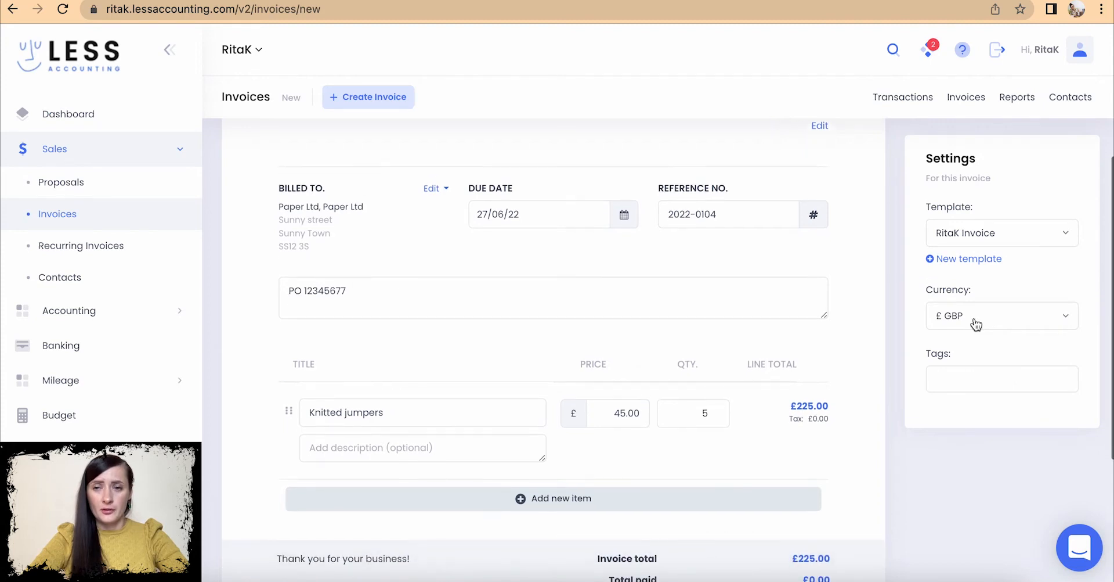
pyautogui.click(939, 379)
pyautogui.scroll(-5, 782, 384)
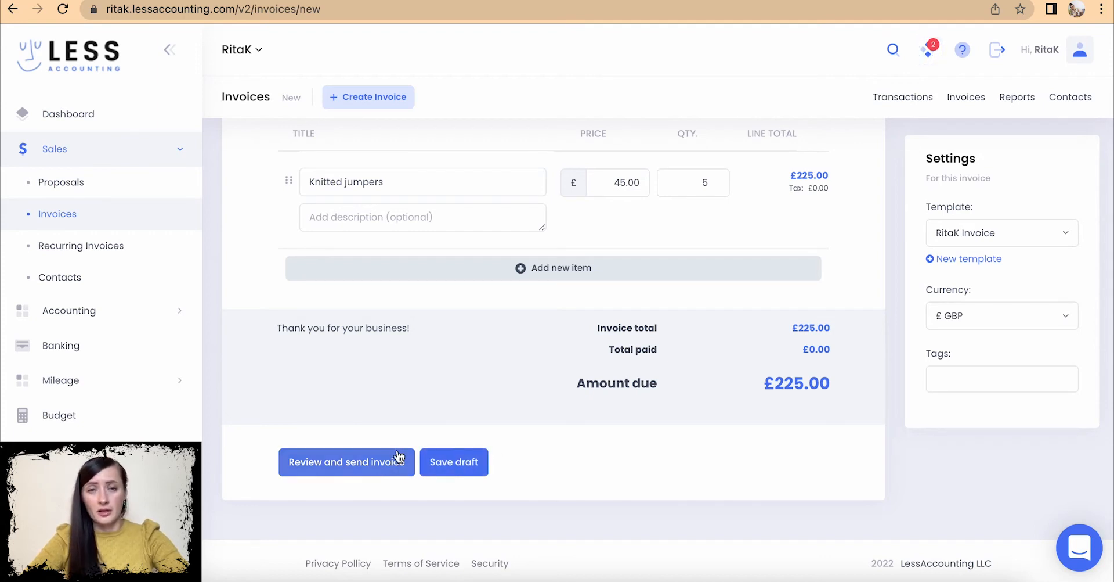
pyautogui.click(352, 468)
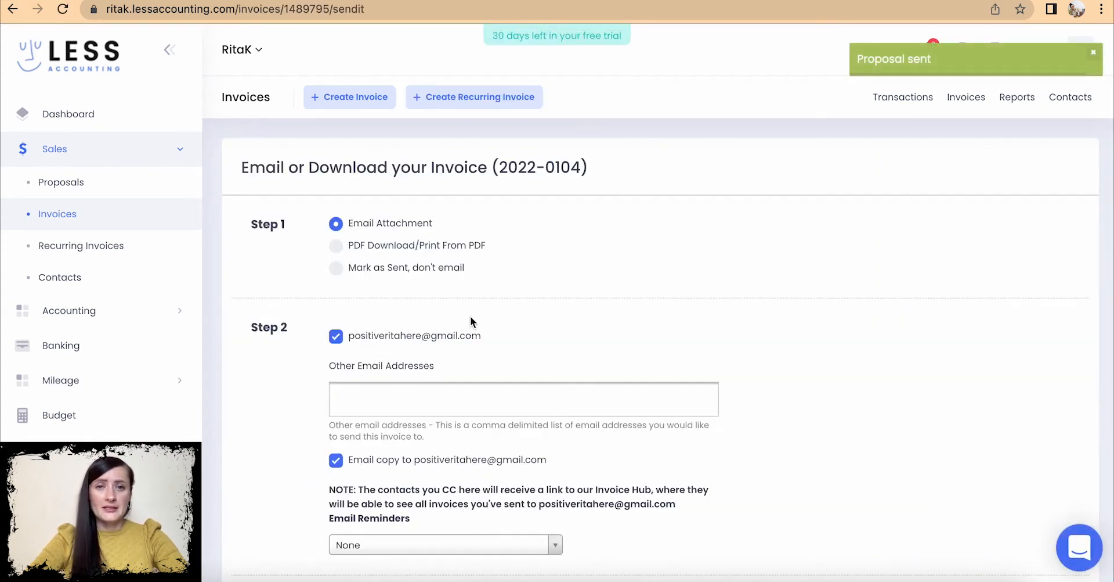
# - Choose PDF Download, keep invoice date 20/06/22, and download 2022-0104.pdf
pyautogui.scroll(-8, 476, 318)
pyautogui.scroll(8, 476, 318)
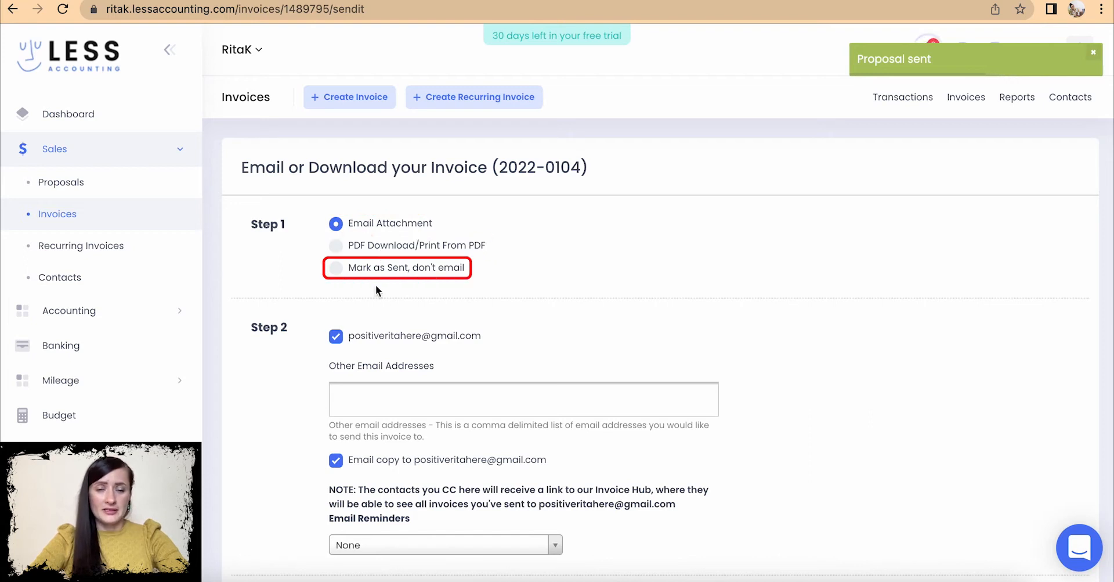
pyautogui.click(336, 246)
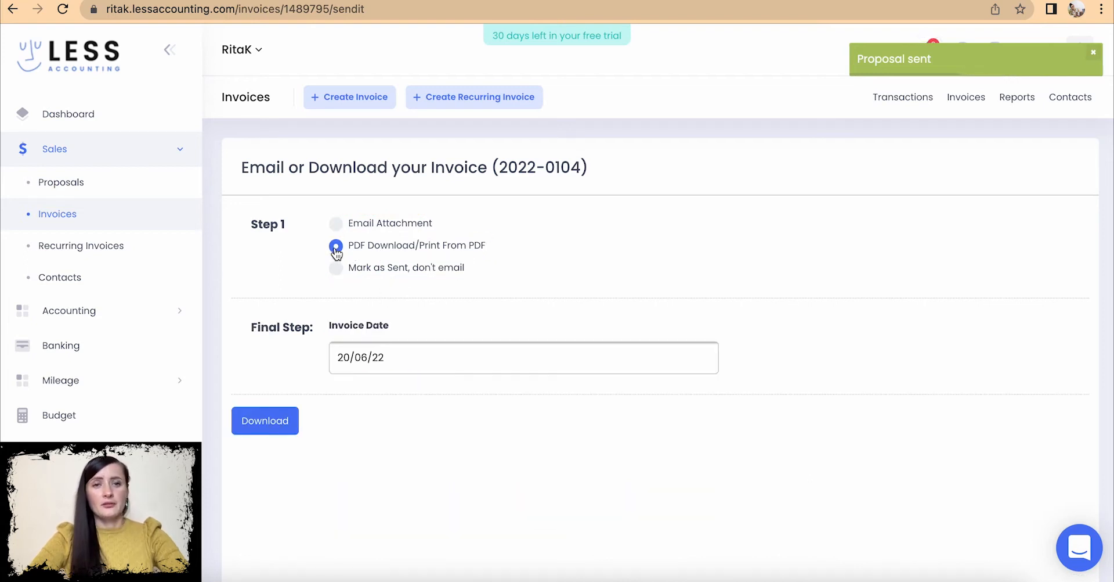
pyautogui.click(398, 361)
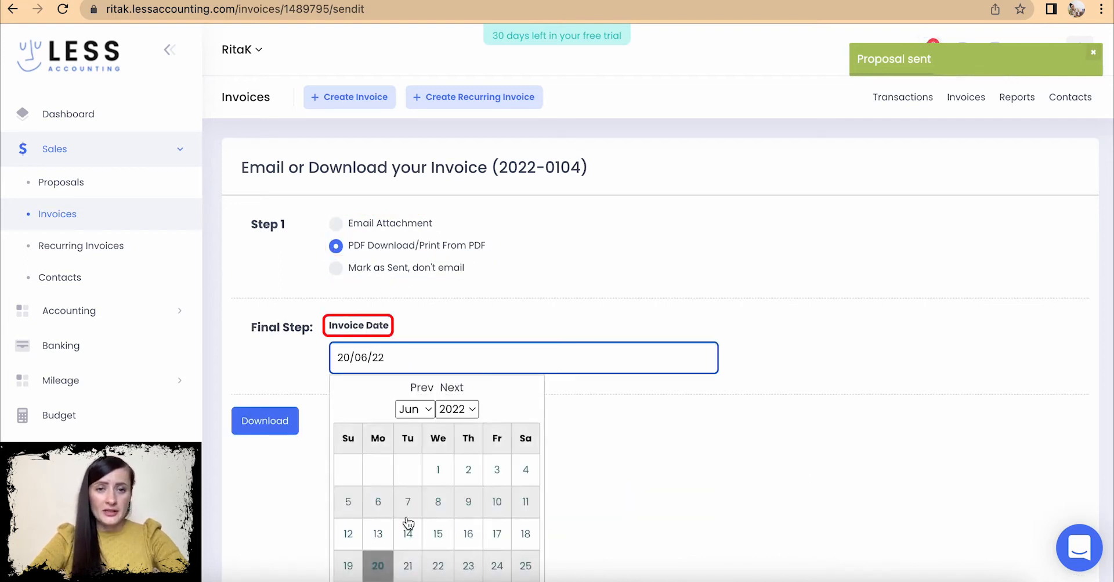
pyautogui.scroll(-1, 406, 540)
pyautogui.click(380, 514)
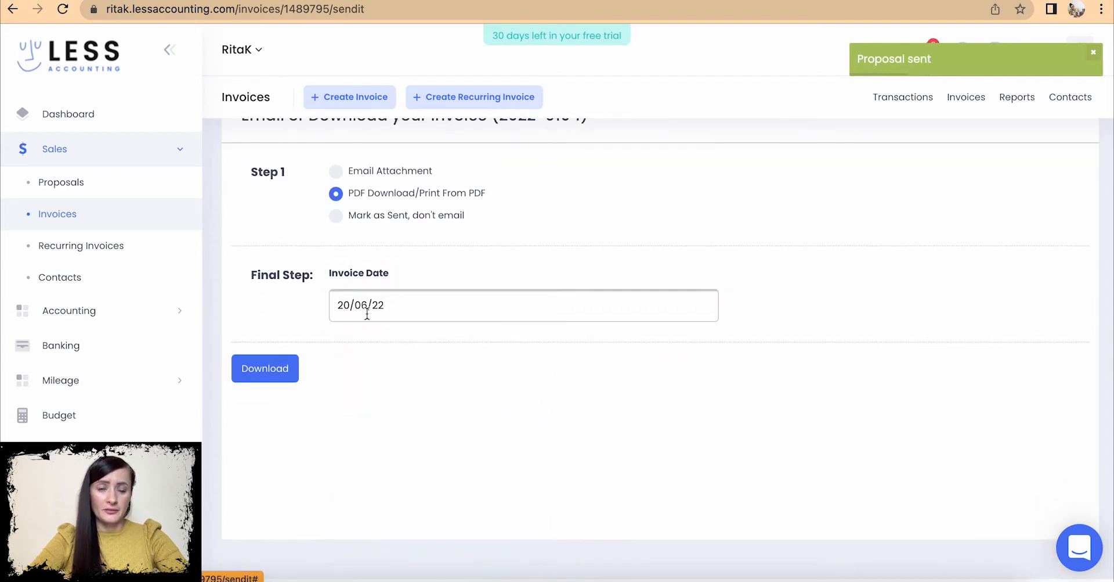
pyautogui.click(280, 369)
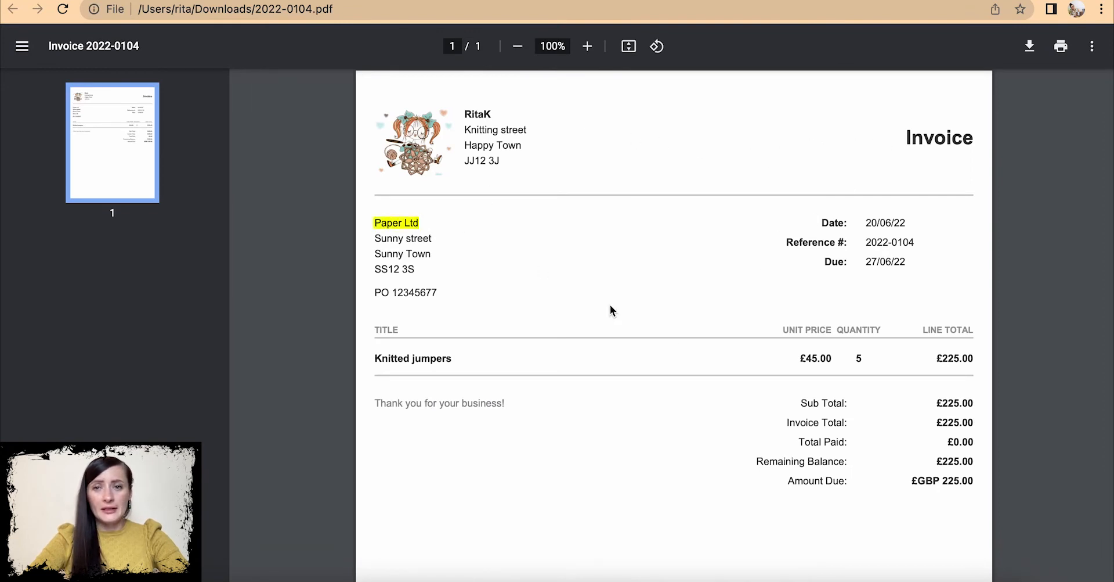
# - Check the PDF's reference, due date and £225.00 total, then return to LessAccounting
pyautogui.scroll(-1, 610, 305)
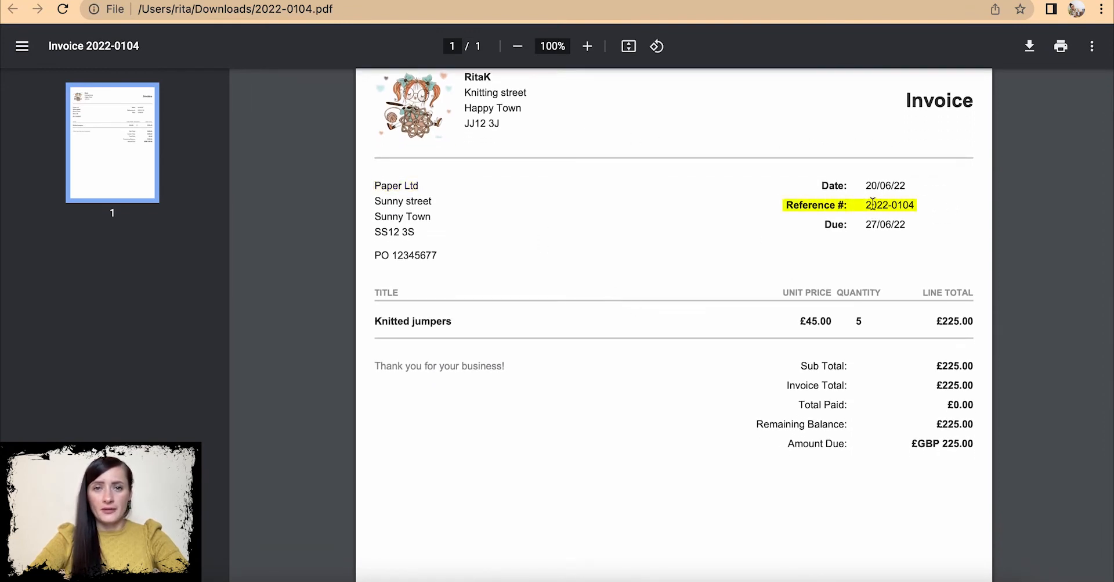
pyautogui.scroll(-2, 888, 186)
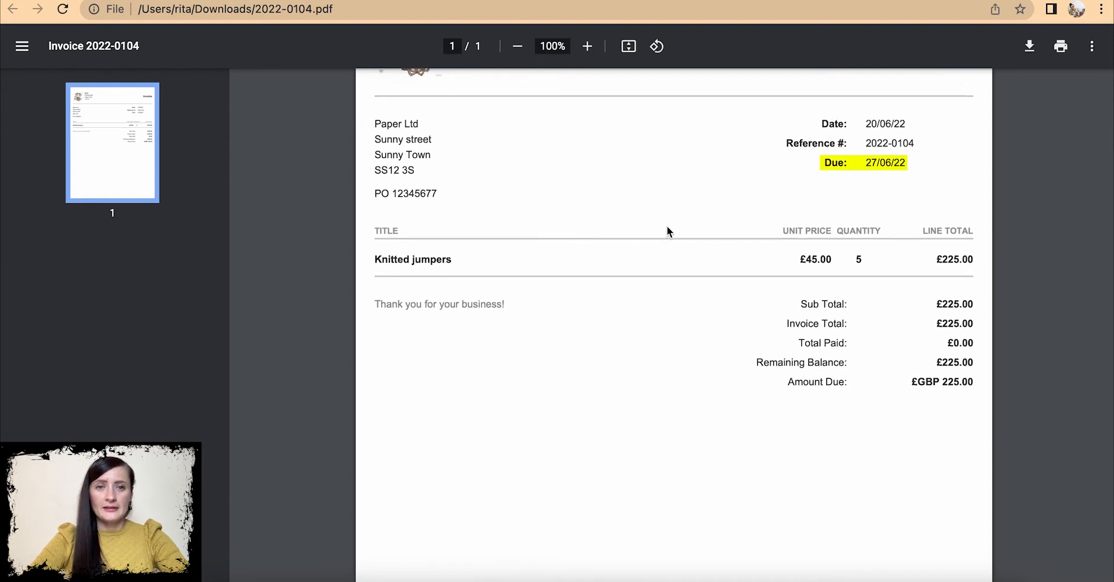
pyautogui.scroll(-2, 890, 257)
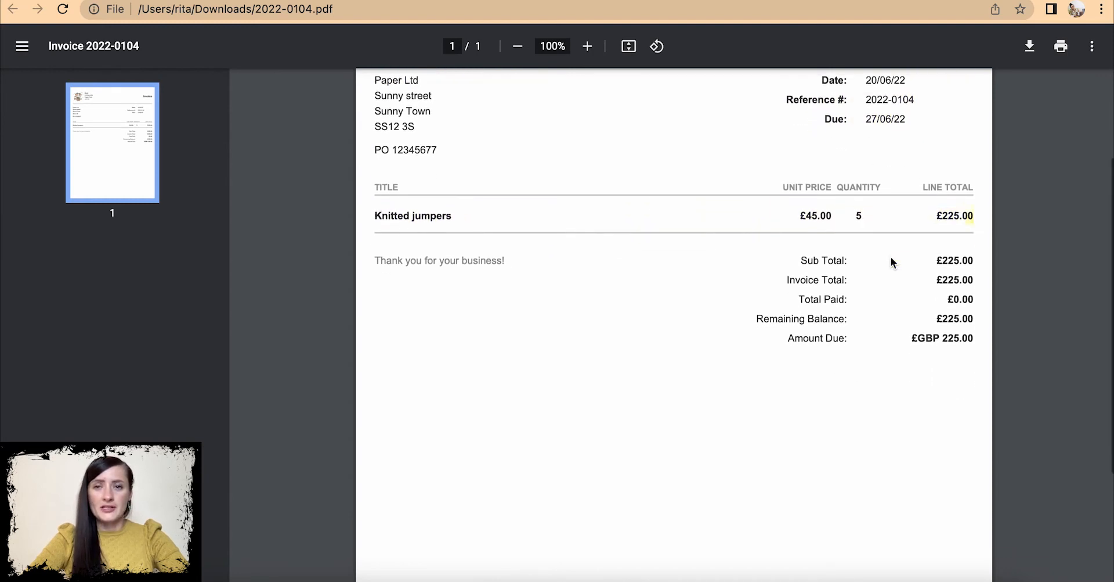
pyautogui.scroll(-4, 897, 299)
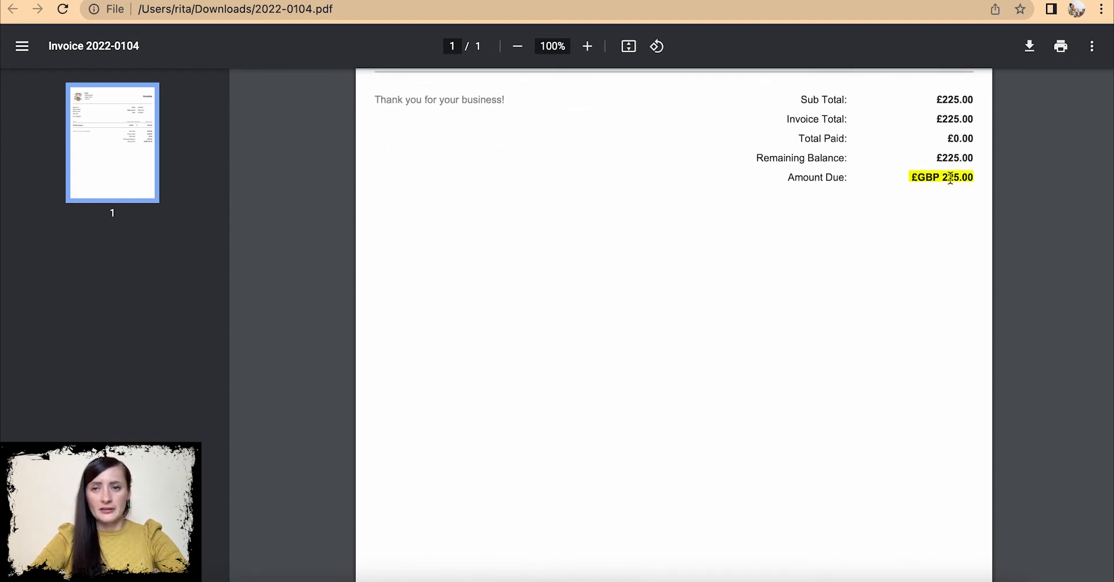
pyautogui.scroll(9, 939, 173)
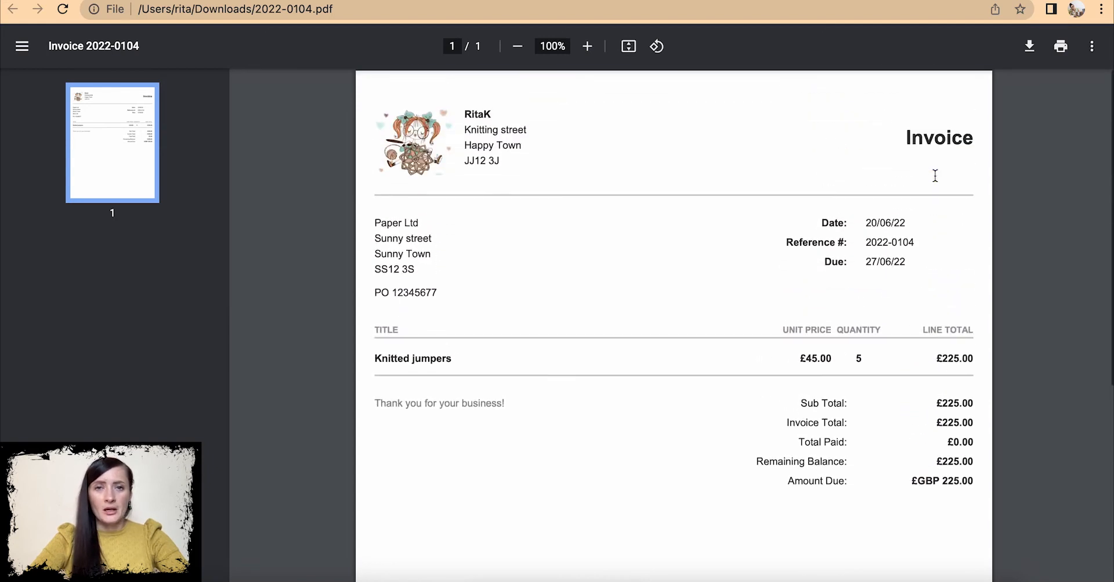
pyautogui.click(444, 1)
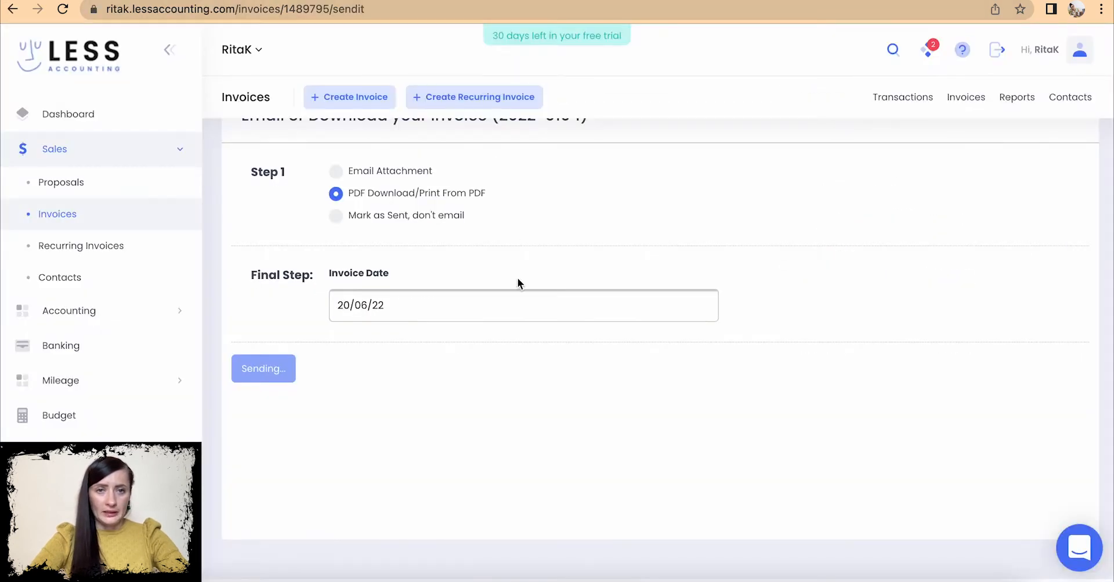
# - Mark invoice 2022-0104 as sent without emailing, then go to the Invoices list
pyautogui.scroll(2, 497, 360)
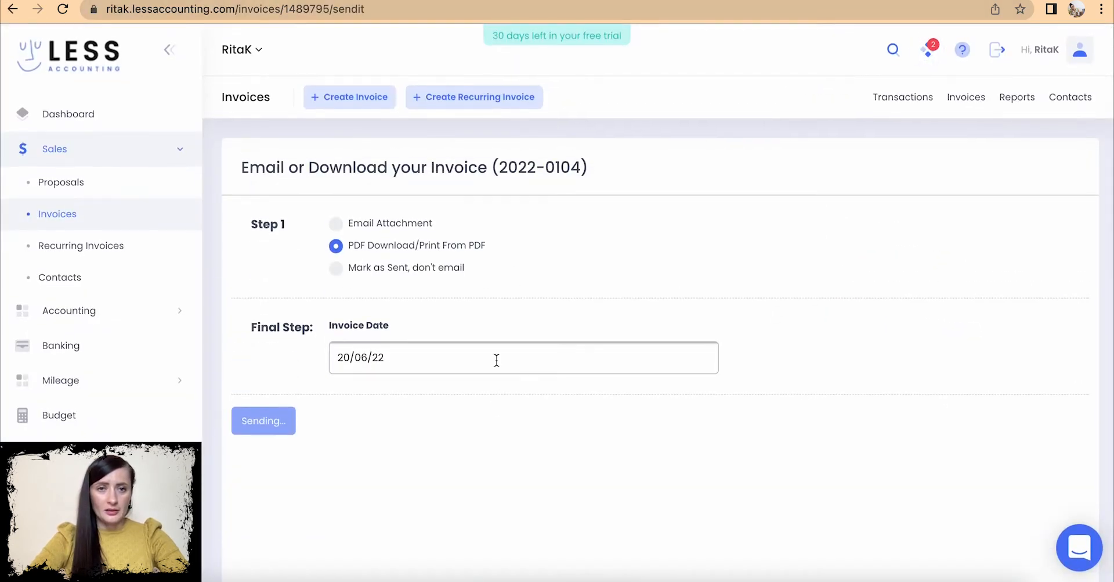
pyautogui.click(337, 267)
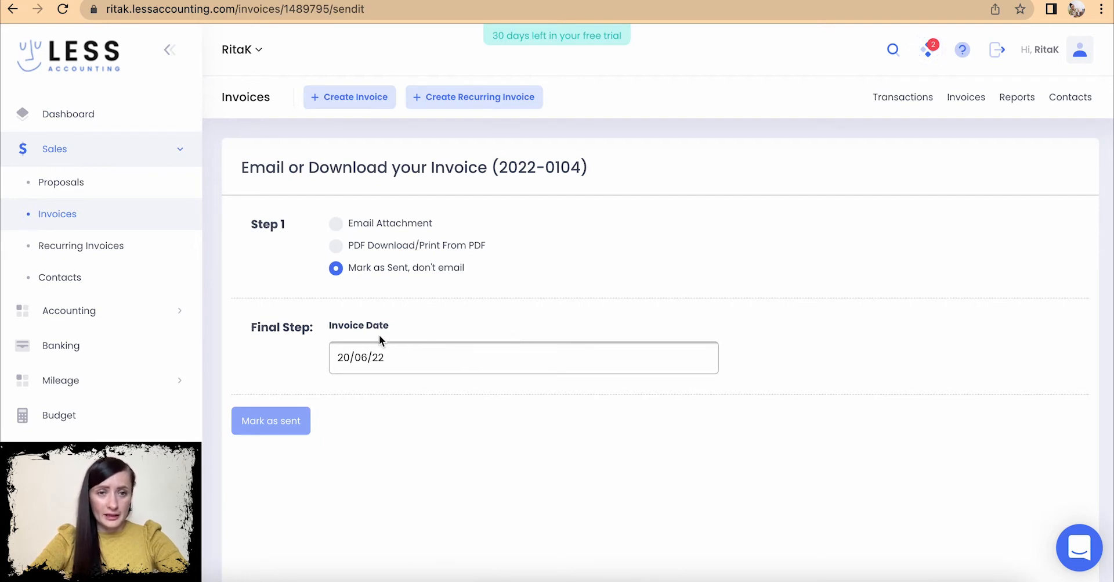
pyautogui.click(288, 424)
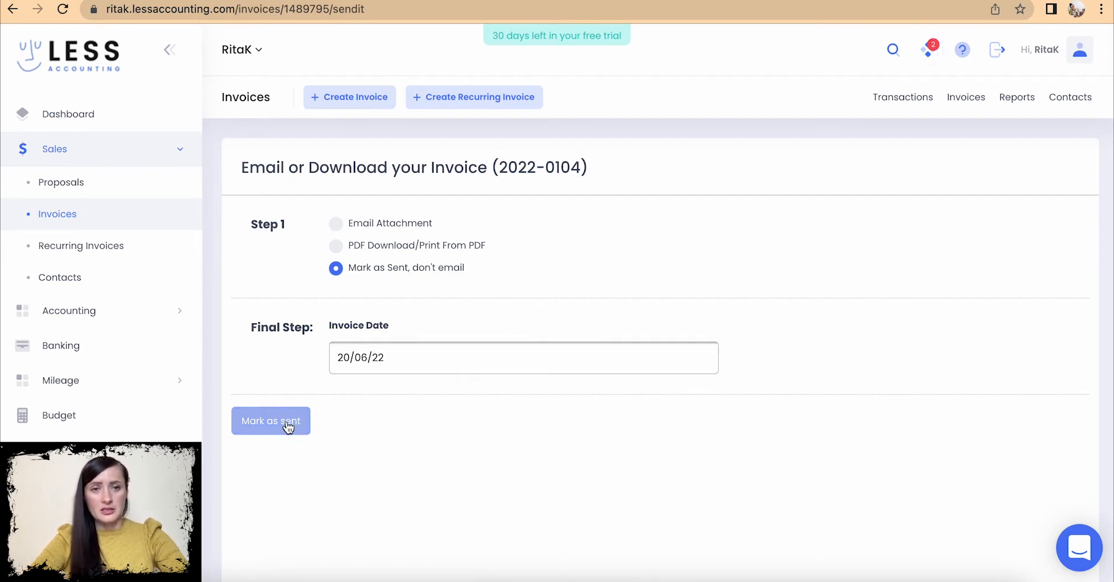
pyautogui.click(61, 216)
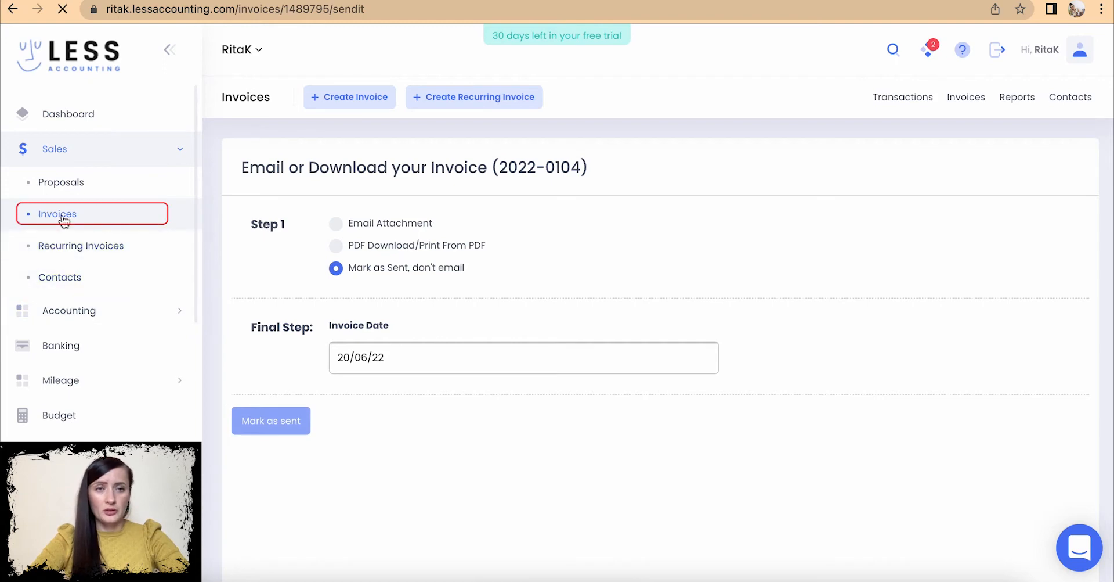
# - Confirm 2022-0104 is listed unpaid at £225.00, then open the Proposals list
pyautogui.scroll(-2, 648, 413)
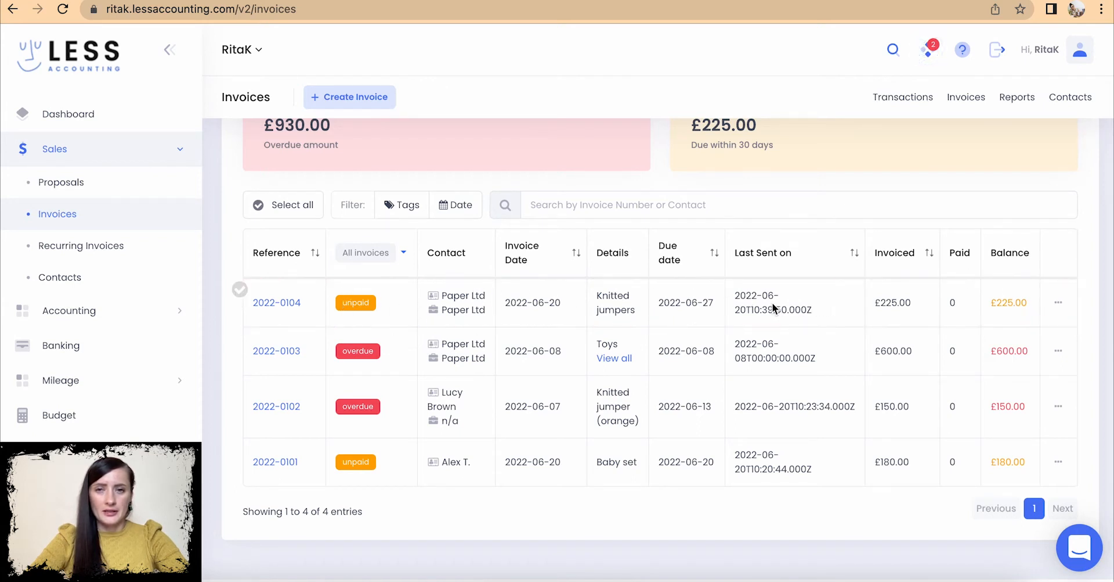
pyautogui.click(1060, 302)
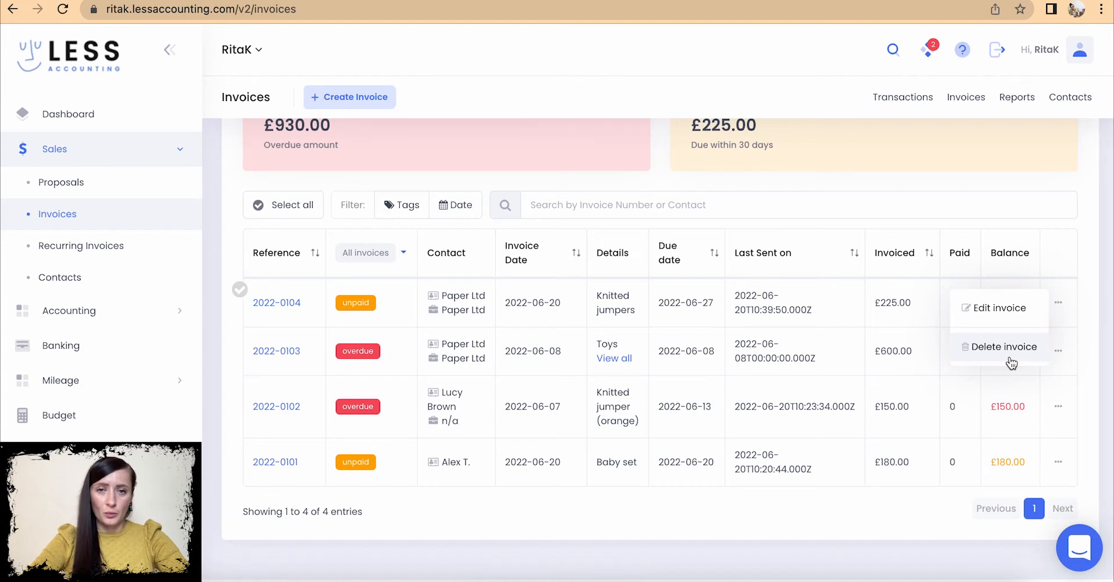
pyautogui.click(860, 180)
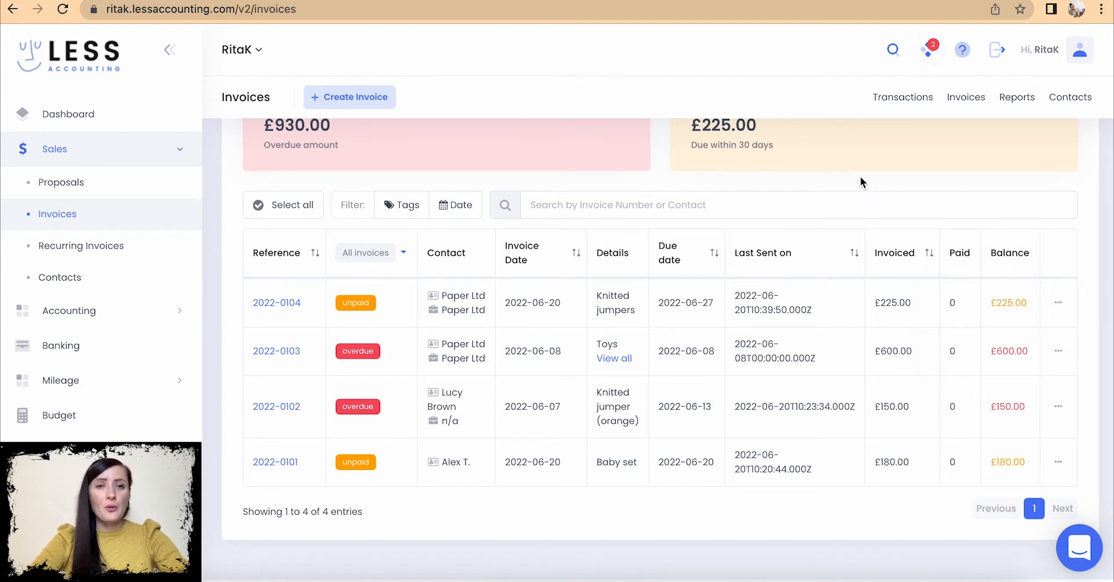
pyautogui.scroll(2, 860, 180)
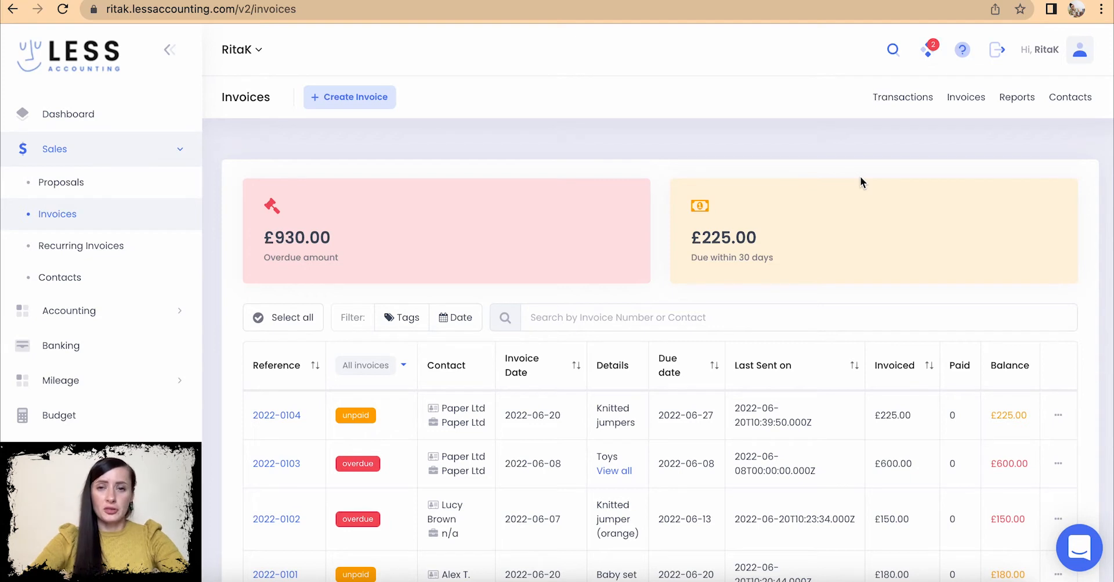
pyautogui.click(57, 183)
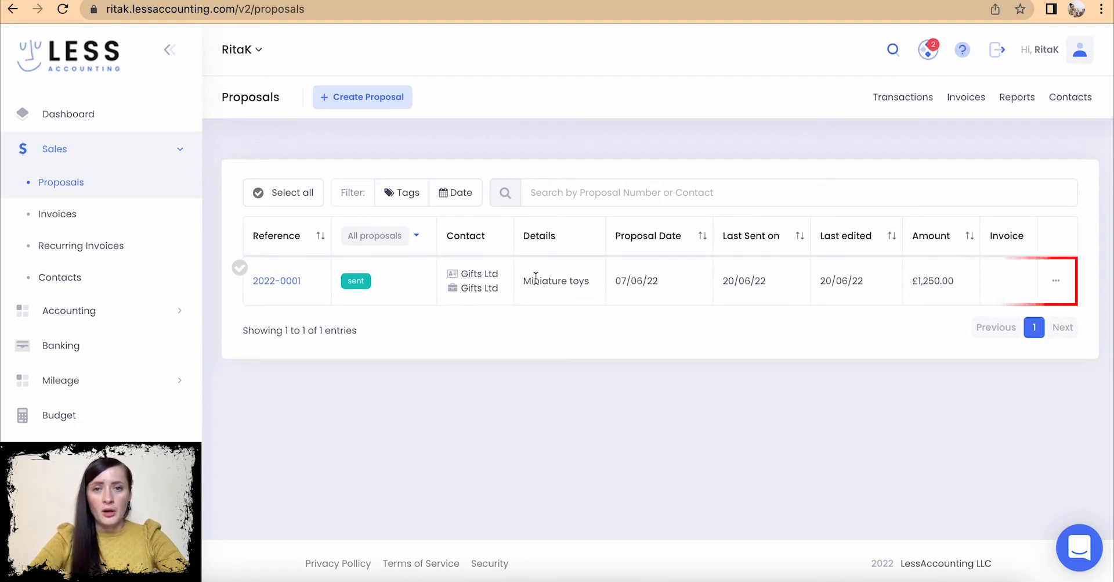
# - Open proposal 2022-0001, review its History, and convert it into draft invoice 2022-0105
pyautogui.click(278, 281)
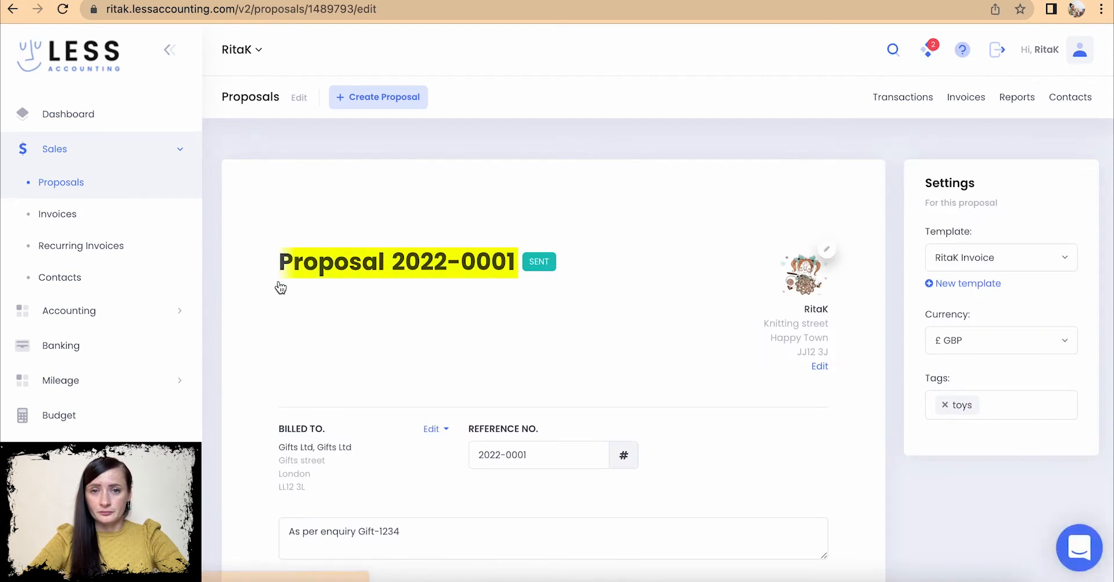
pyautogui.scroll(-10, 673, 313)
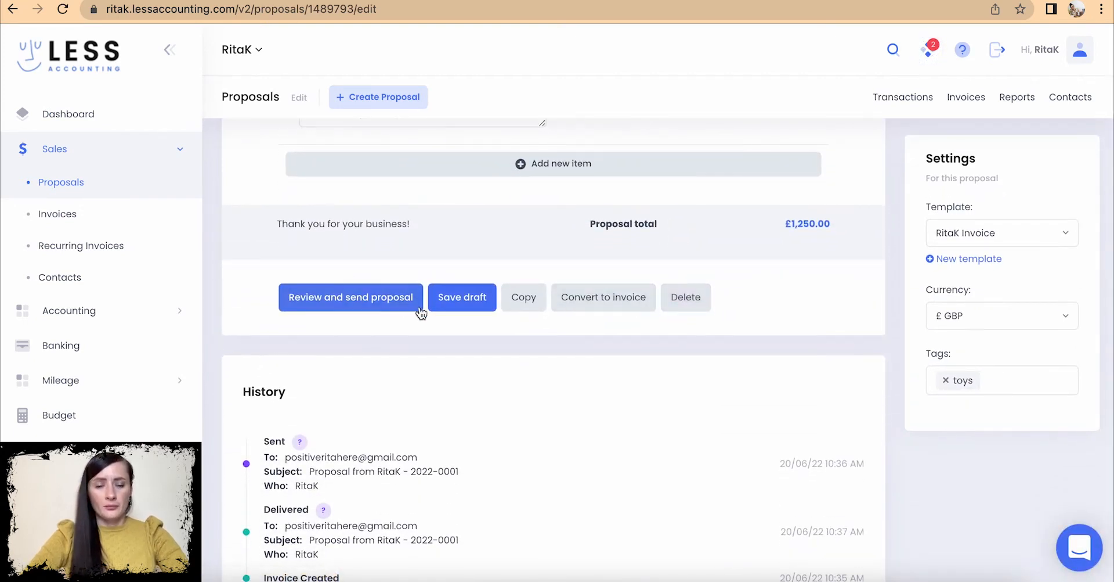
pyautogui.scroll(2, 492, 311)
pyautogui.scroll(-3, 492, 305)
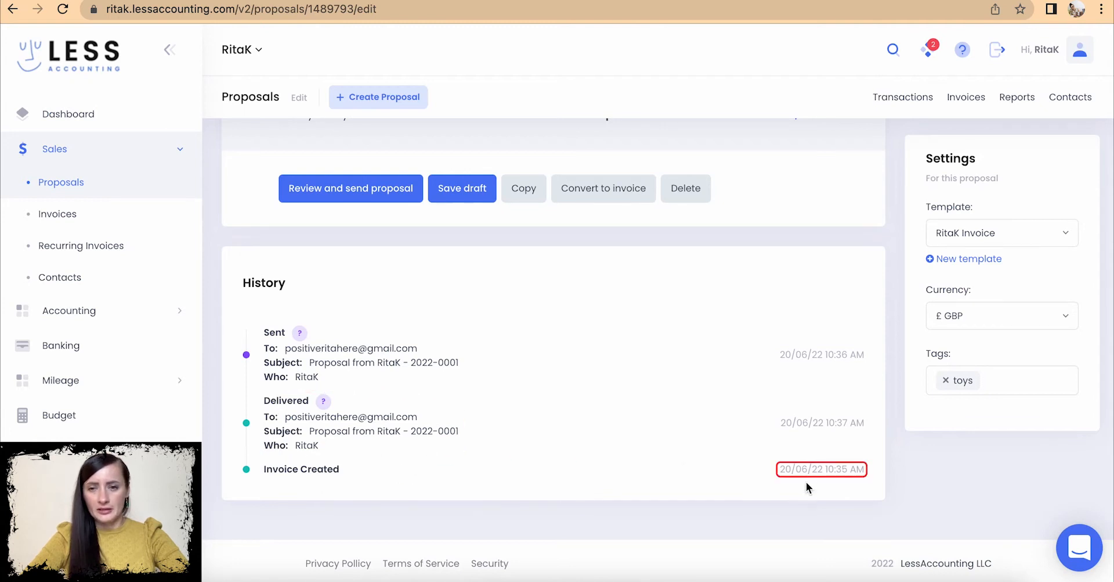
pyautogui.scroll(3, 560, 396)
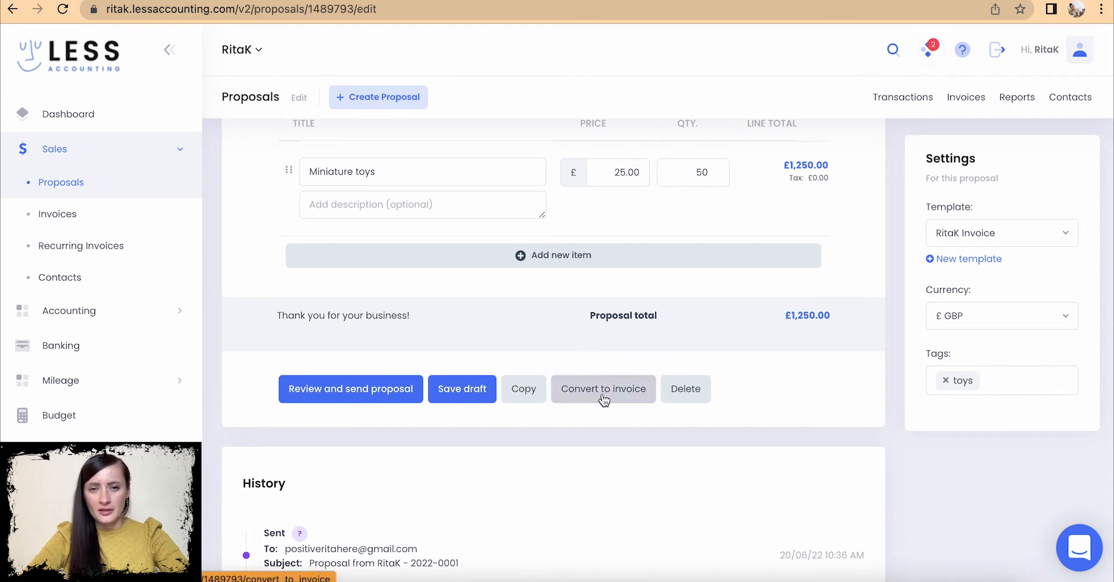
pyautogui.click(598, 397)
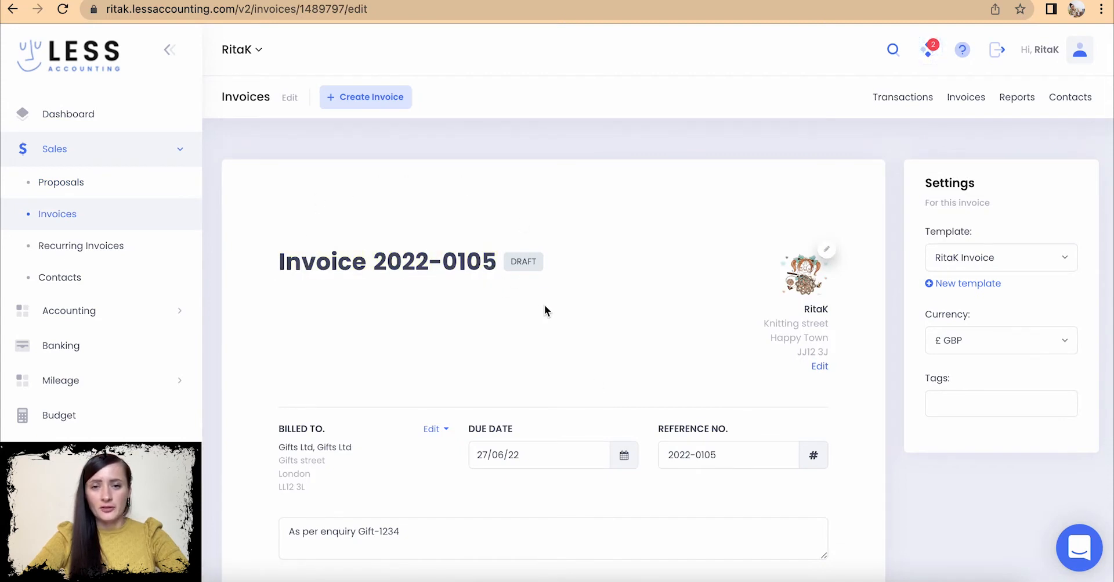
# - Set invoice 2022-0105's due date to 13/06/22 and proceed to review and send it
pyautogui.scroll(-1, 544, 304)
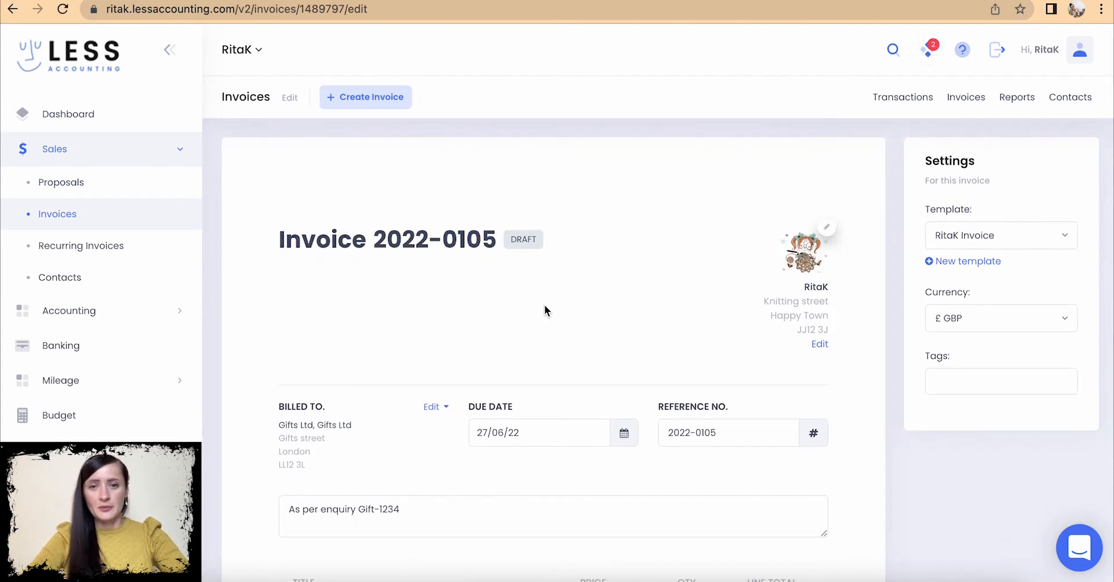
pyautogui.scroll(-5, 545, 304)
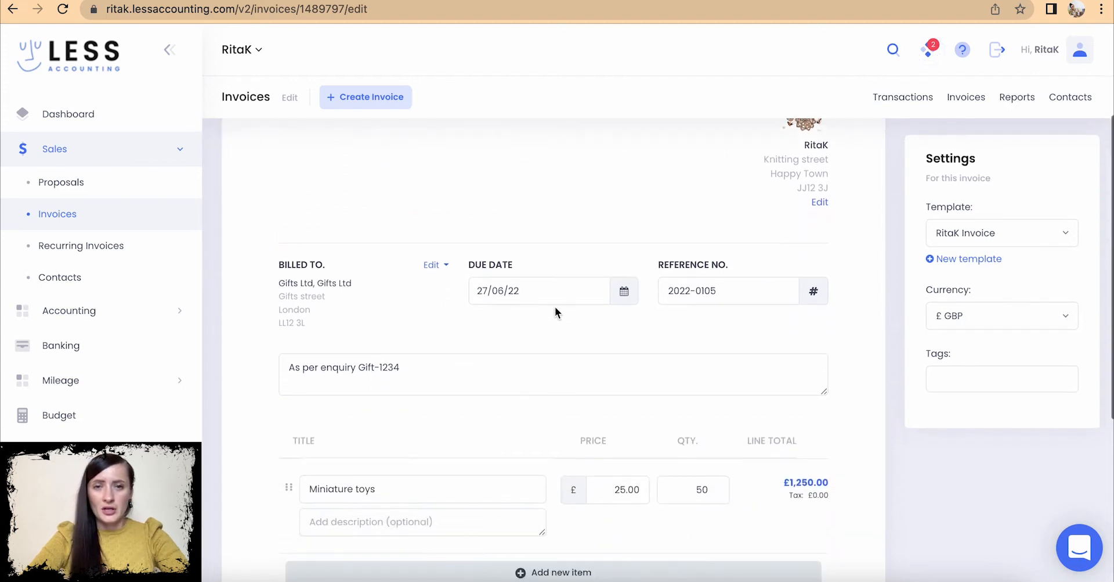
pyautogui.click(625, 293)
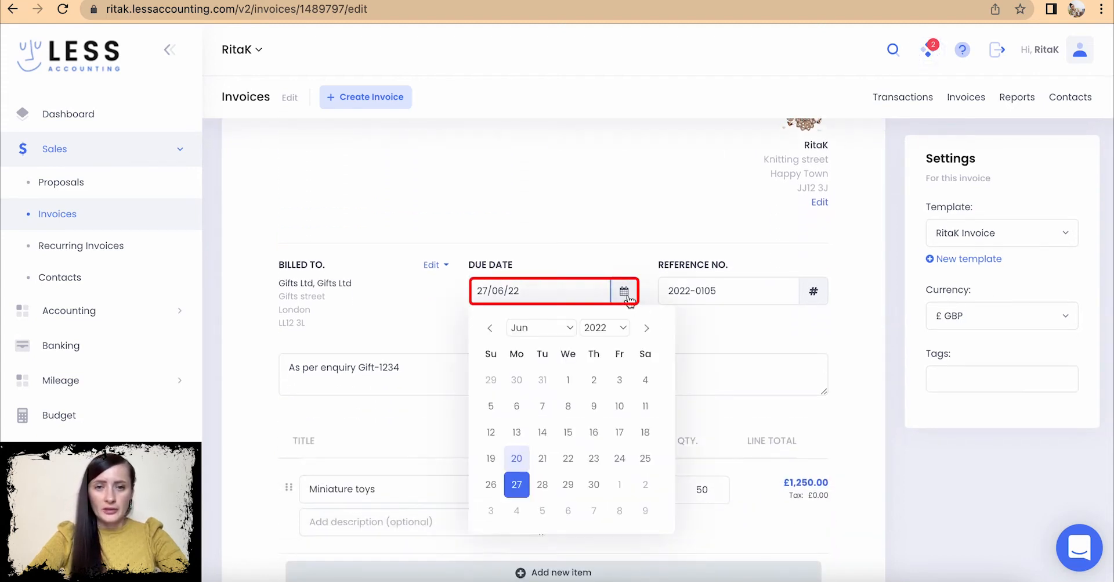
pyautogui.click(517, 432)
pyautogui.scroll(-5, 522, 435)
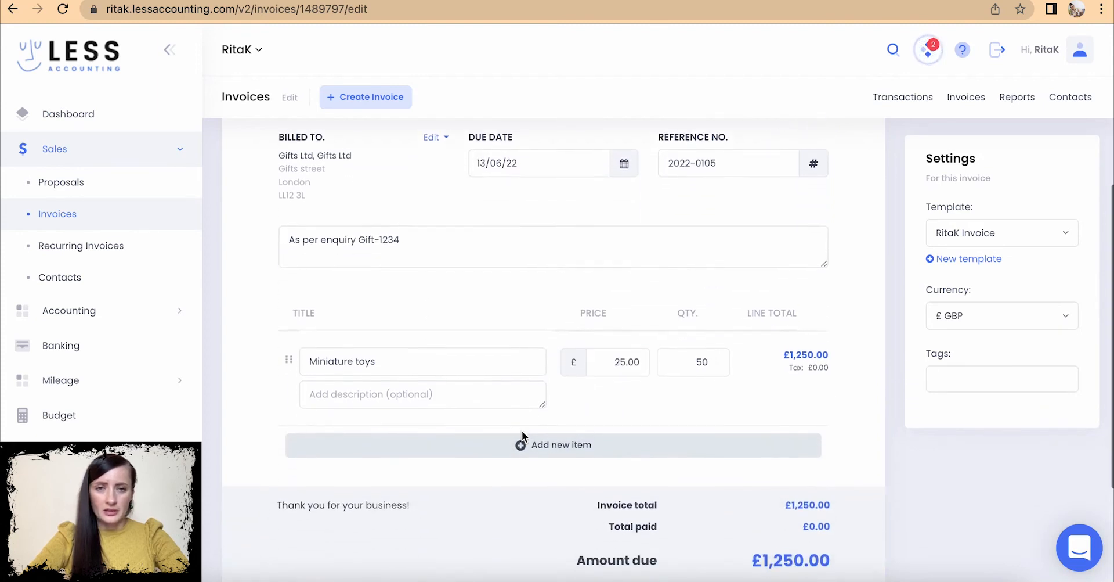
pyautogui.scroll(-3, 522, 431)
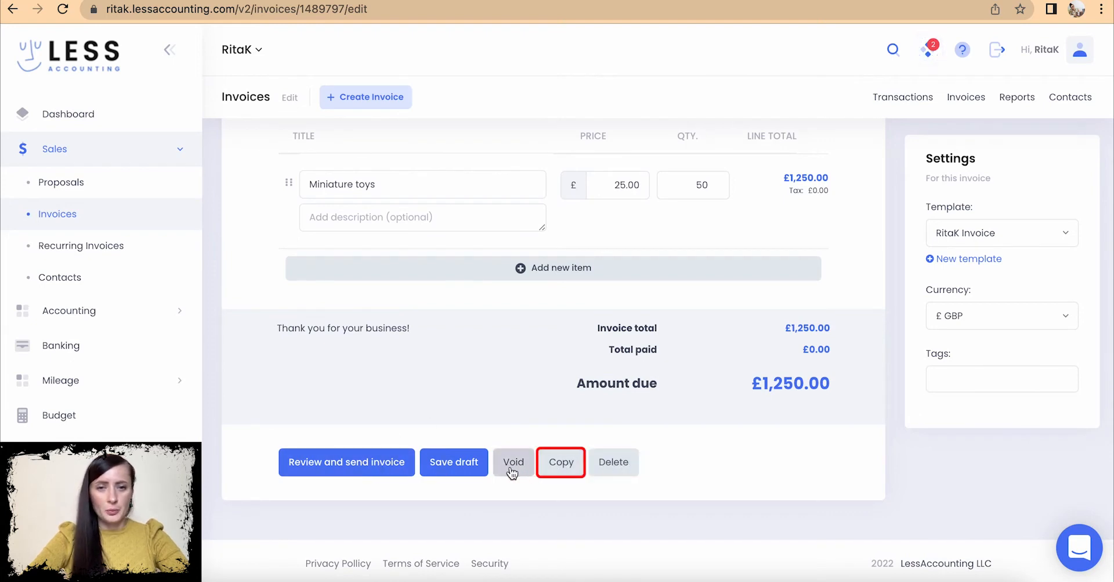
pyautogui.click(338, 470)
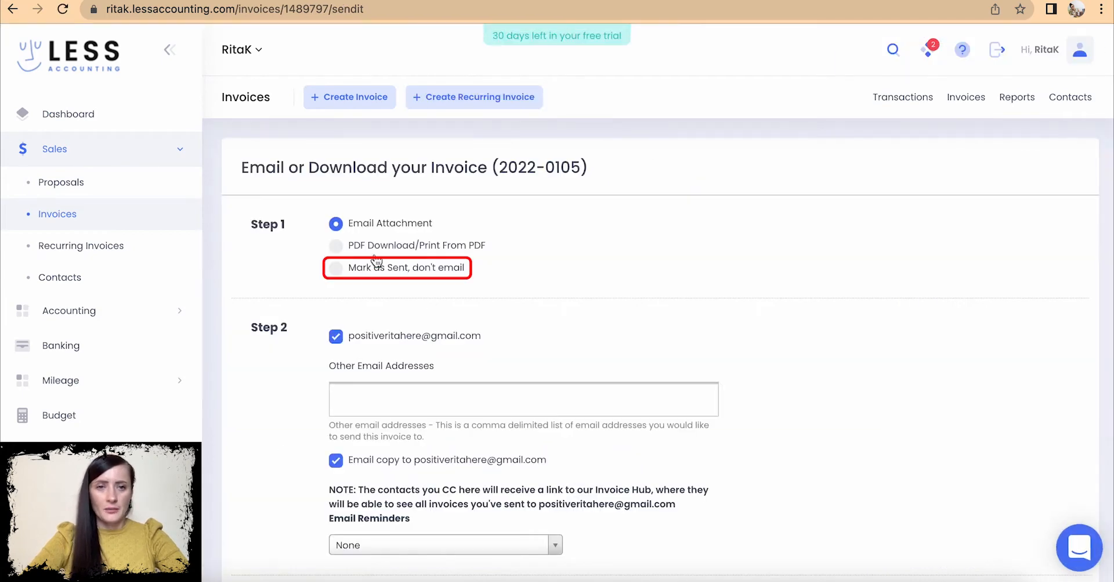
# - Mark invoice 2022-0105 as sent without emailing, with invoice date 13/06/22
pyautogui.click(339, 268)
pyautogui.scroll(-2, 344, 268)
pyautogui.click(344, 268)
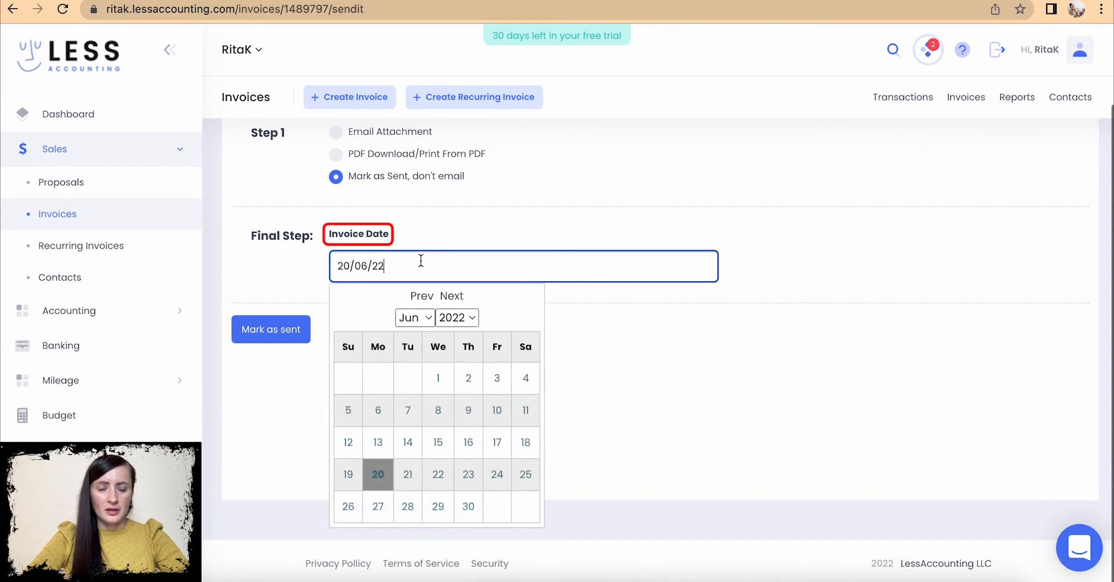
pyautogui.click(375, 442)
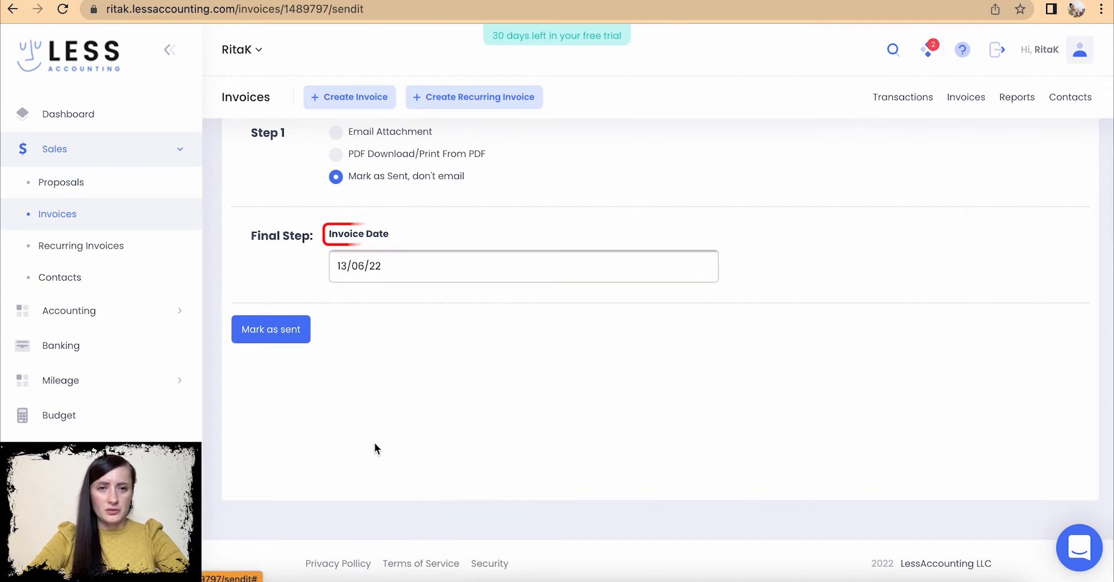
pyautogui.click(260, 336)
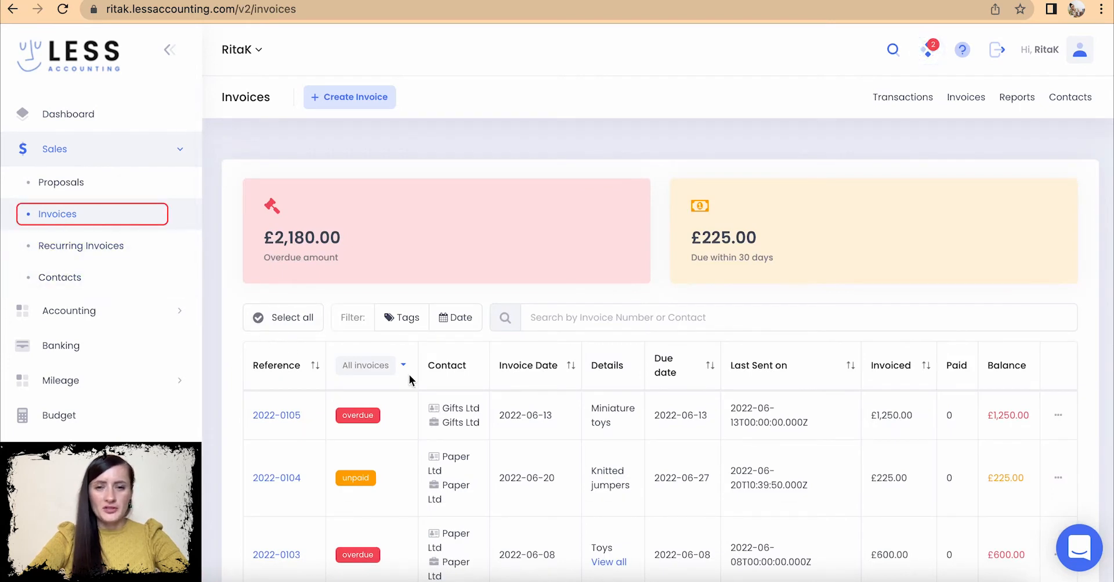
# - Look over invoice 2022-0105, then return to the Proposals list
pyautogui.scroll(-3, 409, 374)
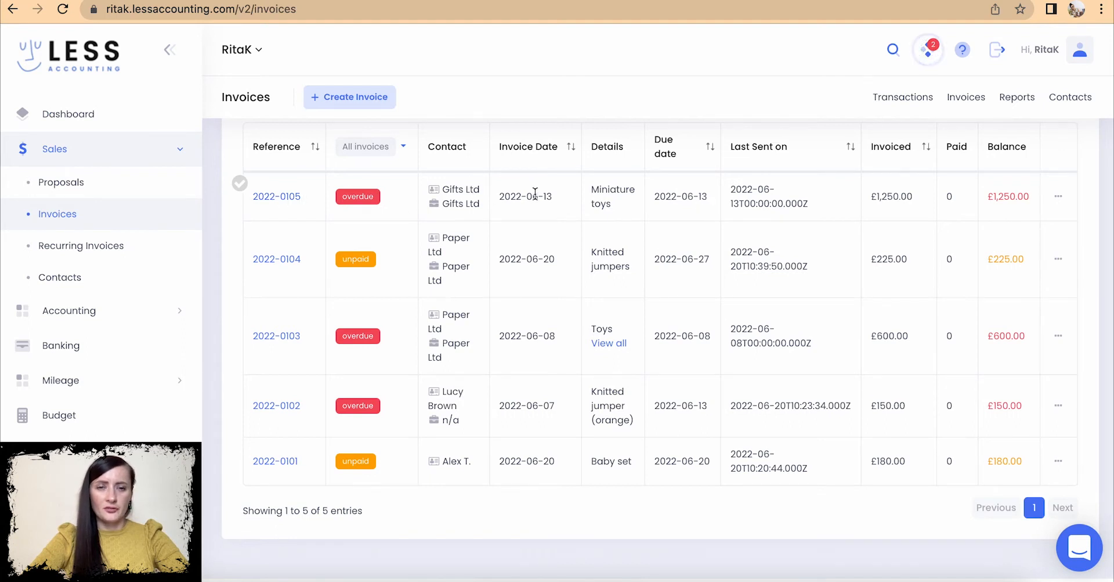
pyautogui.click(270, 200)
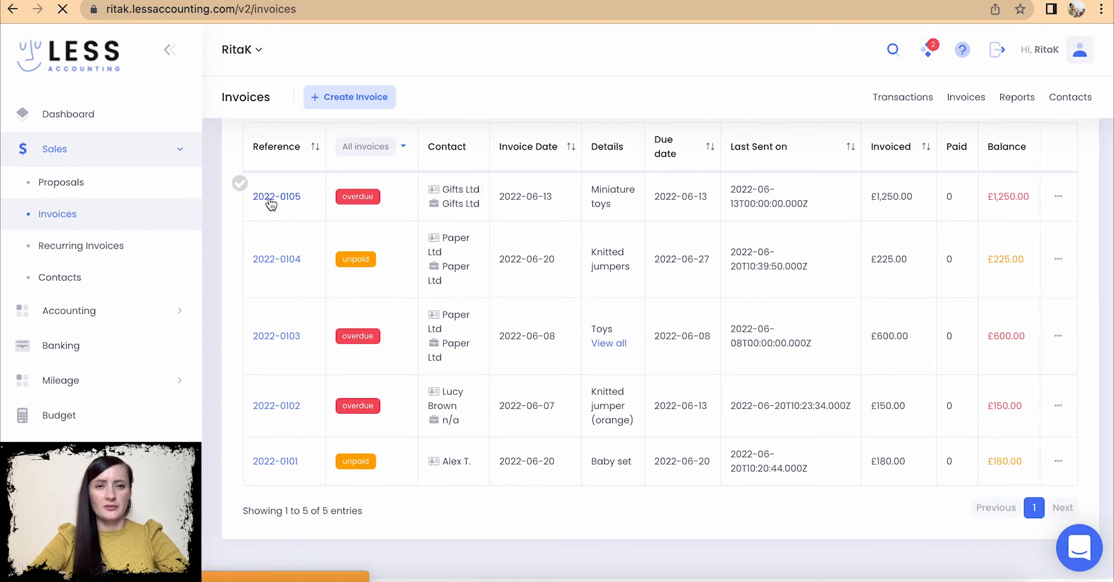
pyautogui.scroll(-10, 587, 295)
pyautogui.scroll(-2, 586, 294)
pyautogui.scroll(10, 586, 295)
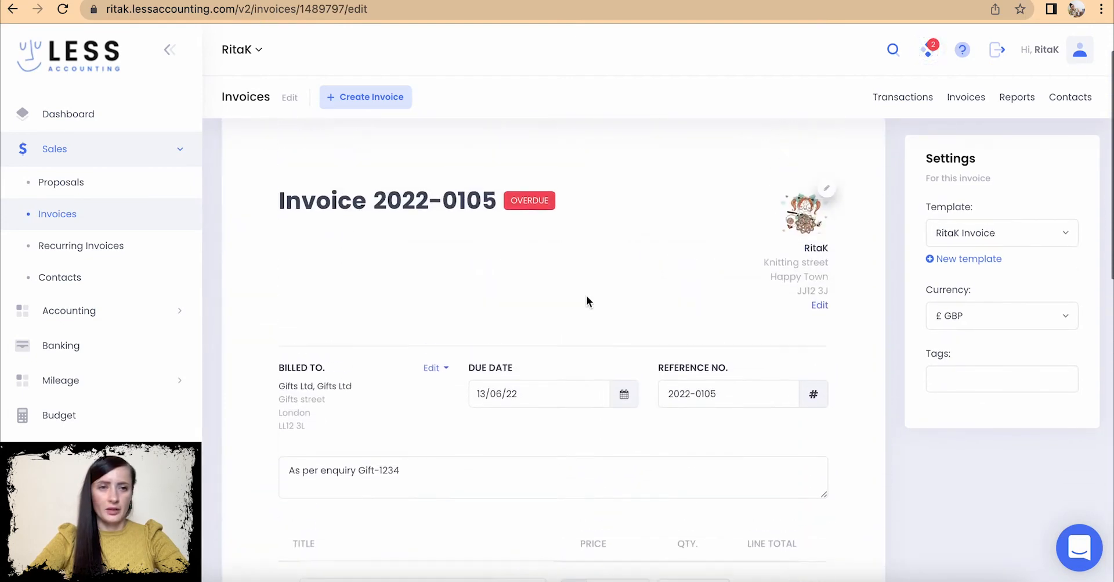
pyautogui.click(70, 186)
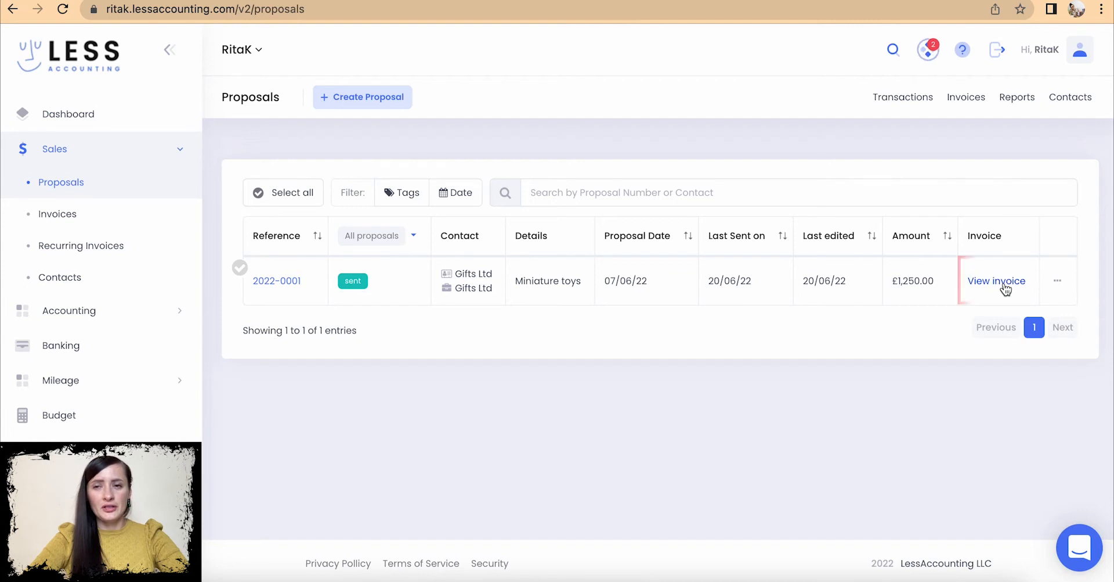
# - Follow proposal 2022-0001's invoice link to invoice 2022-0105, leaving its actions menu unused
pyautogui.click(1057, 282)
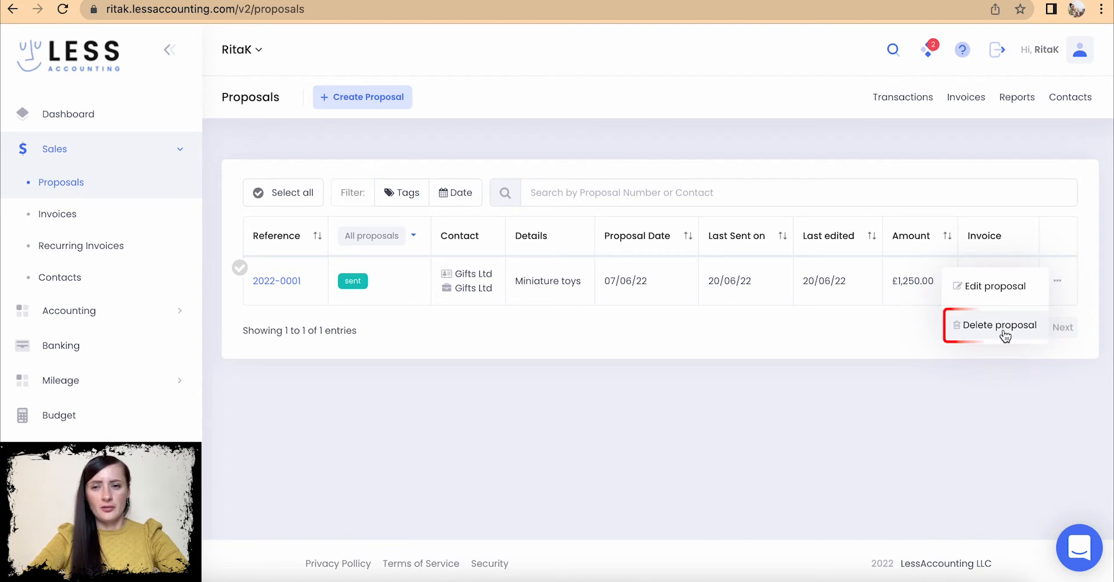
pyautogui.click(837, 318)
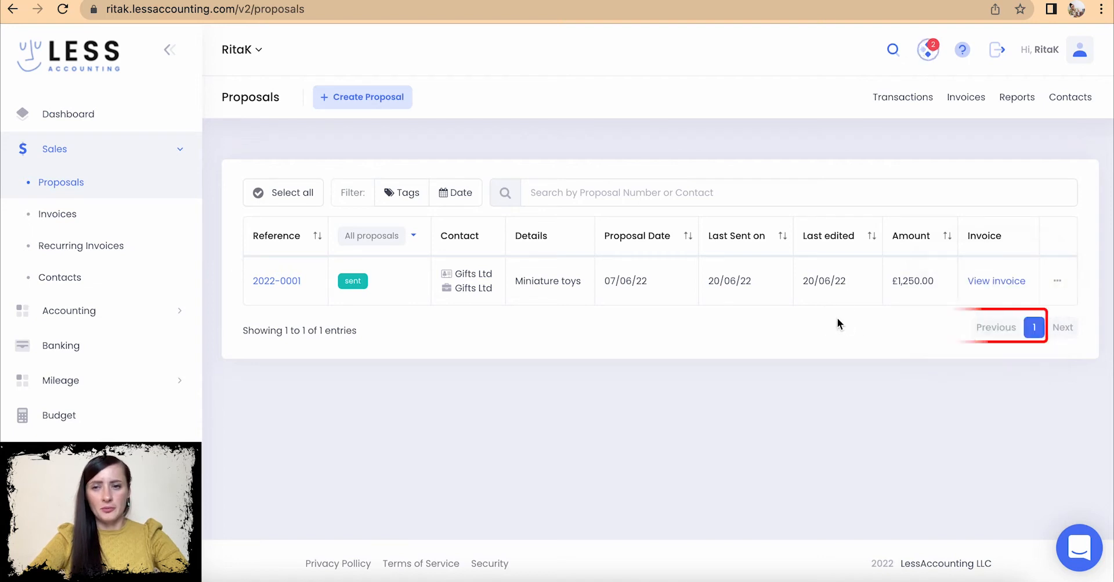
pyautogui.click(988, 284)
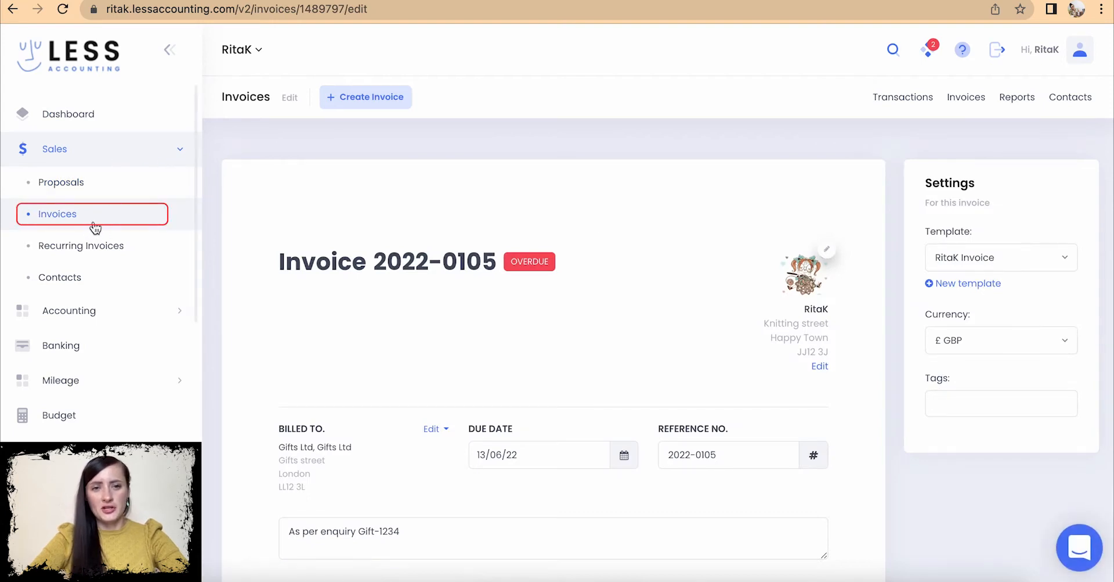
# - Scroll through invoice 2022-0105, then go to the empty Recurring Invoices page under Sales
pyautogui.scroll(-3, 557, 334)
pyautogui.scroll(-2, 557, 334)
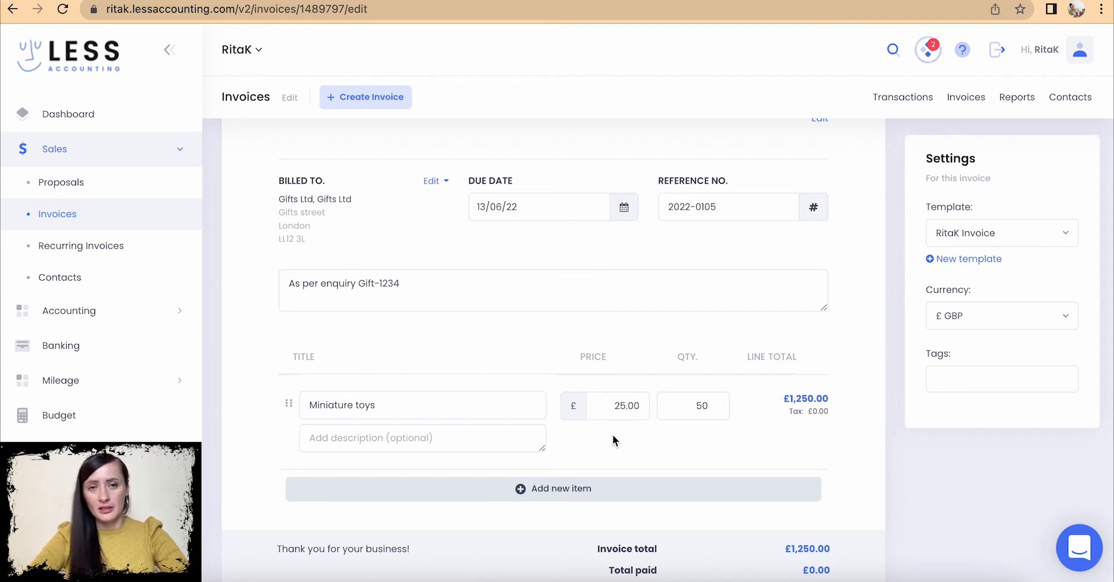
pyautogui.click(57, 249)
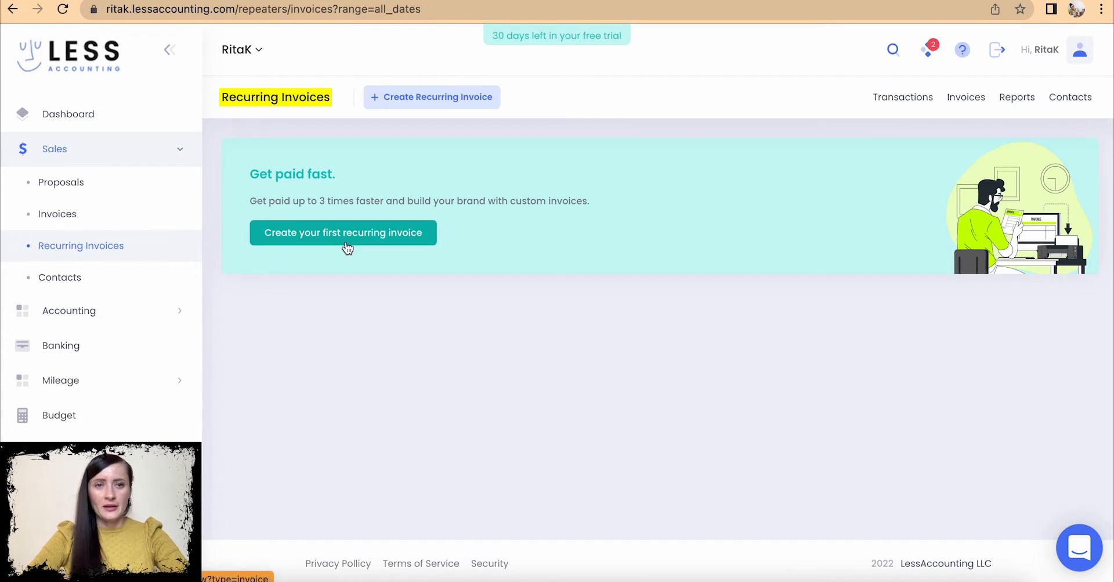
# - Start the first recurring invoice with its Next on date set to 01/07/22
pyautogui.click(399, 104)
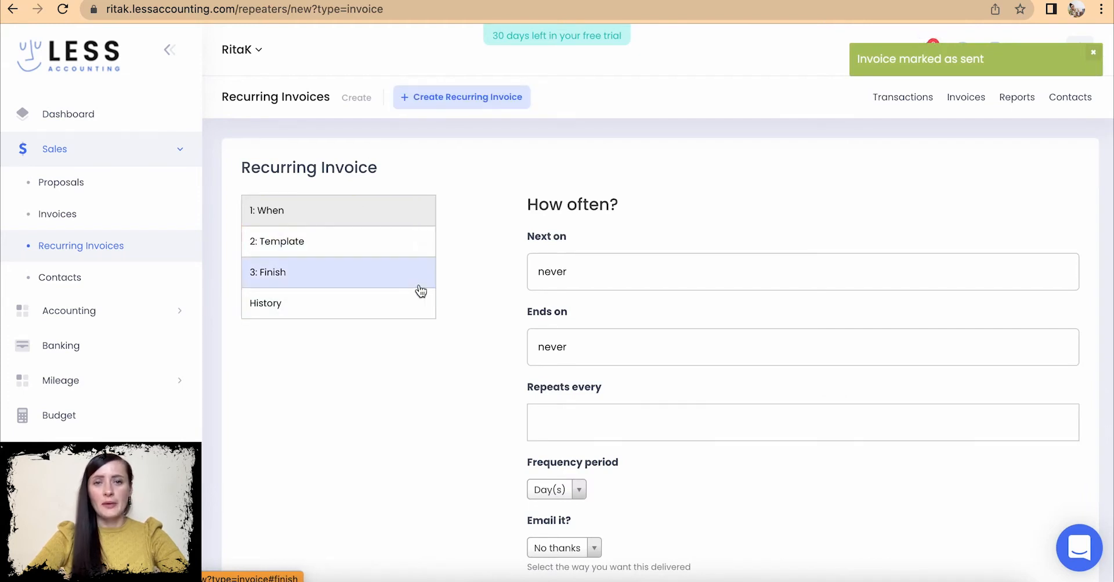
pyautogui.scroll(-3, 468, 275)
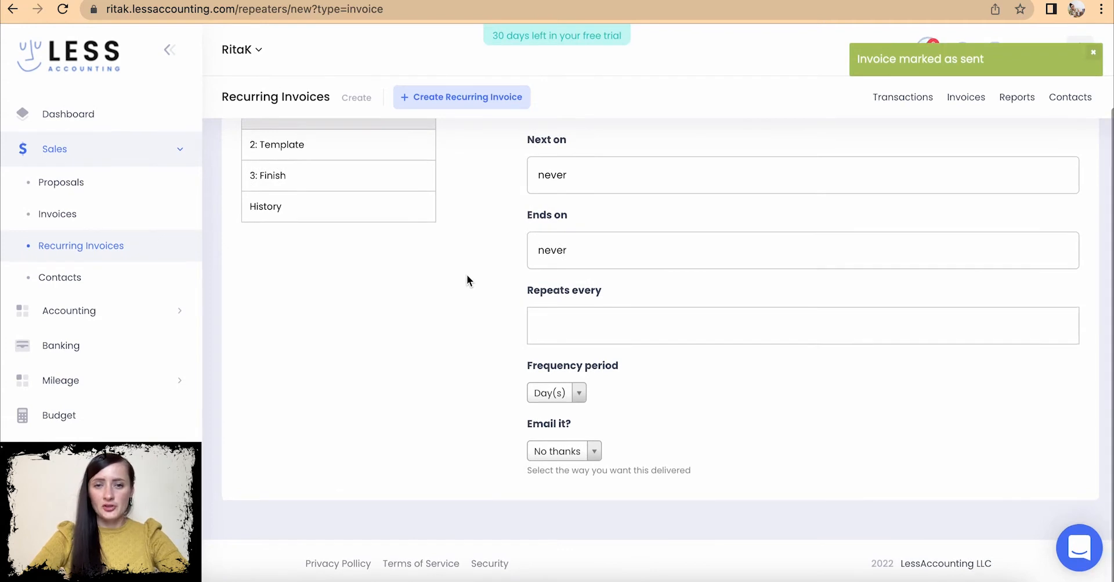
pyautogui.scroll(3, 467, 280)
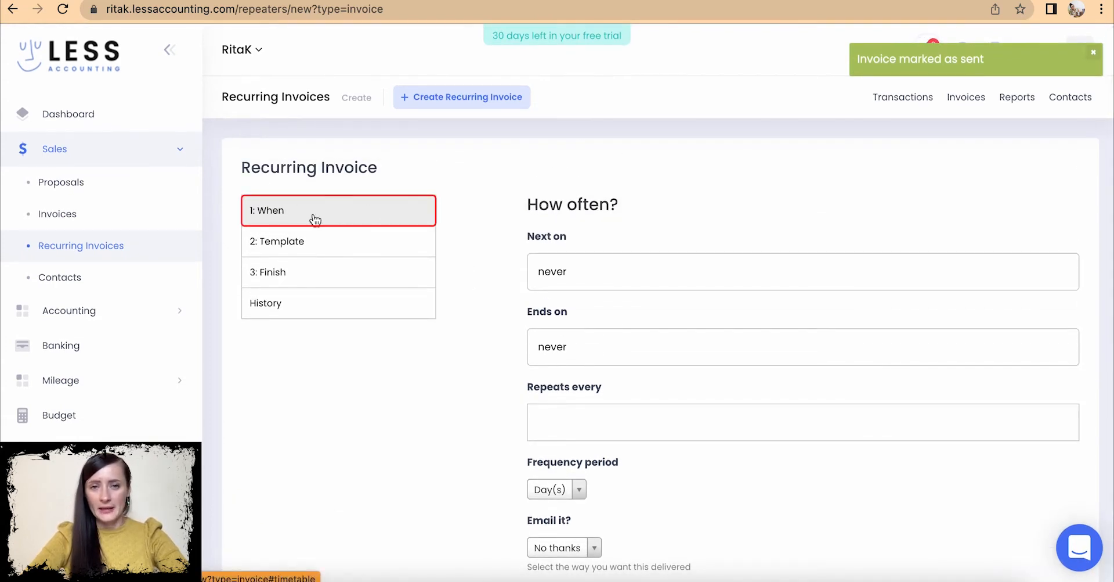
pyautogui.scroll(-1, 657, 306)
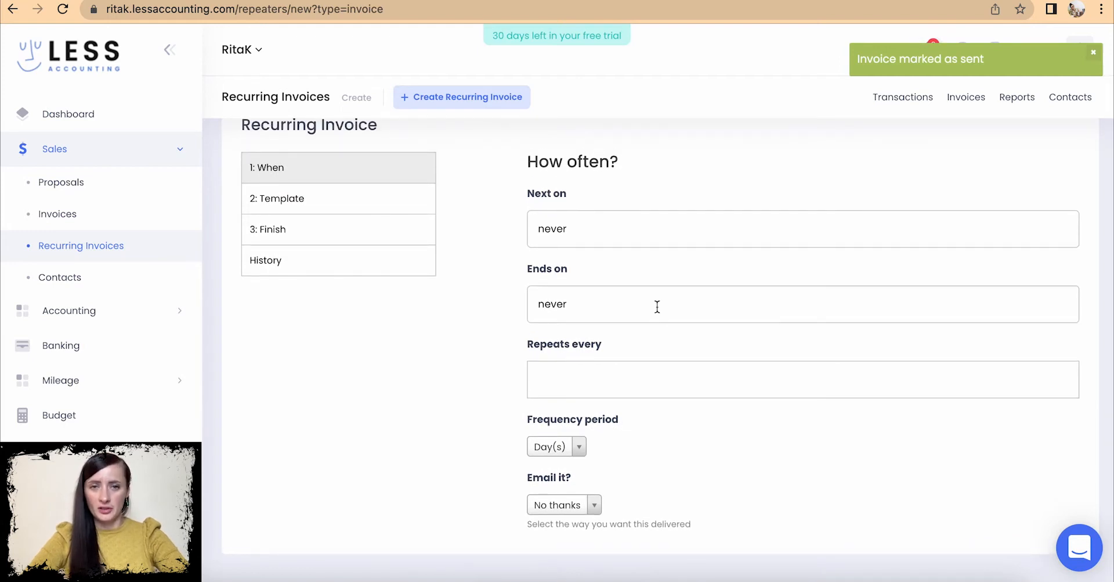
pyautogui.click(587, 228)
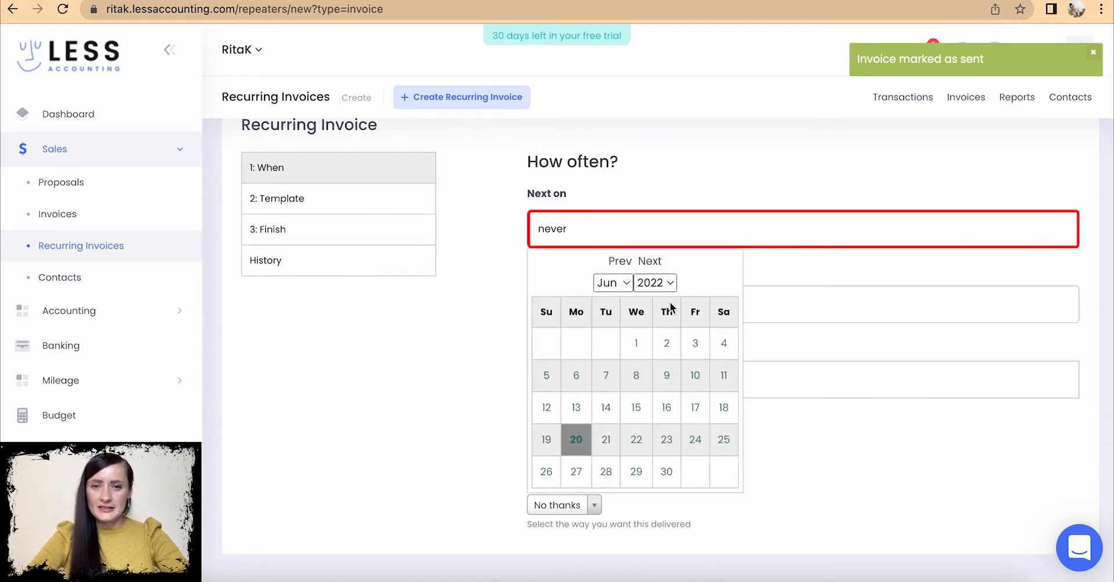
pyautogui.click(627, 285)
pyautogui.click(613, 301)
pyautogui.click(691, 355)
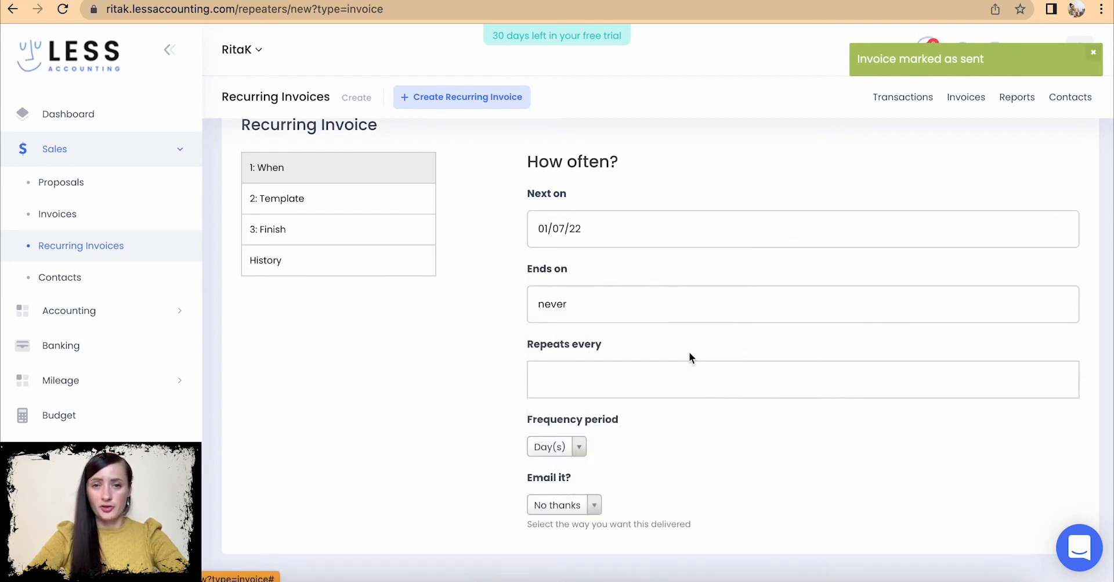
# - Set the recurring invoice's Ends on date to 31/12/22
pyautogui.click(601, 308)
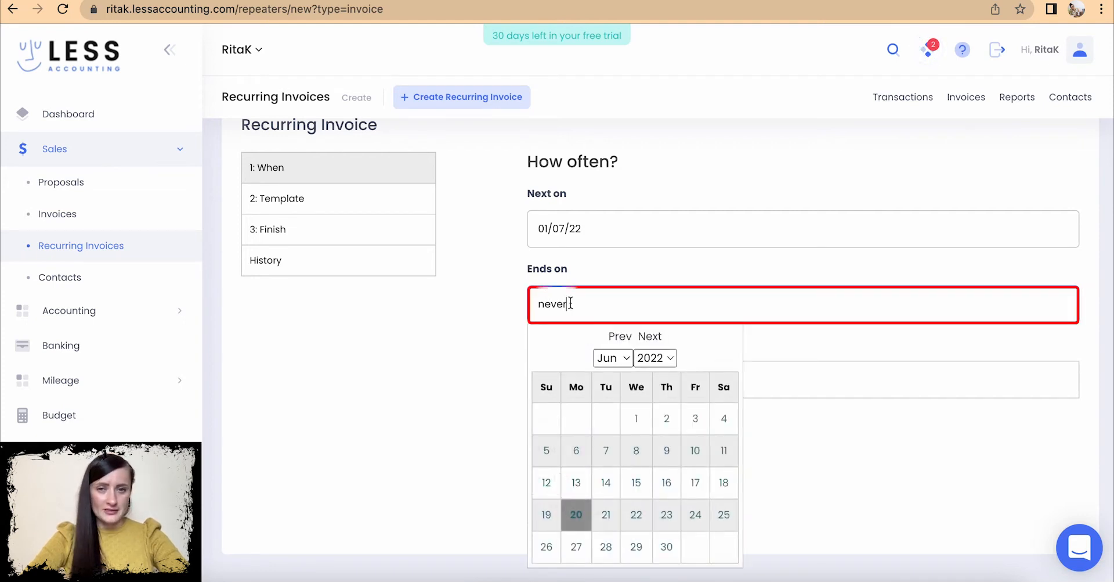
pyautogui.click(629, 358)
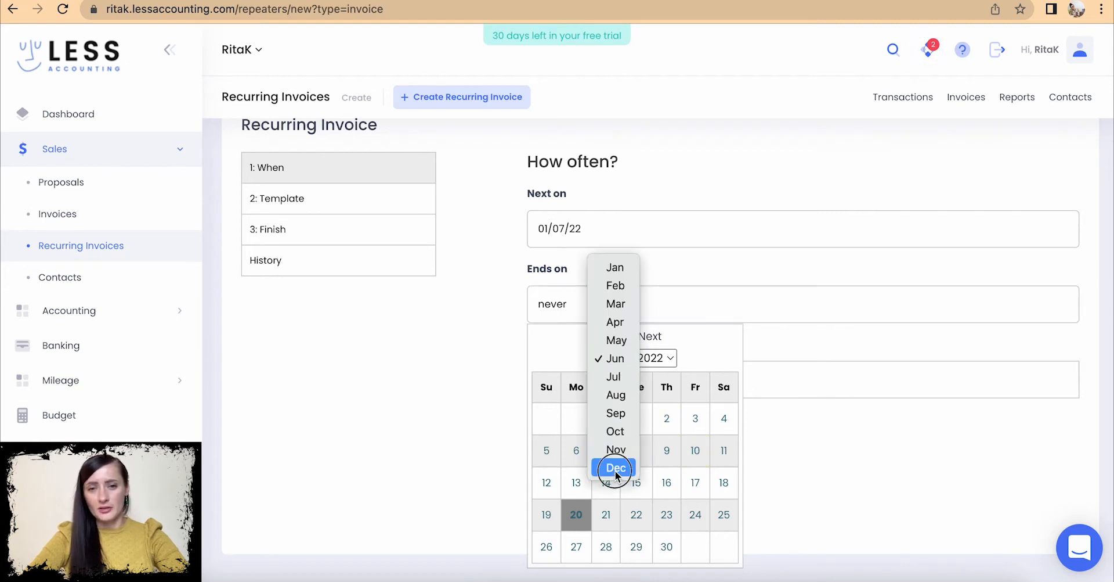
pyautogui.click(615, 469)
pyautogui.scroll(-1, 615, 472)
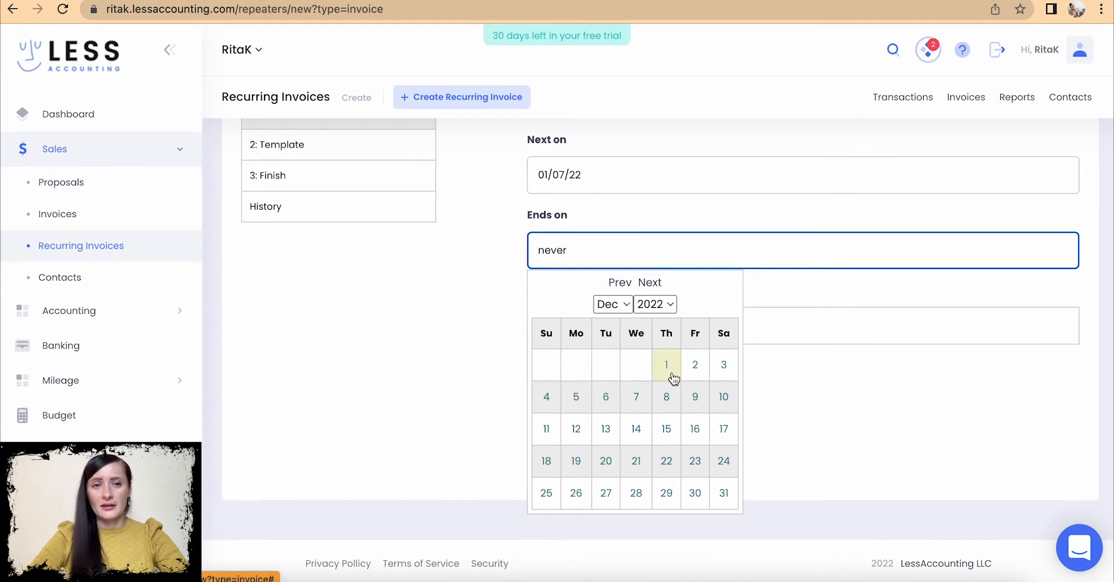
pyautogui.click(725, 494)
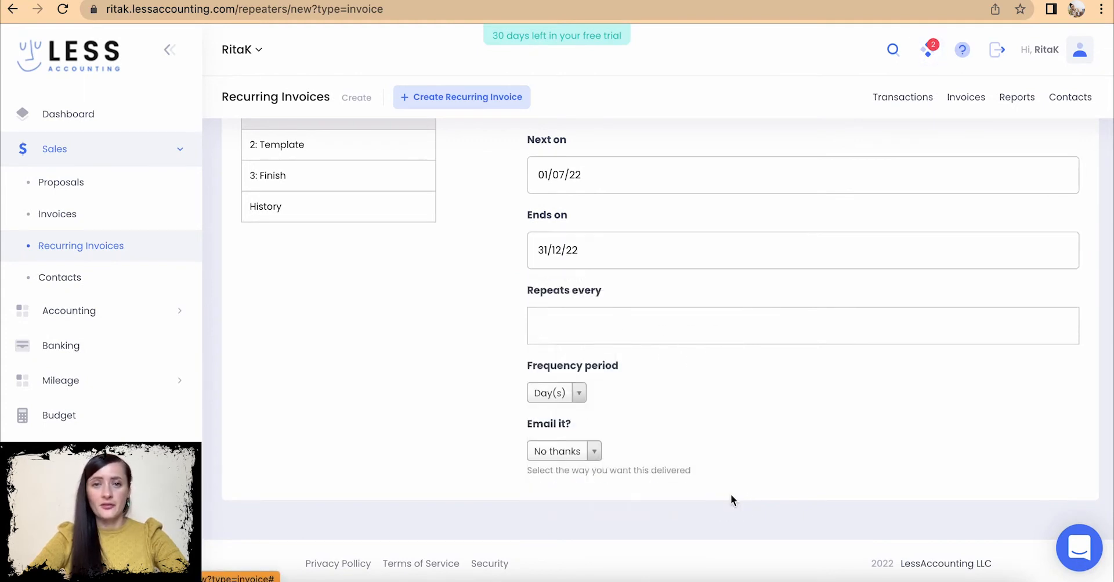
# - Bring up the Repeats every field and its Frequency period options
pyautogui.click(575, 329)
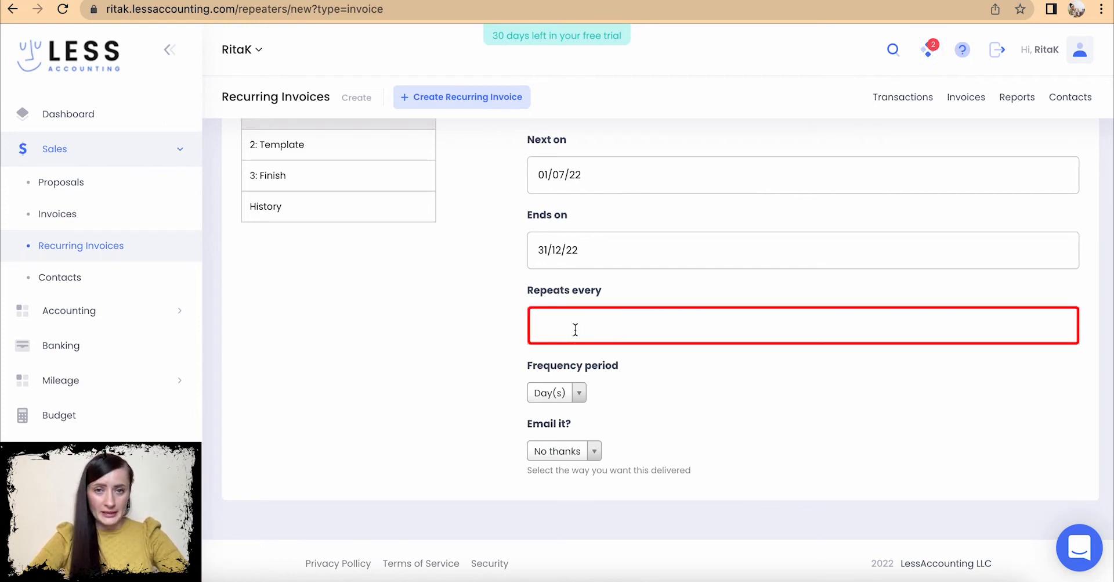
pyautogui.click(575, 329)
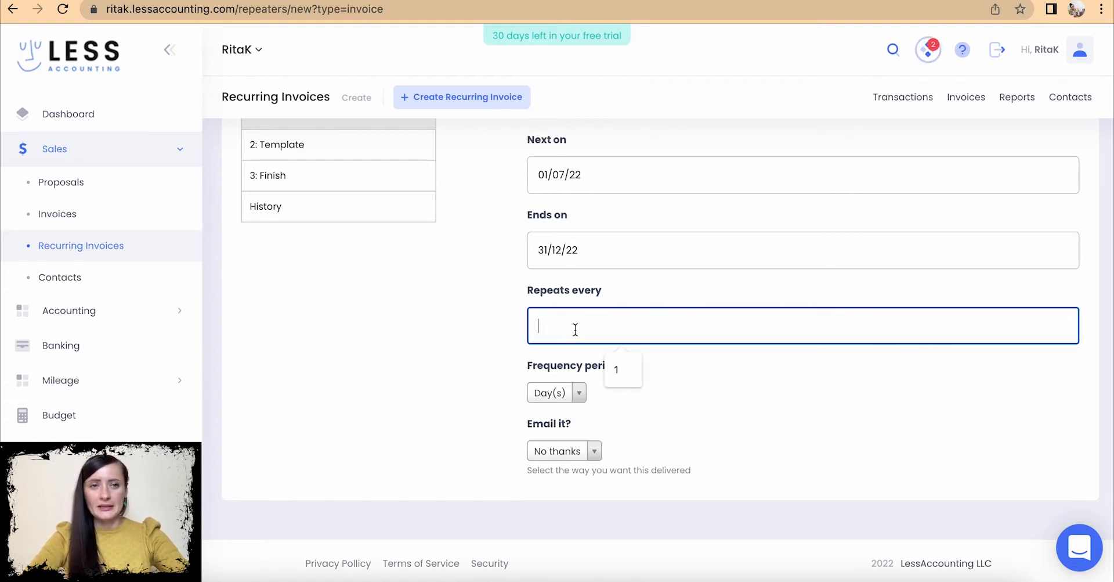
pyautogui.click(580, 393)
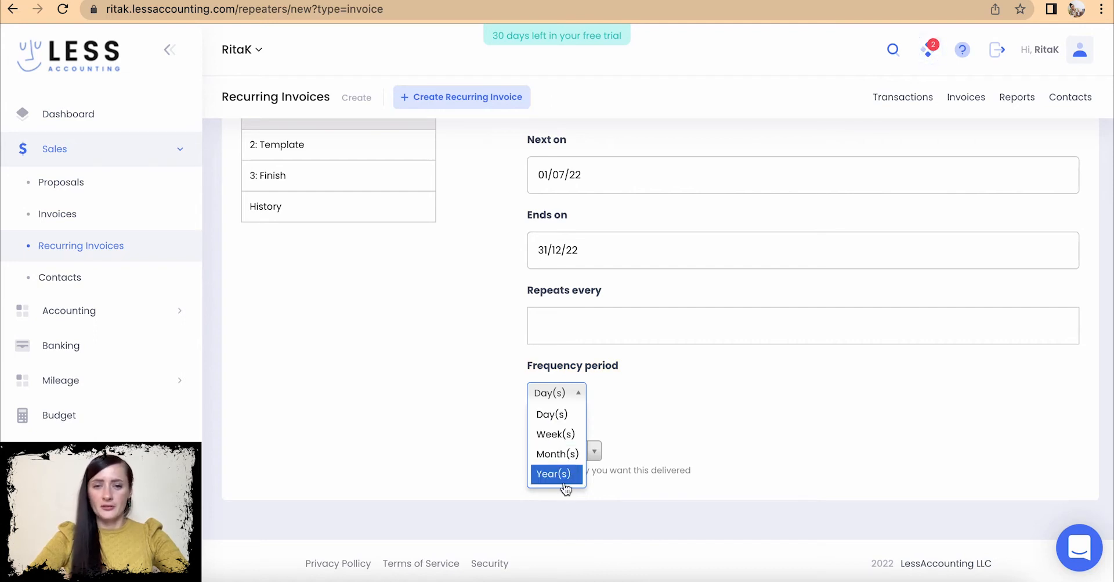
# - Make the recurring invoice repeat every 1 Month(s)
pyautogui.click(557, 454)
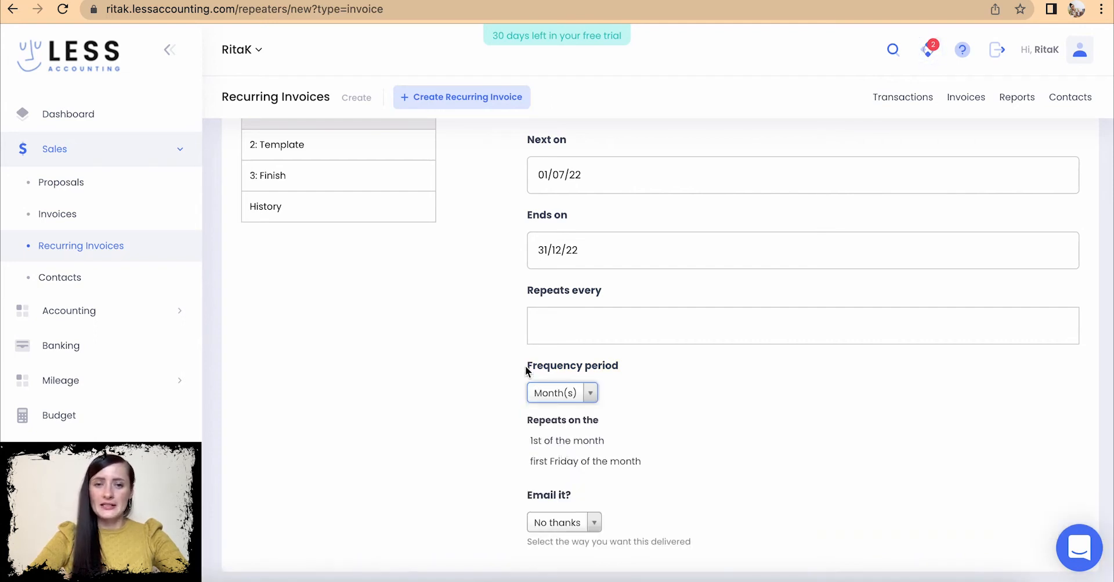
pyautogui.click(563, 321)
pyautogui.write('1')
pyautogui.click(632, 390)
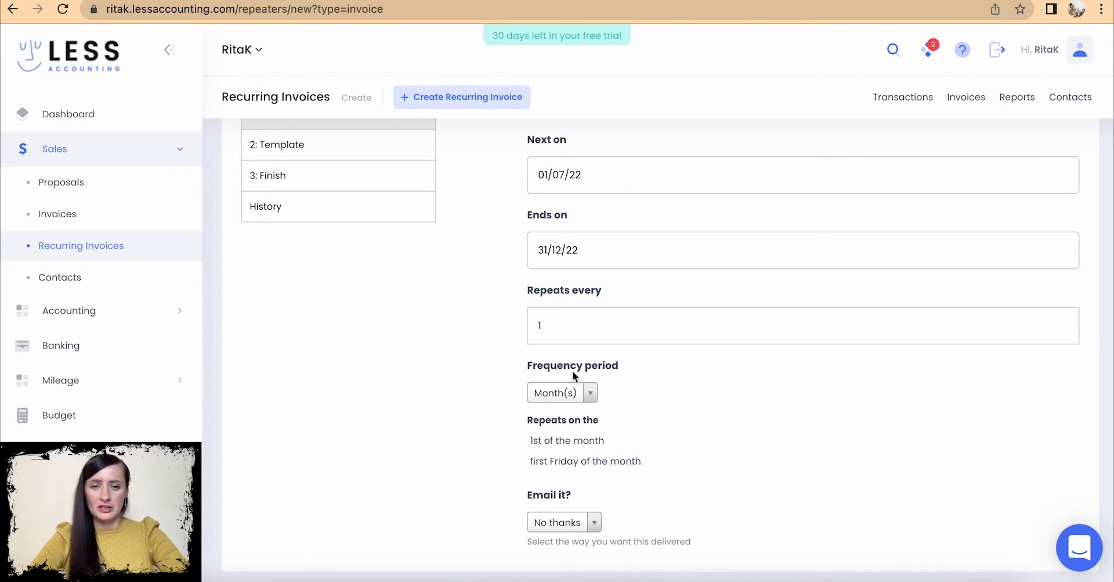
# - Review the repeat interval and repeat-on-day options of the monthly schedule
pyautogui.click(545, 323)
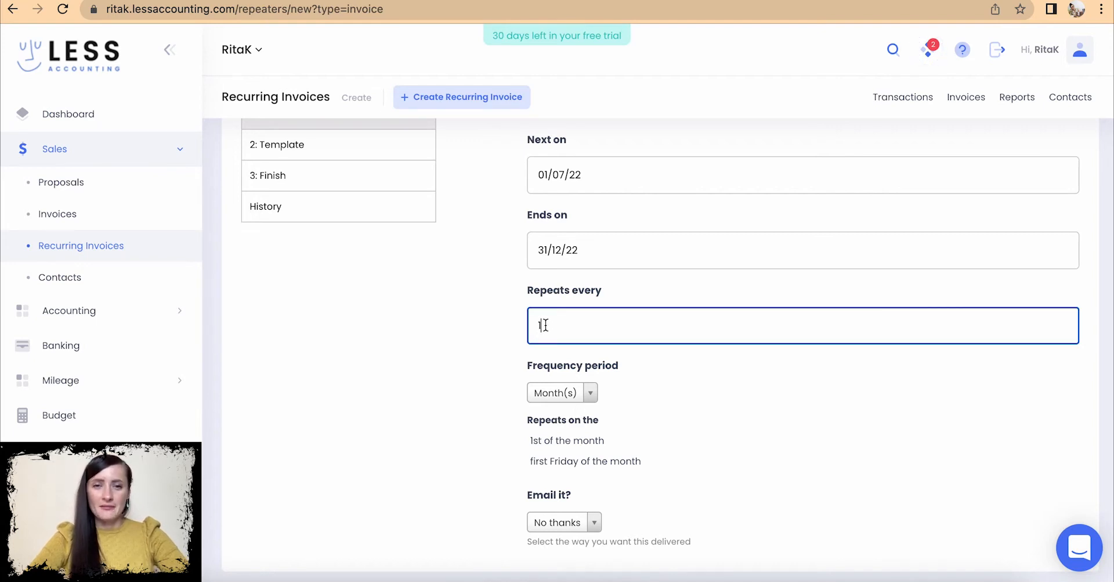
pyautogui.moveTo(520, 426); pyautogui.dragTo(656, 468)
pyautogui.click(656, 462)
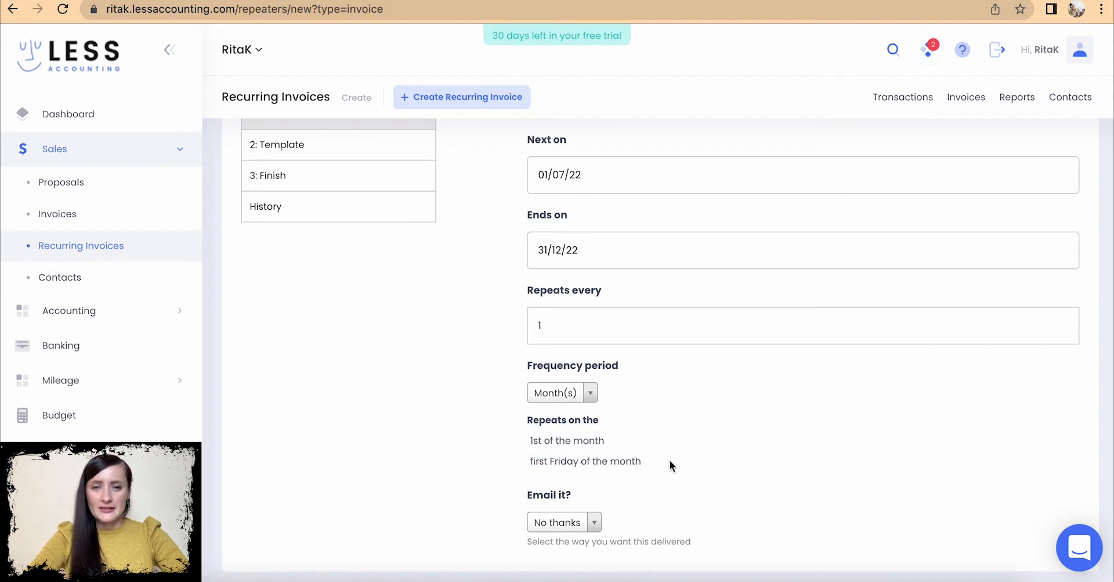
pyautogui.scroll(-2, 670, 460)
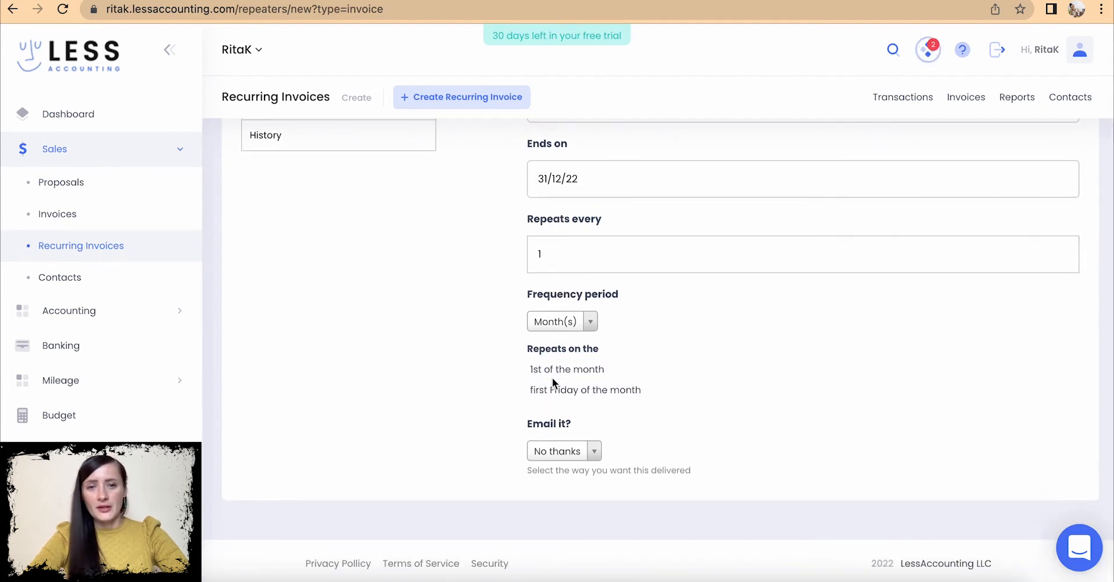
pyautogui.scroll(2, 602, 281)
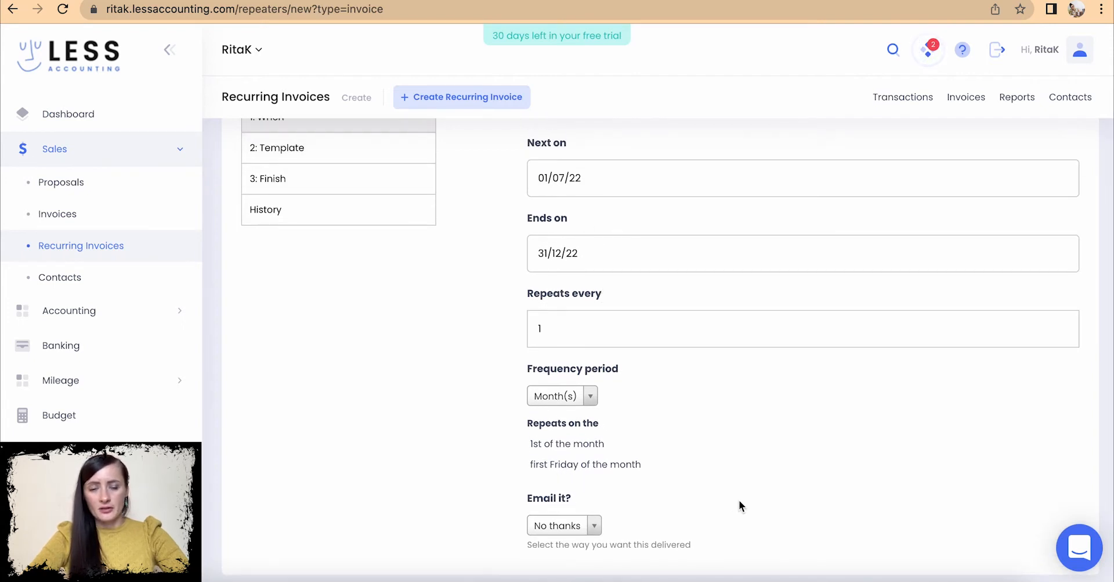
pyautogui.scroll(-2, 740, 499)
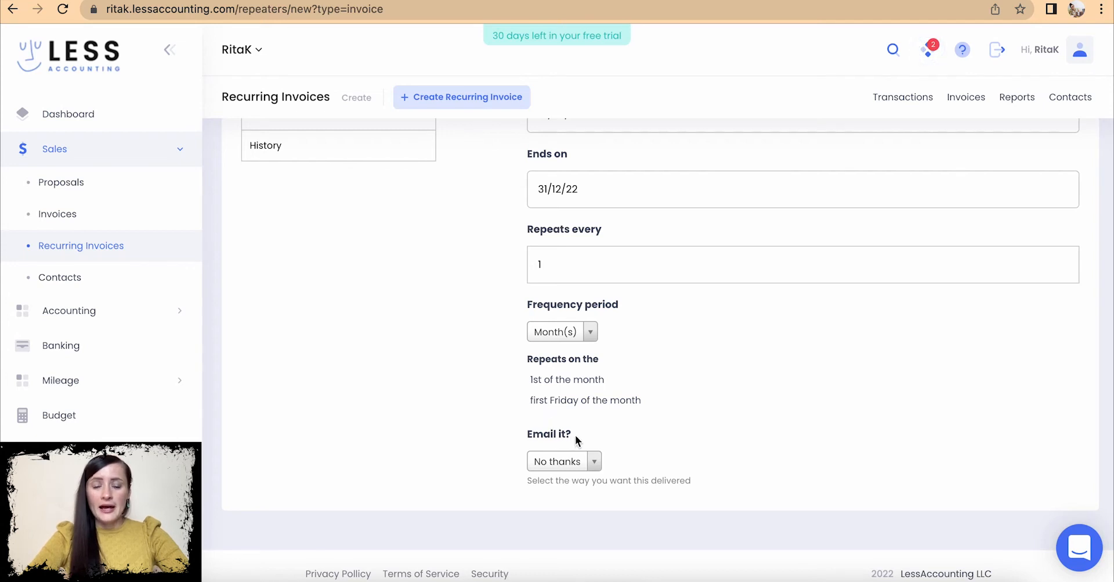
pyautogui.scroll(-1, 575, 434)
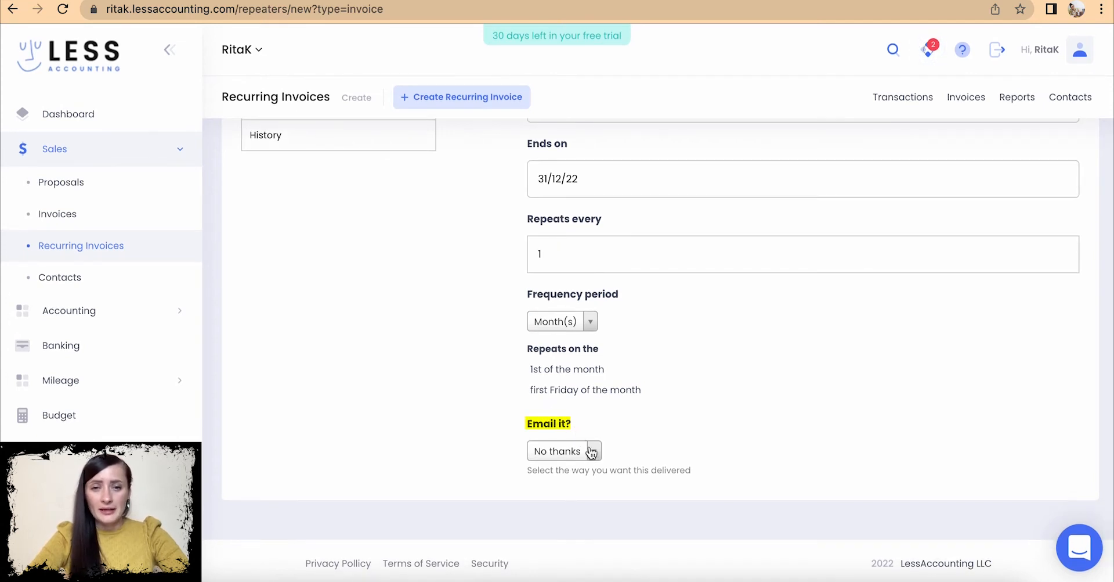
# - Keep Email it? on No thanks and go to step 2: Template
pyautogui.click(592, 452)
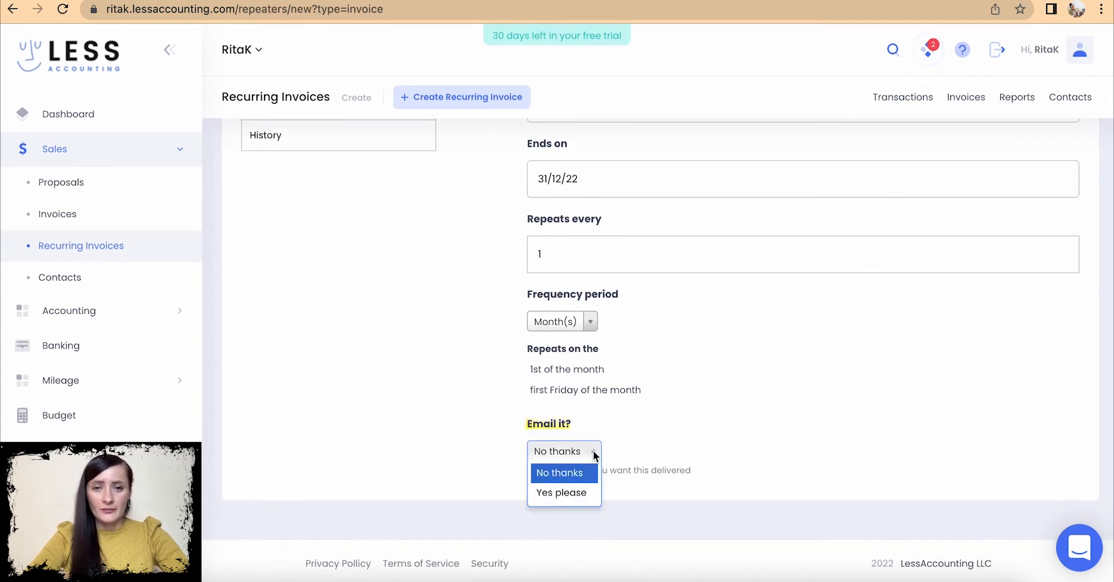
pyautogui.click(566, 478)
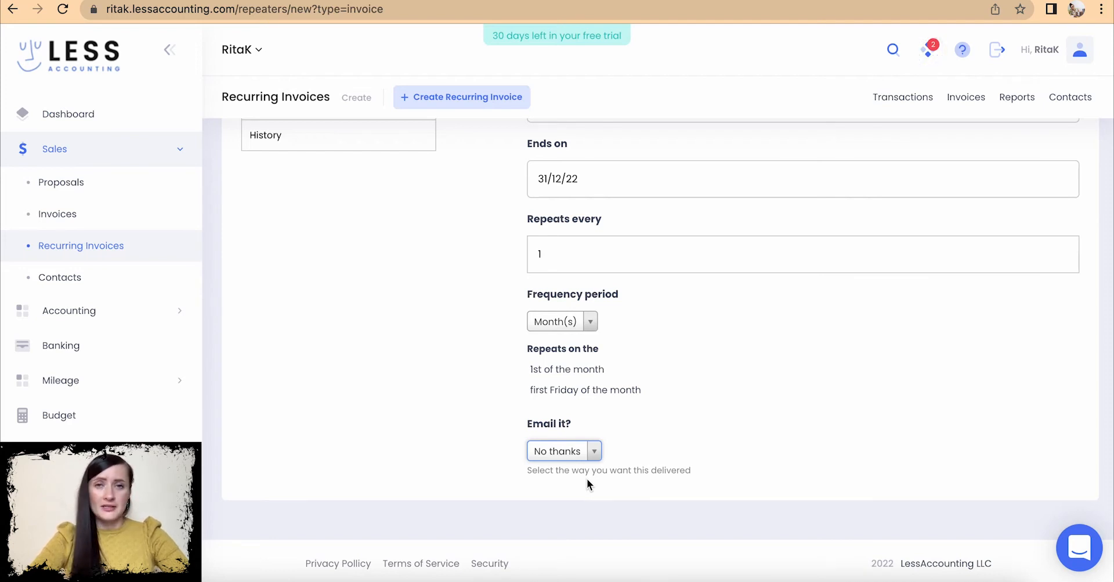
pyautogui.scroll(3, 627, 430)
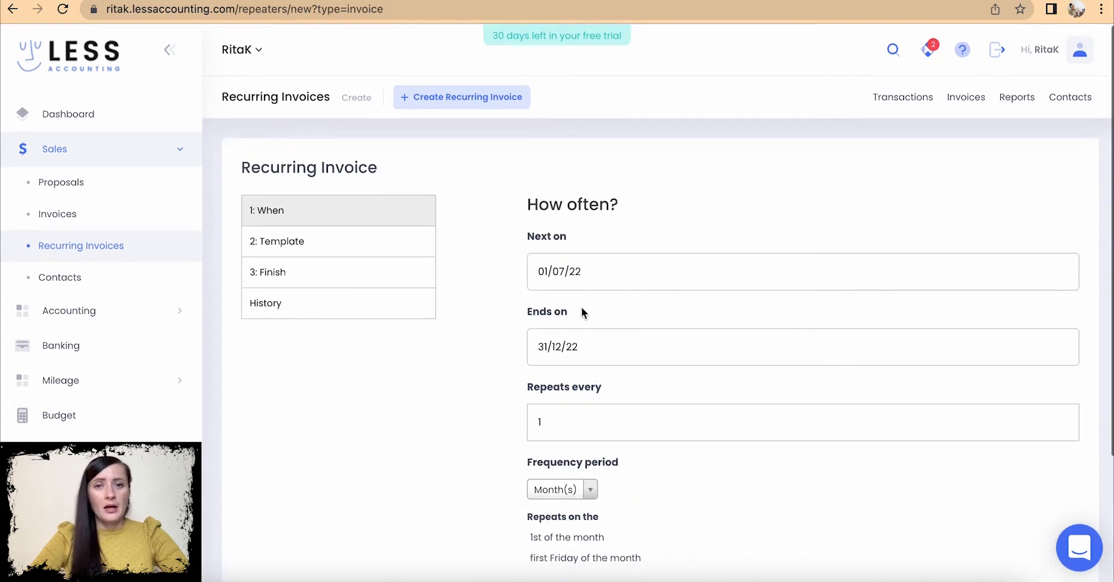
pyautogui.scroll(-3, 645, 320)
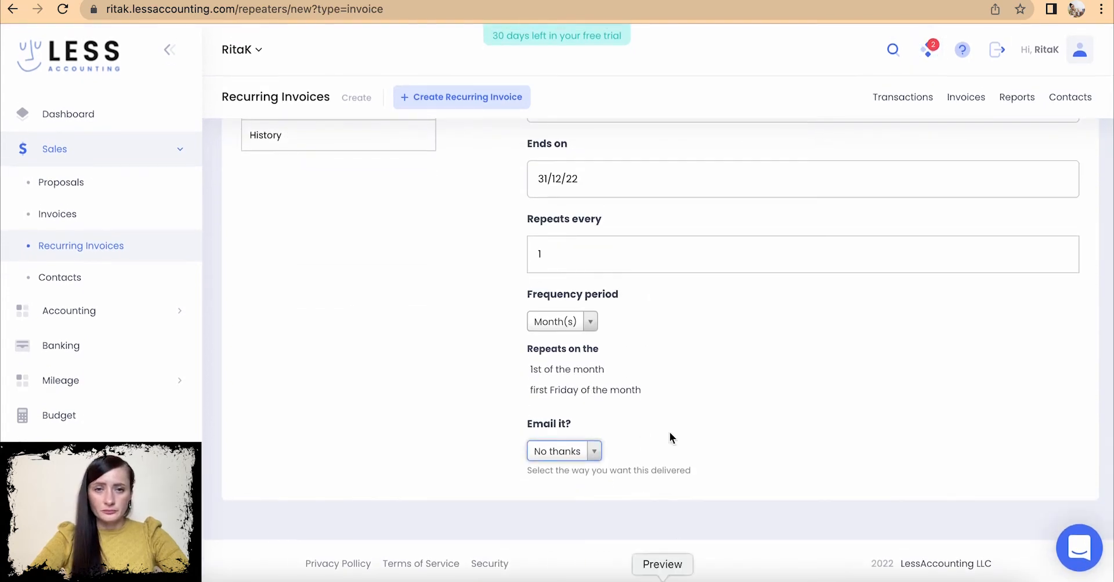
pyautogui.scroll(1, 657, 352)
pyautogui.scroll(2, 657, 352)
pyautogui.click(329, 247)
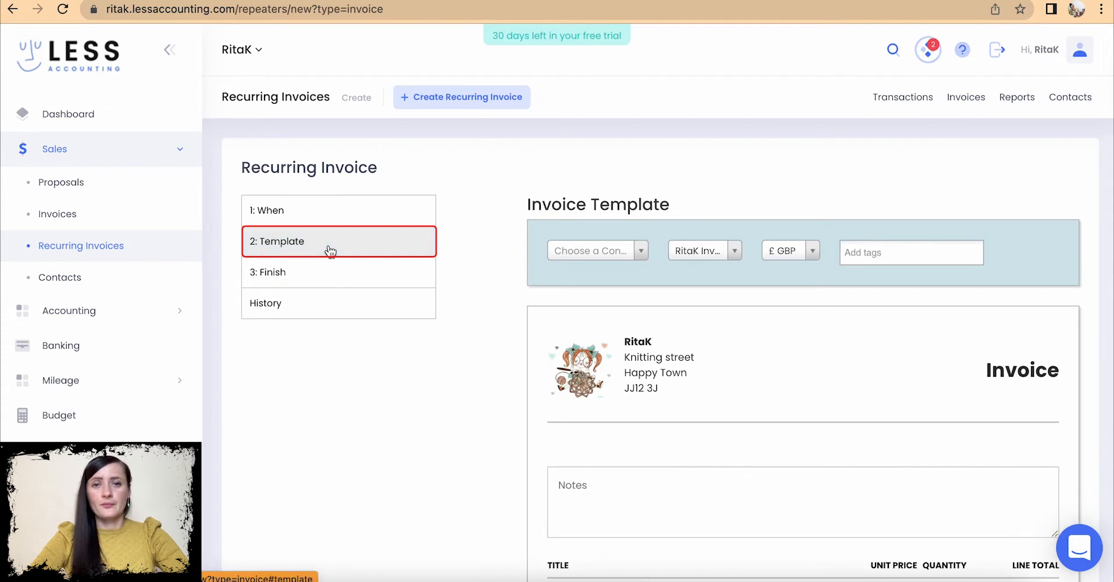
# - Bill the recurring invoice template to contact Gifts Ltd
pyautogui.scroll(-5, 728, 363)
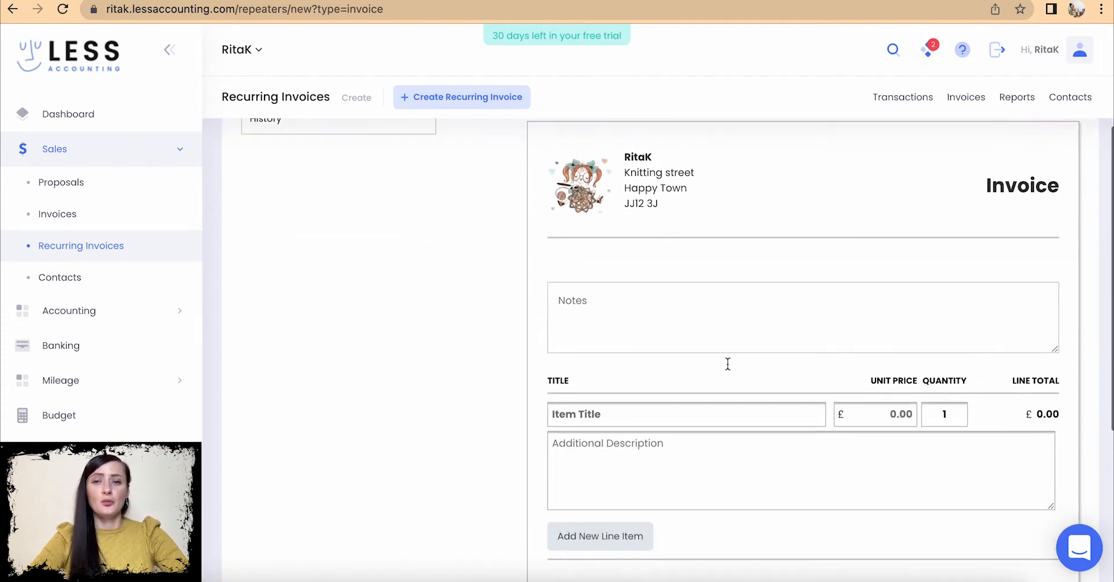
pyautogui.scroll(-1, 728, 364)
pyautogui.scroll(5, 728, 364)
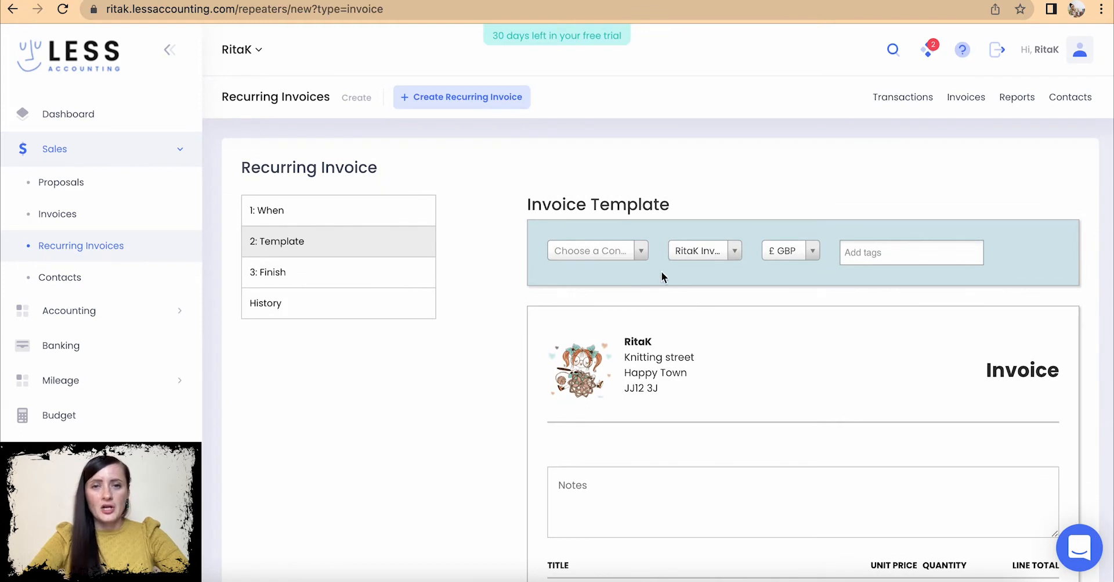
pyautogui.click(641, 252)
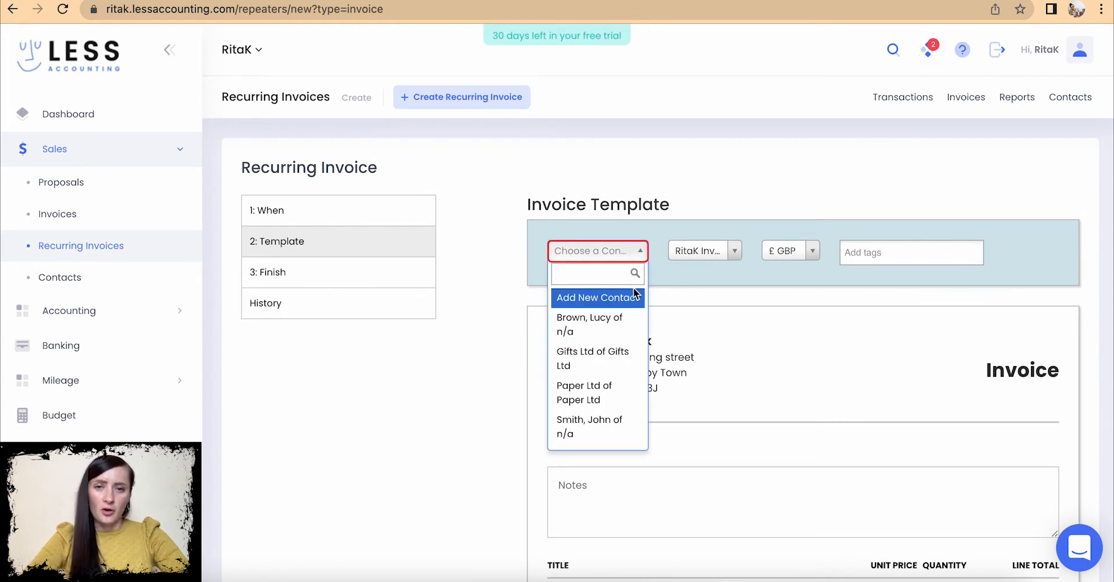
pyautogui.click(621, 364)
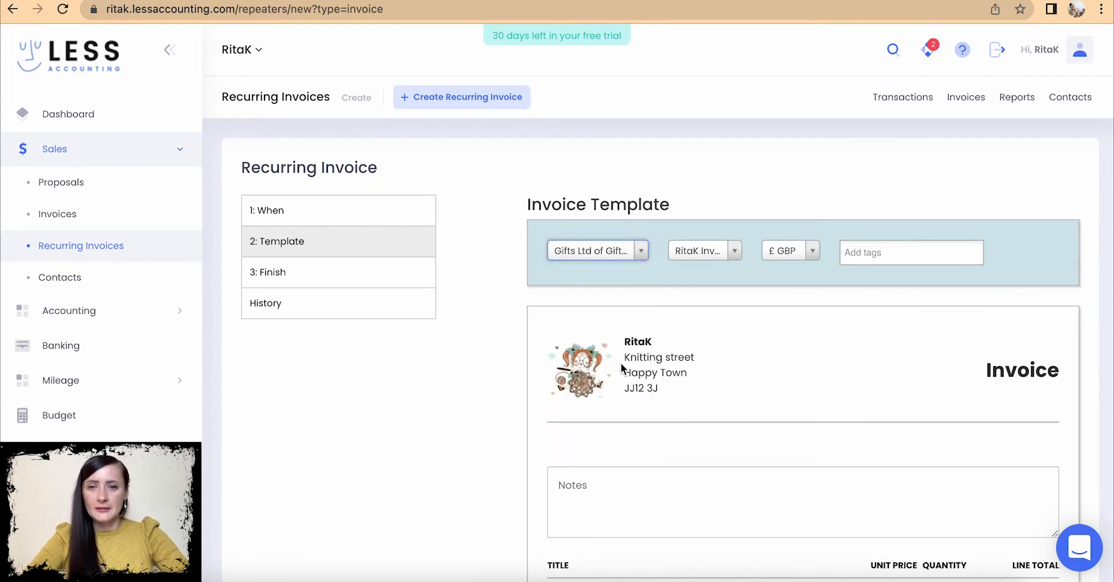
# - Keep the RitaK Invoice template in £ GBP and add the tag toys
pyautogui.scroll(-1, 621, 363)
pyautogui.click(708, 226)
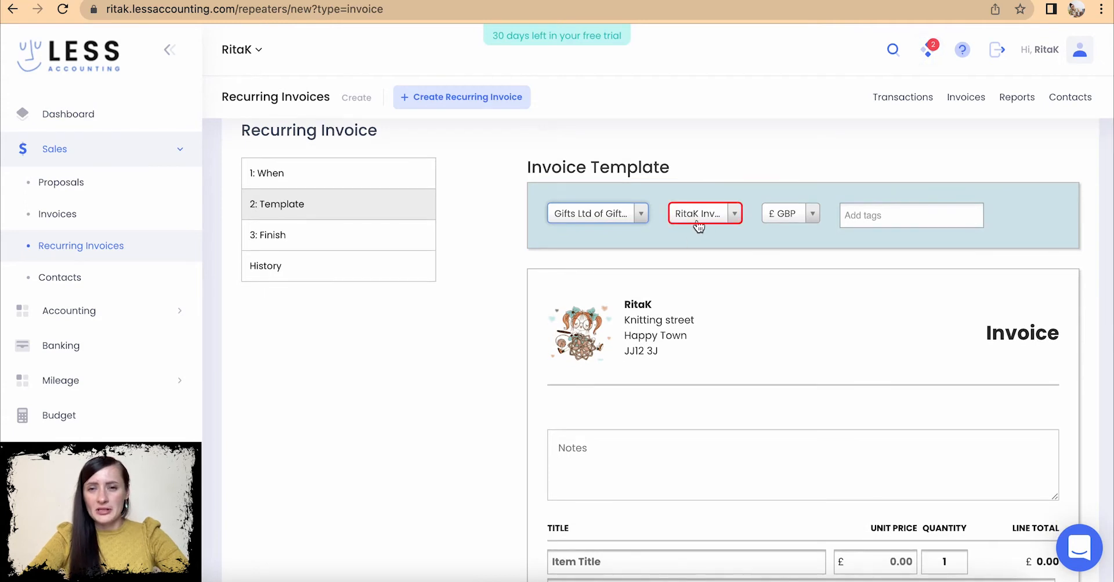
pyautogui.click(813, 215)
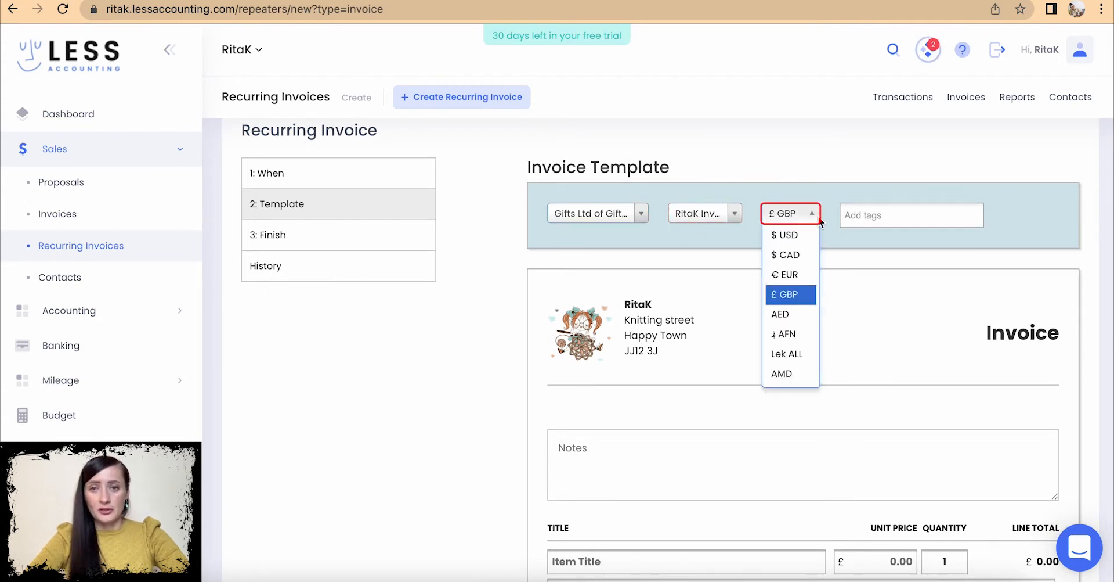
pyautogui.click(818, 219)
pyautogui.click(864, 219)
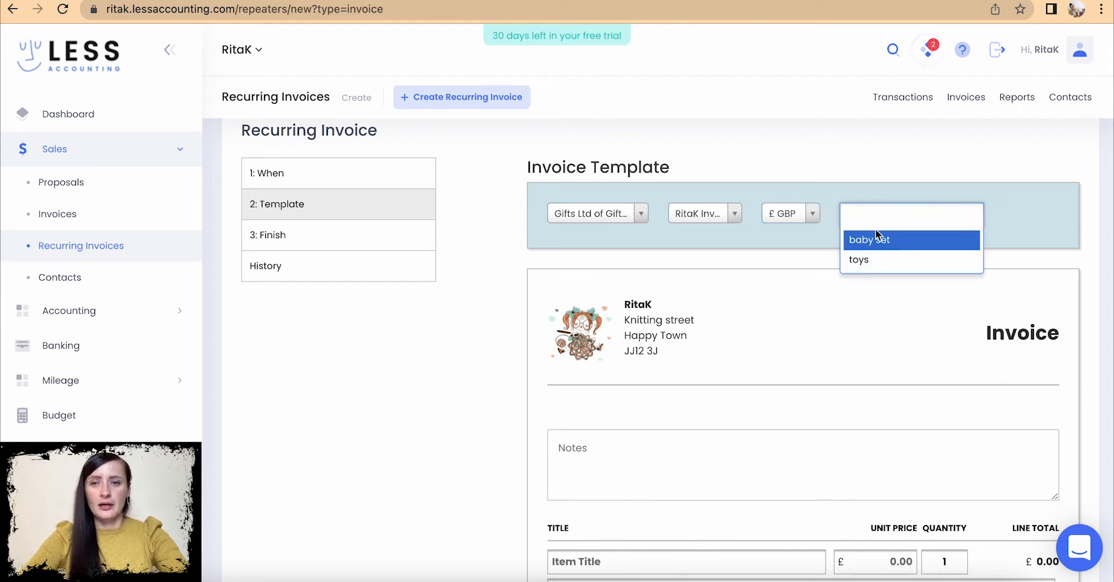
pyautogui.click(883, 259)
pyautogui.scroll(-2, 871, 327)
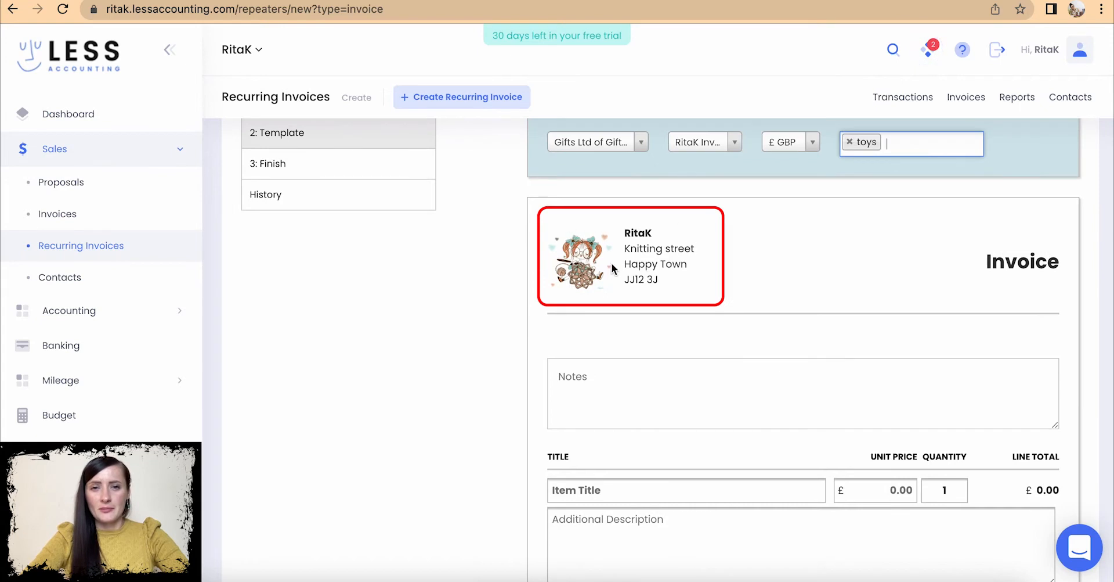
pyautogui.scroll(-3, 587, 276)
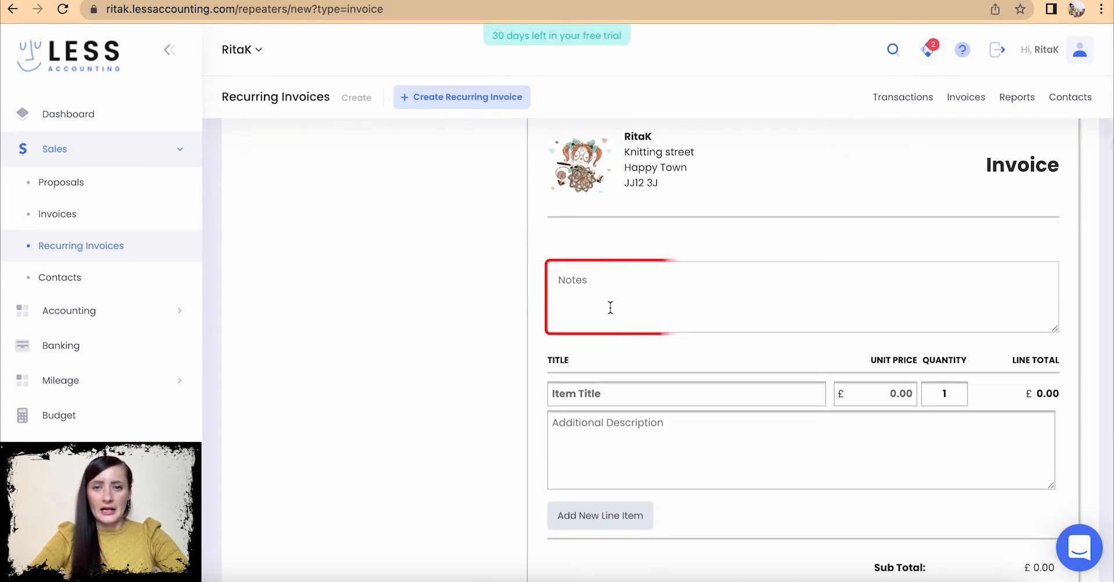
# - Enter the purchase order reference PO GIFT-123456 in the invoice notes
pyautogui.click(608, 299)
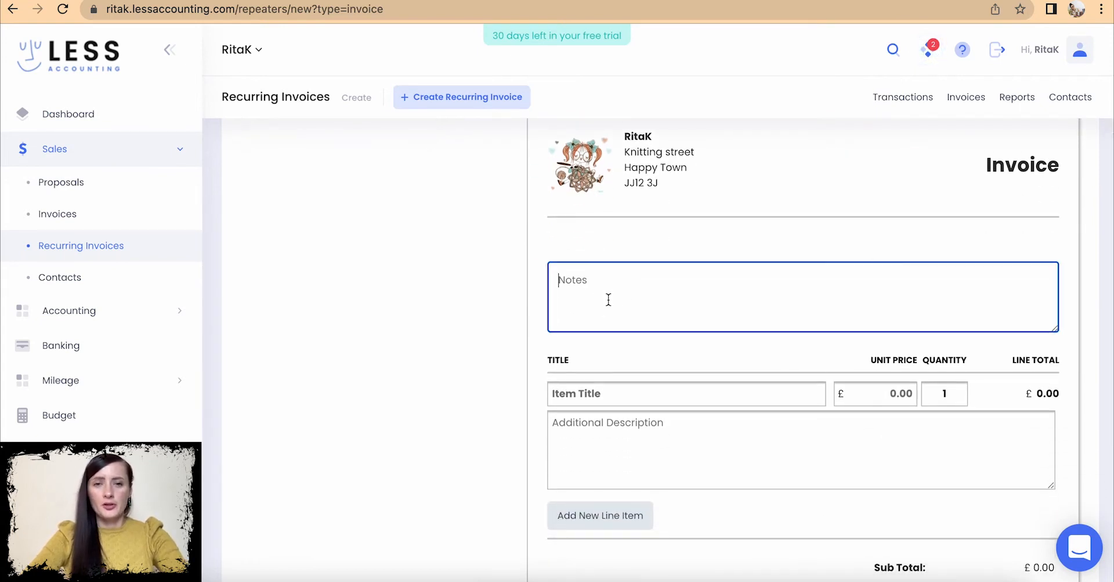
pyautogui.write('PO G')
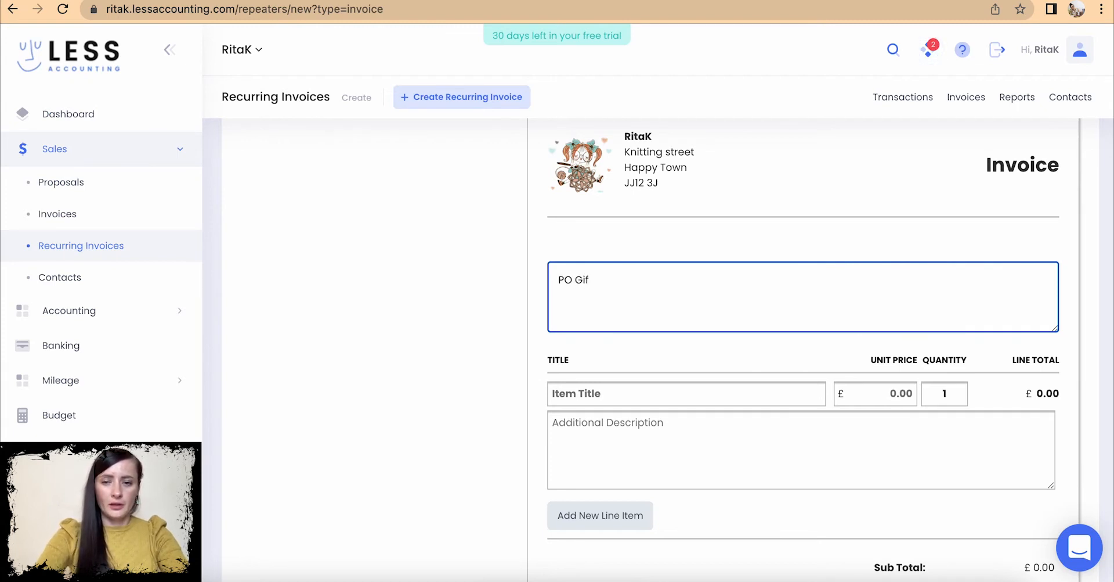
pyautogui.write('IFT')
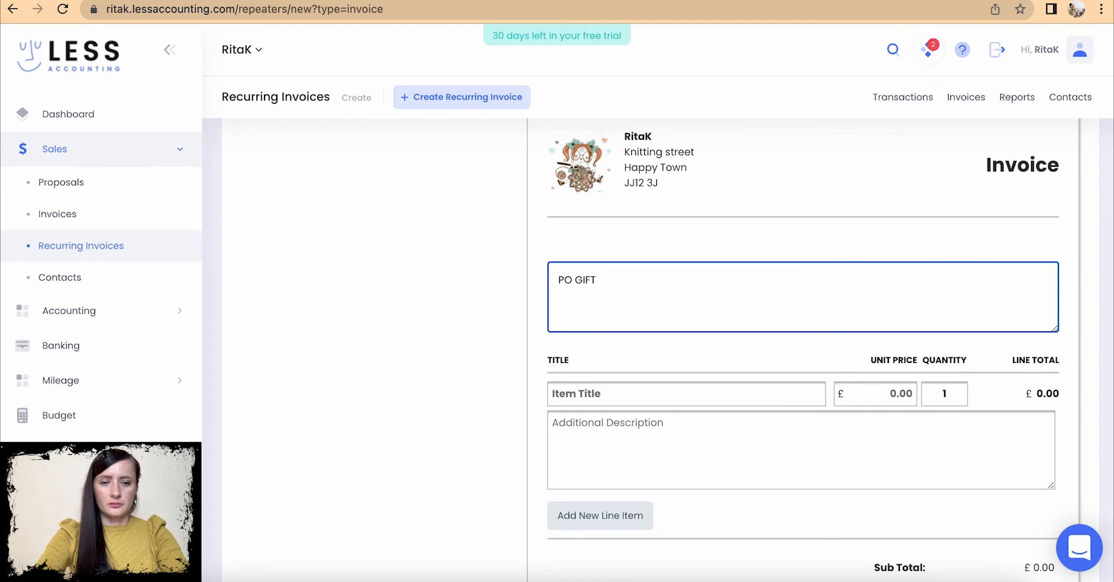
pyautogui.write('-123456')
pyautogui.scroll(-2, 696, 389)
# - Add a Miniature toys line item of 50 units at £25, totalling £1,250.00
pyautogui.click(620, 298)
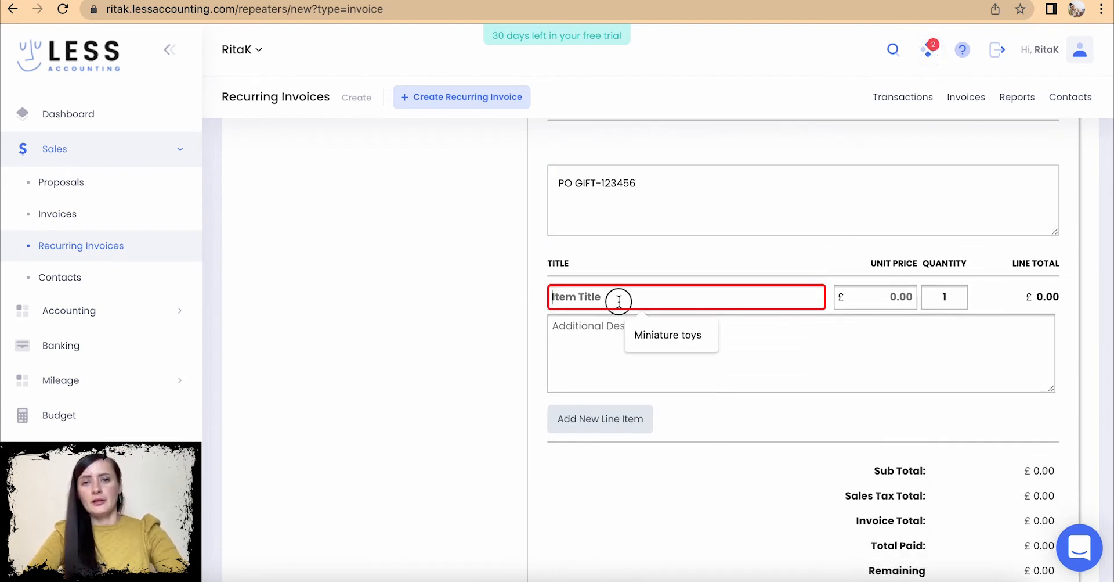
pyautogui.click(667, 336)
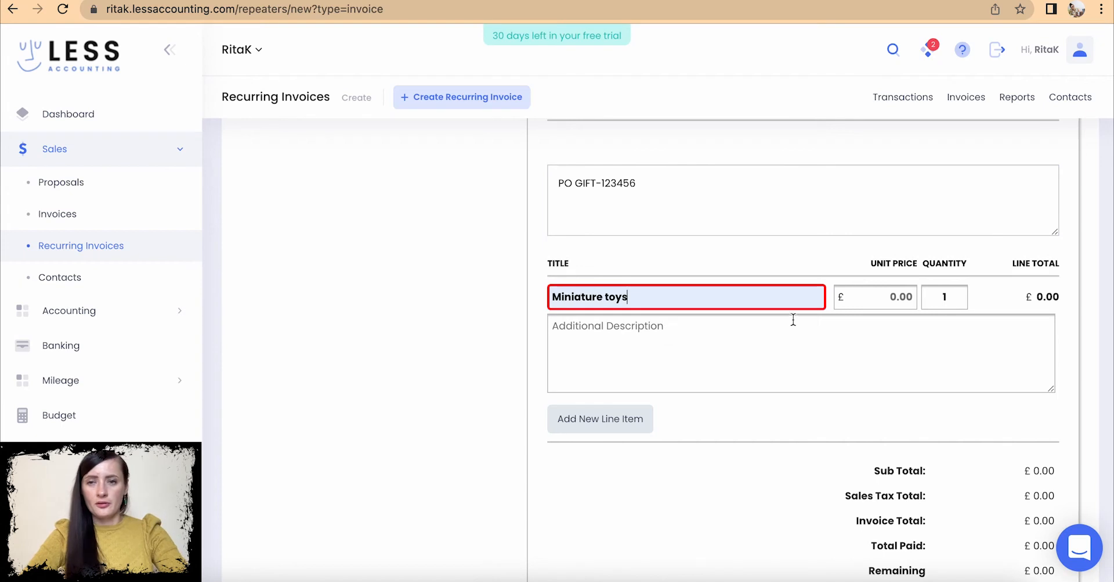
pyautogui.click(876, 289)
pyautogui.click(867, 335)
pyautogui.click(964, 294)
pyautogui.press('BackSpace')
pyautogui.write('50')
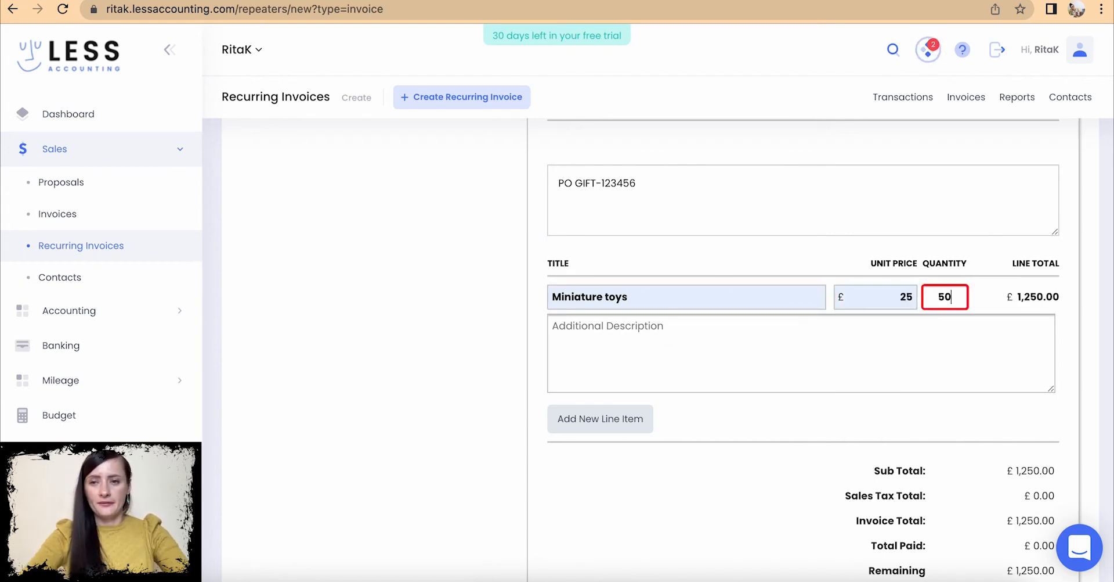
pyautogui.click(961, 368)
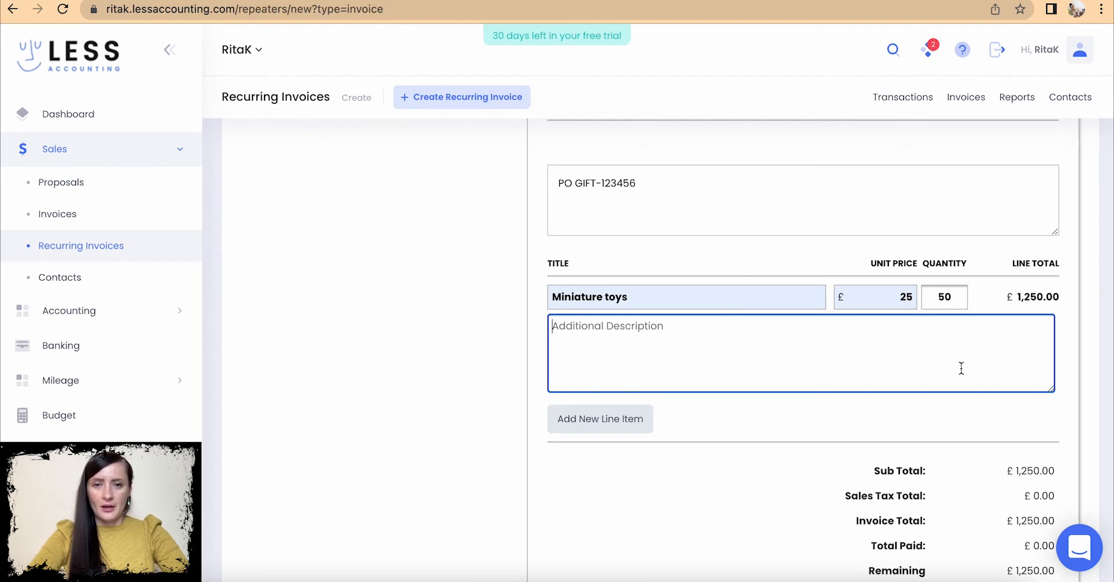
# - Add a second line named Discount with unit price -5 and quantity 50
pyautogui.click(579, 420)
pyautogui.click(586, 422)
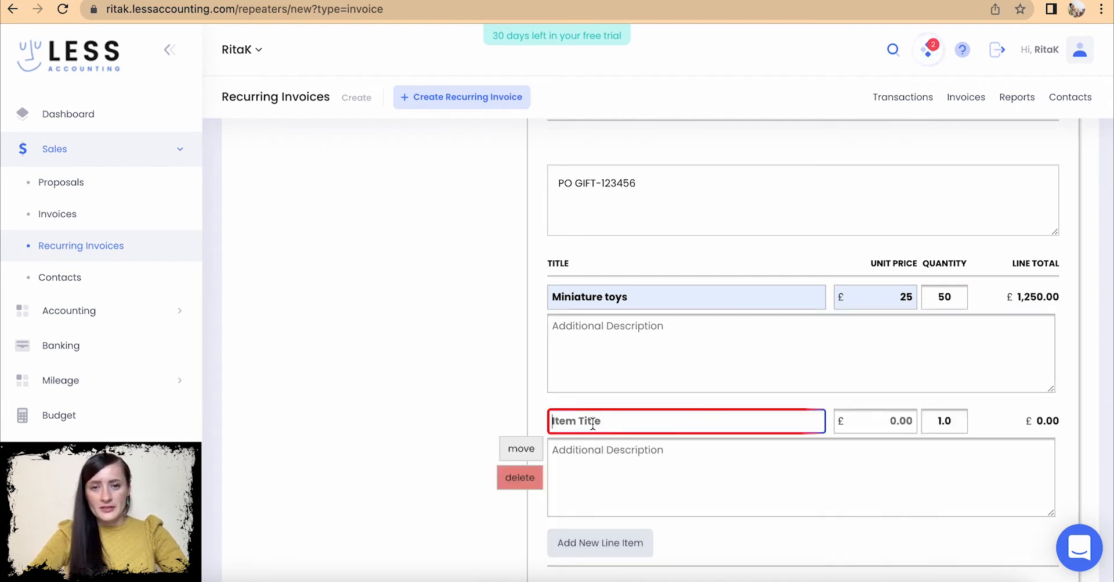
pyautogui.write('Discount')
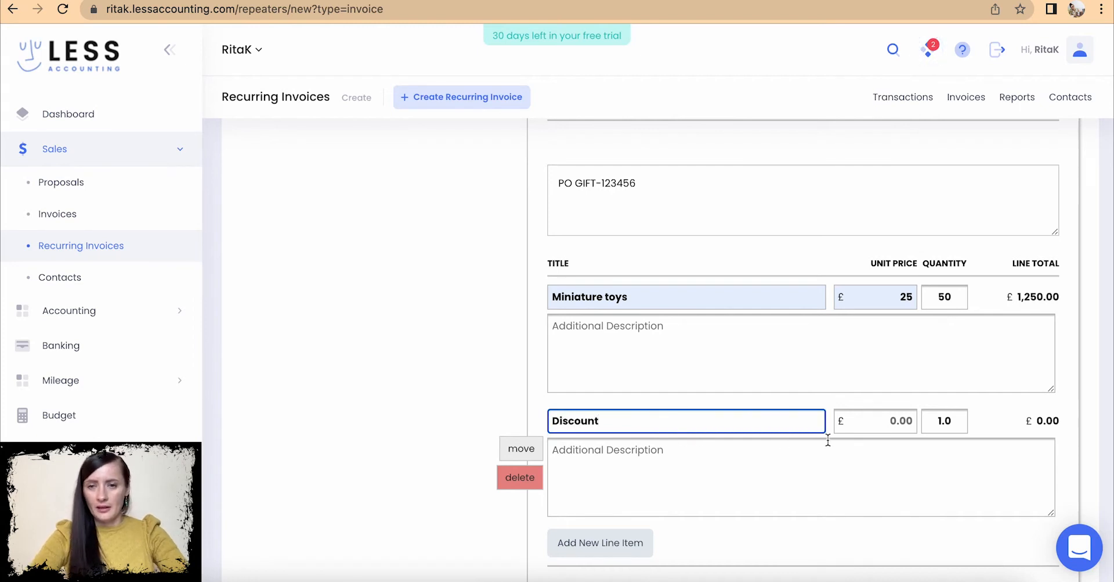
pyautogui.click(892, 422)
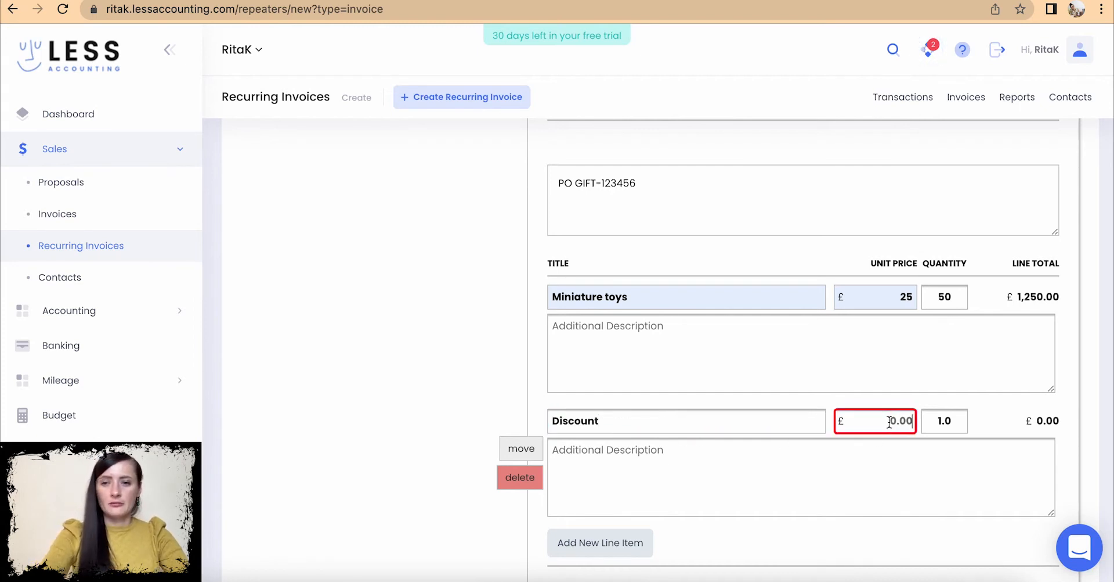
pyautogui.press('BackSpace')
pyautogui.write('-5')
pyautogui.click(944, 421)
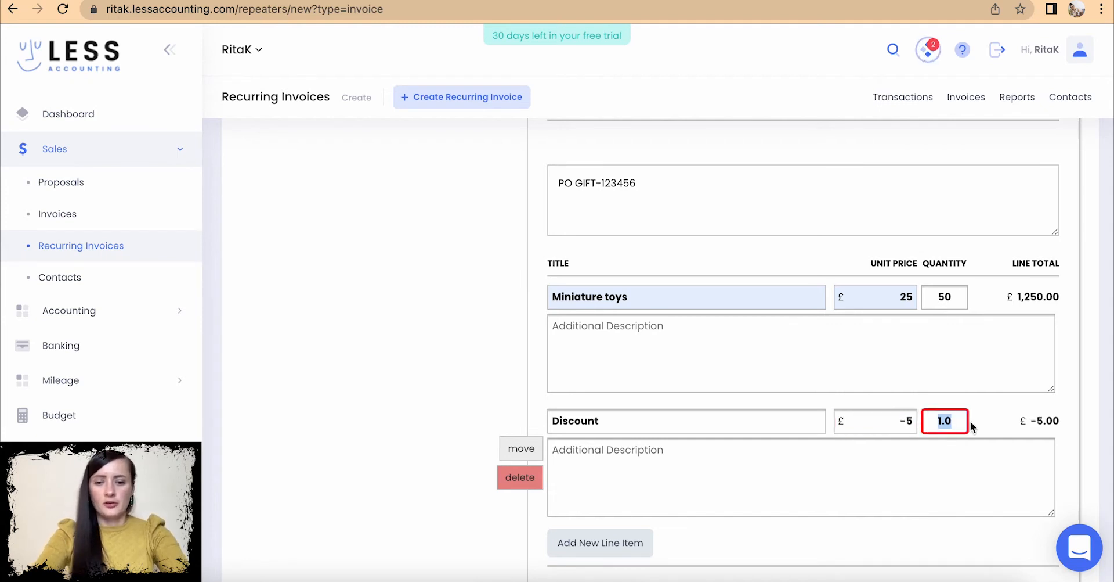
pyautogui.write('50')
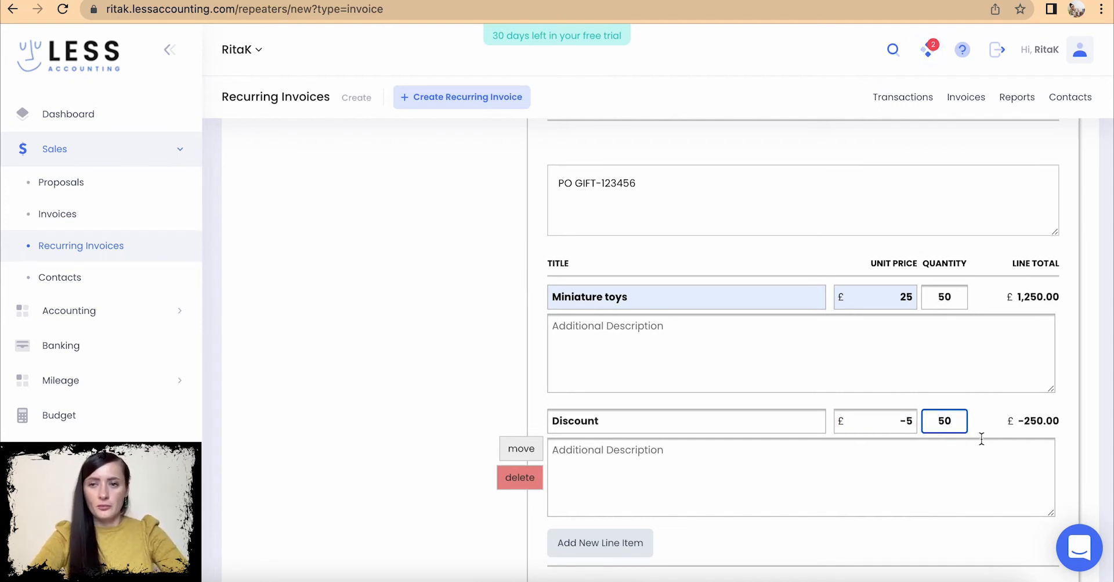
# - Confirm the £1,000.00 invoice total and go to the '3: Finish' step
pyautogui.scroll(-2, 981, 438)
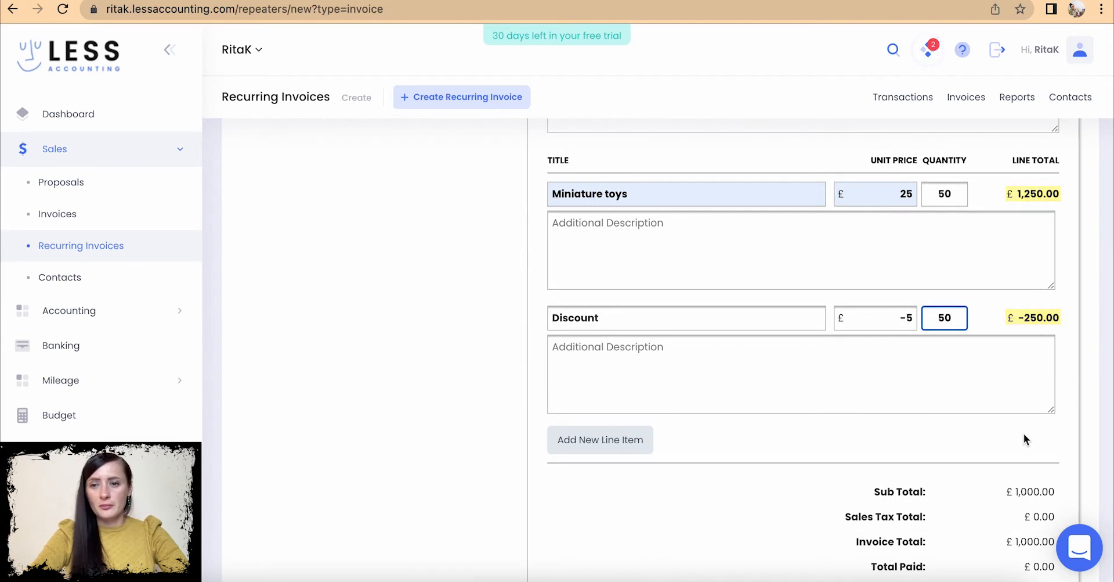
pyautogui.scroll(-1, 1024, 436)
pyautogui.scroll(-2, 1012, 511)
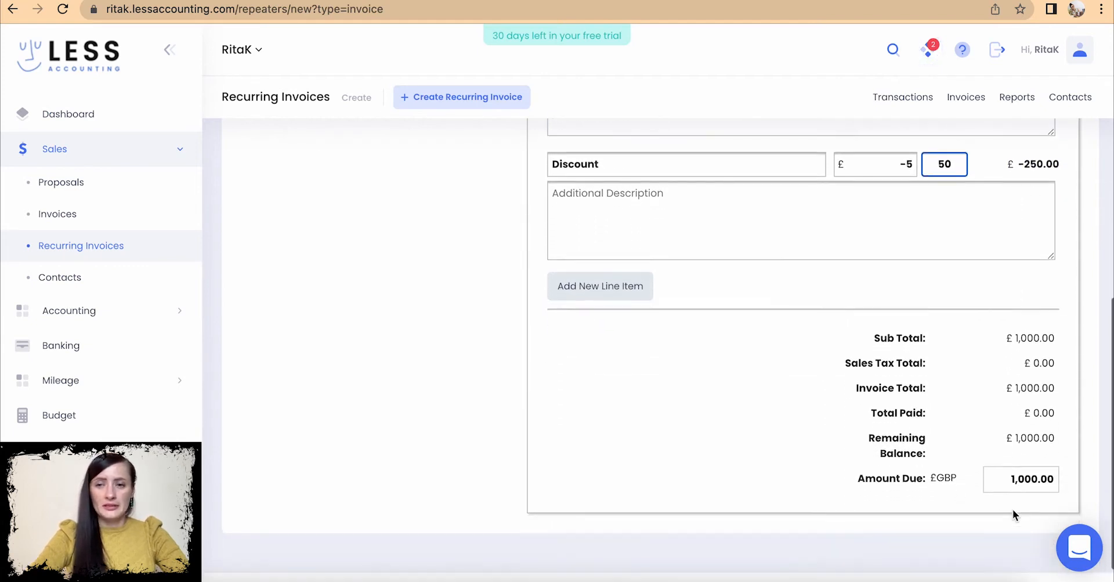
pyautogui.scroll(-1, 1014, 509)
pyautogui.click(984, 445)
pyautogui.scroll(9, 376, 240)
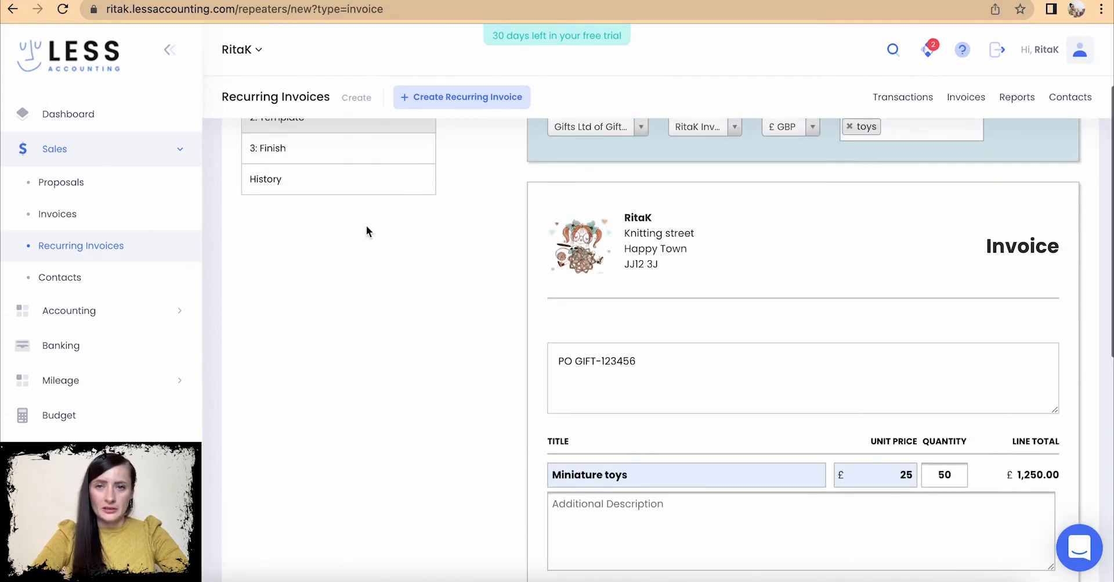
pyautogui.click(345, 195)
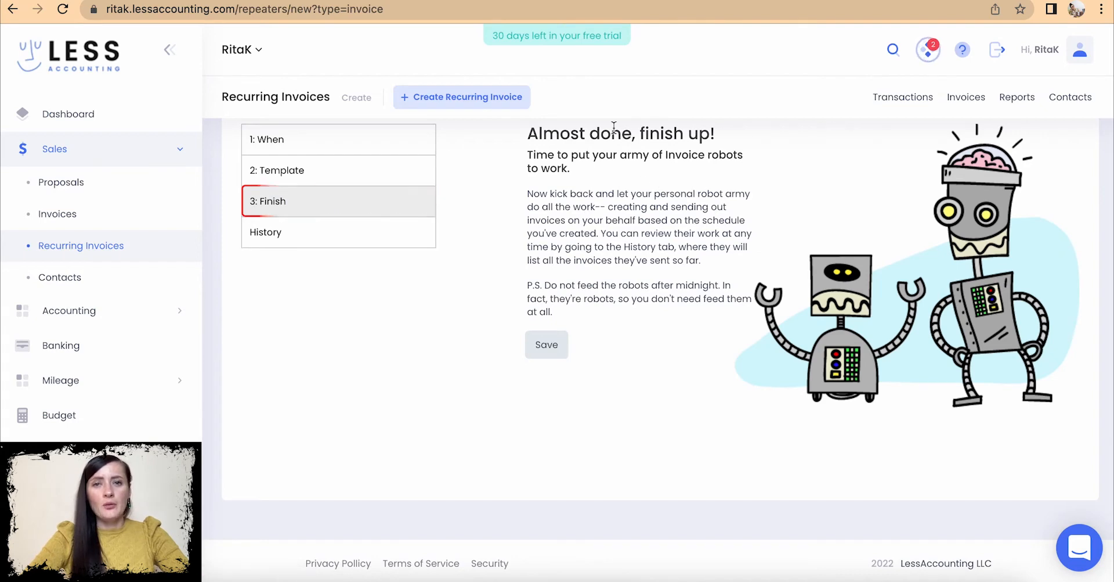
# - Save the recurring invoice from the 'Almost done, finish up!' page
pyautogui.scroll(1, 553, 276)
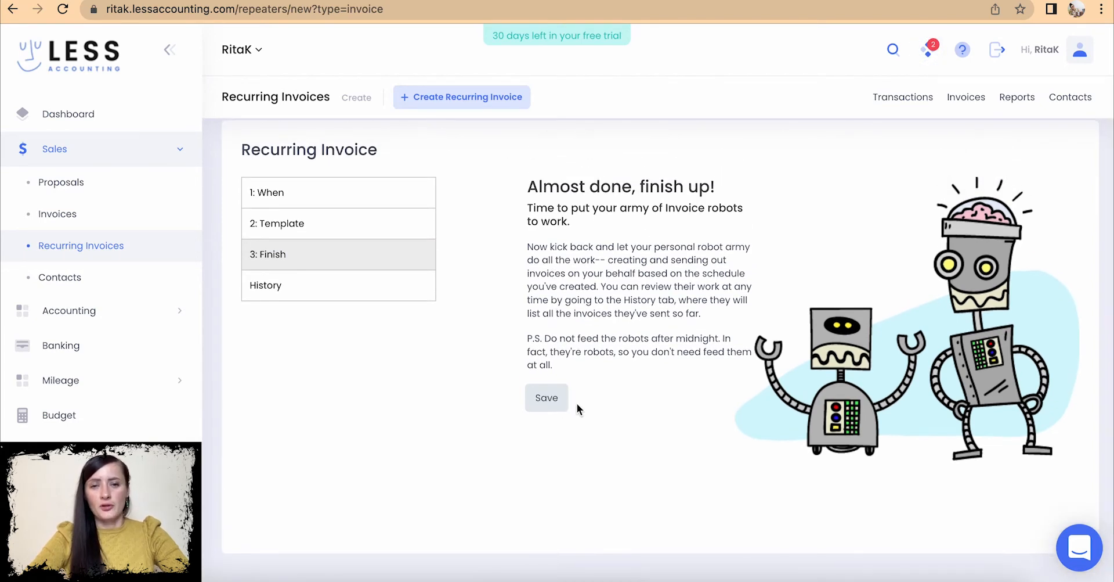
pyautogui.click(549, 403)
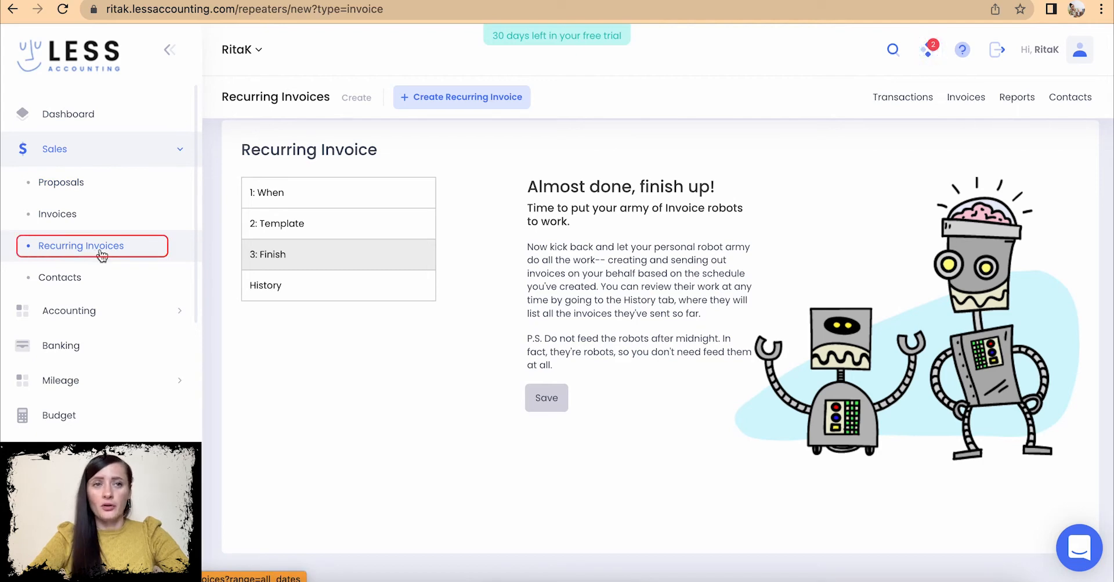
# - Go back to the Dashboard from the Recurring Invoices page
pyautogui.click(93, 277)
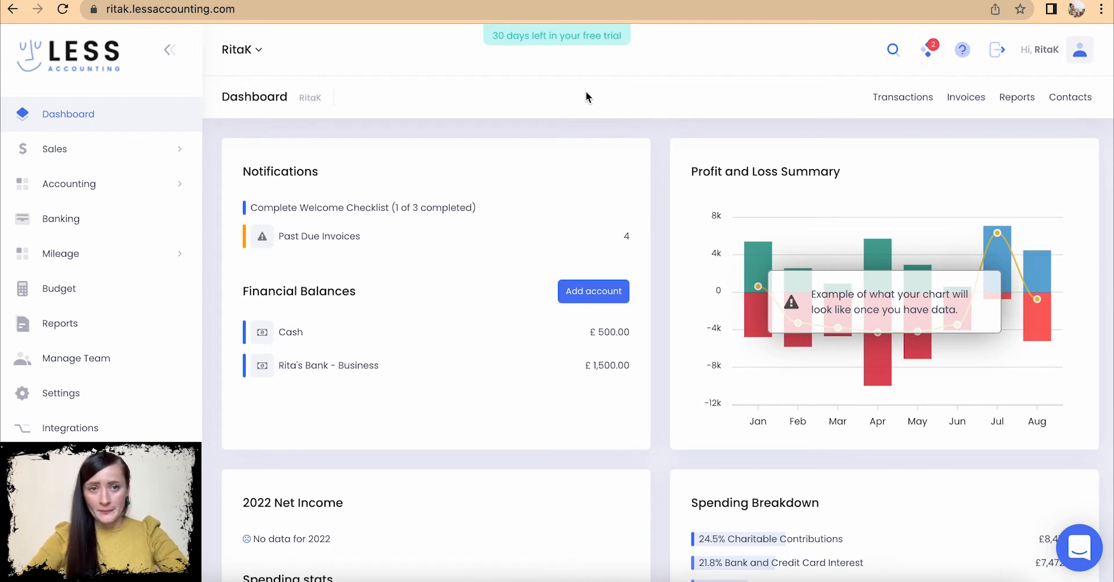
# - Open Accounting > Transactions and start a new expense
pyautogui.click(150, 195)
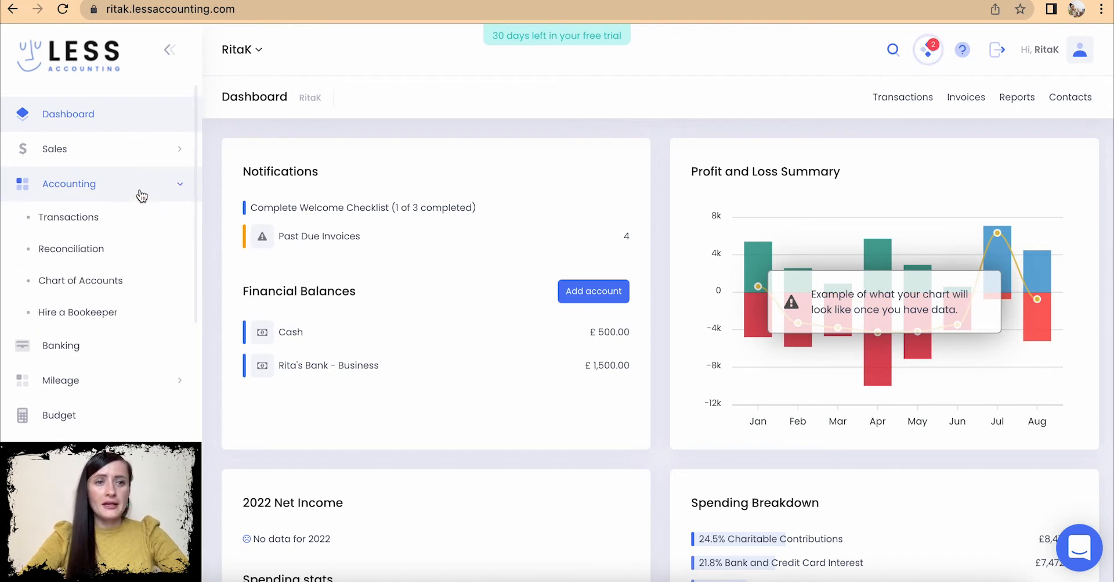
pyautogui.click(98, 220)
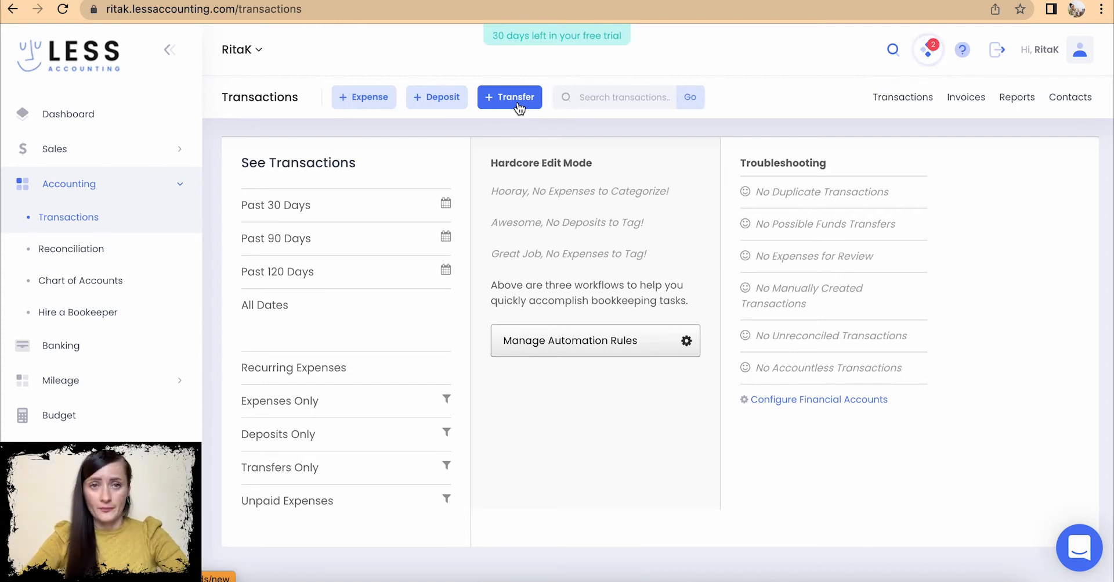
pyautogui.click(379, 106)
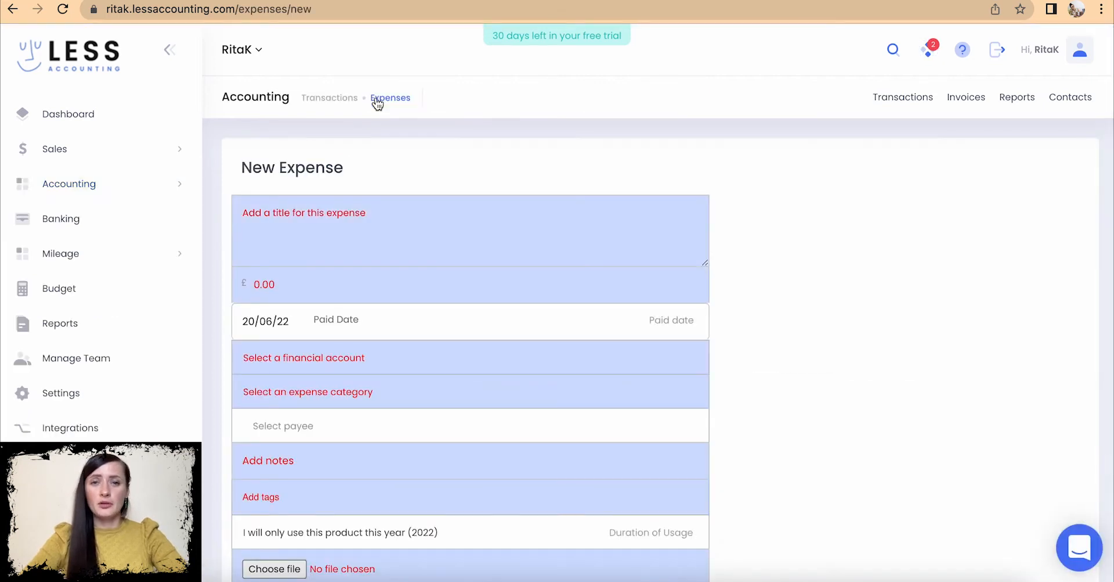
# - Title the new expense Petrol with an amount of £25.00
pyautogui.scroll(-1, 512, 249)
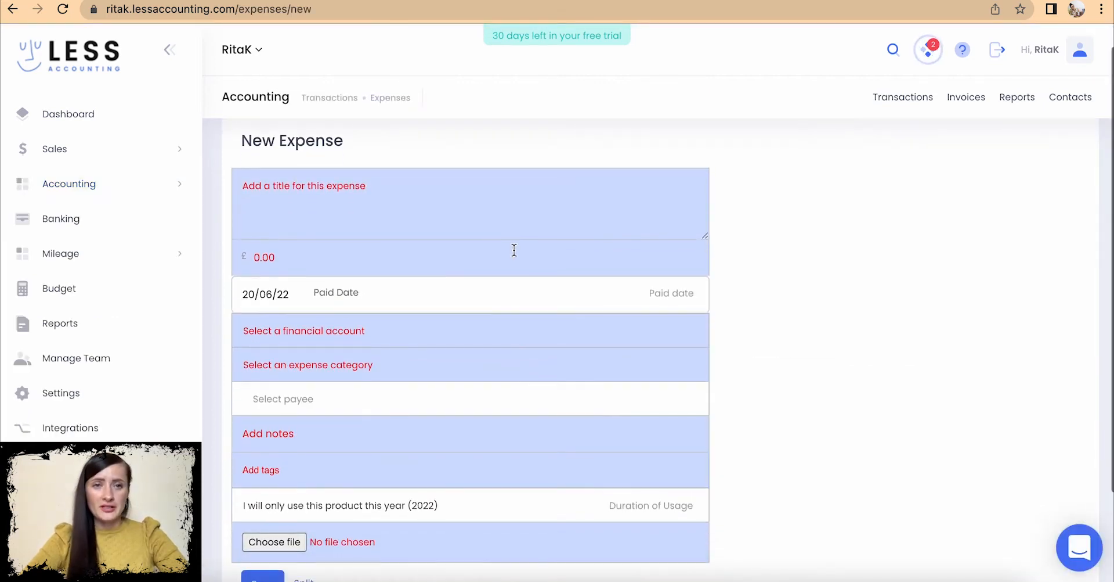
pyautogui.click(352, 200)
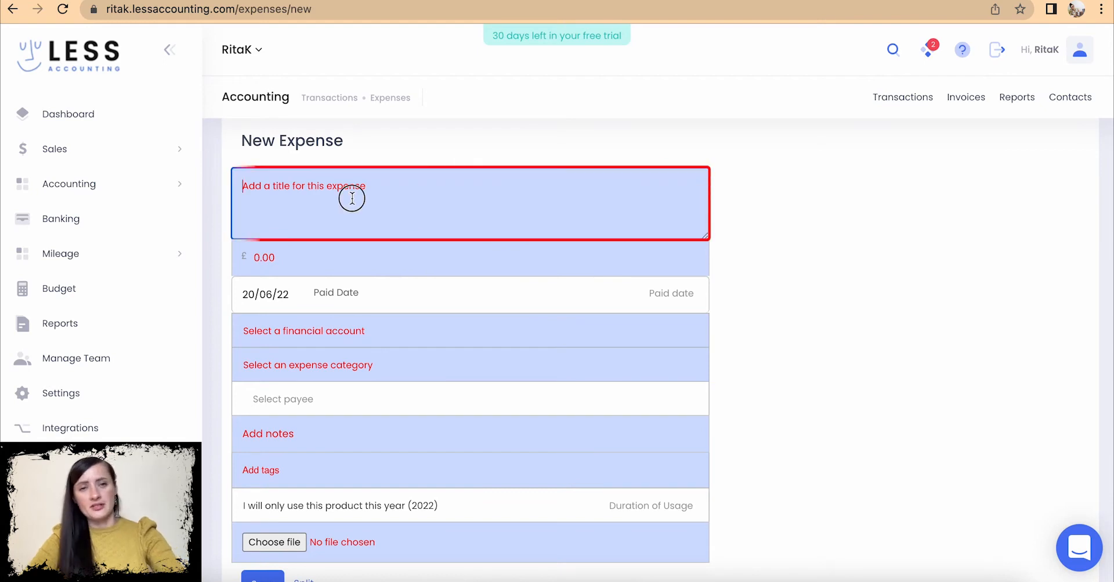
pyautogui.write('Petrol')
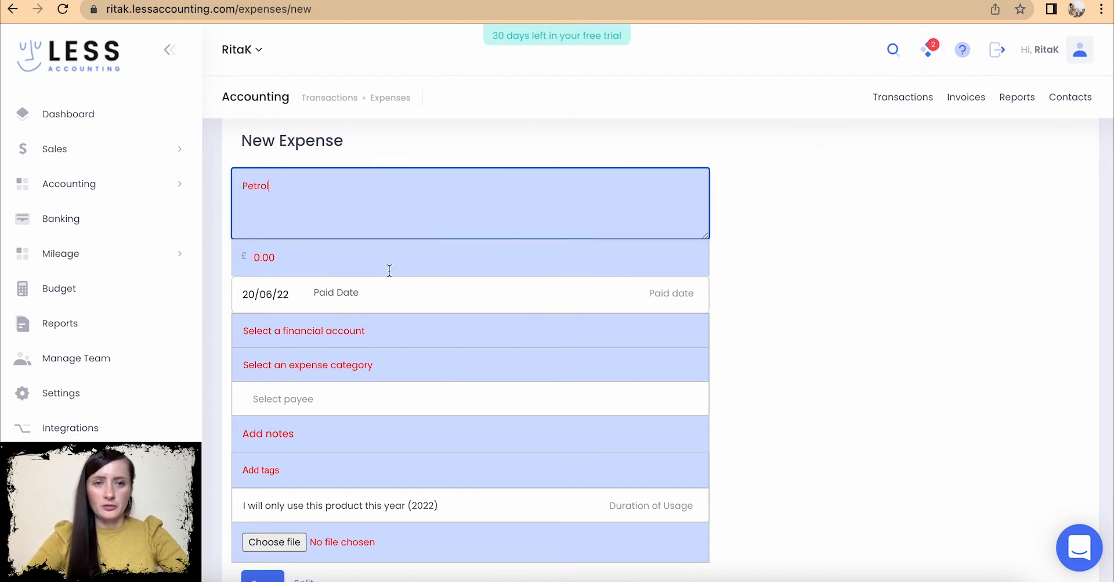
pyautogui.click(335, 256)
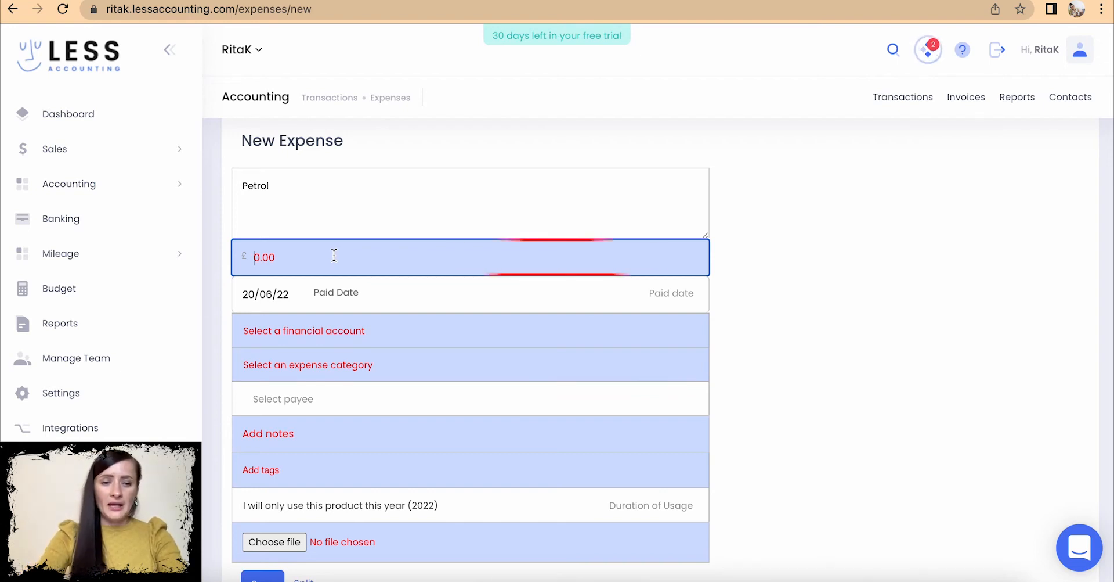
pyautogui.write('25')
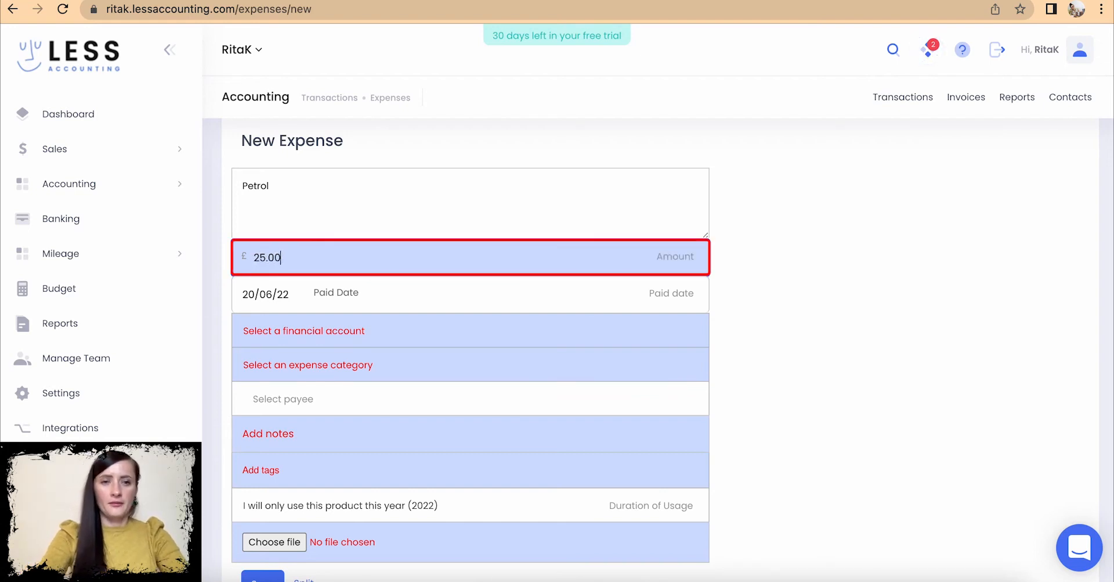
# - Mark the expense as paid on 07/06/22 and open the financial account list
pyautogui.click(291, 294)
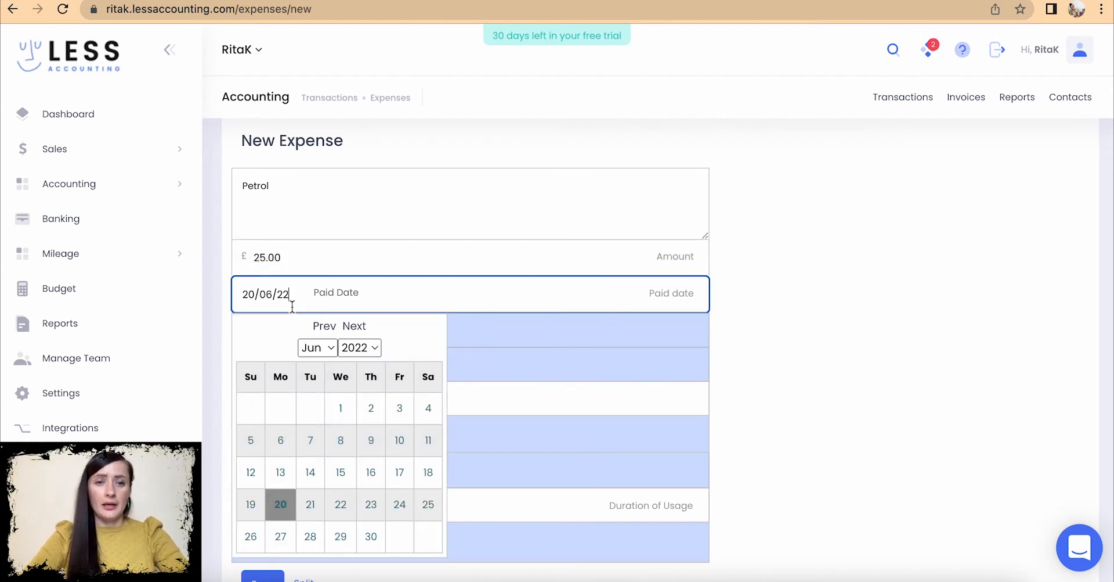
pyautogui.click(310, 441)
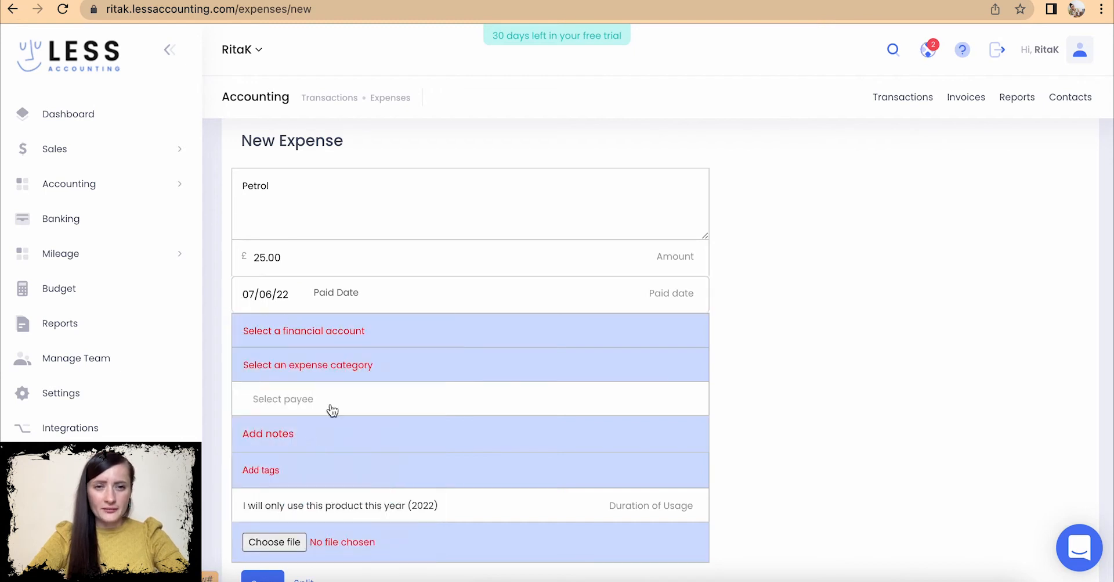
pyautogui.click(353, 296)
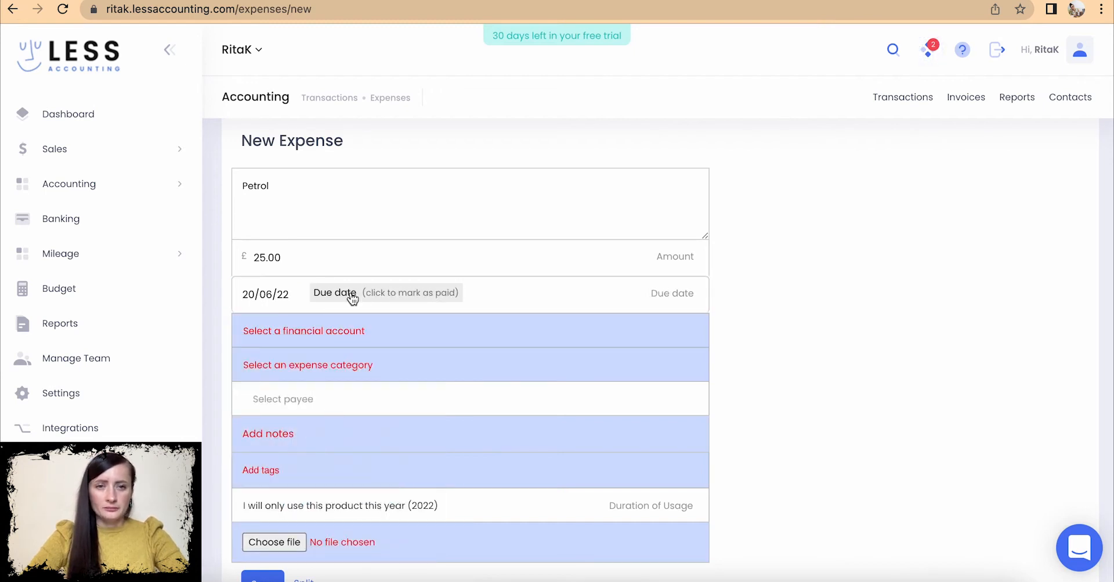
pyautogui.click(291, 294)
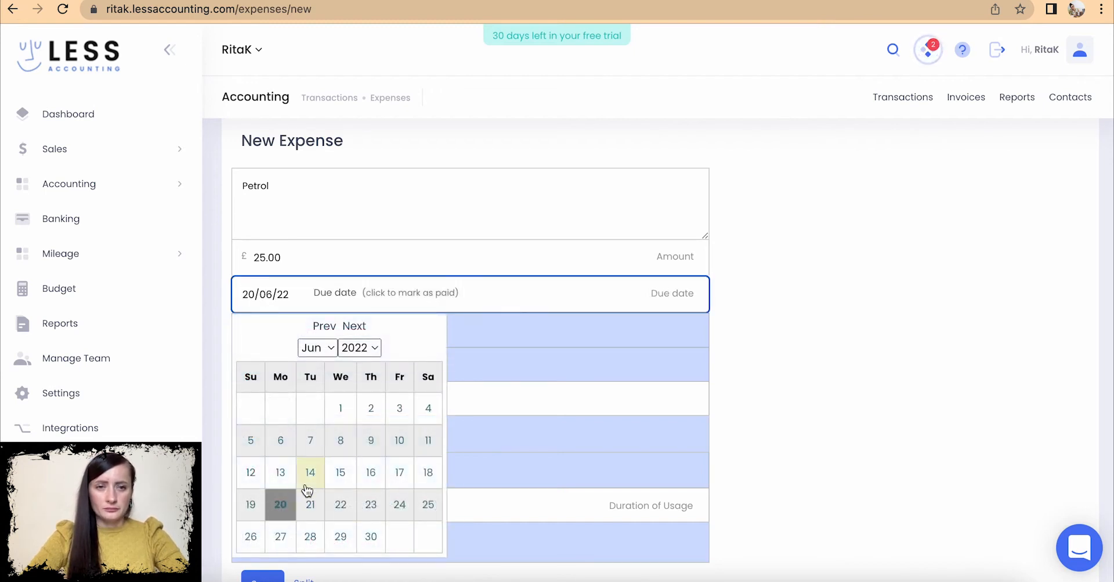
pyautogui.click(311, 440)
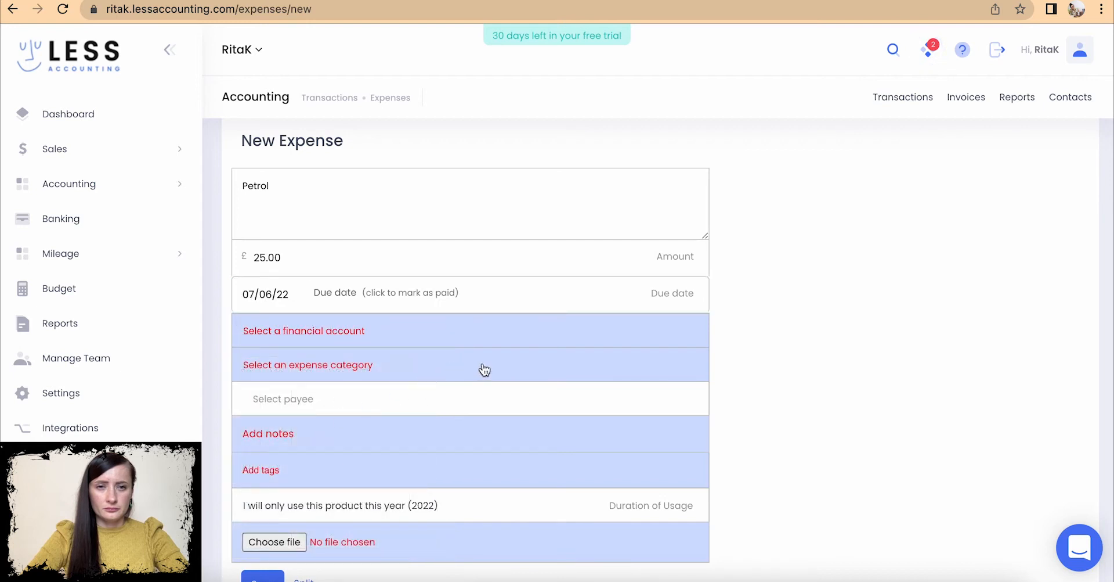
pyautogui.scroll(-1, 485, 370)
pyautogui.click(392, 270)
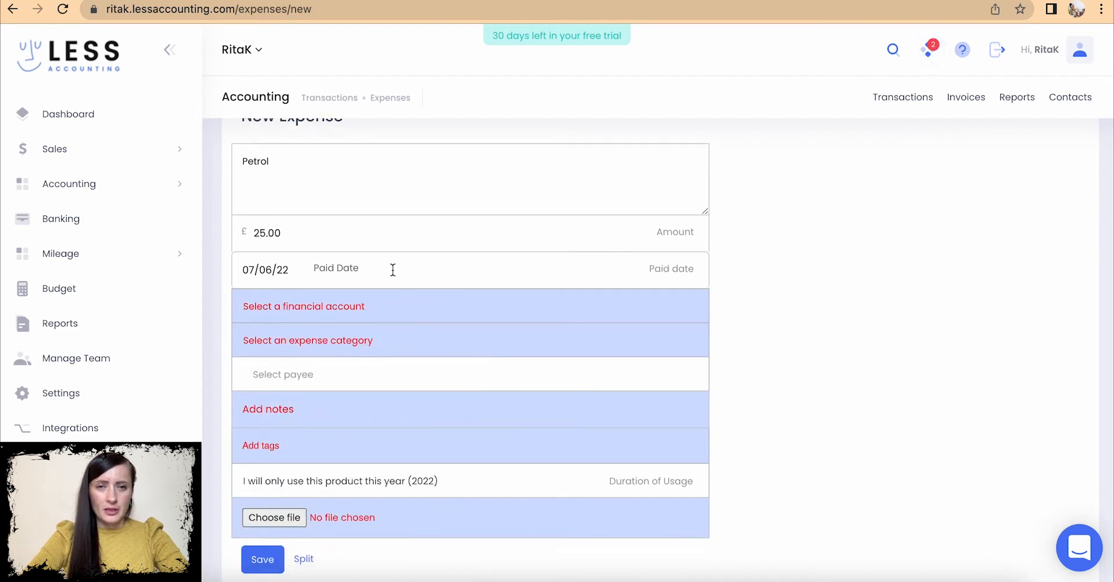
pyautogui.click(663, 274)
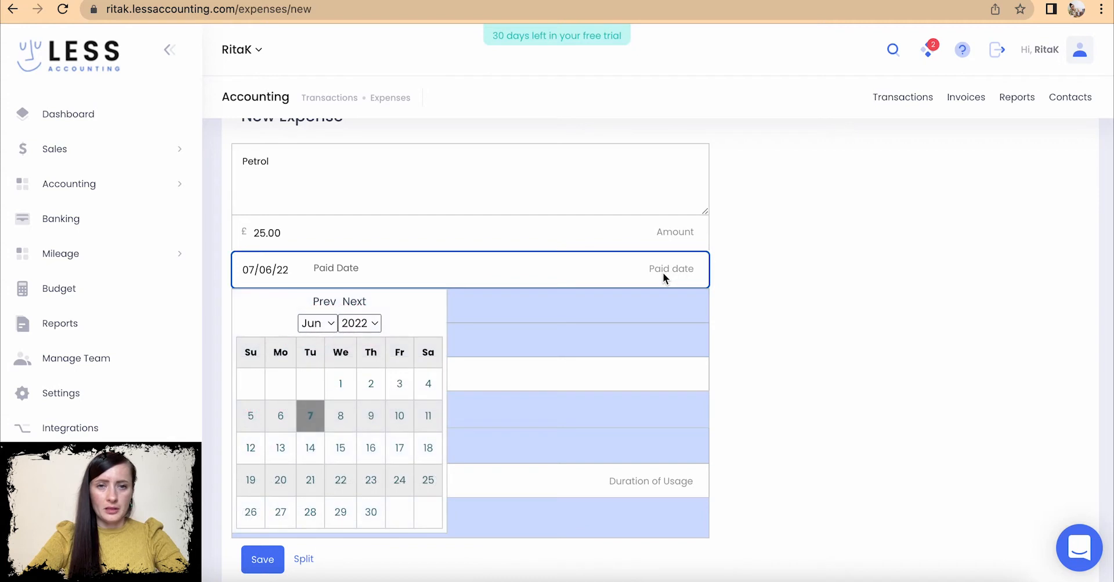
pyautogui.click(309, 419)
pyautogui.scroll(-2, 308, 418)
pyautogui.click(301, 249)
pyautogui.click(300, 249)
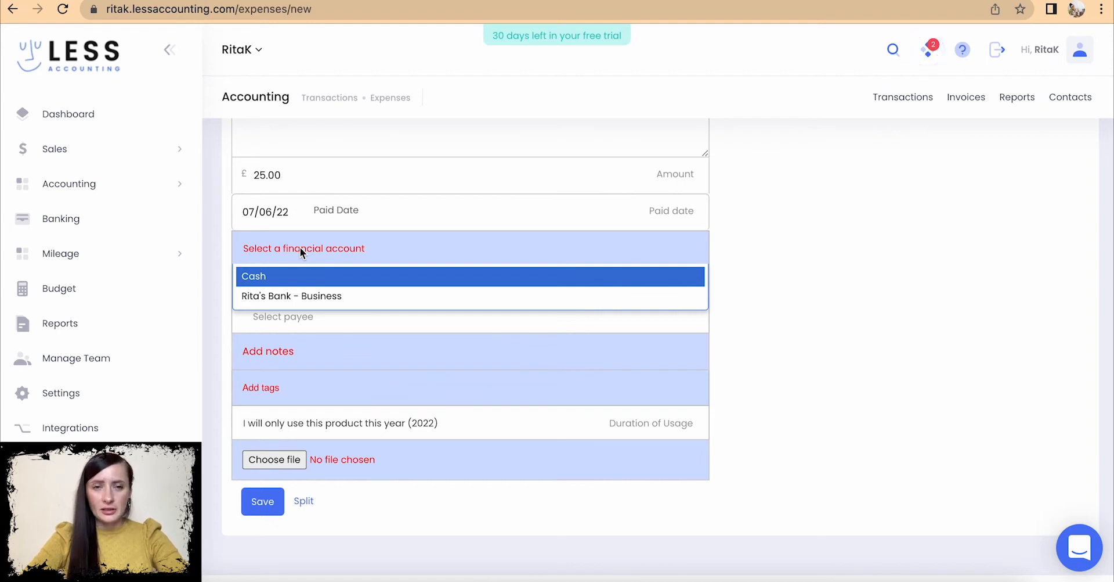
# - Pay the expense from Cash and set its category to Car and Truck
pyautogui.click(293, 282)
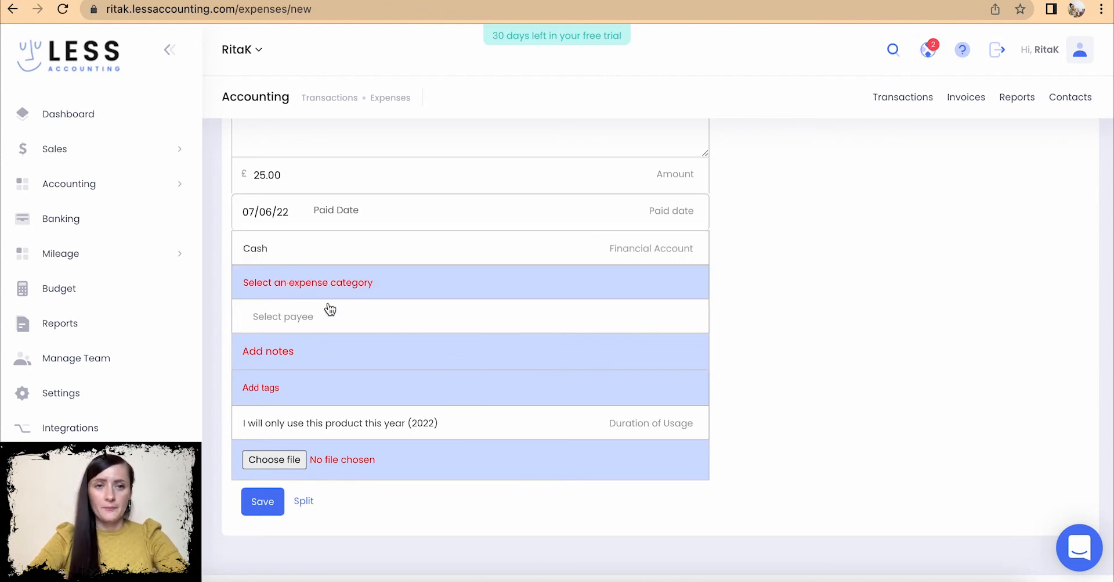
pyautogui.scroll(-2, 329, 307)
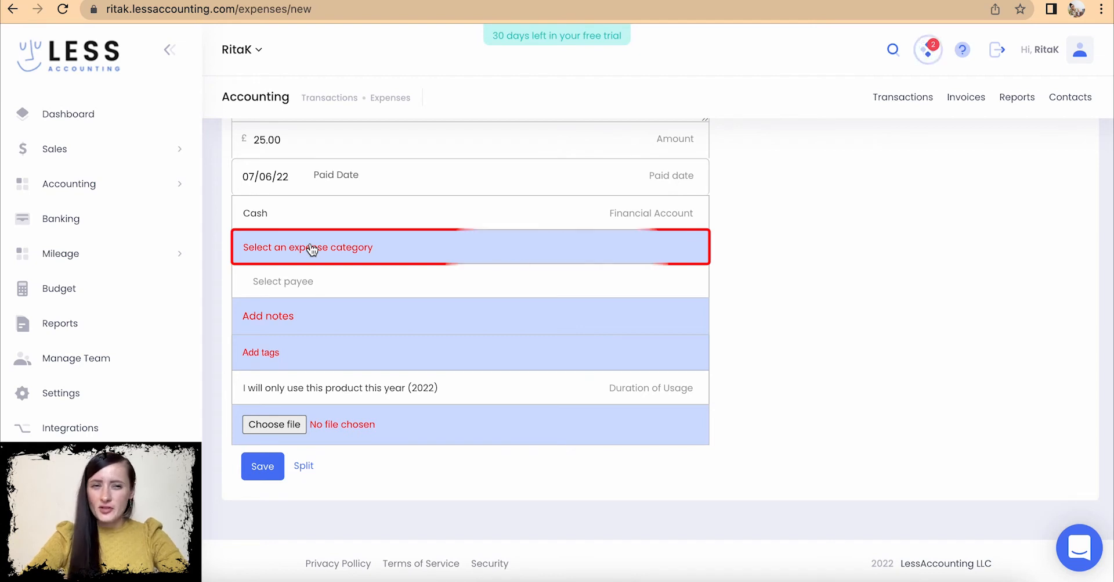
pyautogui.scroll(2, 308, 251)
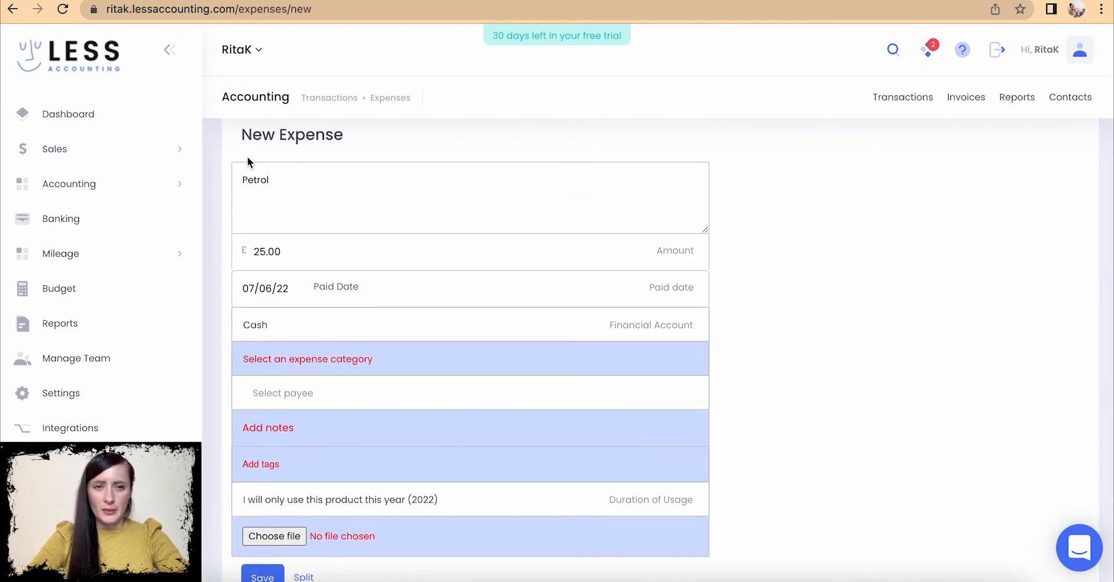
pyautogui.click(314, 359)
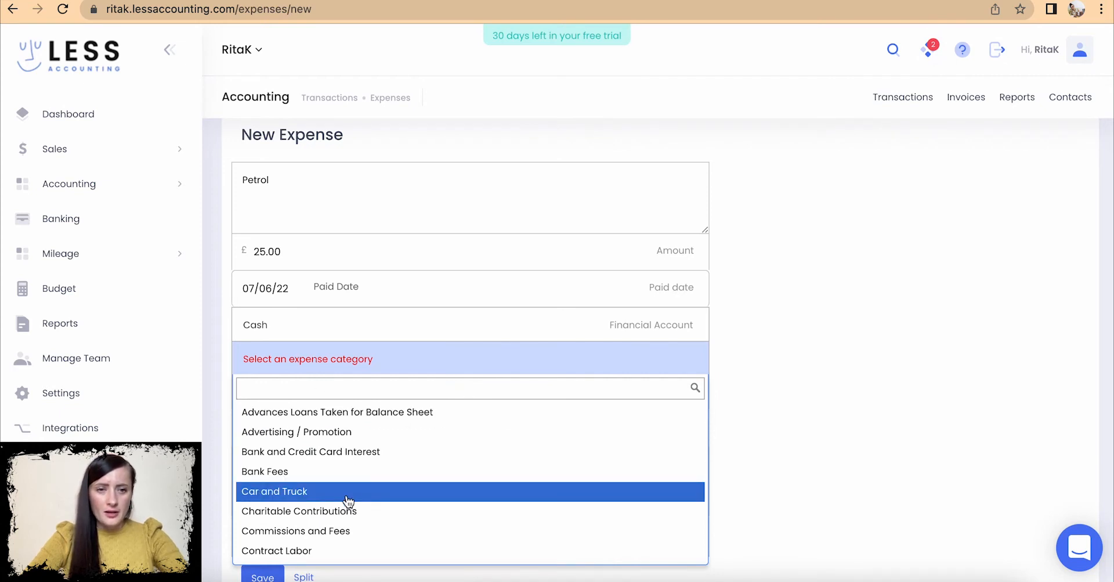
pyautogui.write('fu')
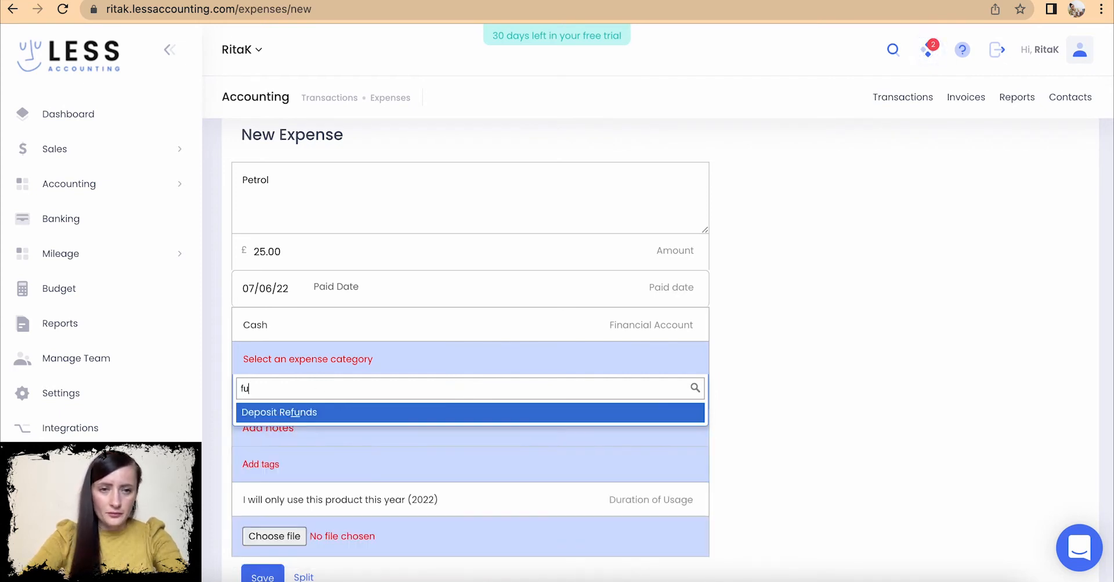
pyautogui.press('BackSpace')
pyautogui.press('BackSpace')
pyautogui.write('pe')
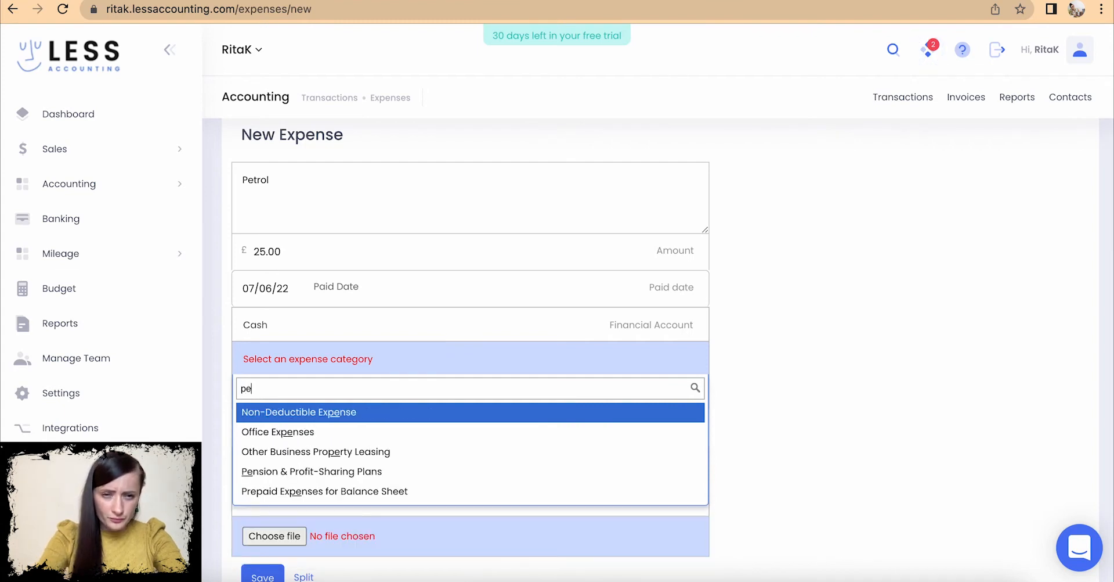
pyautogui.press('BackSpace')
pyautogui.press('BackSpace')
pyautogui.click(303, 491)
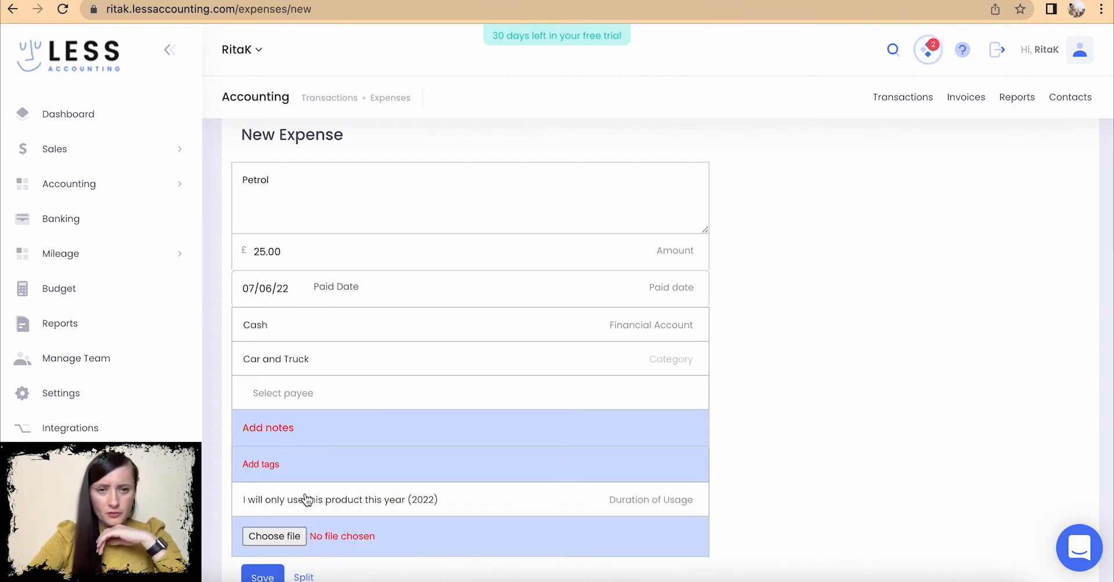
# - Add the note 'Travel from home to market (Town Festival)' and keep the duration at 2022
pyautogui.scroll(-3, 327, 470)
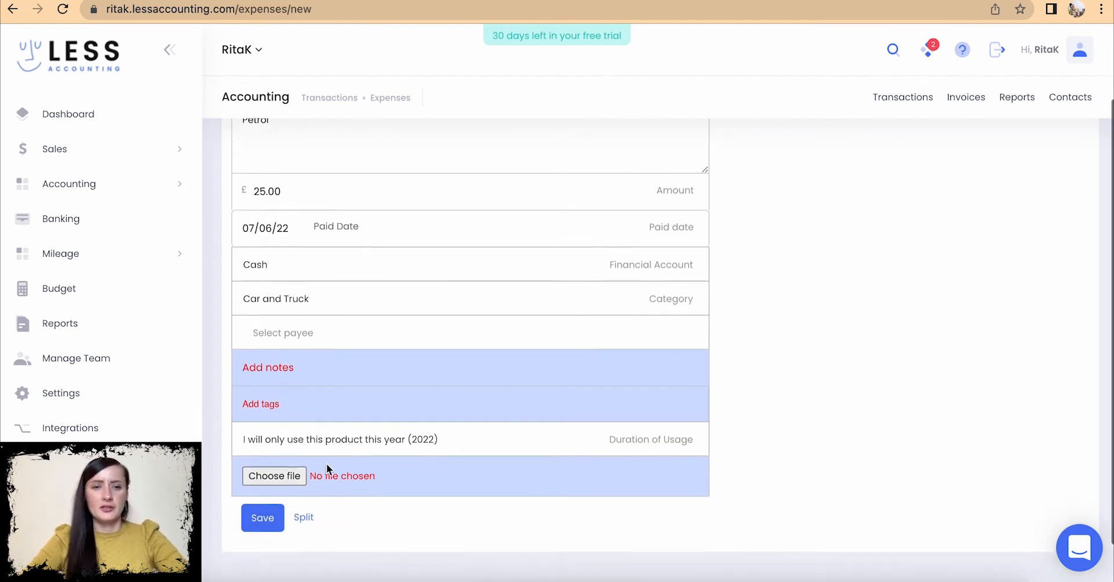
pyautogui.click(330, 299)
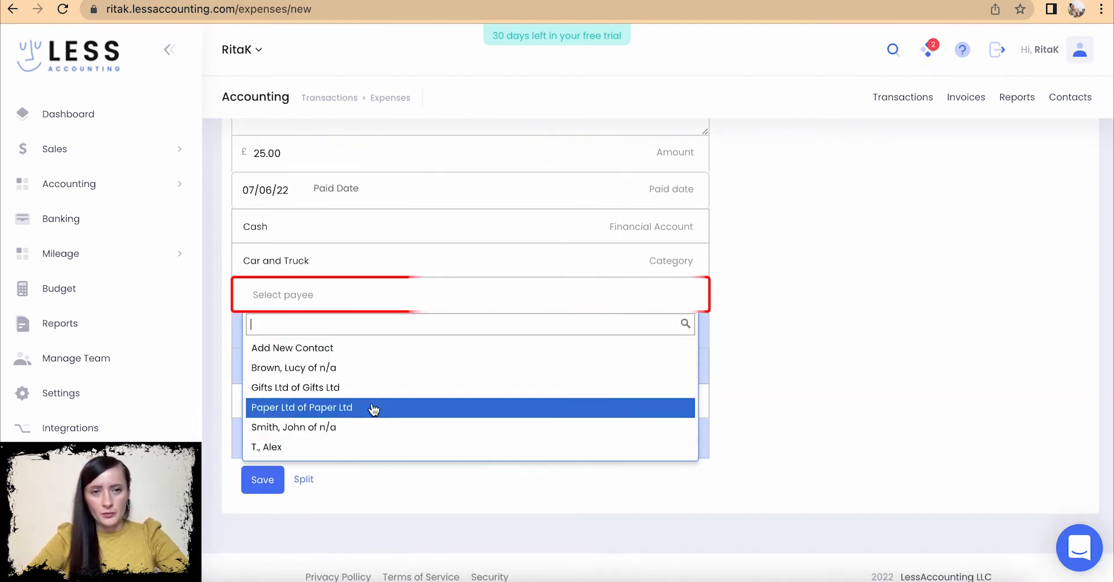
pyautogui.click(337, 306)
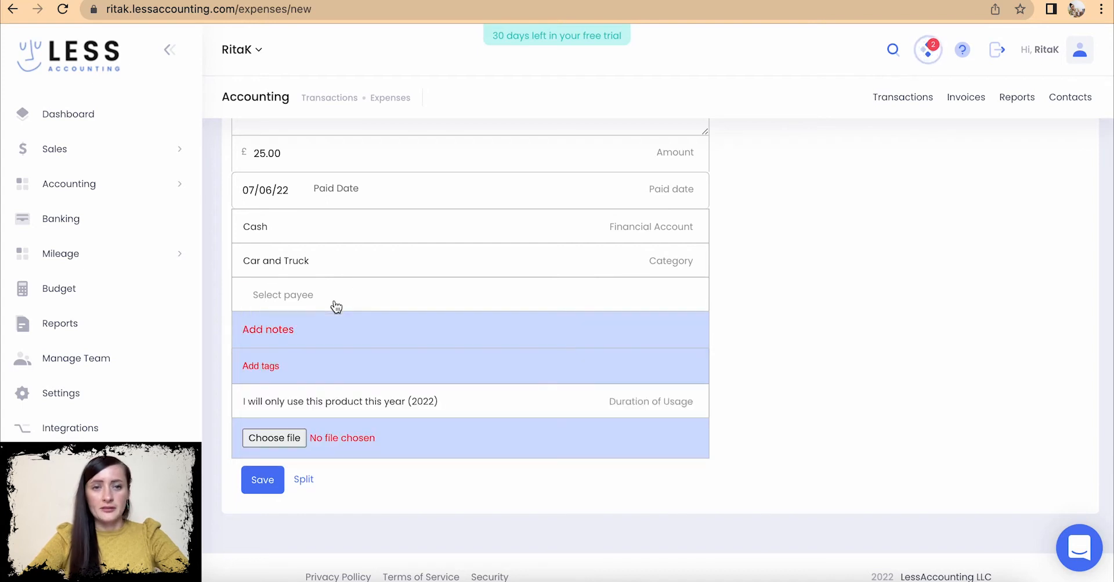
pyautogui.click(355, 331)
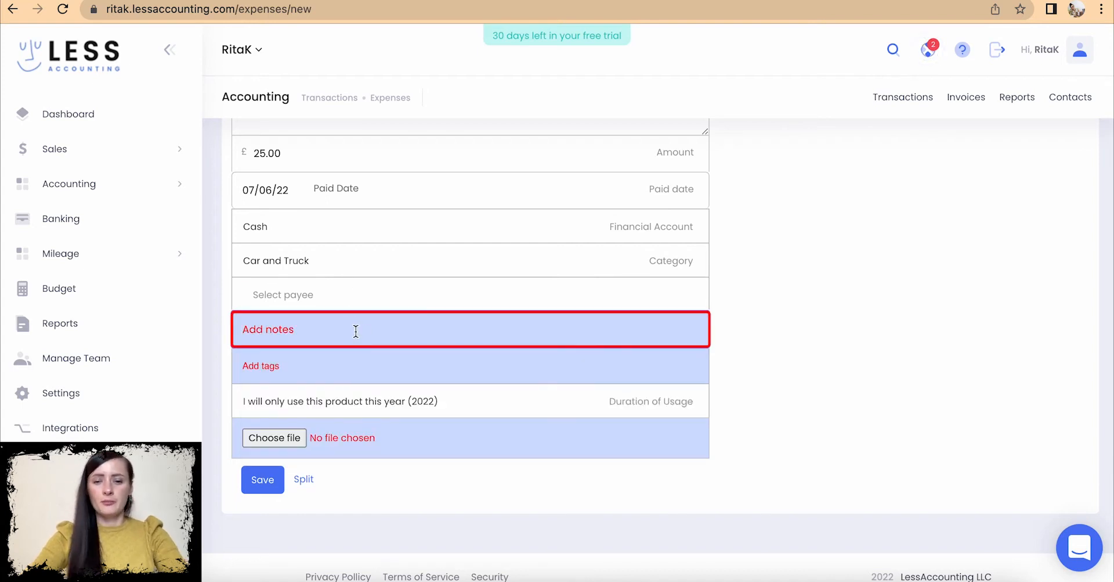
pyautogui.write('Travel fr')
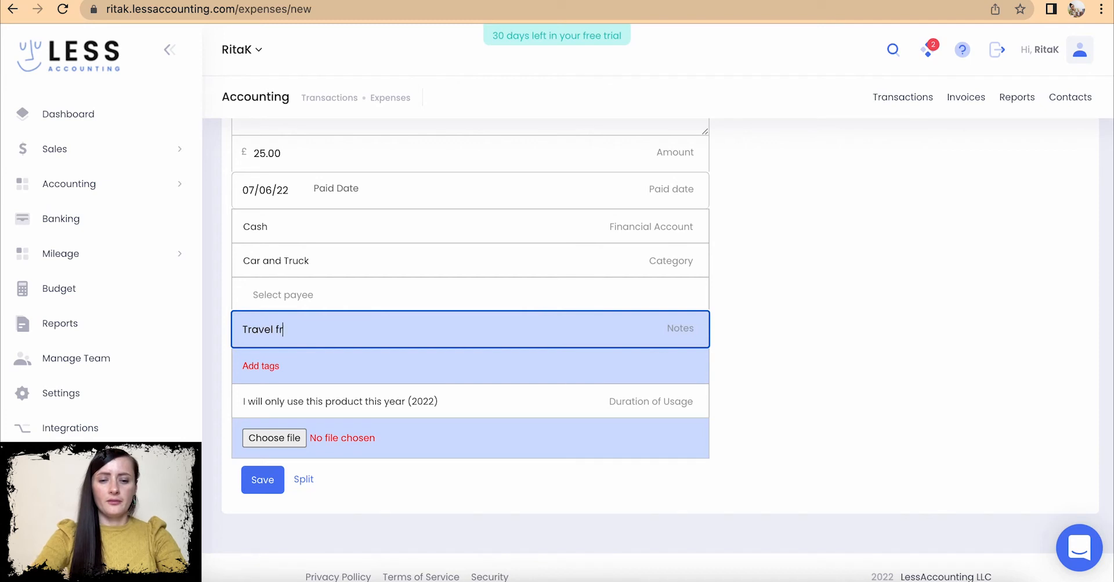
pyautogui.write('om home to market')
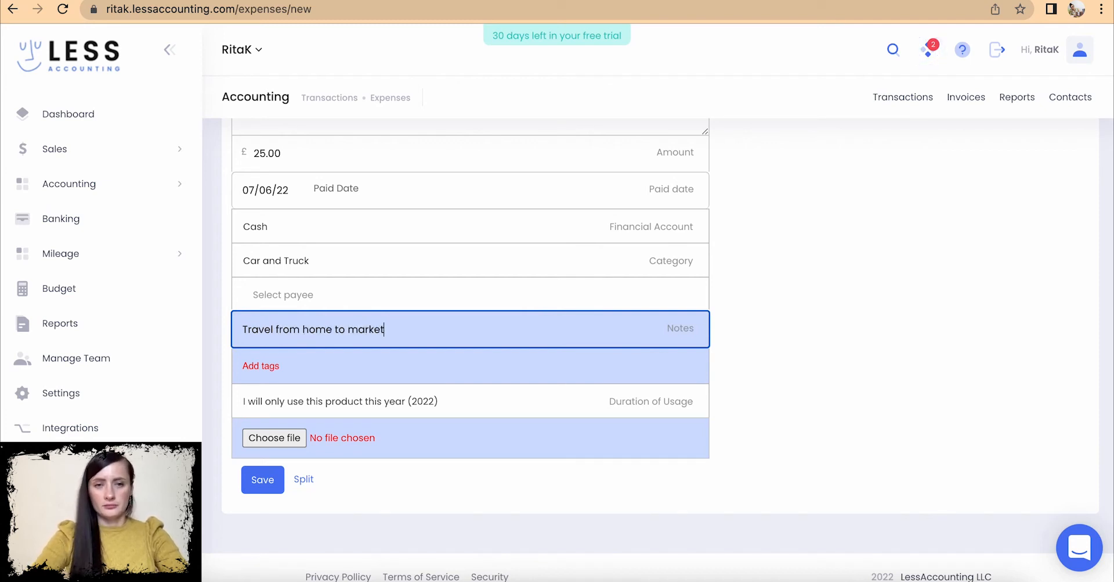
pyautogui.write(' (Town Festival')
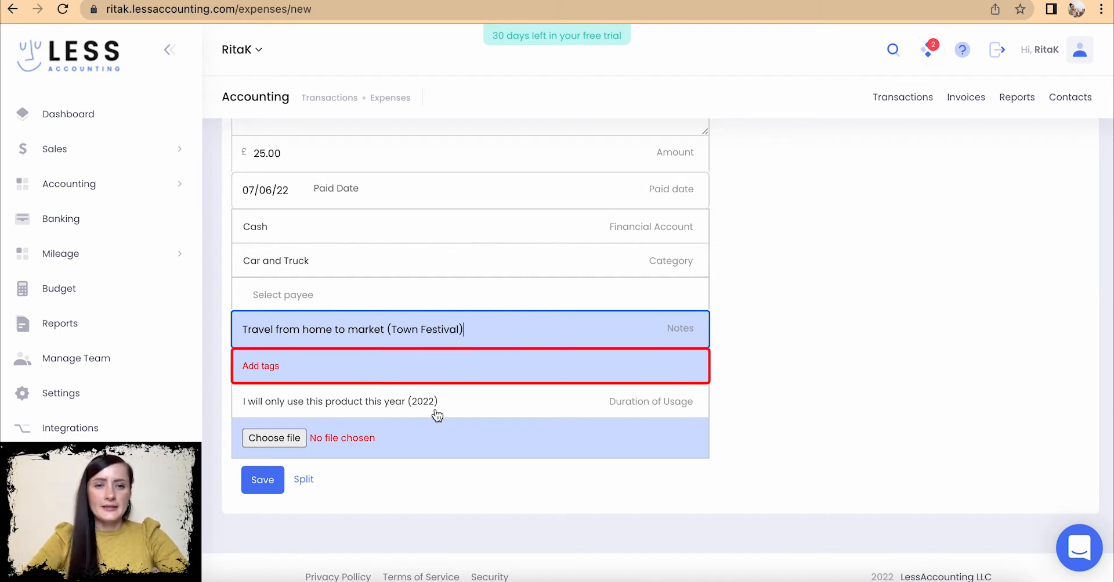
pyautogui.click(411, 388)
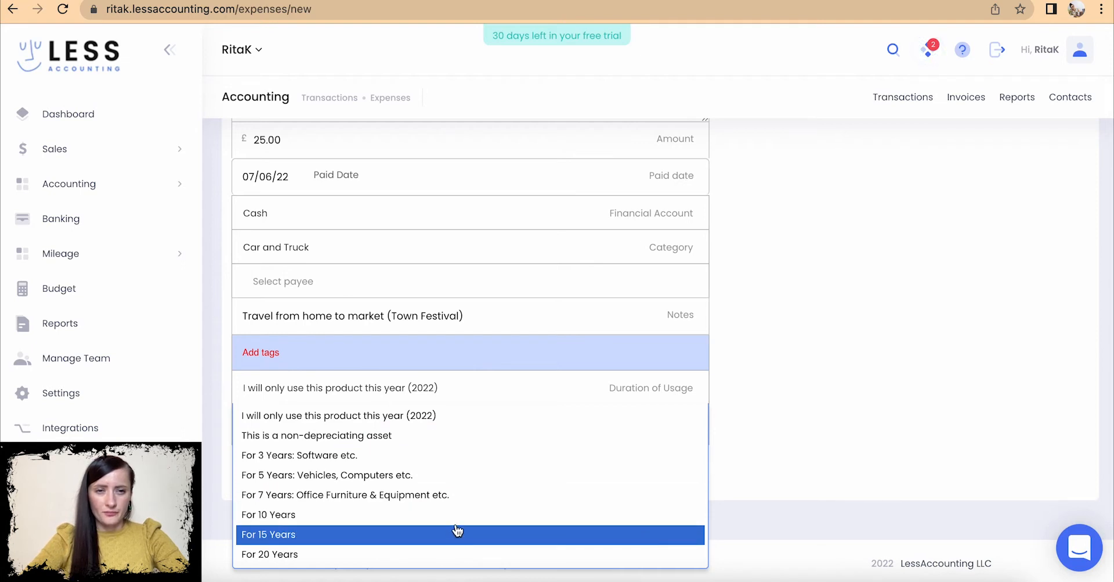
pyautogui.click(442, 418)
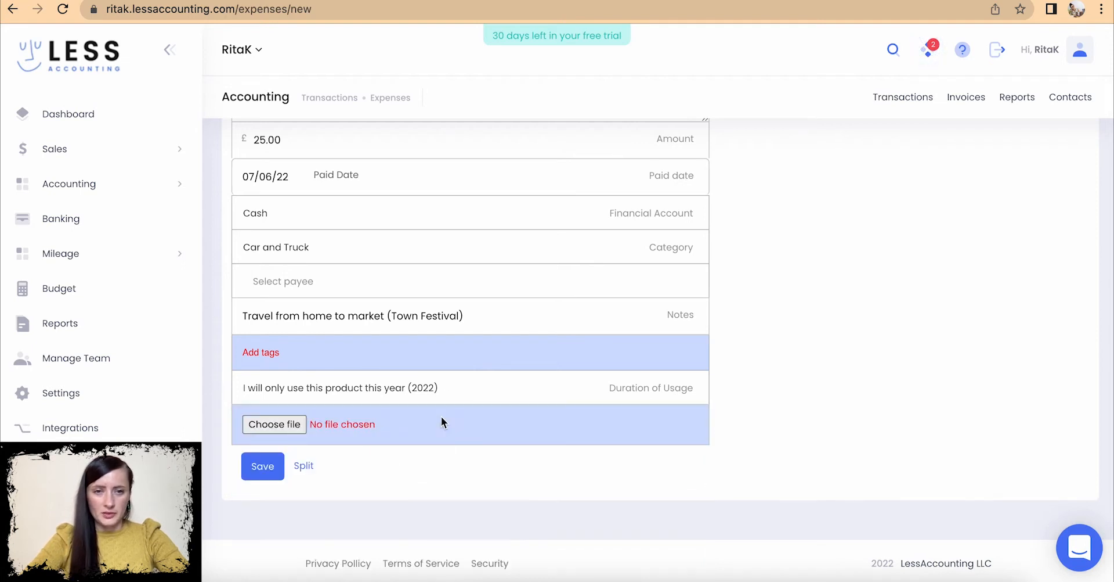
pyautogui.click(274, 429)
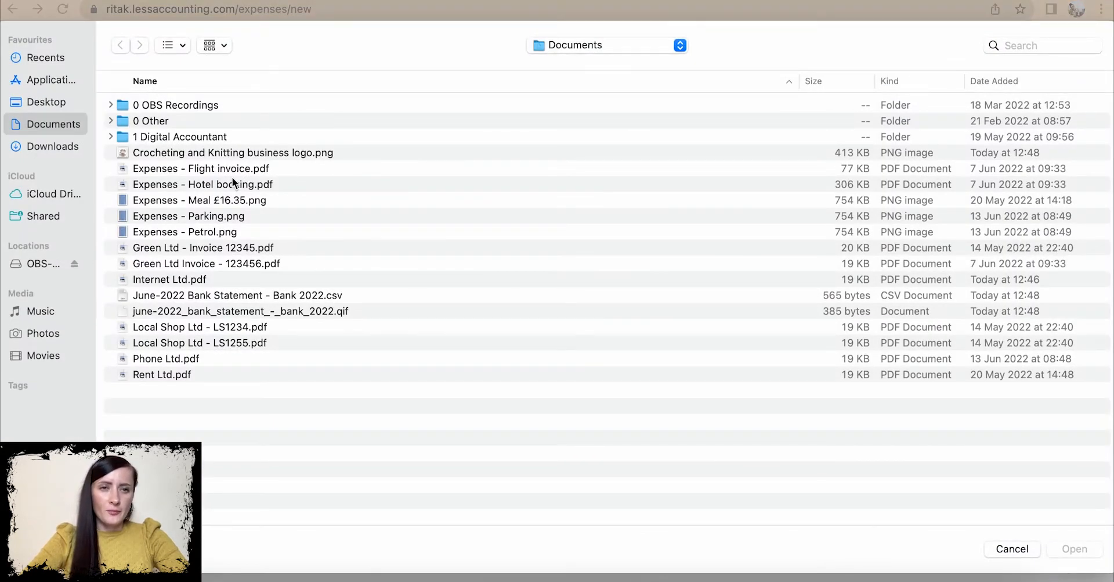
# - Attach the Expenses - Petrol.png receipt and save the Petrol expense
pyautogui.click(220, 233)
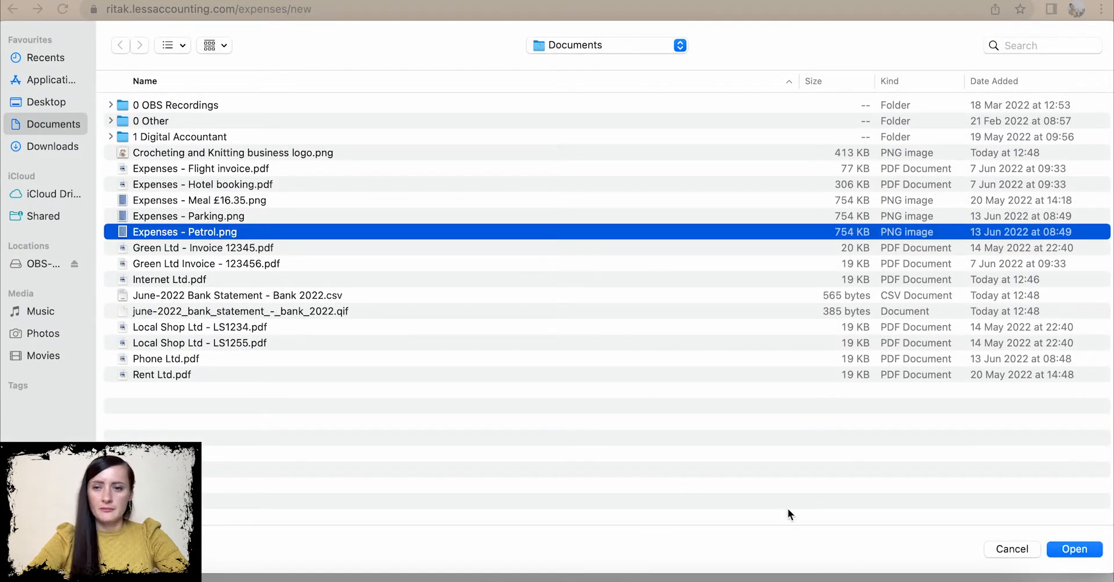
pyautogui.click(1087, 552)
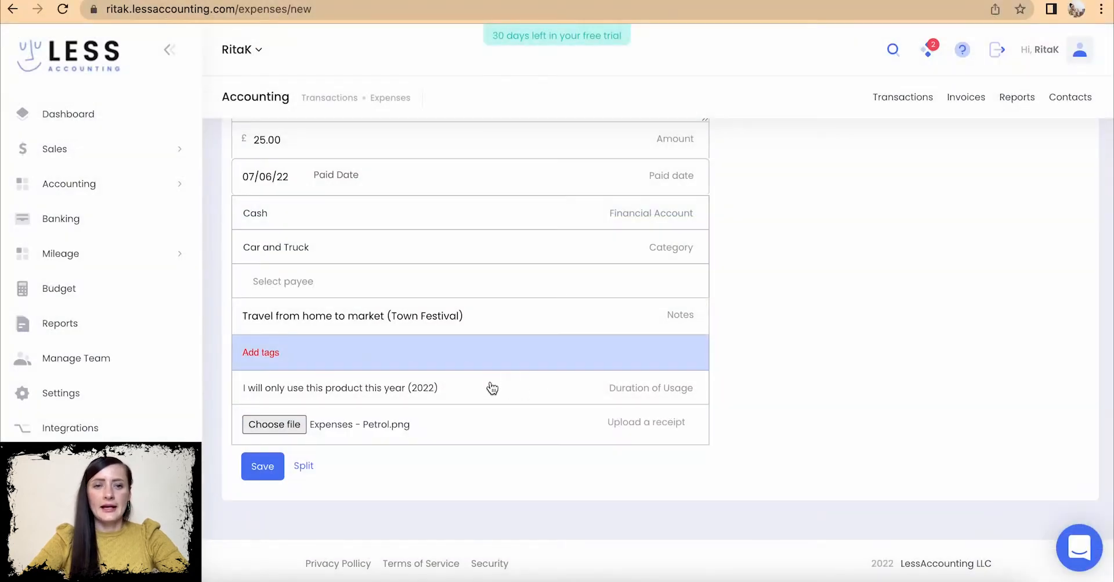
pyautogui.click(264, 466)
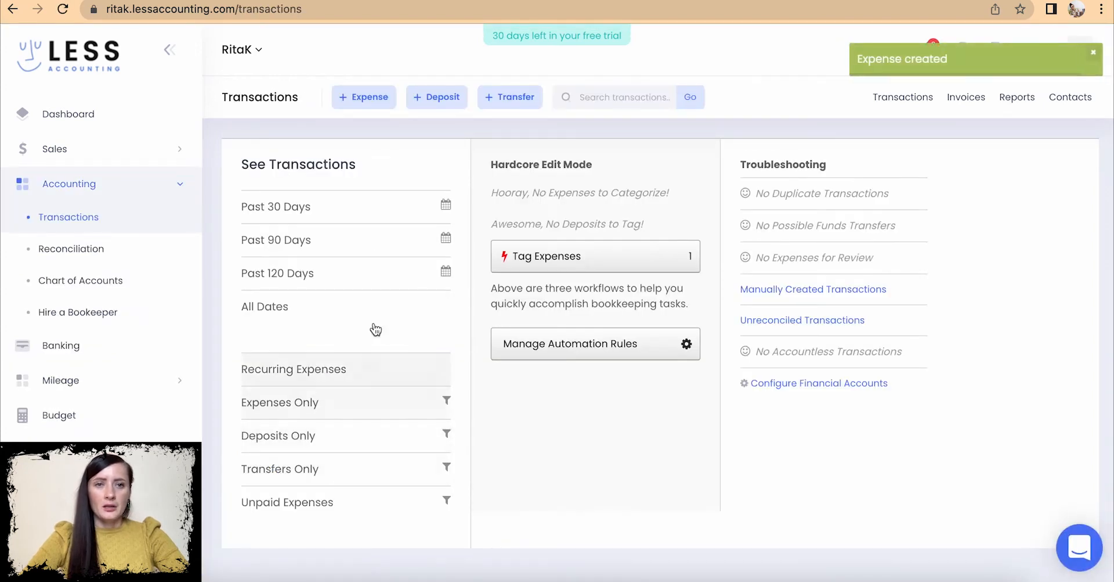
pyautogui.click(358, 100)
# - Title the new expense Hotel bill with an amount of £91.00
pyautogui.click(332, 211)
pyautogui.write('Hotel bill')
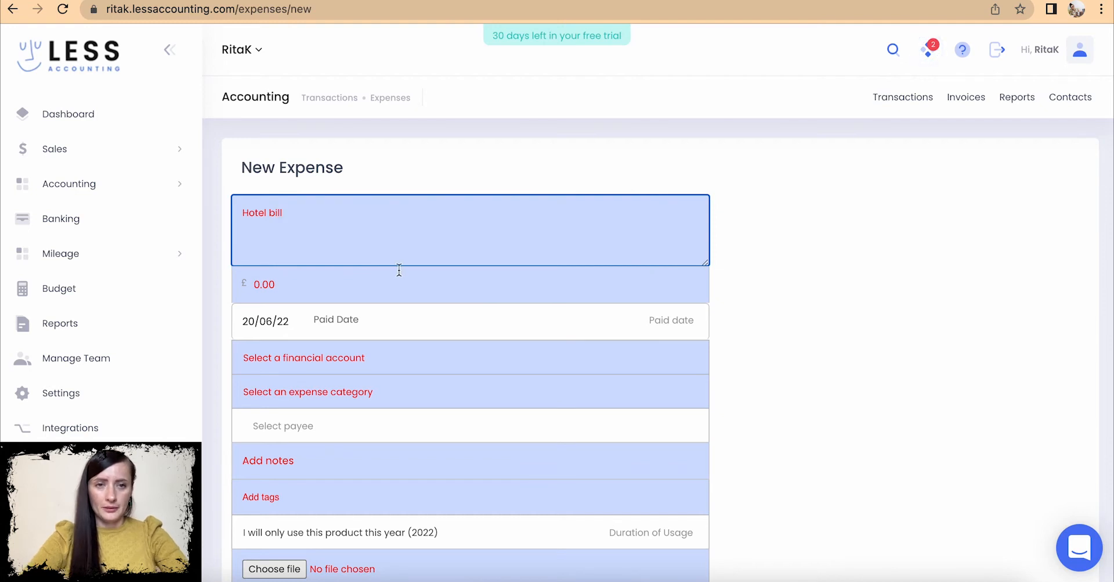
pyautogui.scroll(-1, 399, 270)
pyautogui.click(291, 246)
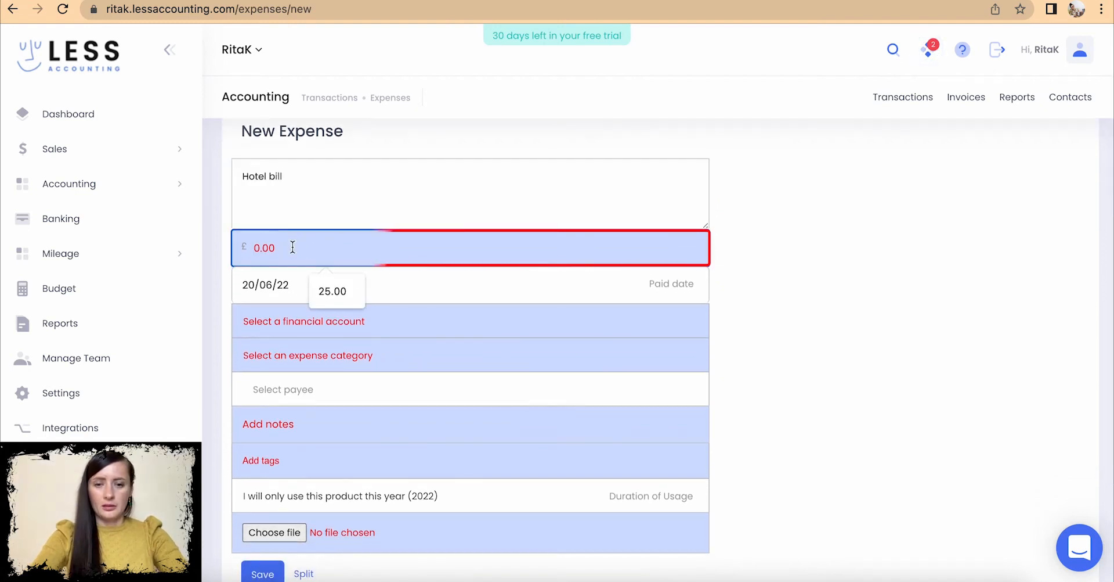
pyautogui.write('91')
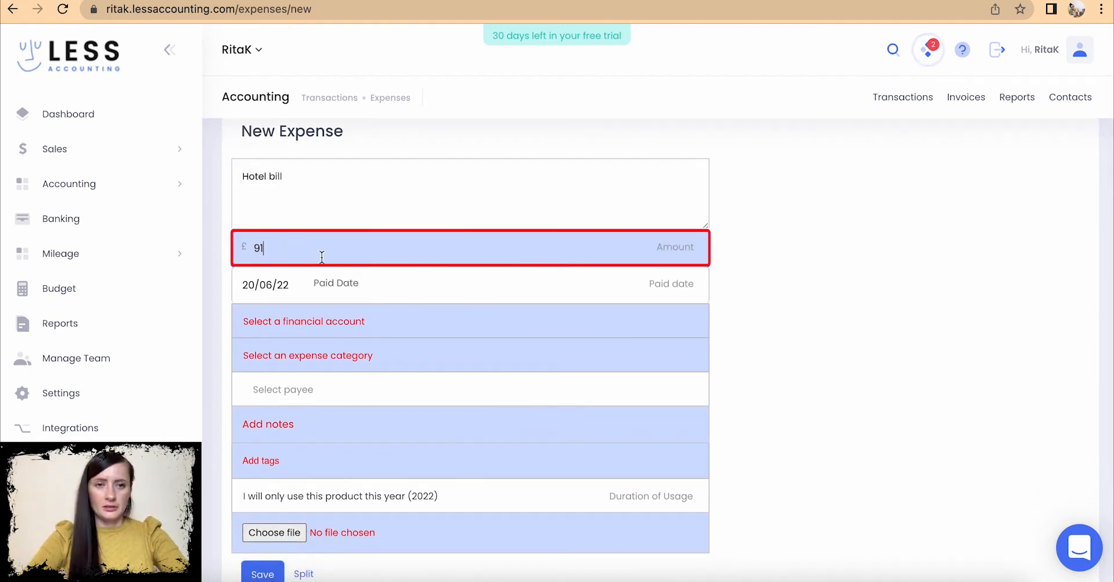
# - Mark the Hotel bill expense as due on 24/06/22
pyautogui.click(384, 321)
pyautogui.click(385, 321)
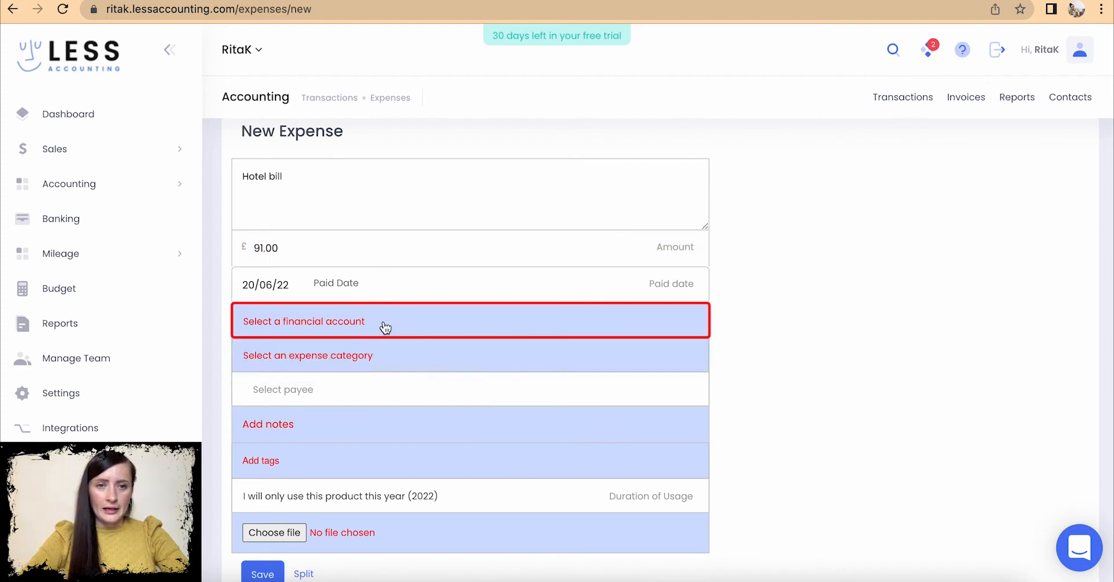
pyautogui.click(343, 290)
pyautogui.click(282, 284)
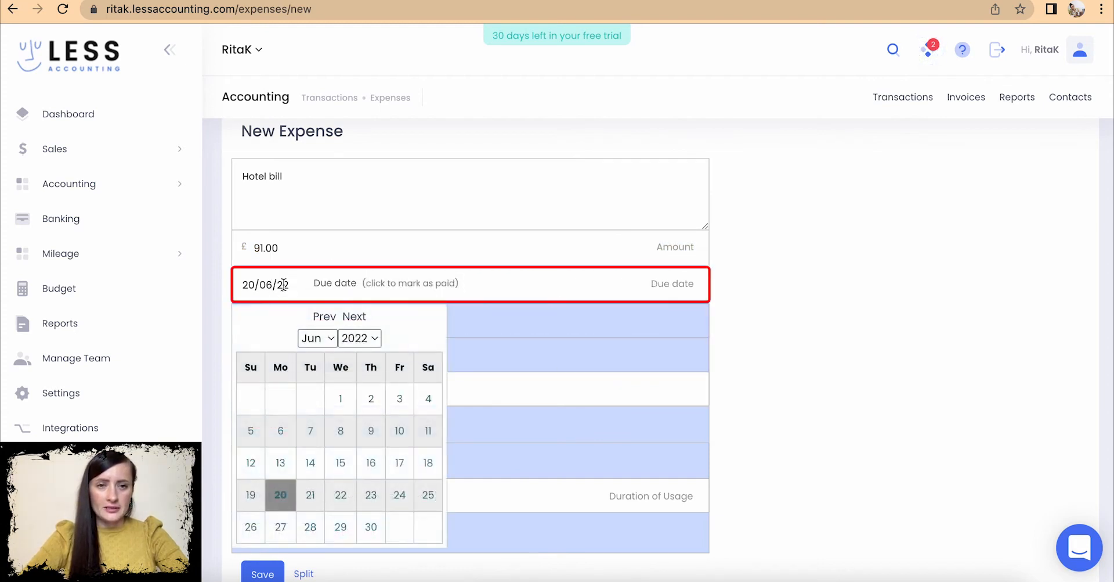
pyautogui.click(405, 503)
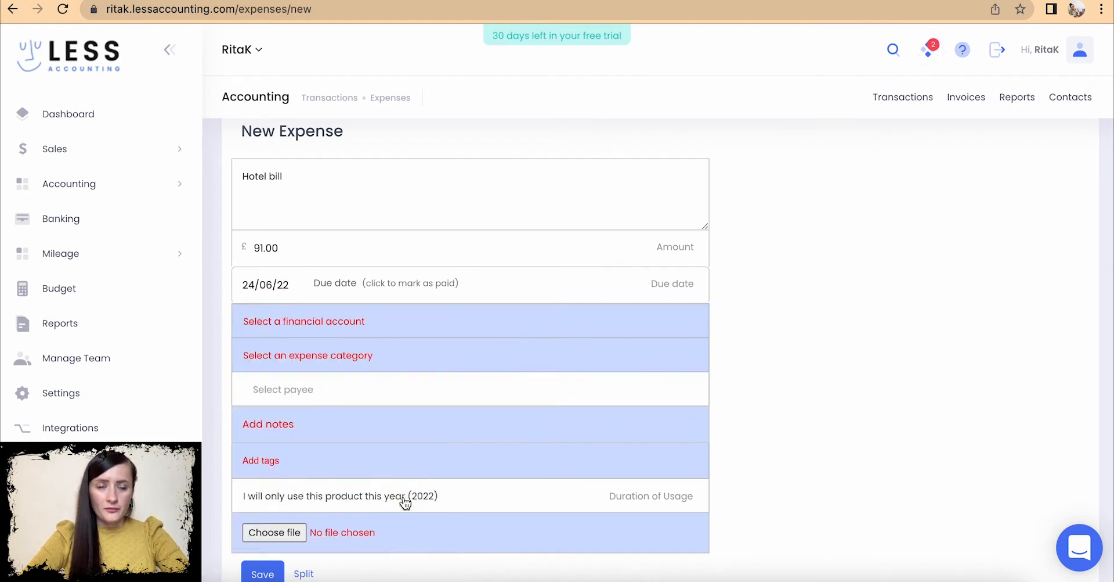
pyautogui.scroll(-2, 403, 502)
pyautogui.click(375, 199)
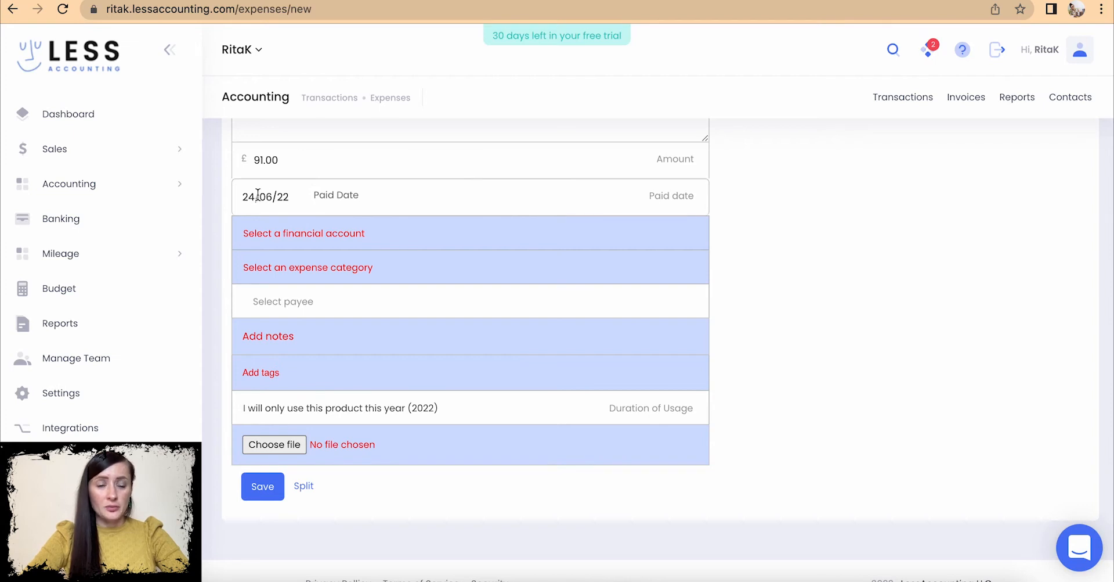
pyautogui.click(332, 202)
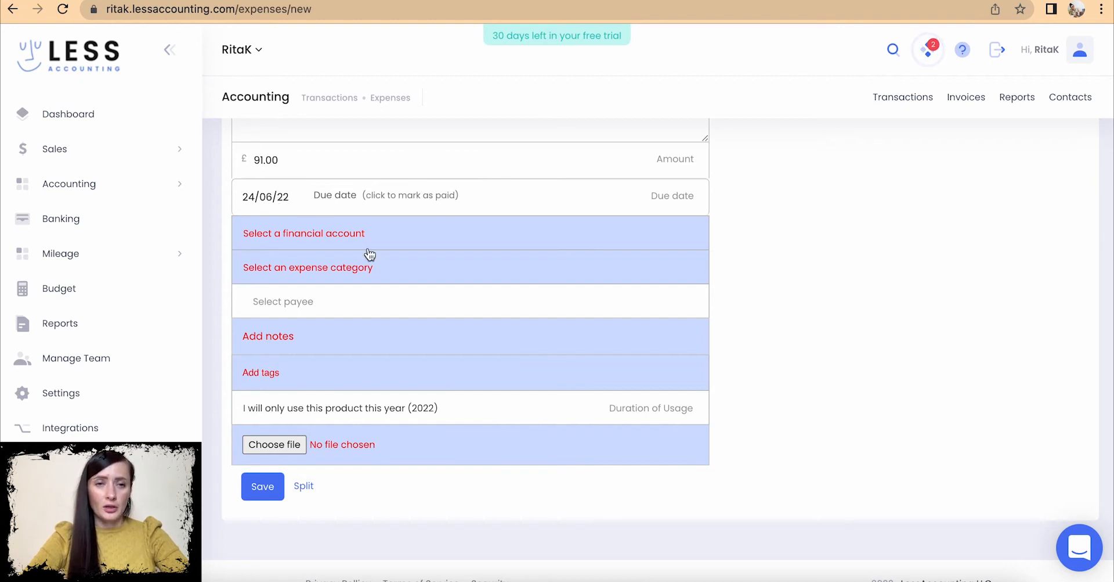
pyautogui.scroll(1, 369, 253)
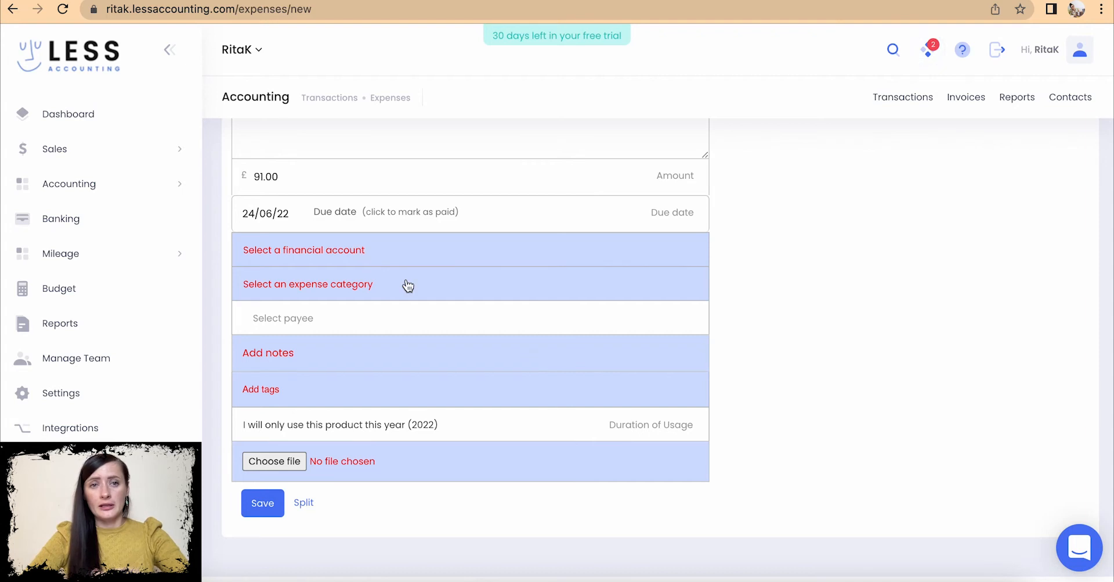
# - Search 'tra' and set the expense category to Travel
pyautogui.click(380, 284)
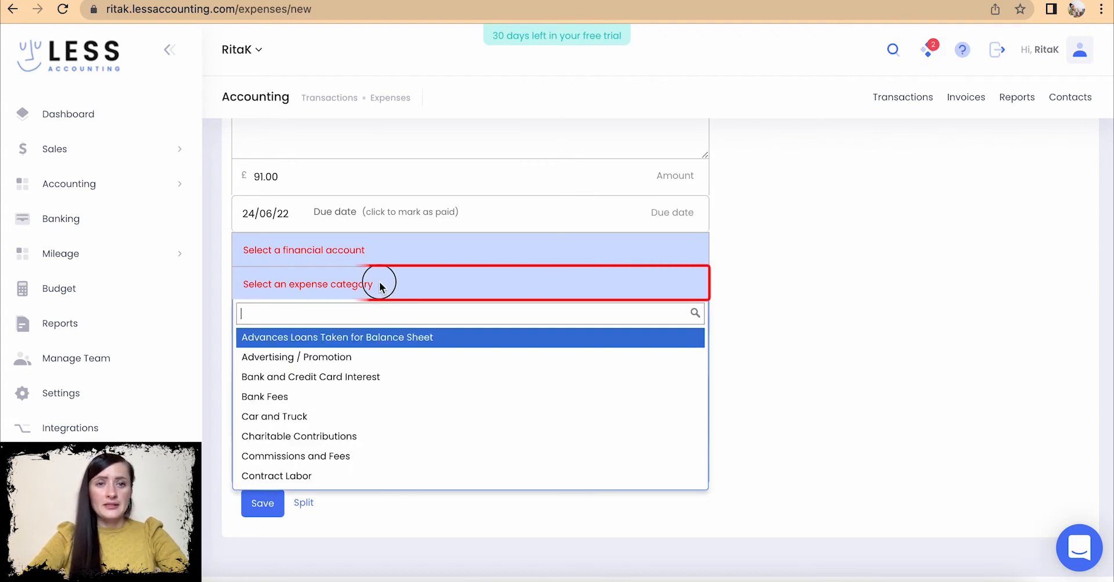
pyautogui.write('tr')
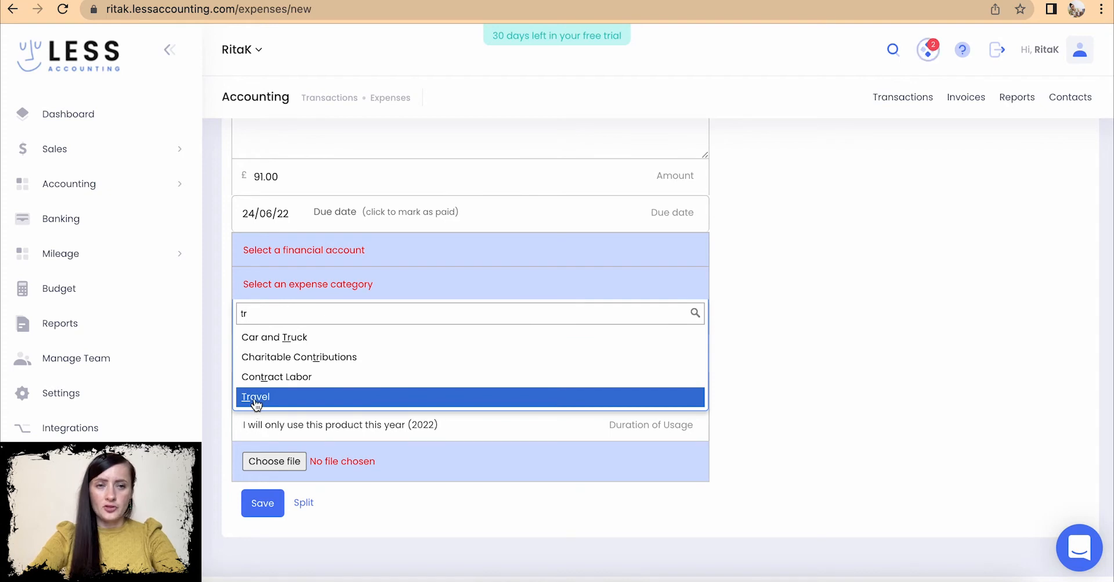
pyautogui.press('BackSpace')
pyautogui.press('BackSpace')
pyautogui.write('ho')
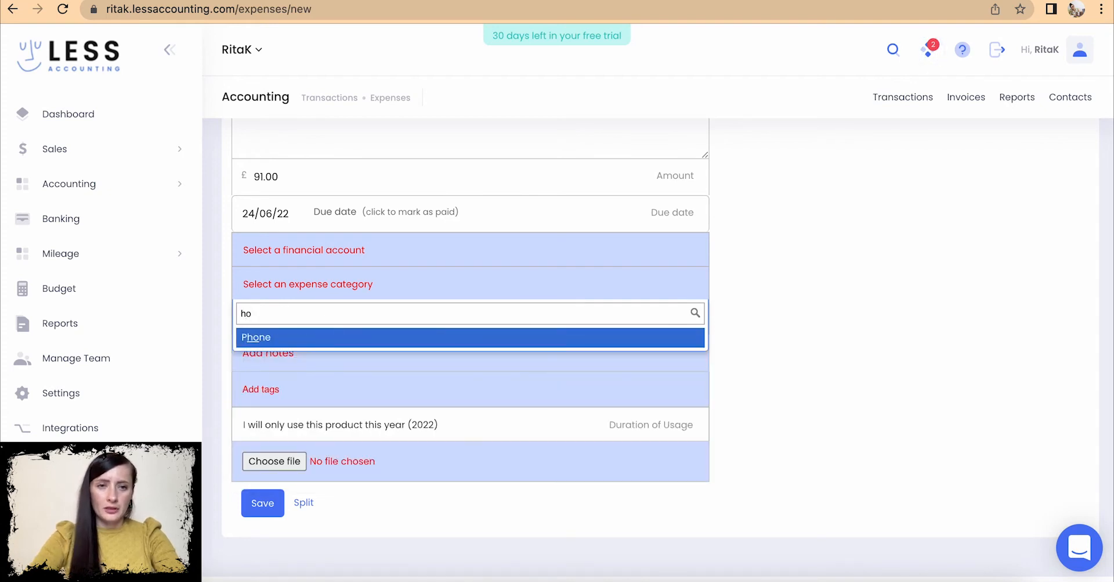
pyautogui.press('BackSpace')
pyautogui.press('BackSpace')
pyautogui.write('tra')
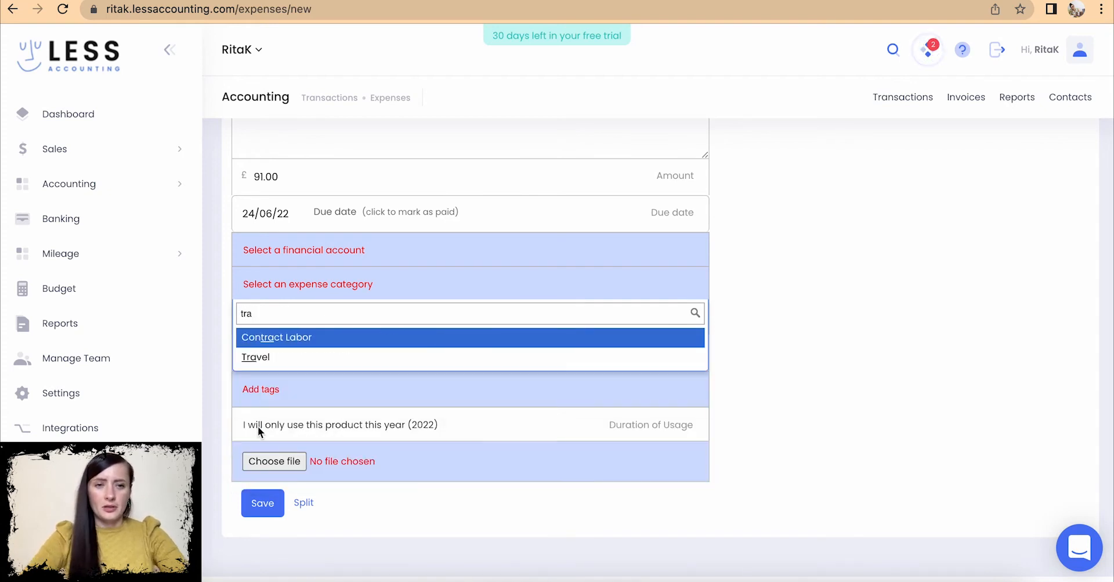
pyautogui.click(254, 356)
pyautogui.scroll(-1, 338, 350)
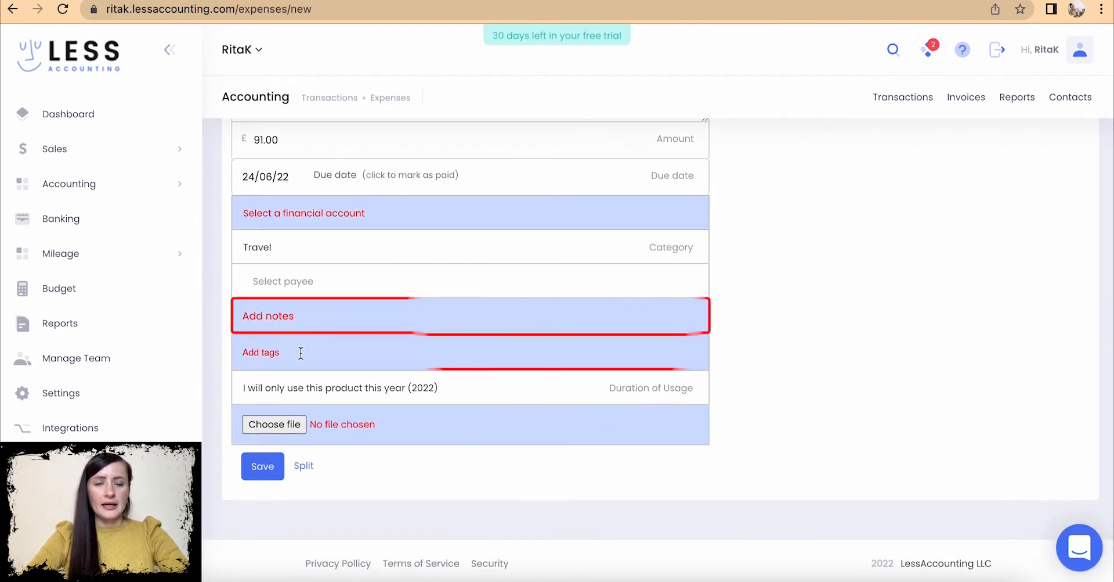
# - Attach Expenses - Hotel booking.pdf and save the Hotel bill expense
pyautogui.click(278, 423)
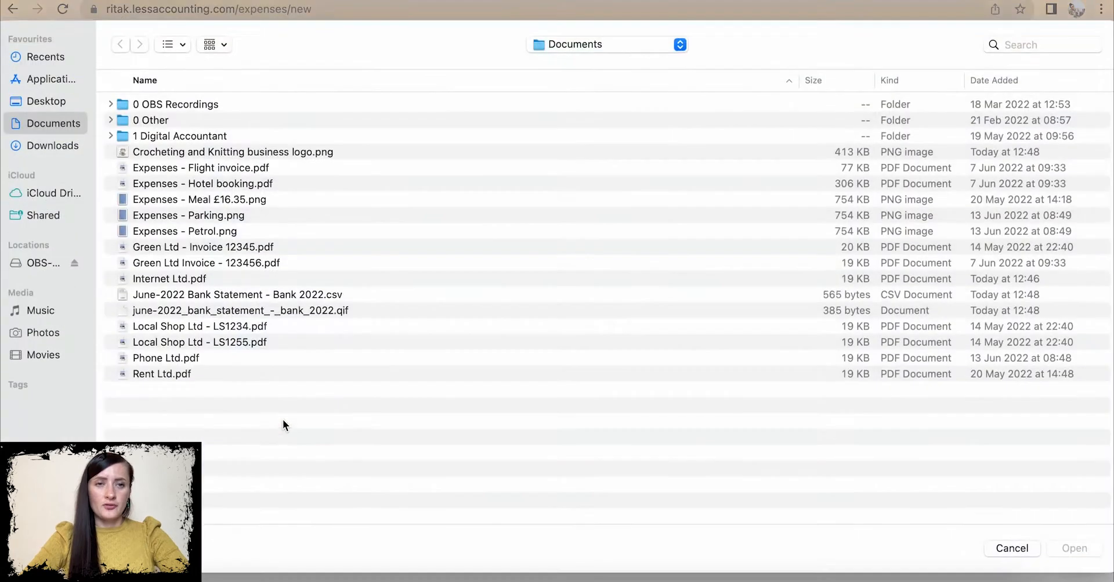
pyautogui.click(246, 185)
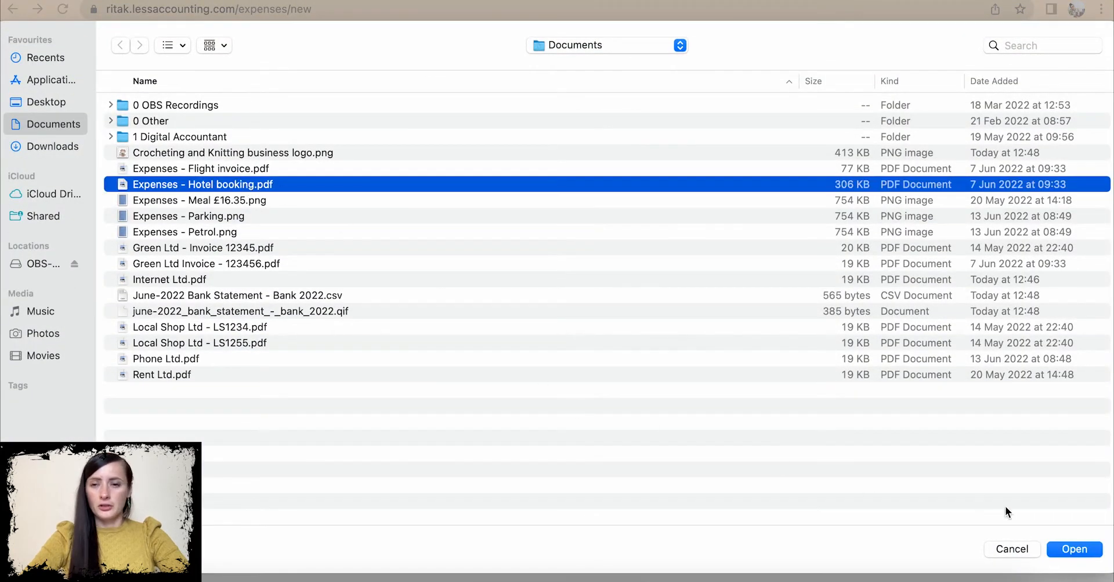
pyautogui.click(1096, 553)
pyautogui.click(266, 469)
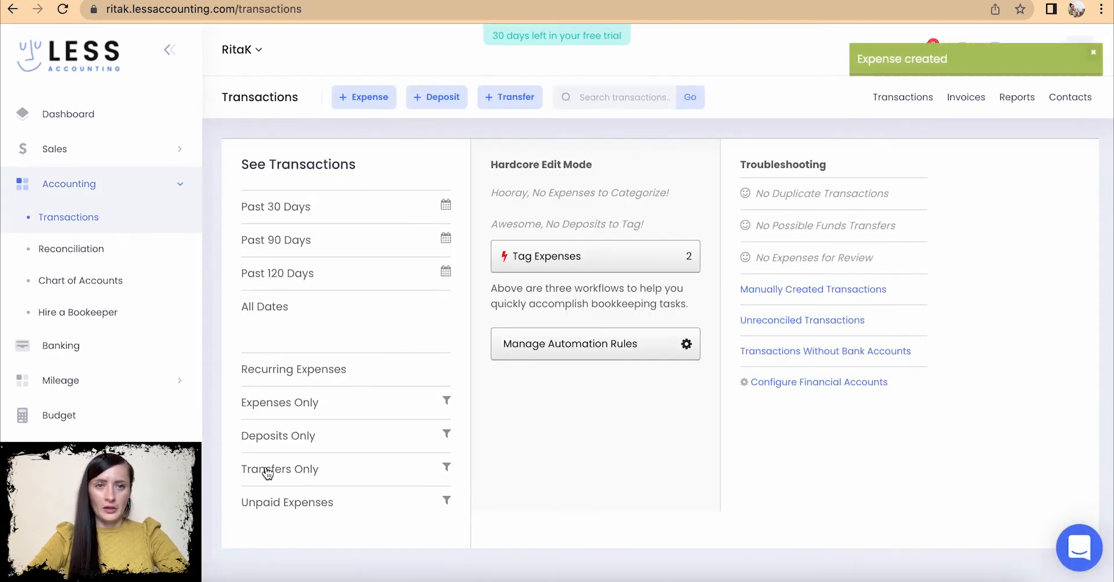
# - Filter the transactions list from Past 30 Days to This Year
pyautogui.click(288, 215)
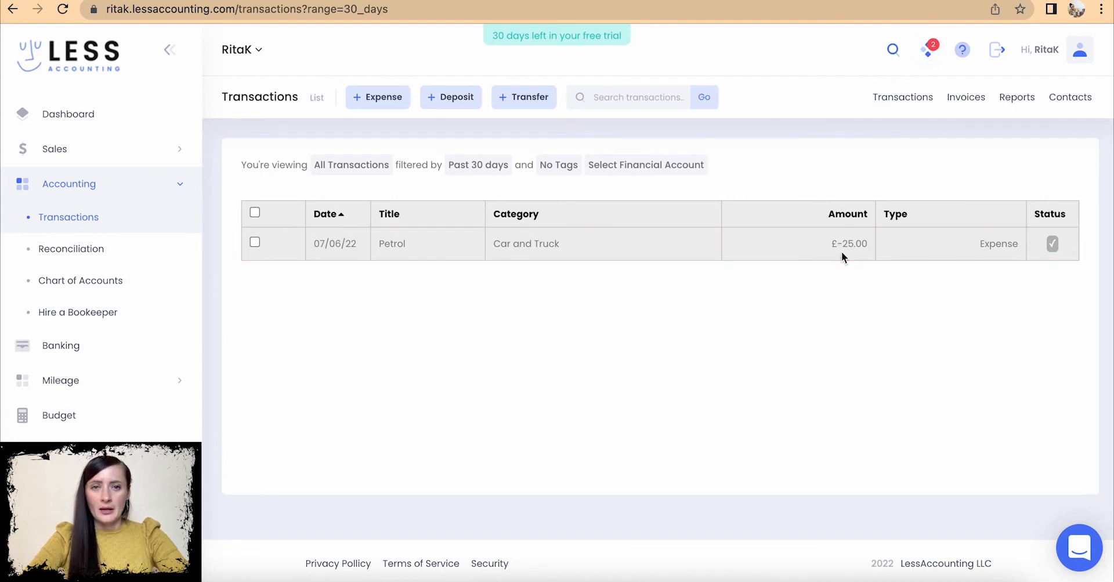
pyautogui.click(350, 166)
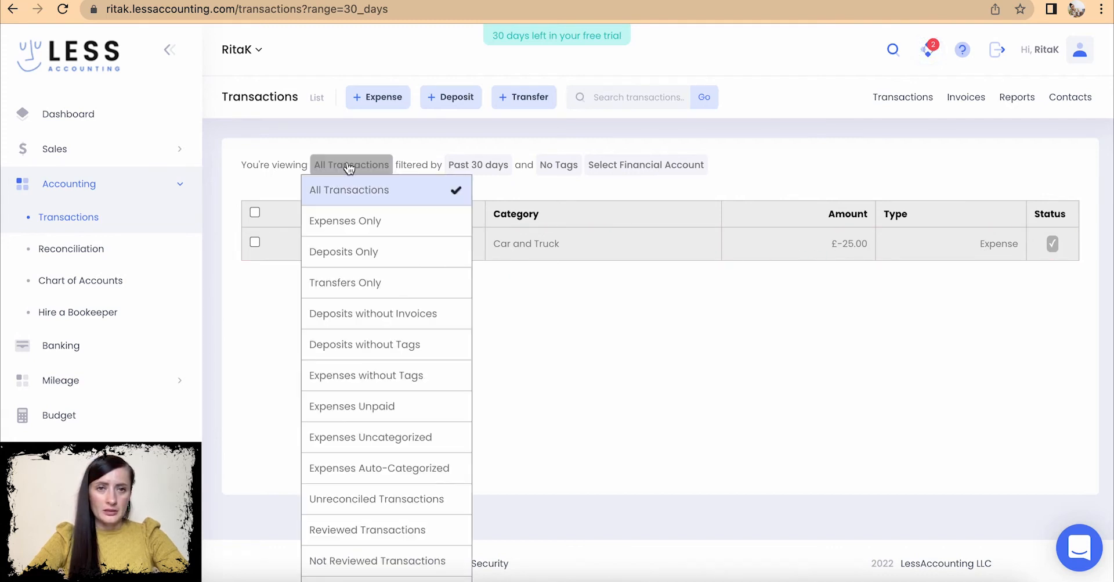
pyautogui.click(494, 166)
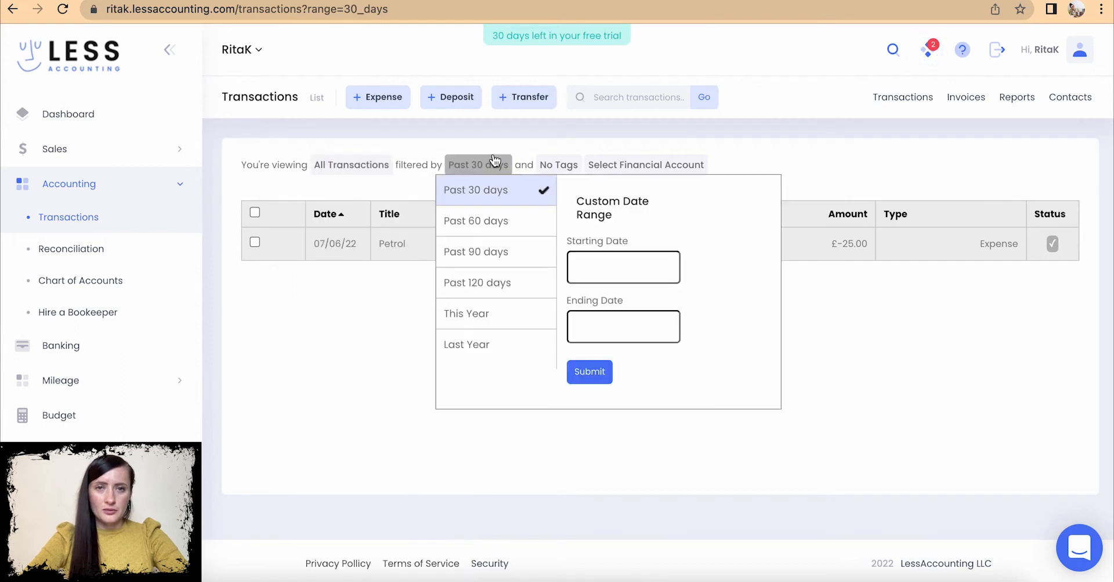
pyautogui.click(495, 313)
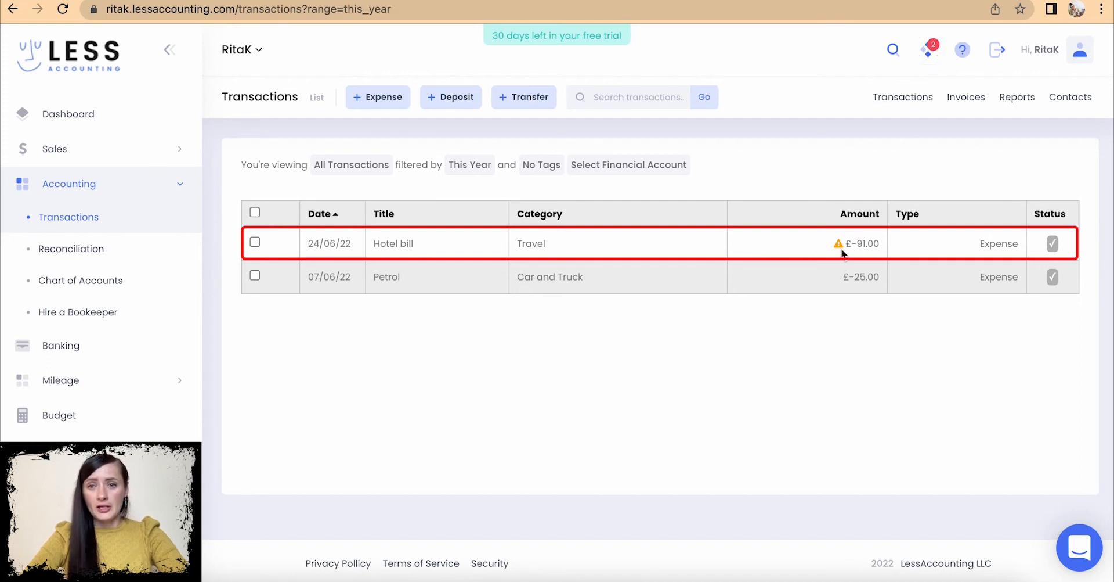
pyautogui.moveTo(840, 251)
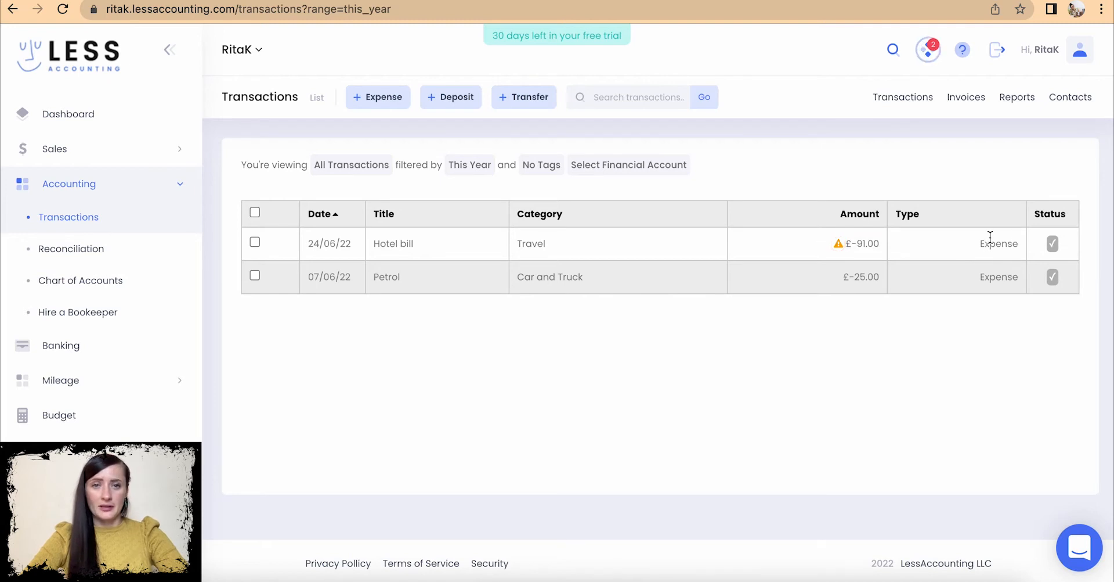
# - List transactions across all dates to confirm the Hotel bill entry, then begin a new deposit
pyautogui.click(58, 219)
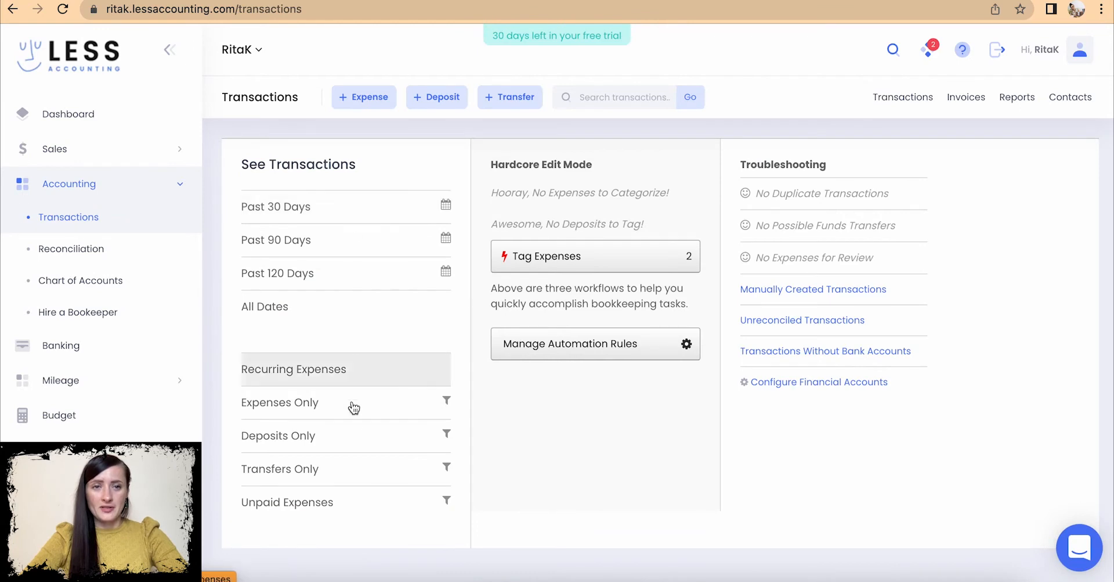
pyautogui.click(334, 312)
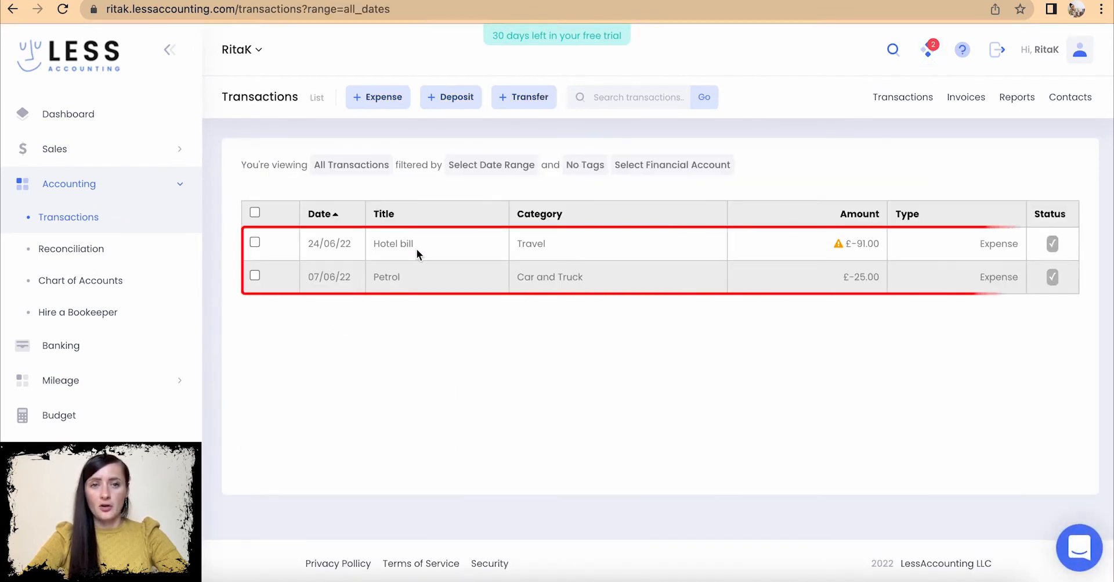
pyautogui.click(255, 242)
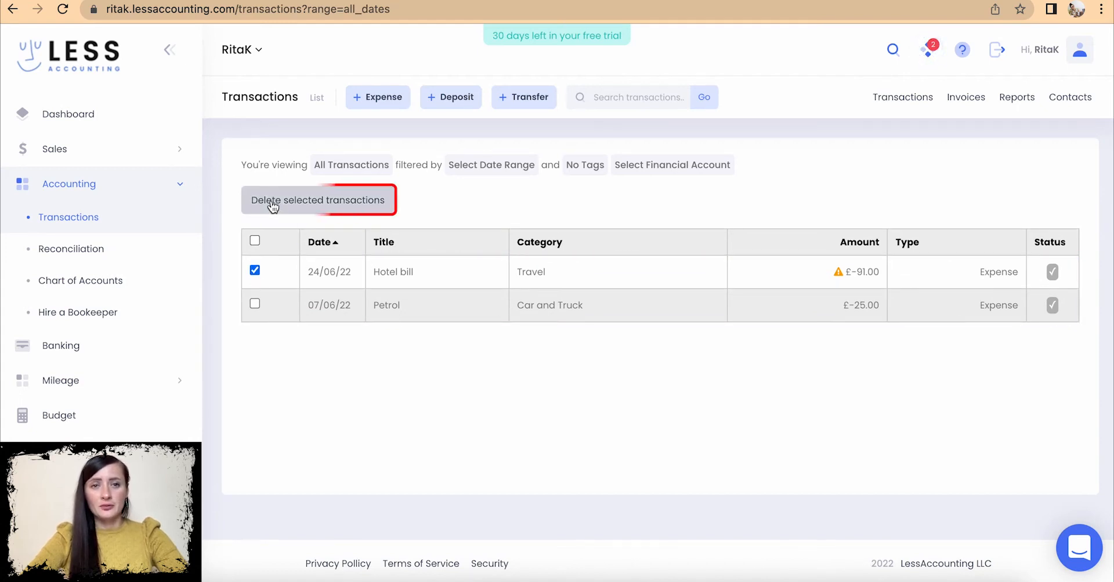
pyautogui.click(255, 271)
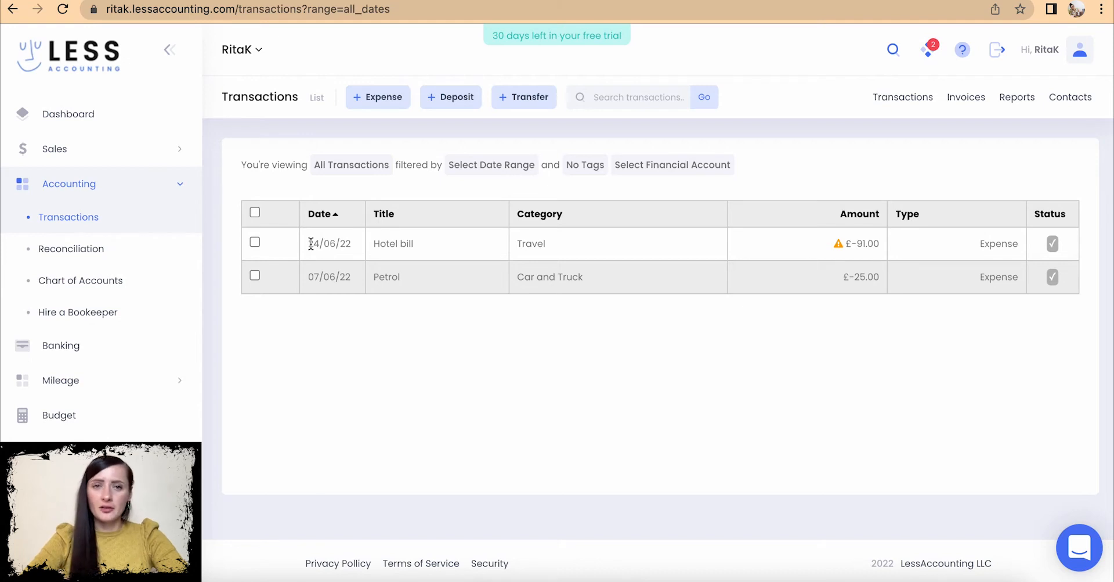
pyautogui.click(459, 98)
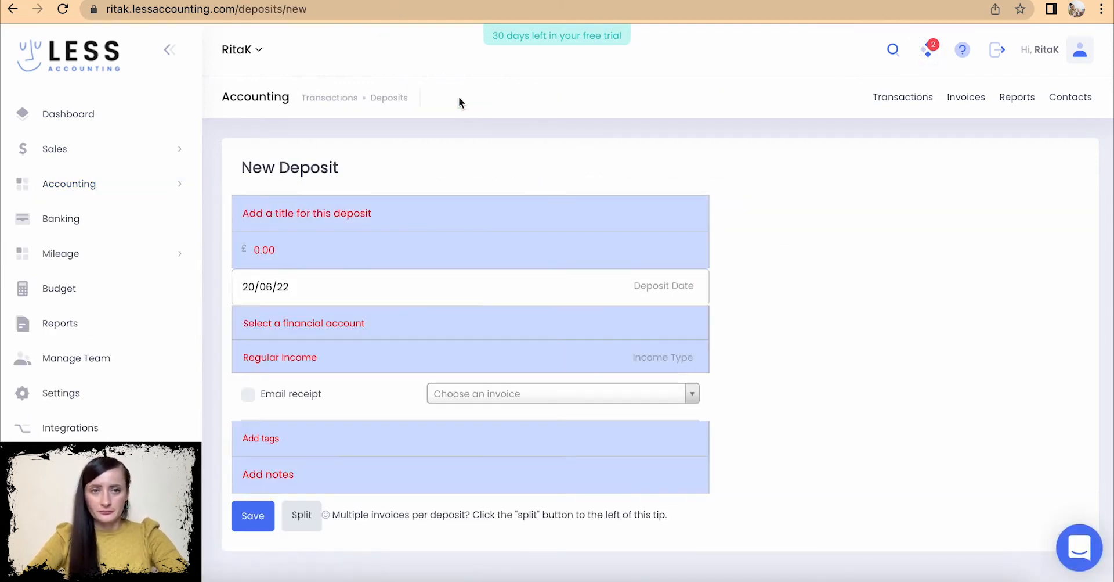
# - Enter deposit title 'Cash sales from Town festival', amount 480 and date 18/06/22
pyautogui.click(390, 211)
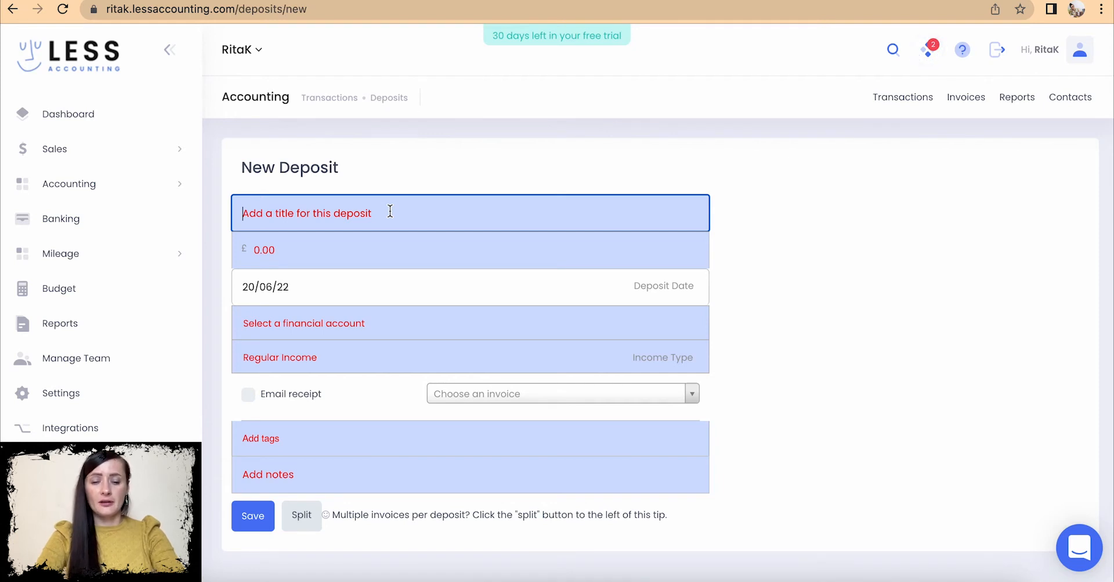
pyautogui.write('Cash ')
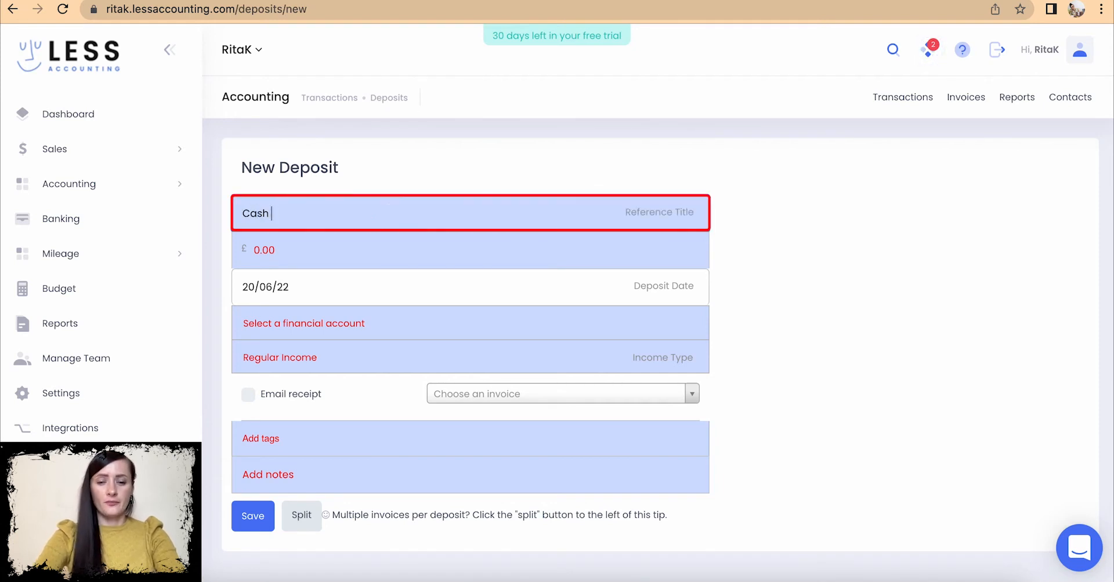
pyautogui.write('sales from Town')
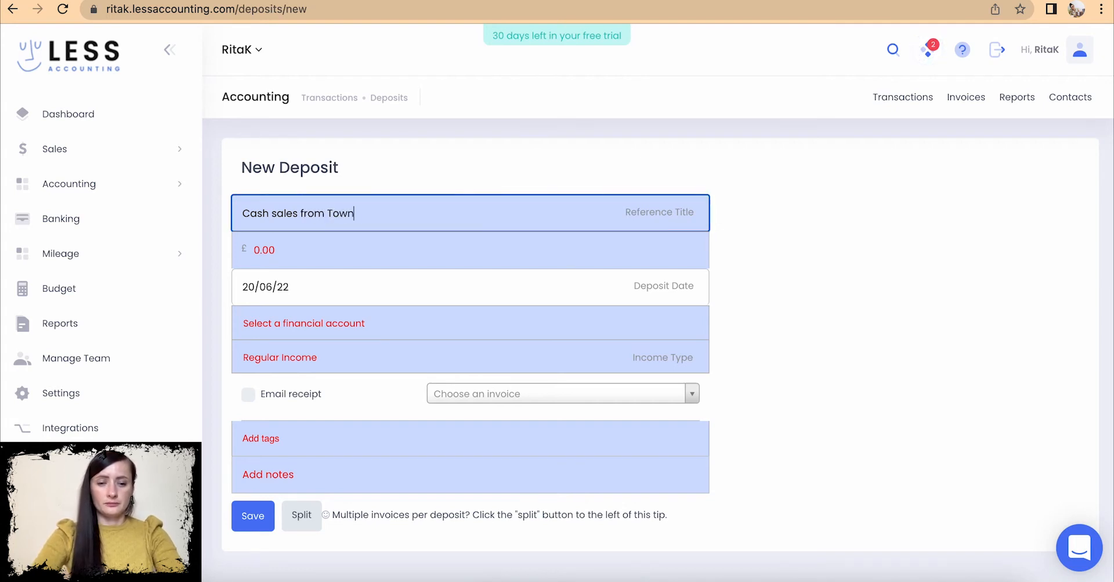
pyautogui.write(' festival')
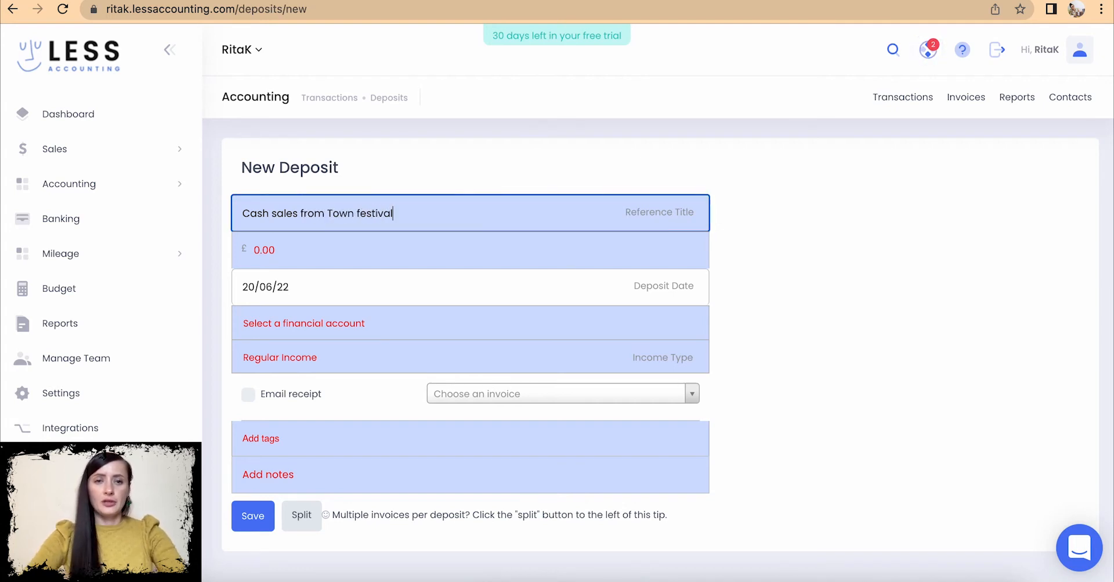
pyautogui.scroll(-1, 513, 232)
pyautogui.click(238, 214)
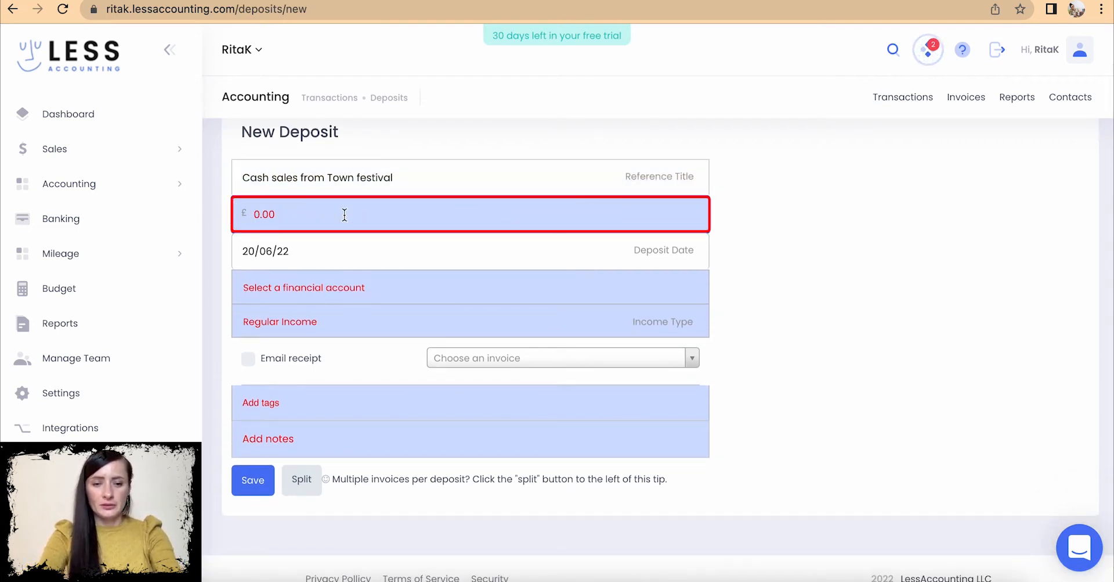
pyautogui.write('480')
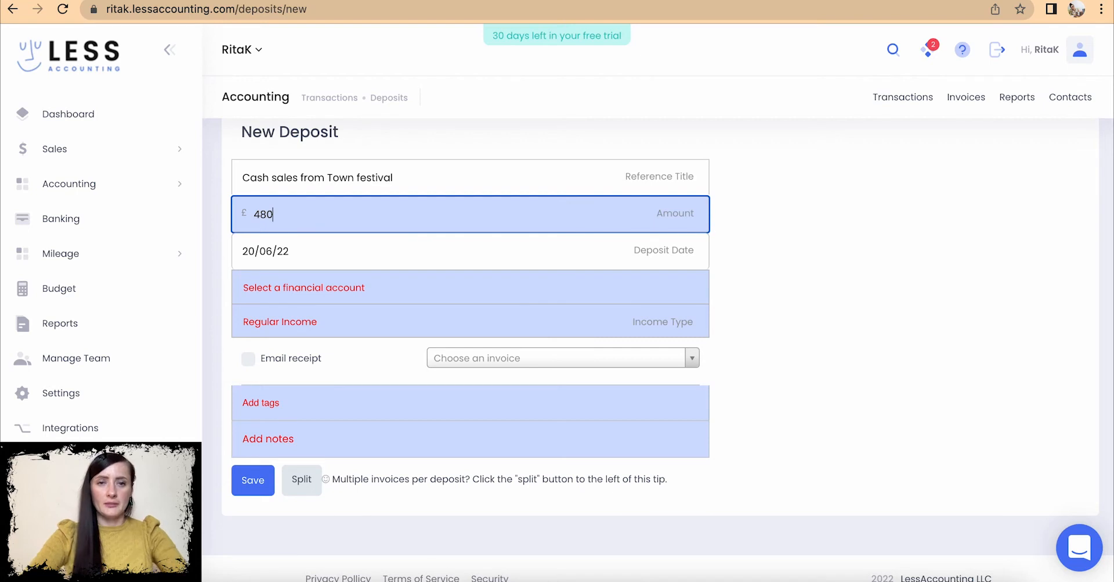
pyautogui.click(397, 256)
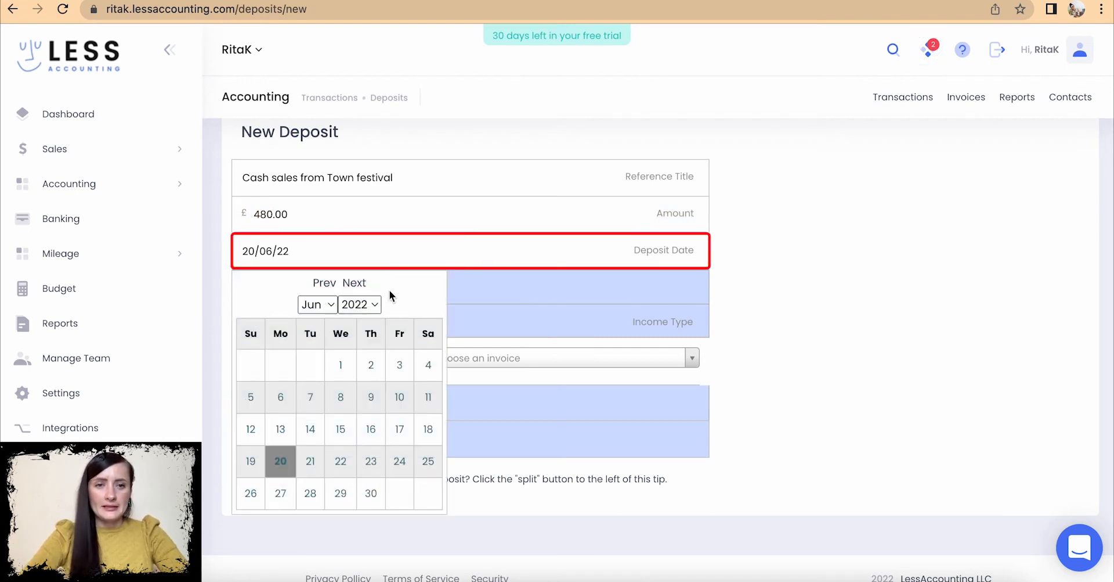
pyautogui.click(429, 430)
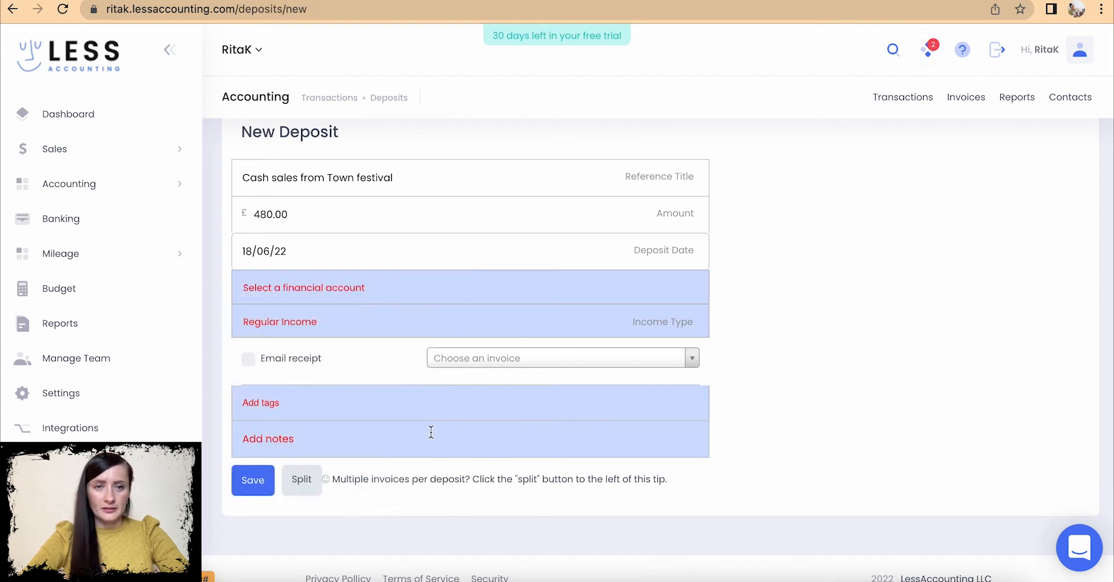
pyautogui.scroll(-1, 435, 348)
# - Set the deposit's financial account to Cash and keep Regular Income as the income type
pyautogui.click(312, 279)
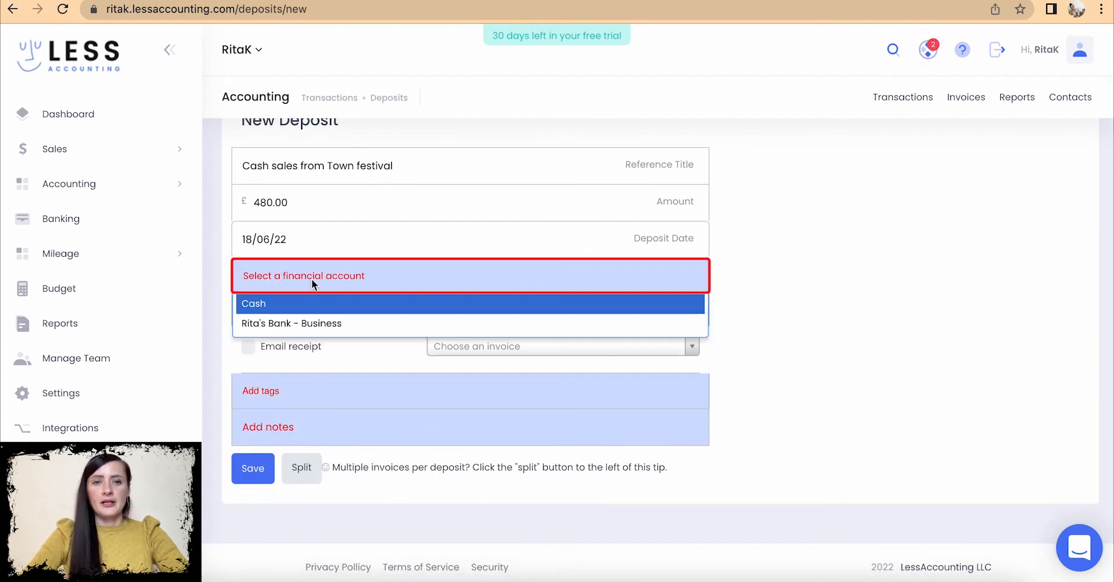
pyautogui.click(268, 304)
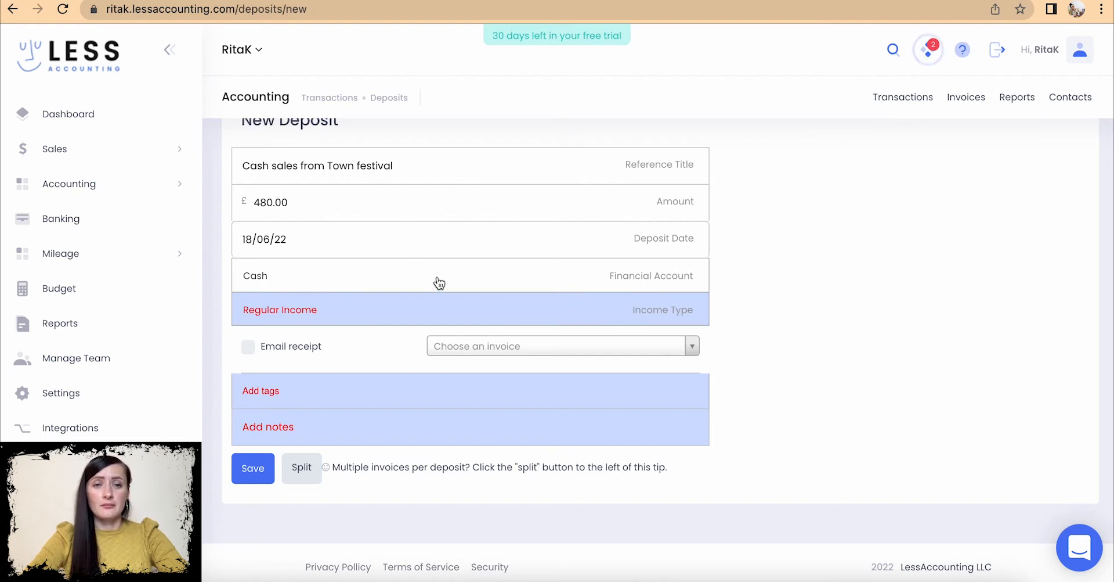
pyautogui.click(289, 318)
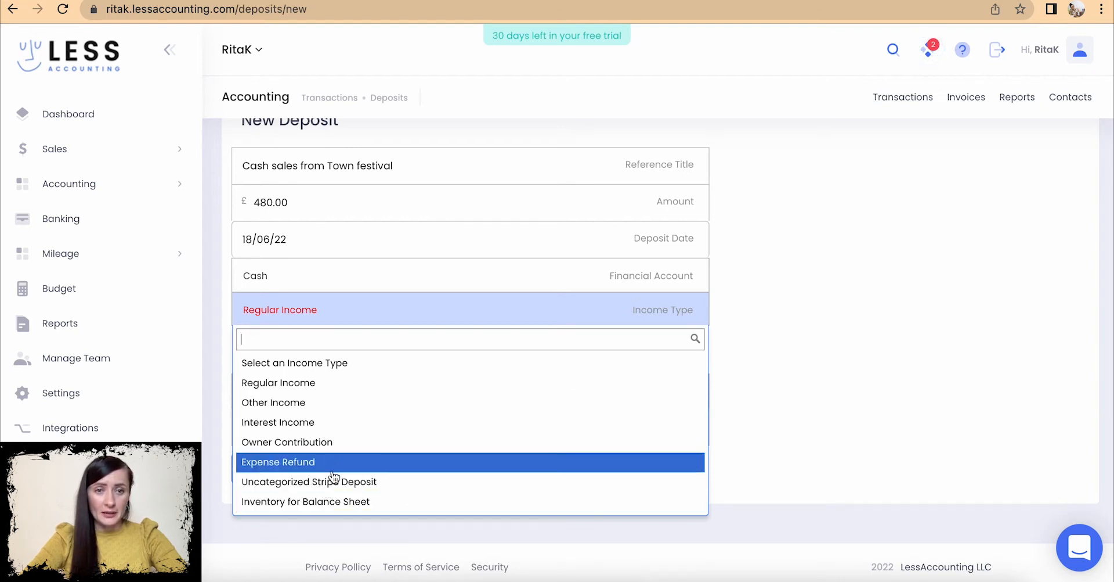
pyautogui.click(319, 383)
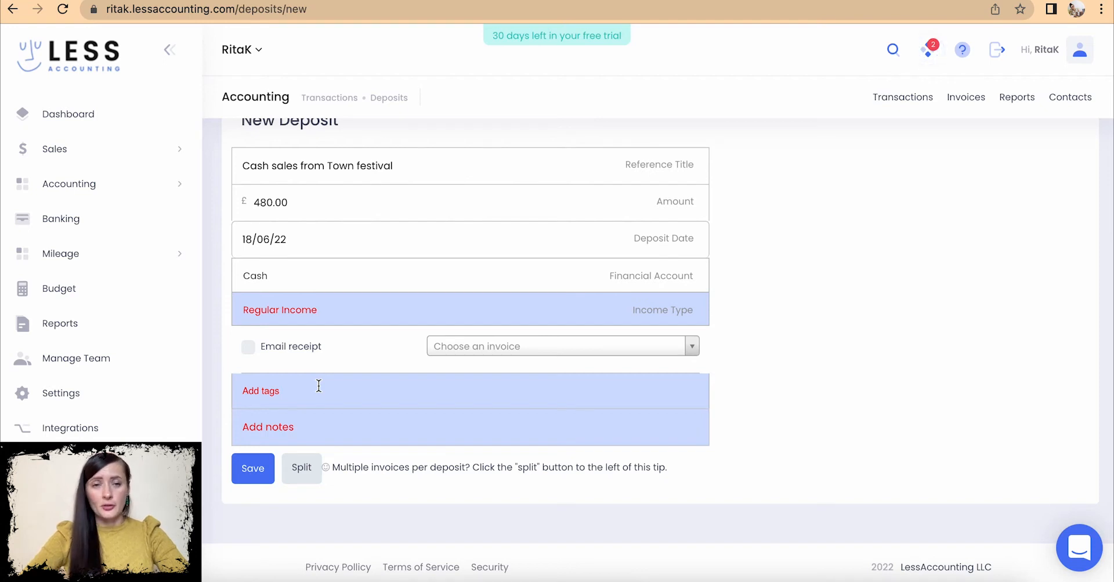
pyautogui.scroll(-1, 464, 324)
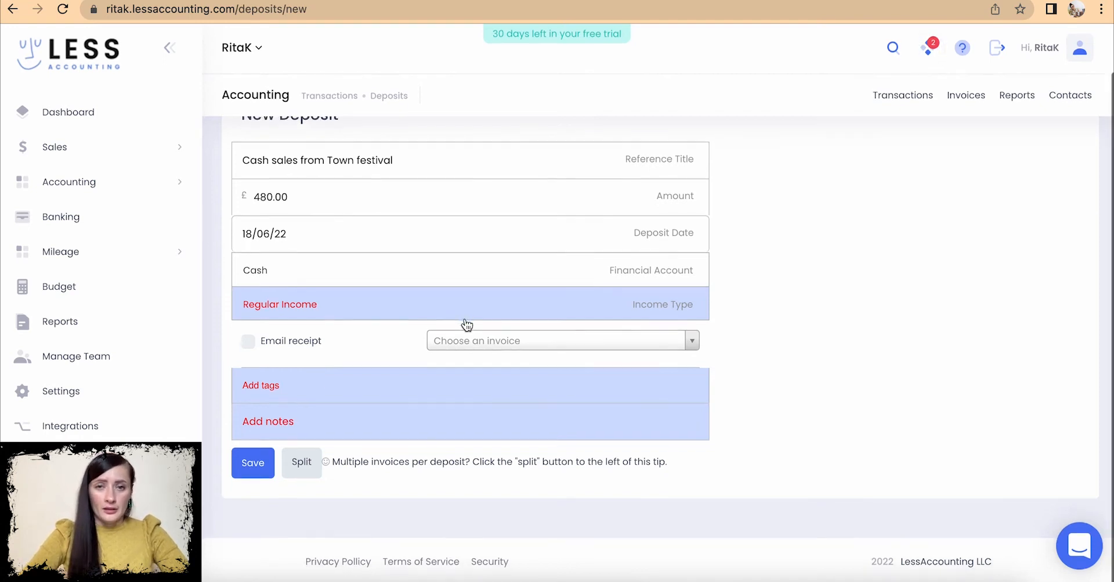
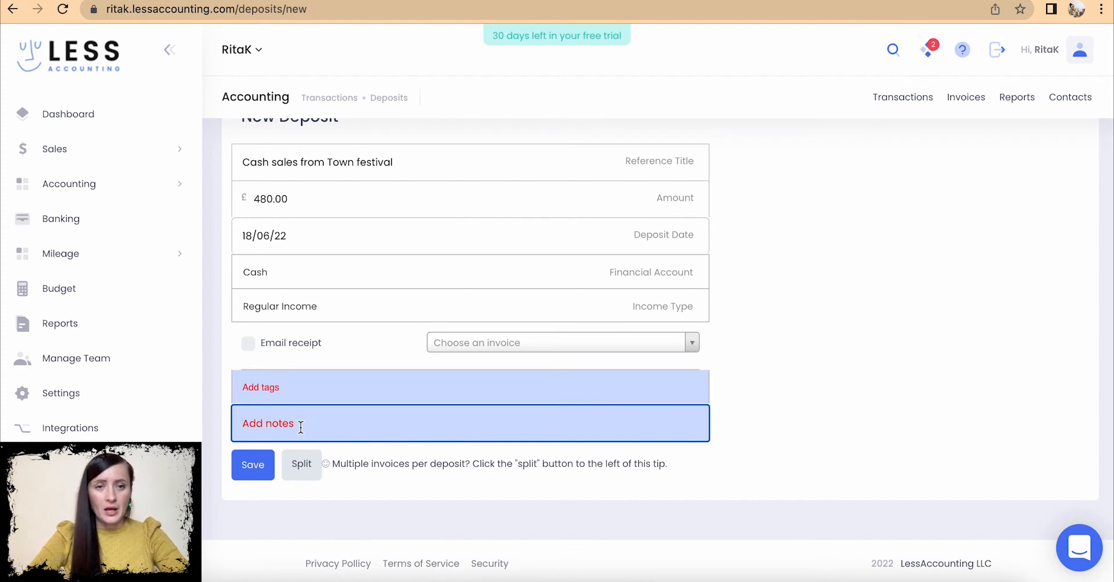
# - Save the £480.00 Town festival cash sales deposit and begin another new deposit
pyautogui.click(253, 469)
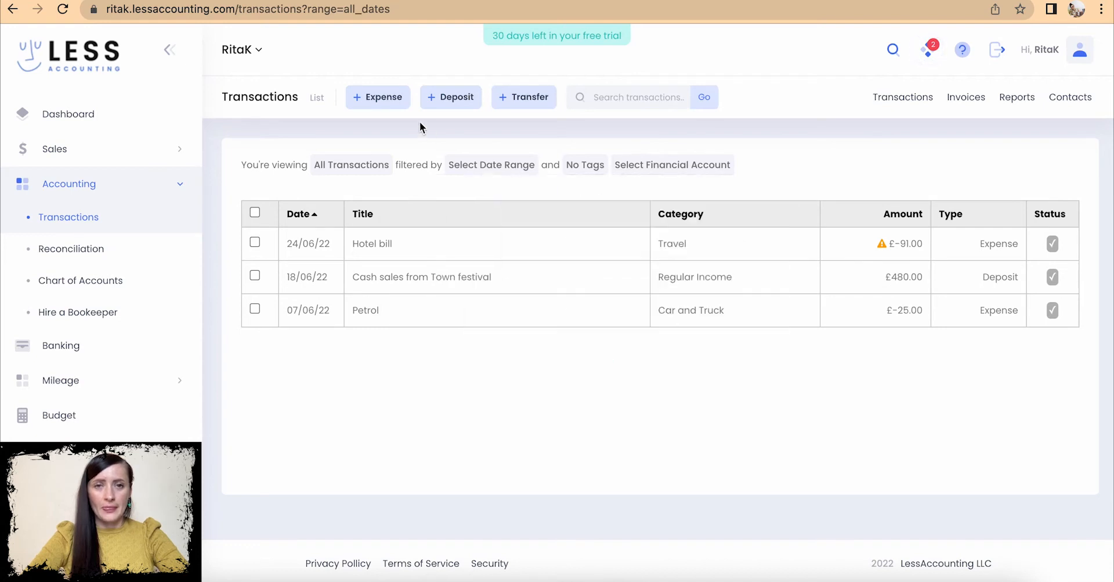
pyautogui.click(451, 103)
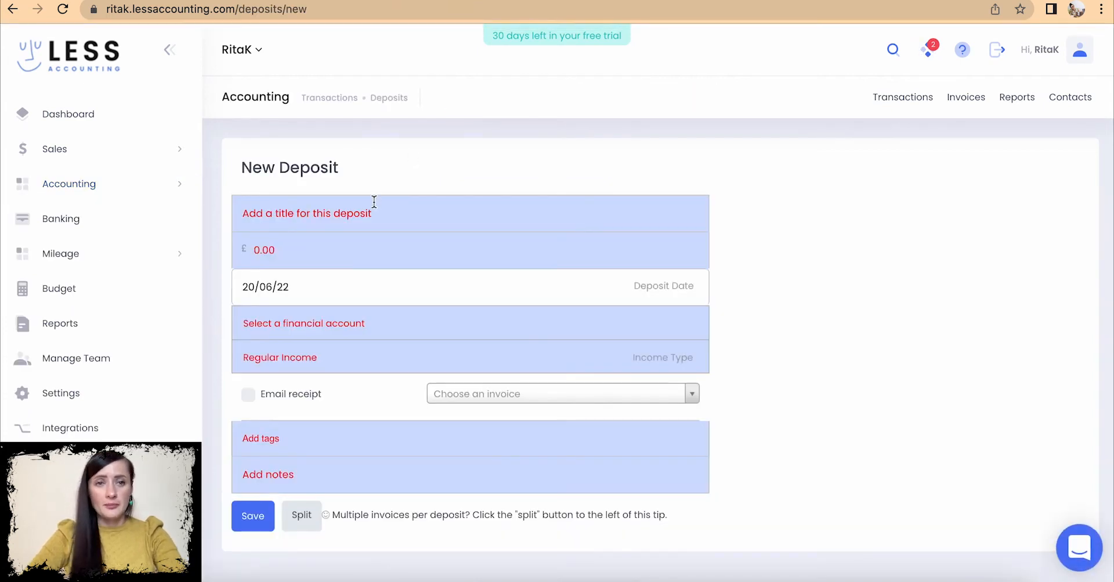
# - Title the deposit 'Deposit for jumper' with an amount of 150
pyautogui.click(374, 201)
pyautogui.write('D')
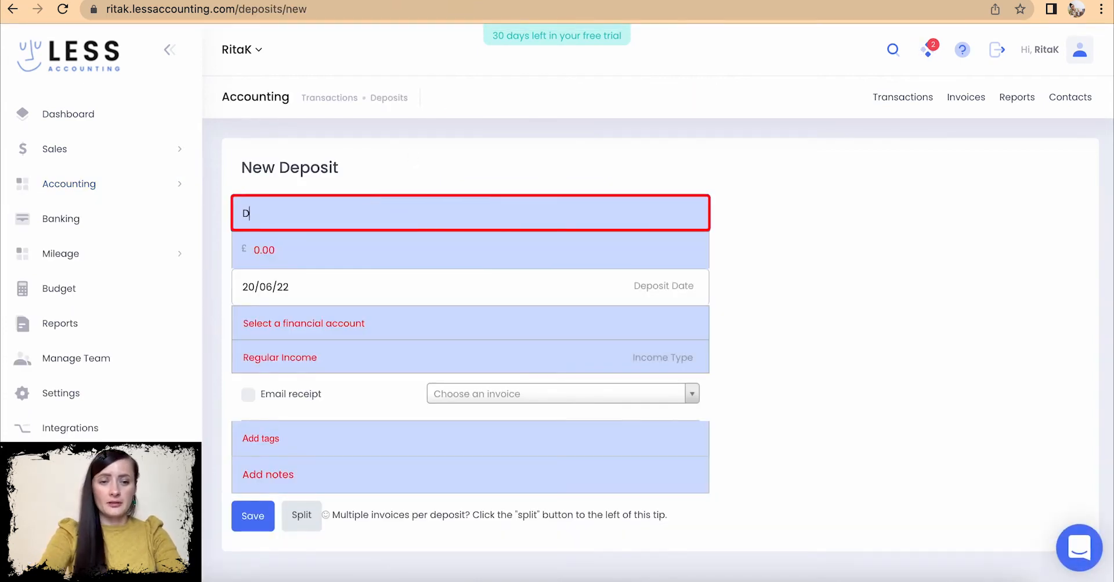
pyautogui.write('eposit for jumoer')
pyautogui.press('BackSpace')
pyautogui.press('BackSpace')
pyautogui.press('BackSpace')
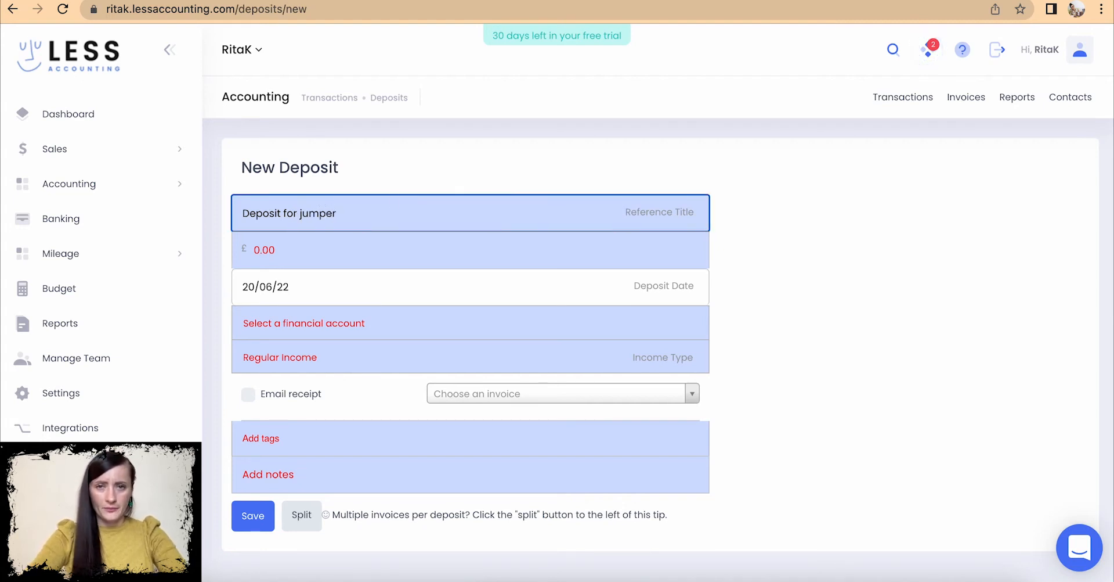
pyautogui.click(438, 250)
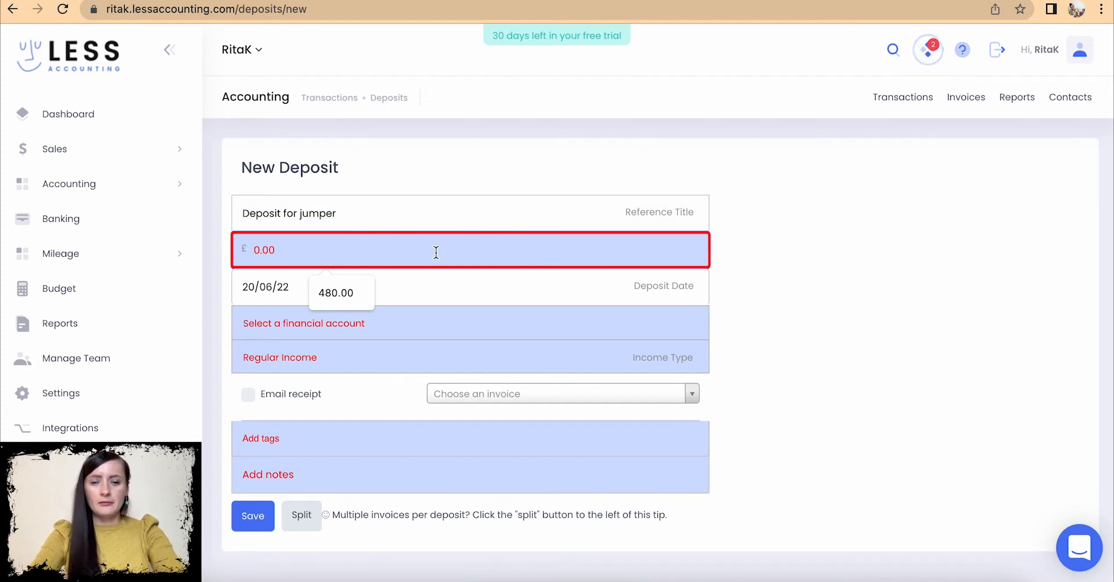
pyautogui.write('150')
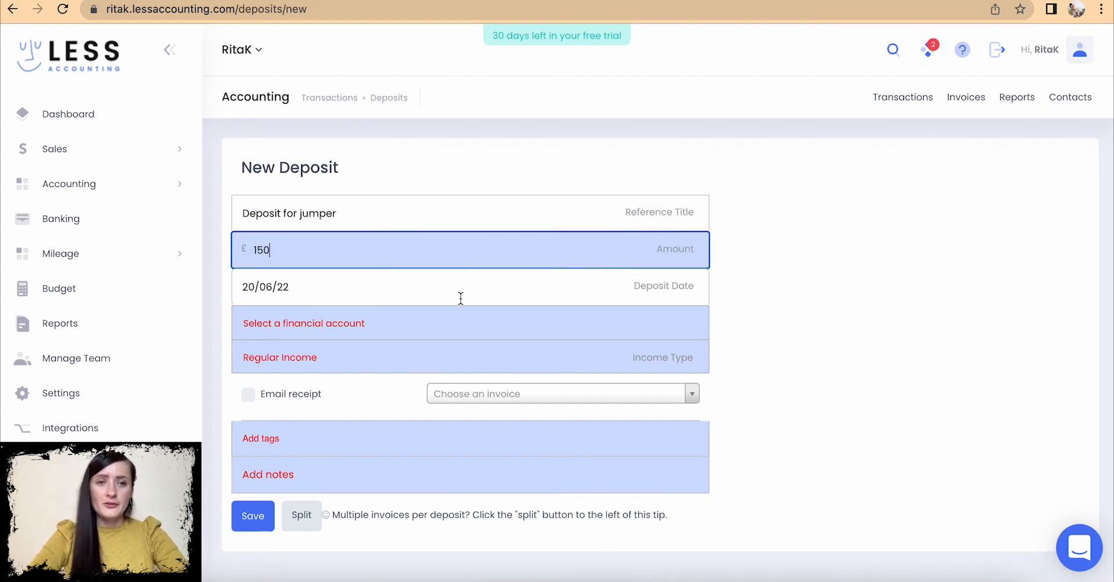
# - Pay the deposit into Cash and date it 17/06/22
pyautogui.scroll(-2, 460, 296)
pyautogui.click(407, 289)
pyautogui.click(335, 314)
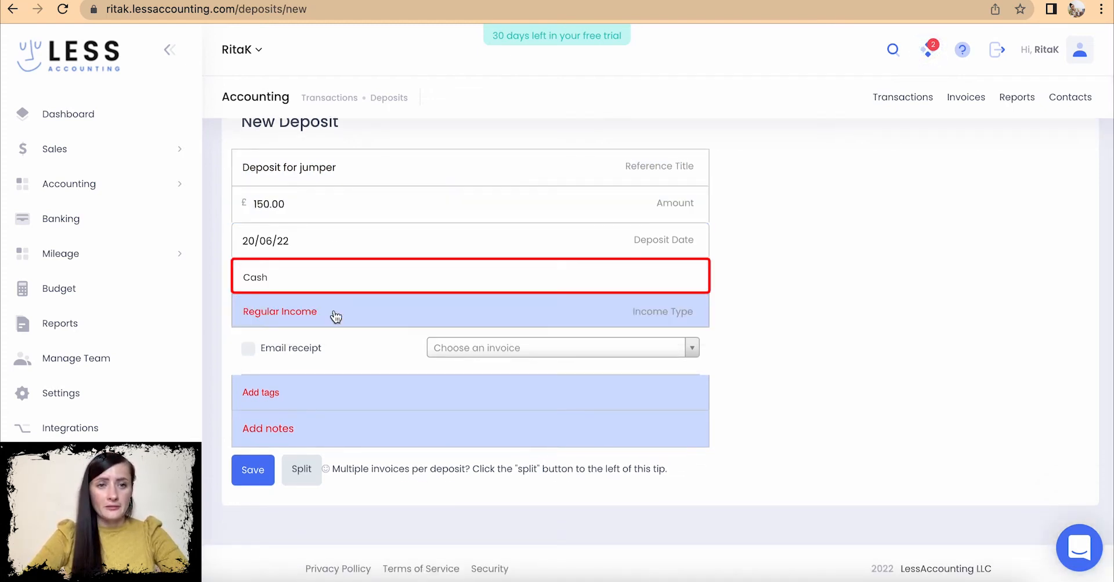
pyautogui.click(290, 243)
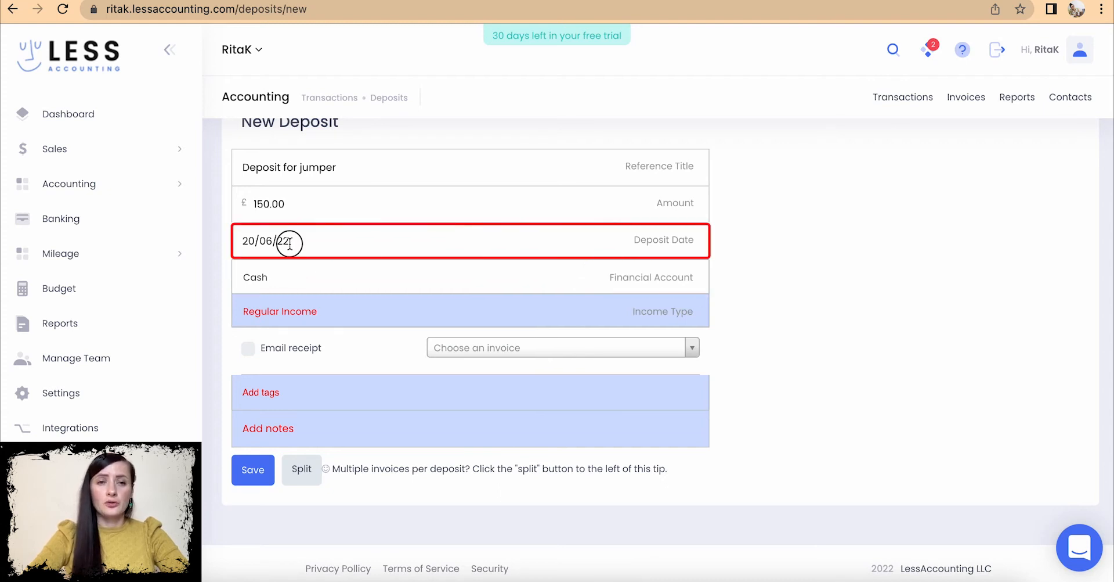
pyautogui.click(290, 243)
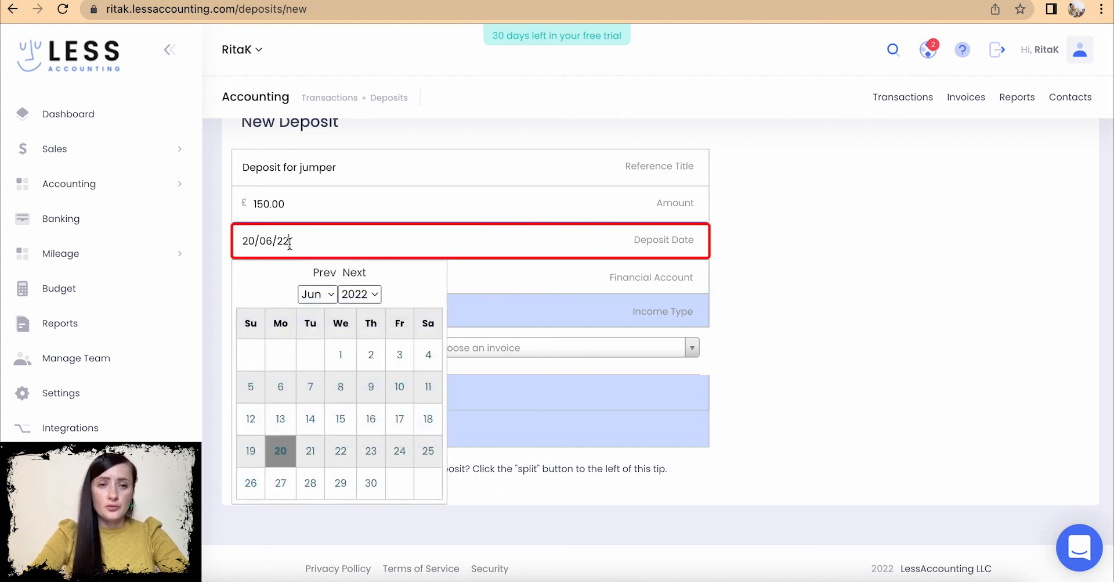
pyautogui.click(408, 429)
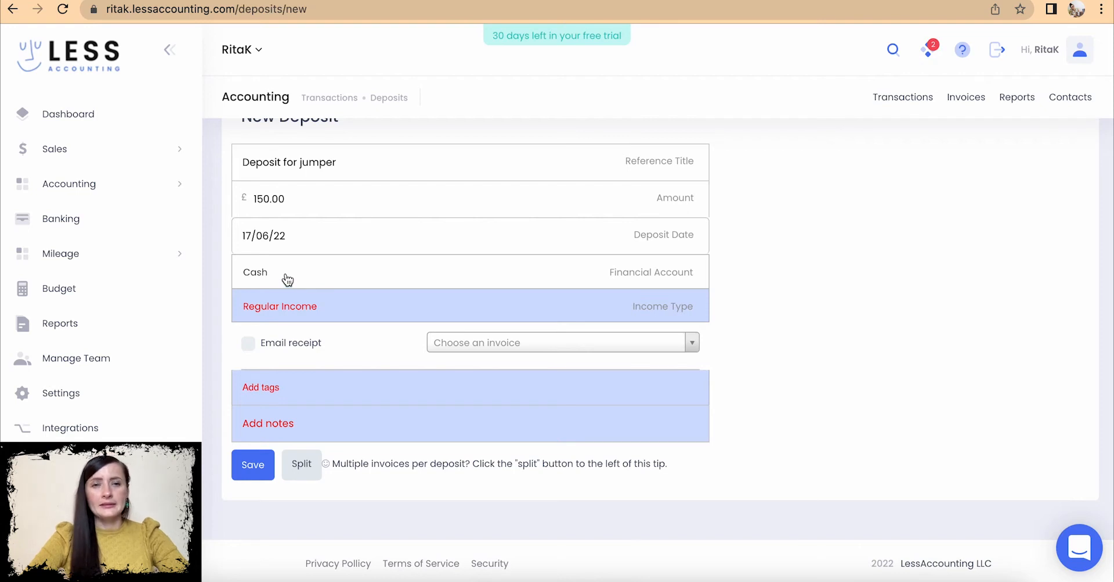
# - Keep Regular Income, tick Email receipt, and link the £225.00 Paper Ltd invoice 2022-0104
pyautogui.click(290, 314)
pyautogui.click(292, 383)
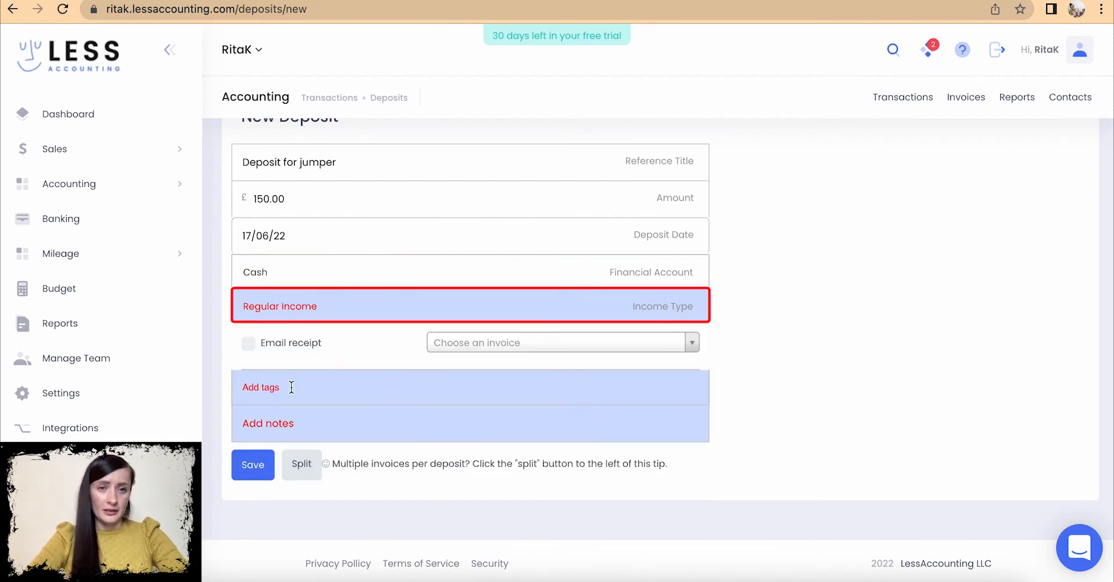
pyautogui.click(249, 343)
pyautogui.click(480, 348)
pyautogui.scroll(-1, 525, 464)
pyautogui.scroll(-3, 525, 464)
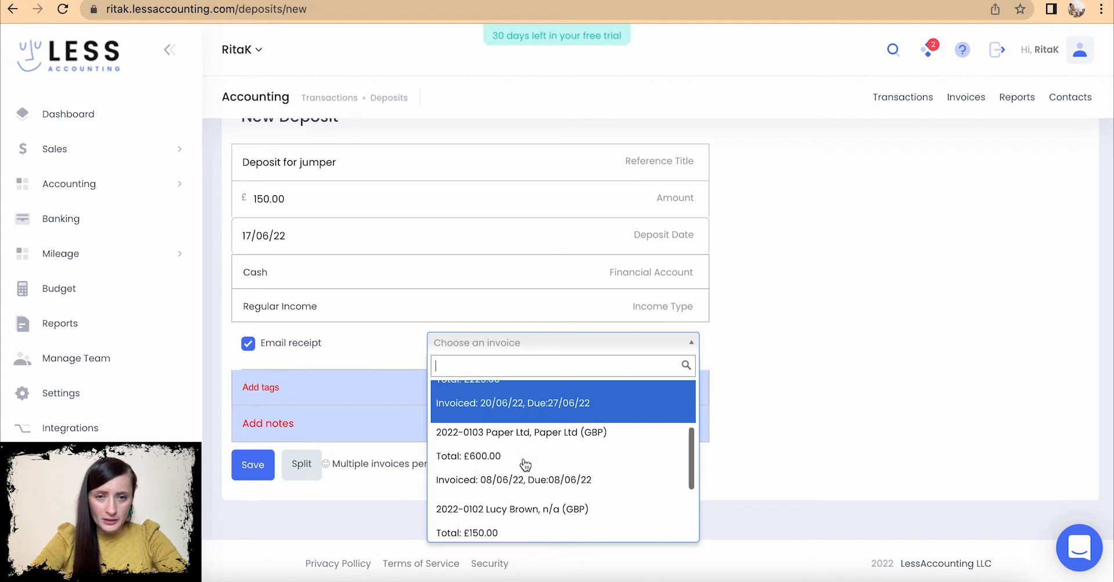
pyautogui.scroll(-3, 525, 465)
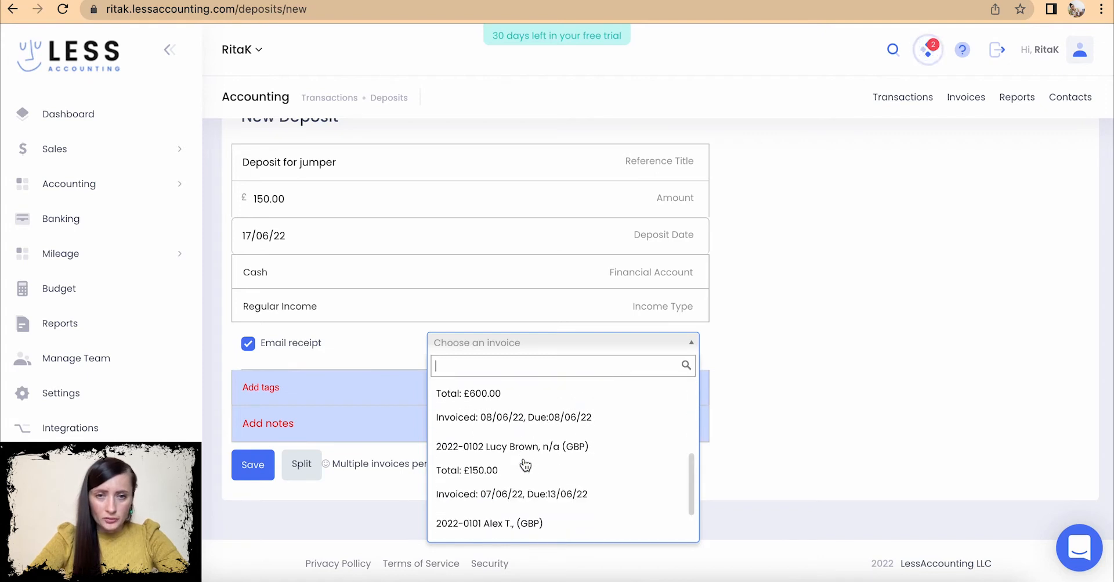
pyautogui.scroll(-1, 525, 465)
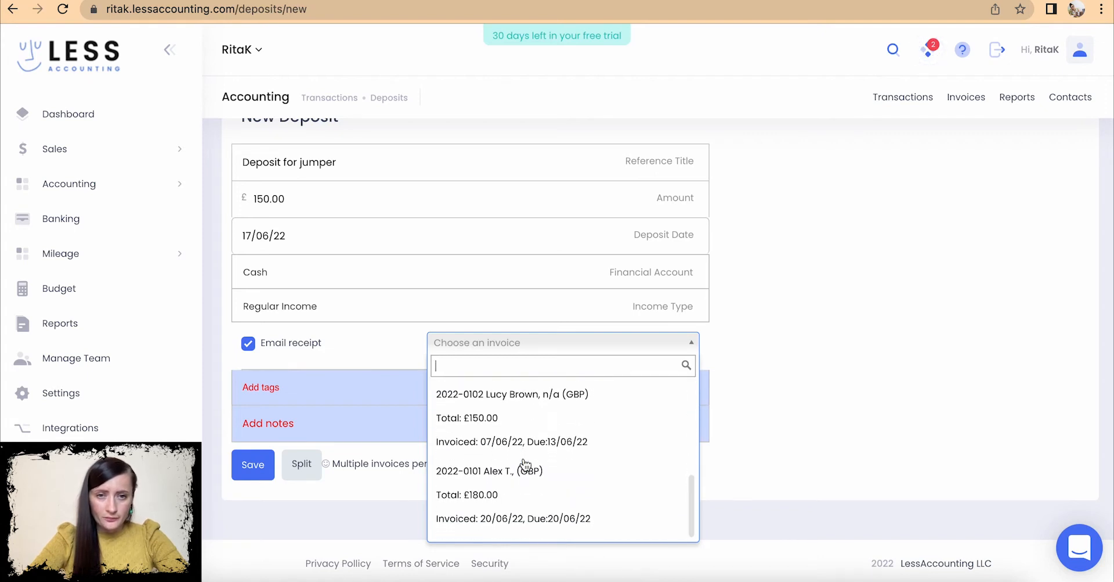
pyautogui.scroll(5, 532, 499)
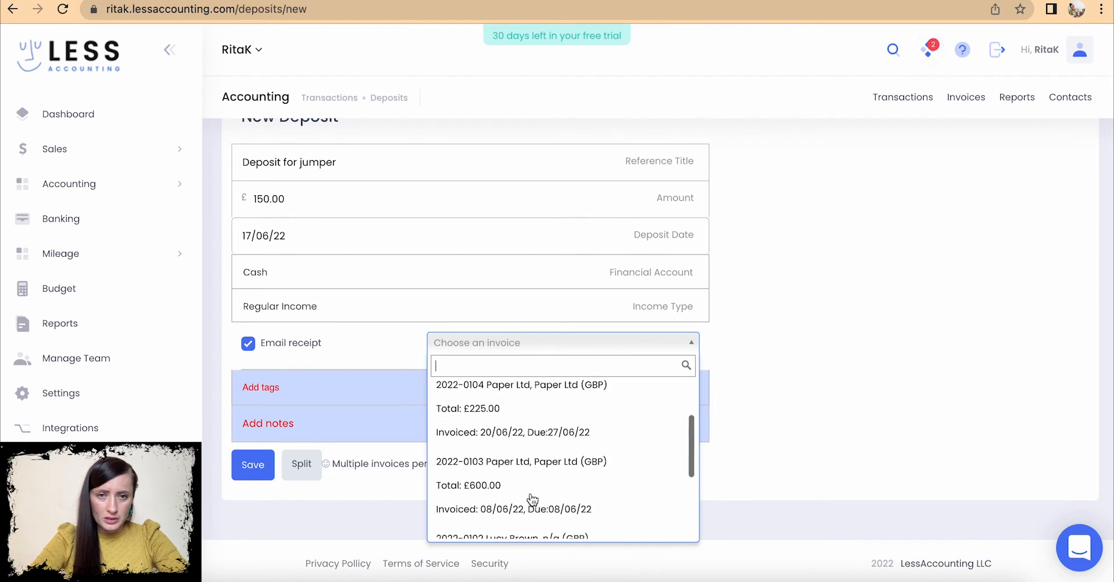
pyautogui.scroll(2, 531, 493)
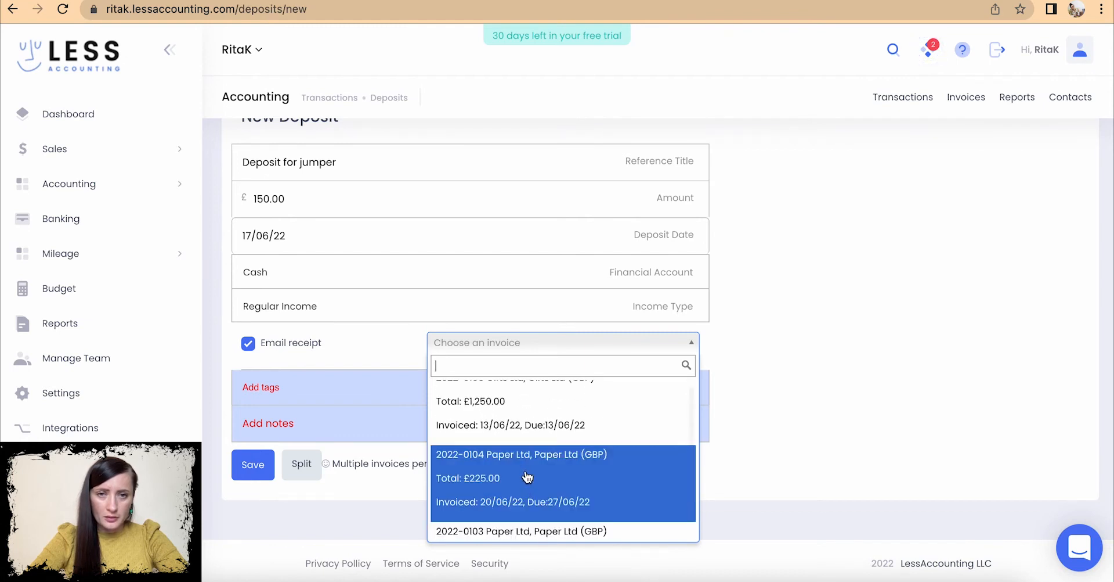
pyautogui.click(526, 476)
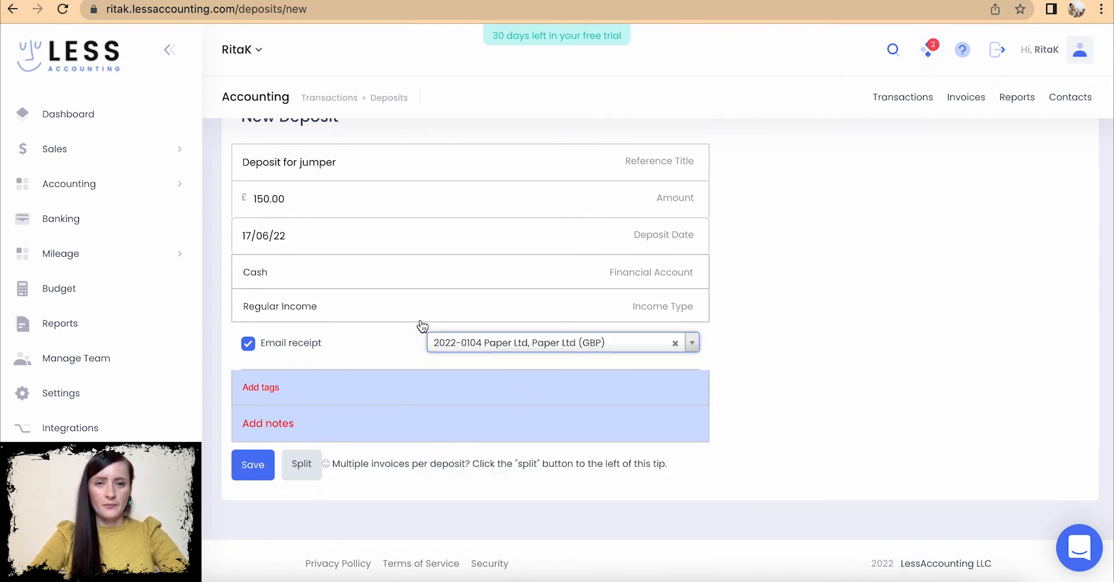
# - Add the note 'Deposit pyt received' and recheck the linked invoice
pyautogui.click(276, 426)
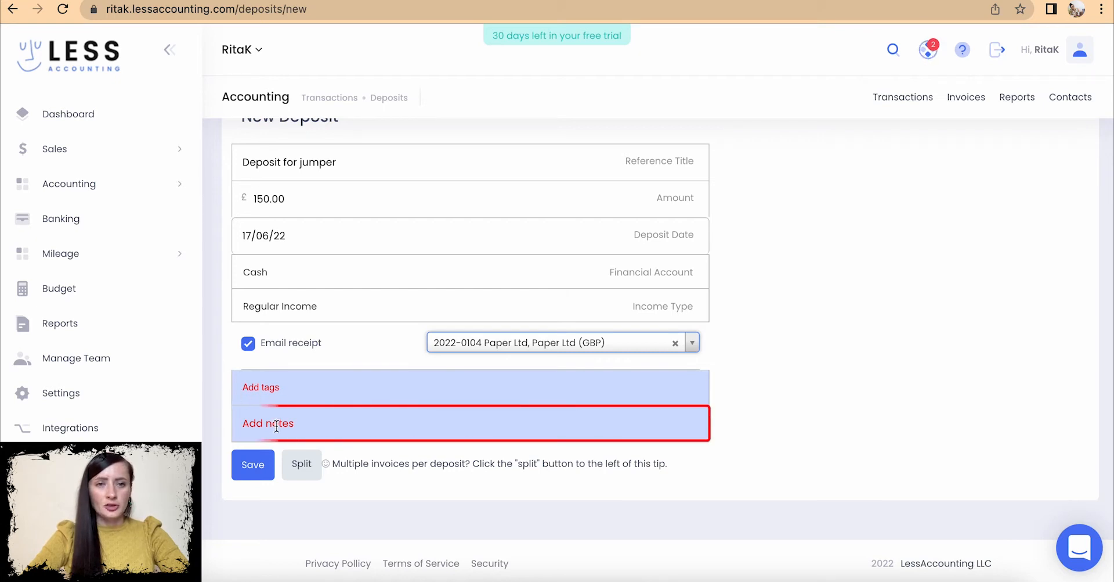
pyautogui.write('Deposi')
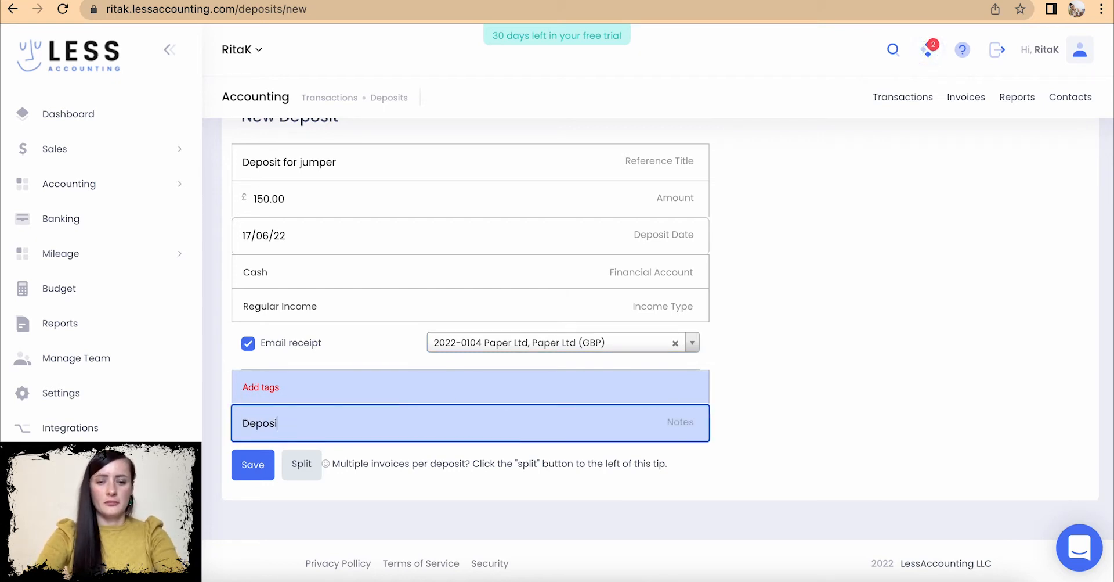
pyautogui.write('t pyt received')
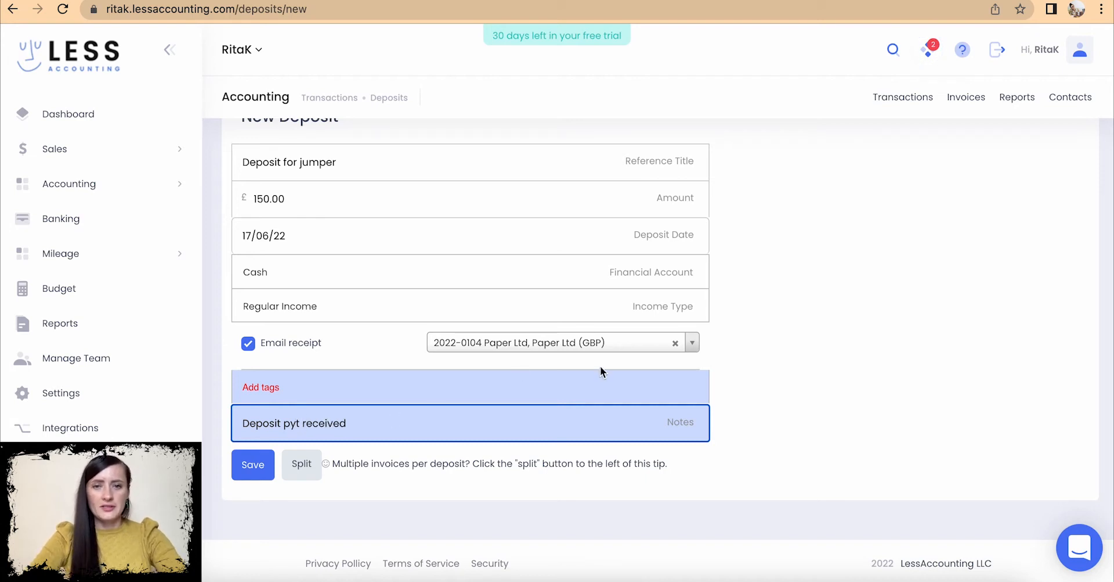
pyautogui.click(575, 344)
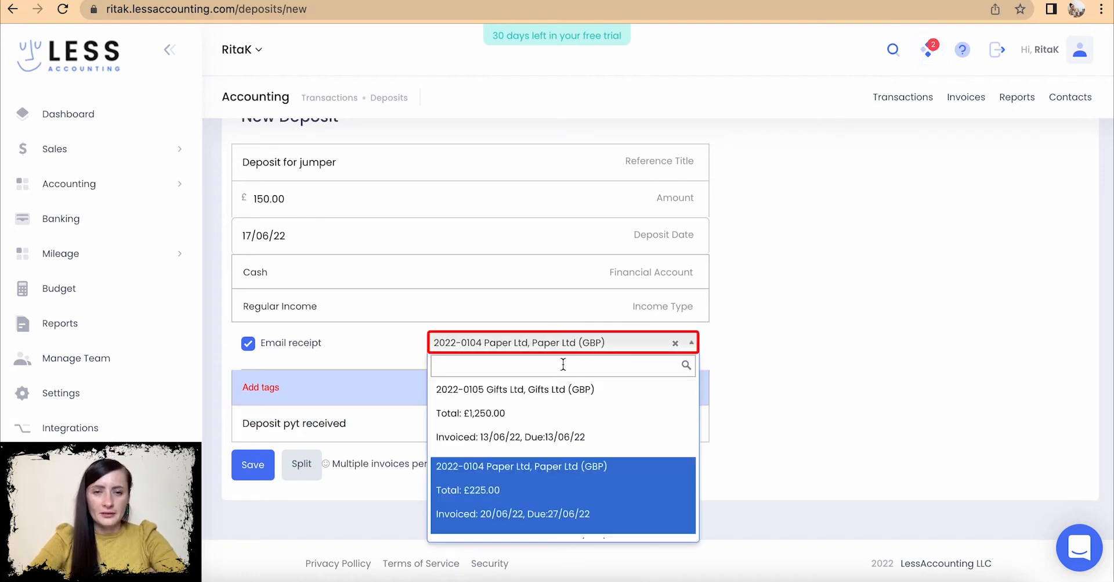
# - Save the jumper deposit, which ends up saved twice, and list all transactions
pyautogui.click(475, 500)
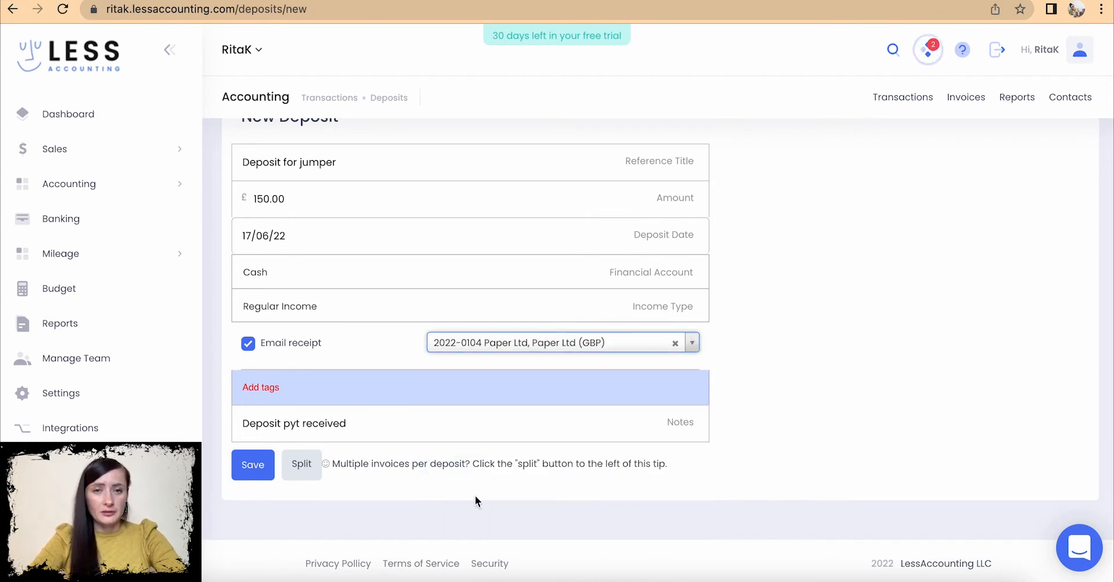
pyautogui.click(253, 467)
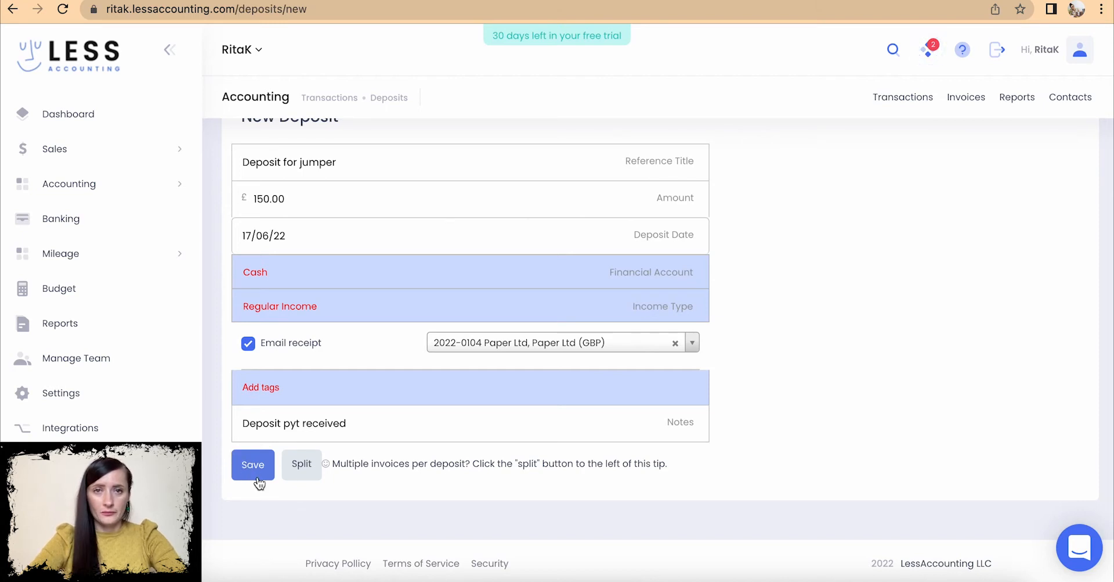
pyautogui.click(259, 477)
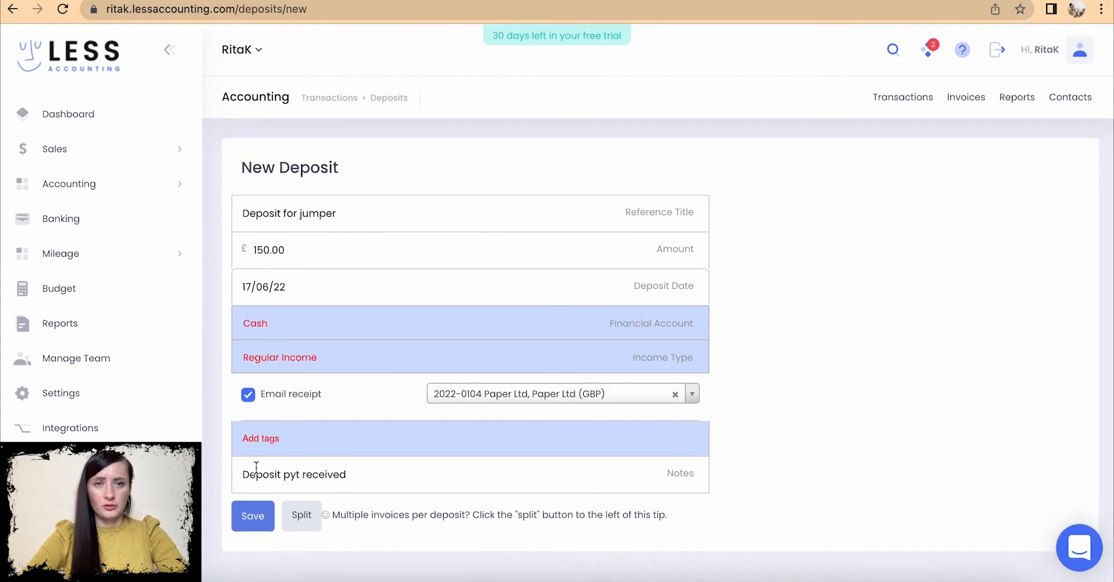
pyautogui.click(331, 98)
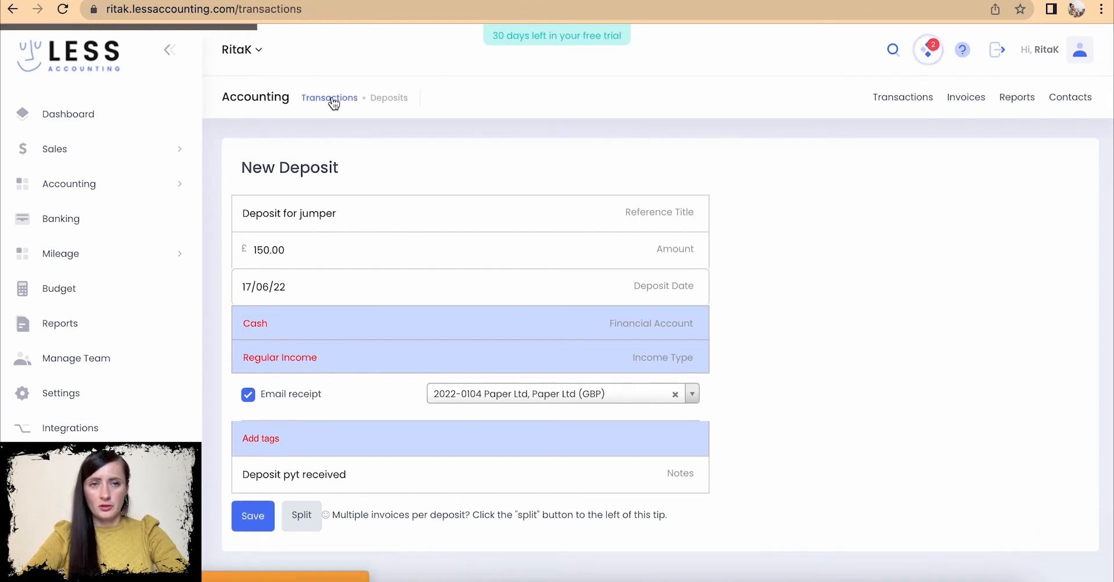
pyautogui.click(321, 307)
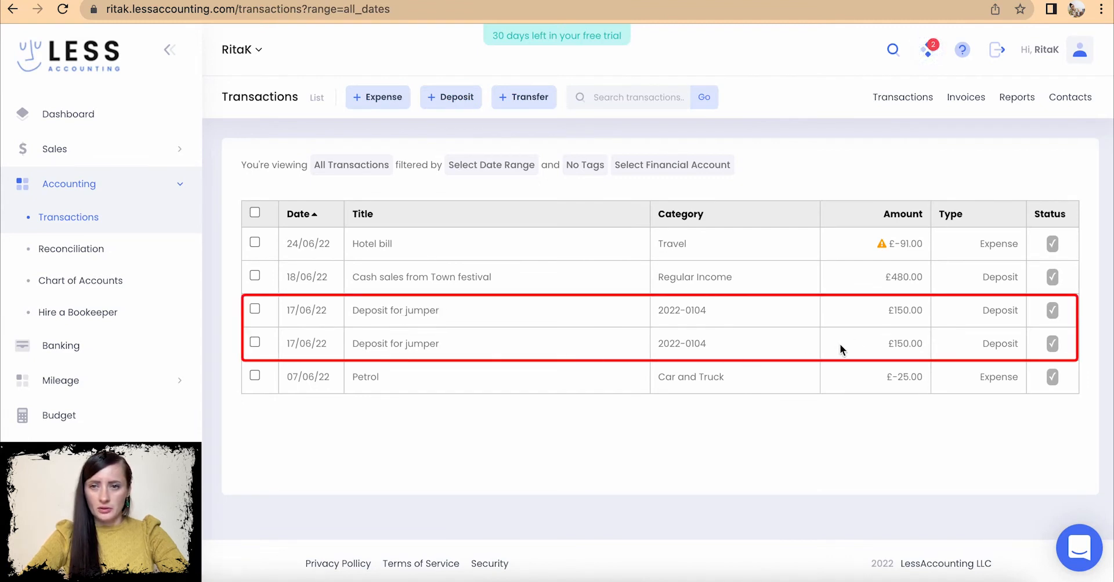
# - Delete the duplicate 'Deposit for jumper' row, leaving one £150.00 entry dated 17/06/22
pyautogui.click(254, 342)
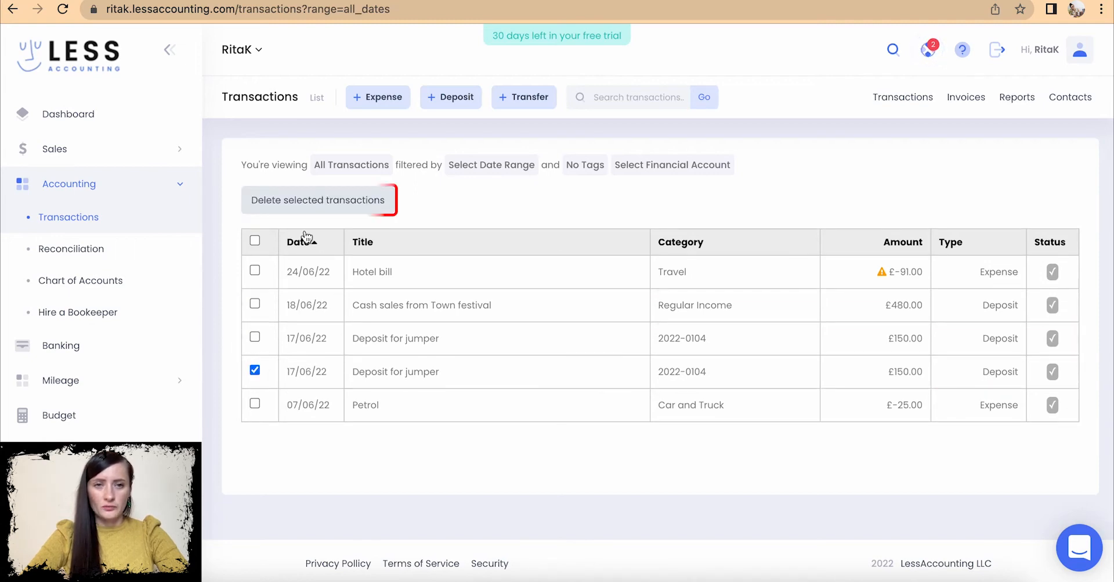
pyautogui.click(328, 199)
pyautogui.click(454, 331)
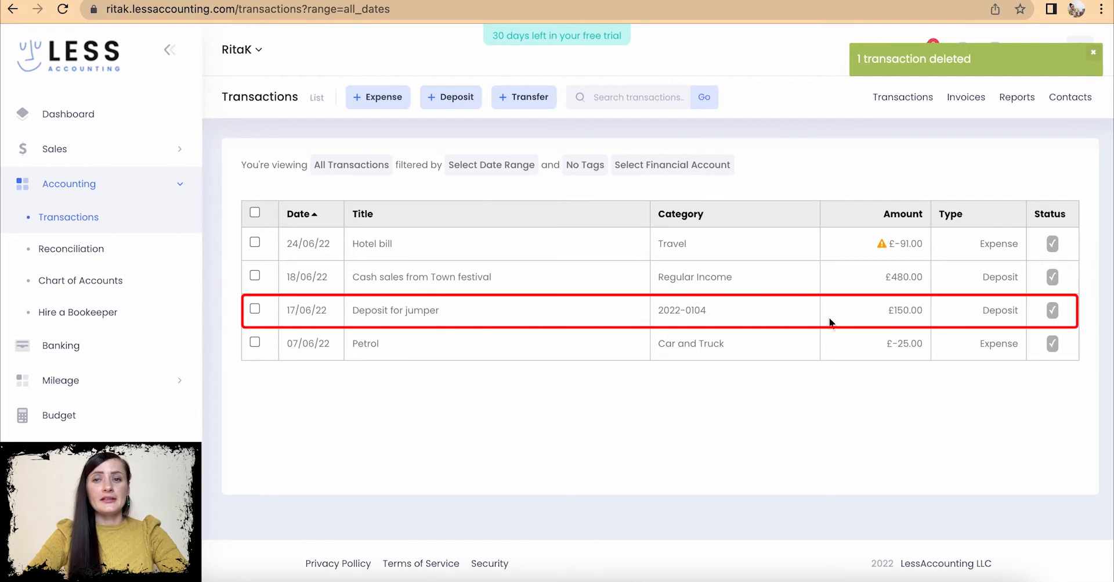
pyautogui.moveTo(720, 312); pyautogui.dragTo(653, 311)
pyautogui.moveTo(441, 311); pyautogui.dragTo(323, 306)
pyautogui.click(489, 315)
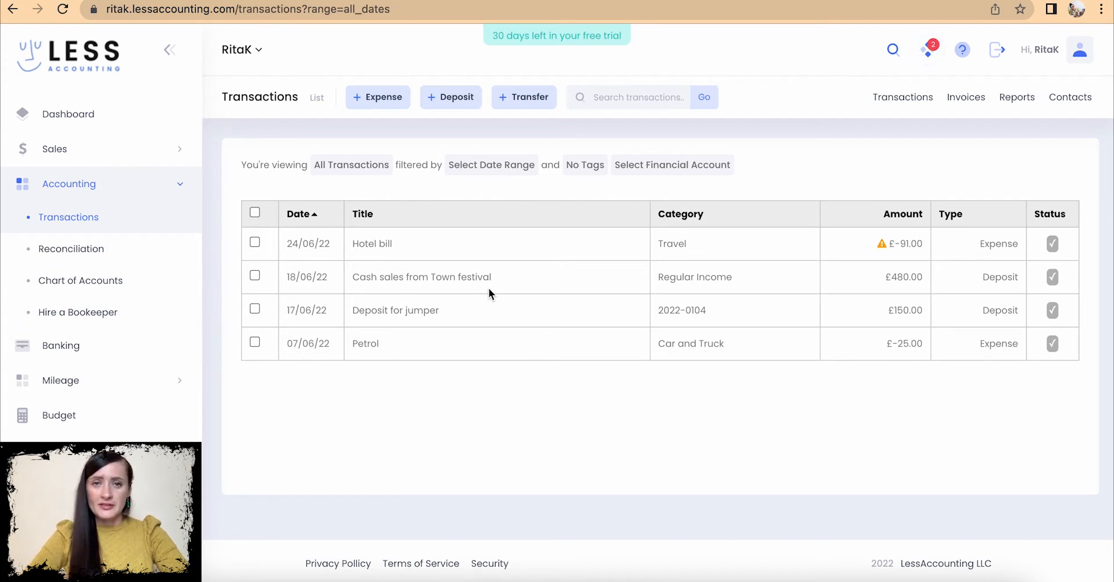
# - Start a new funds transfer of £500 dated 20/06/22
pyautogui.click(539, 102)
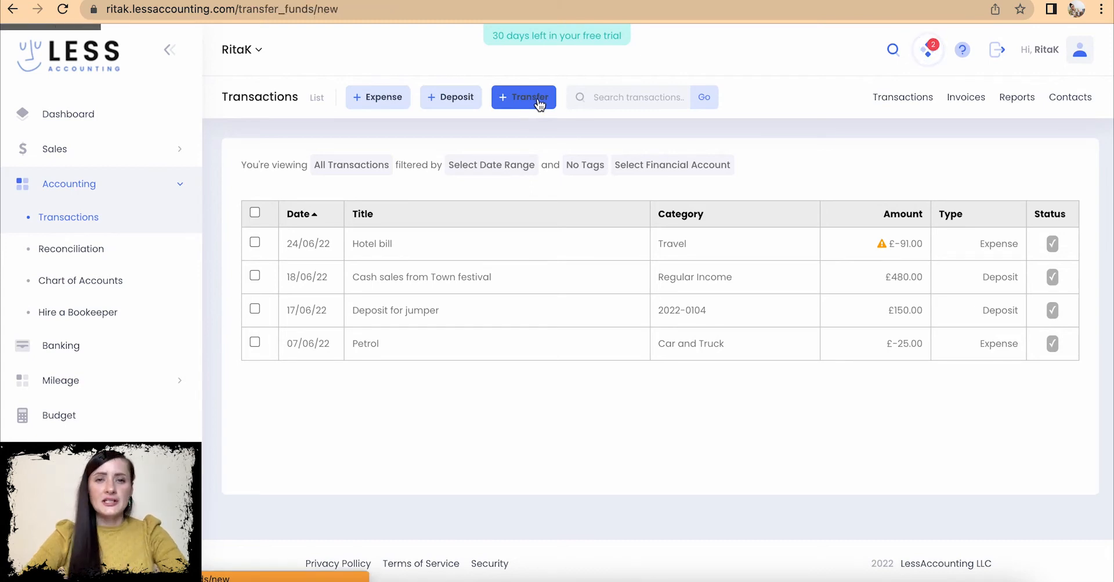
pyautogui.click(343, 217)
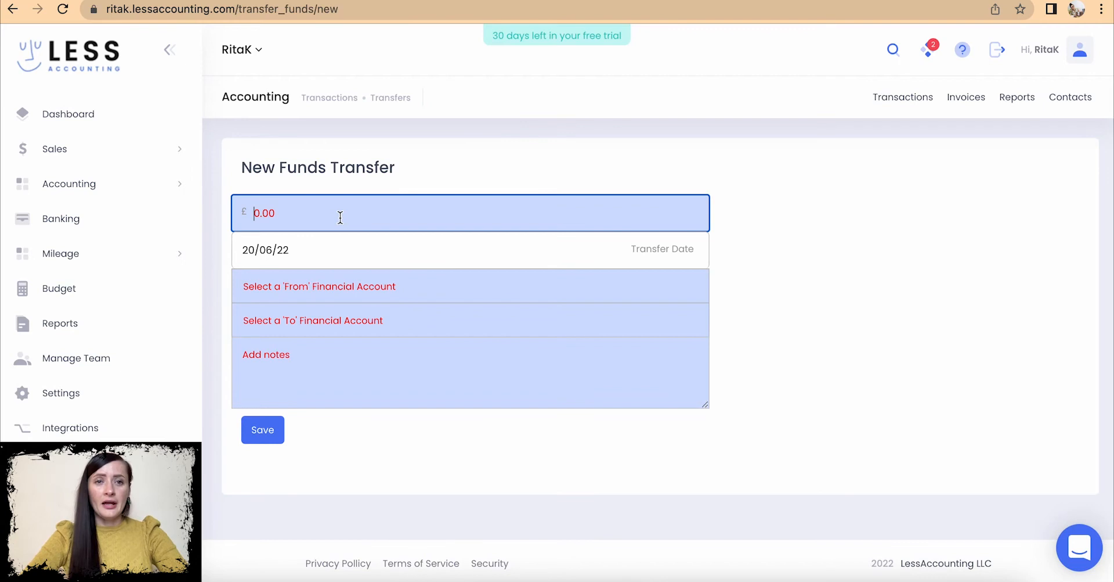
pyautogui.write('500')
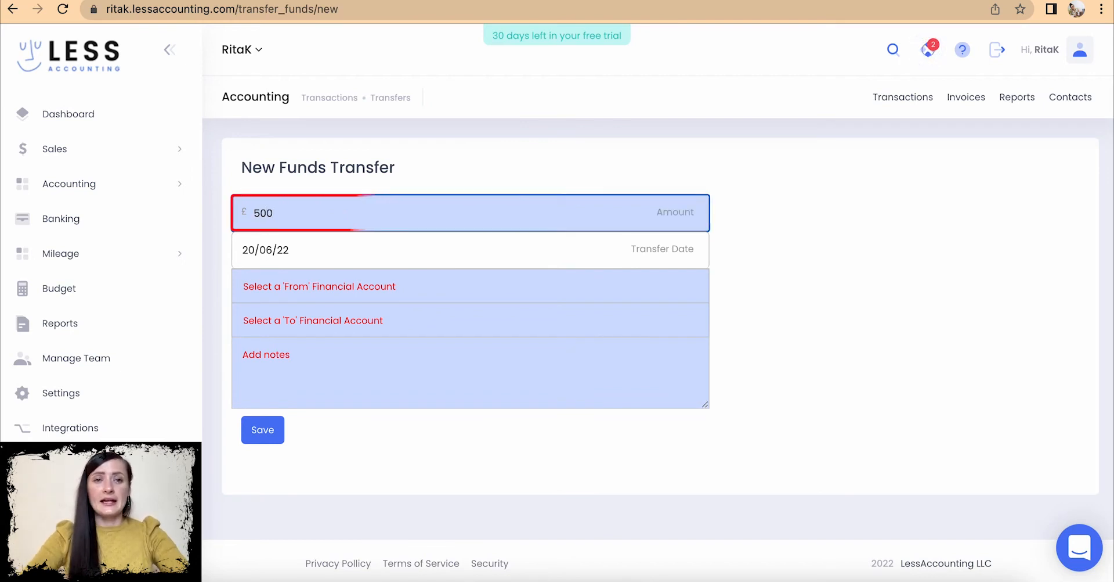
pyautogui.click(313, 253)
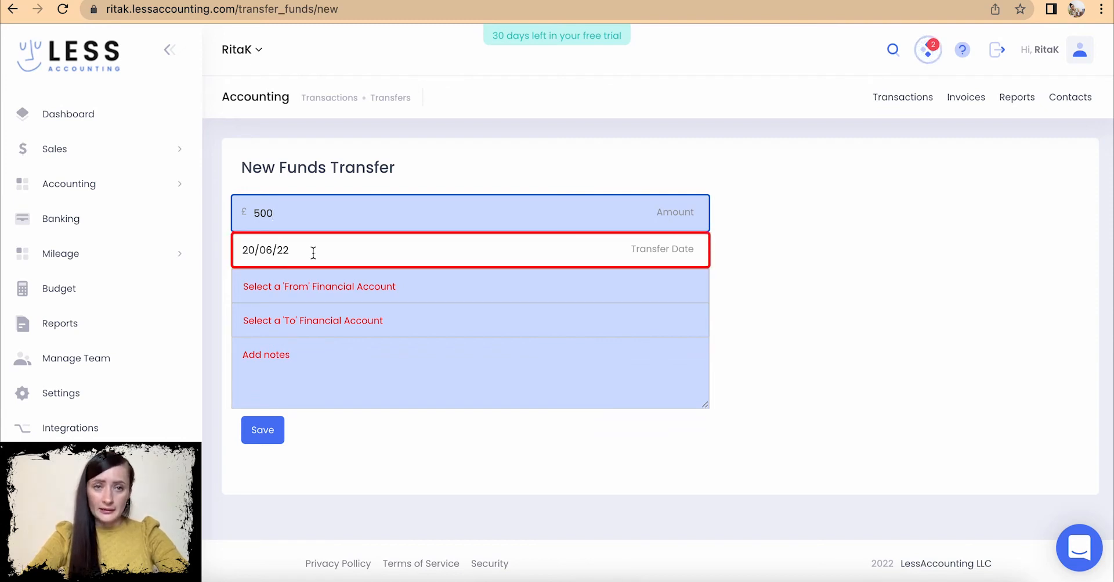
pyautogui.click(313, 253)
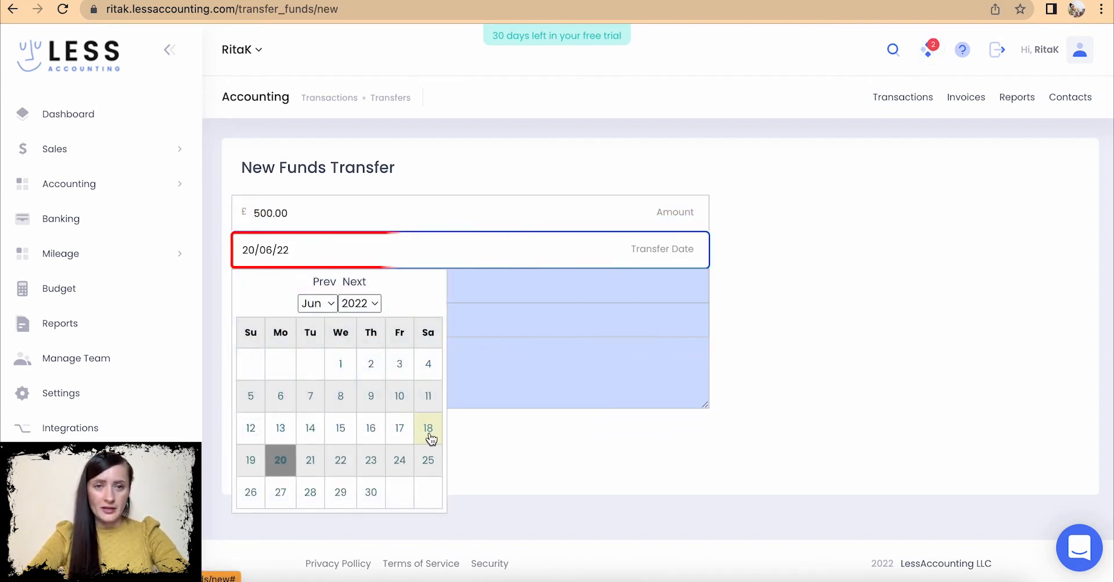
pyautogui.click(283, 464)
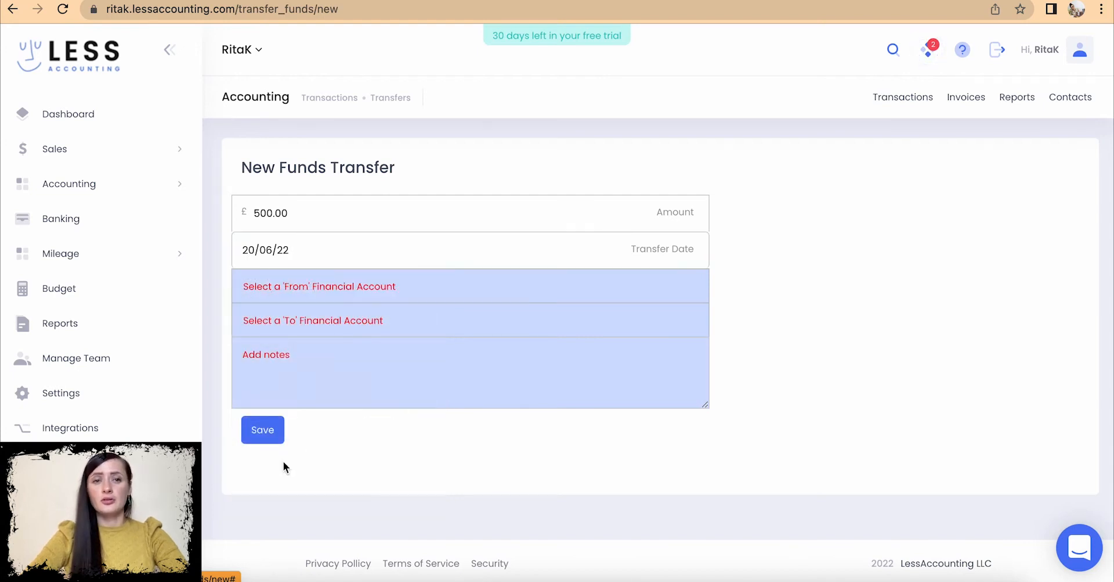
# - Set the transfer to go from Cash into the business bank account
pyautogui.click(334, 287)
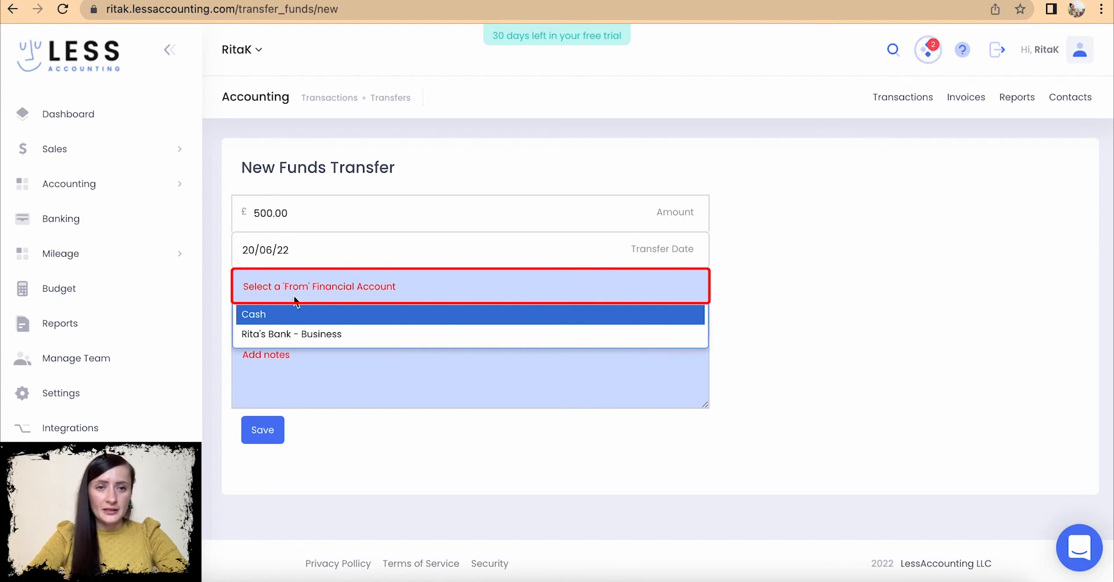
pyautogui.click(294, 314)
pyautogui.click(308, 326)
pyautogui.click(312, 365)
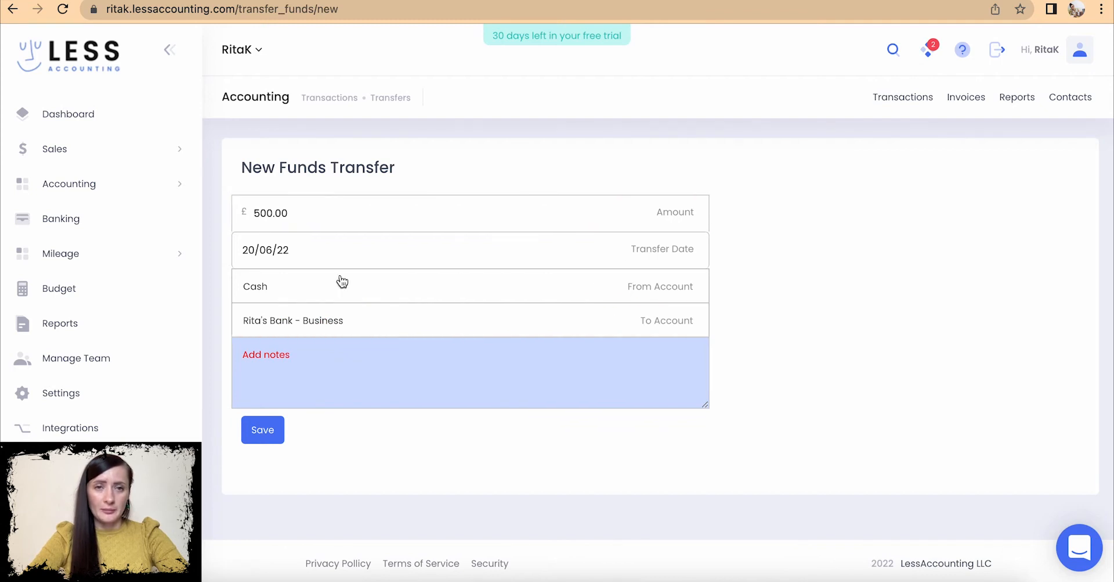
# - Add the note 'Cash deposit into my business bank account' and save the transfer
pyautogui.click(327, 365)
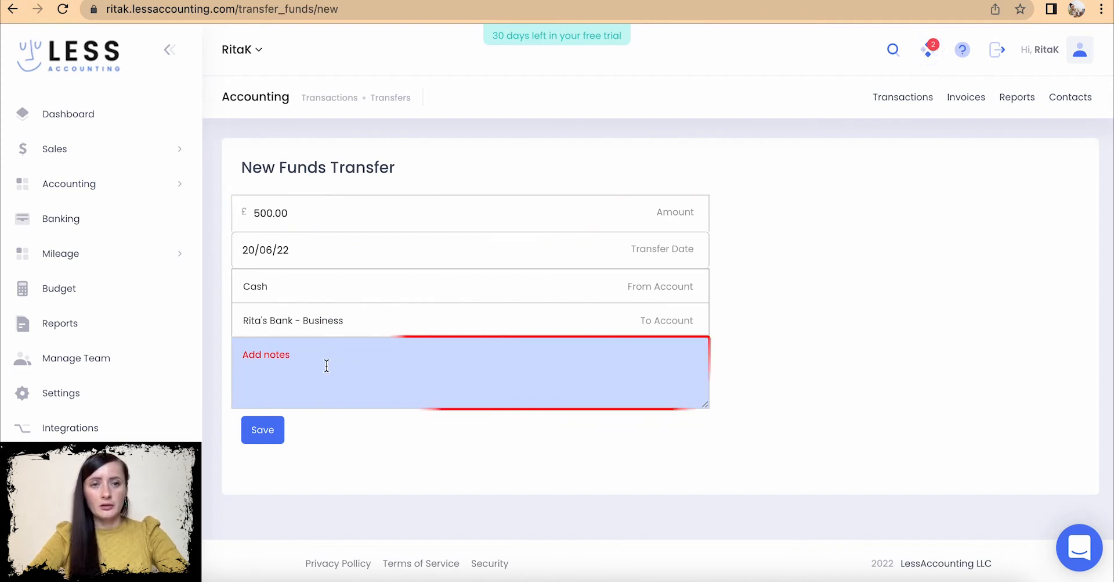
pyautogui.write('Casg')
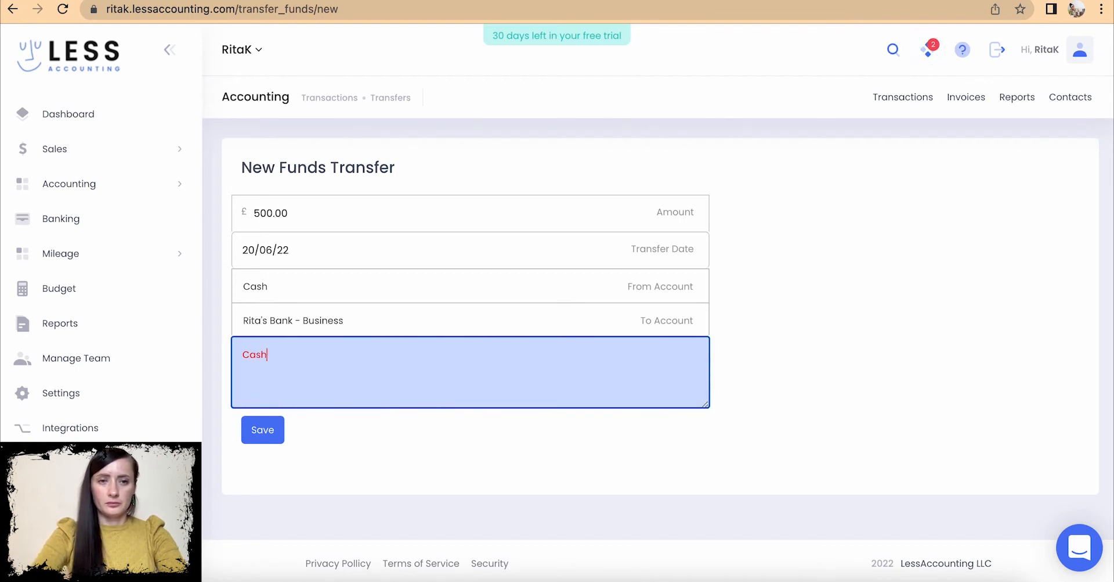
pyautogui.write(' deposit into')
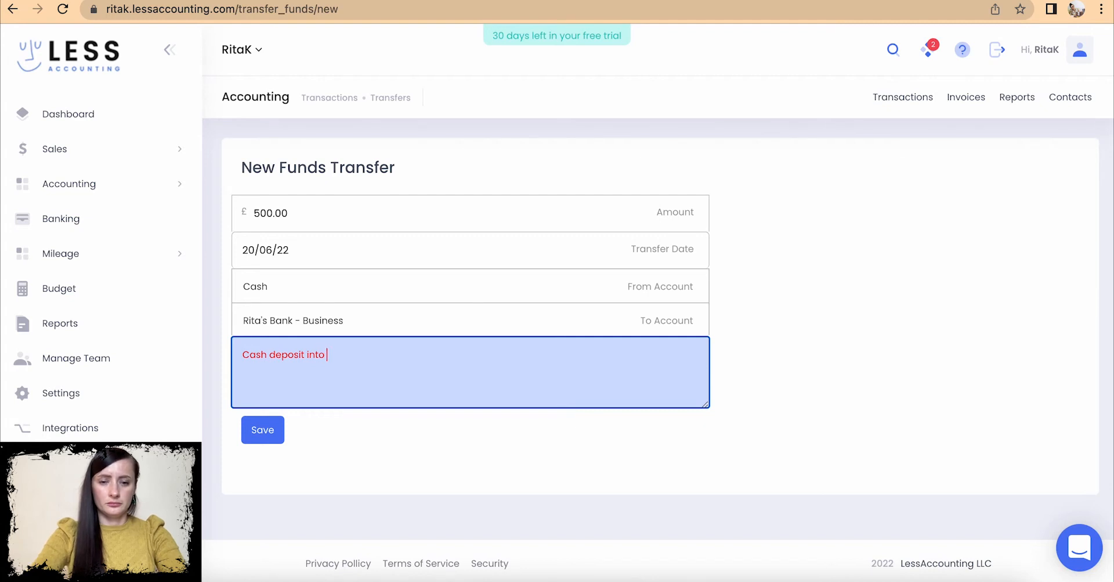
pyautogui.write(' my business bank account')
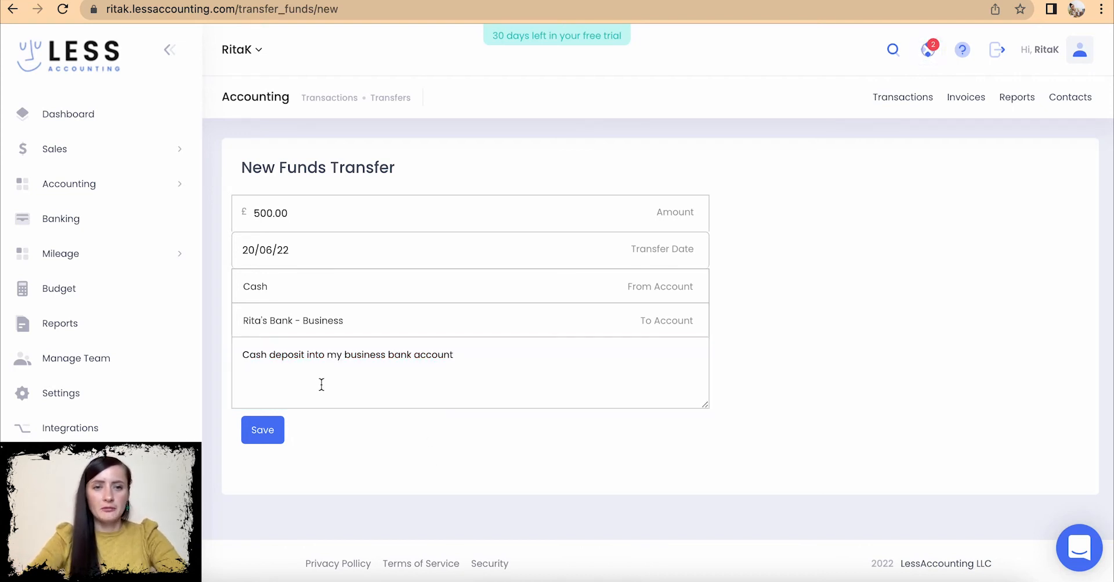
pyautogui.click(267, 436)
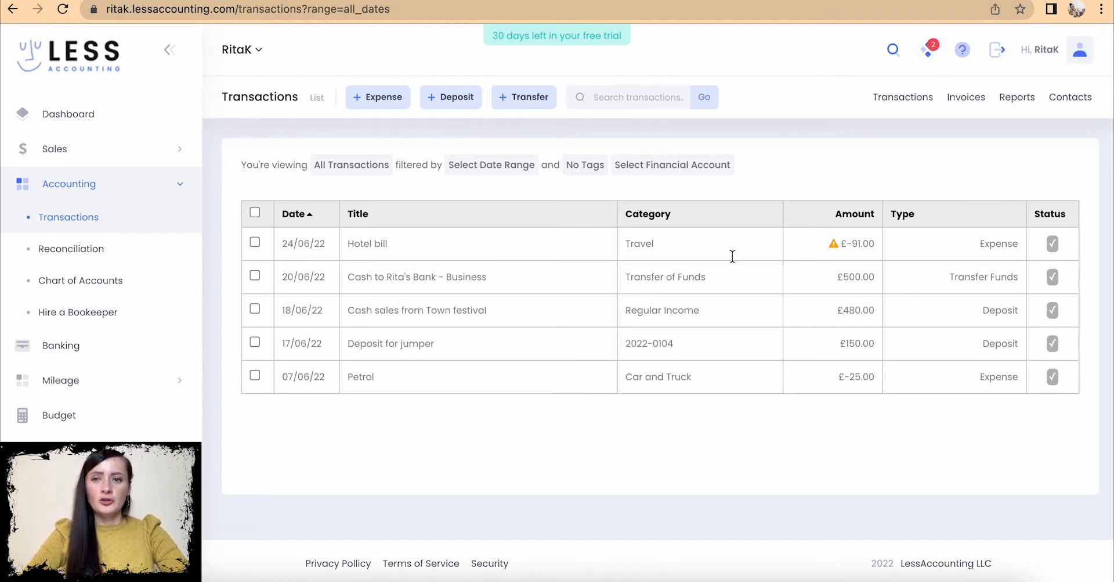
pyautogui.click(834, 244)
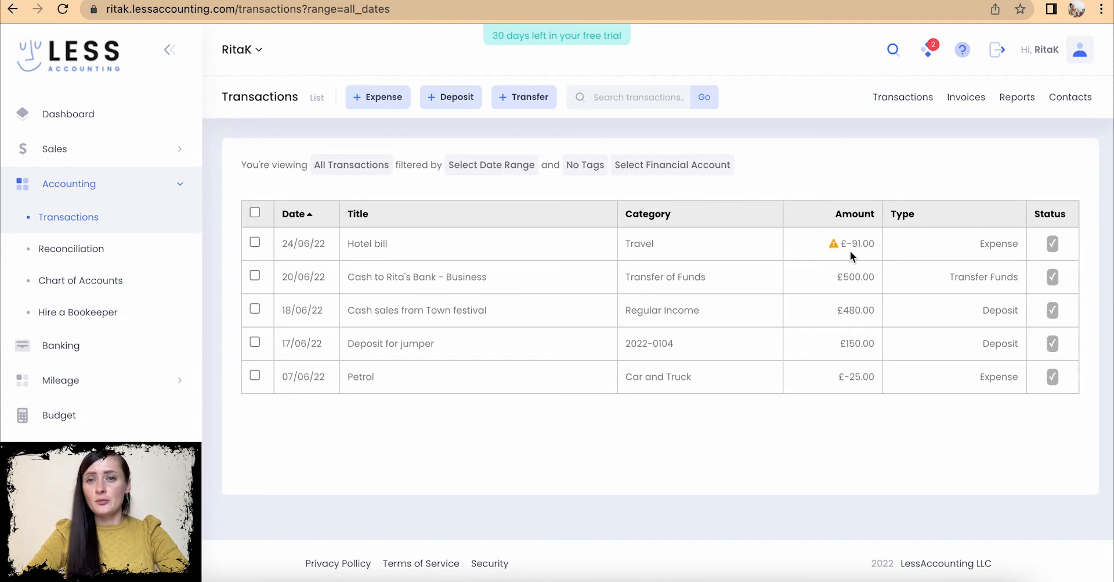
pyautogui.moveTo(838, 249)
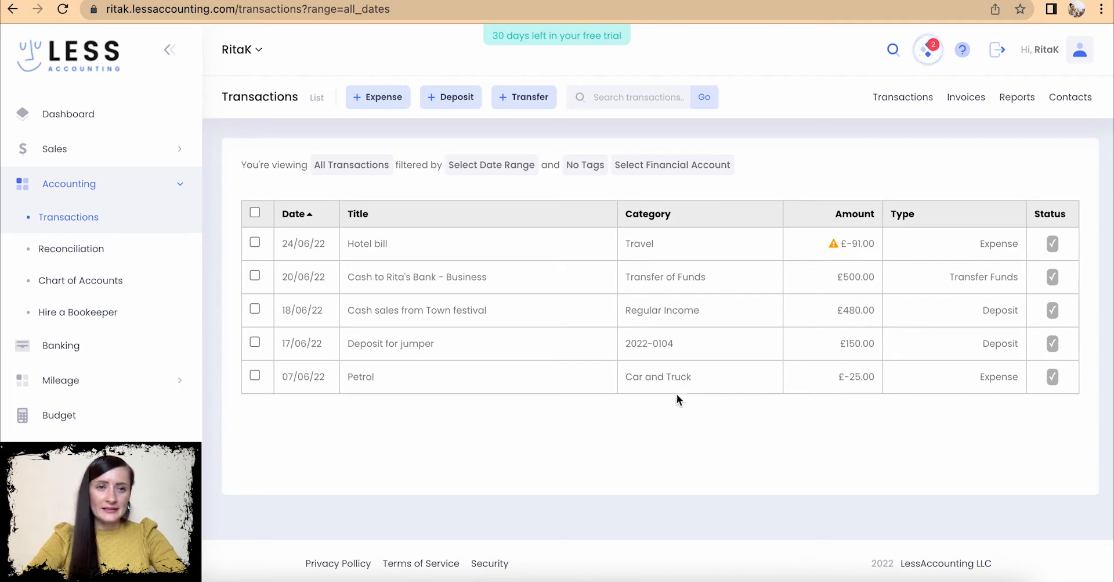
pyautogui.click(97, 283)
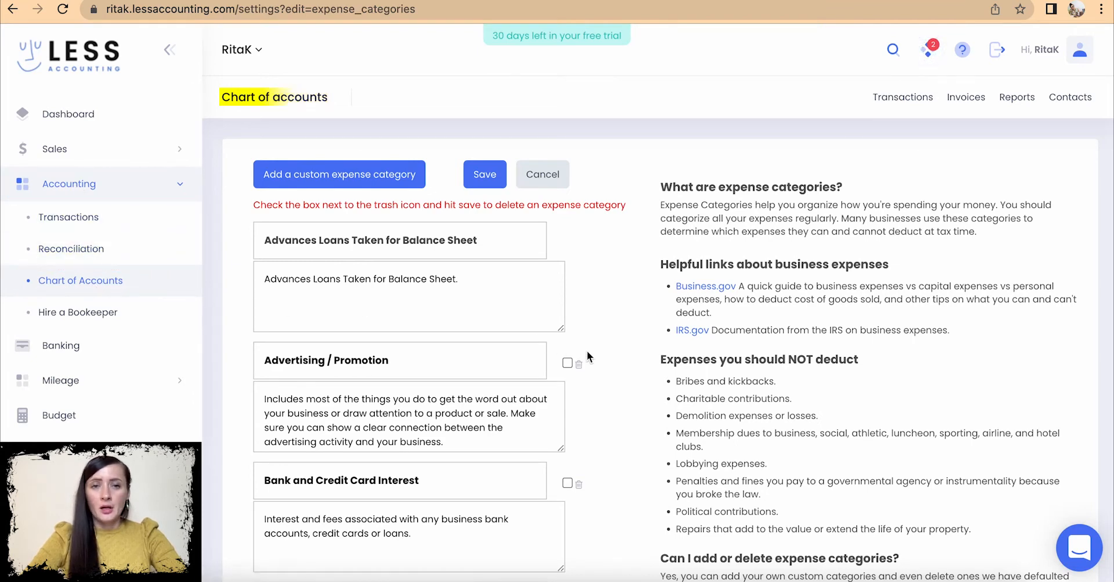
pyautogui.scroll(-5, 587, 351)
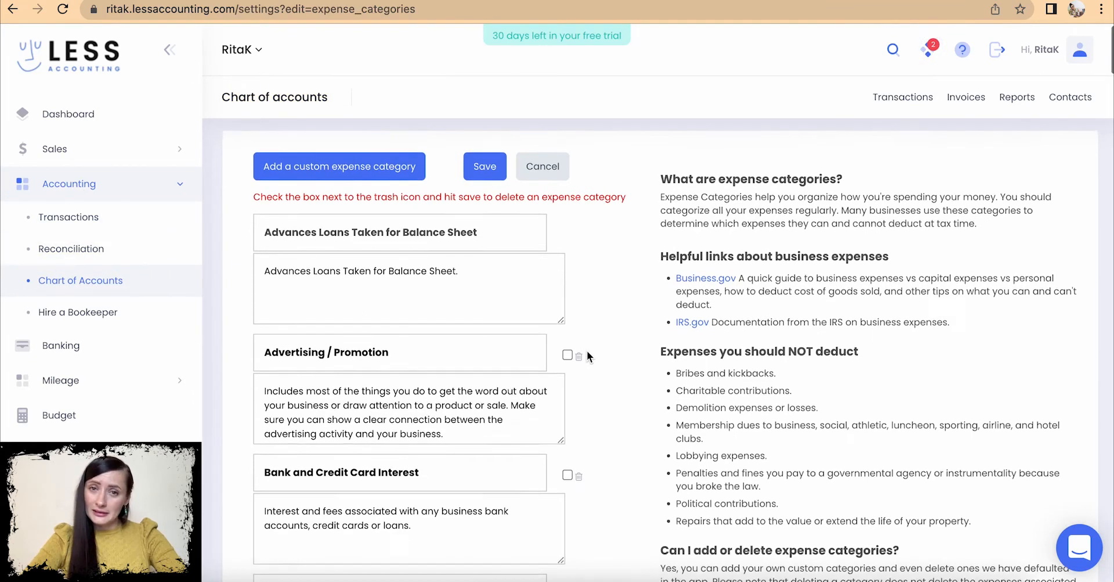
pyautogui.scroll(-10, 587, 356)
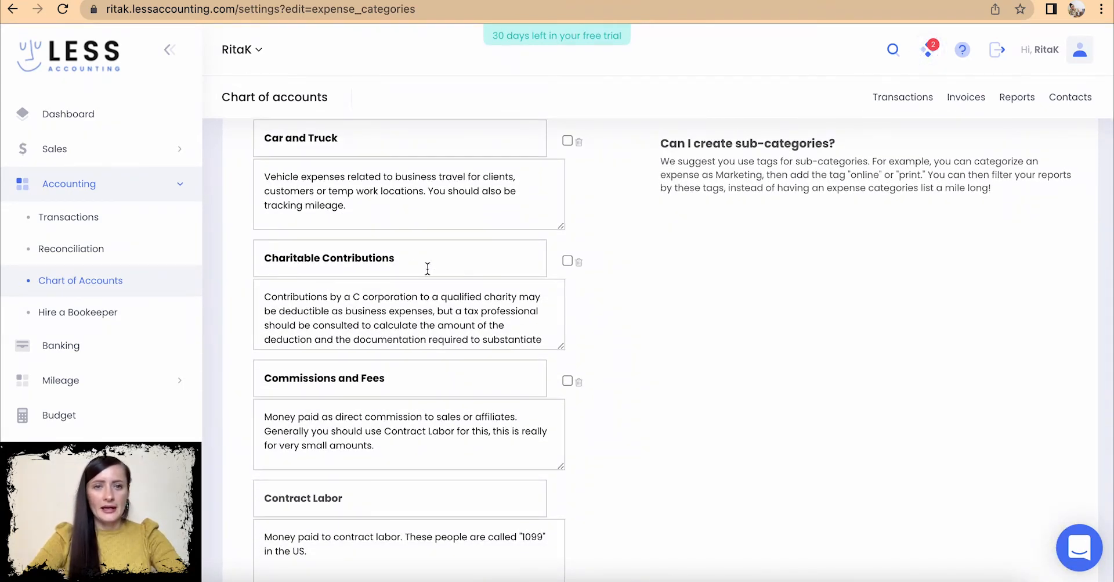
pyautogui.moveTo(353, 211); pyautogui.dragTo(259, 178)
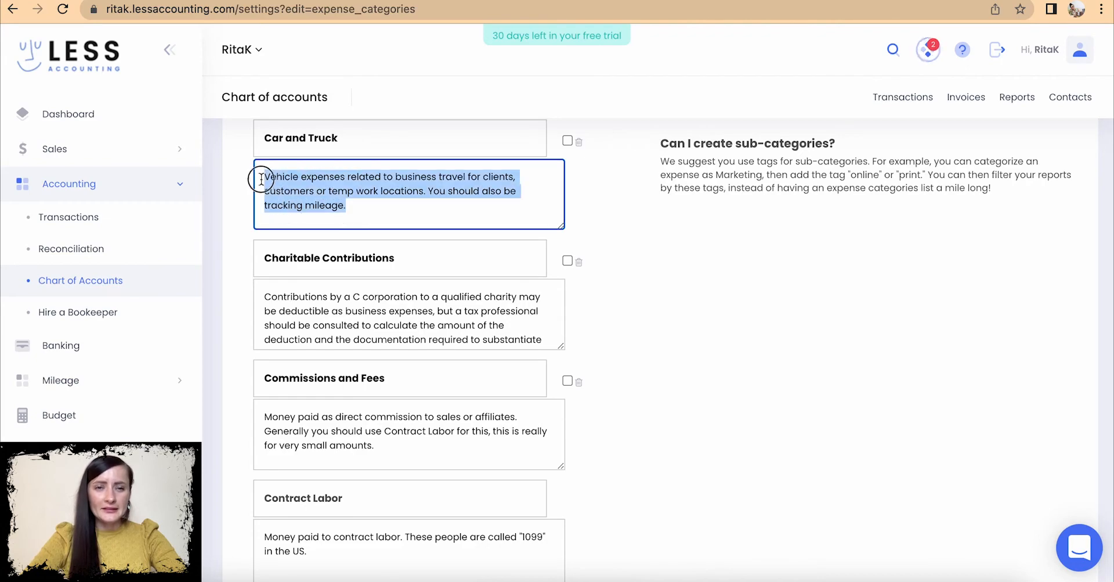
pyautogui.click(739, 329)
pyautogui.scroll(-20, 738, 329)
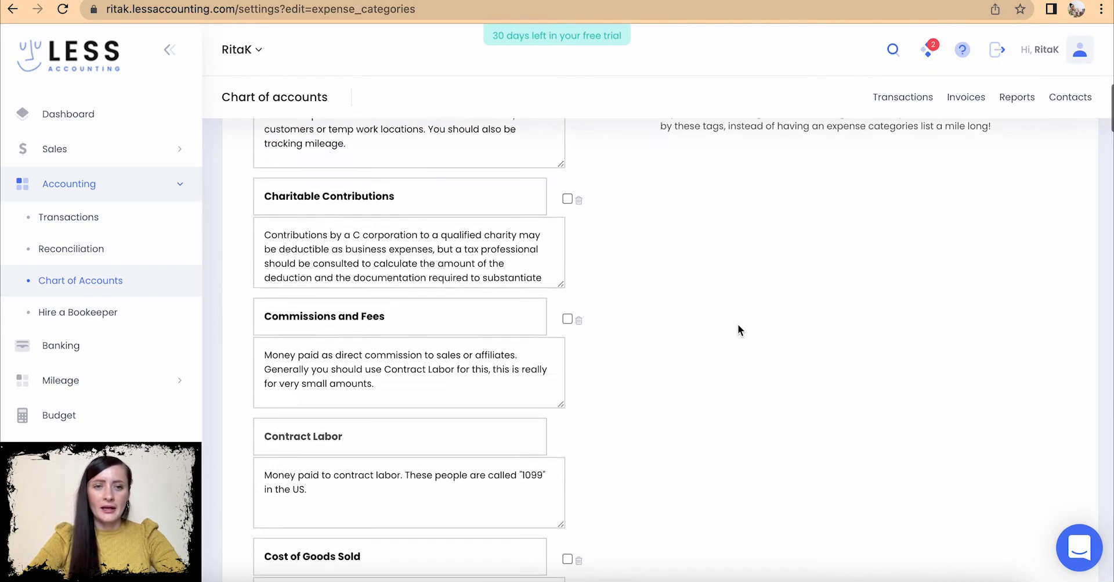
pyautogui.scroll(-20, 738, 329)
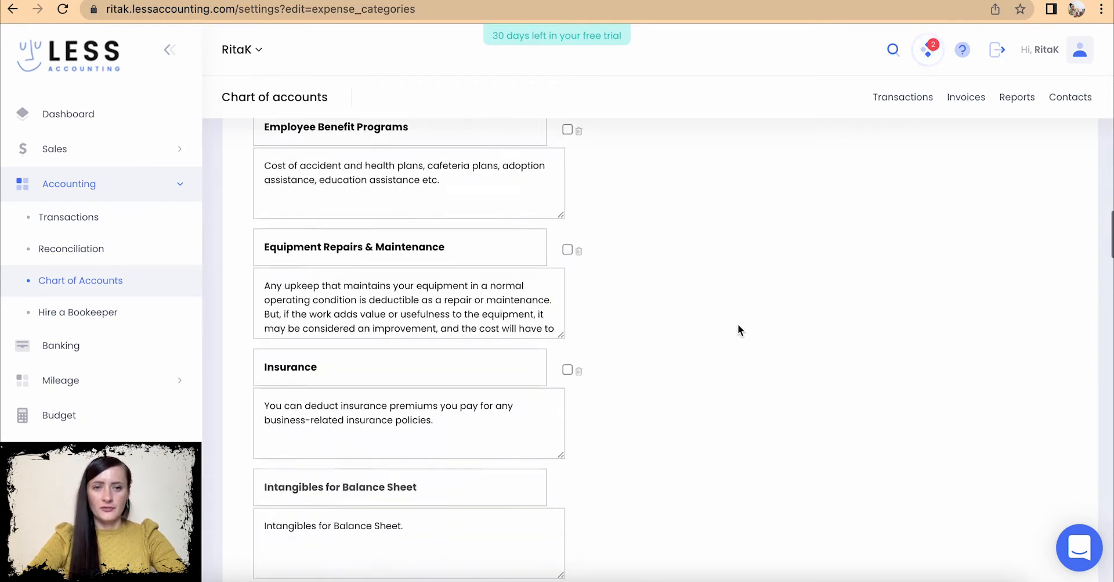
pyautogui.scroll(20, 739, 329)
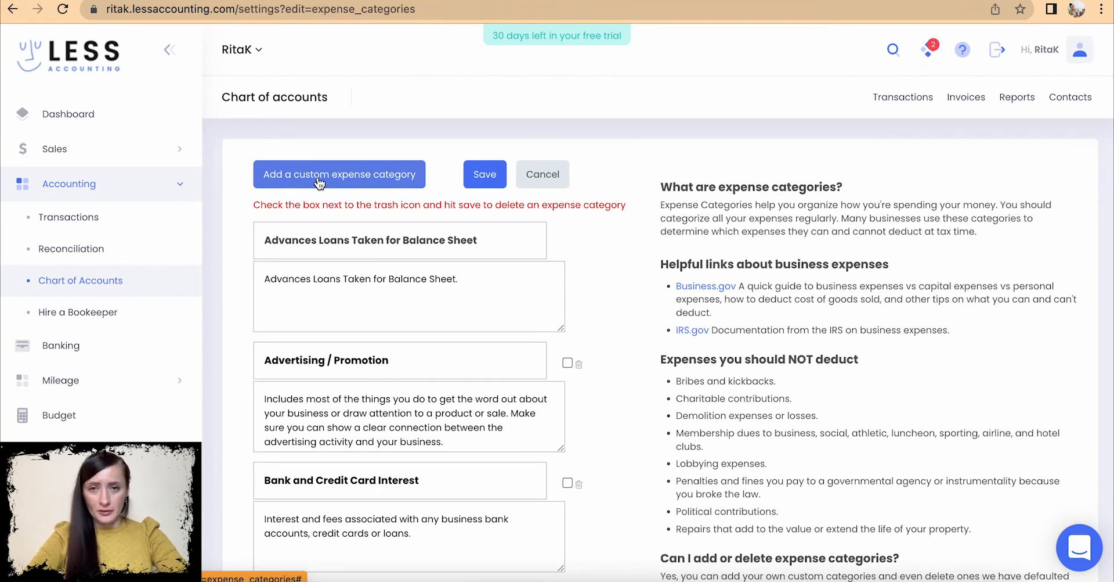
pyautogui.scroll(-3, 772, 290)
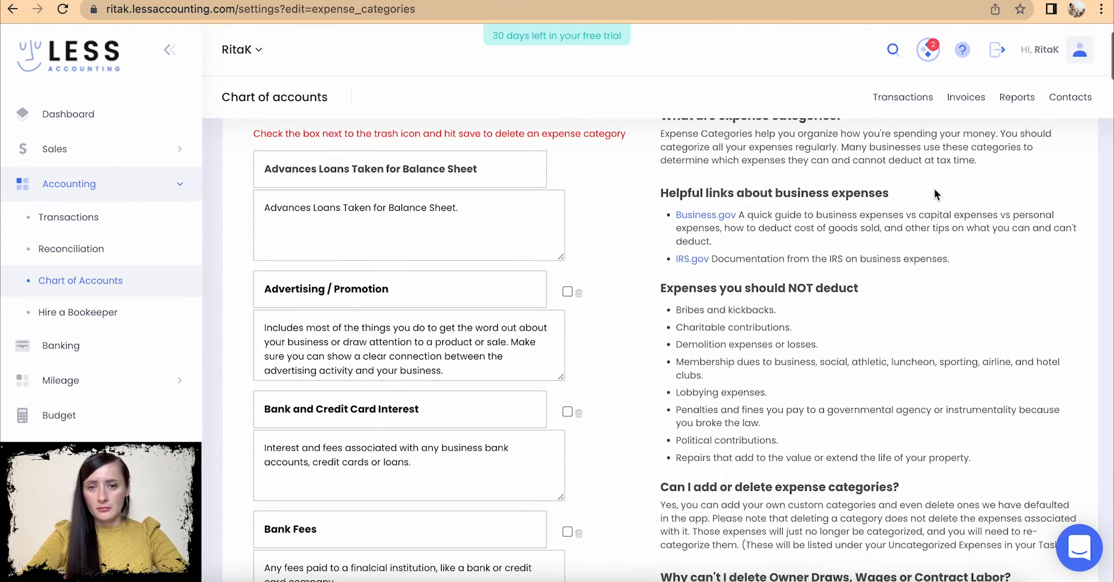
pyautogui.scroll(-10, 782, 365)
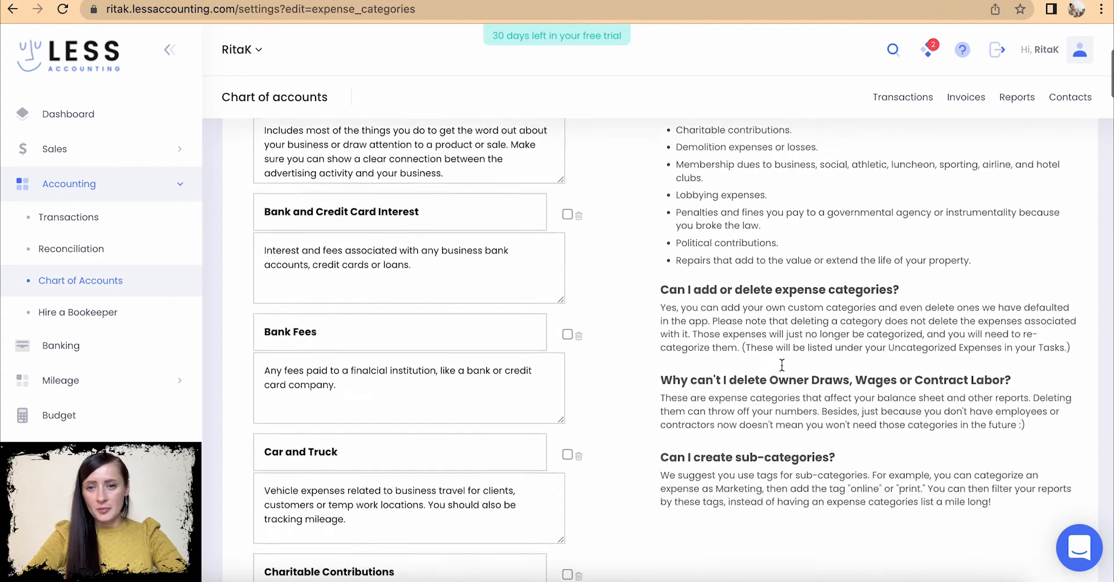
pyautogui.scroll(11, 782, 364)
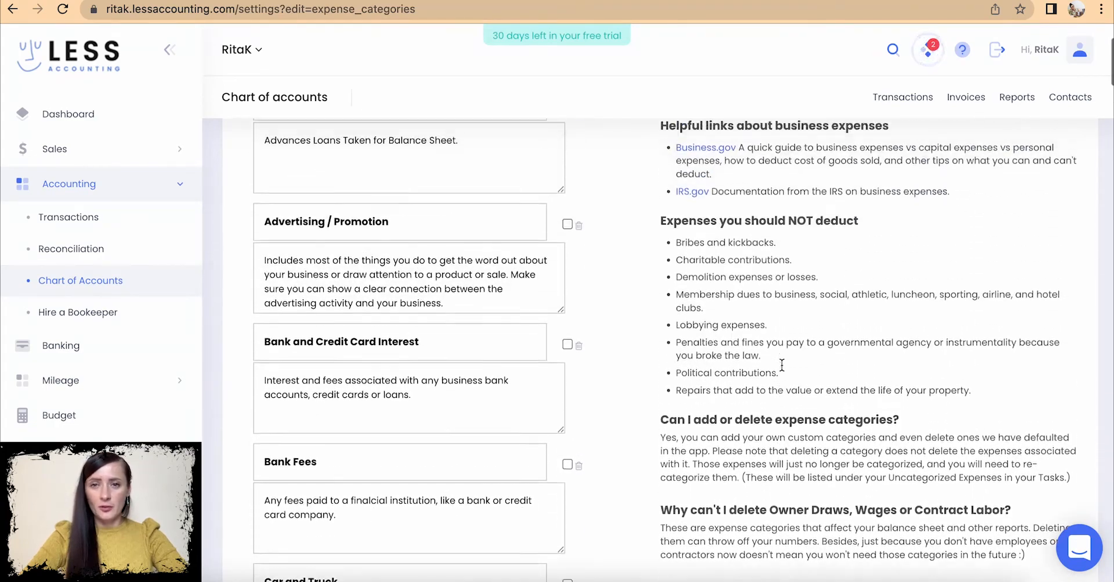
pyautogui.scroll(1, 782, 364)
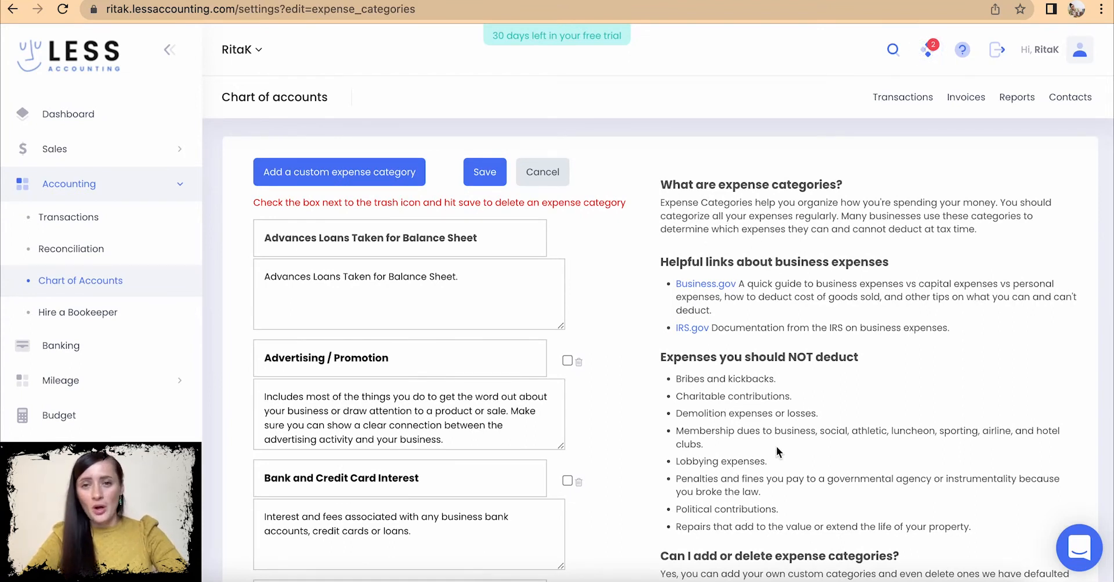
pyautogui.moveTo(859, 357); pyautogui.dragTo(655, 351)
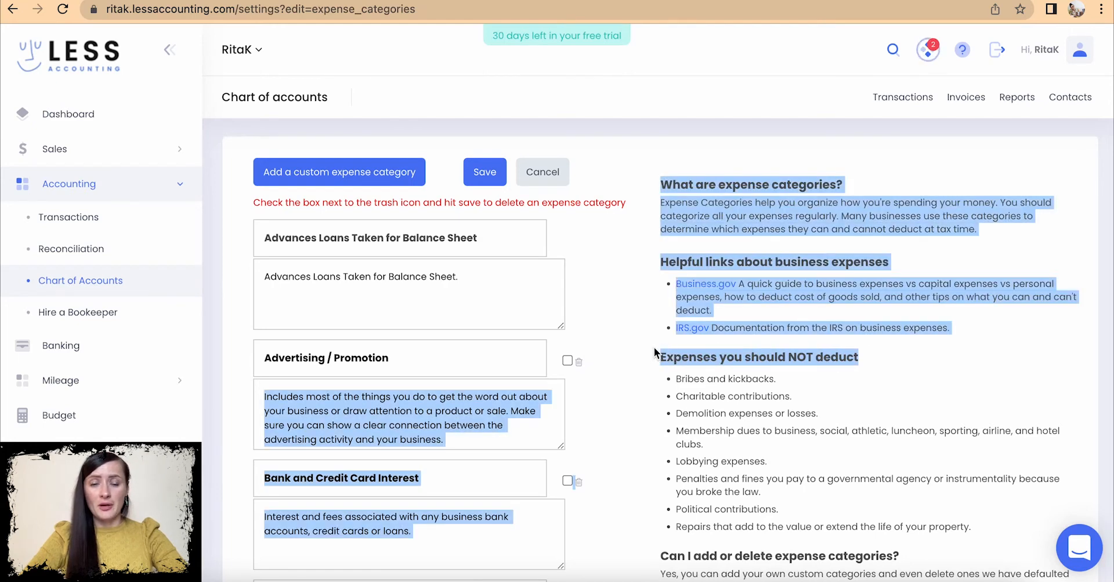
pyautogui.click(660, 373)
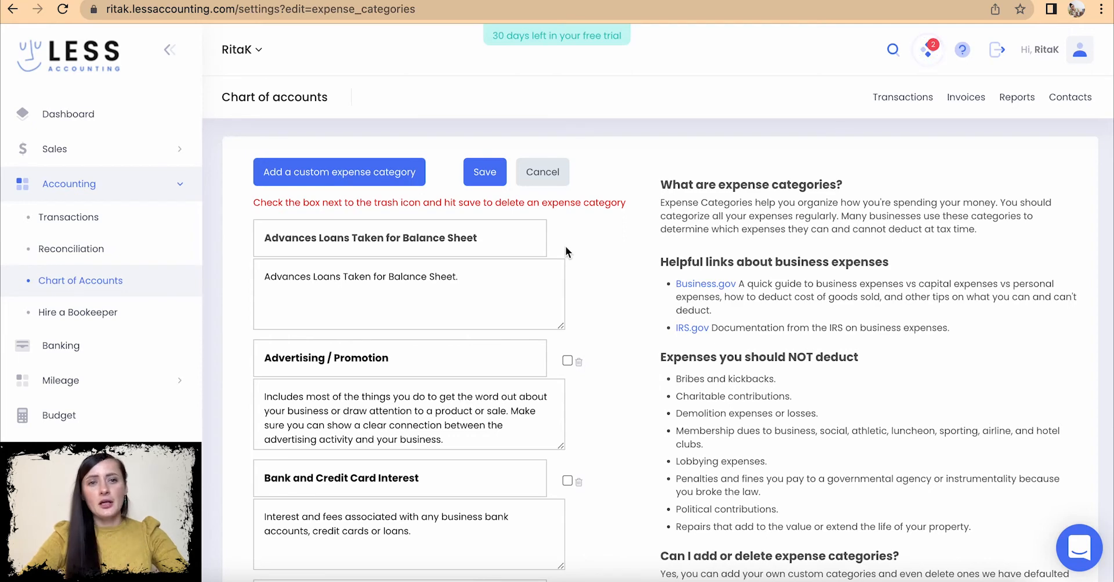
# - Create custom expense category Petrol, described 'Petrol, fuel for my business car', and save it
pyautogui.click(392, 177)
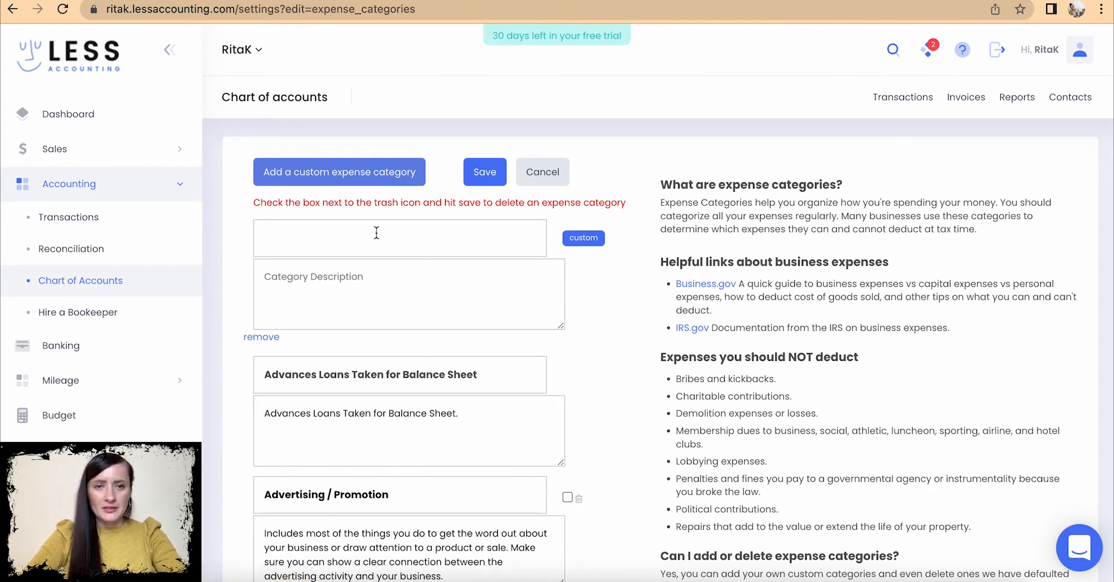
pyautogui.click(422, 240)
pyautogui.write('P')
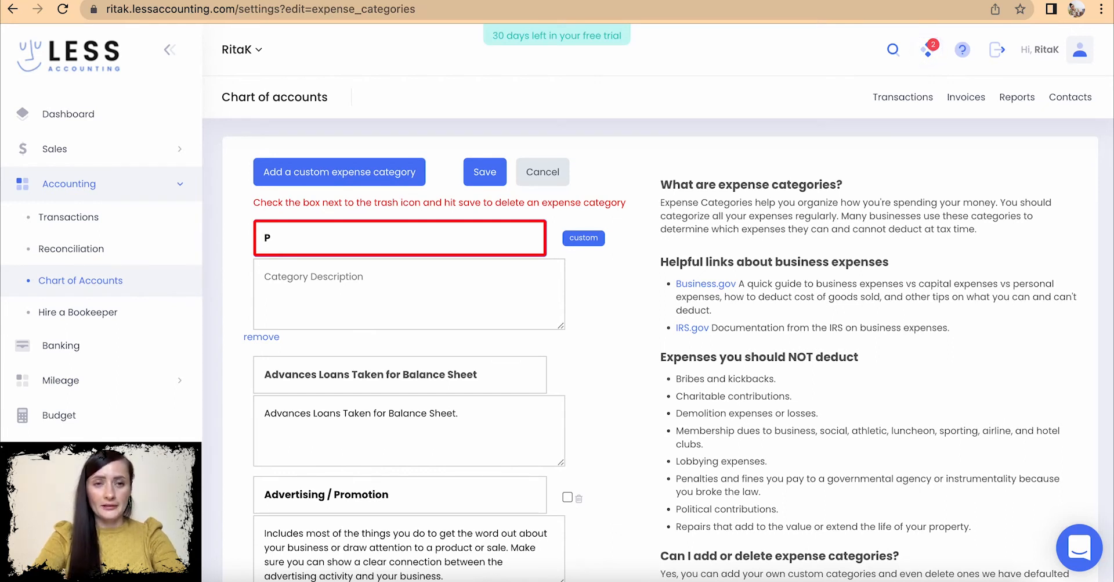
pyautogui.write('etrol')
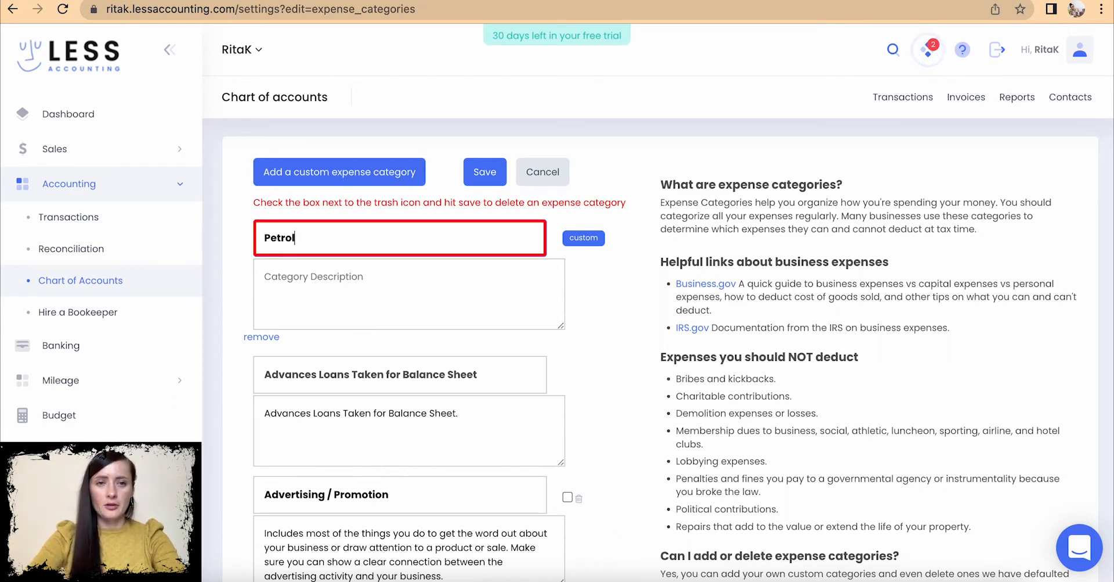
pyautogui.click(469, 288)
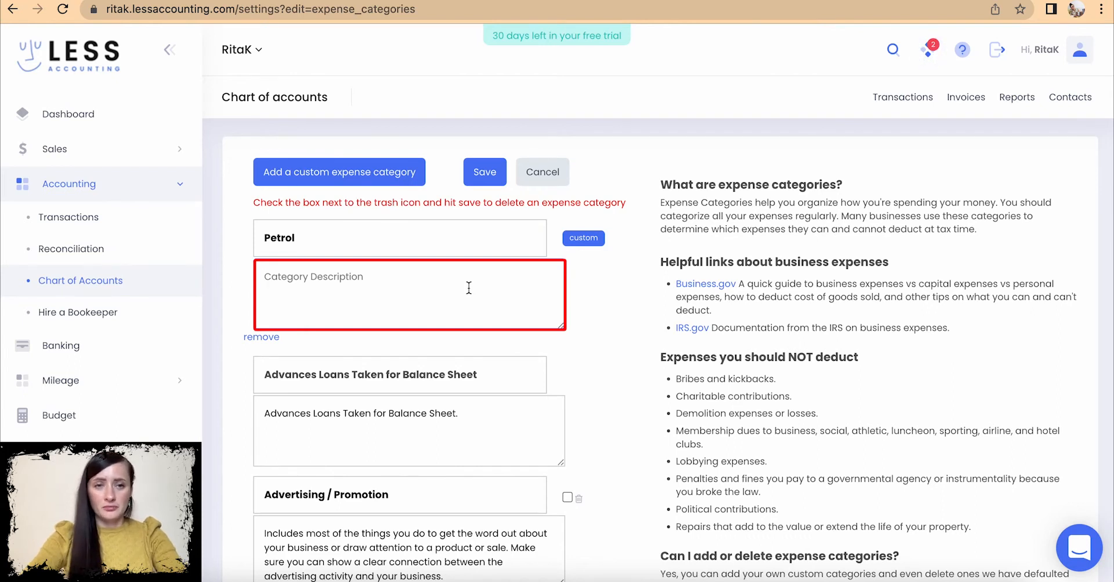
pyautogui.write('Petrol, f')
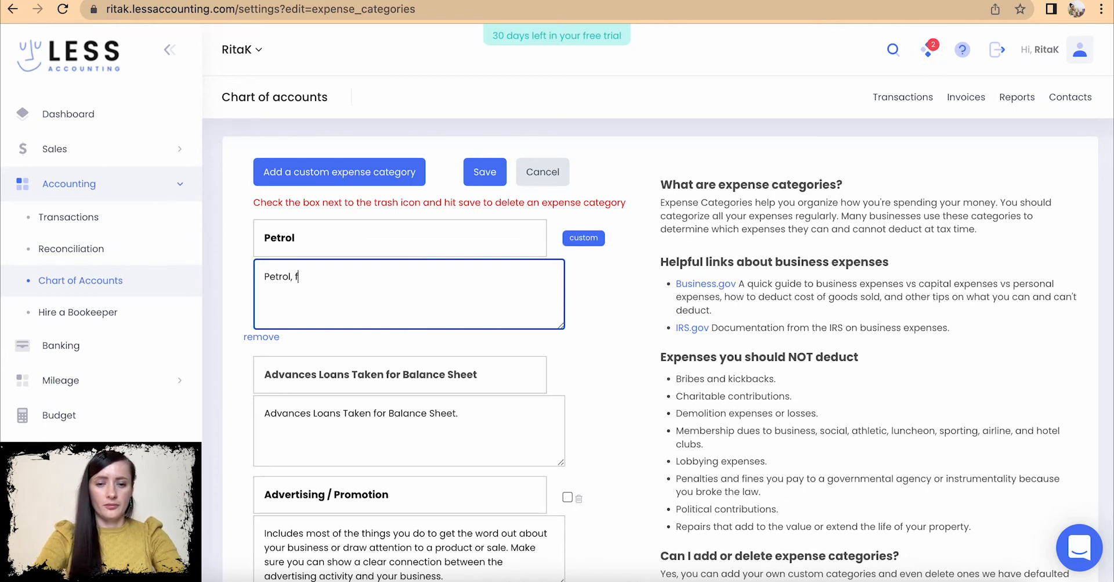
pyautogui.write('uel for my business car')
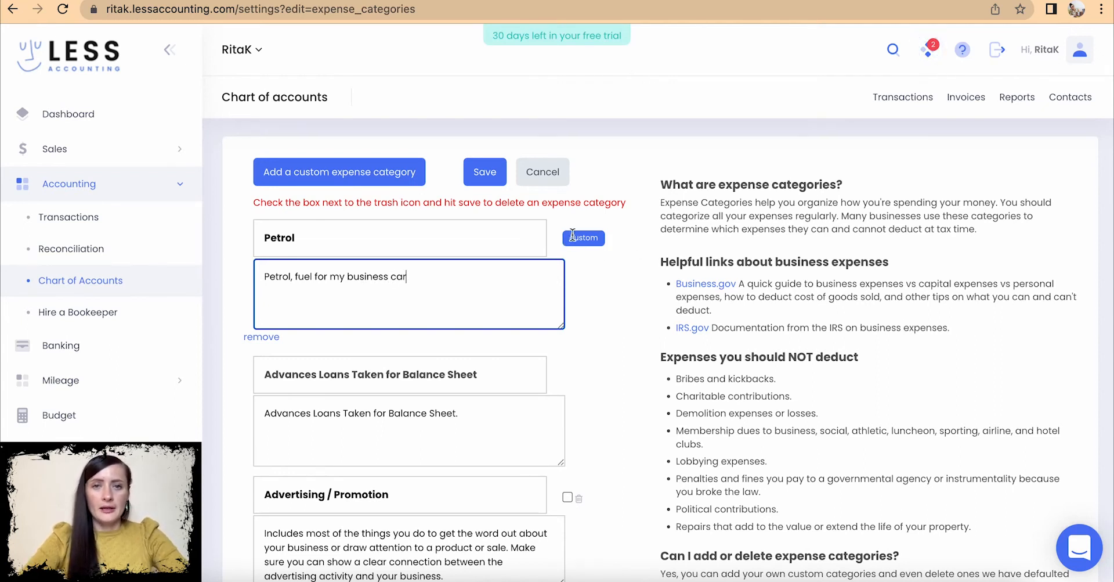
pyautogui.click(480, 179)
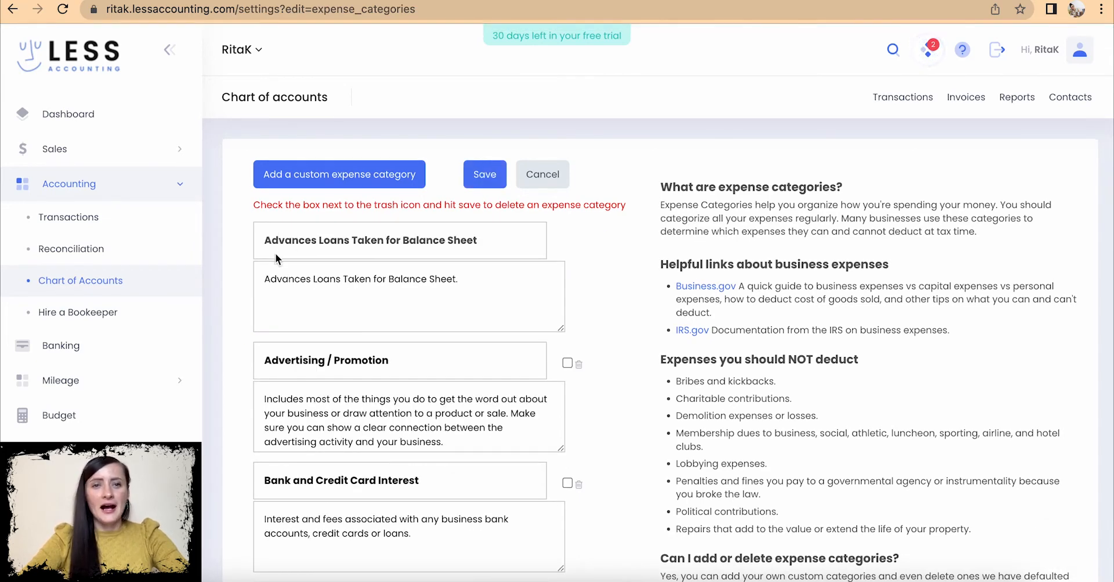
pyautogui.scroll(-15, 281, 517)
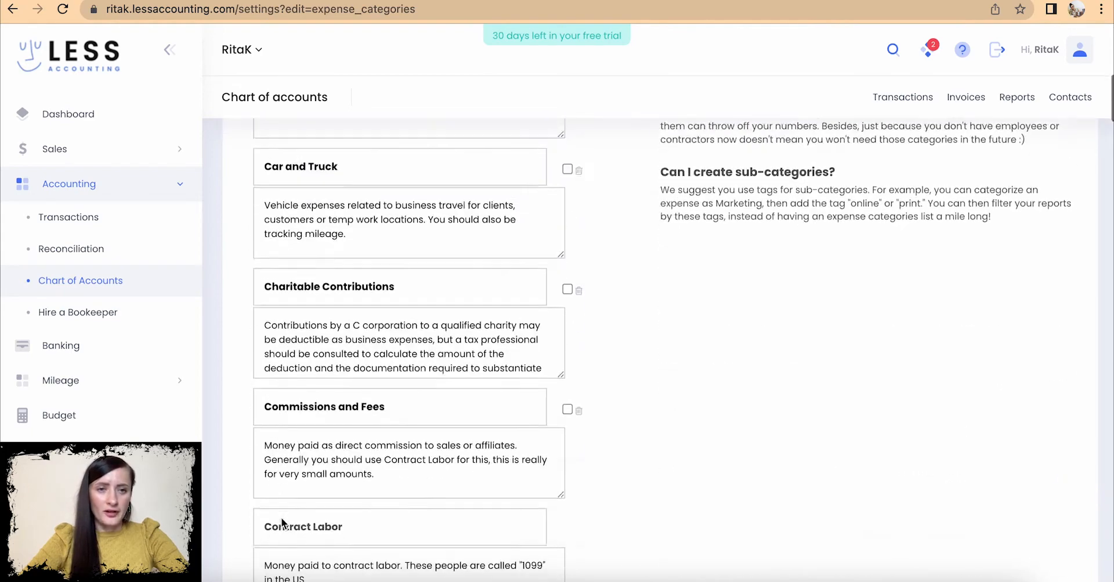
pyautogui.scroll(-12, 281, 517)
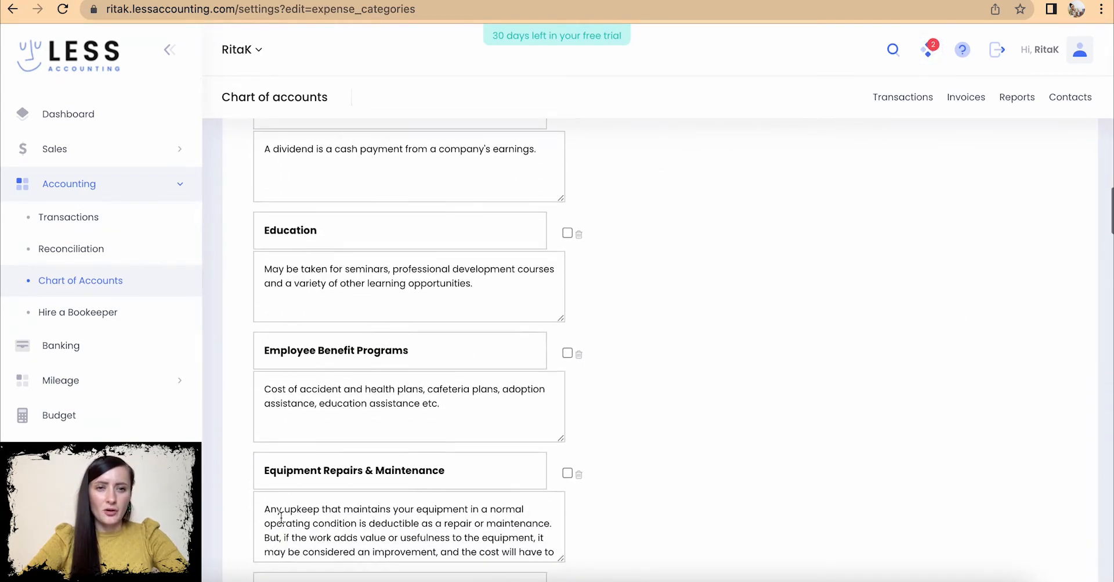
pyautogui.scroll(-18, 742, 434)
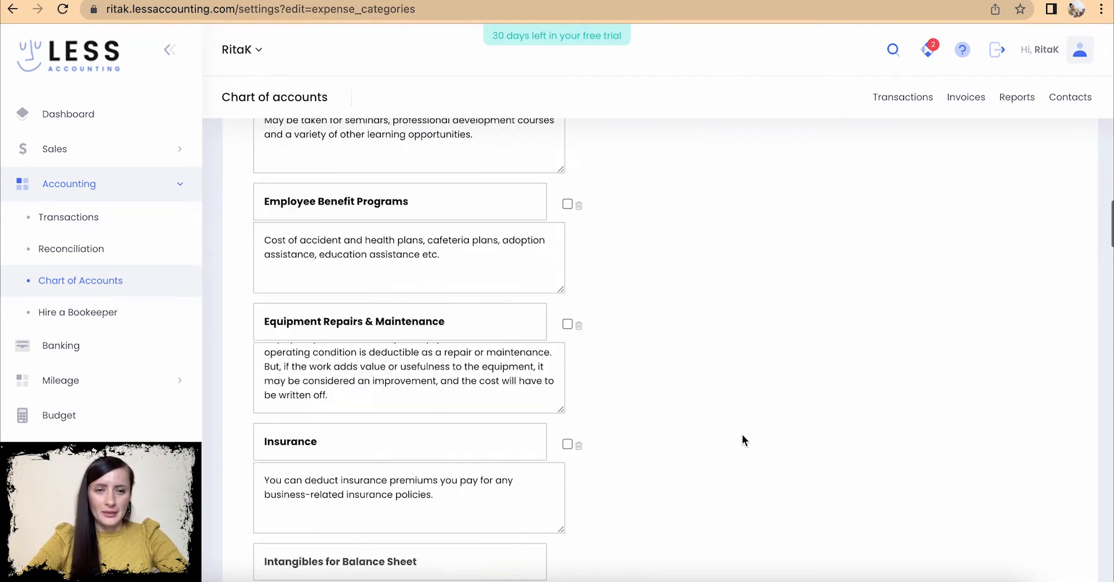
pyautogui.scroll(-20, 742, 435)
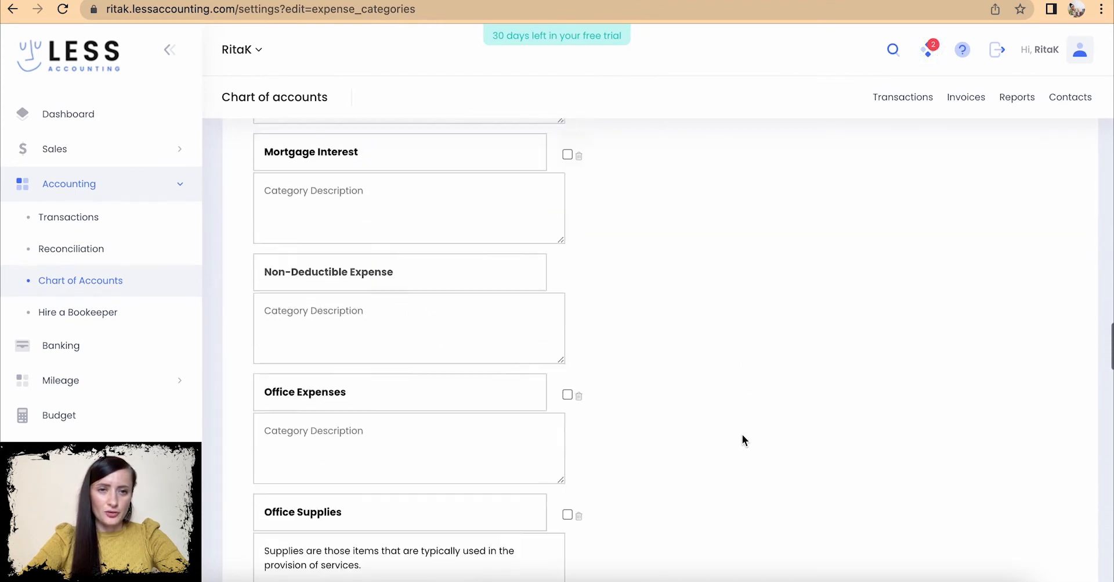
pyautogui.scroll(-15, 742, 434)
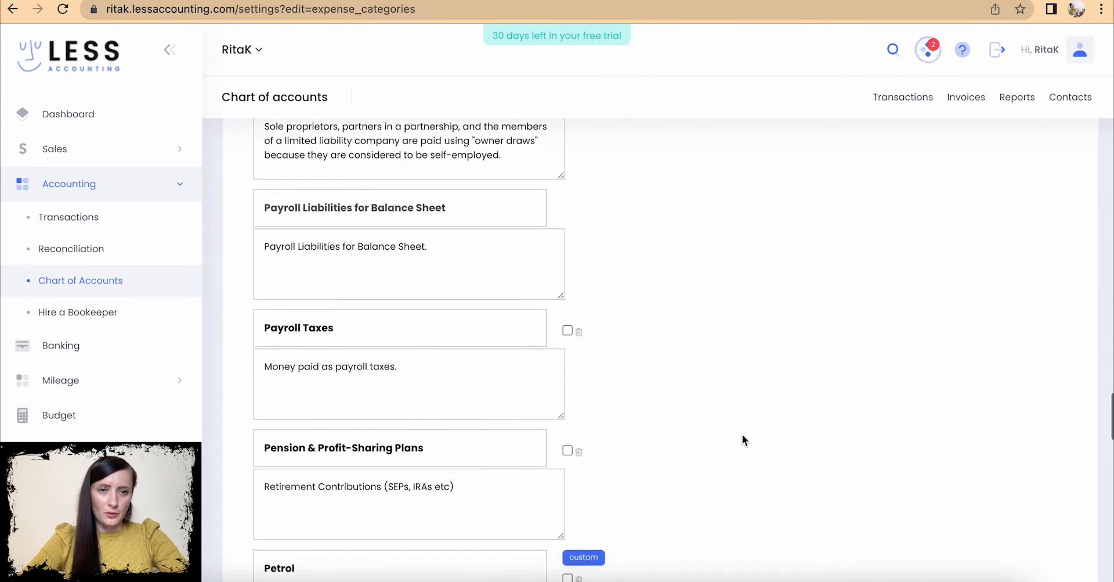
pyautogui.scroll(-1, 741, 433)
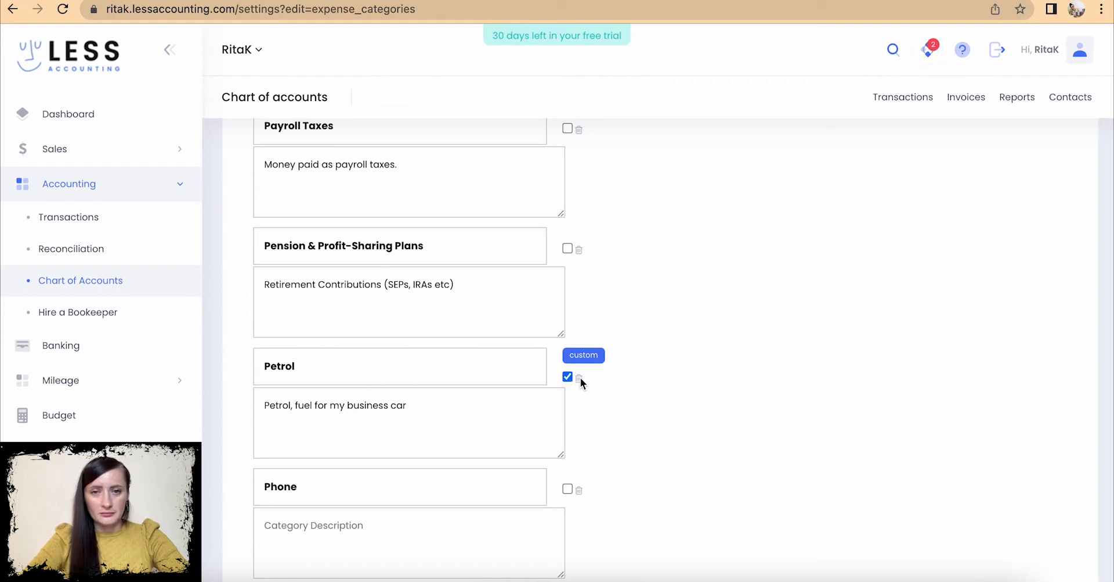
pyautogui.scroll(10, 580, 381)
pyautogui.scroll(15, 581, 381)
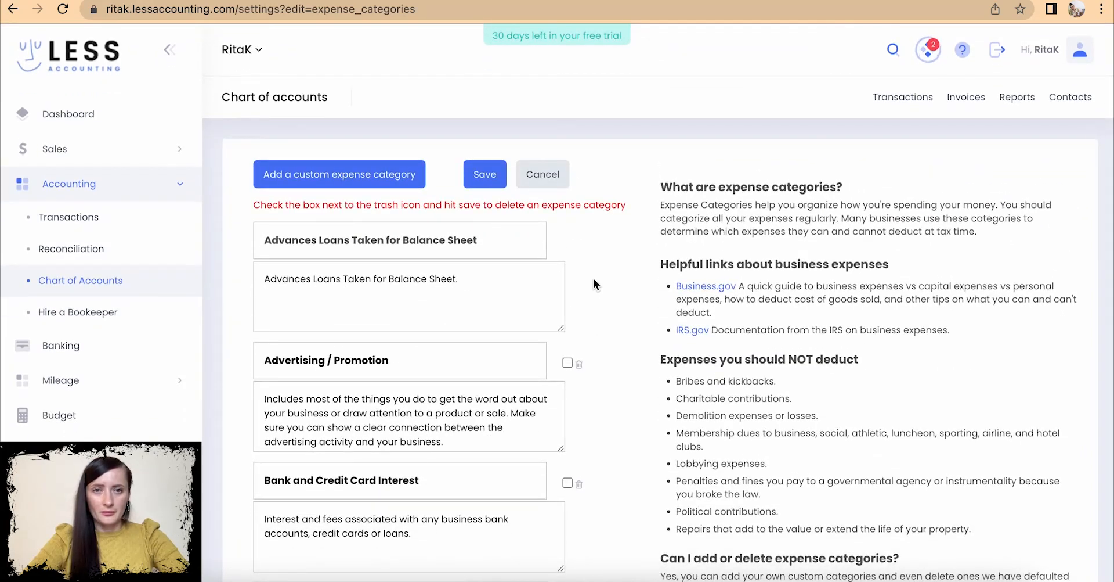
pyautogui.scroll(-20, 608, 313)
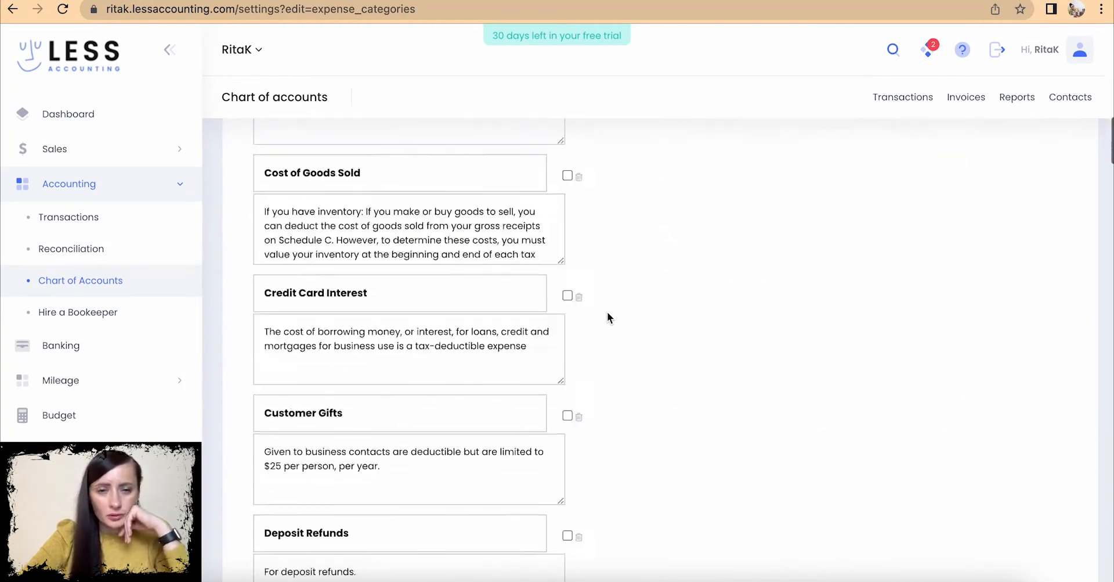
pyautogui.scroll(-6, 607, 317)
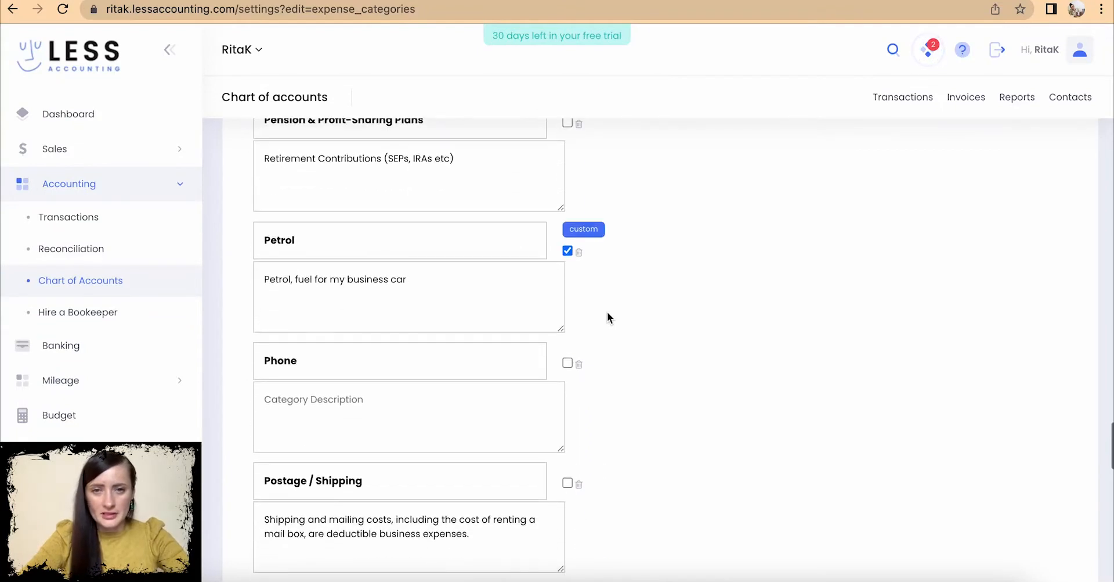
pyautogui.click(346, 227)
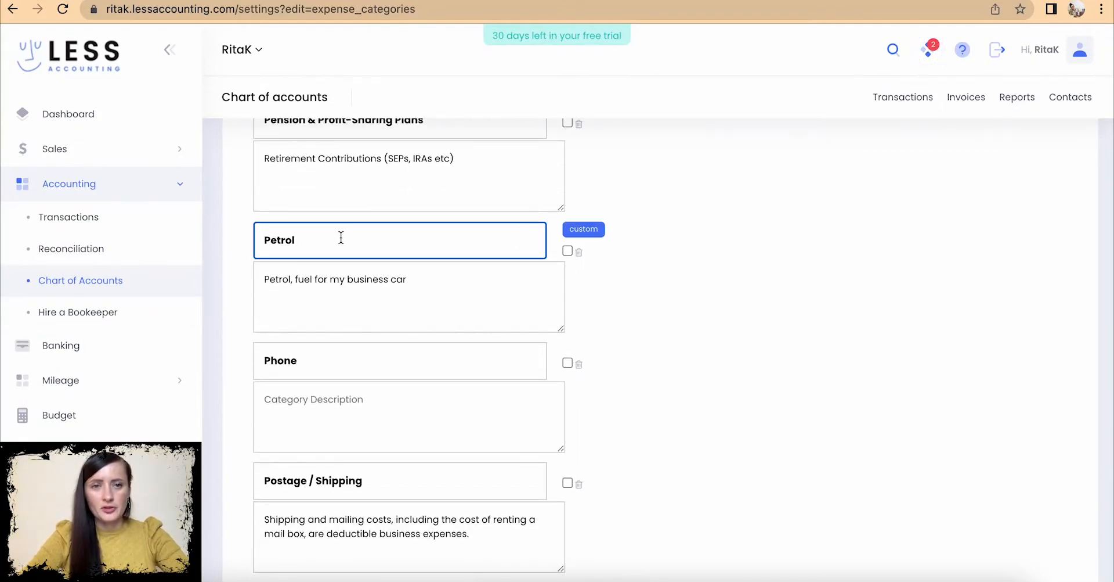
pyautogui.click(411, 279)
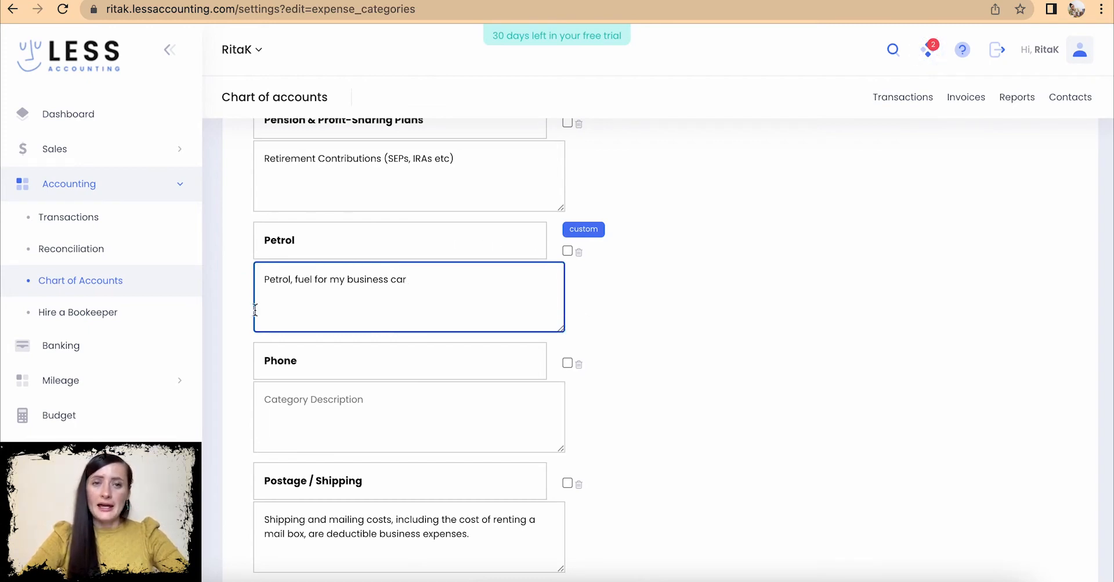
pyautogui.scroll(20, 667, 334)
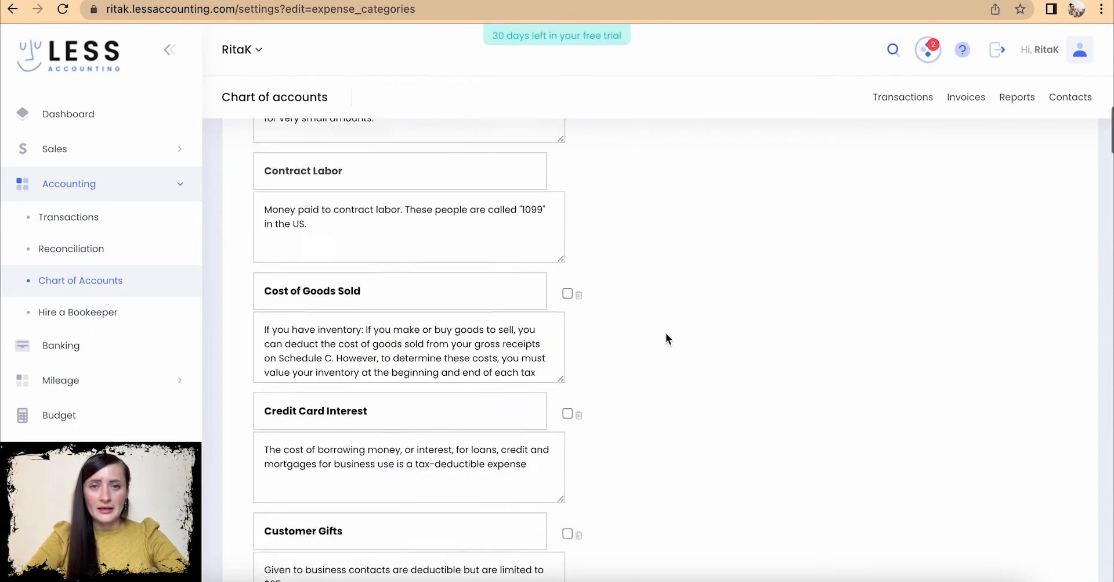
pyautogui.scroll(3, 666, 333)
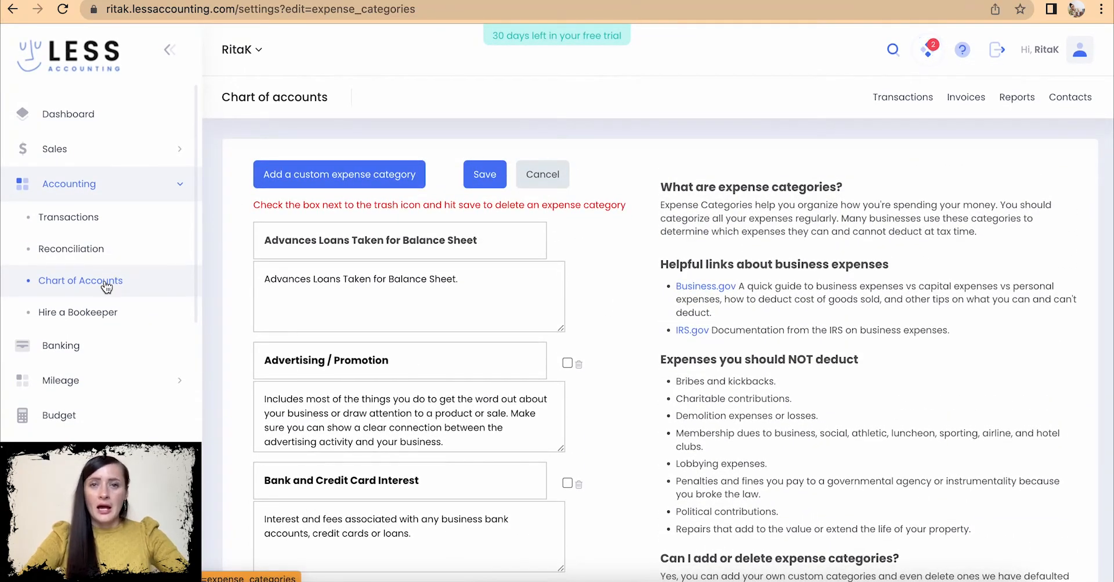
# - Inspect the £25 Petrol expense filed under Car and Truck, then go to Settings
pyautogui.click(73, 219)
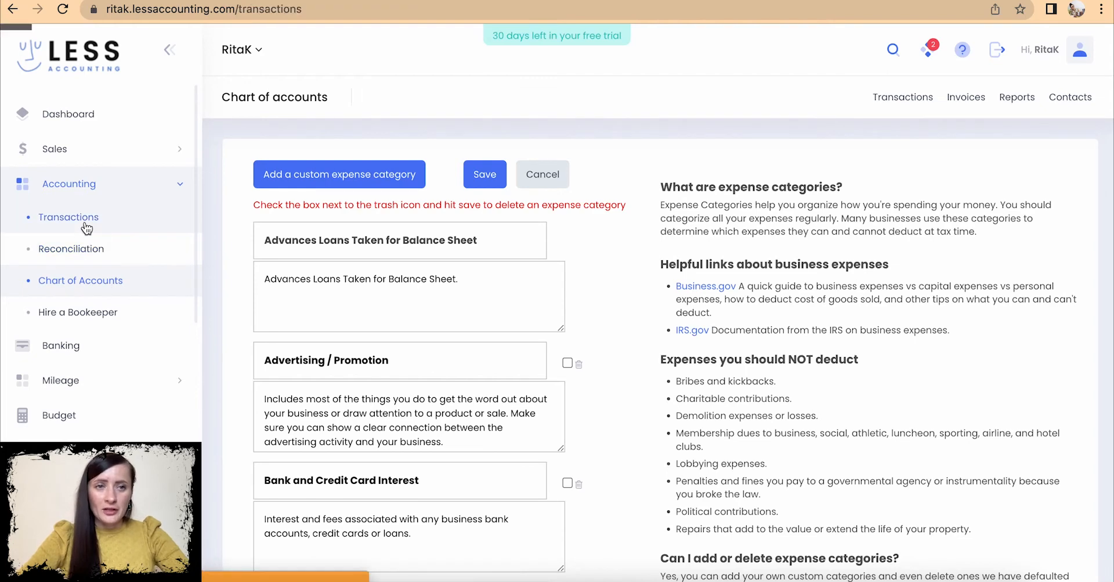
pyautogui.click(325, 306)
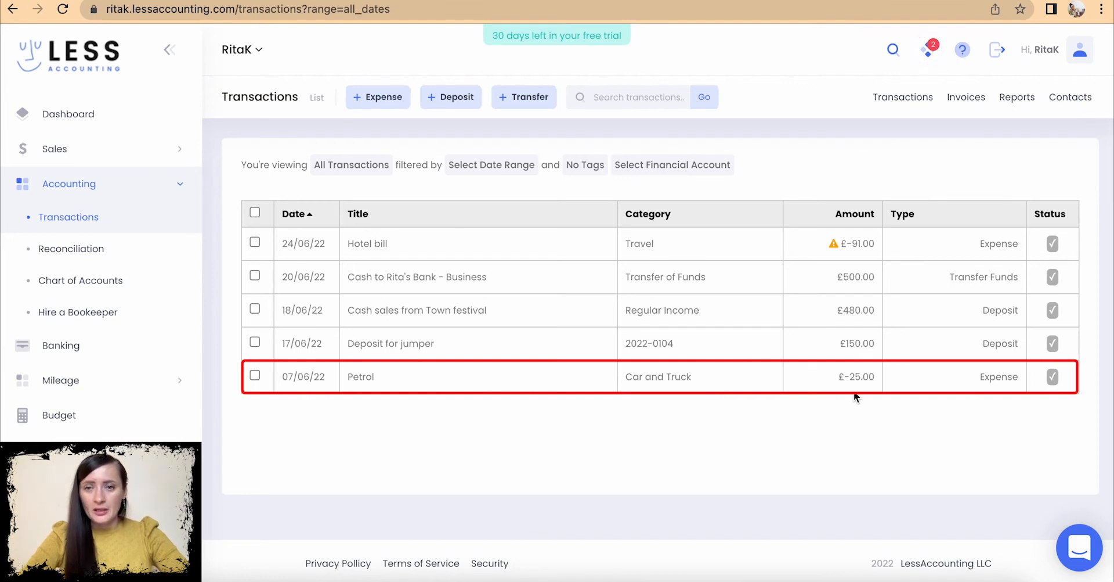
pyautogui.moveTo(626, 379); pyautogui.dragTo(714, 378)
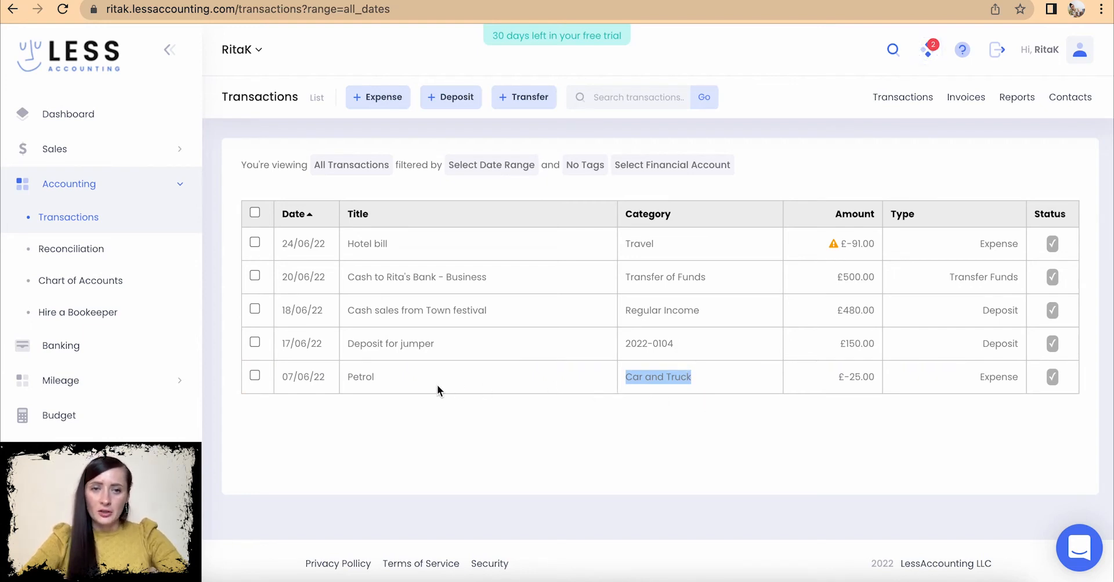
pyautogui.click(366, 384)
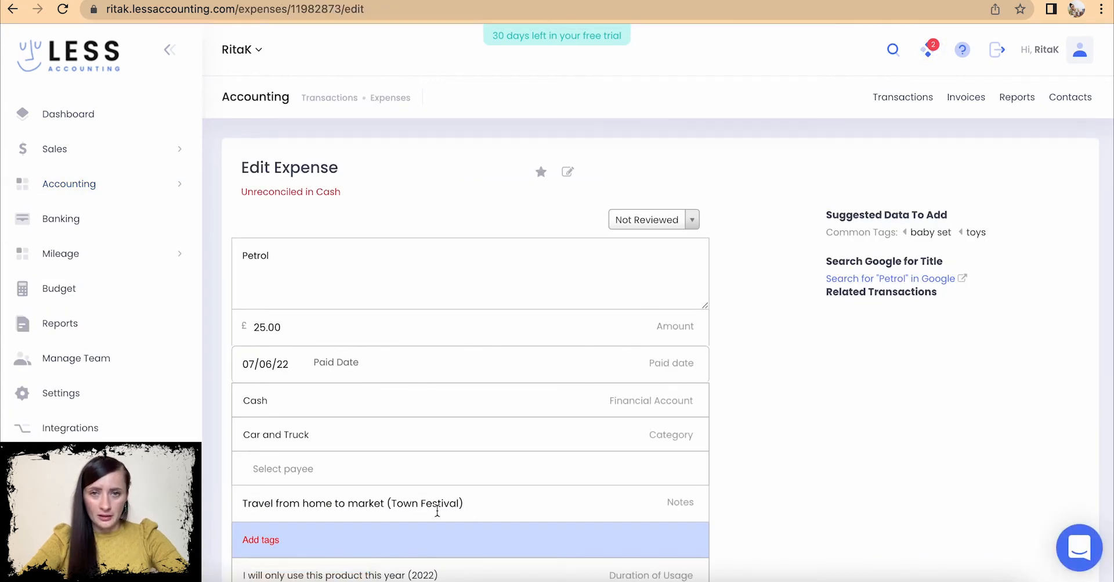
pyautogui.scroll(-3, 542, 395)
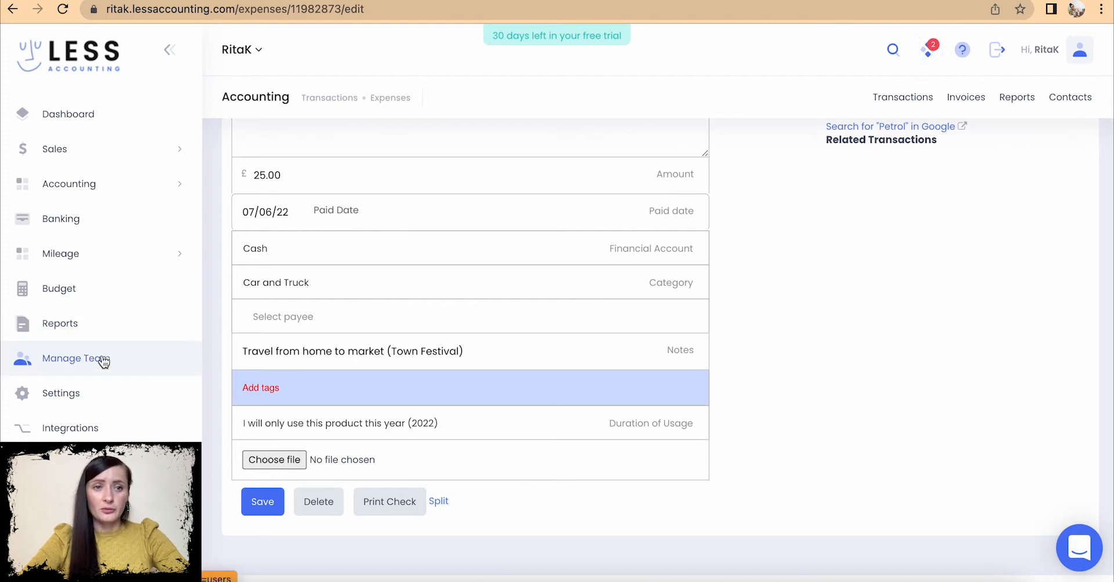
pyautogui.click(85, 394)
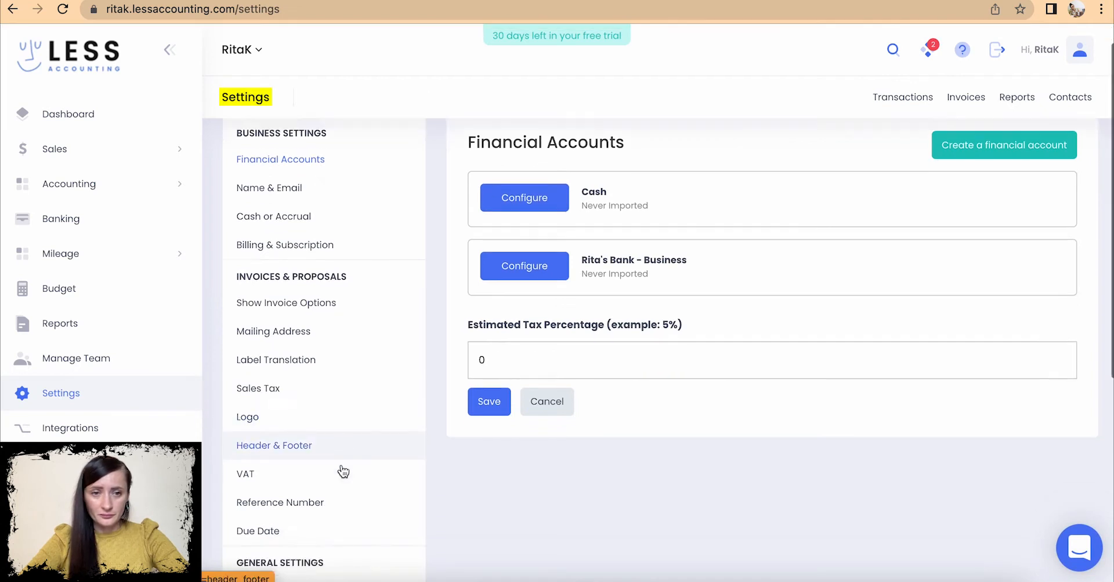
# - Open Journal Entries from Settings and create a new blank journal entry
pyautogui.scroll(-6, 343, 470)
pyautogui.click(299, 477)
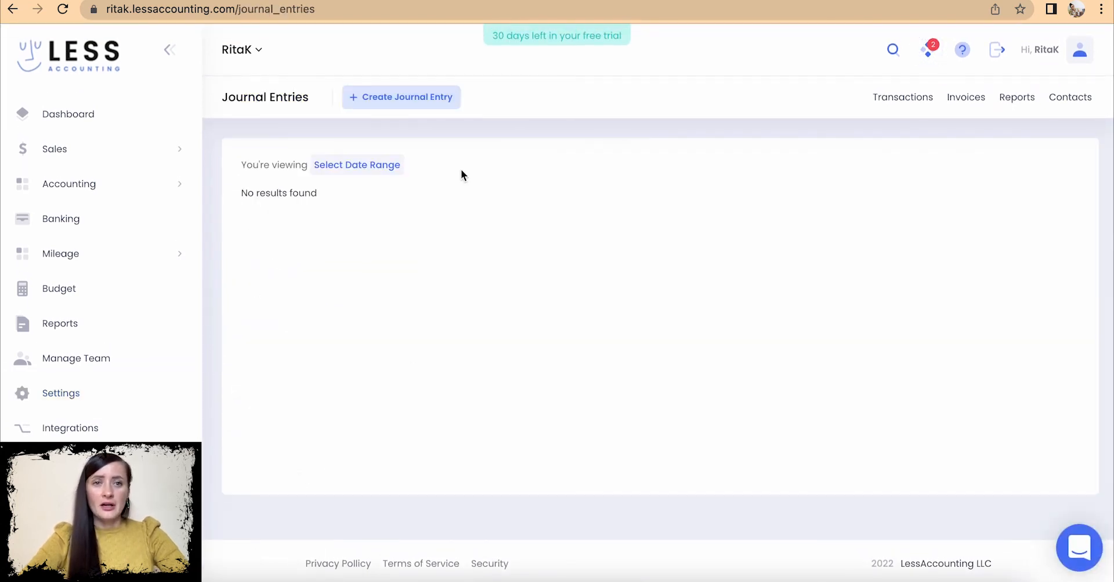
pyautogui.click(384, 106)
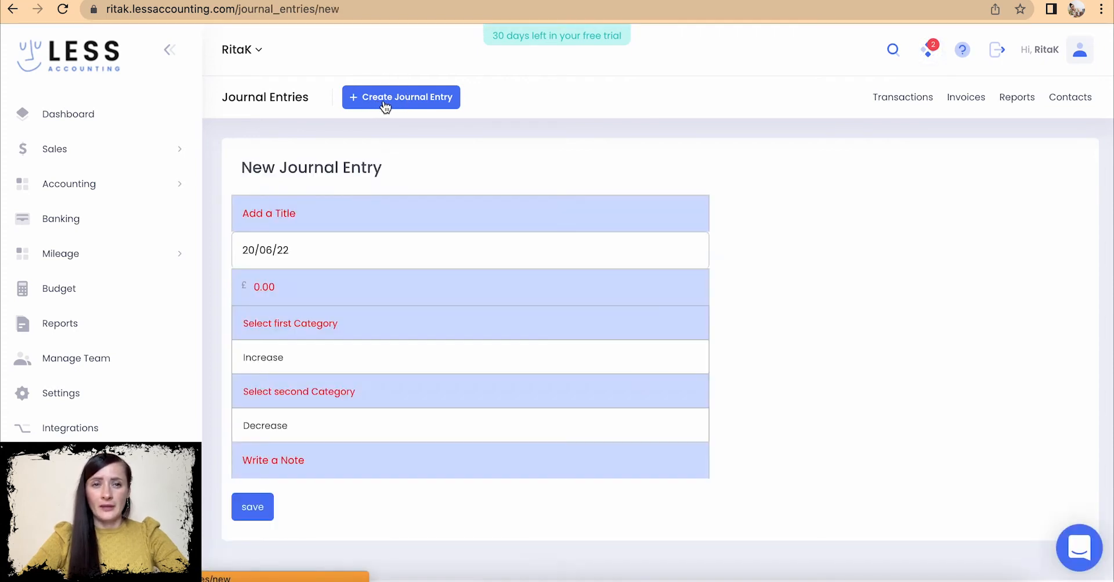
# - Title the journal entry 'Cost correction', date it 07/06/22, and enter an amount of £25
pyautogui.click(336, 219)
pyautogui.write('Cost')
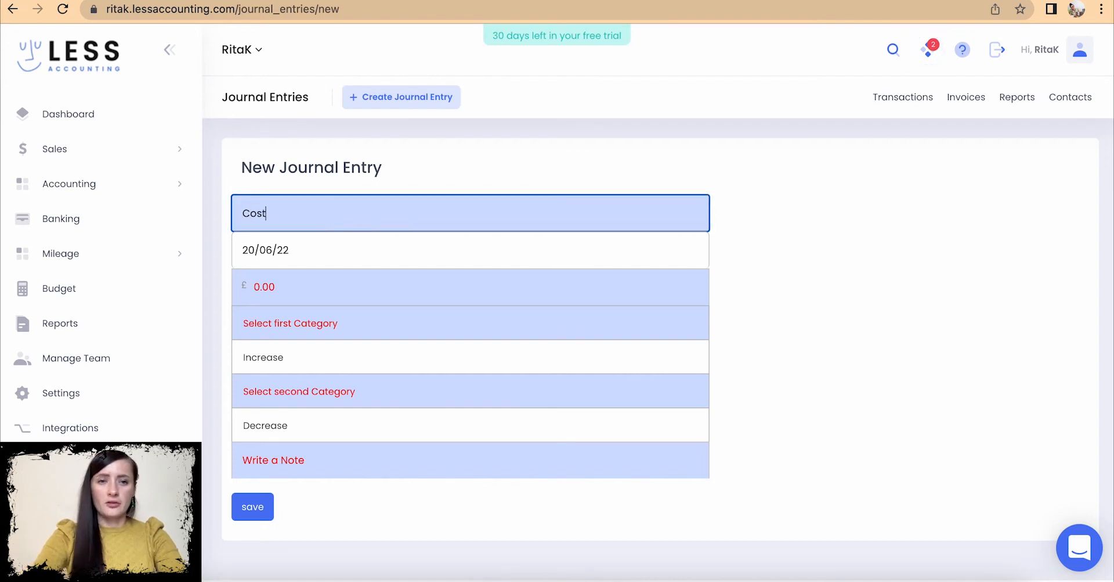
pyautogui.write(' core')
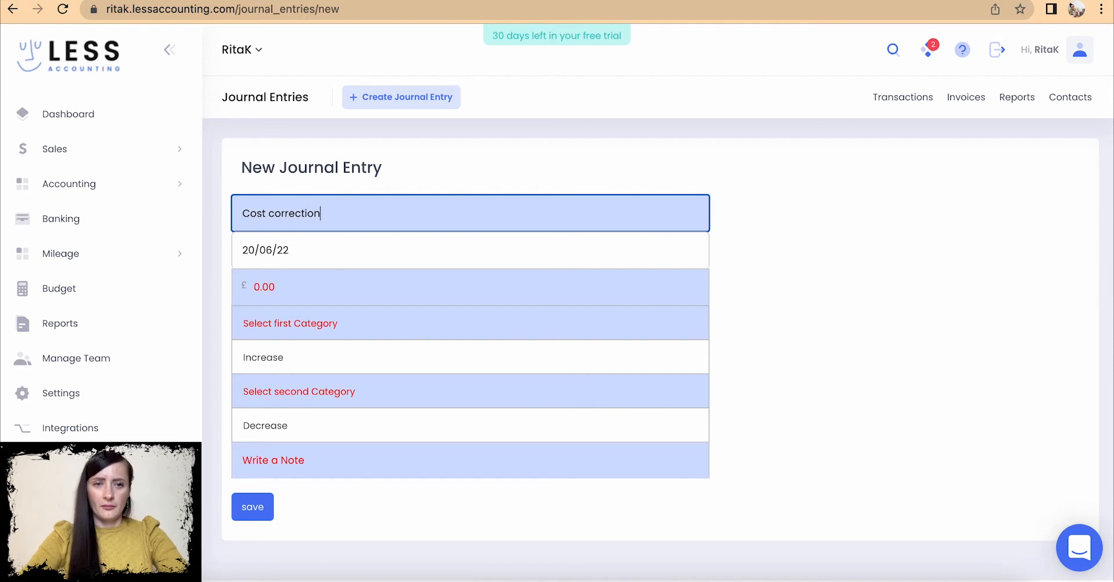
pyautogui.click(267, 256)
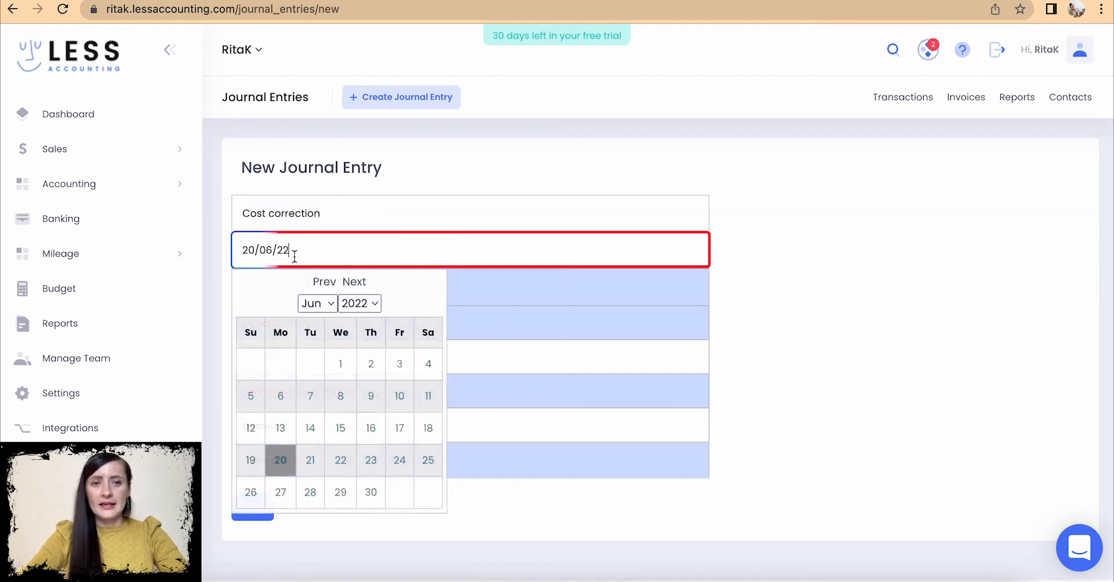
pyautogui.click(310, 397)
pyautogui.scroll(-1, 310, 405)
pyautogui.click(298, 254)
pyautogui.write('25')
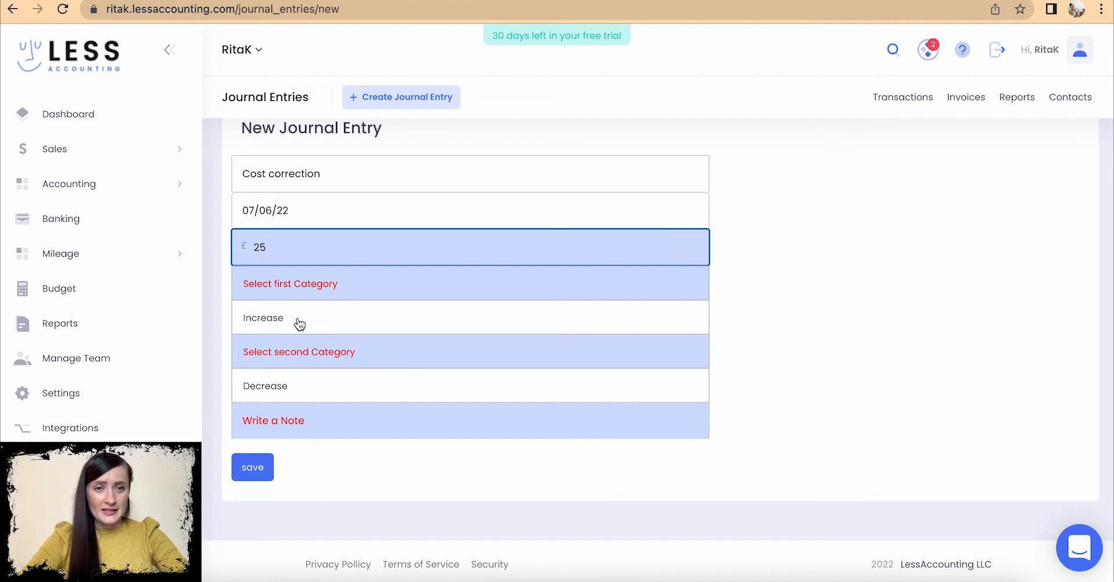
pyautogui.click(288, 284)
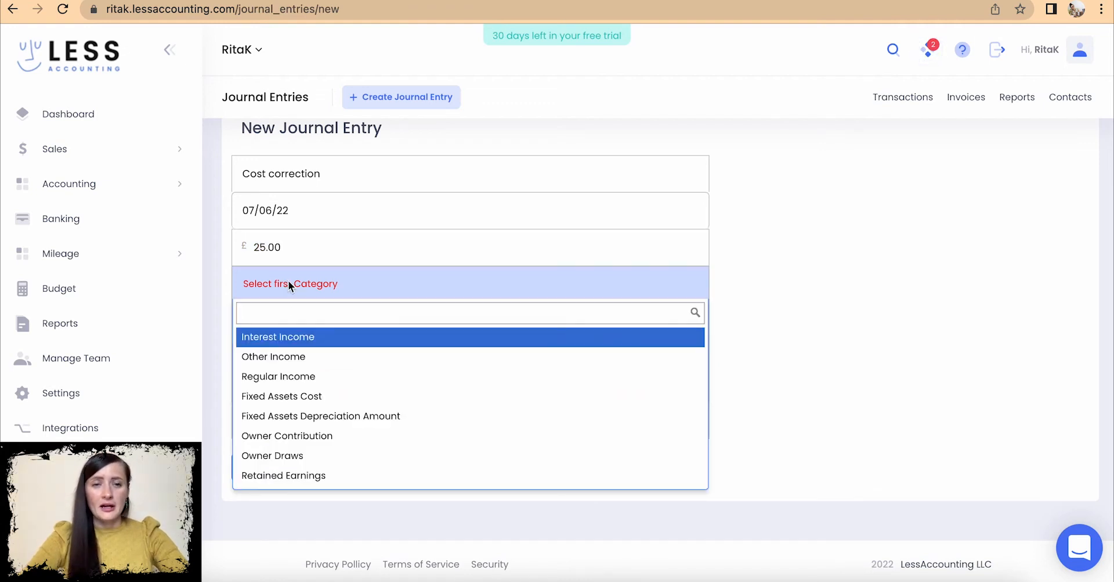
# - Make Petrol the first category as an increase and Car and Truck the second as a decrease
pyautogui.write('pe')
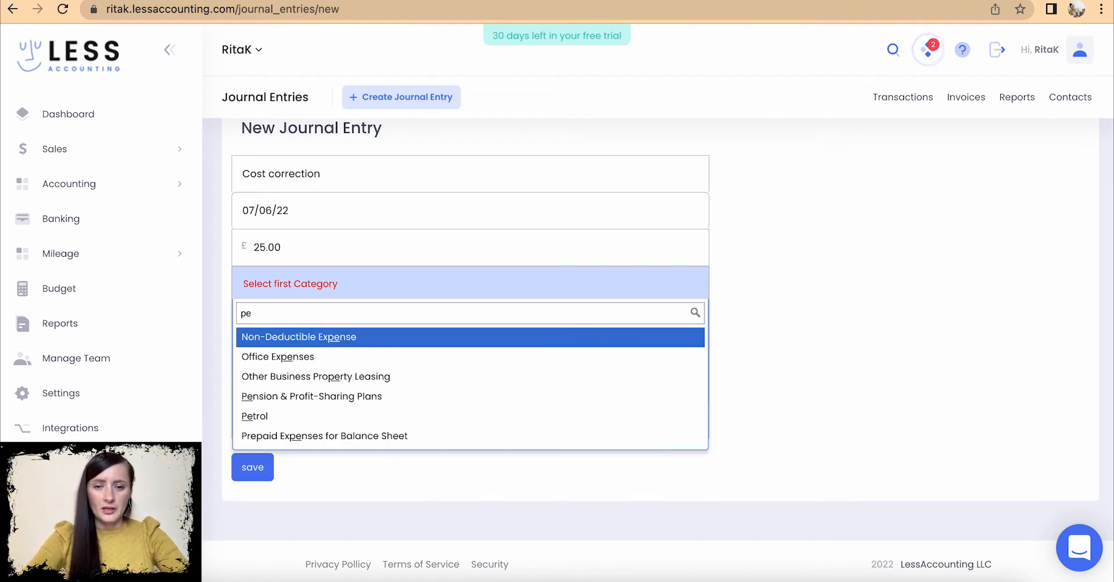
pyautogui.write('t')
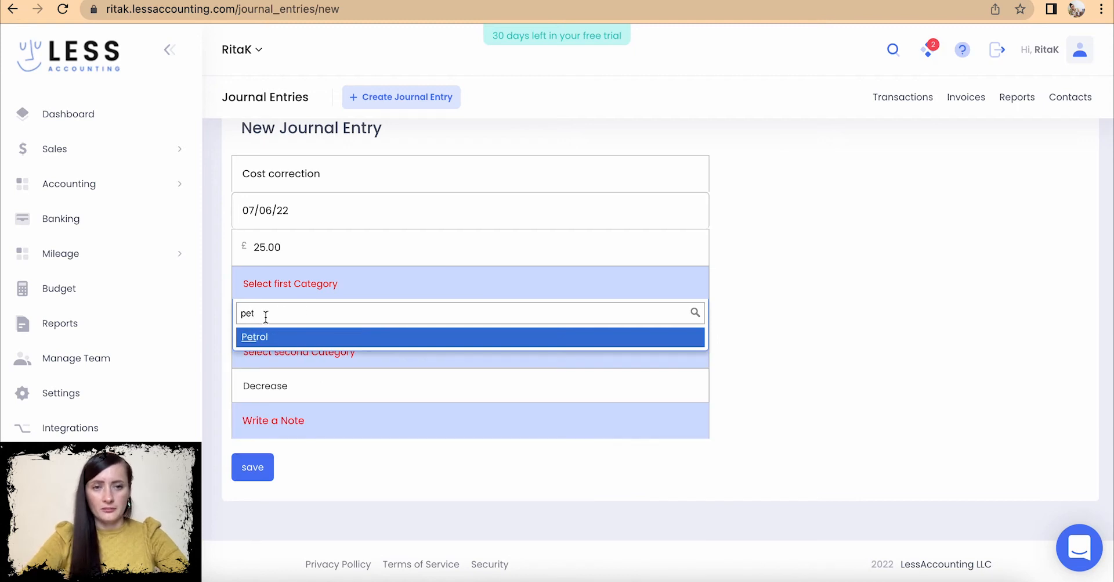
pyautogui.click(276, 339)
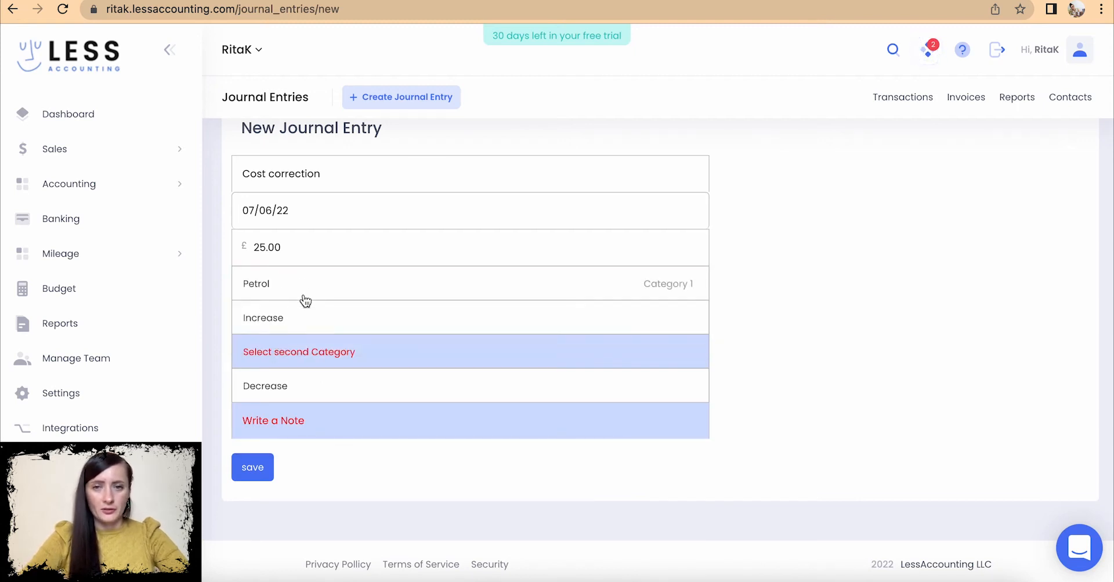
pyautogui.click(294, 356)
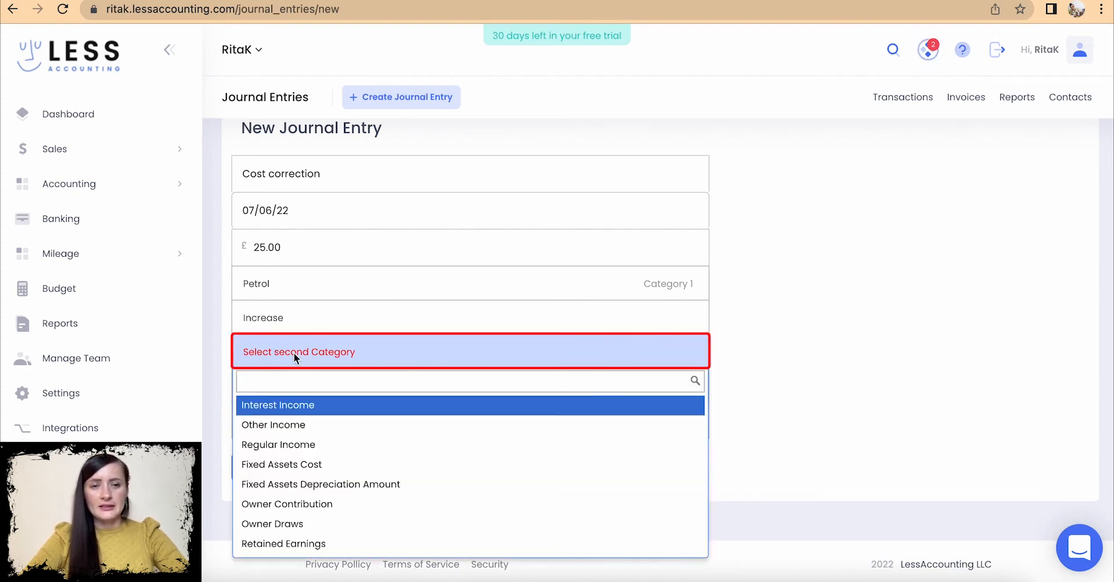
pyautogui.write('car')
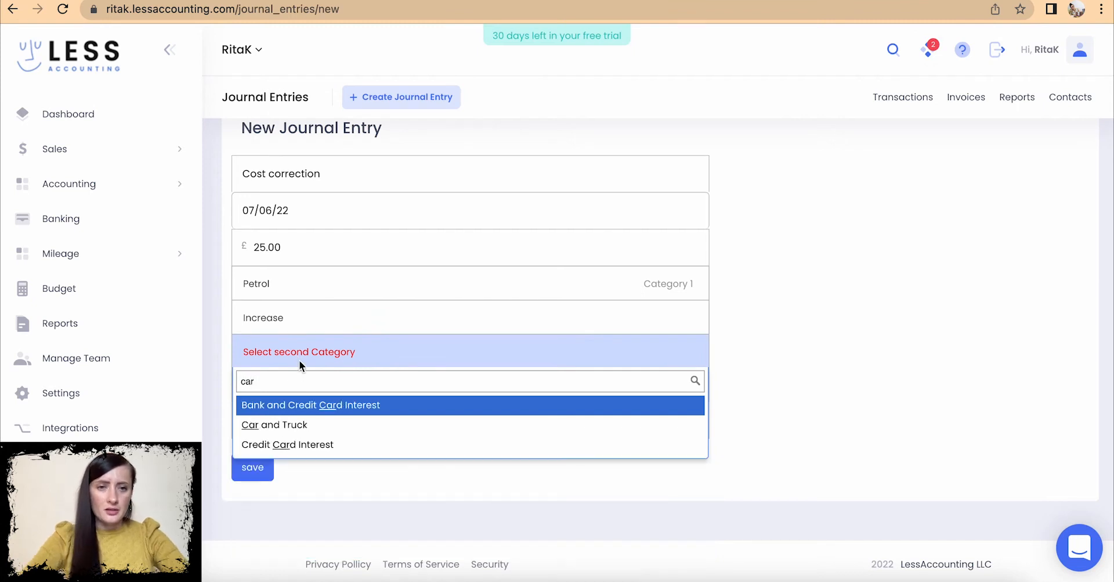
pyautogui.click(286, 425)
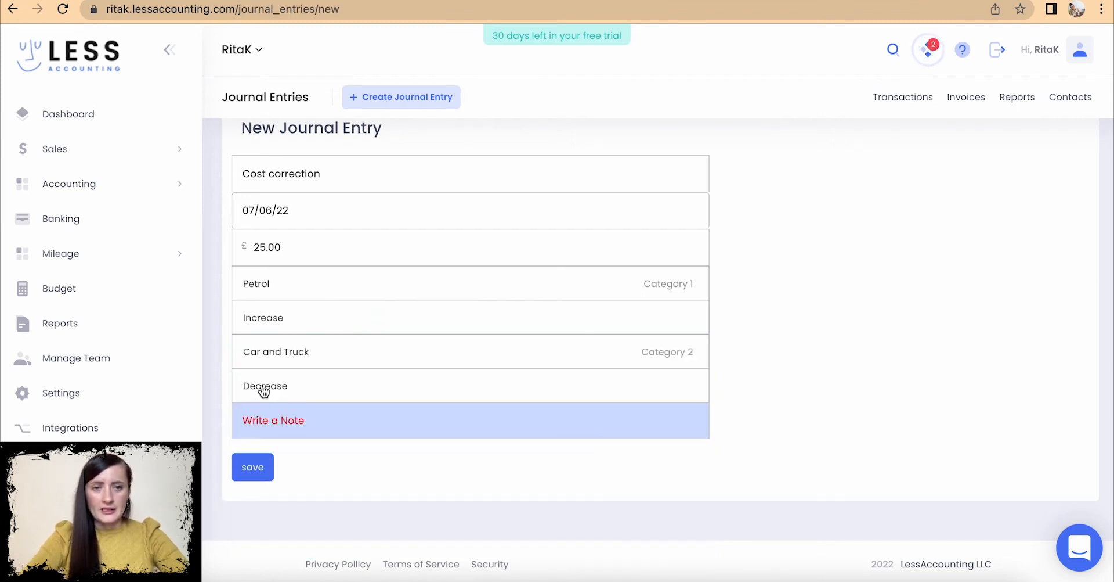
pyautogui.click(267, 387)
pyautogui.click(267, 387)
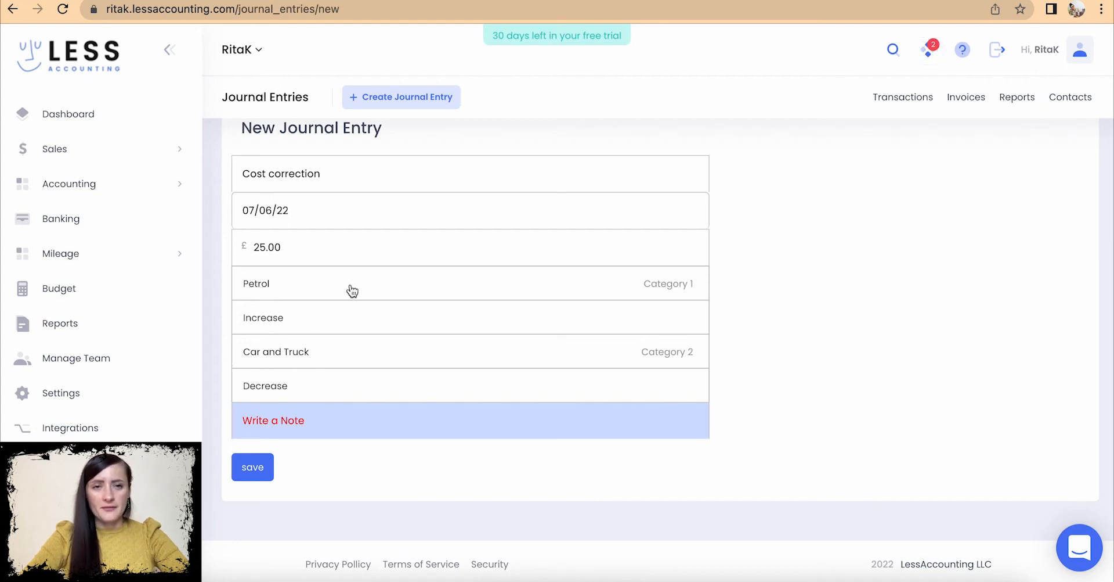
pyautogui.click(280, 318)
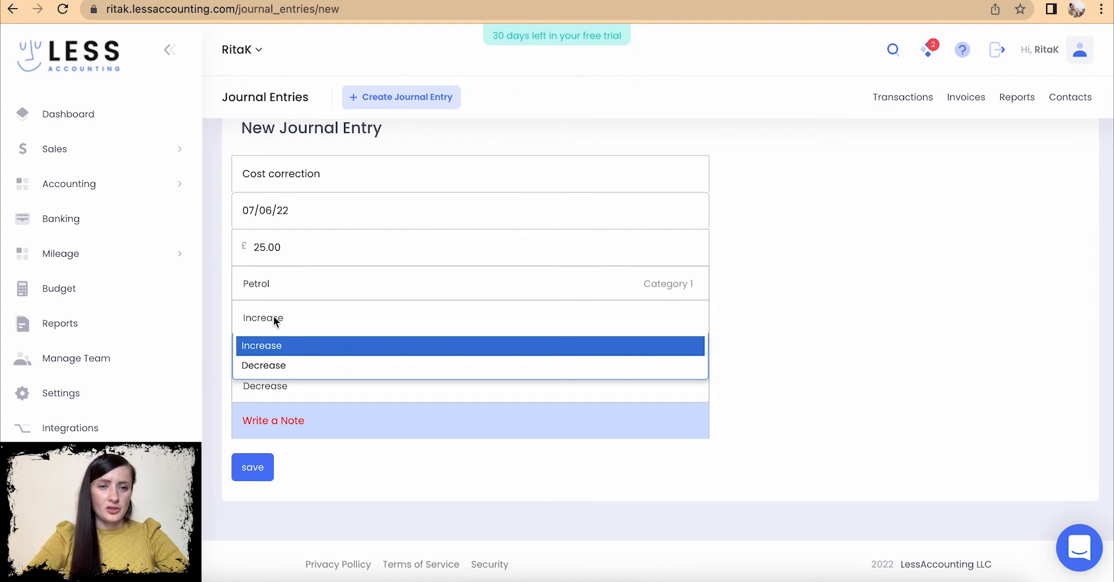
pyautogui.click(274, 315)
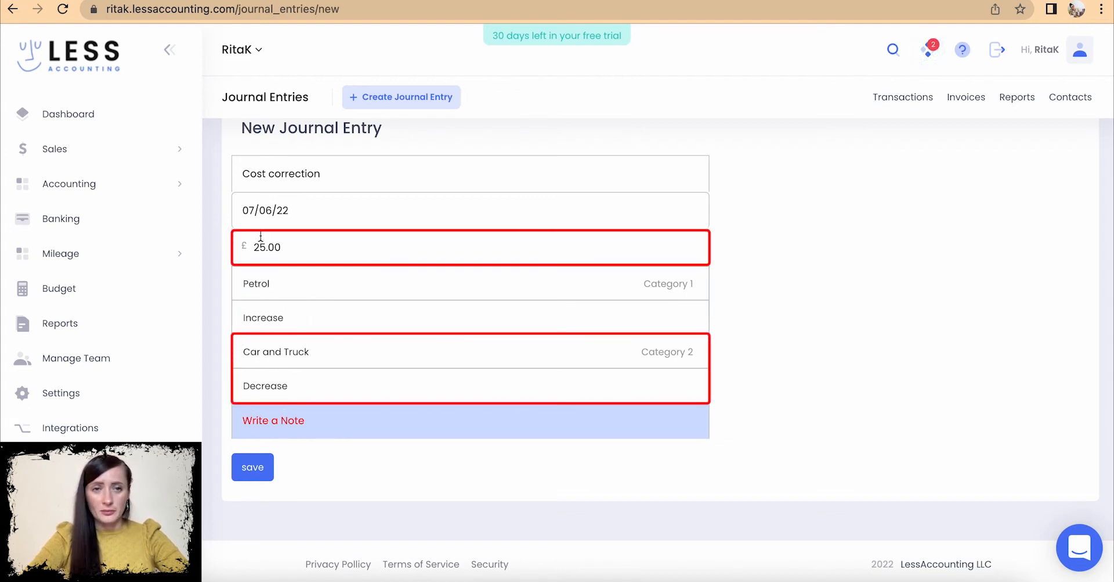
# - Add the note 'Correction - new COA expense code created' and save the £25 journal entry
pyautogui.click(295, 419)
pyautogui.write('Correction')
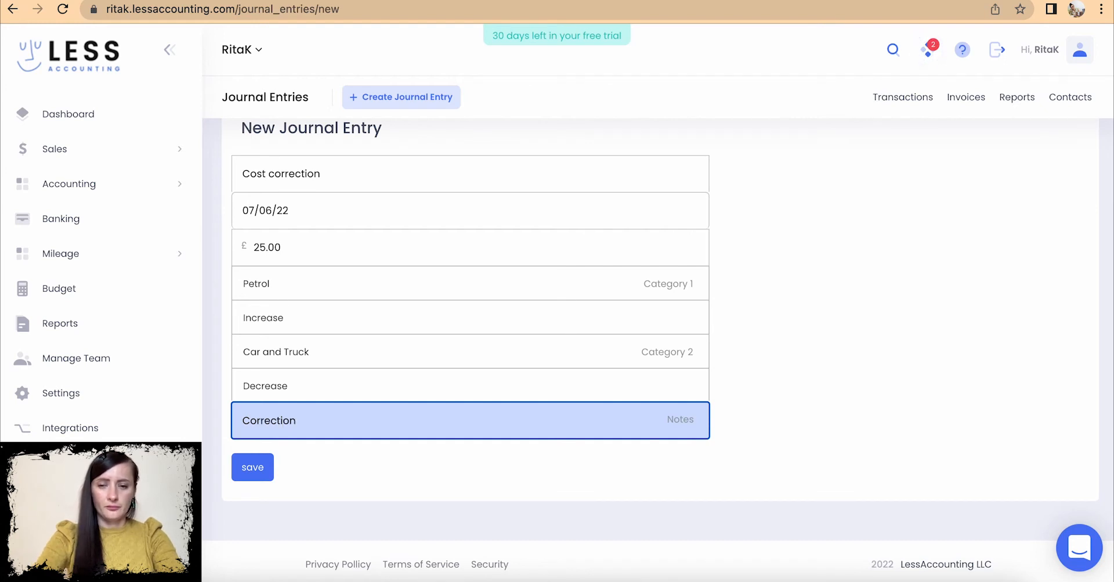
pyautogui.write(' - new C')
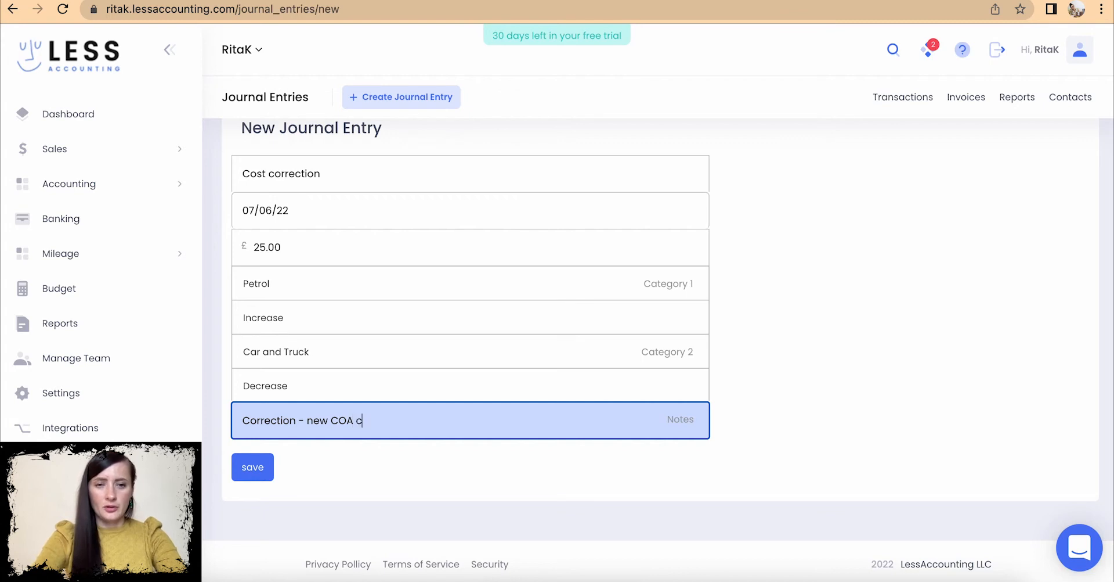
pyautogui.write('OA expens')
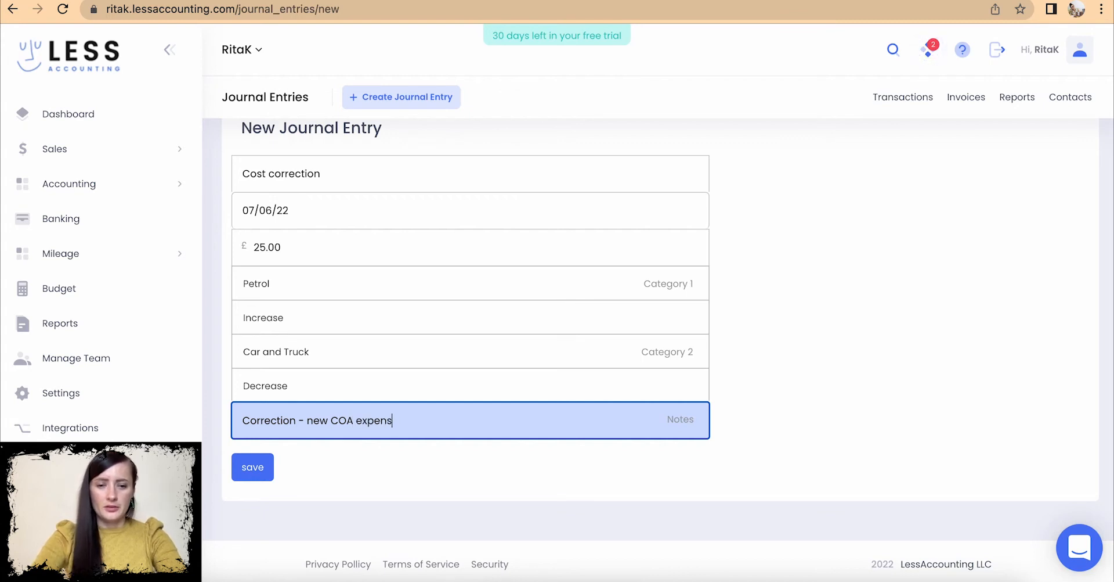
pyautogui.write('e code created')
pyautogui.click(265, 469)
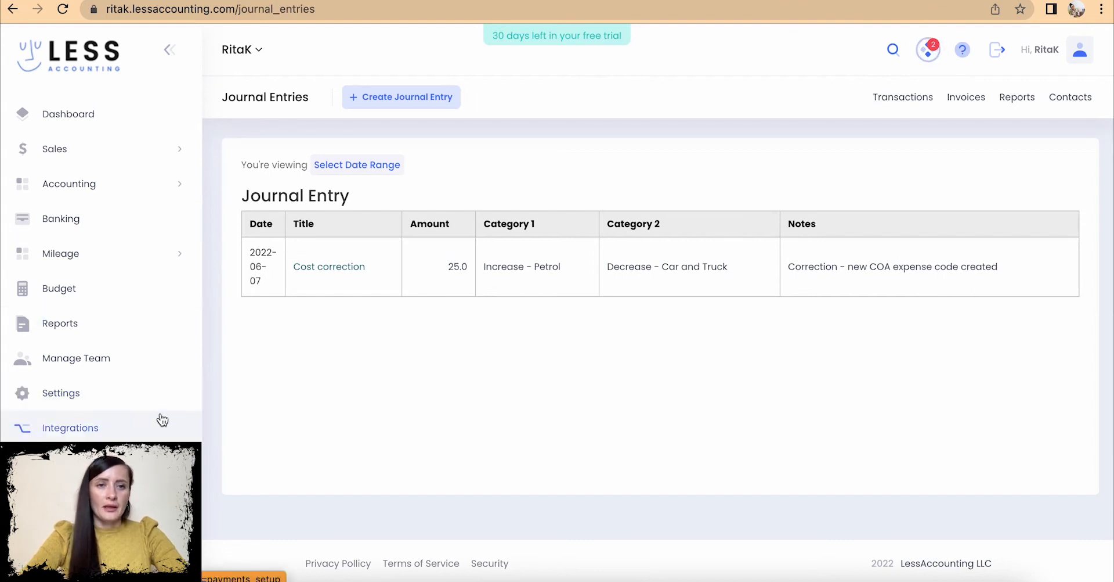
# - Expand the Accounting section in the left sidebar to show its sub-pages
pyautogui.click(92, 191)
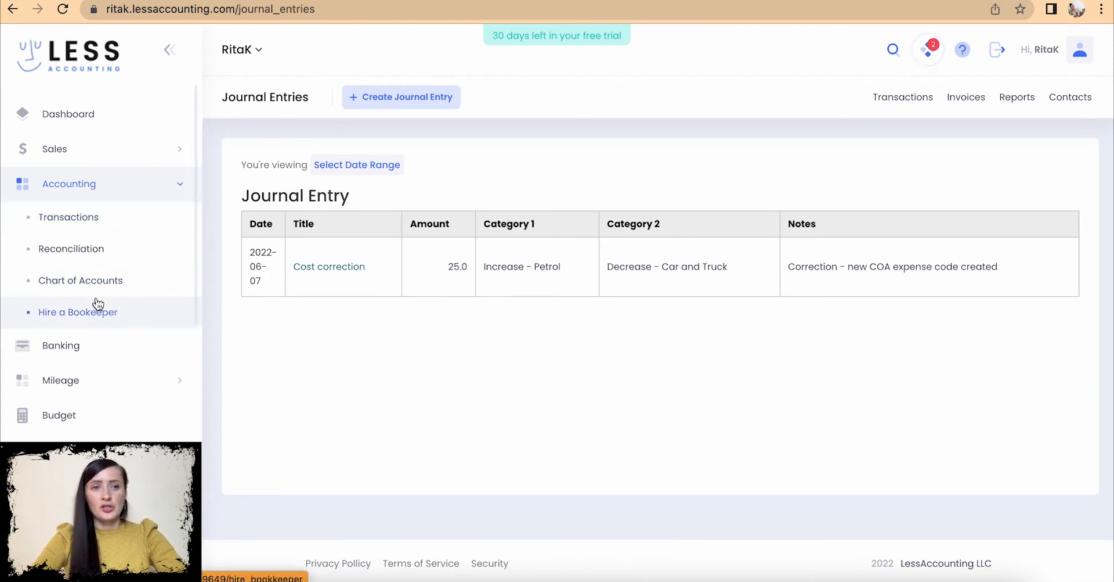
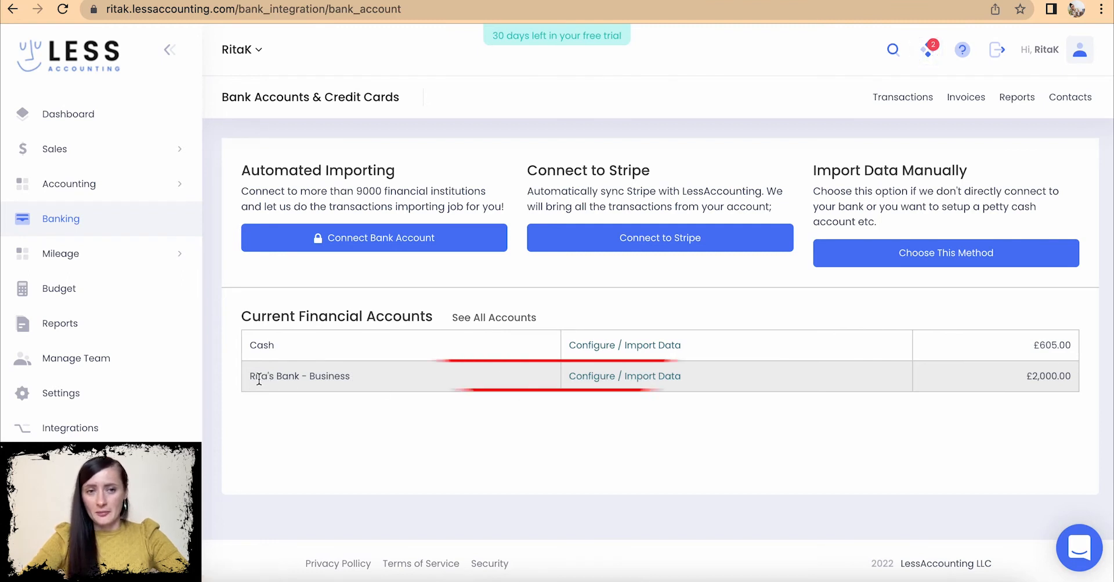
# - Open Configure / Import Data for the business bank account and scroll to Manual Data Import Tools
pyautogui.click(653, 377)
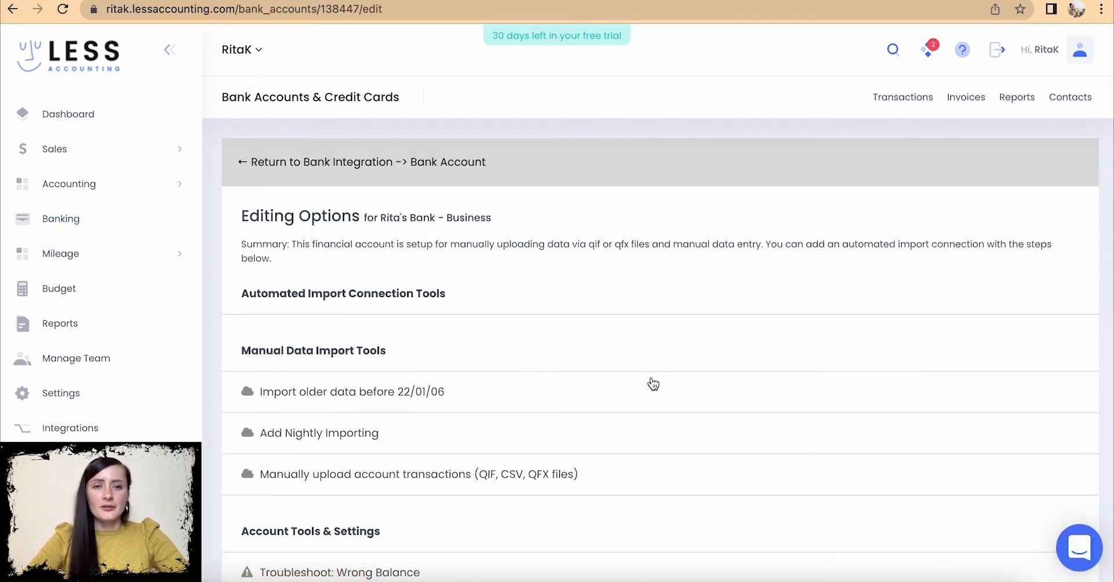
pyautogui.scroll(-2, 654, 383)
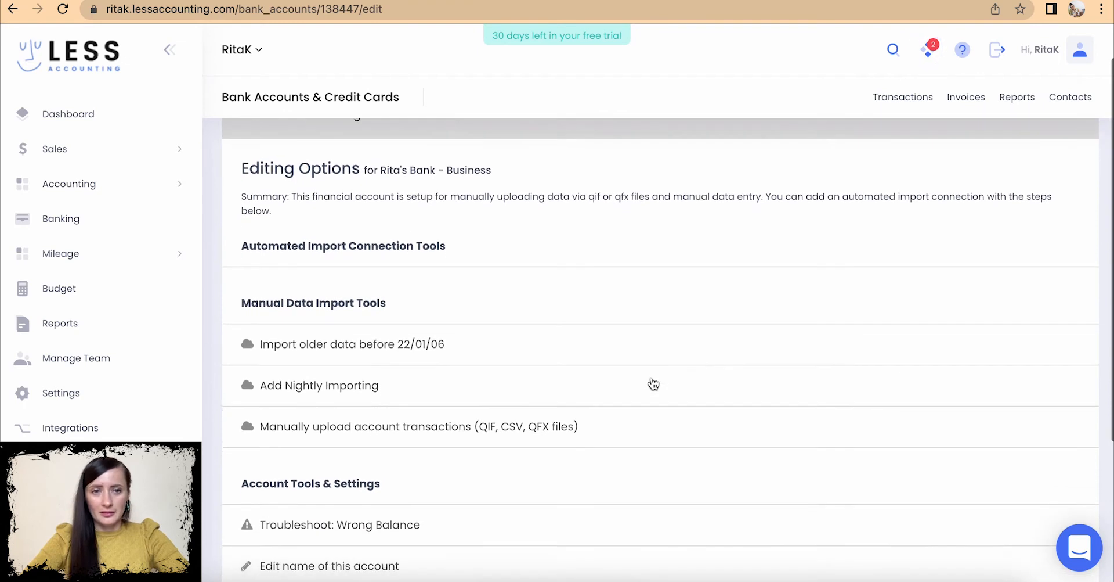
pyautogui.scroll(-3, 653, 383)
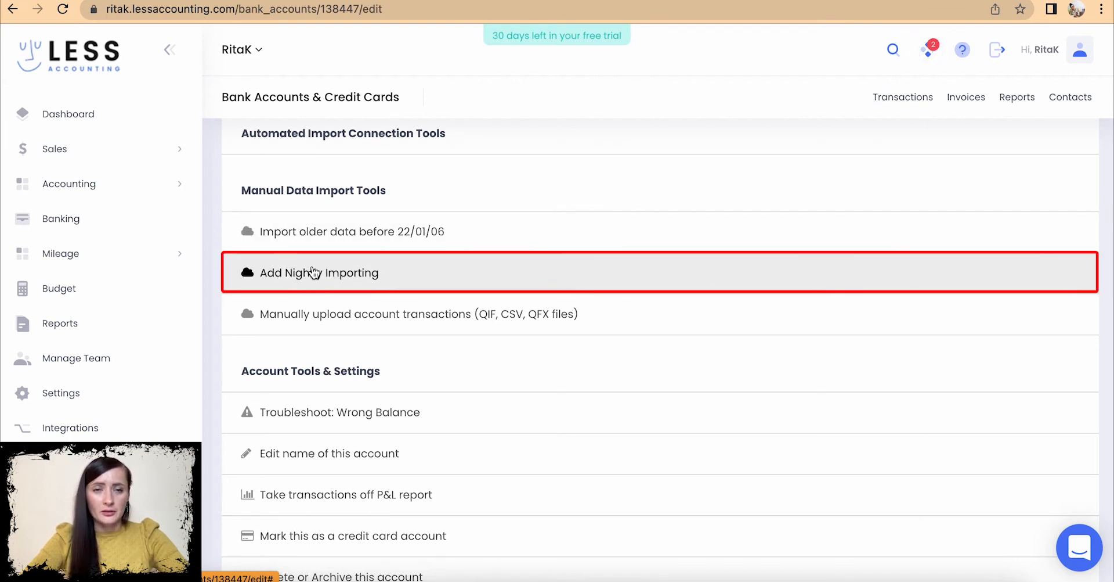
pyautogui.scroll(-1, 482, 278)
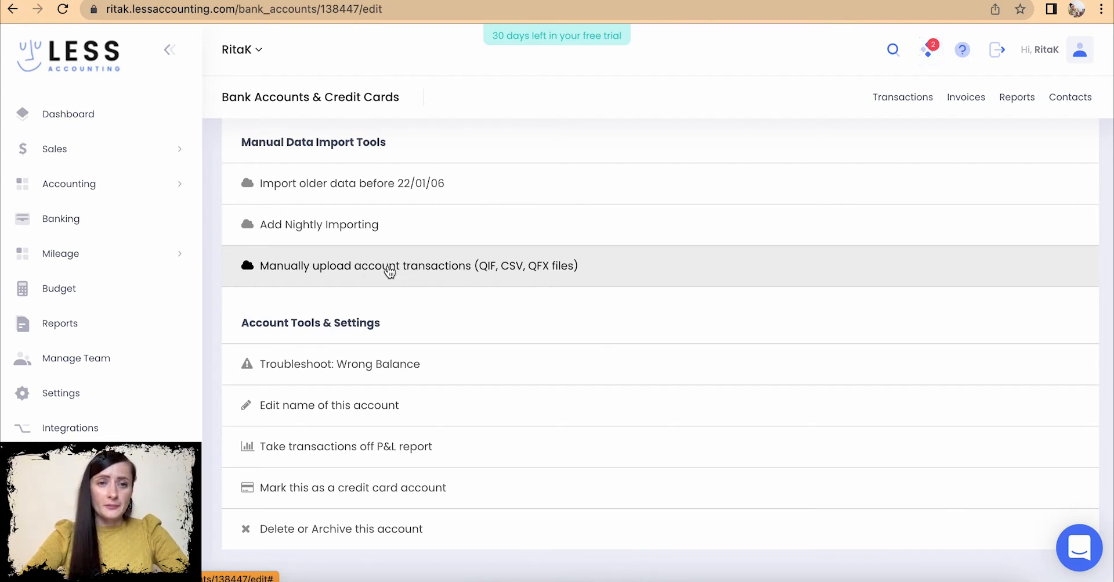
# - Open the 'Manually upload account transactions' panel for the business account
pyautogui.click(389, 271)
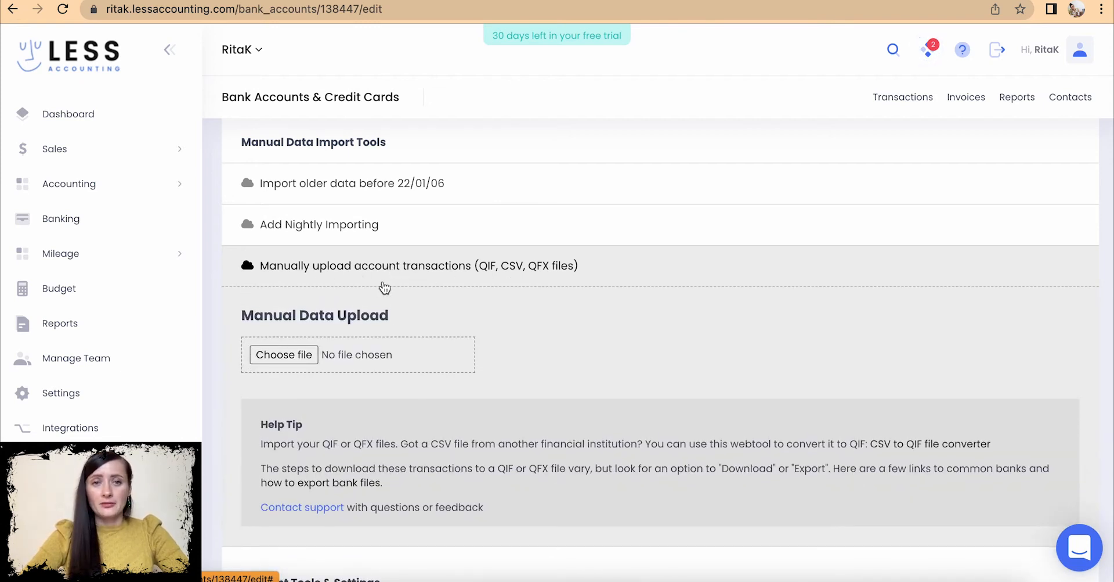
pyautogui.scroll(-3, 450, 265)
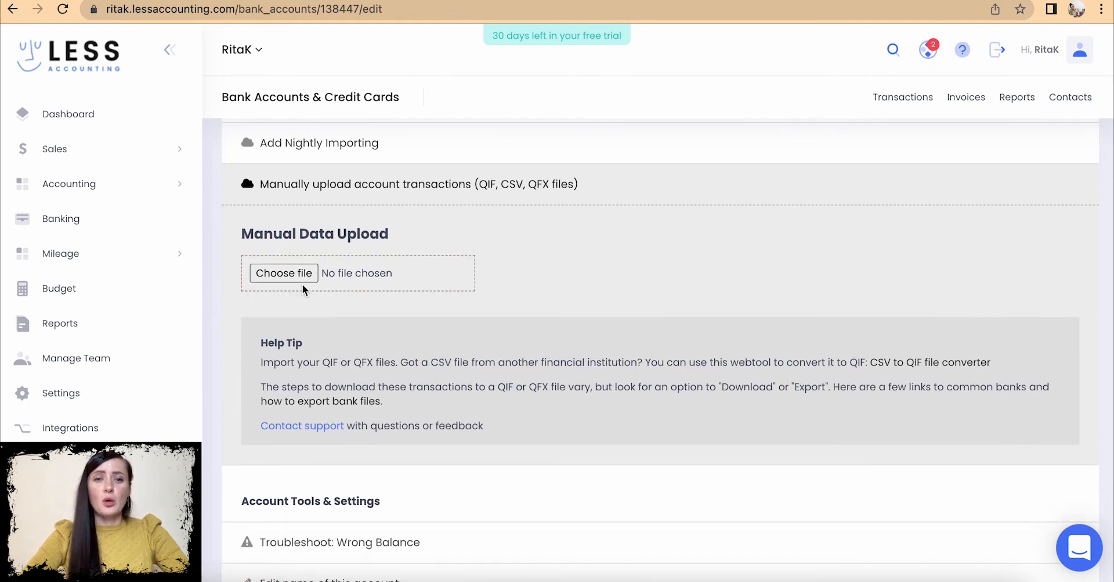
pyautogui.scroll(-1, 424, 365)
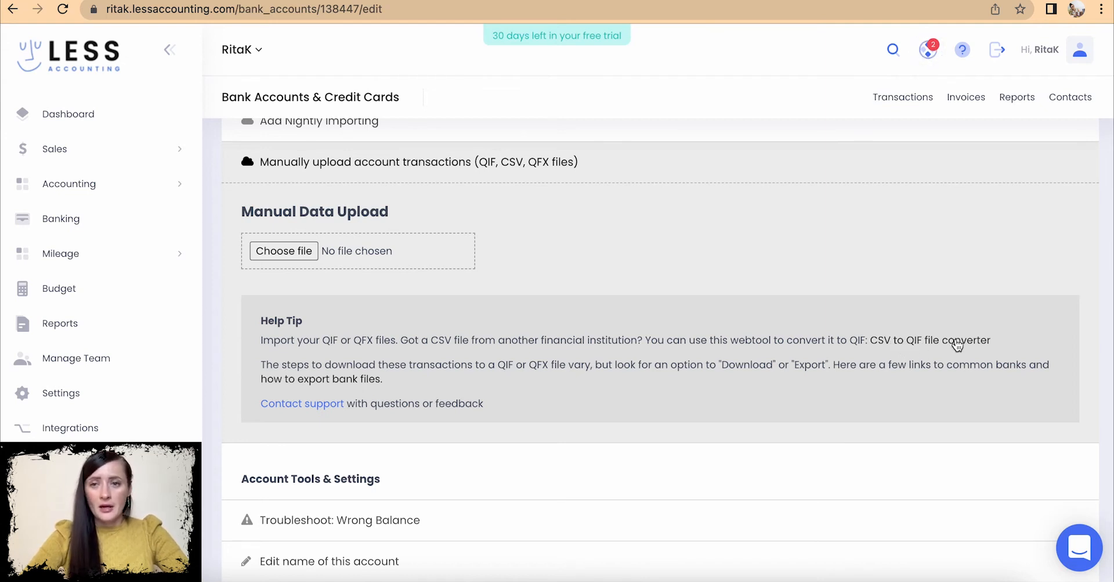
# - Check the linked CSV to QIF file converter site, then return to LessAccounting
pyautogui.moveTo(869, 340); pyautogui.dragTo(1007, 345)
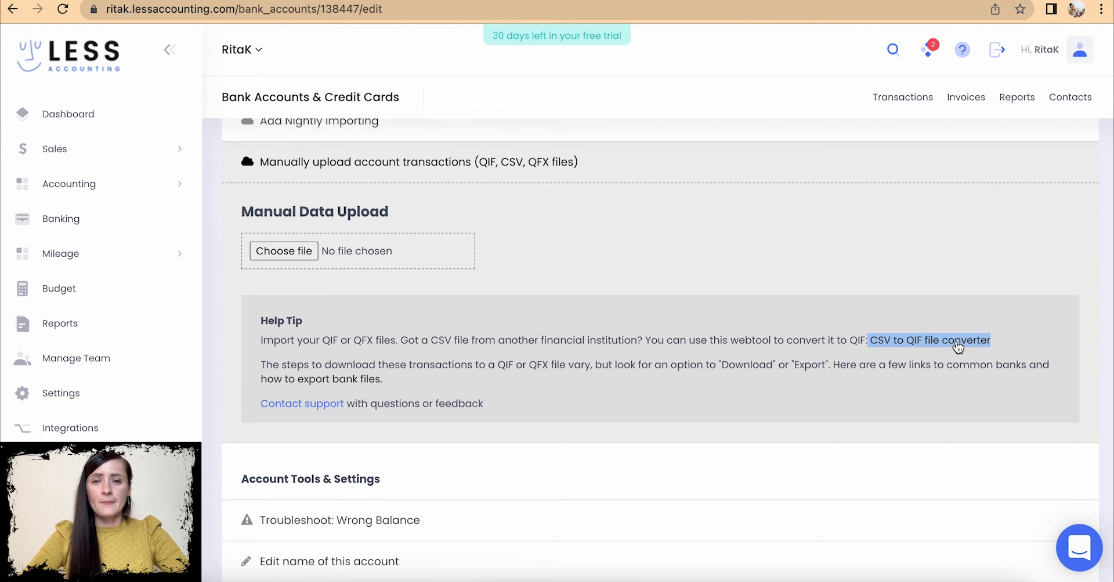
pyautogui.click(959, 345)
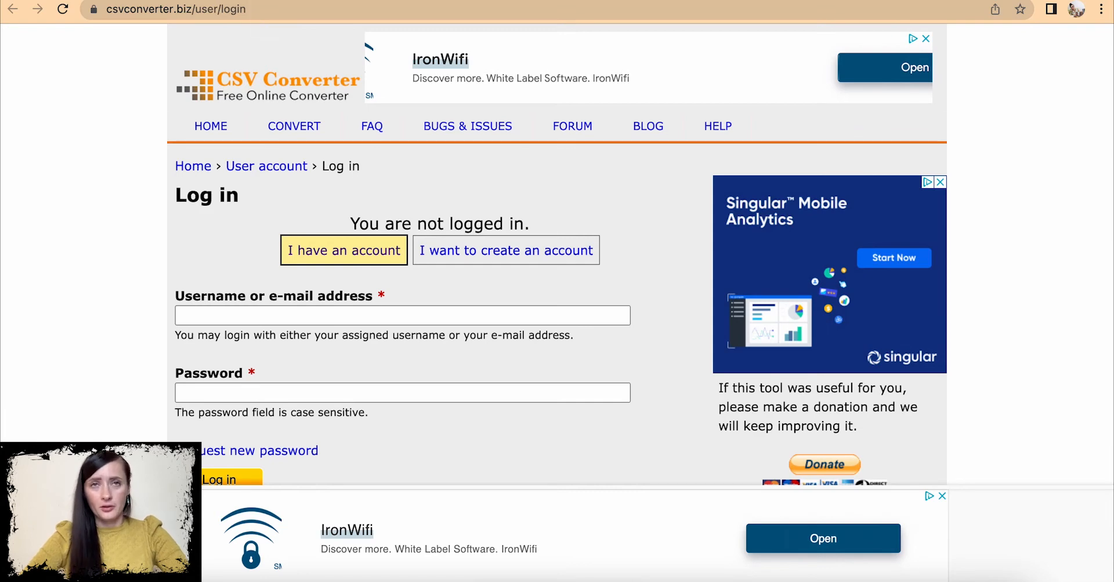
pyautogui.click(313, 1)
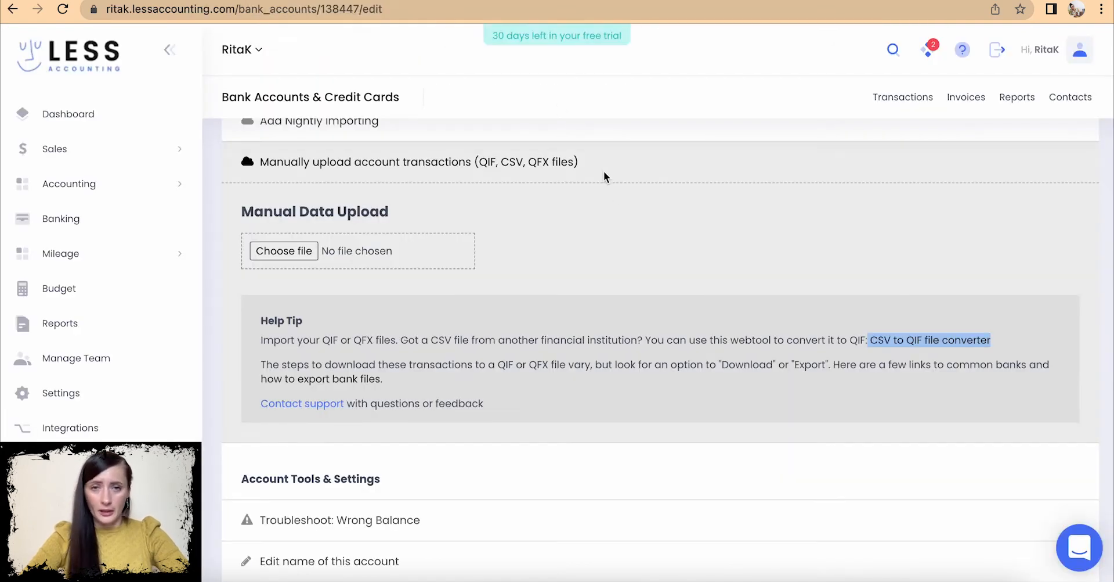
pyautogui.click(623, 220)
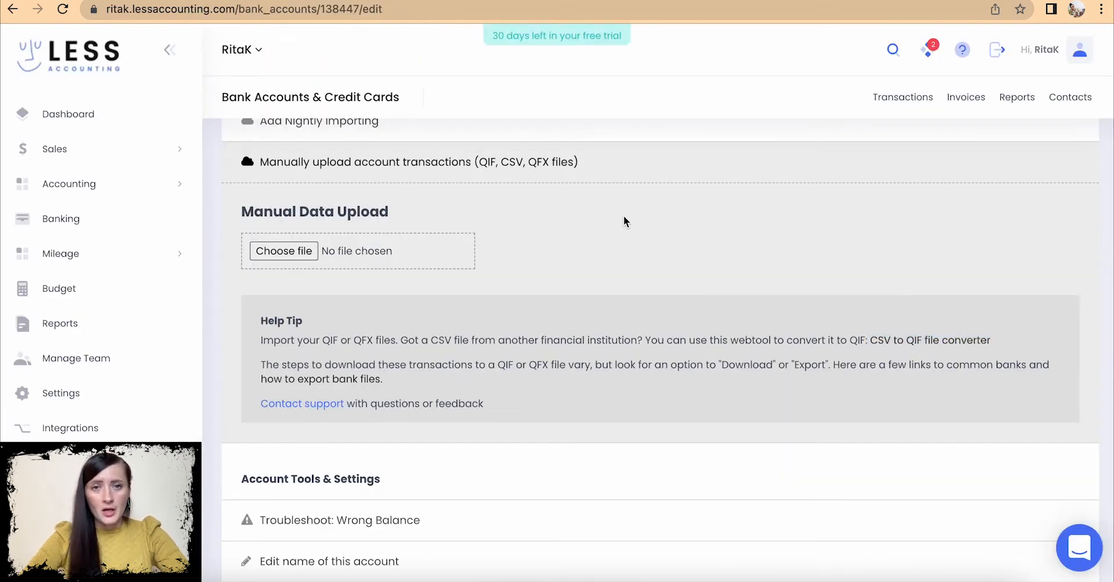
# - Select june-2022_bank_statement_-_bank_2022.qif from Documents as the file to upload
pyautogui.click(289, 254)
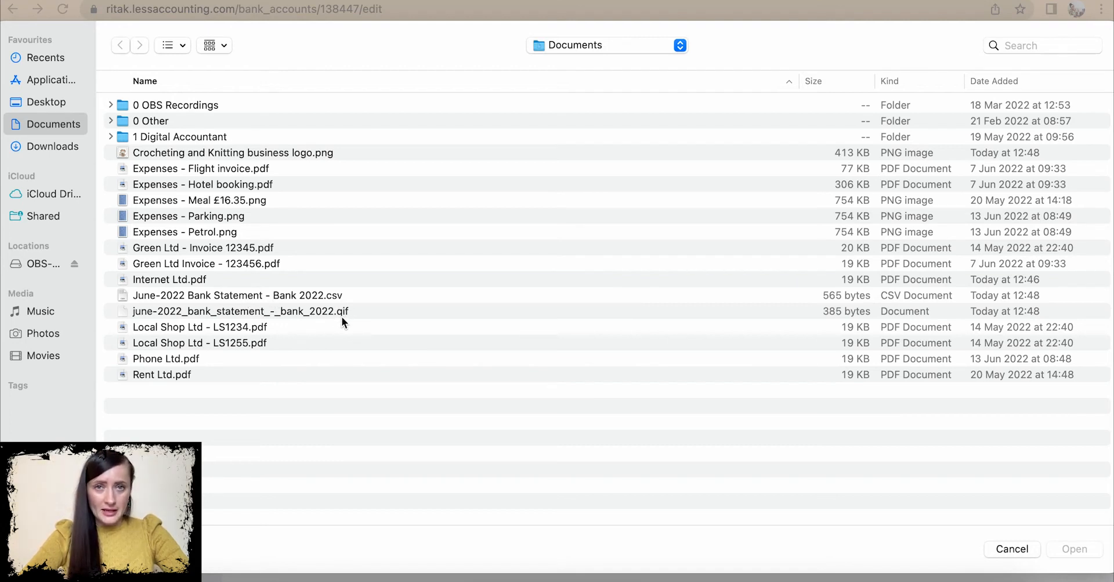
pyautogui.click(293, 315)
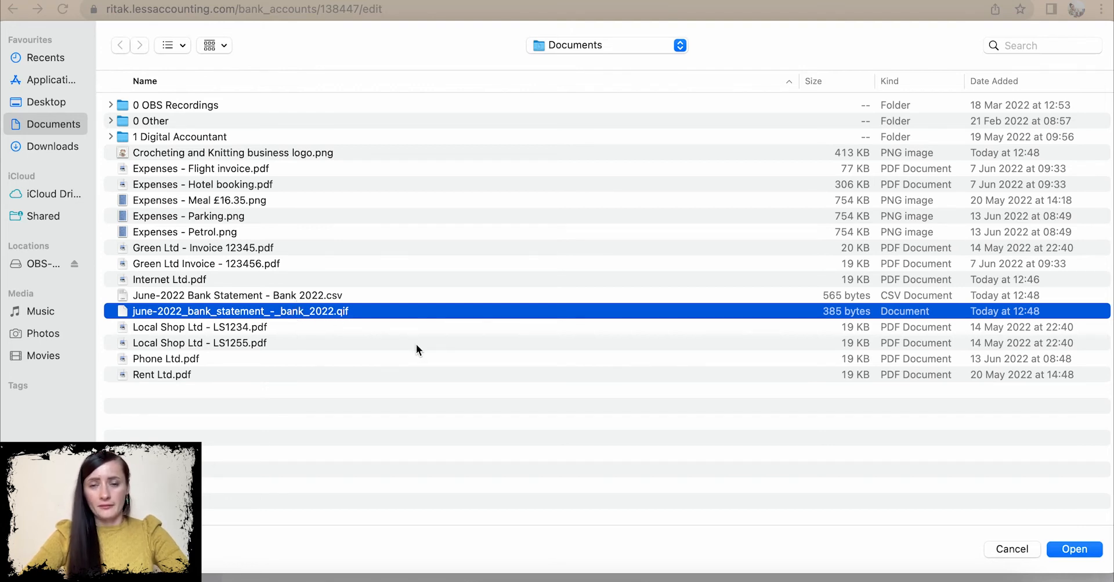
pyautogui.click(1081, 550)
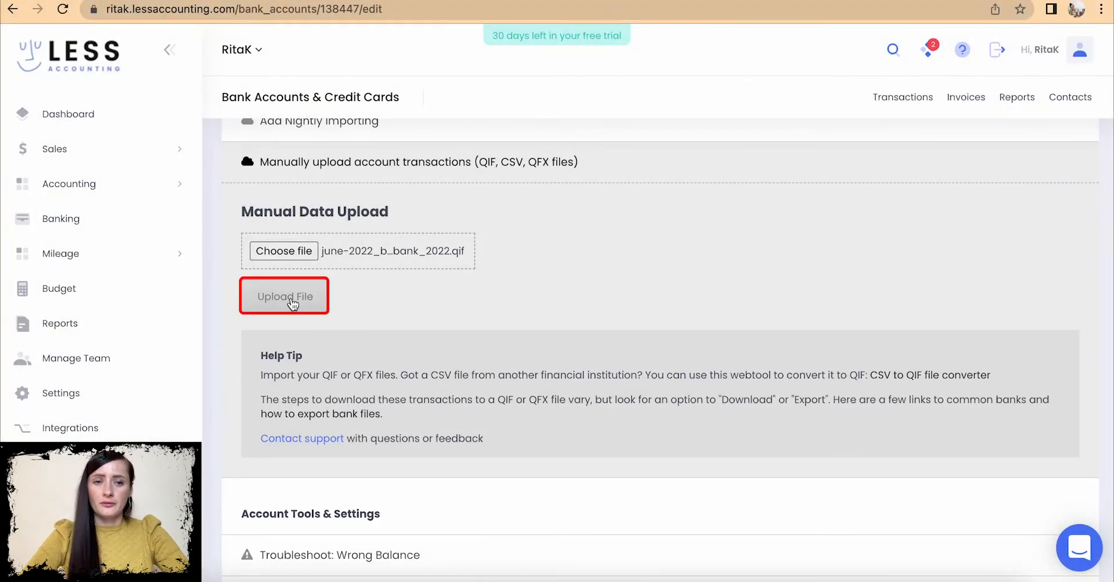
# - Upload the QIF statement and review the June 2022 transactions, Local Shop Ltd 30.00 to Gifts Ltd 1,250.00
pyautogui.click(293, 303)
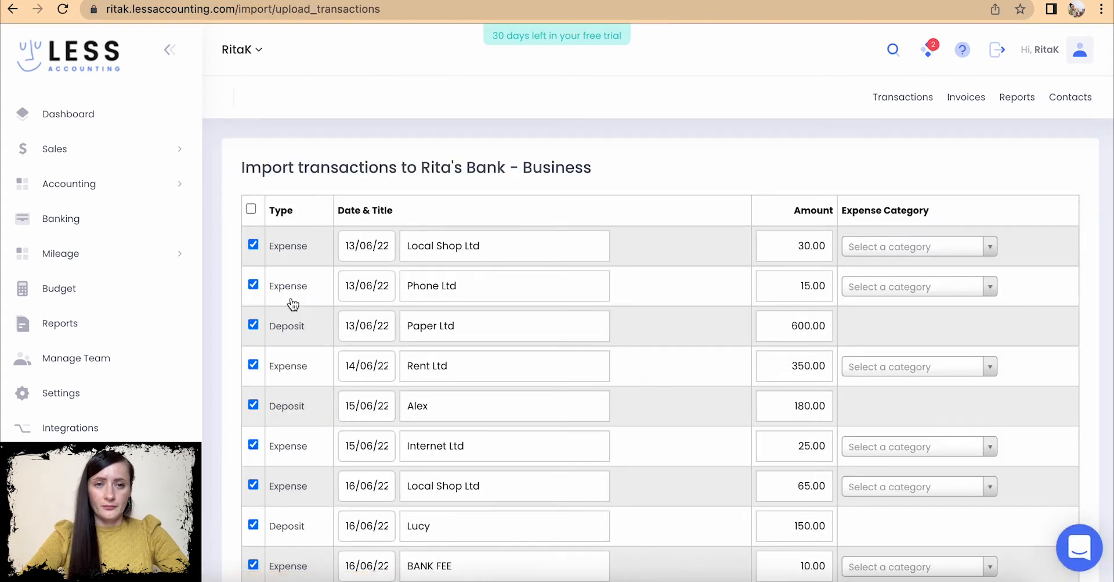
pyautogui.scroll(-2, 567, 281)
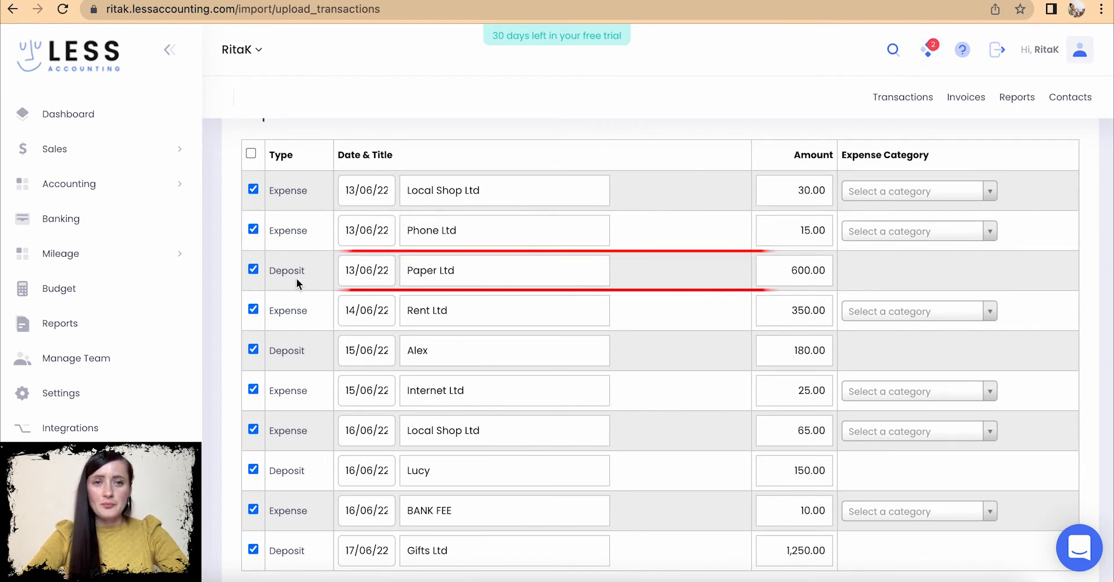
pyautogui.scroll(-3, 307, 277)
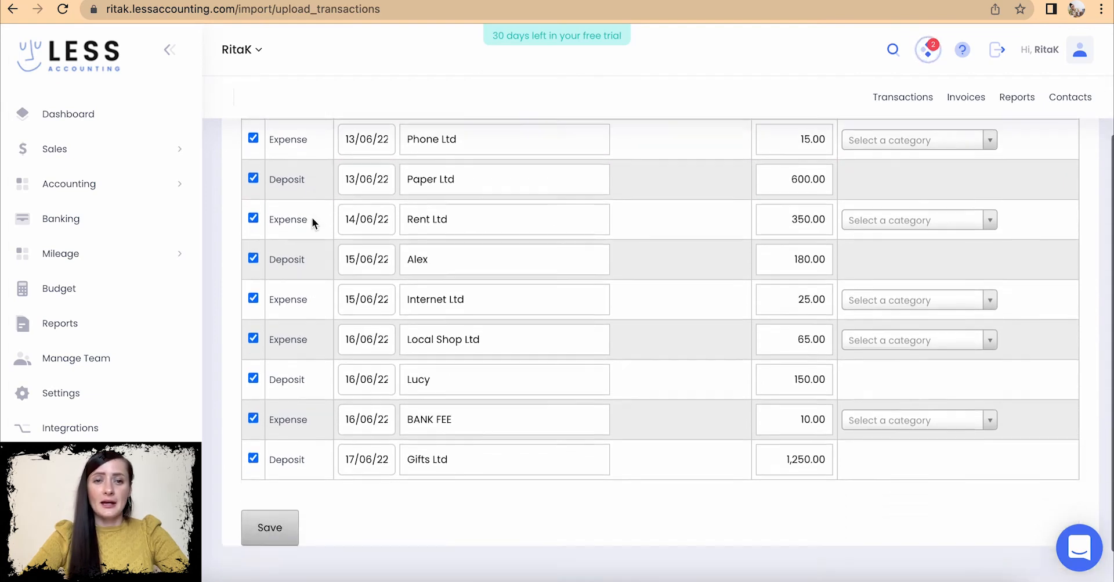
pyautogui.scroll(3, 313, 168)
pyautogui.scroll(-1, 316, 179)
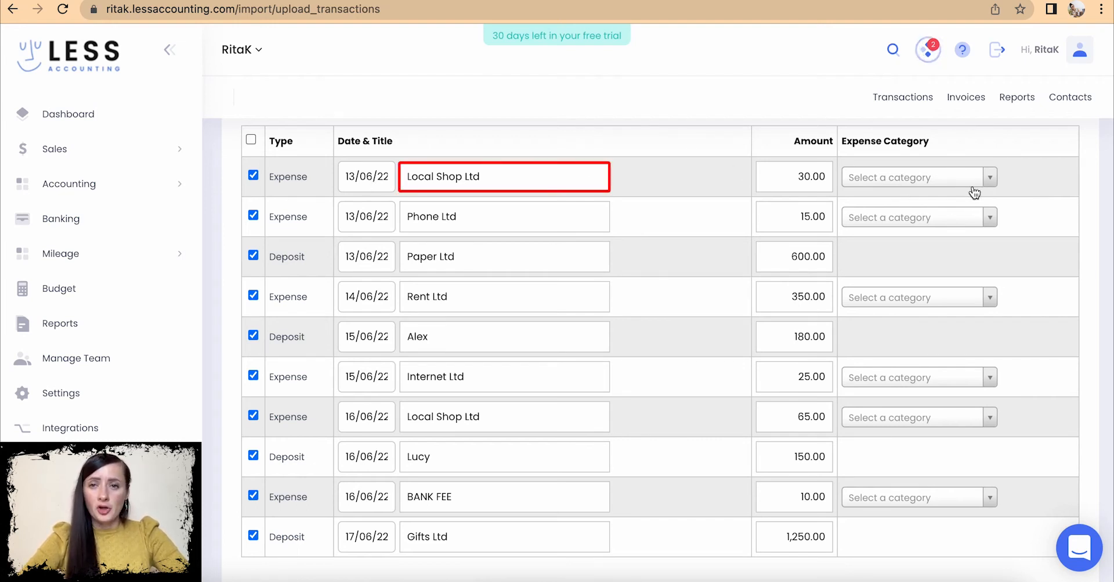
# - Categorise Local Shop Ltd 30.00 as Cost of Goods Sold, Phone Ltd as Phone, Rent Ltd as Rent
pyautogui.click(992, 182)
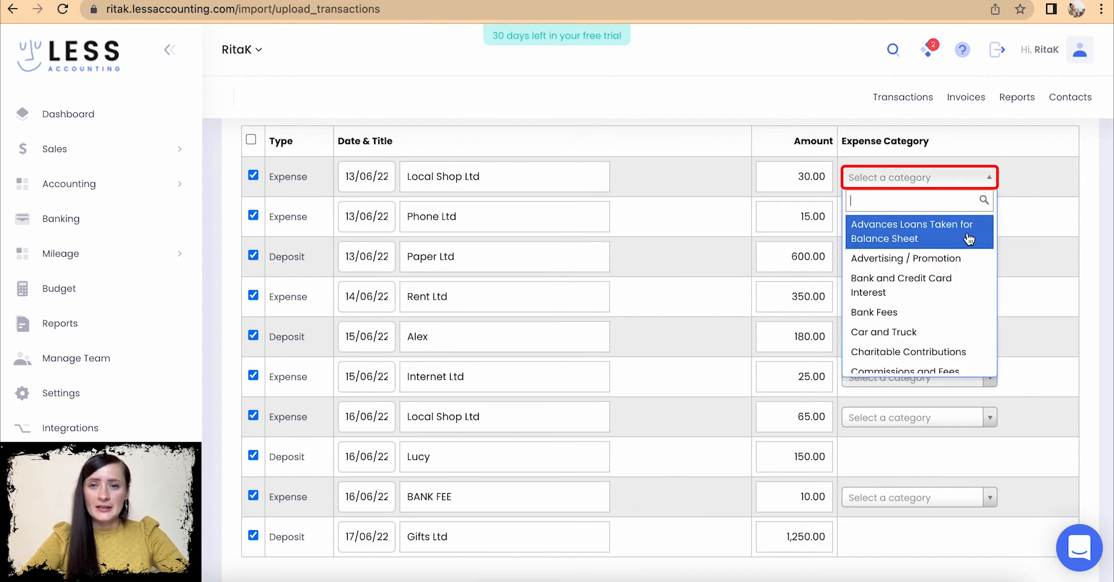
pyautogui.scroll(-3, 954, 322)
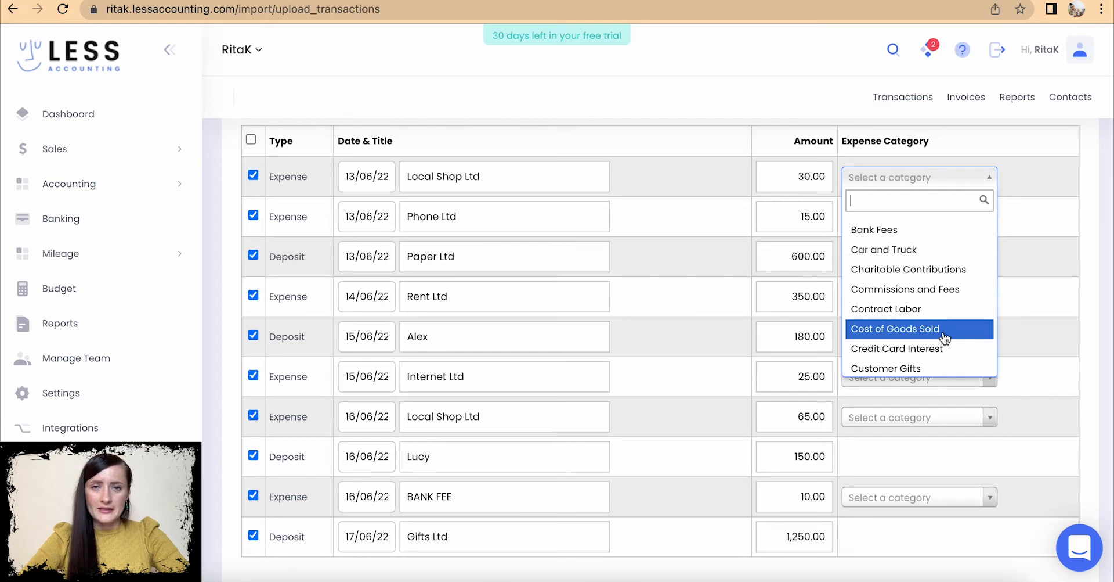
pyautogui.click(942, 331)
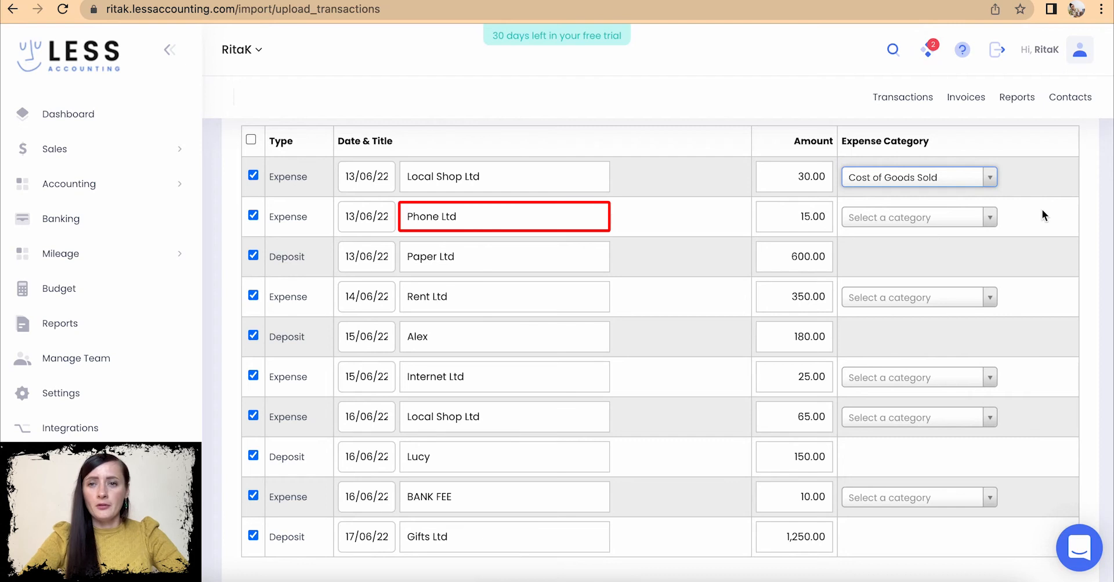
pyautogui.click(991, 218)
pyautogui.write('pho')
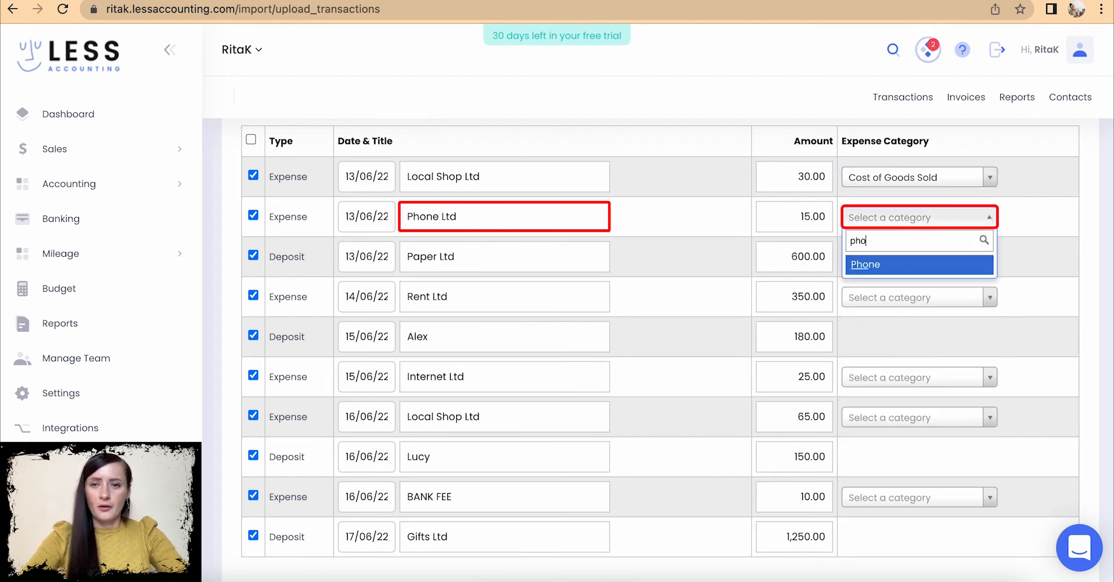
pyautogui.click(914, 267)
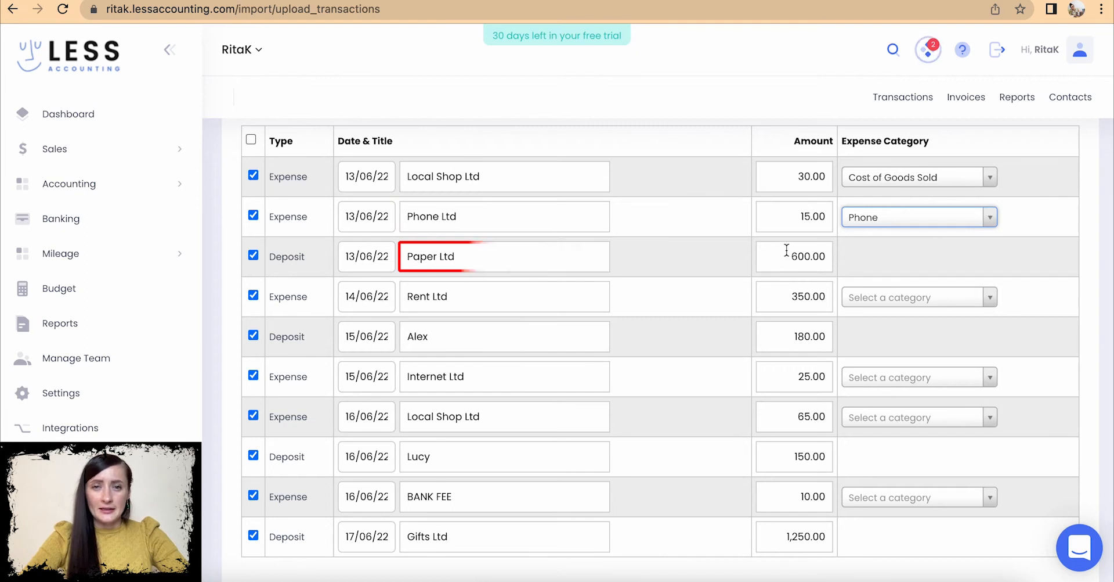
pyautogui.scroll(-1, 854, 283)
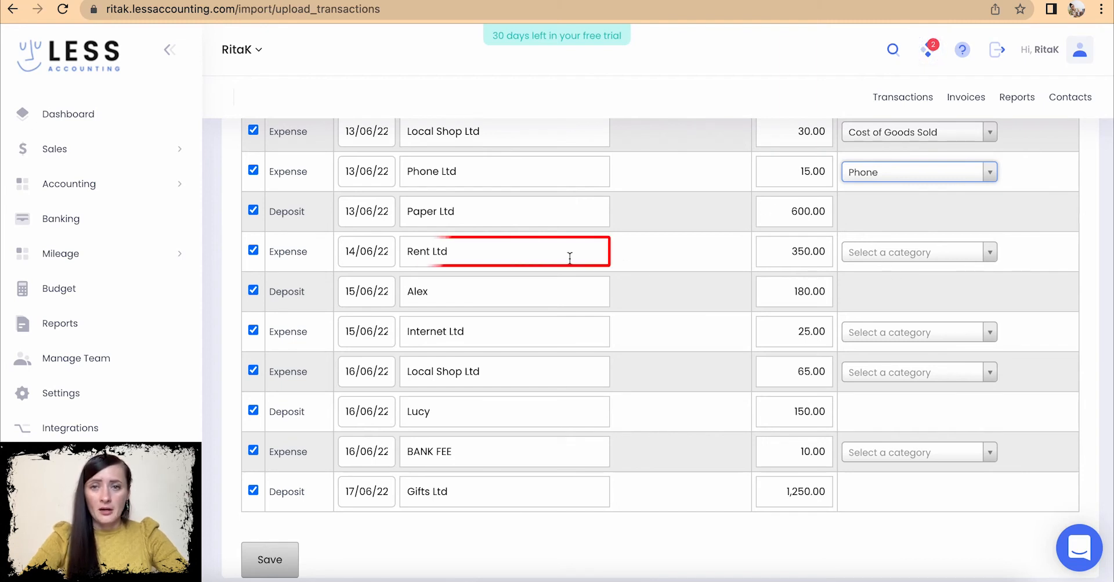
pyautogui.click(942, 252)
pyautogui.write('re')
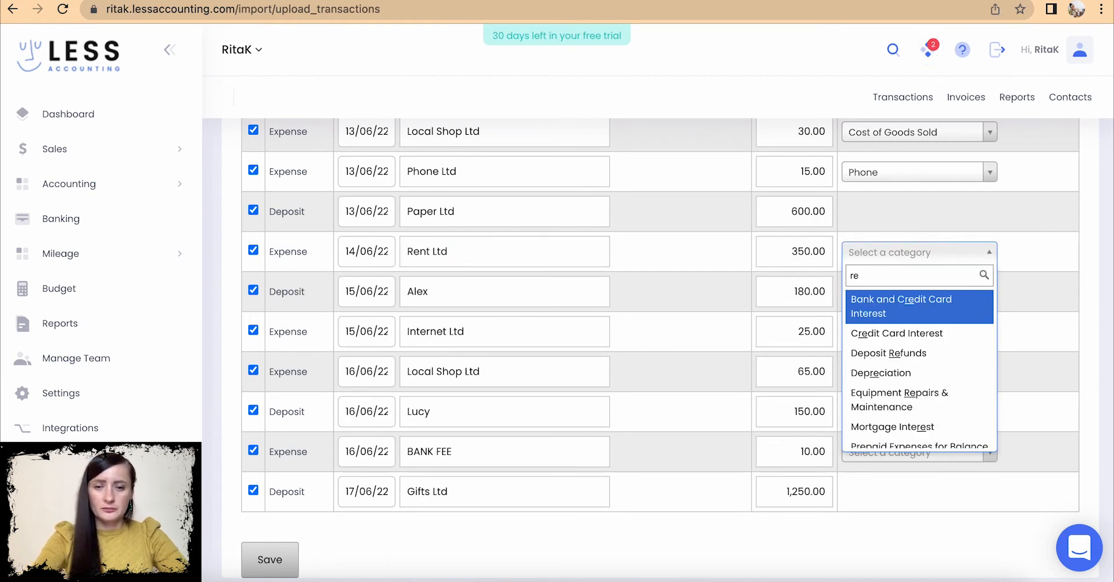
pyautogui.write('n')
pyautogui.click(894, 312)
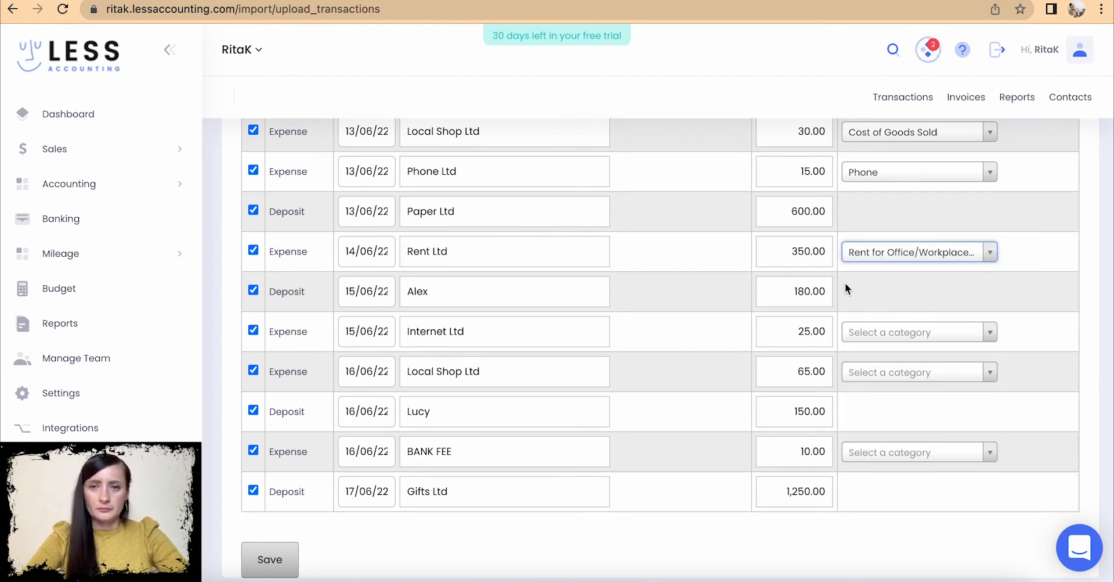
# - Set Internet Ltd to Office Expenses and the 65.00 Local Shop Ltd expense to Cost of Goods Sold
pyautogui.click(973, 332)
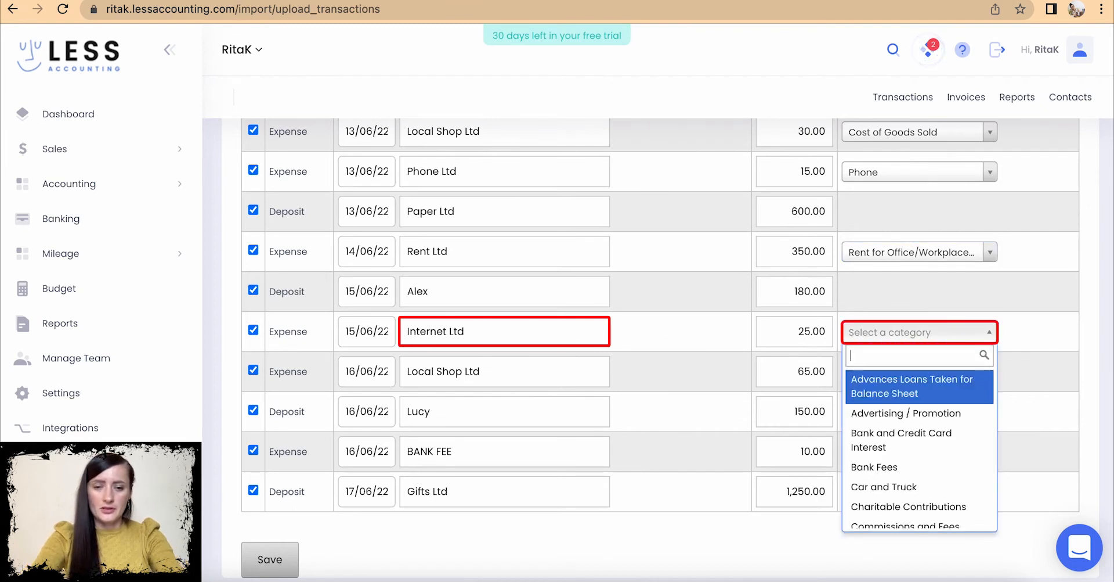
pyautogui.write('off')
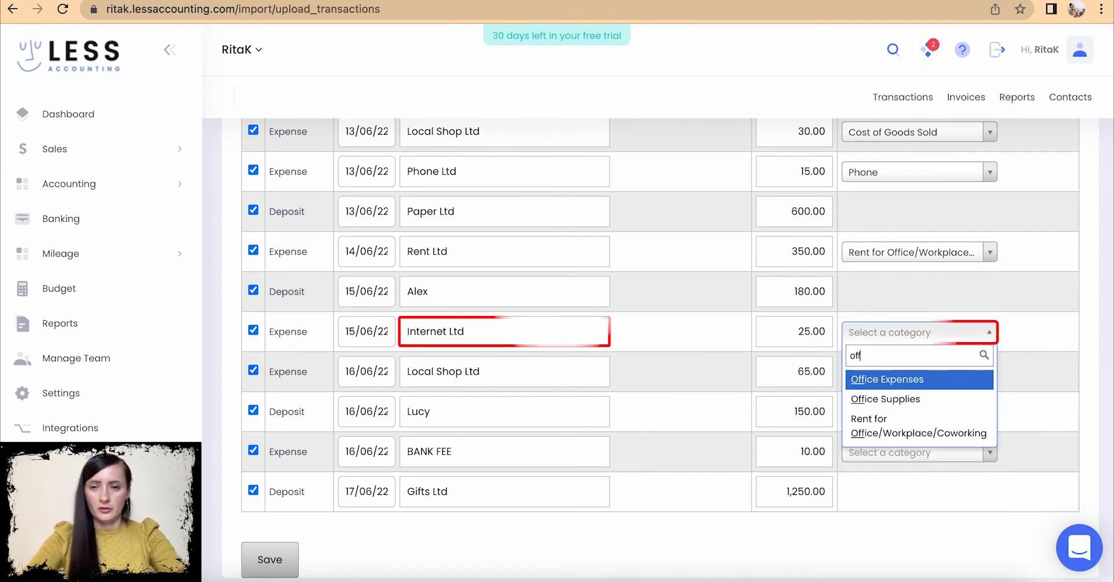
pyautogui.click(931, 382)
pyautogui.scroll(-2, 928, 378)
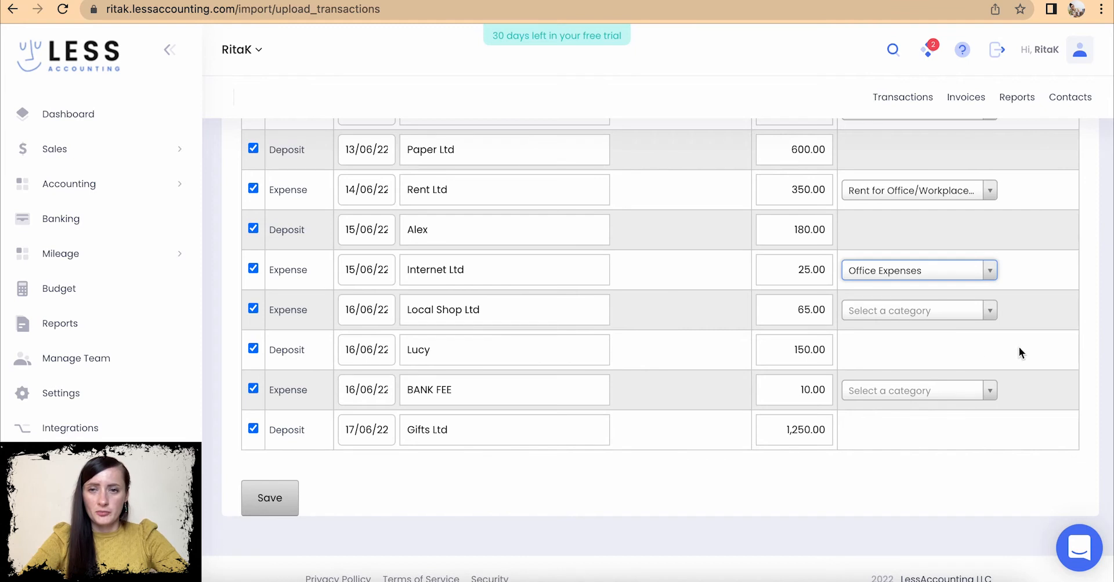
pyautogui.click(982, 310)
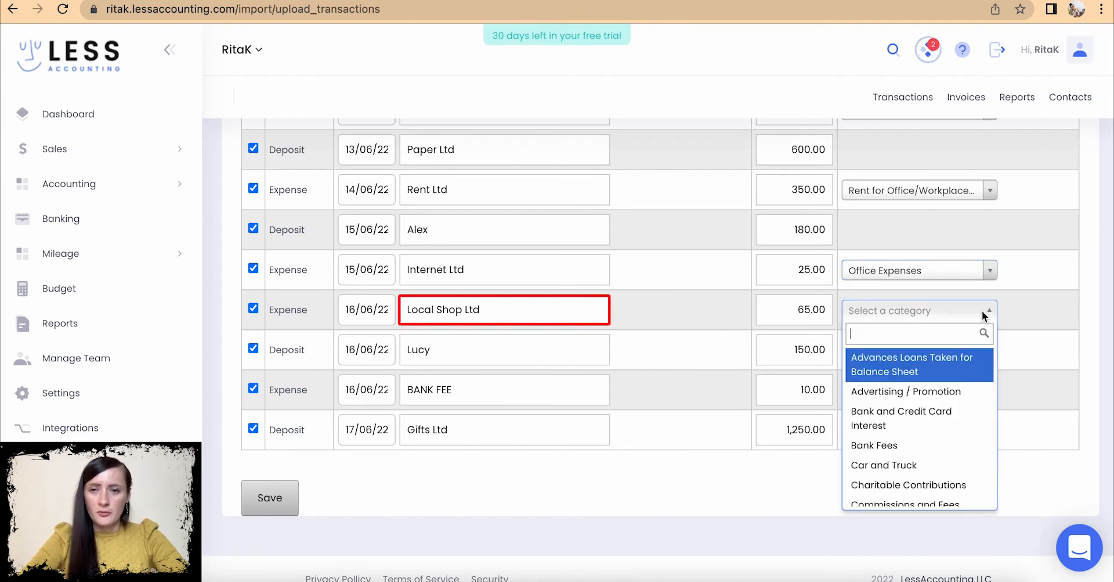
pyautogui.scroll(-2, 916, 488)
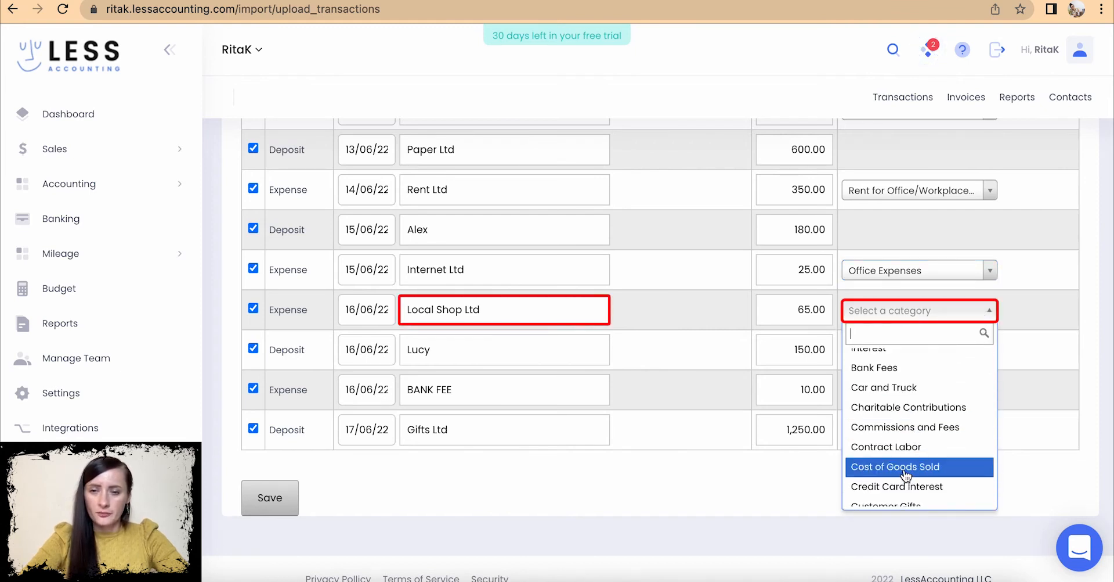
pyautogui.click(904, 469)
pyautogui.scroll(-1, 904, 469)
# - Assign BANK FEE to the Bank Fees category and save the imported transactions
pyautogui.click(872, 380)
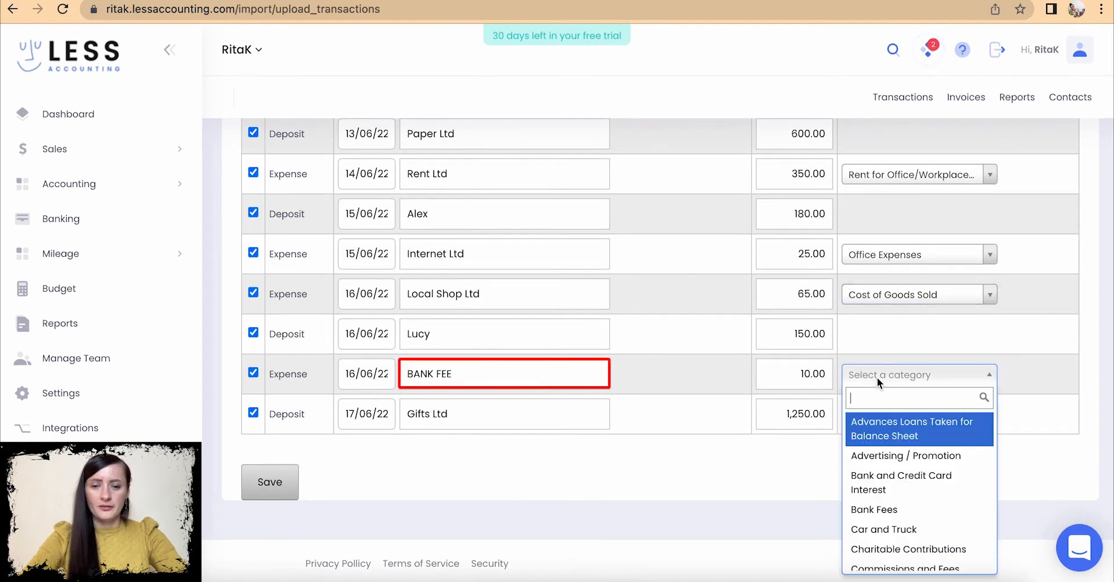
pyautogui.write('bank')
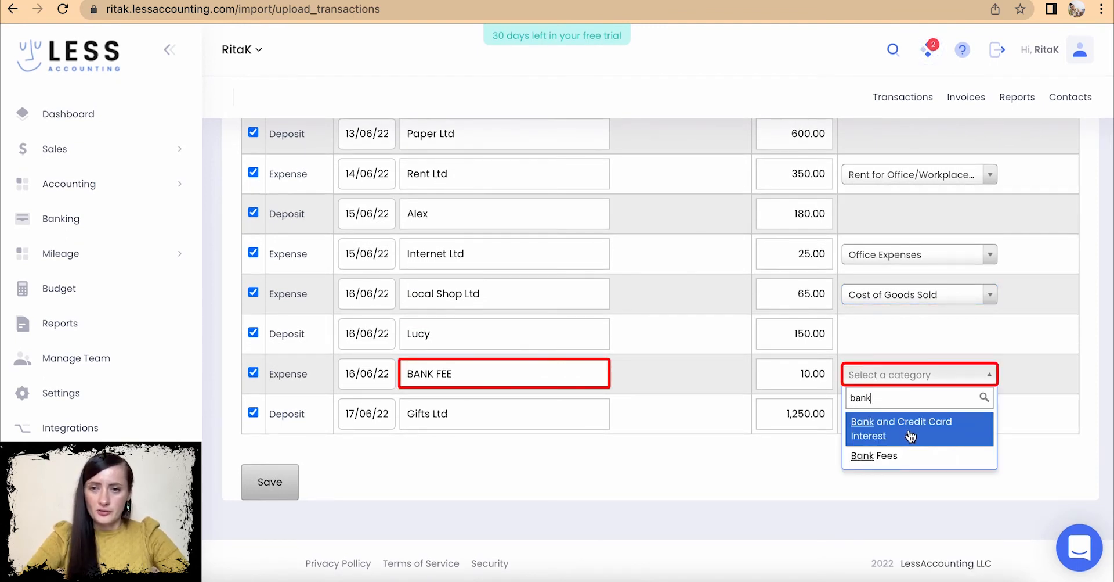
pyautogui.click(909, 455)
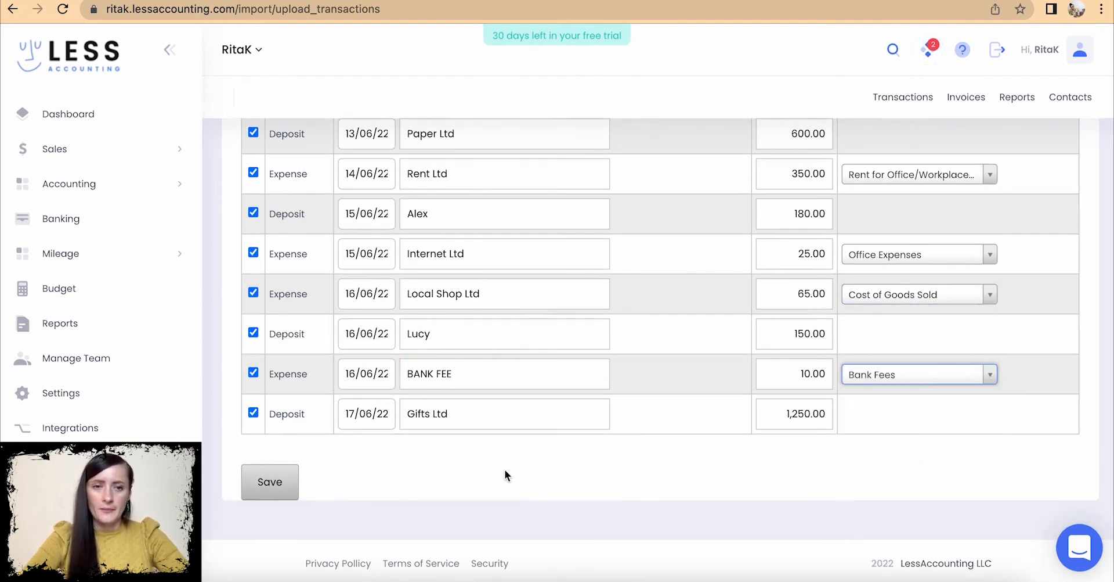
pyautogui.scroll(3, 504, 474)
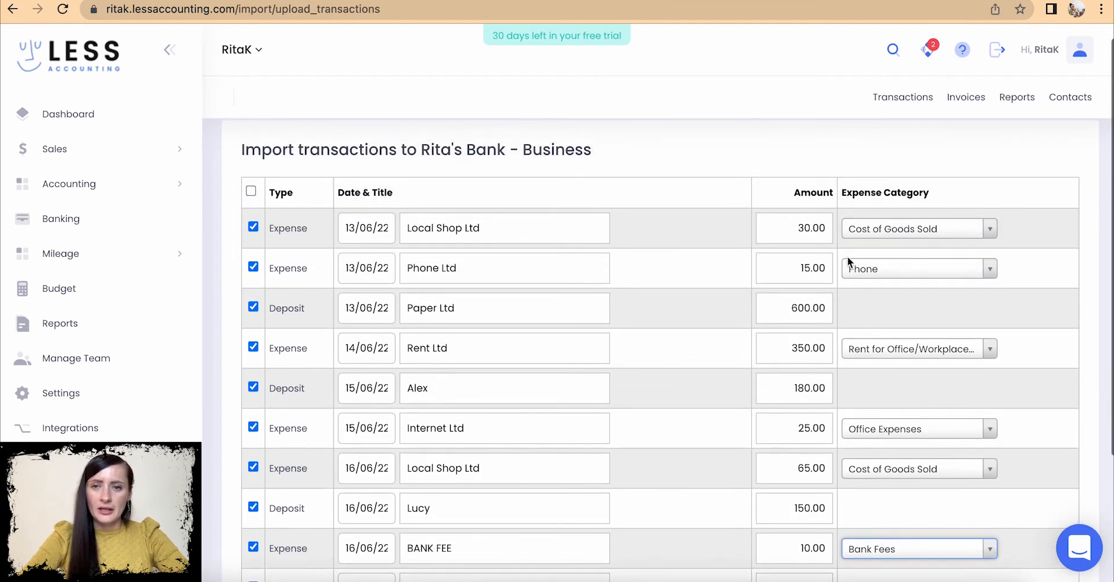
pyautogui.scroll(-2, 941, 409)
pyautogui.scroll(1, 942, 408)
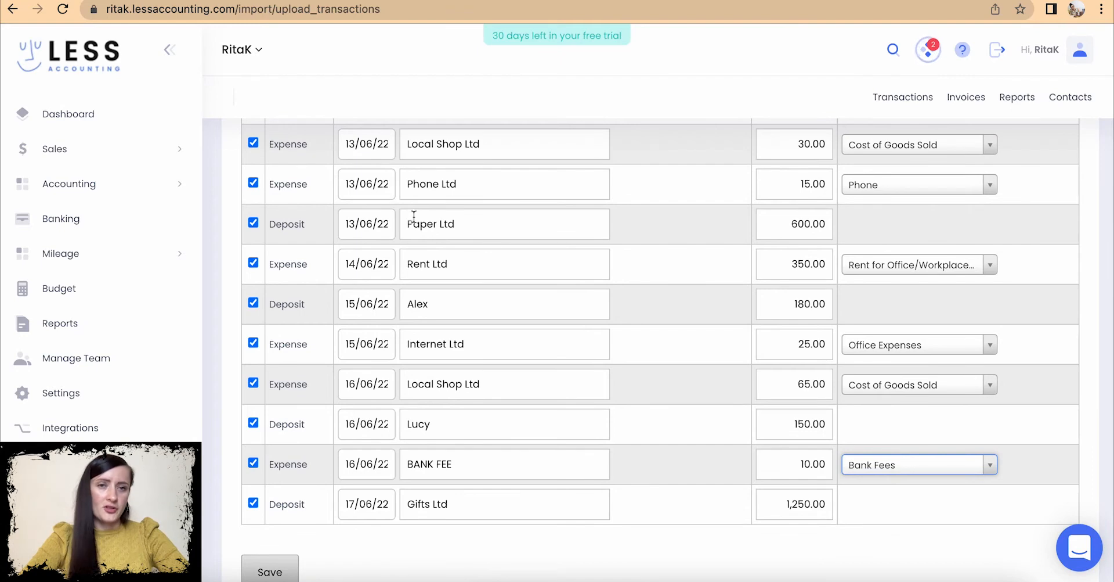
pyautogui.click(281, 570)
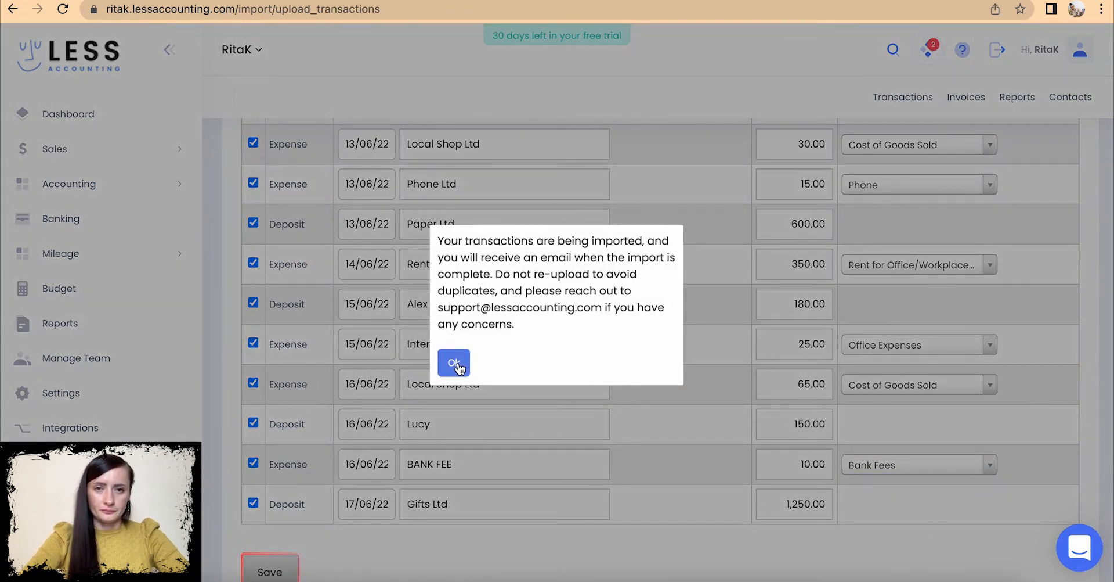
# - Acknowledge the import notice and go to Accounting > Transactions
pyautogui.click(458, 364)
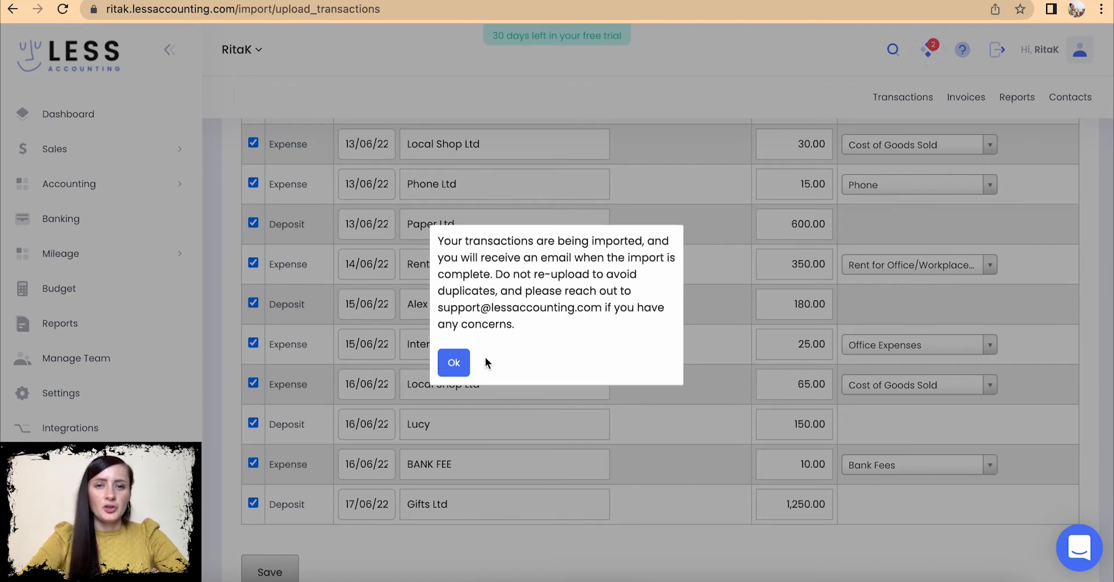
pyautogui.click(453, 362)
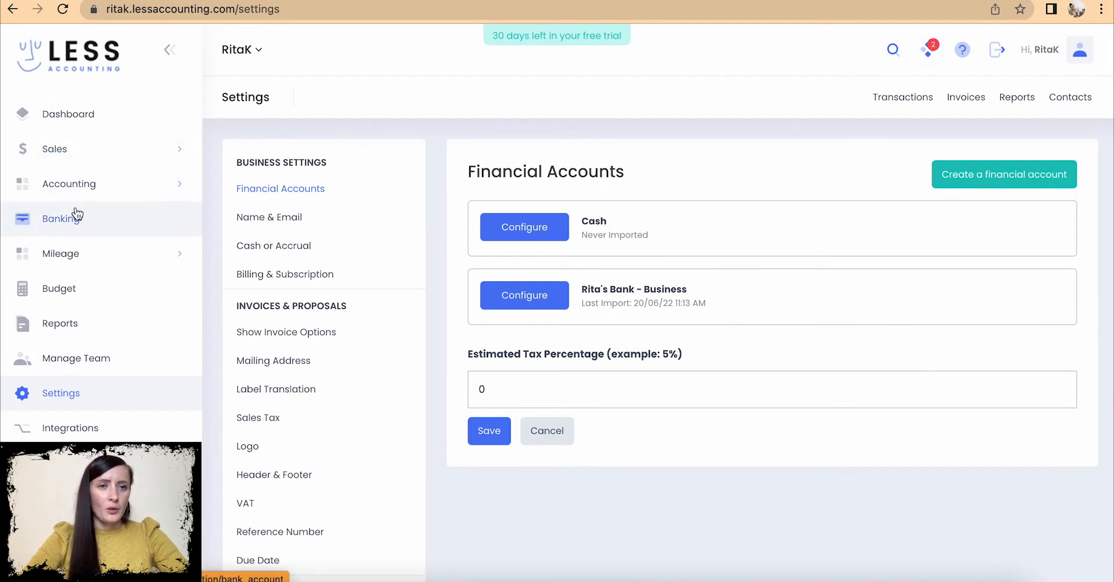
pyautogui.click(70, 182)
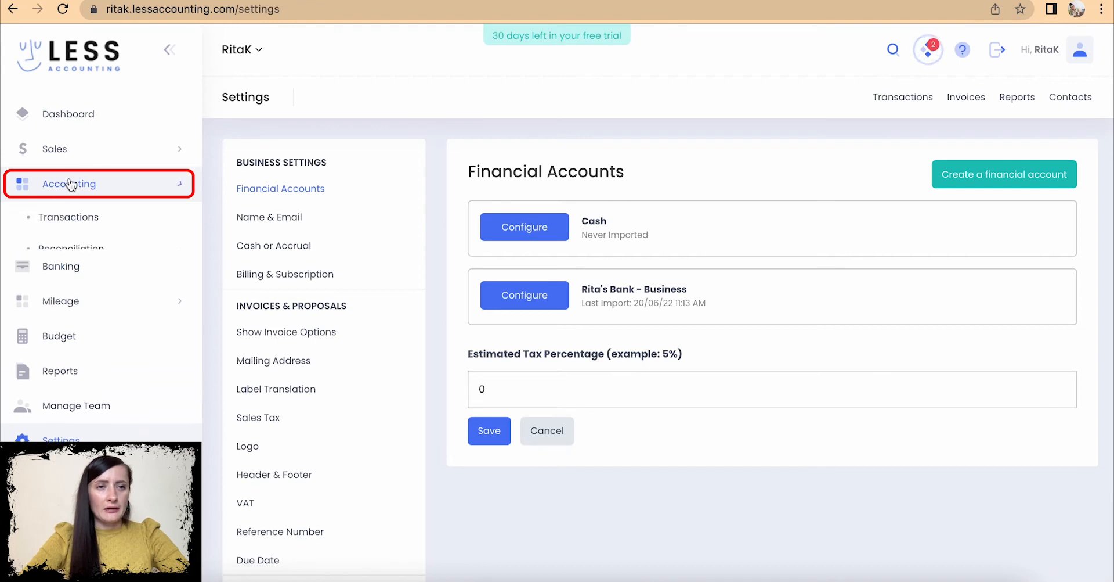
pyautogui.click(72, 217)
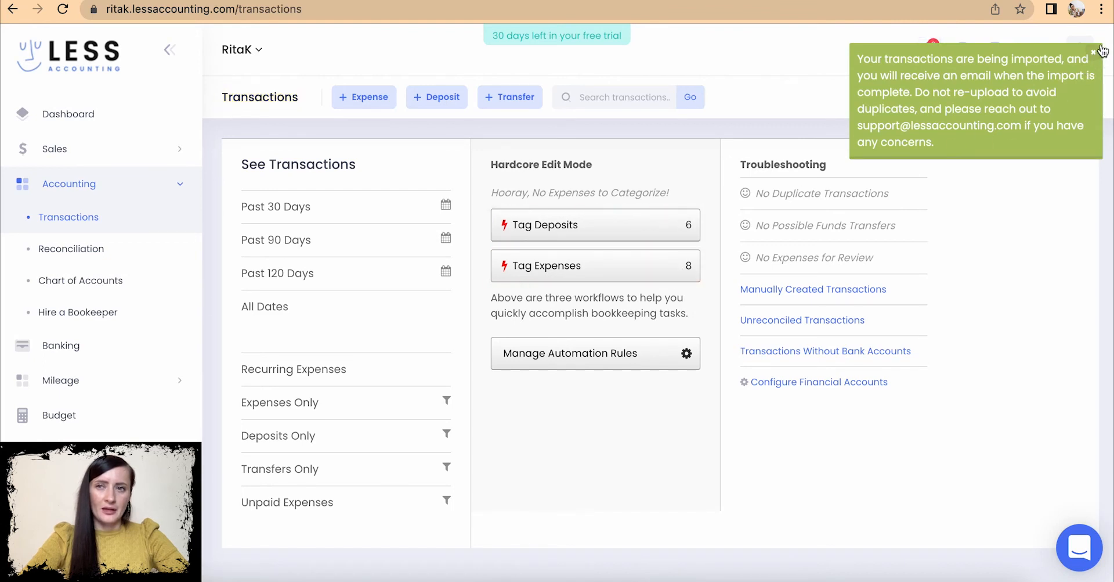
# - Review transactions for All Dates with their categories, then open Bank Reconciliation
pyautogui.click(294, 309)
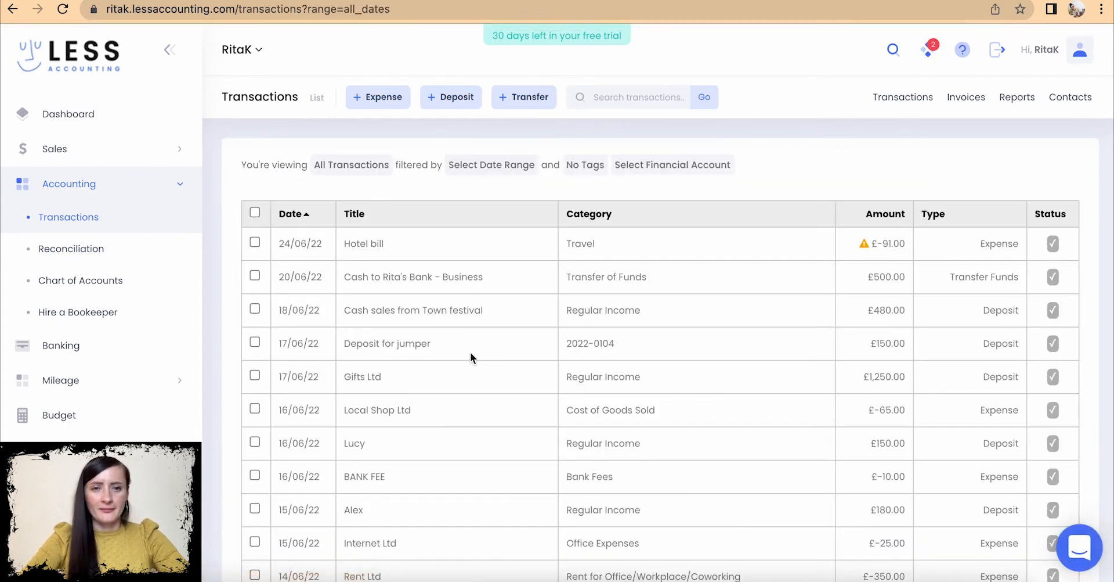
pyautogui.scroll(-4, 501, 375)
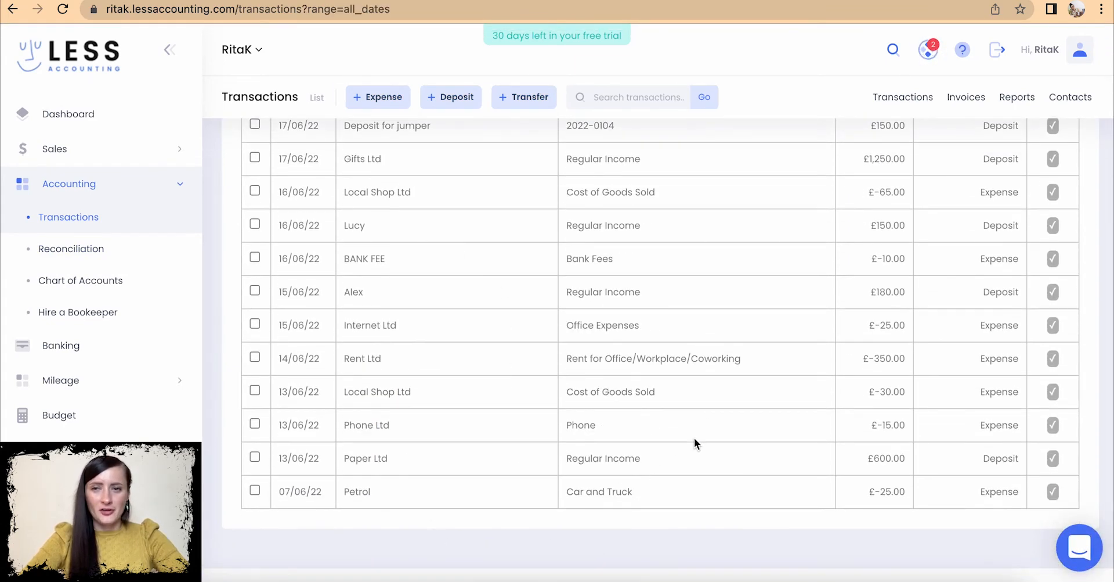
pyautogui.scroll(3, 701, 414)
pyautogui.scroll(1, 702, 413)
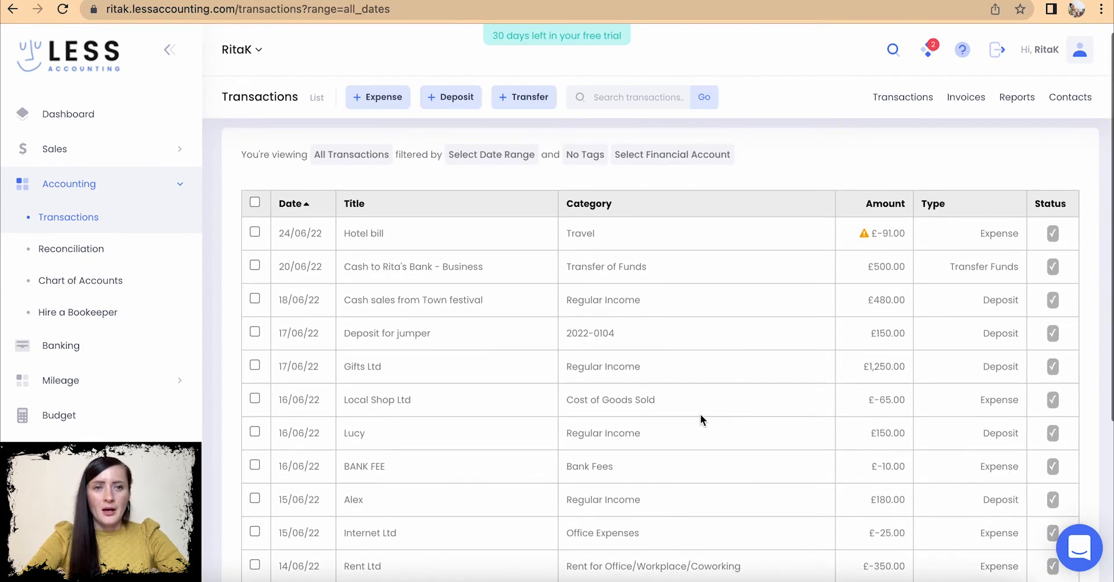
pyautogui.click(90, 250)
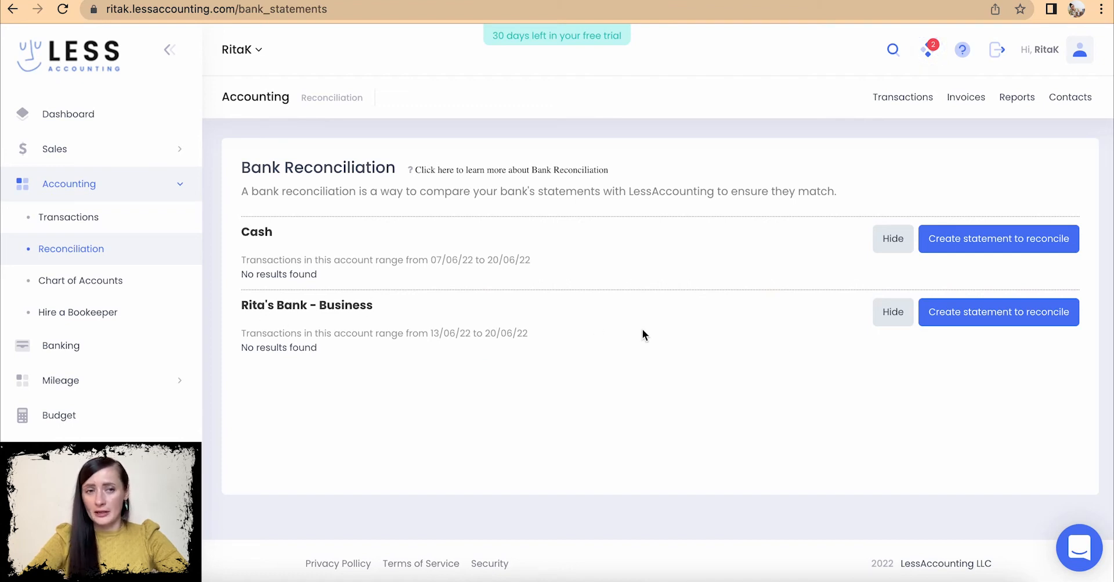
# - Start a new business bank statement running from 01/06/22 to 19/06/22
pyautogui.click(977, 322)
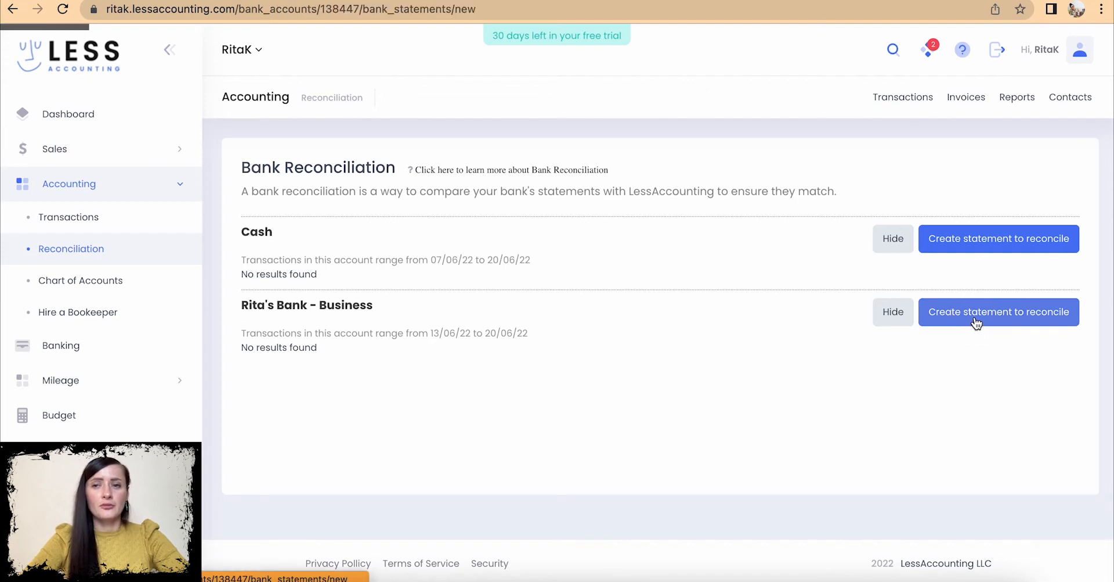
pyautogui.scroll(-3, 668, 311)
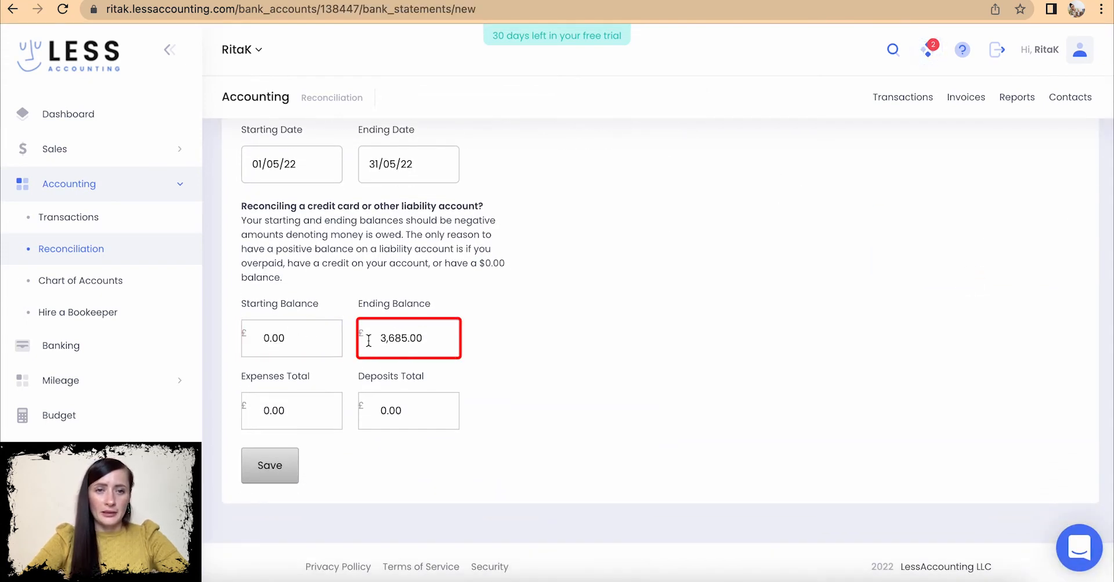
pyautogui.click(242, 414)
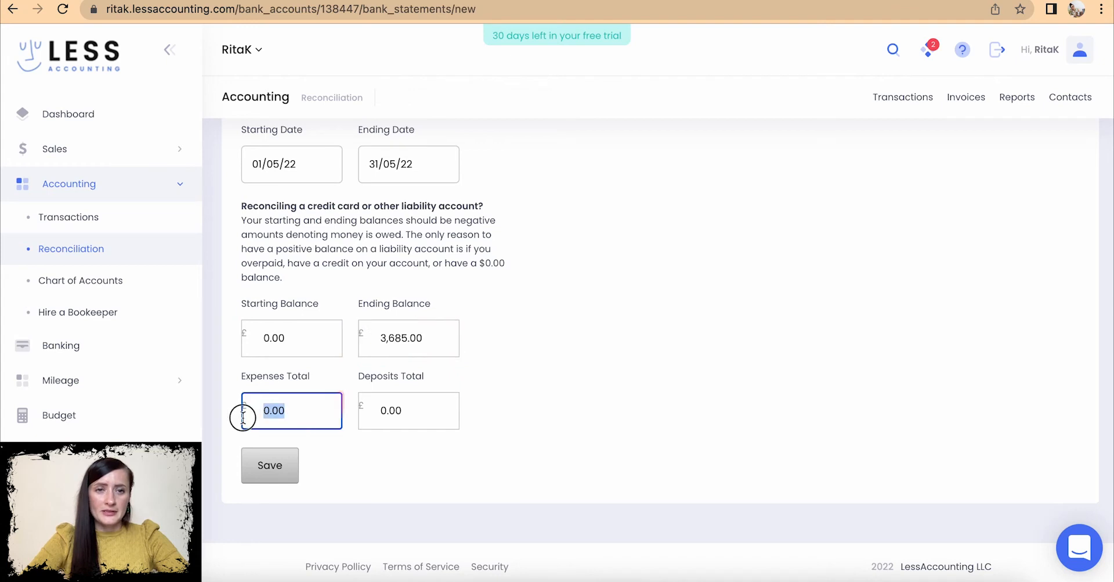
pyautogui.click(417, 414)
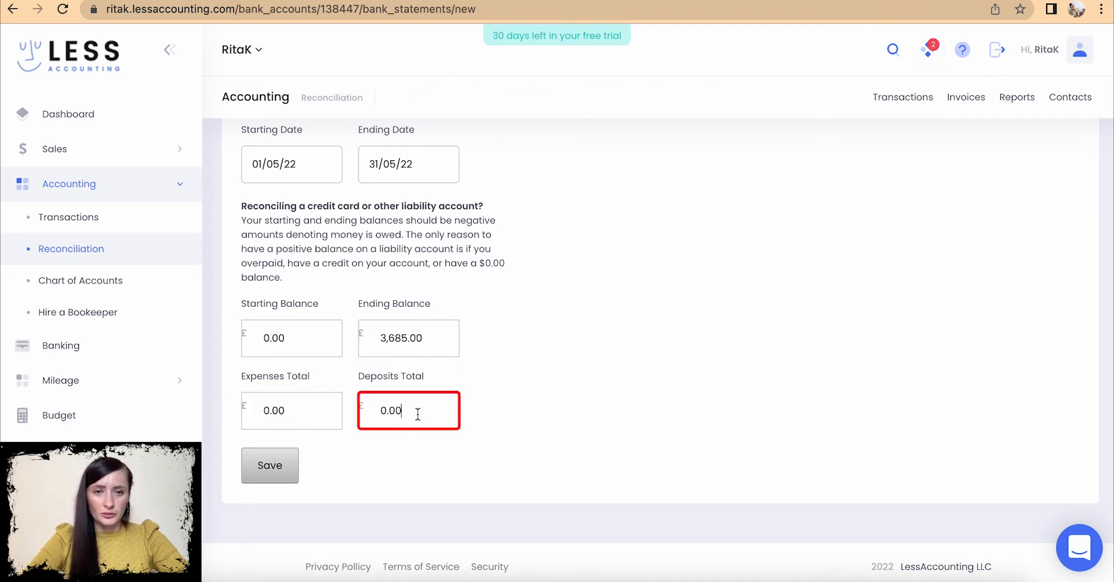
pyautogui.scroll(2, 415, 416)
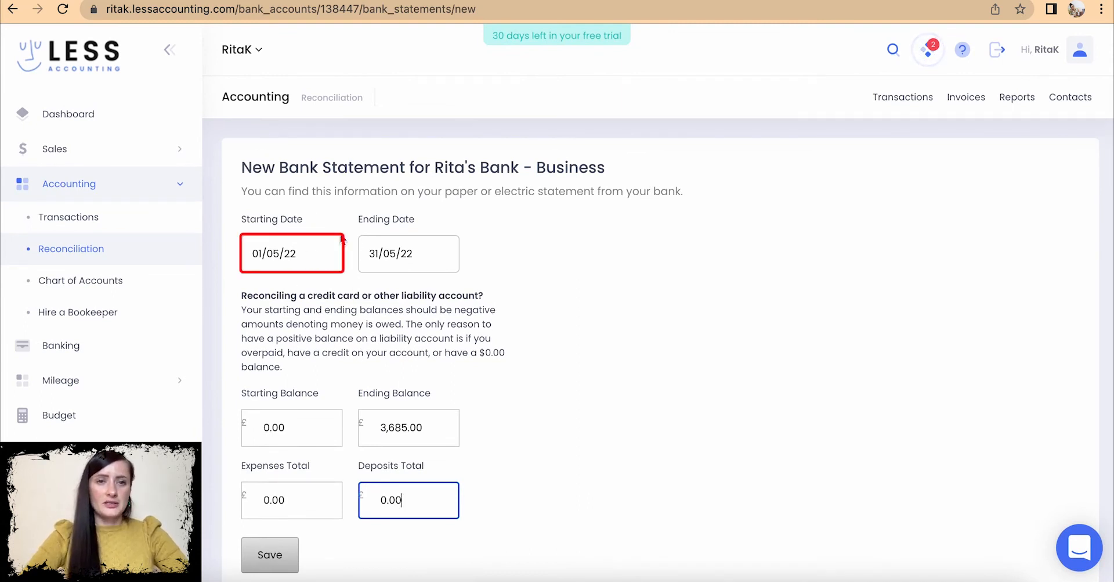
pyautogui.click(303, 260)
pyautogui.click(327, 307)
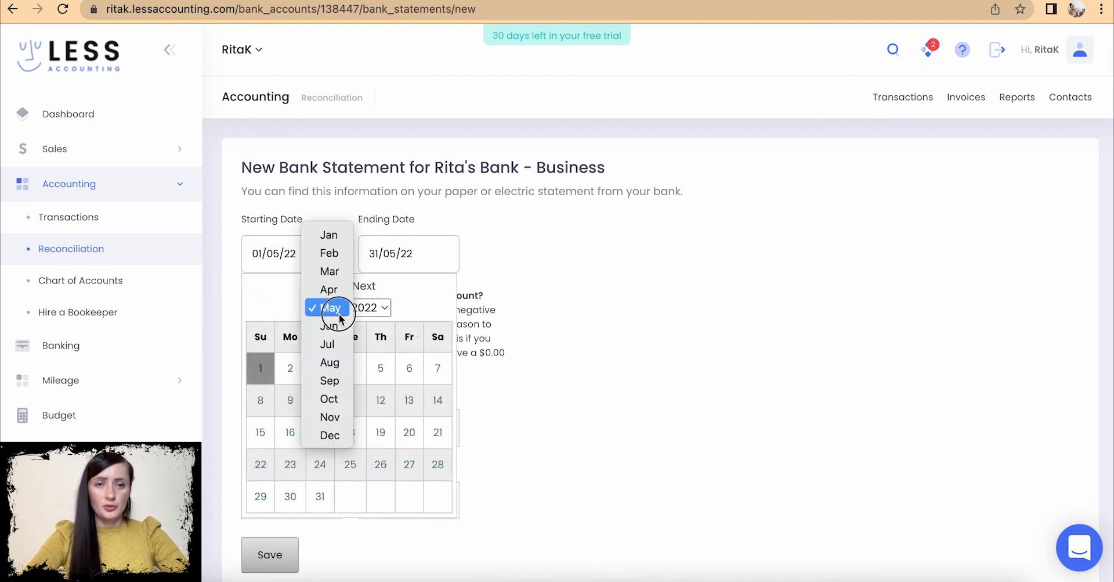
pyautogui.click(339, 326)
pyautogui.click(351, 368)
pyautogui.click(395, 264)
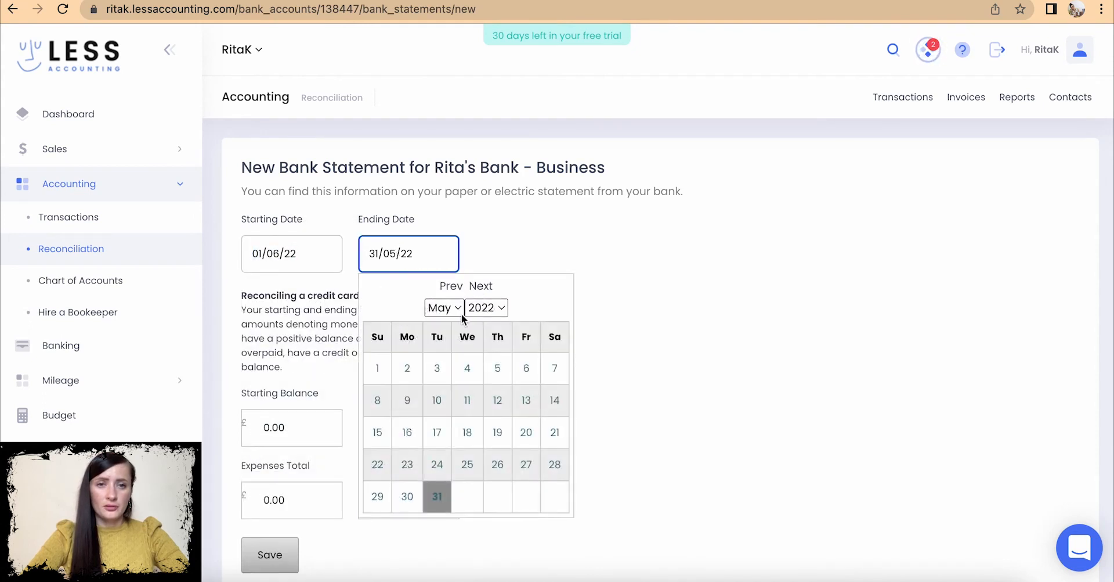
pyautogui.click(444, 307)
pyautogui.click(453, 329)
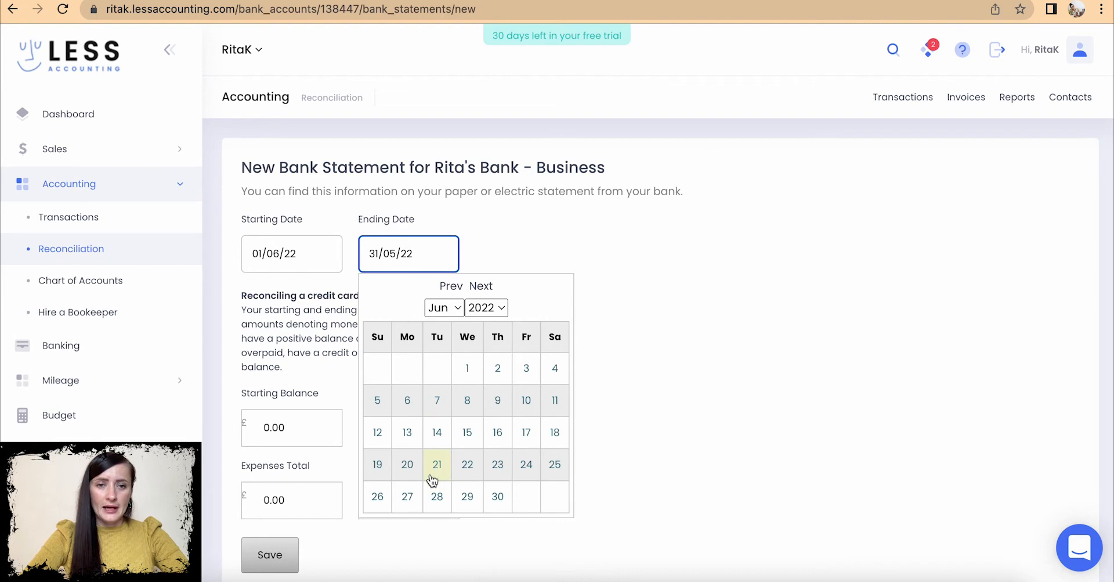
pyautogui.click(380, 468)
# - Enter balances 1,500.00 and 3,185.00, expenses 495.00, deposits 2,180, and save the statement
pyautogui.scroll(-2, 381, 468)
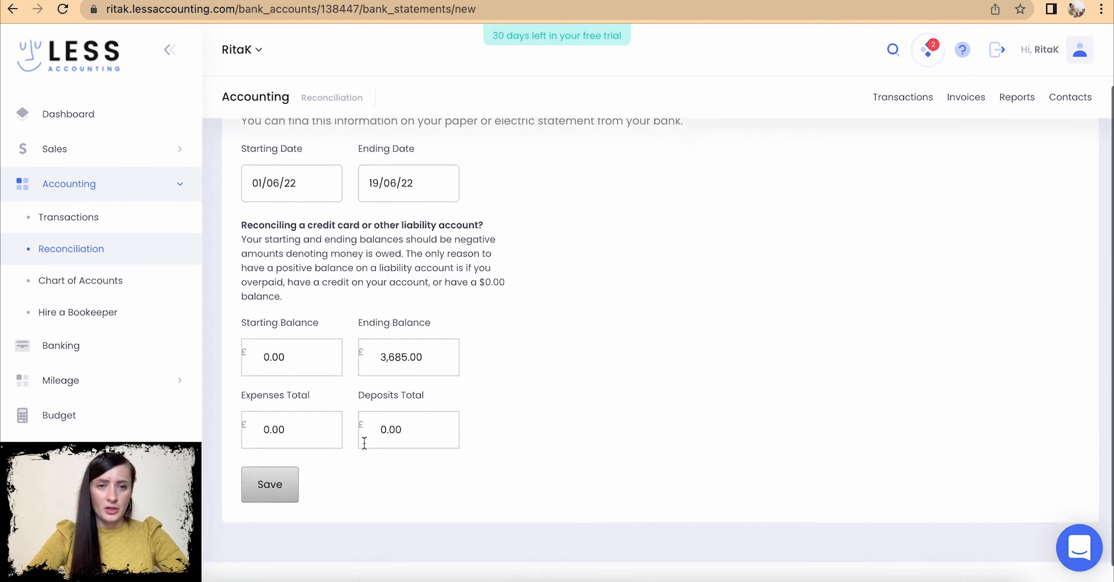
pyautogui.moveTo(308, 352); pyautogui.dragTo(228, 349)
pyautogui.write('1,500')
pyautogui.click(415, 360)
pyautogui.moveTo(416, 361); pyautogui.dragTo(390, 356)
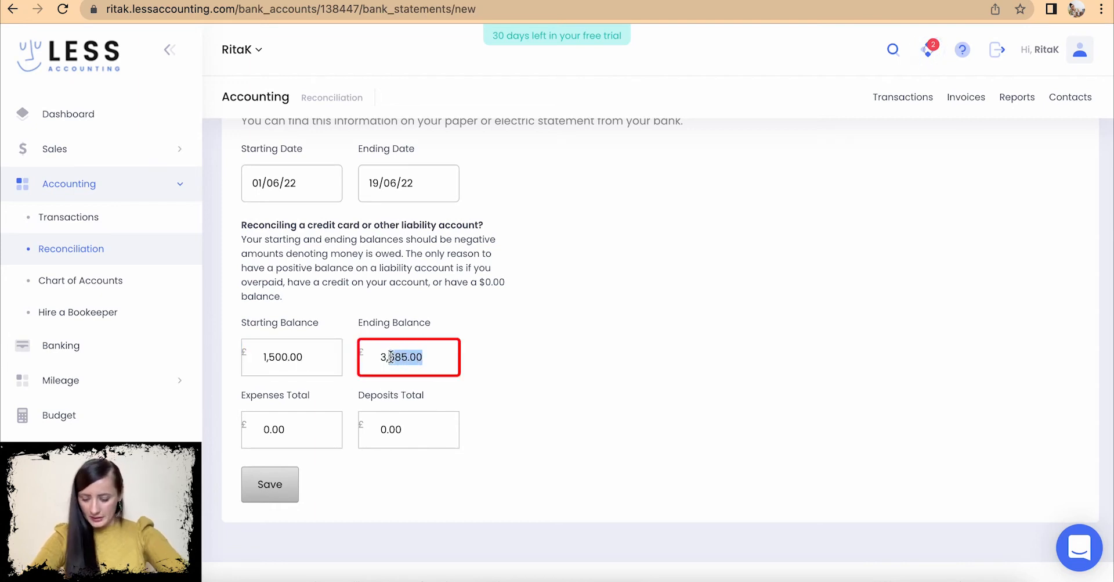
pyautogui.write('18')
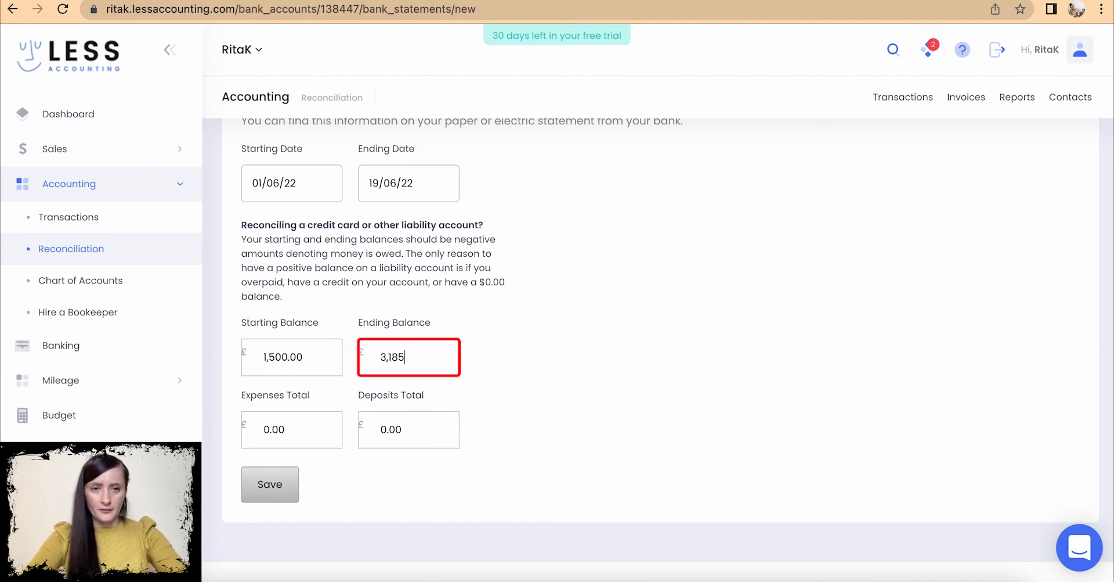
pyautogui.click(310, 430)
pyautogui.moveTo(310, 430); pyautogui.dragTo(238, 430)
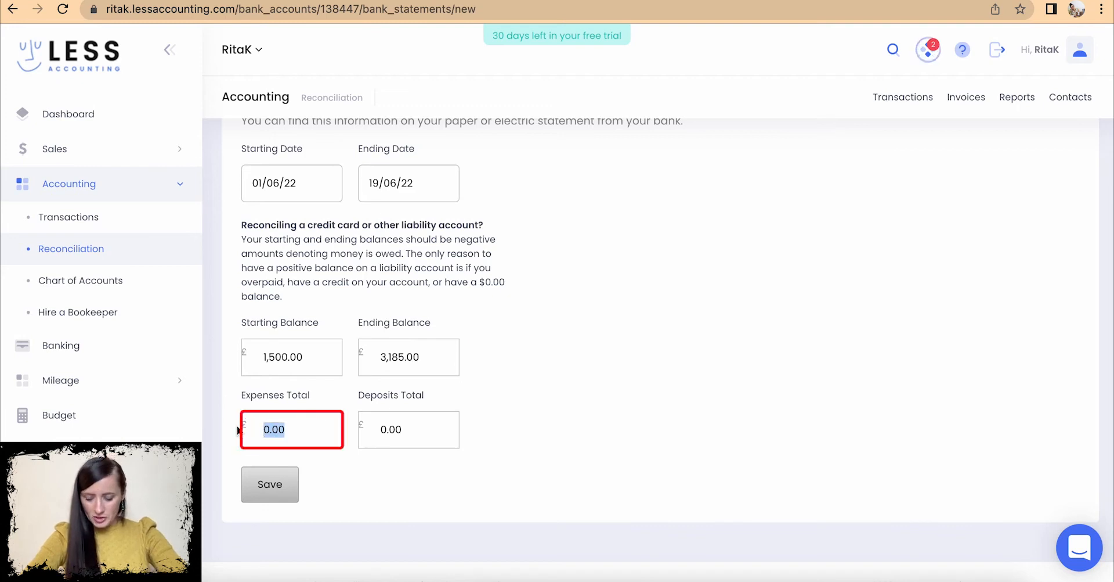
pyautogui.write('4')
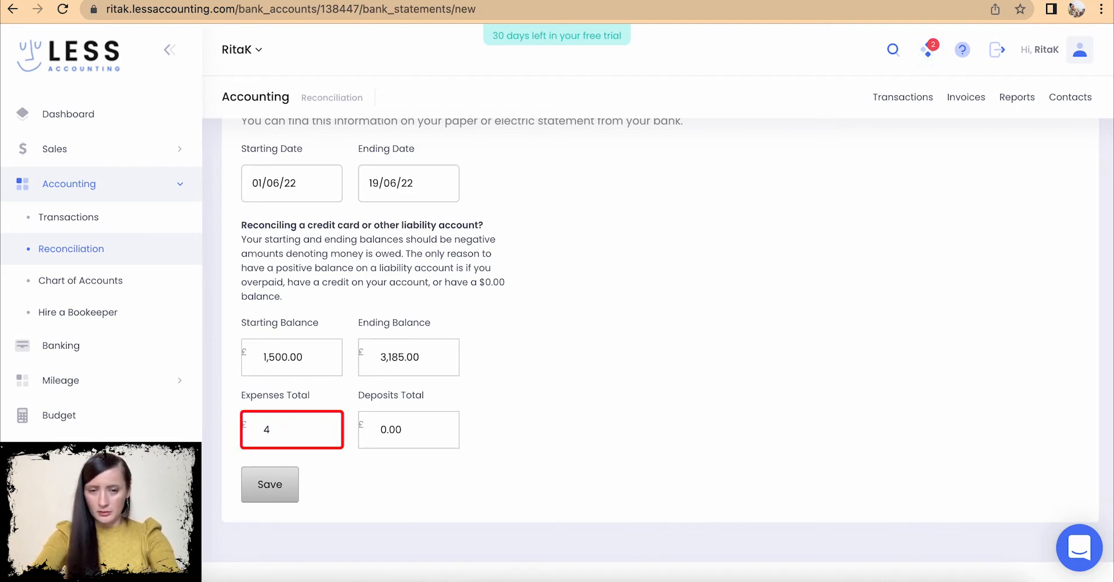
pyautogui.write('95')
pyautogui.click(394, 430)
pyautogui.moveTo(394, 430); pyautogui.dragTo(367, 422)
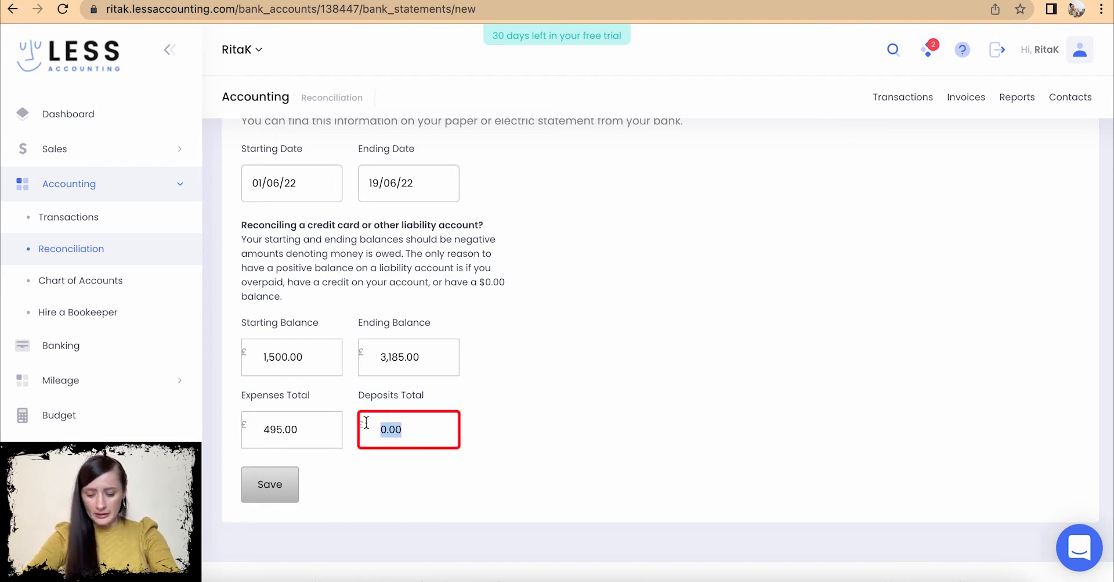
pyautogui.write('21')
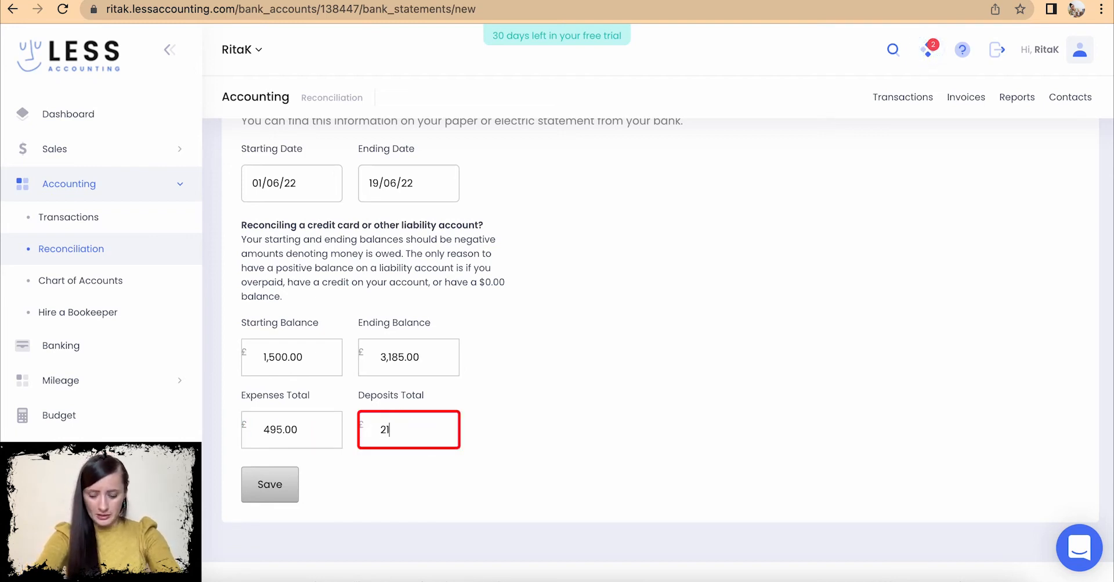
pyautogui.write('80')
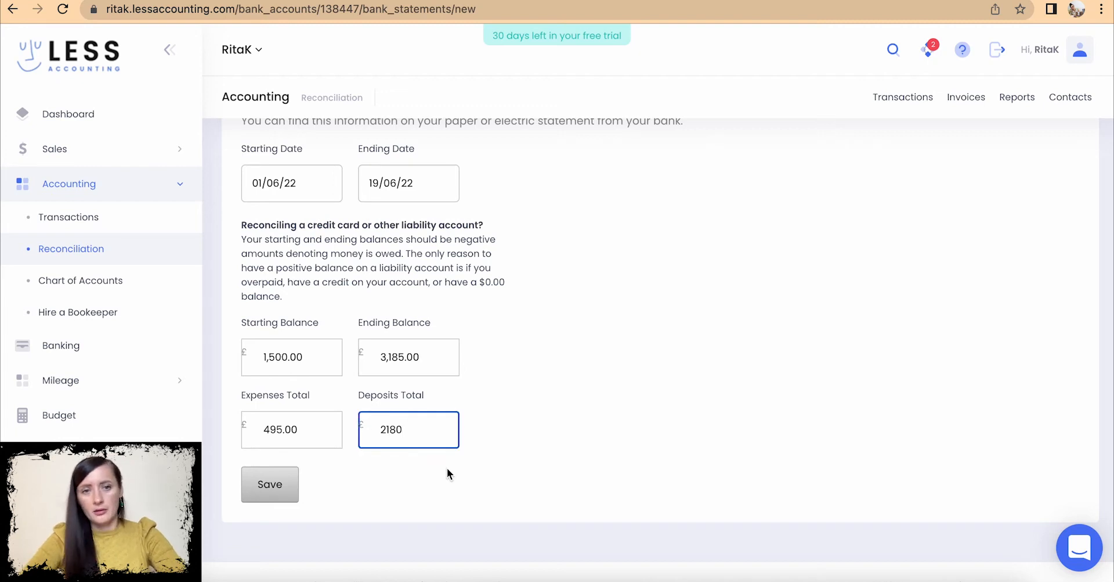
pyautogui.click(260, 489)
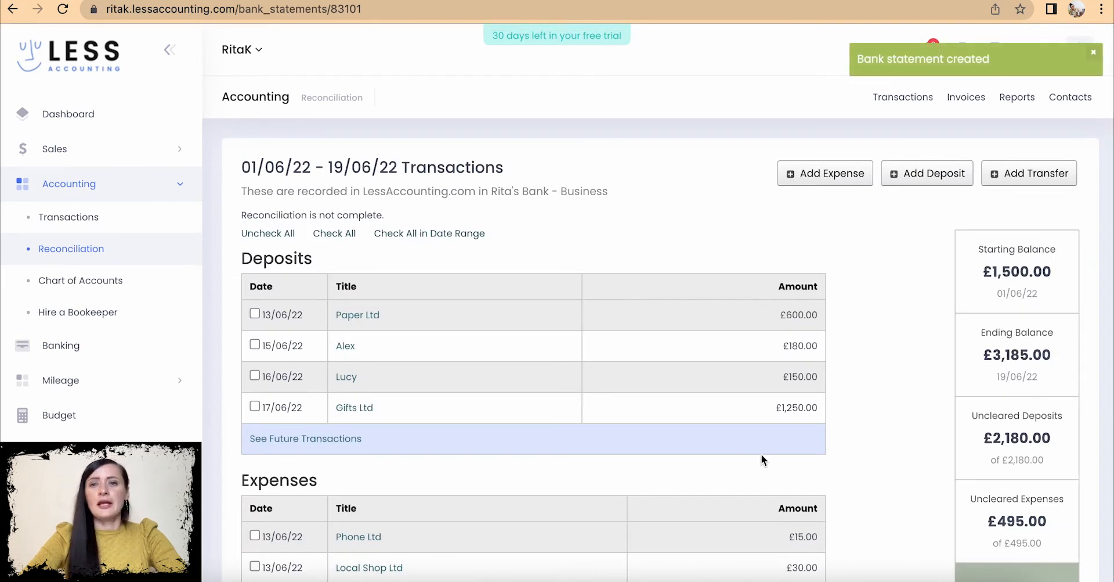
pyautogui.scroll(-1, 761, 454)
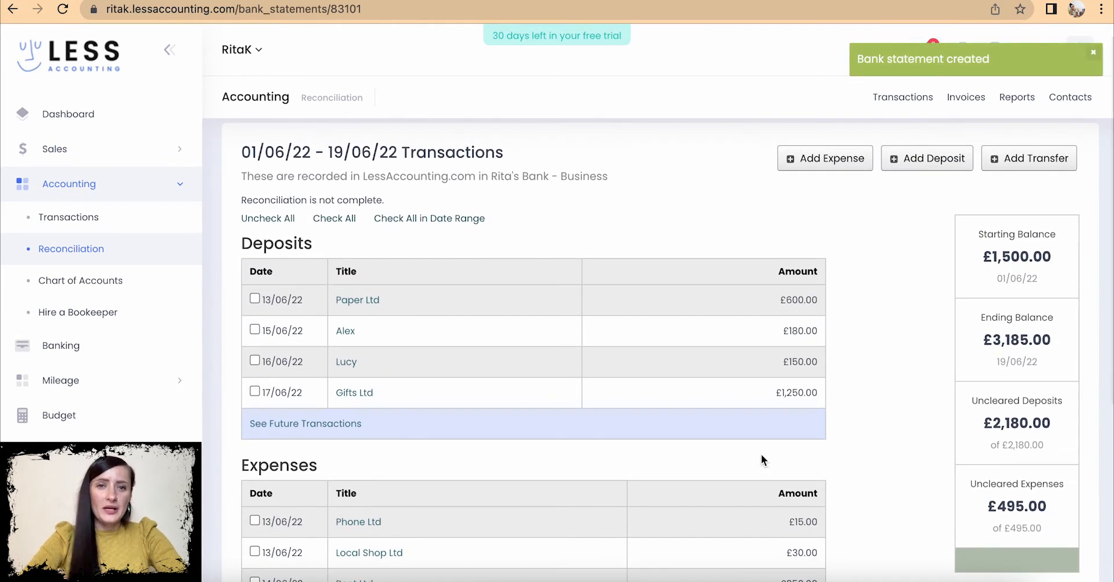
pyautogui.scroll(-3, 587, 440)
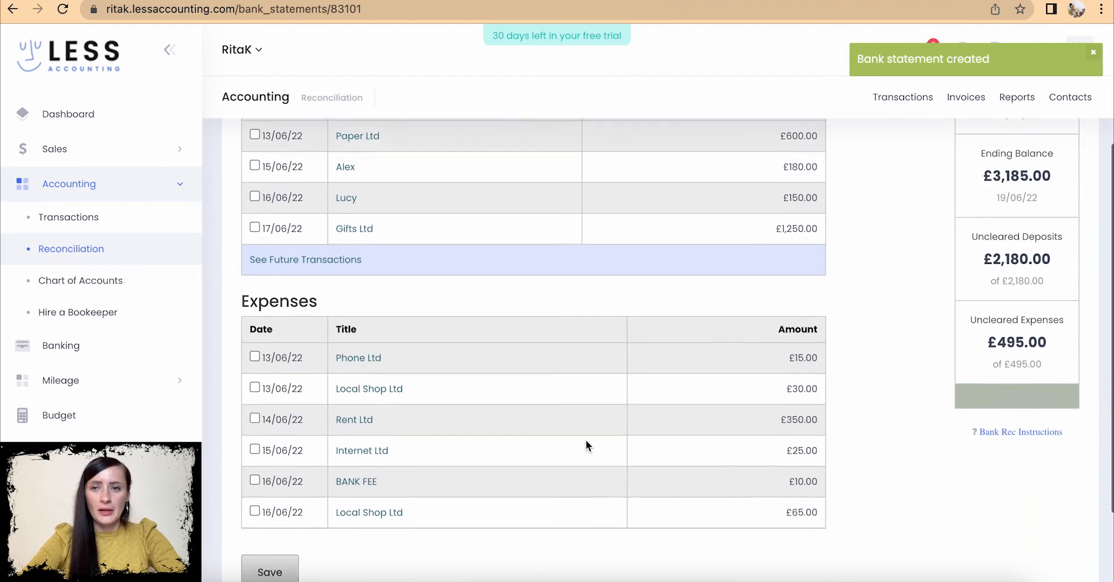
pyautogui.scroll(3, 532, 144)
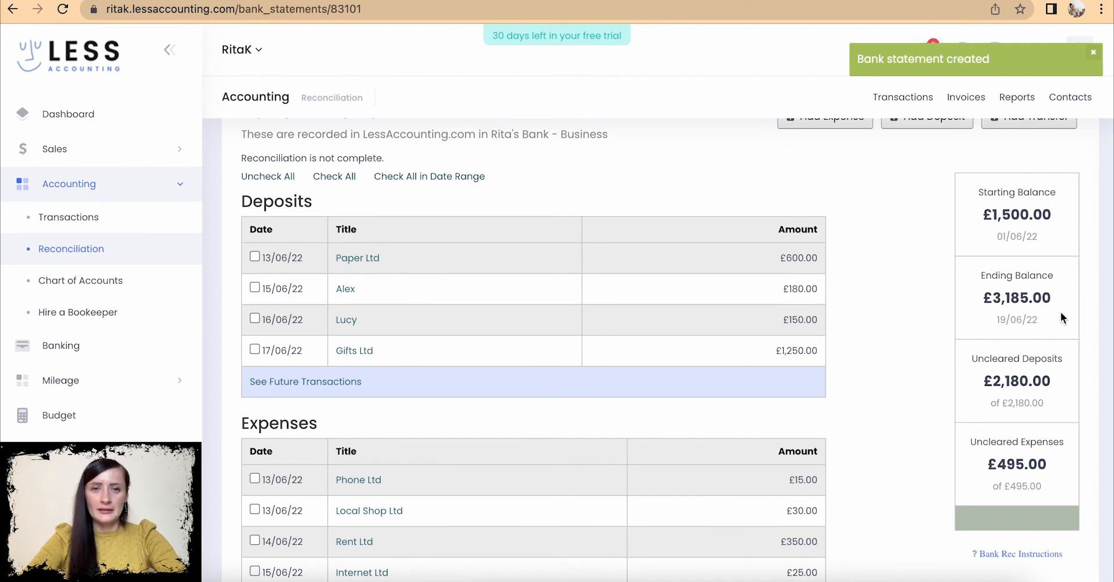
pyautogui.scroll(1, 841, 287)
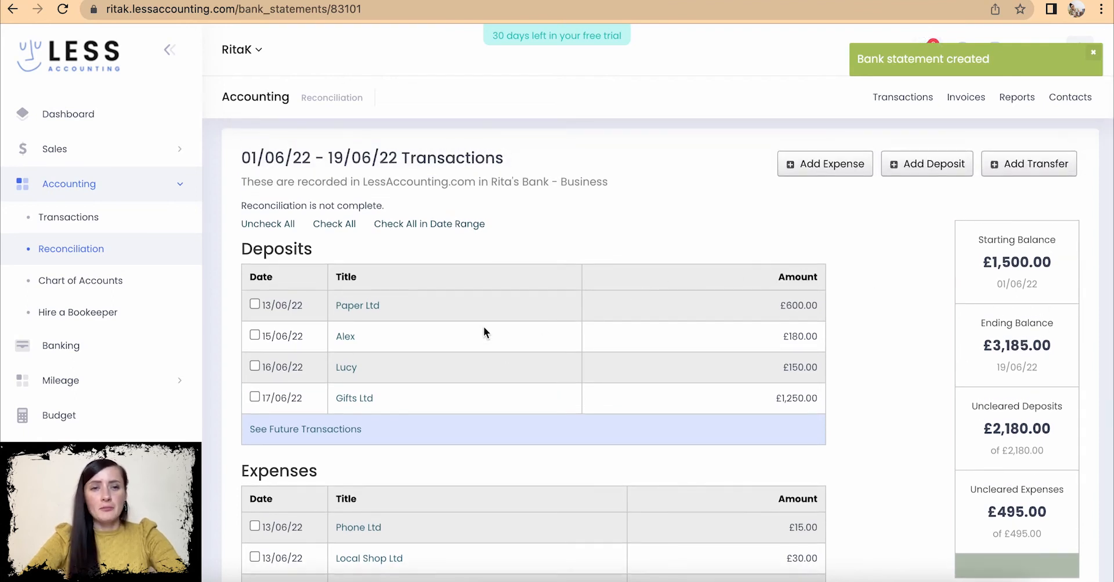
pyautogui.scroll(-2, 545, 407)
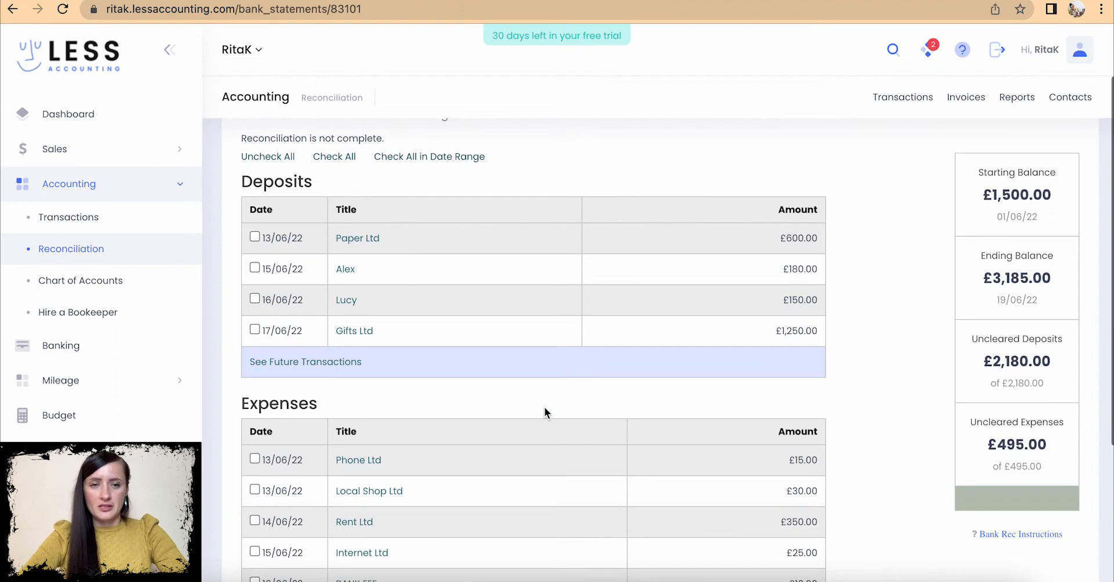
pyautogui.scroll(1, 544, 406)
pyautogui.scroll(1, 544, 406)
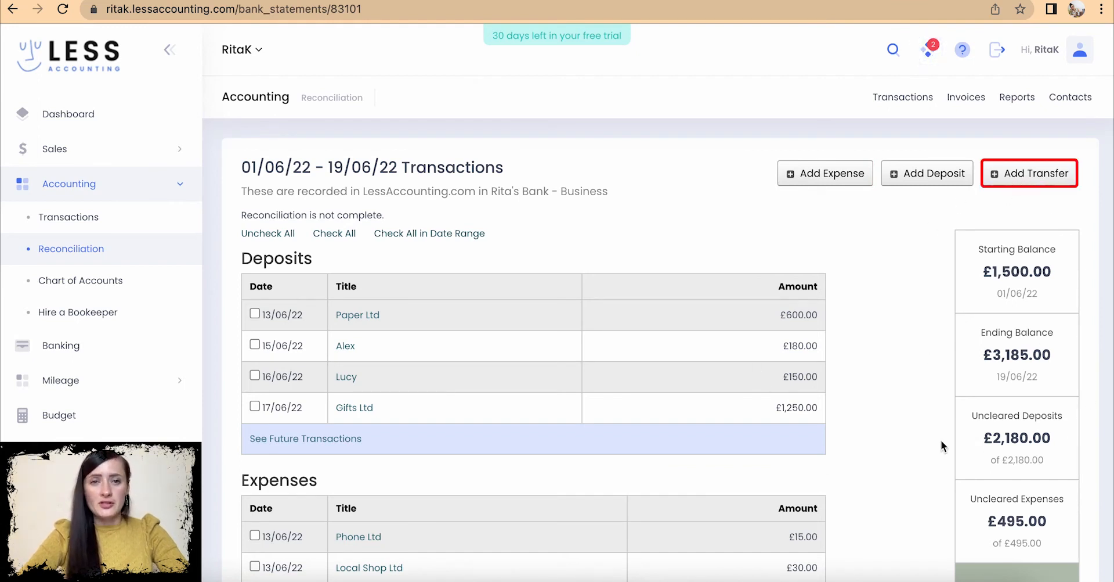
pyautogui.scroll(-1, 530, 378)
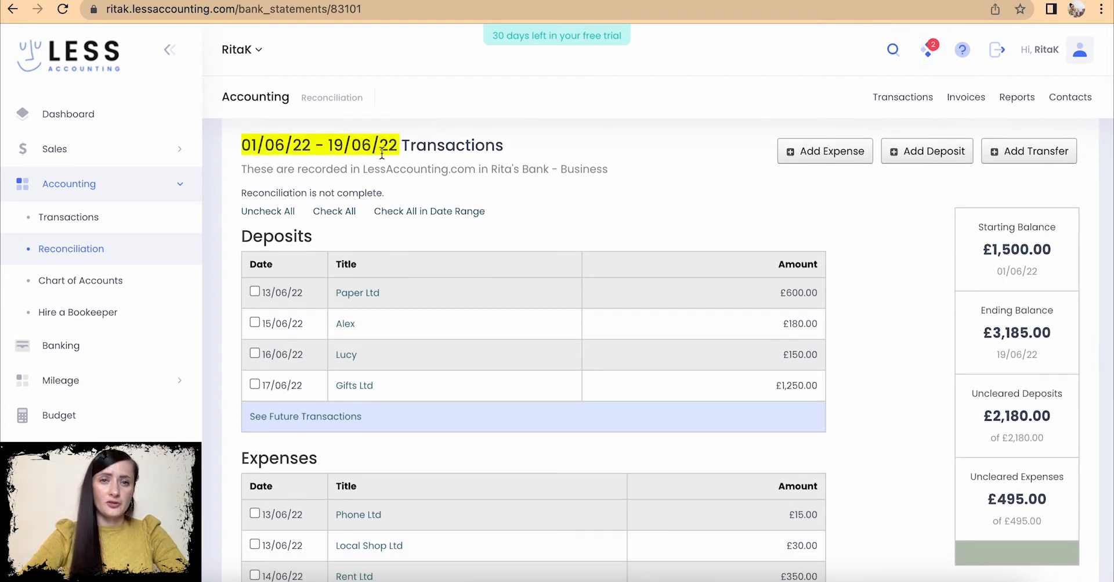
pyautogui.scroll(-2, 560, 230)
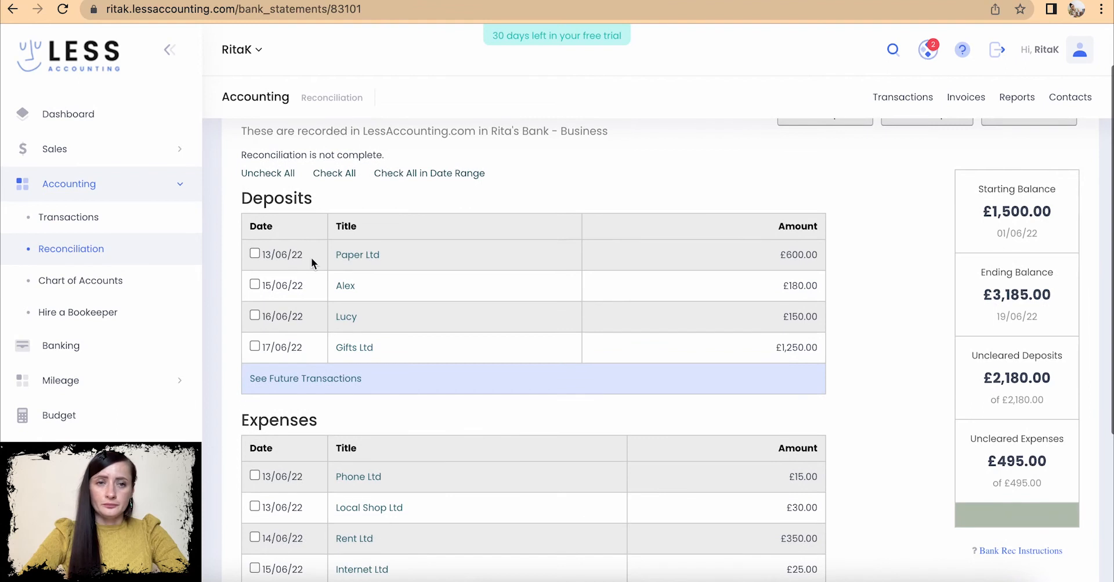
# - Mark all four deposits, Paper Ltd through Gifts Ltd, as cleared
pyautogui.click(255, 253)
pyautogui.click(255, 284)
pyautogui.click(255, 315)
pyautogui.click(255, 346)
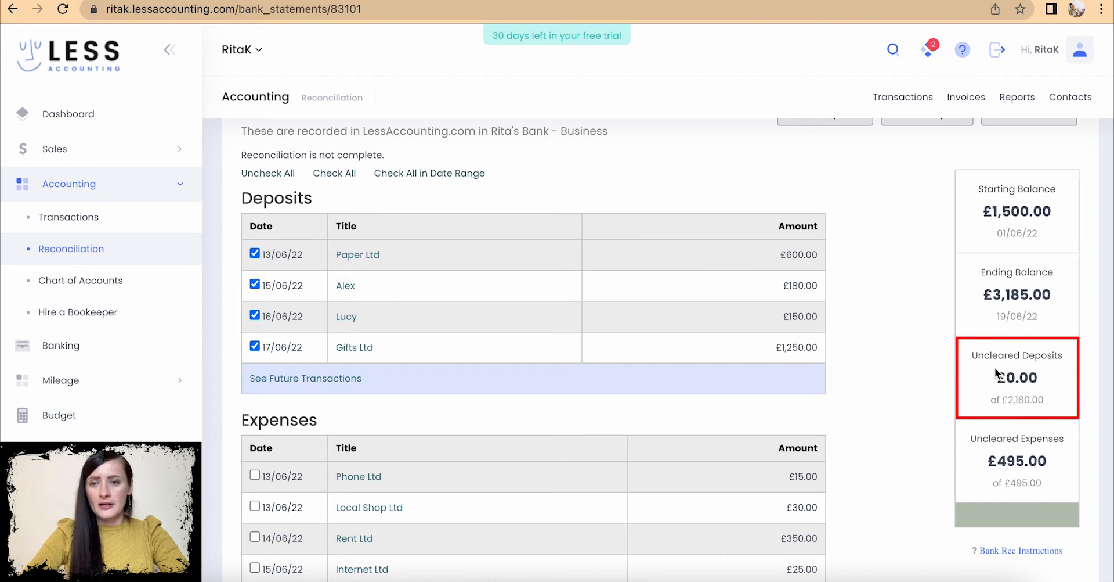
# - Clear the Phone Ltd, Local Shop Ltd, Rent Ltd and BANK FEE expenses, then dismiss the Congrats notice
pyautogui.scroll(-3, 796, 427)
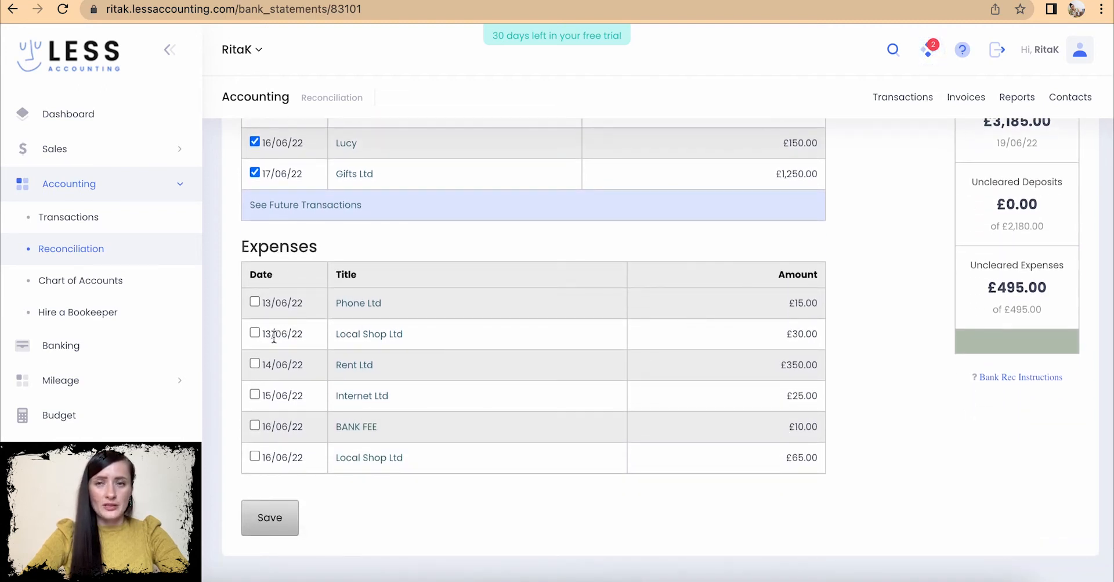
pyautogui.click(255, 301)
pyautogui.click(254, 332)
pyautogui.click(254, 364)
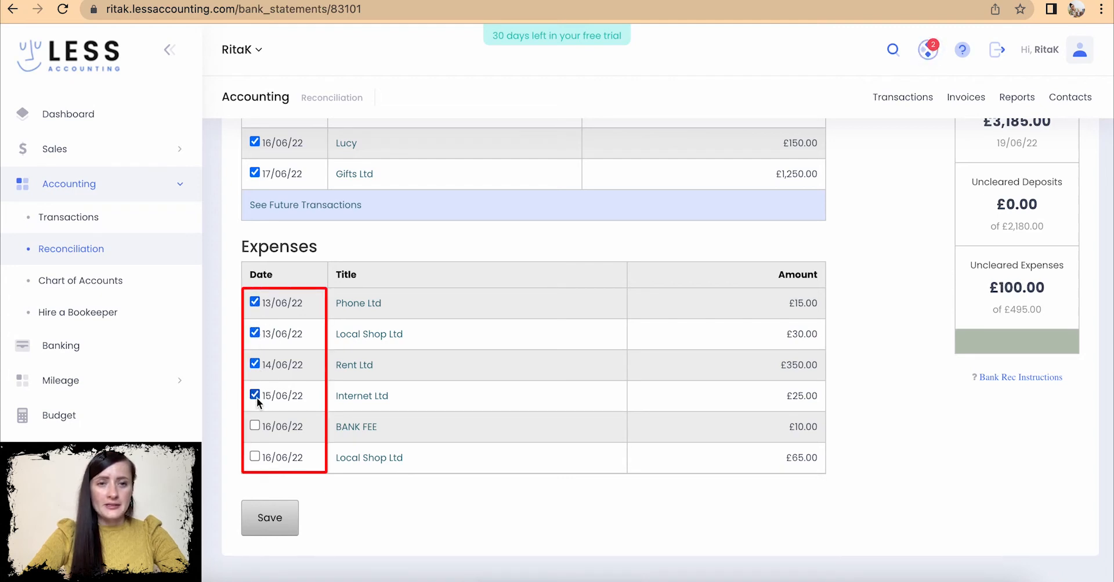
pyautogui.click(256, 426)
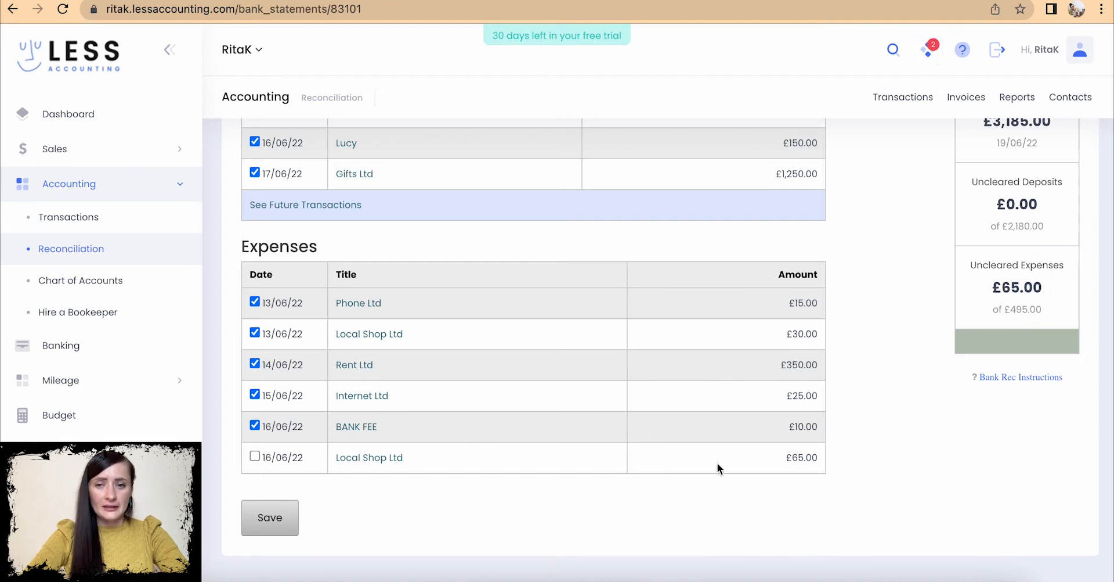
pyautogui.click(254, 456)
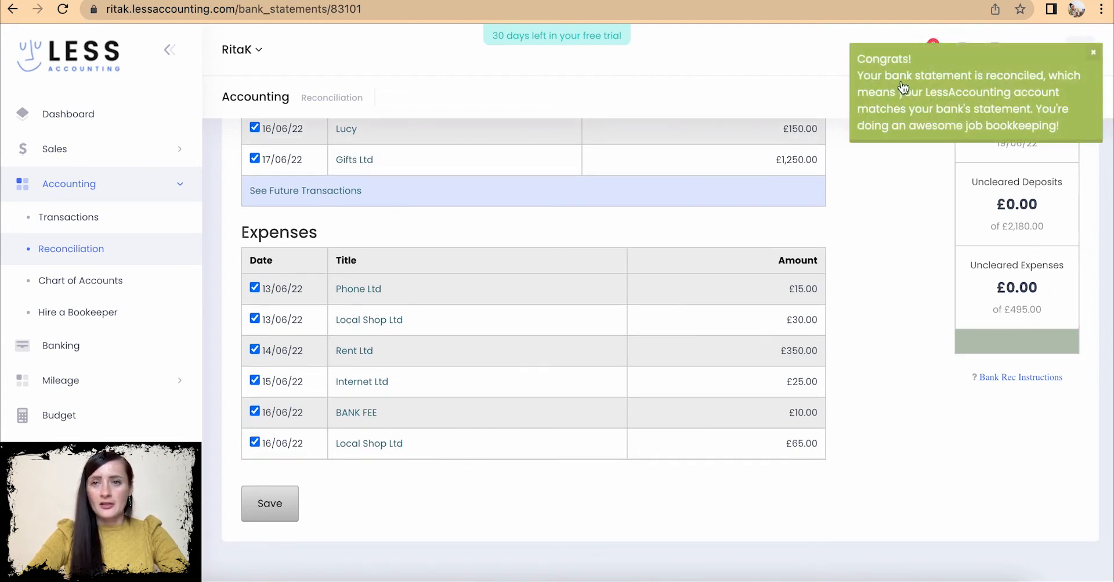
pyautogui.click(1094, 54)
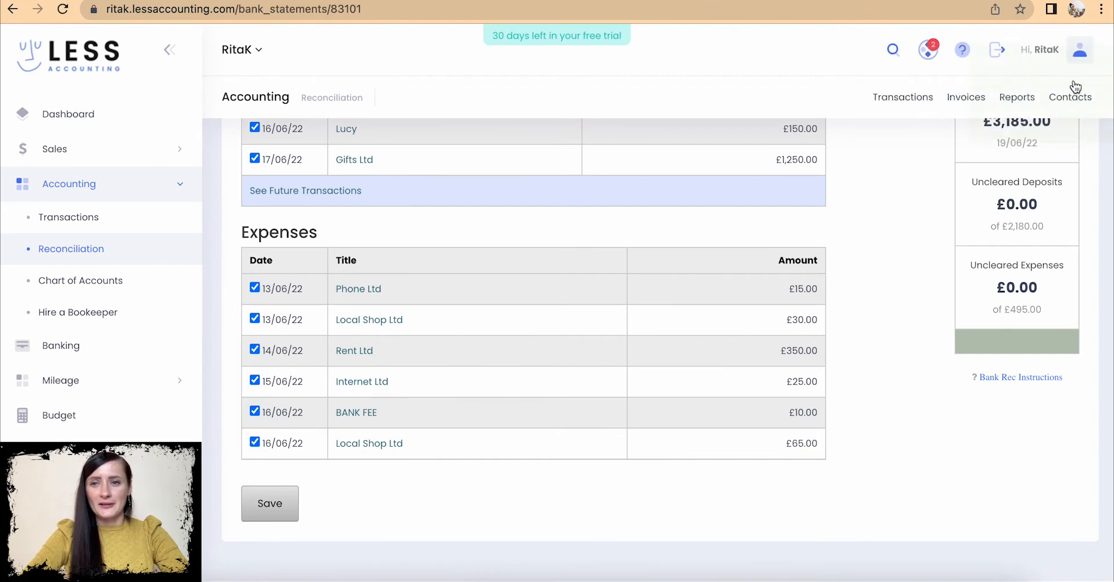
pyautogui.scroll(3, 894, 293)
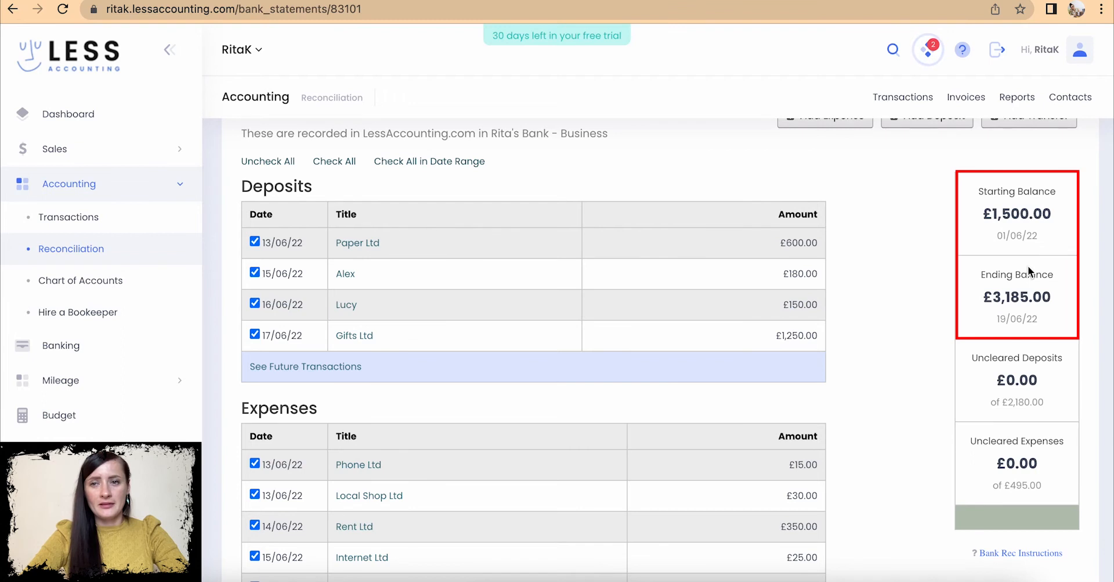
pyautogui.scroll(1, 730, 274)
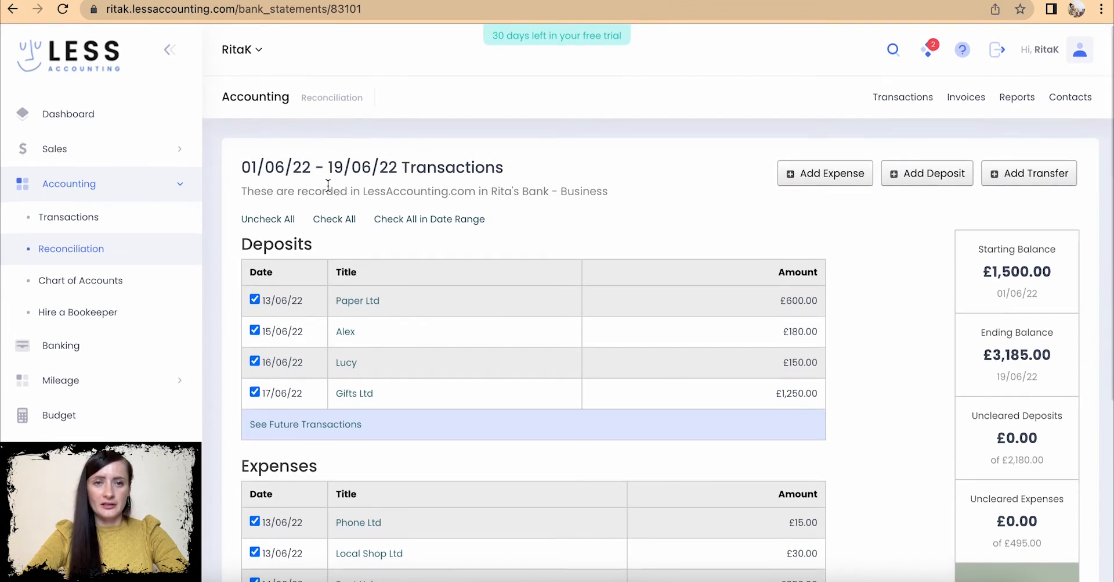
pyautogui.scroll(-4, 495, 214)
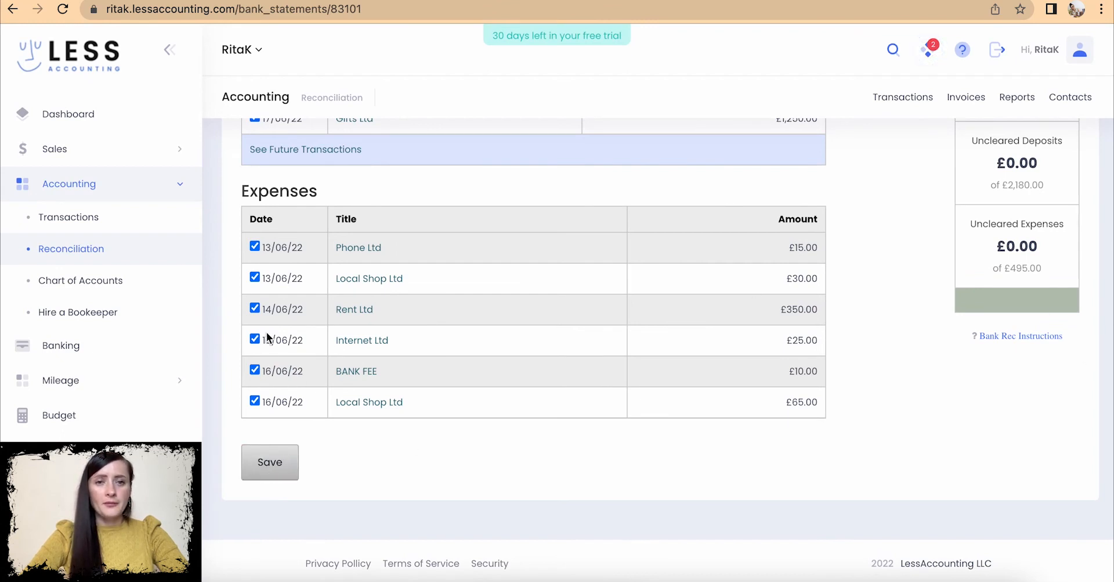
pyautogui.scroll(4, 499, 352)
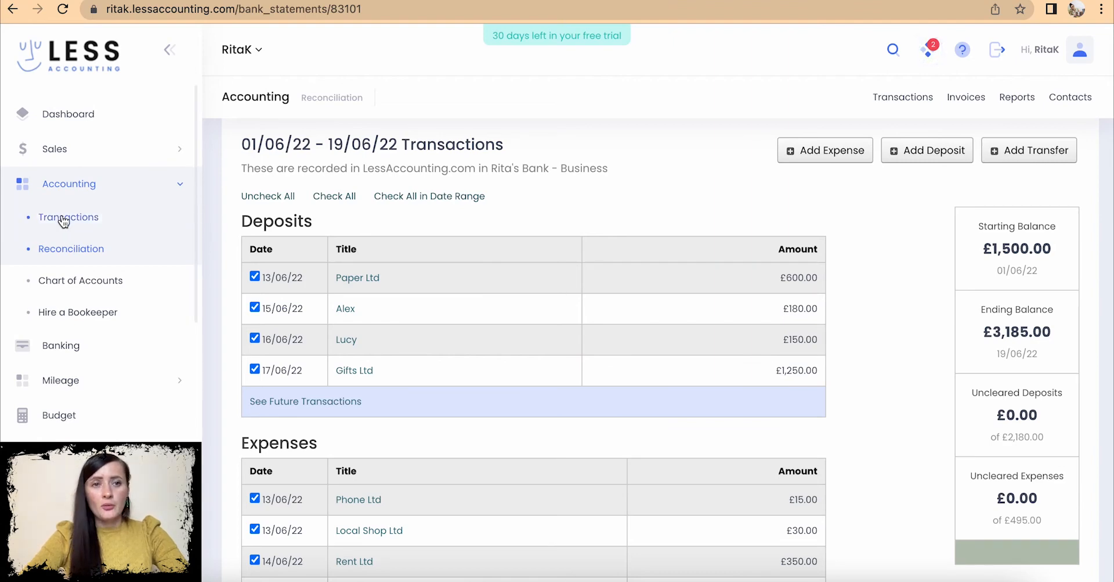
# - Revisit the business account's import page via Banking, then open Accounting > Transactions
pyautogui.click(65, 345)
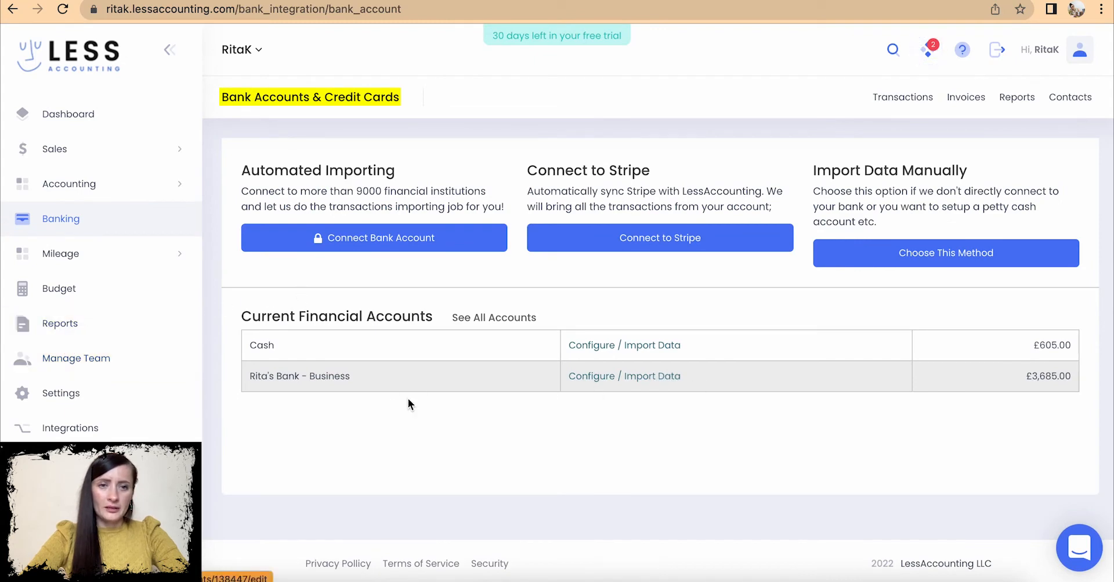
pyautogui.click(626, 376)
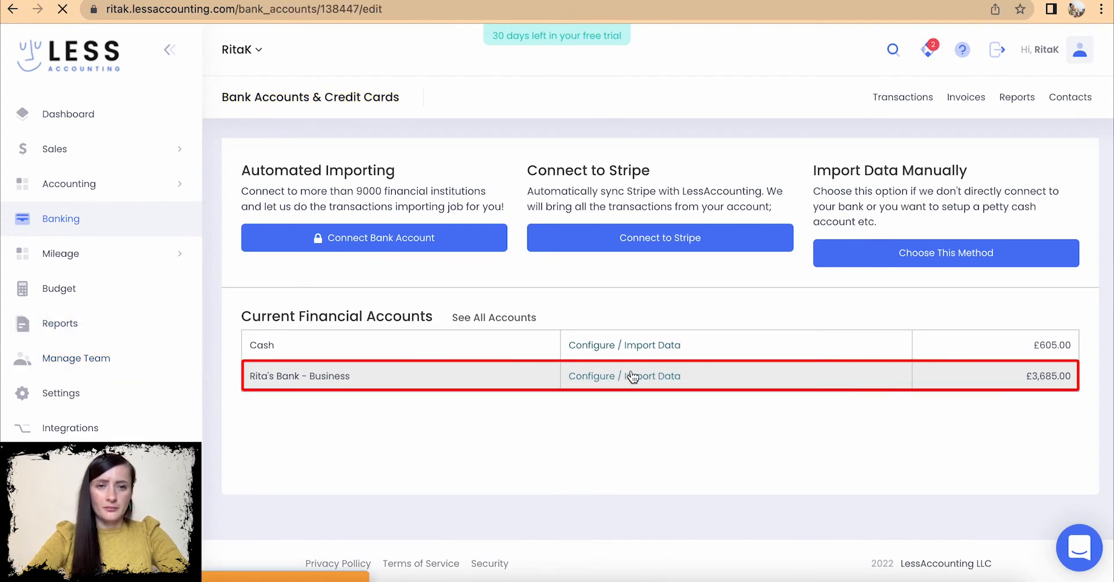
pyautogui.scroll(-3, 633, 378)
pyautogui.scroll(-3, 633, 377)
pyautogui.scroll(5, 633, 376)
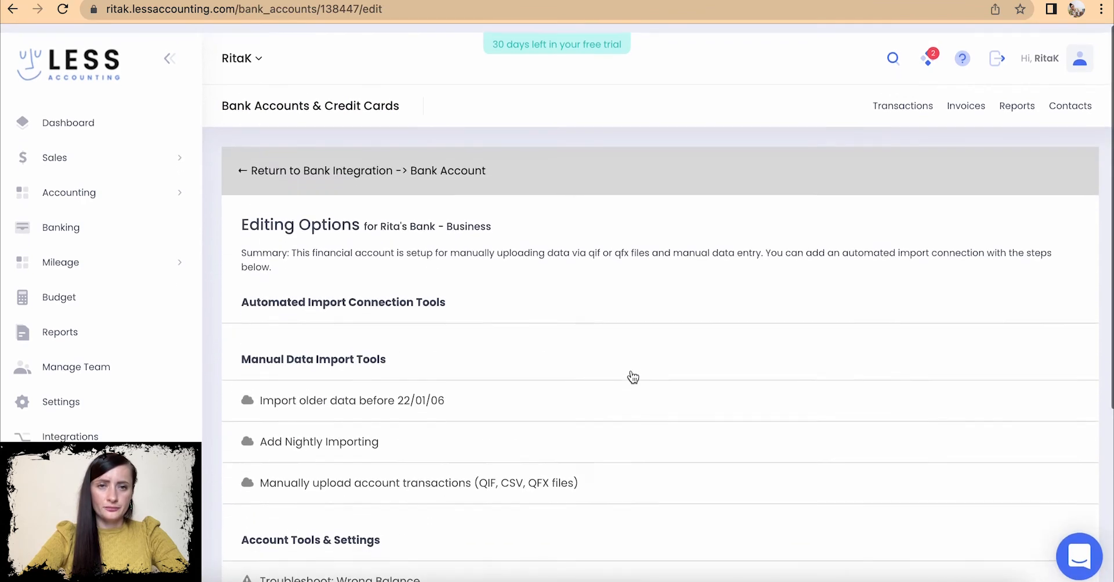
pyautogui.click(268, 162)
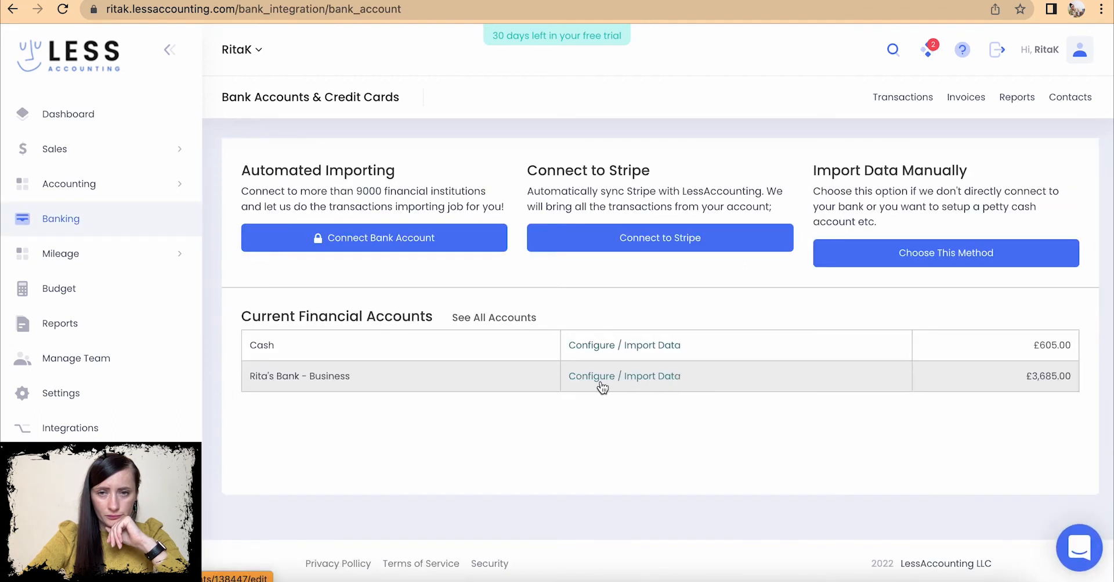
pyautogui.click(48, 187)
pyautogui.click(66, 220)
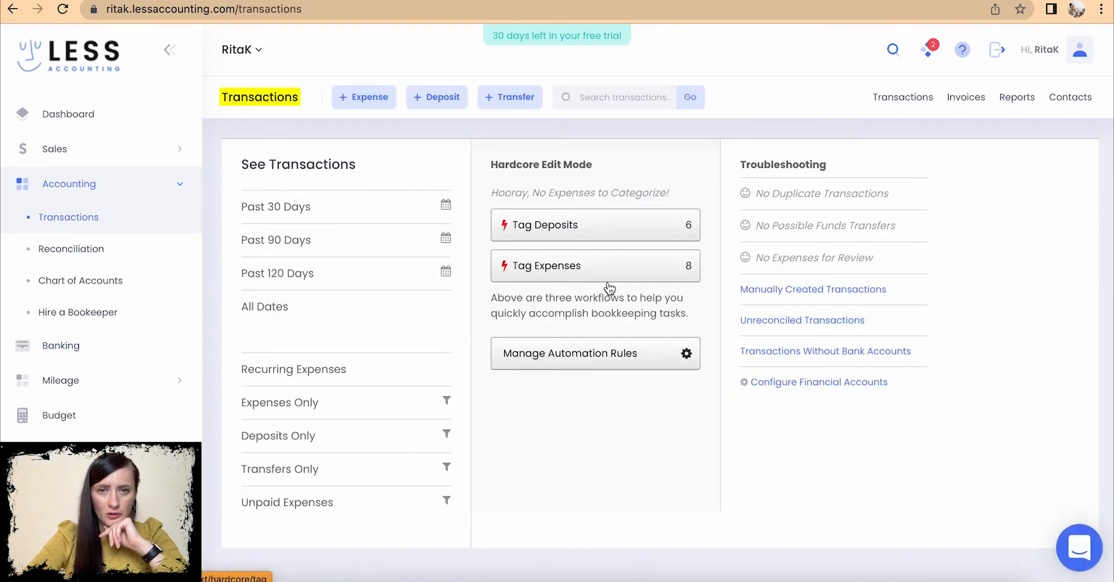
# - Start tagging imported deposits, skipping the town festival cash sales and jumper deposits
pyautogui.click(588, 228)
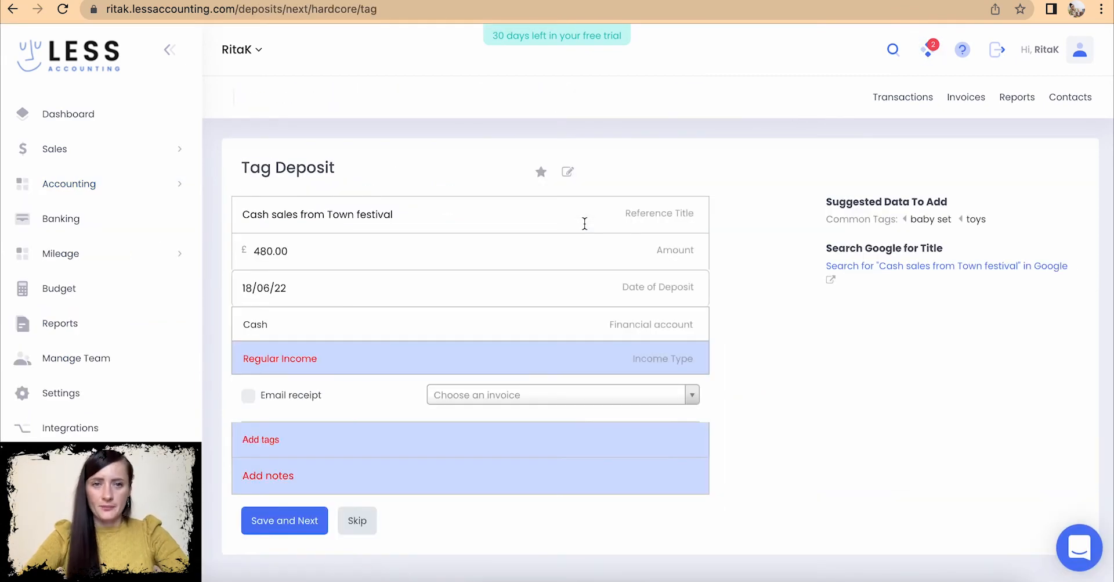
pyautogui.scroll(-2, 613, 282)
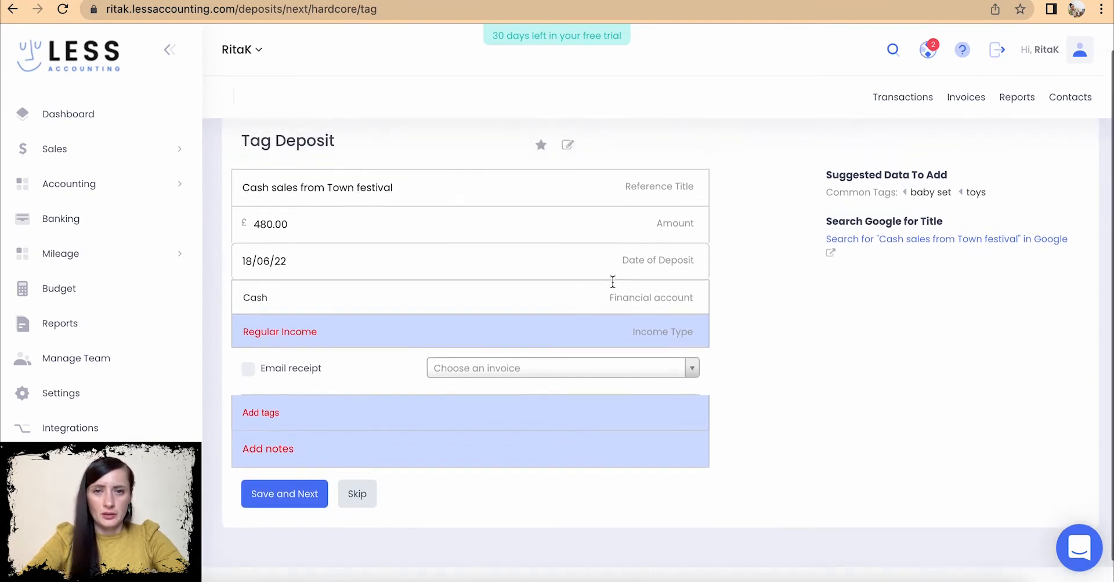
pyautogui.scroll(2, 613, 283)
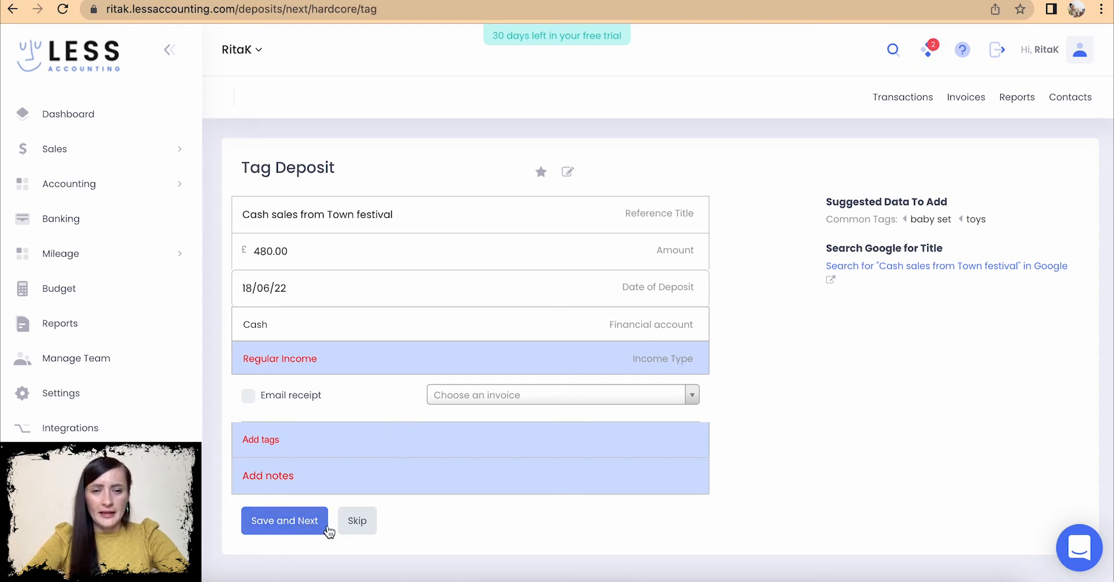
pyautogui.click(357, 522)
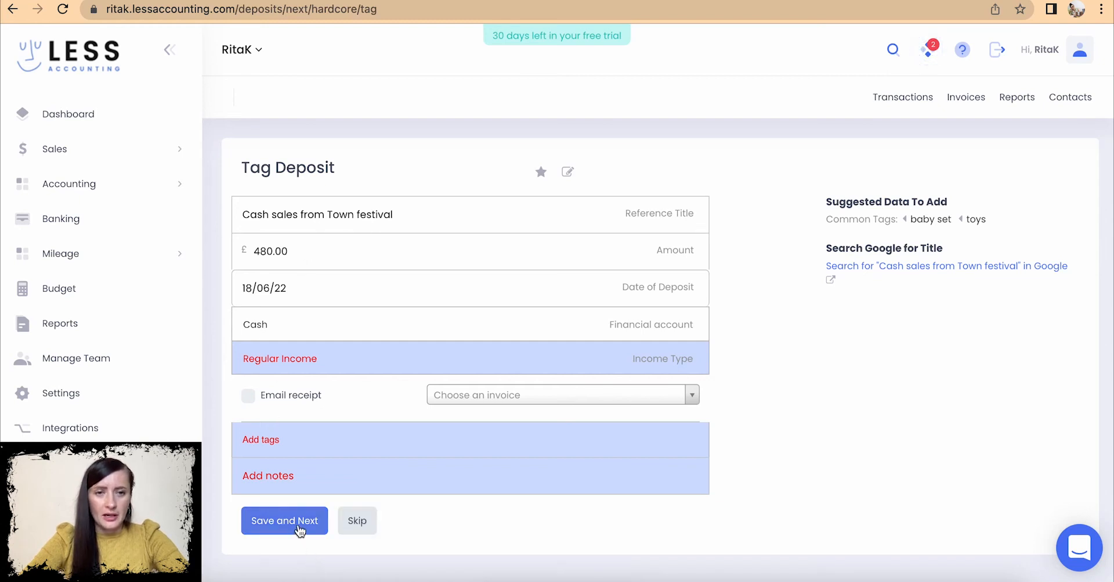
pyautogui.click(363, 525)
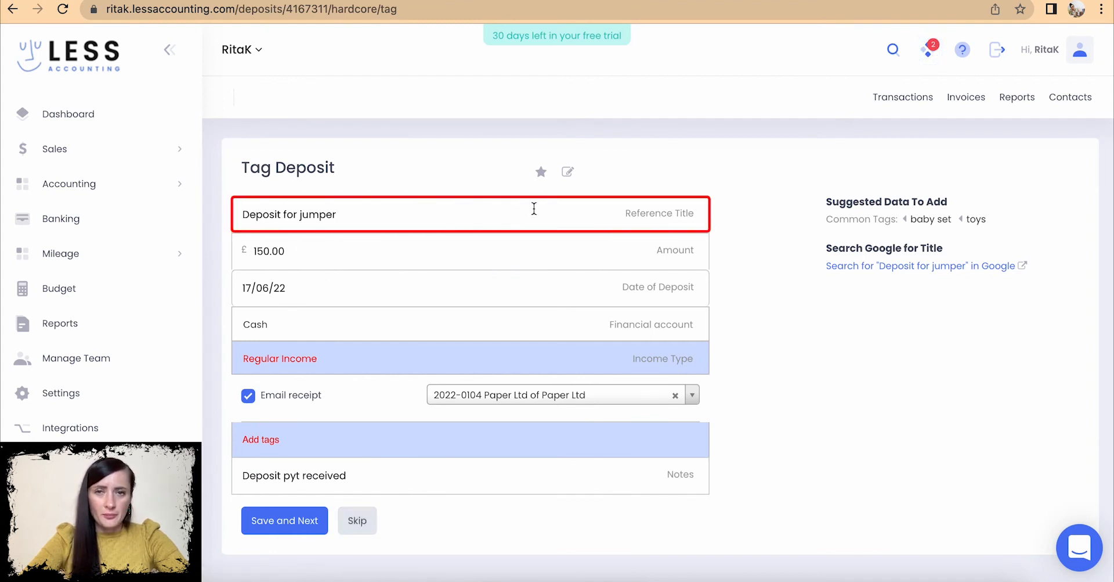
pyautogui.click(363, 530)
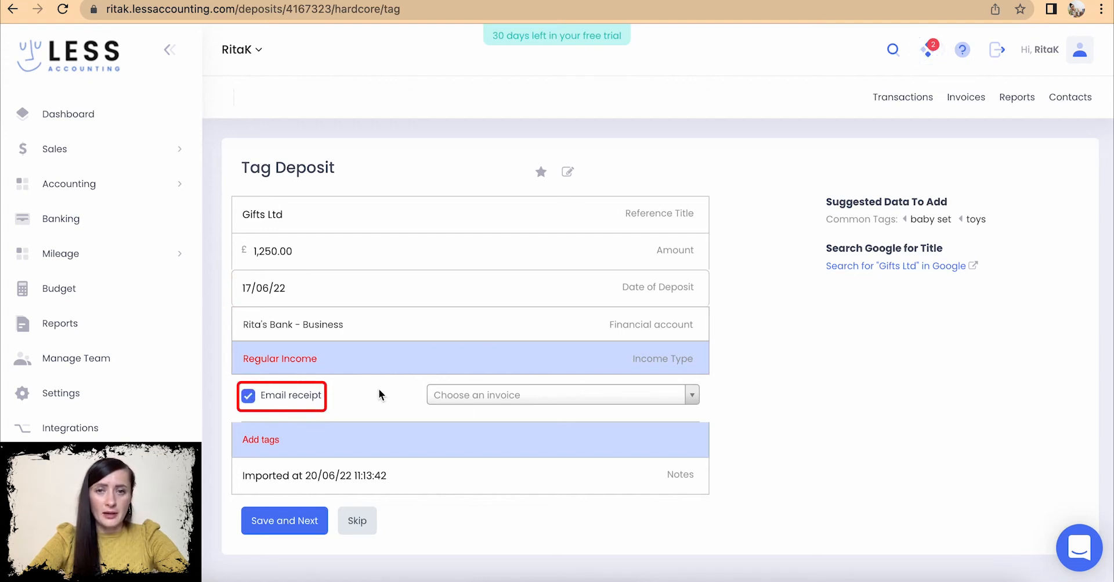
# - Apply the Gifts Ltd deposit to invoice 2022-0105 and save it
pyautogui.click(694, 392)
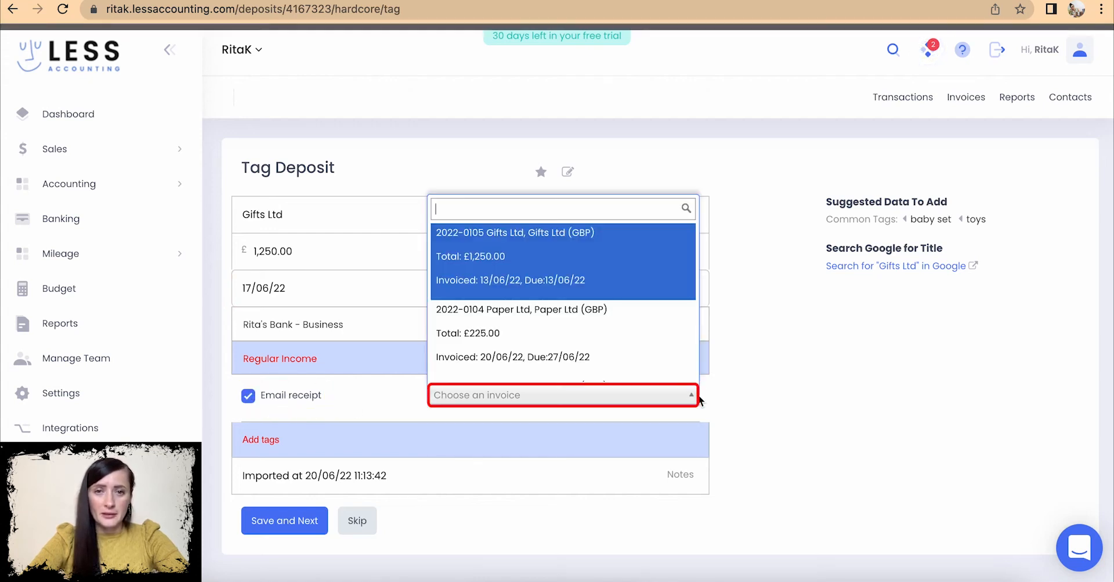
pyautogui.scroll(-2, 635, 322)
pyautogui.scroll(-1, 635, 322)
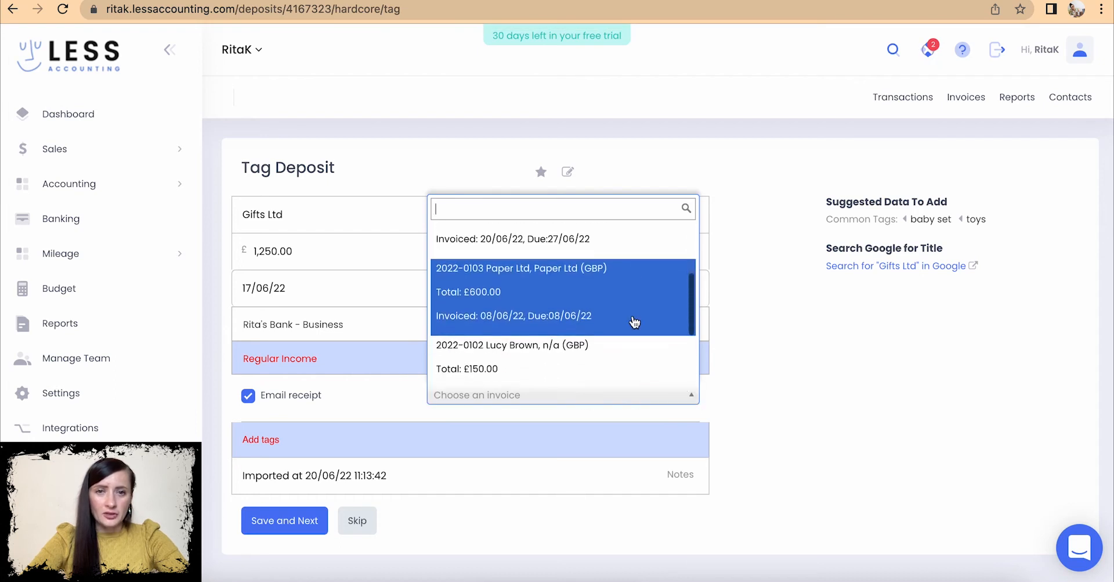
pyautogui.scroll(-2, 635, 322)
pyautogui.scroll(4, 635, 322)
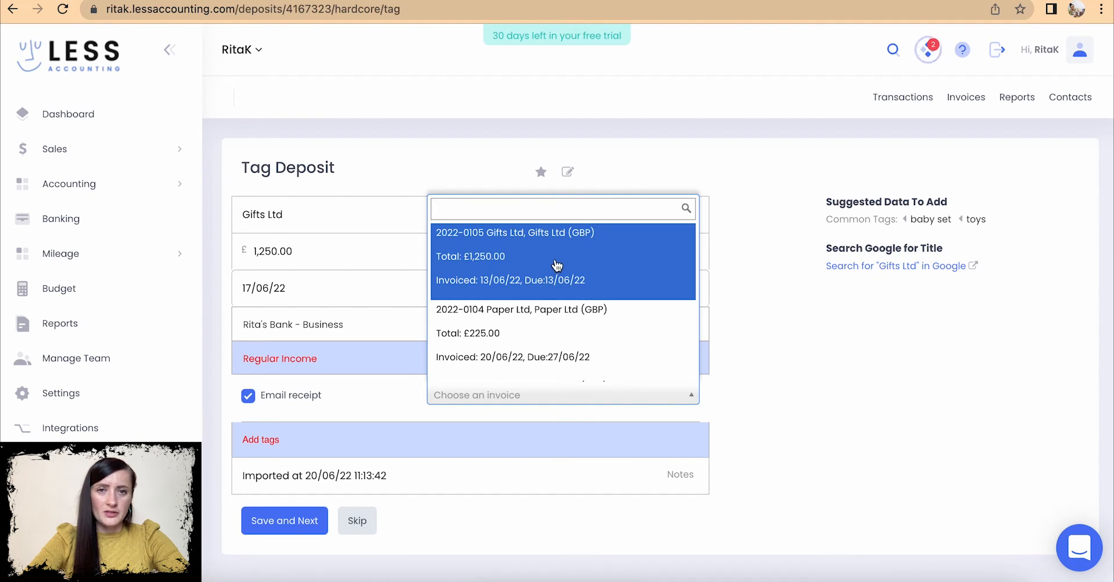
pyautogui.click(554, 264)
pyautogui.scroll(-1, 527, 412)
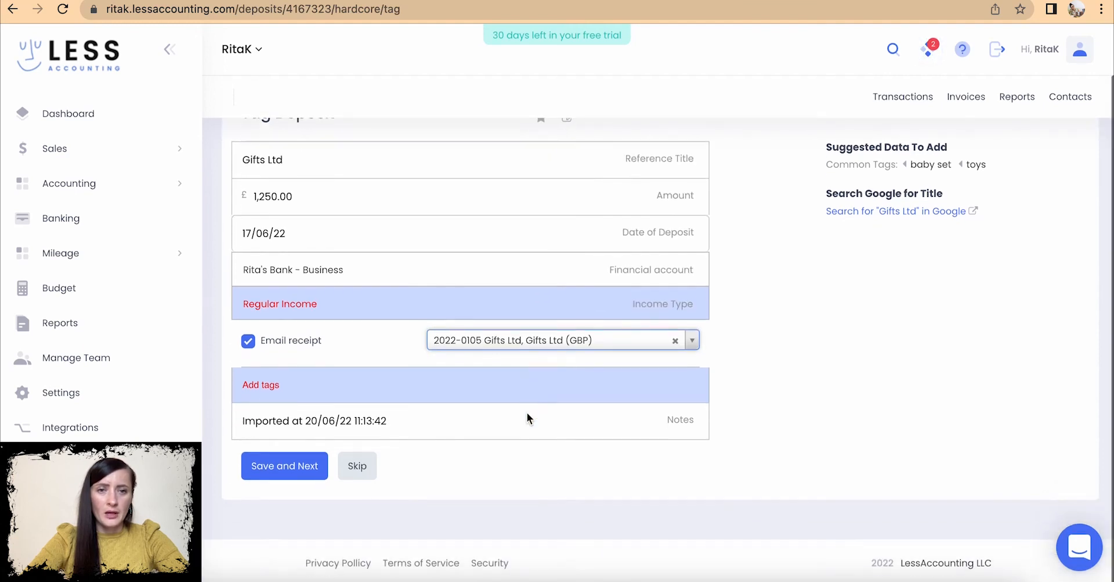
pyautogui.scroll(1, 338, 452)
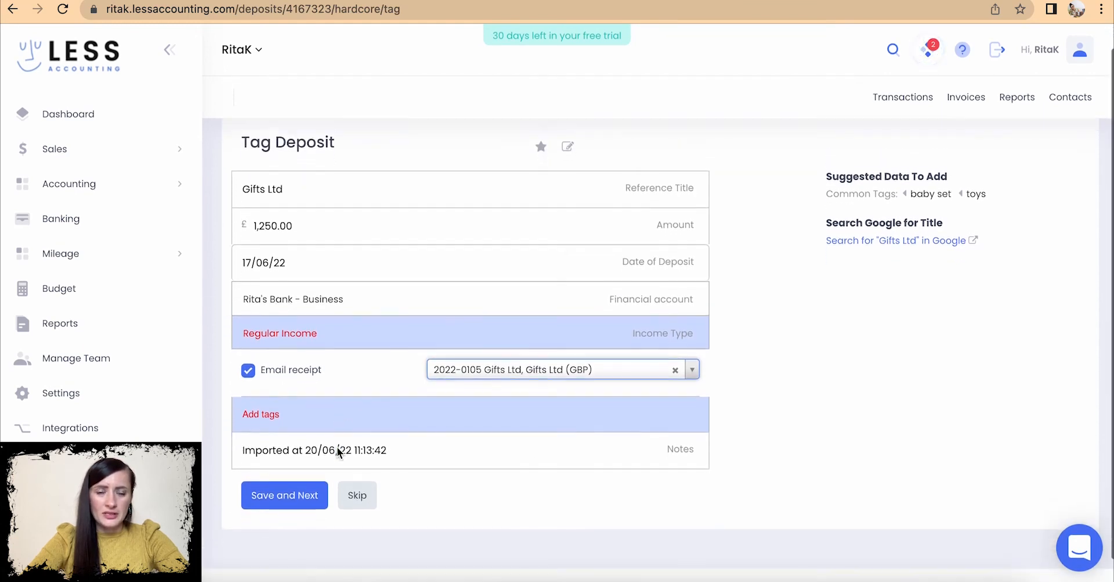
pyautogui.scroll(-1, 339, 451)
pyautogui.click(296, 484)
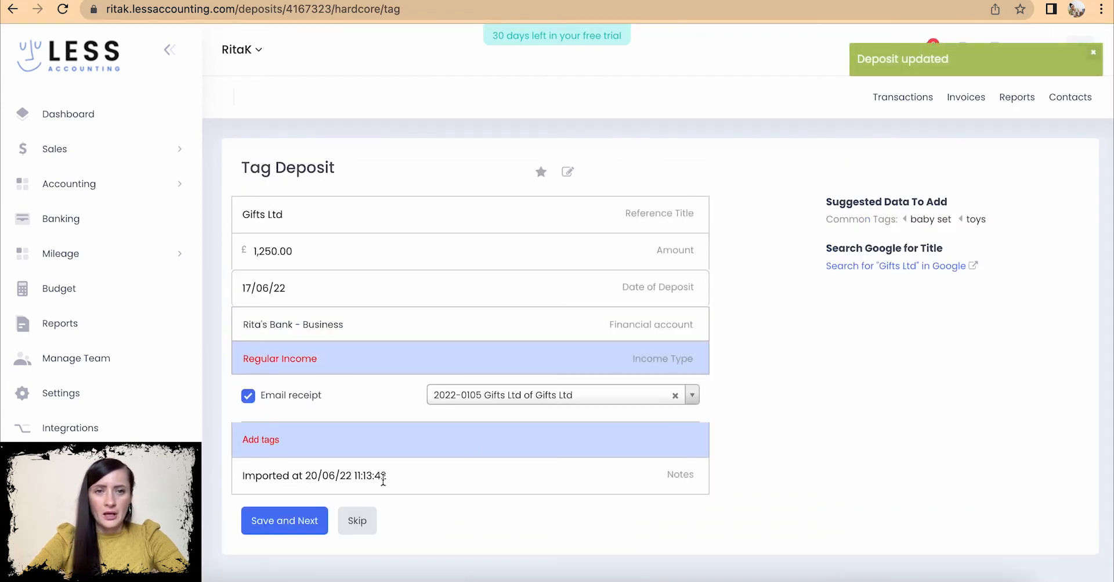
# - Match the £150.00 deposit to invoice 2022-0102, emailing a receipt, and save it
pyautogui.click(369, 525)
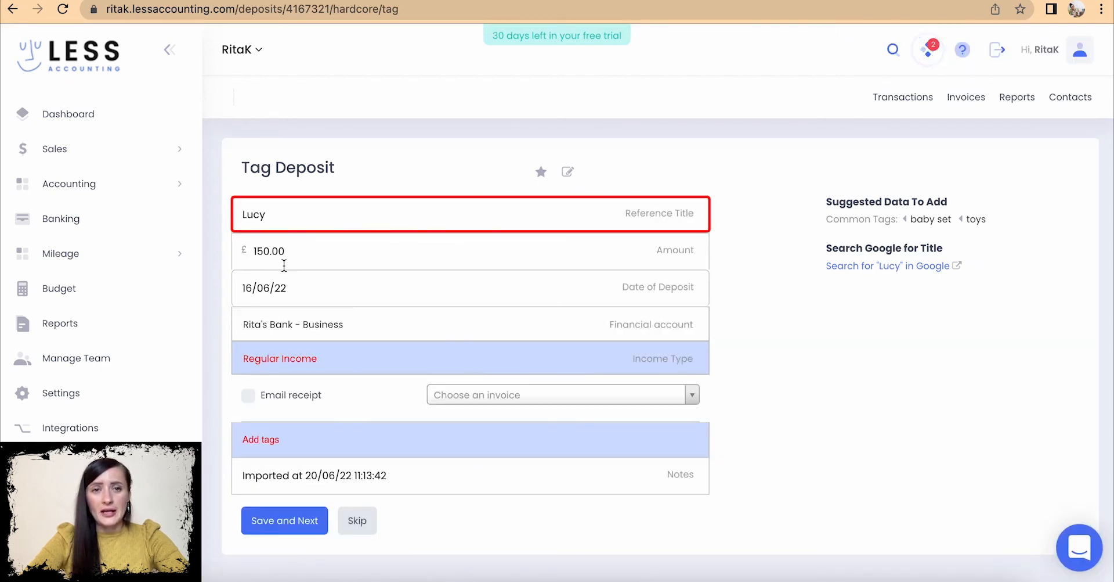
pyautogui.click(316, 400)
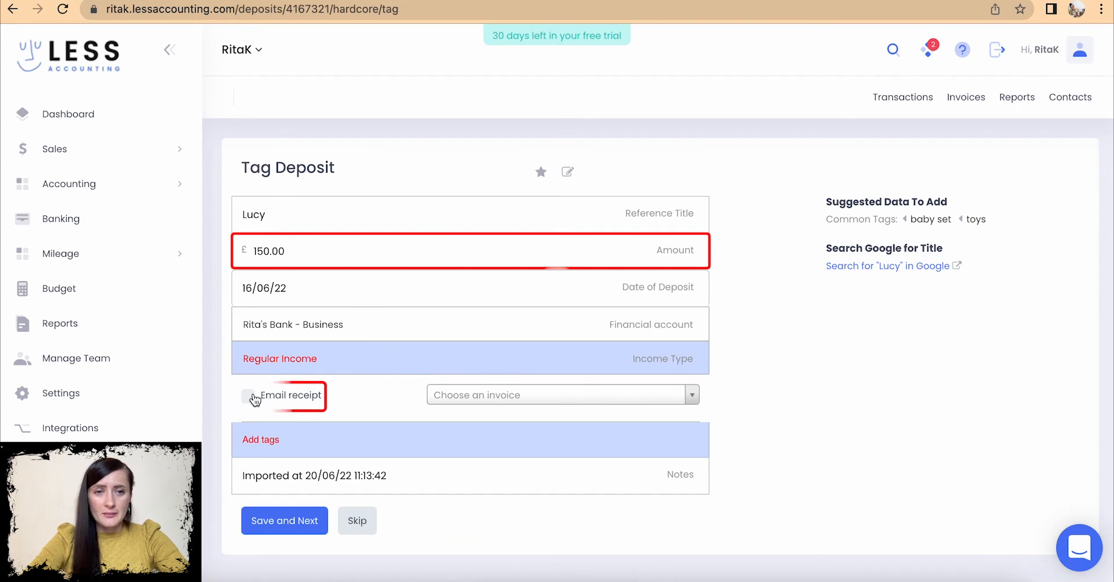
pyautogui.click(528, 397)
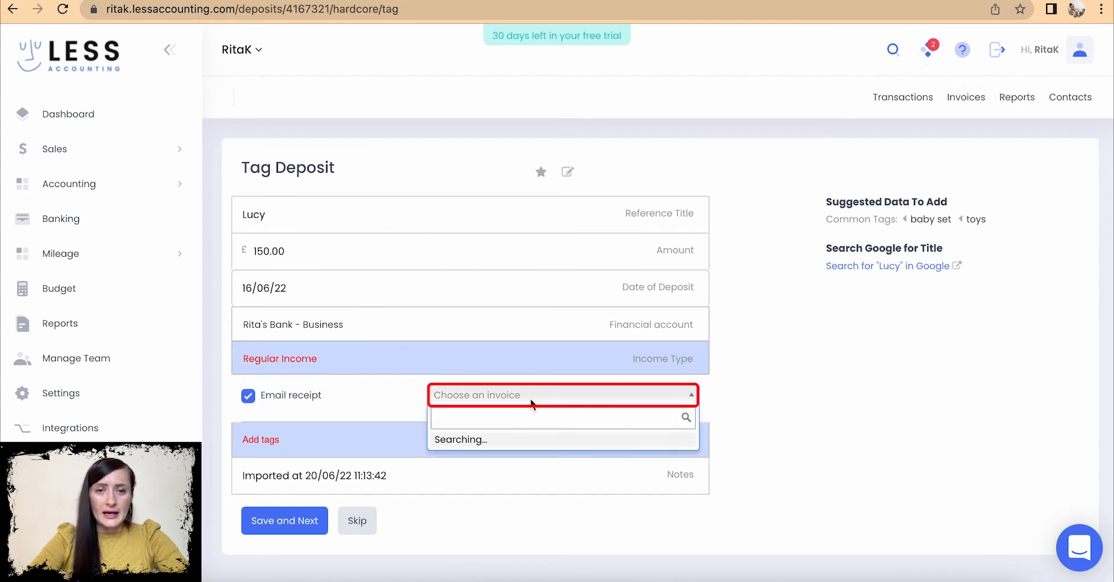
pyautogui.scroll(-1, 580, 360)
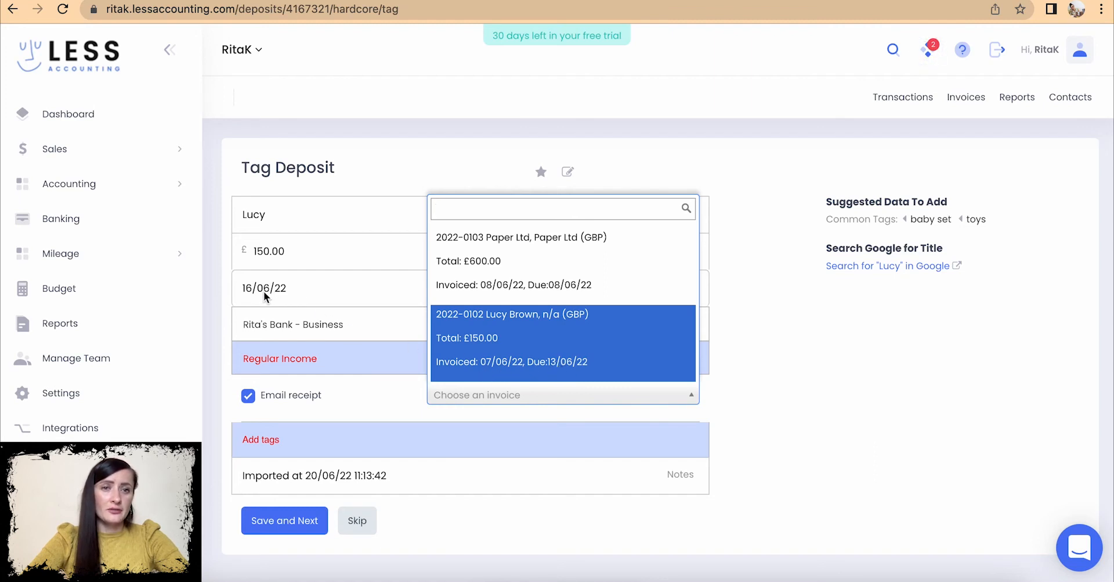
pyautogui.click(498, 363)
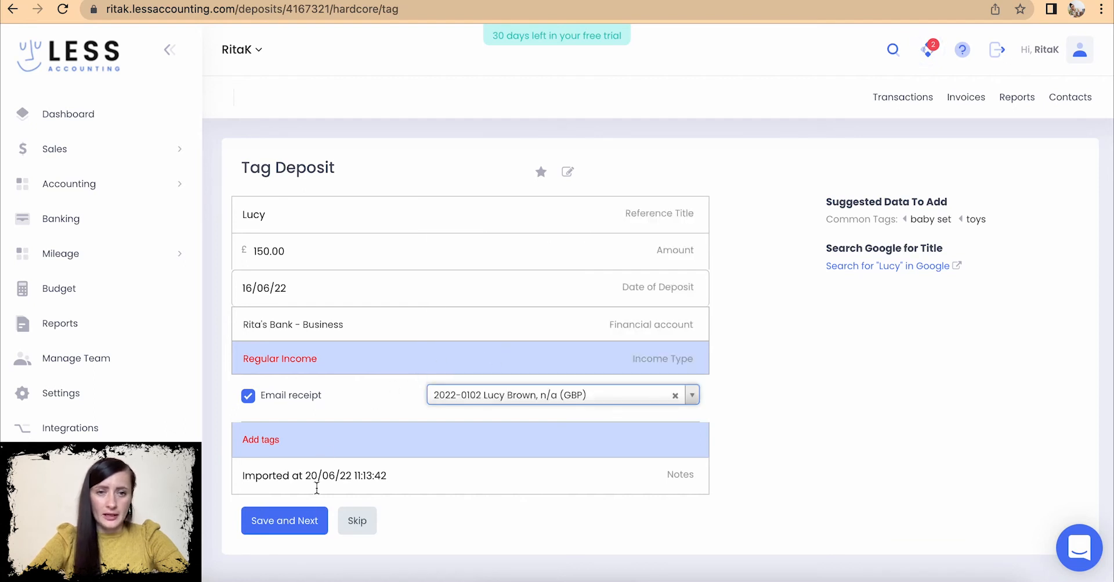
pyautogui.click(288, 526)
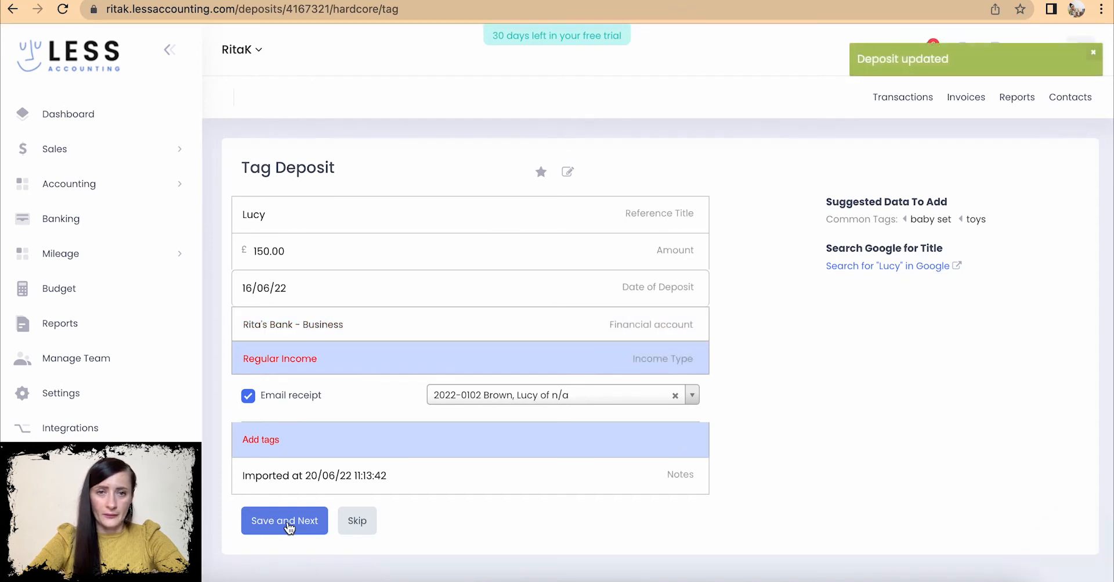
pyautogui.click(363, 523)
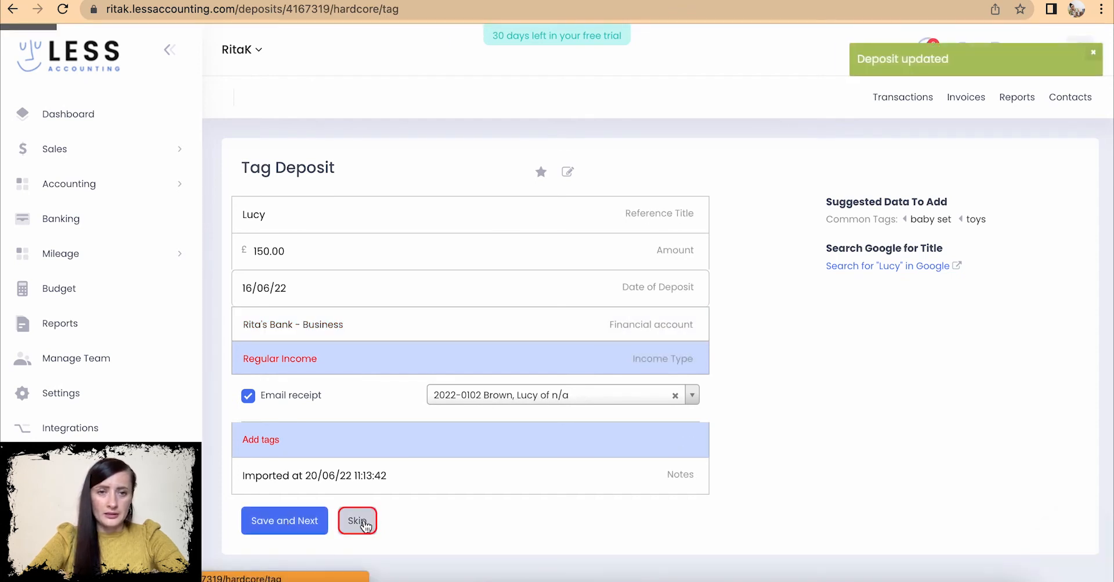
# - Match the £180.00 deposit to its £180.00 invoice and save it
pyautogui.click(242, 210)
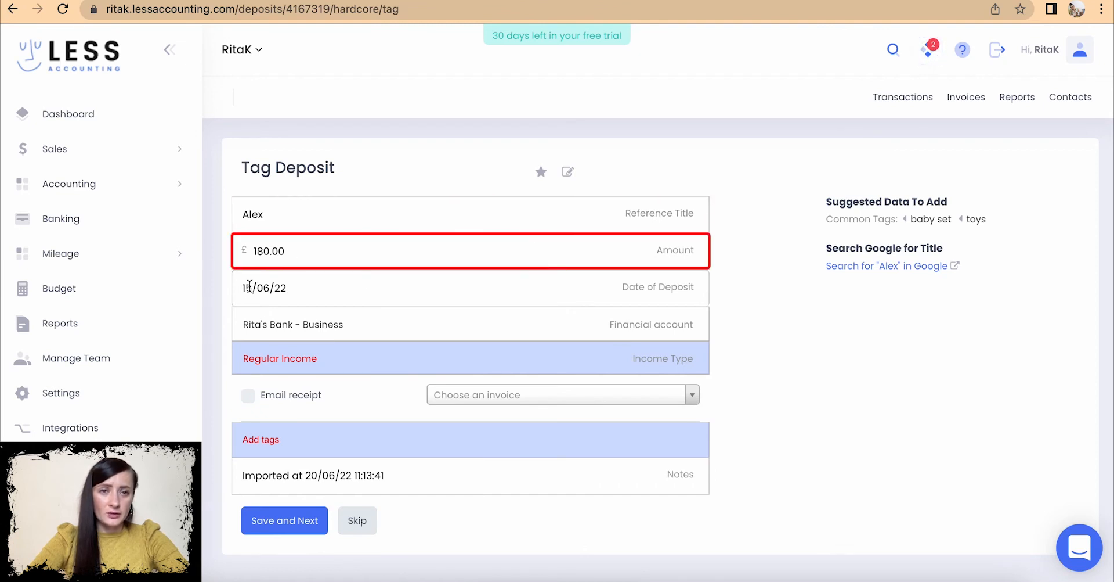
pyautogui.click(491, 397)
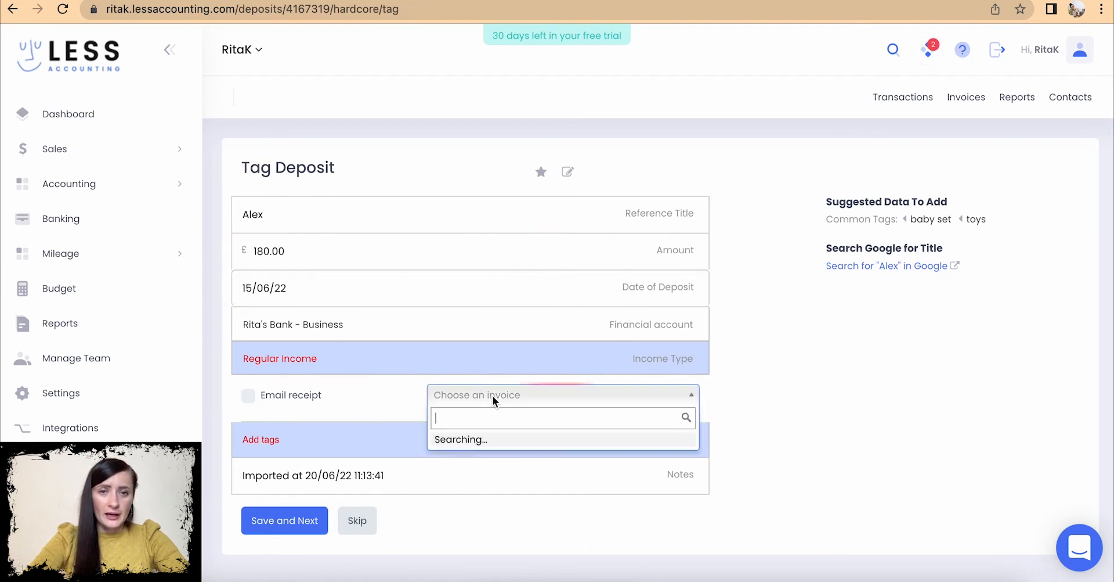
pyautogui.scroll(-1, 538, 348)
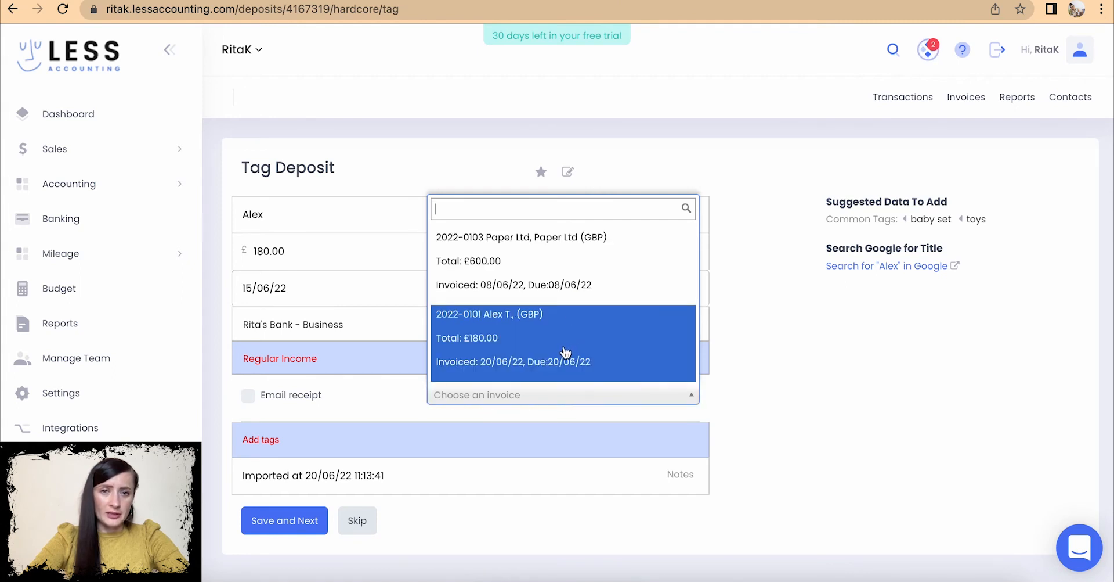
pyautogui.click(487, 362)
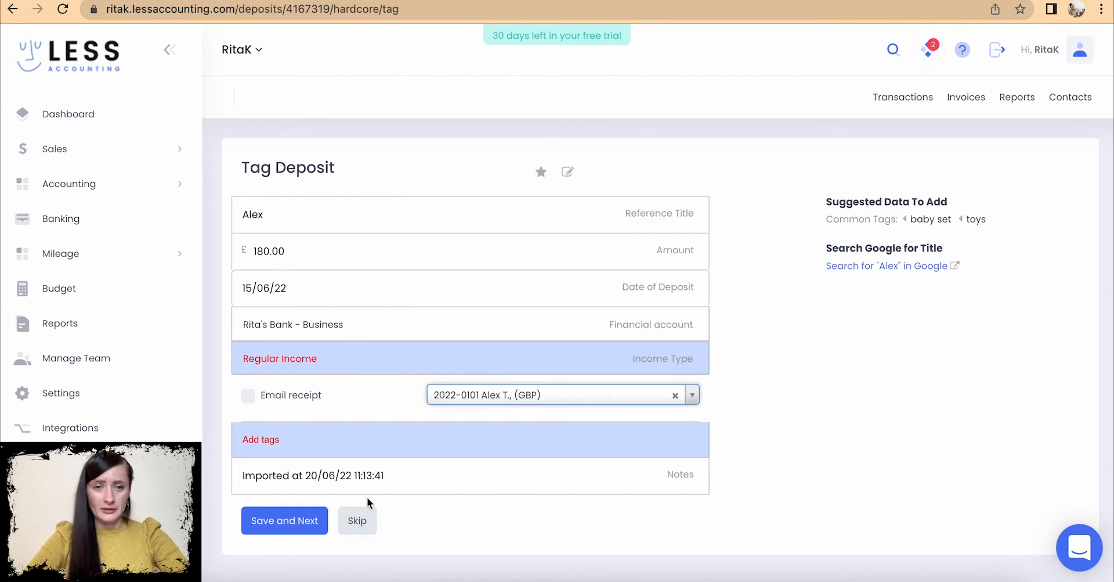
pyautogui.click(279, 534)
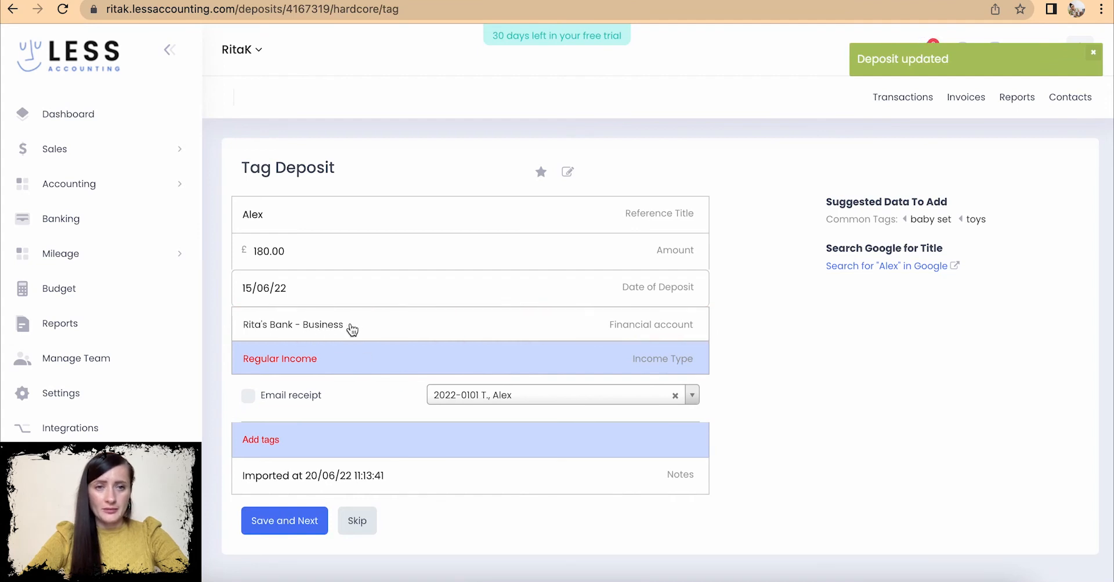
pyautogui.click(357, 520)
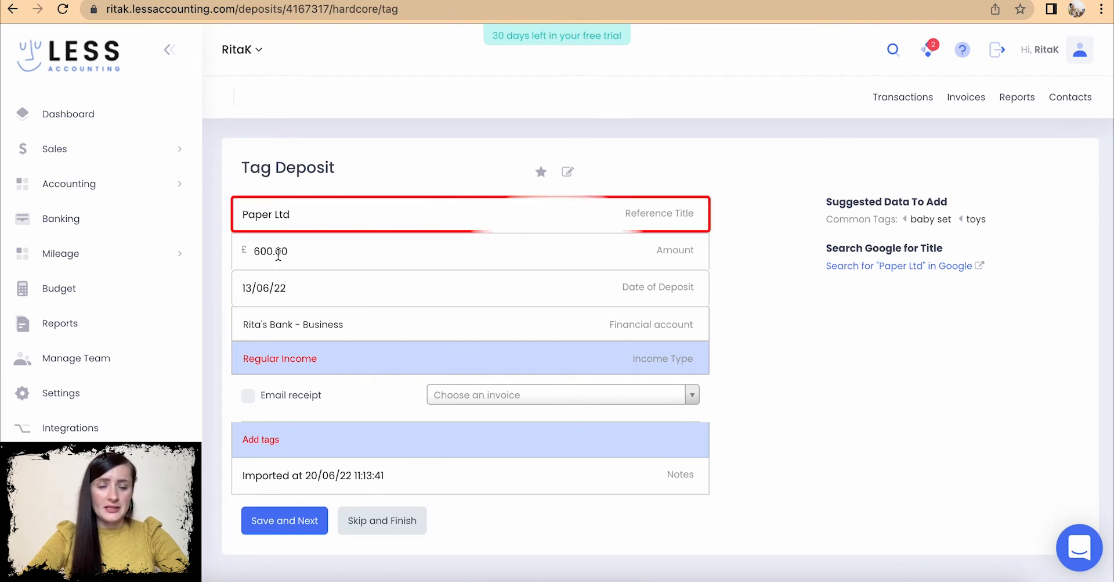
# - Link the £600.00 Paper Ltd deposit to invoice 2022-0103, save, and finish tagging
pyautogui.click(473, 401)
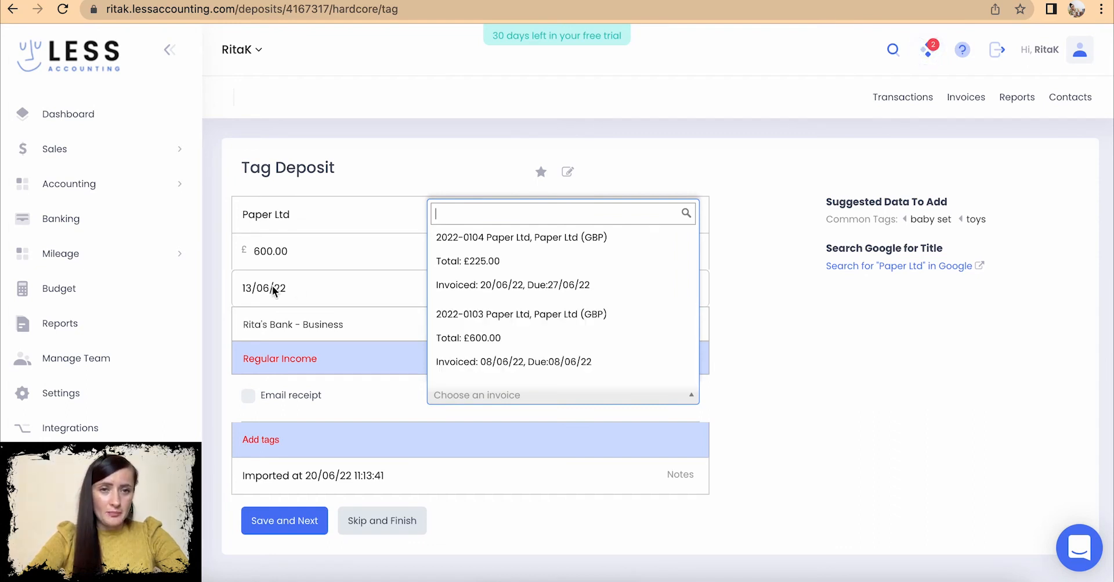
pyautogui.click(503, 361)
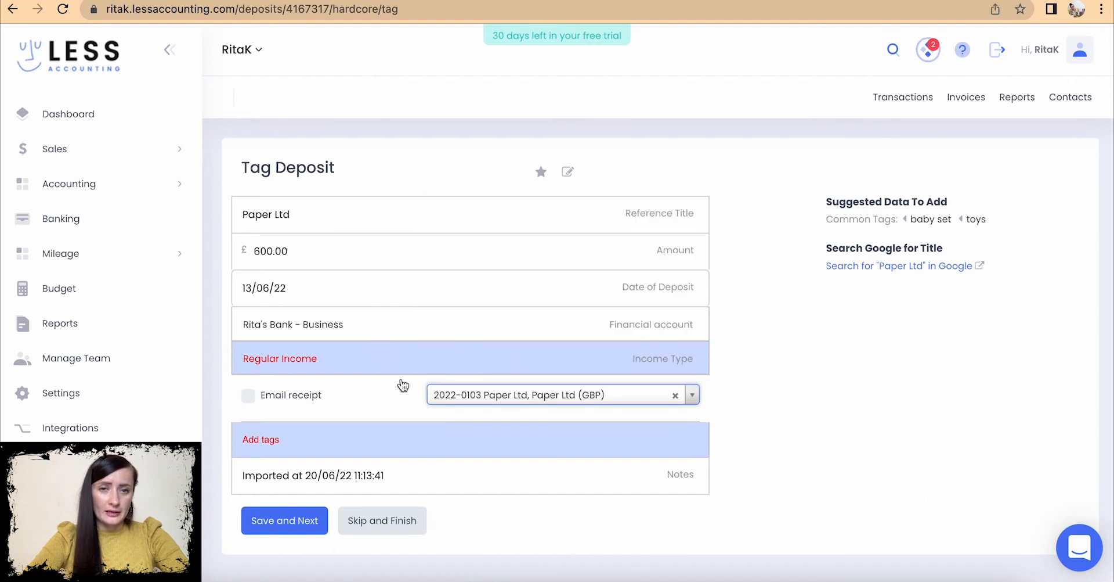
pyautogui.click(284, 520)
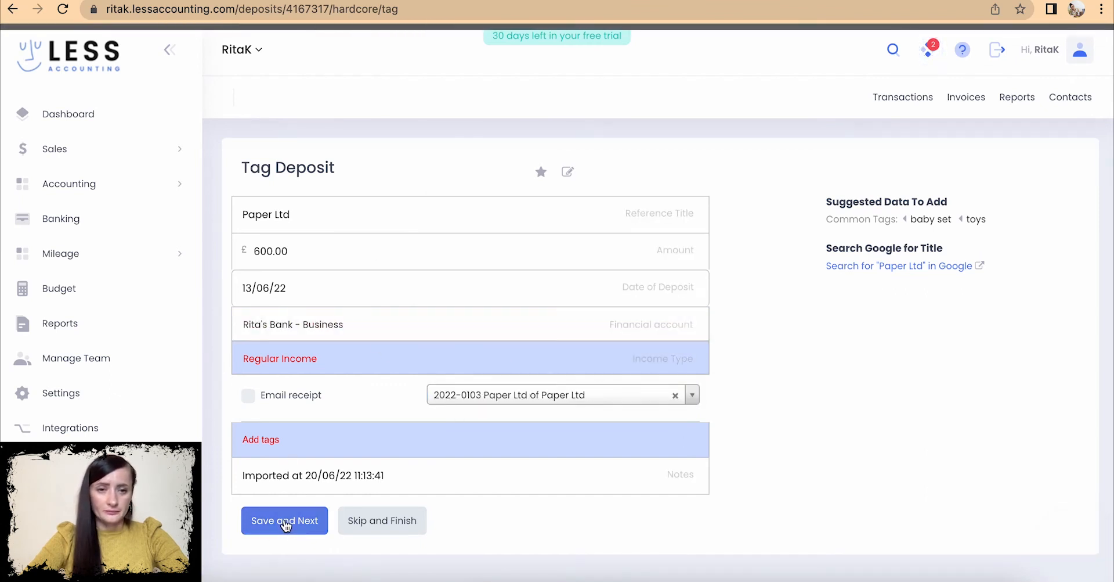
pyautogui.click(394, 531)
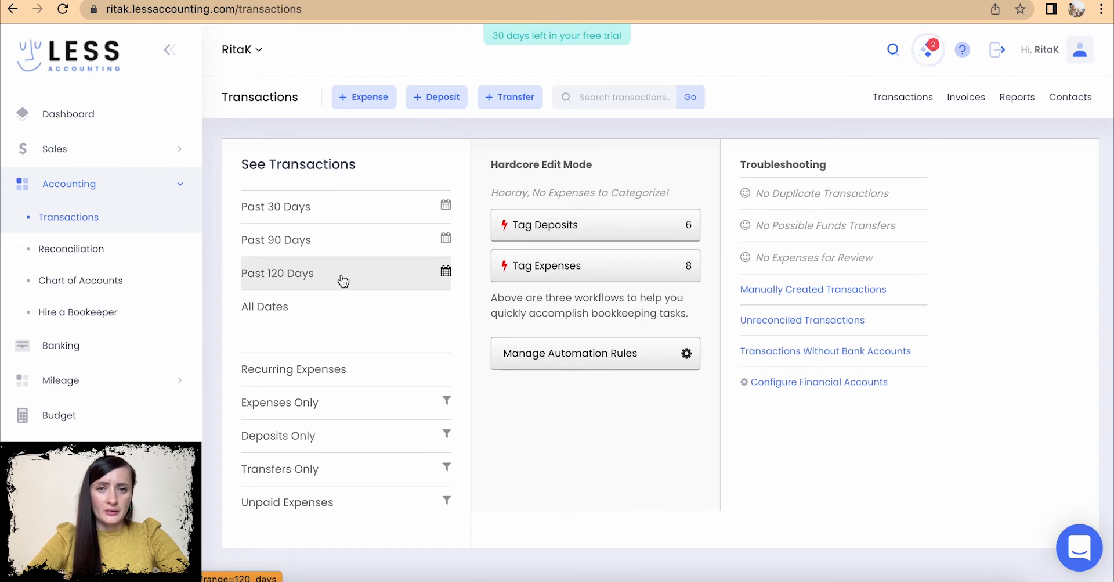
# - Begin tagging expenses and skip the Hotel bill to reach the £65.00 Local Shop Ltd expense
pyautogui.click(539, 268)
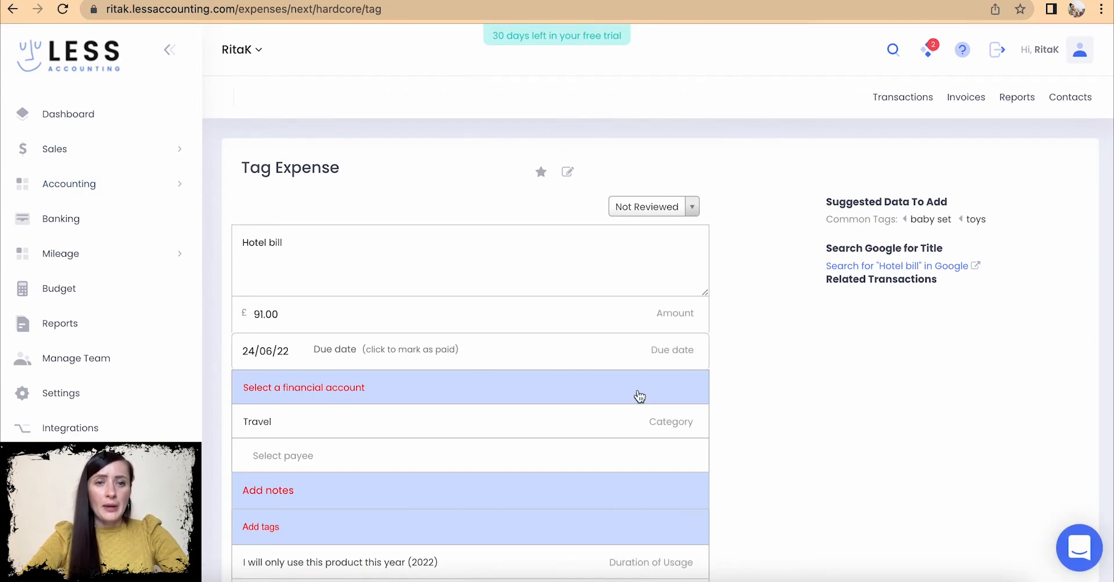
pyautogui.scroll(-3, 639, 396)
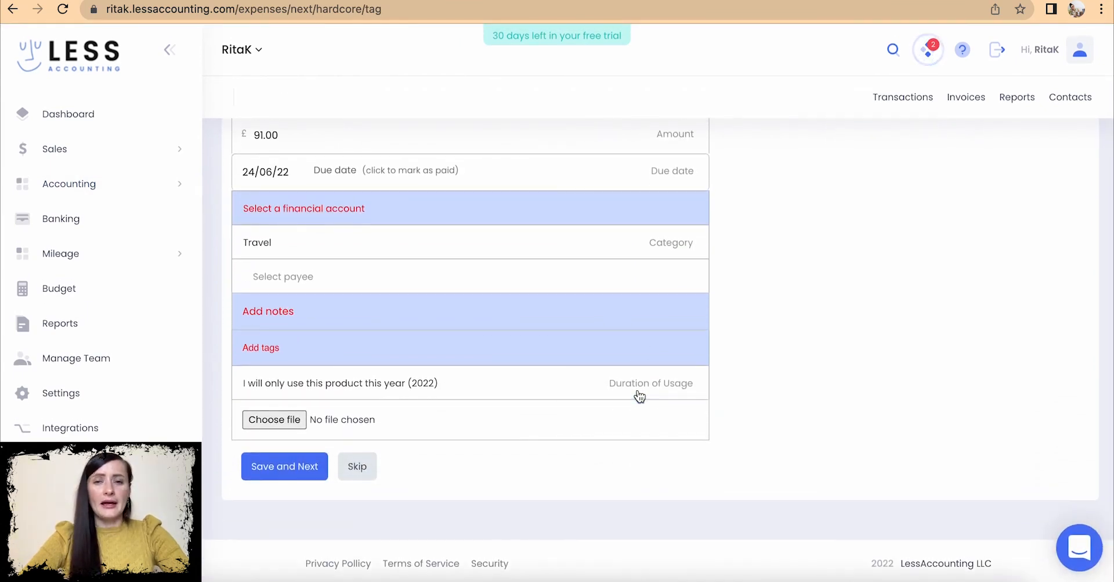
pyautogui.scroll(1, 631, 374)
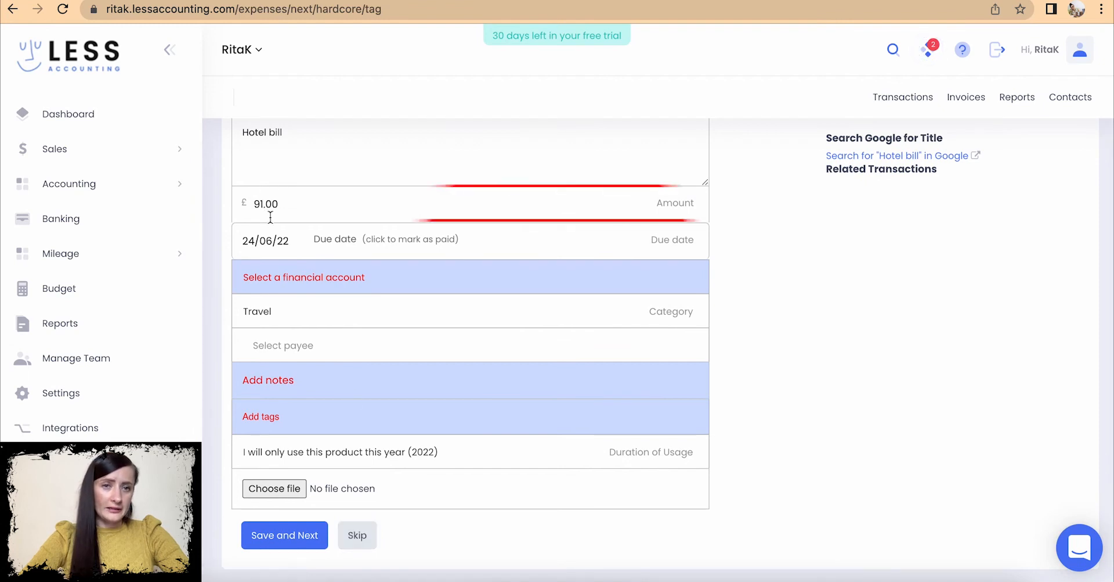
pyautogui.click(355, 533)
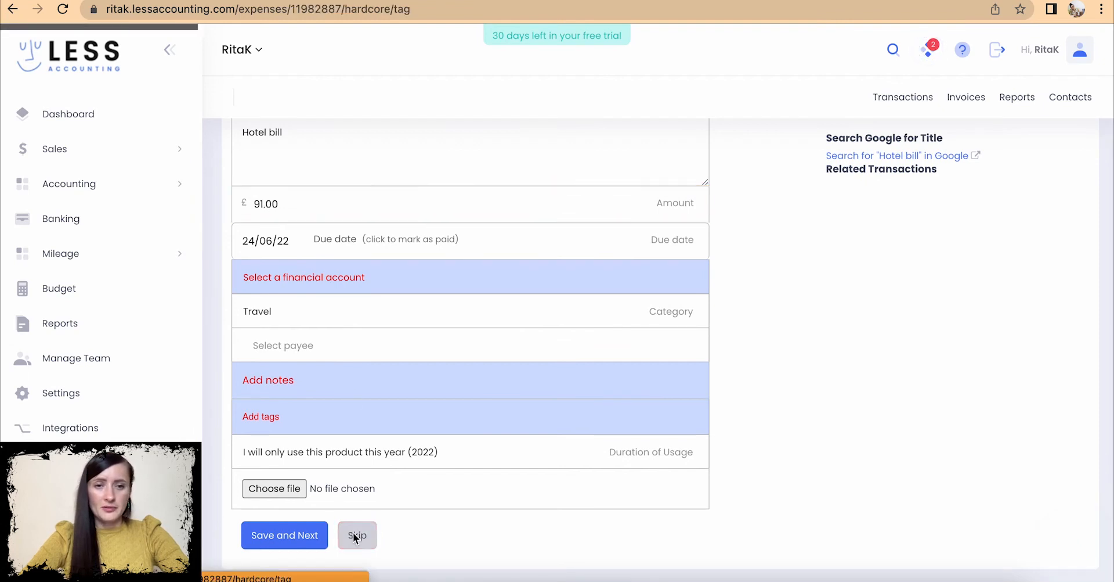
pyautogui.scroll(-3, 446, 452)
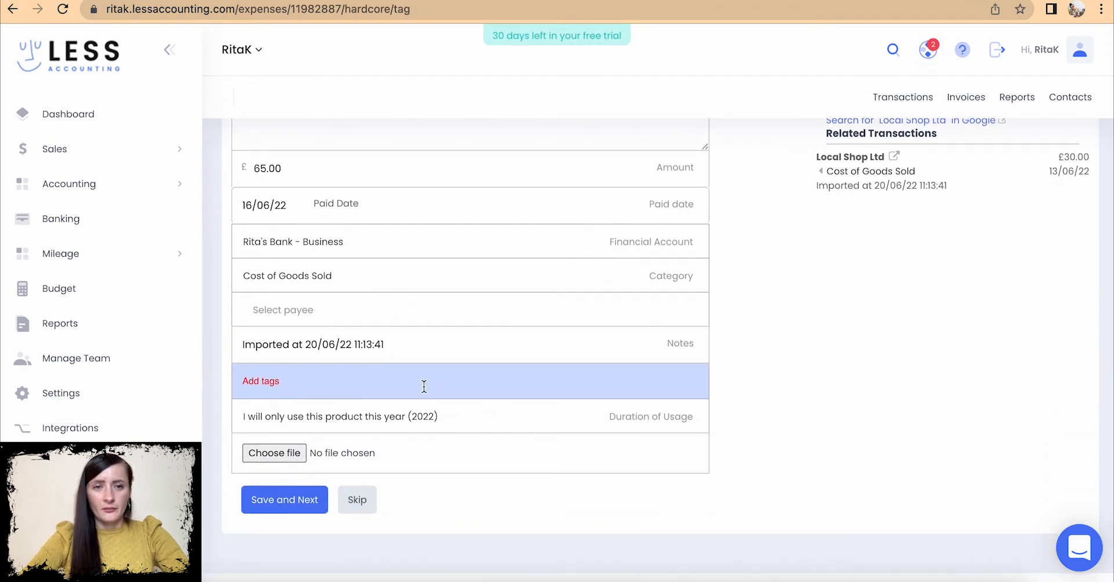
pyautogui.scroll(2, 413, 348)
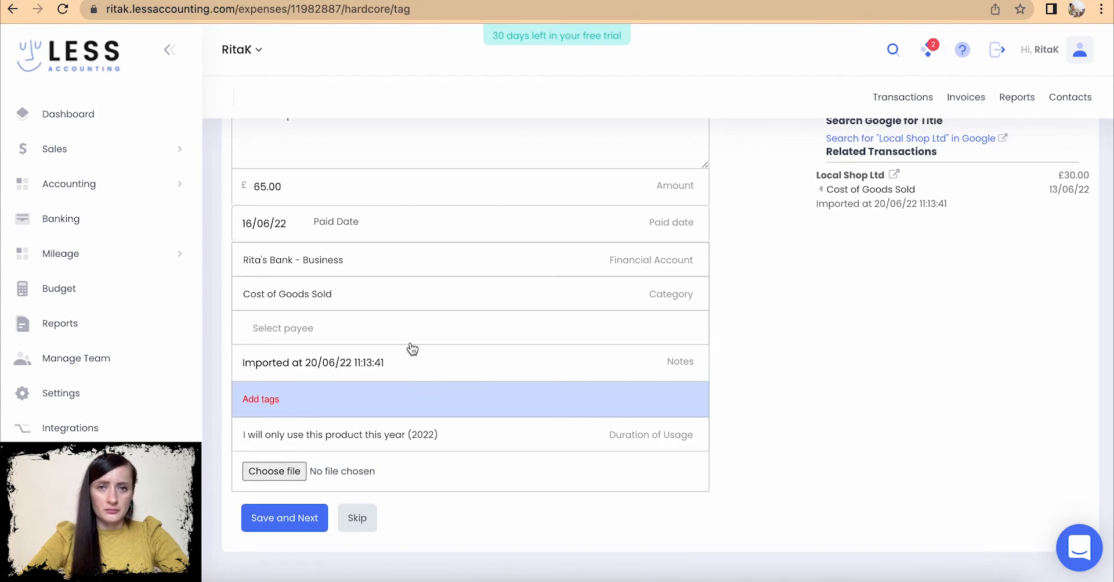
pyautogui.scroll(1, 412, 348)
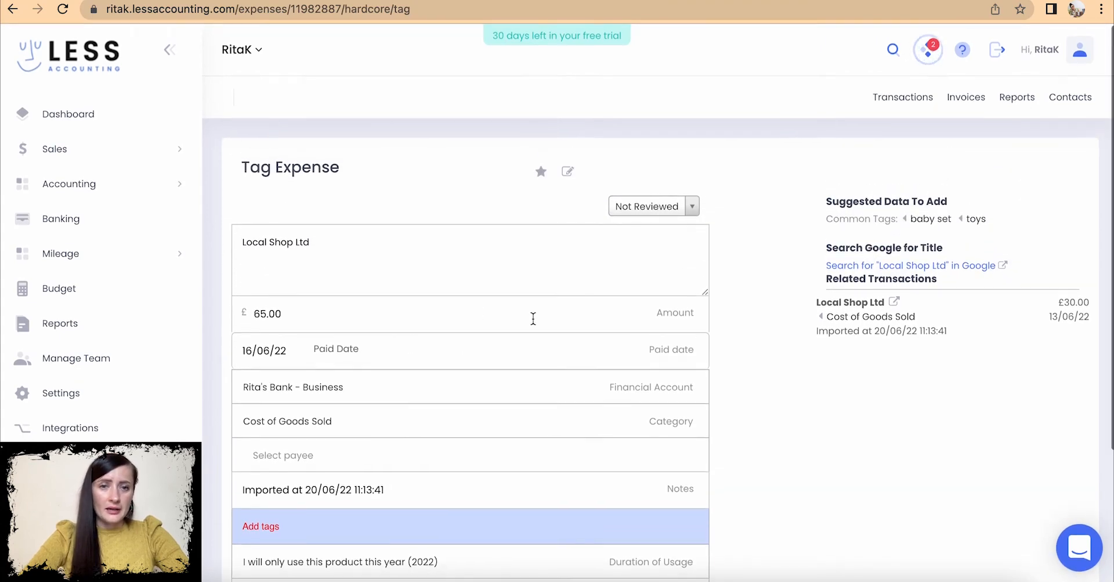
pyautogui.scroll(-4, 533, 318)
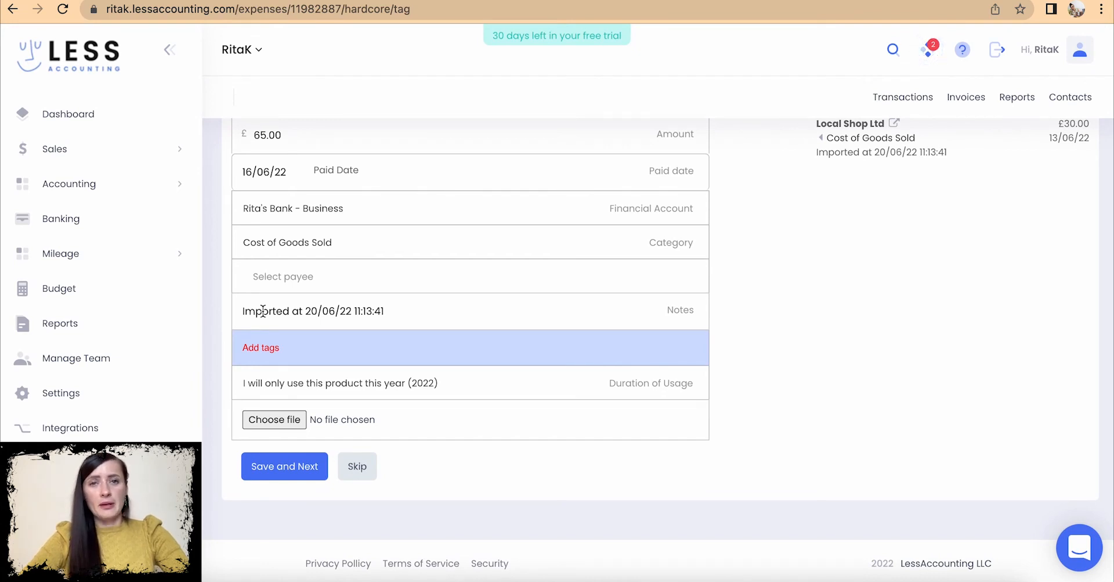
pyautogui.scroll(3, 262, 311)
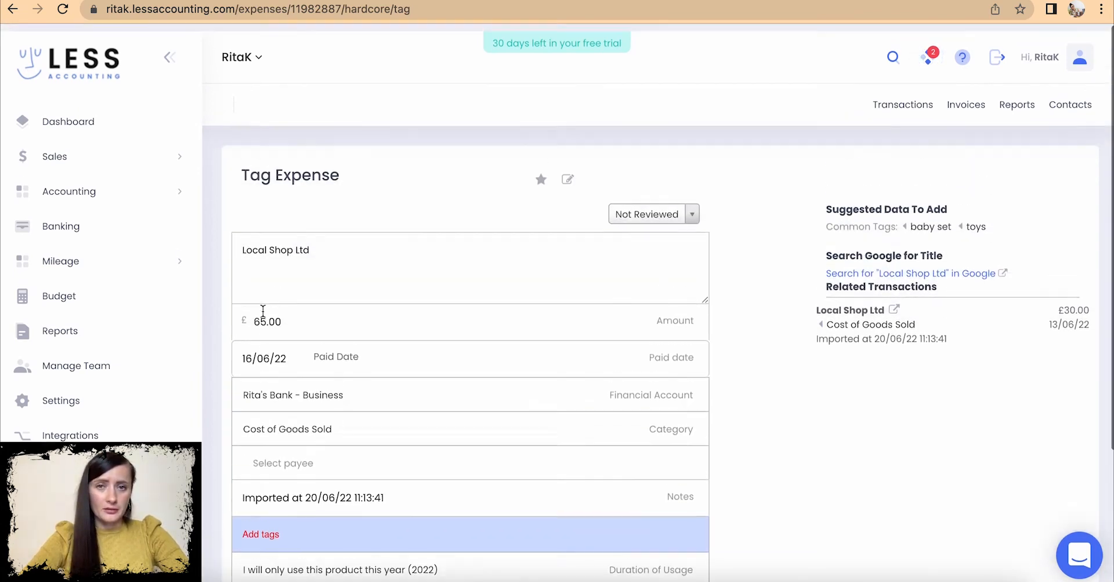
# - Return to the Transactions overview and restart tagging expenses at the Hotel bill
pyautogui.click(69, 183)
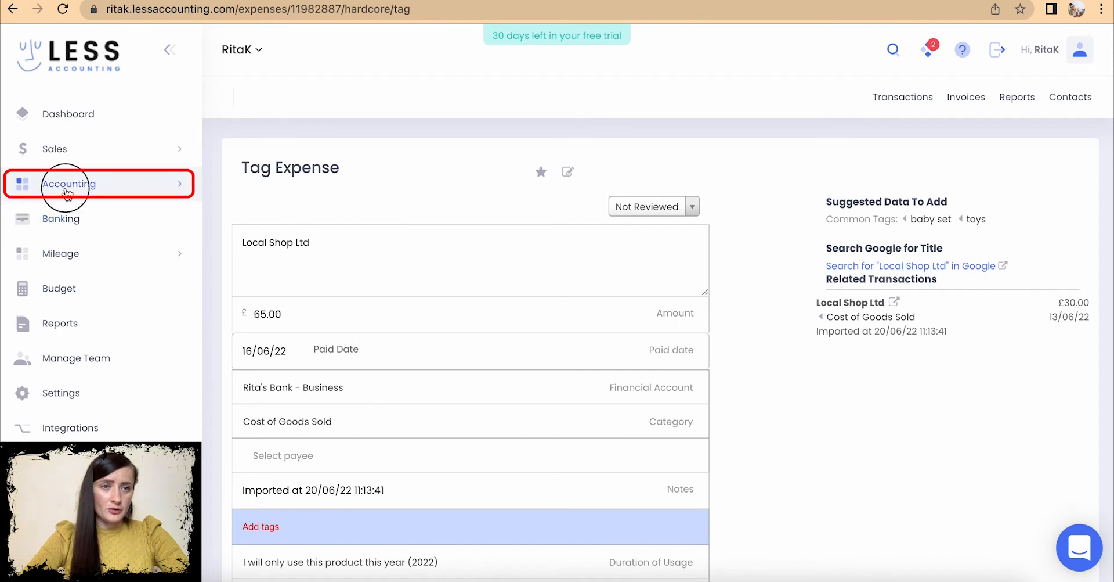
pyautogui.click(69, 217)
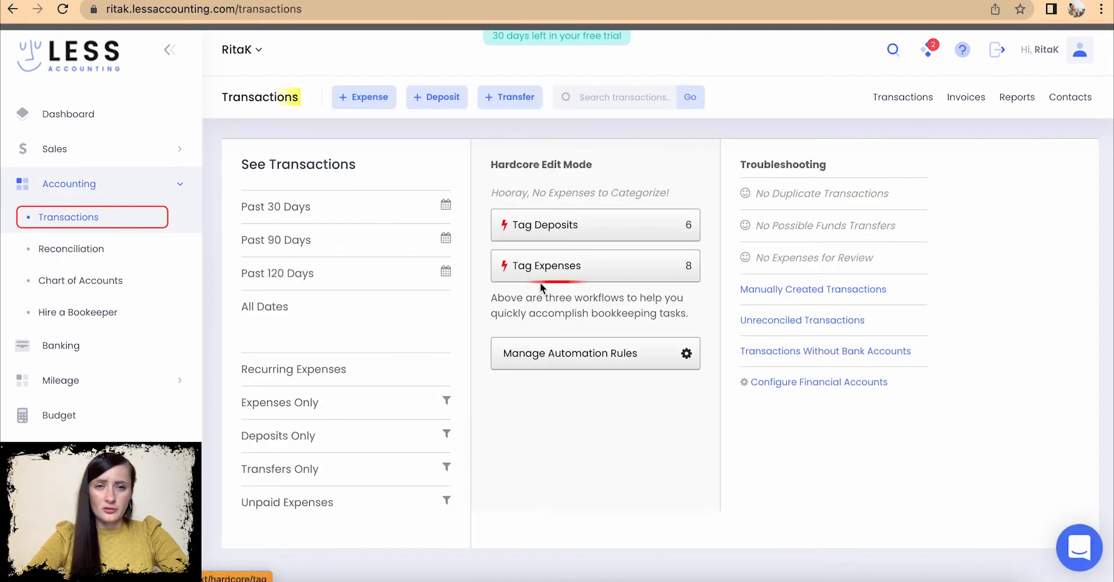
pyautogui.click(597, 267)
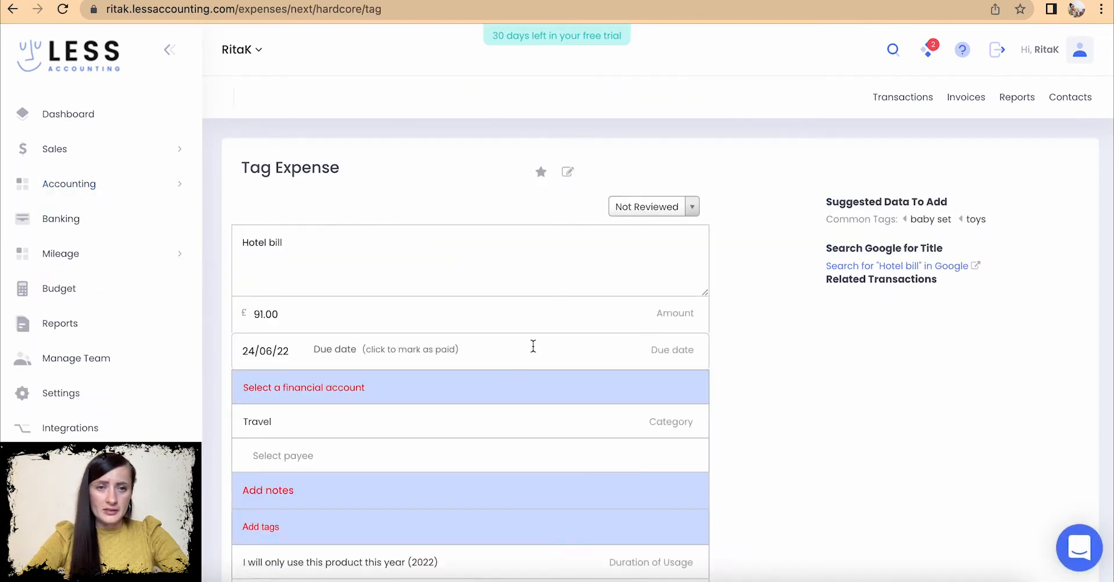
pyautogui.scroll(-2, 520, 372)
pyautogui.scroll(1, 369, 356)
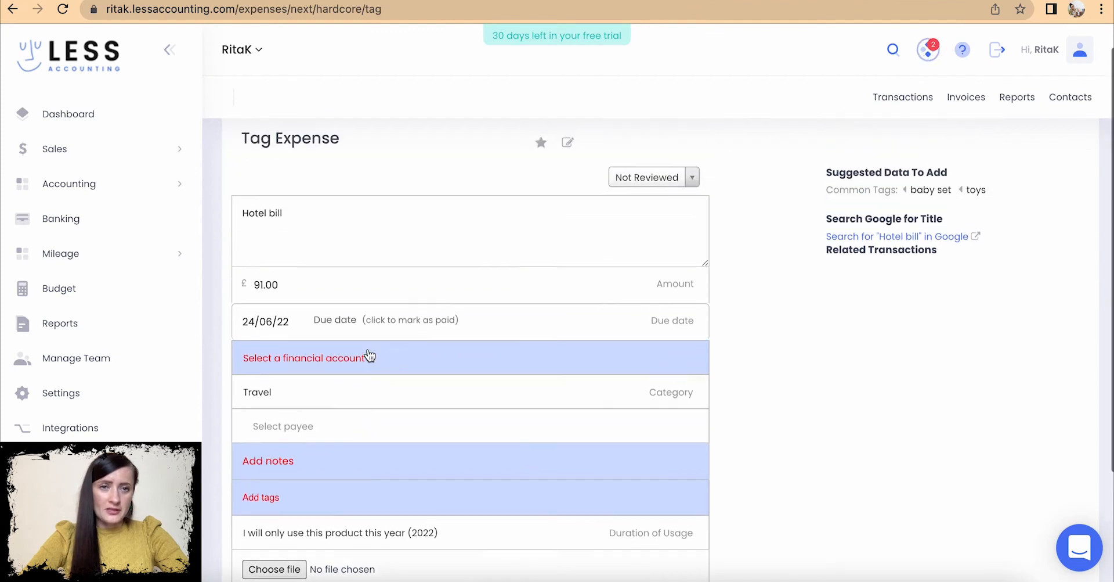
# - Mark the £91.00 Hotel bill Reviewed, paid 21/06/22 from the business bank, and save
pyautogui.click(689, 177)
pyautogui.click(672, 225)
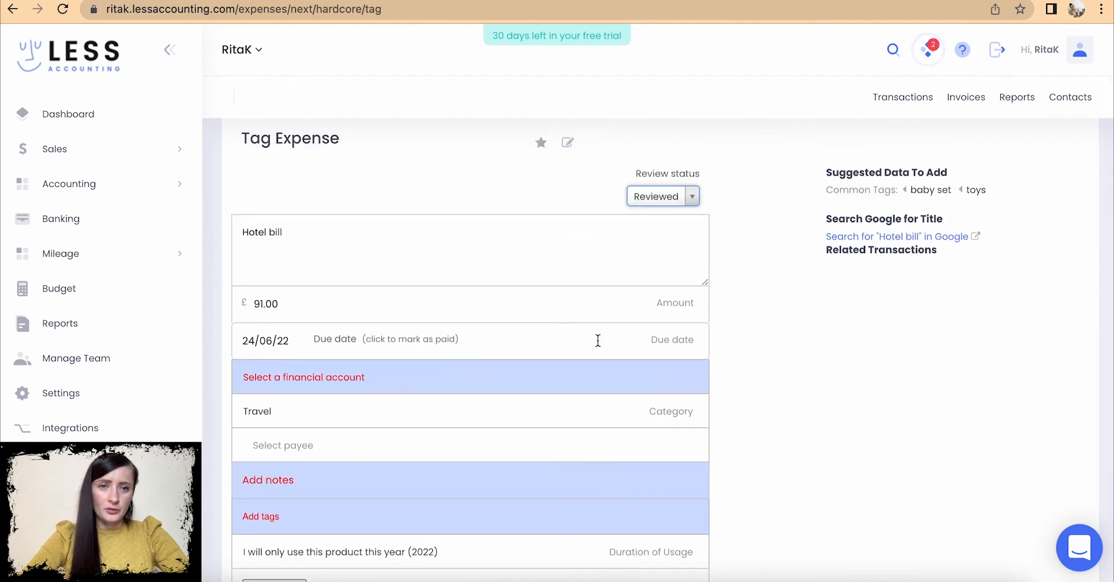
pyautogui.scroll(-3, 599, 337)
pyautogui.click(355, 224)
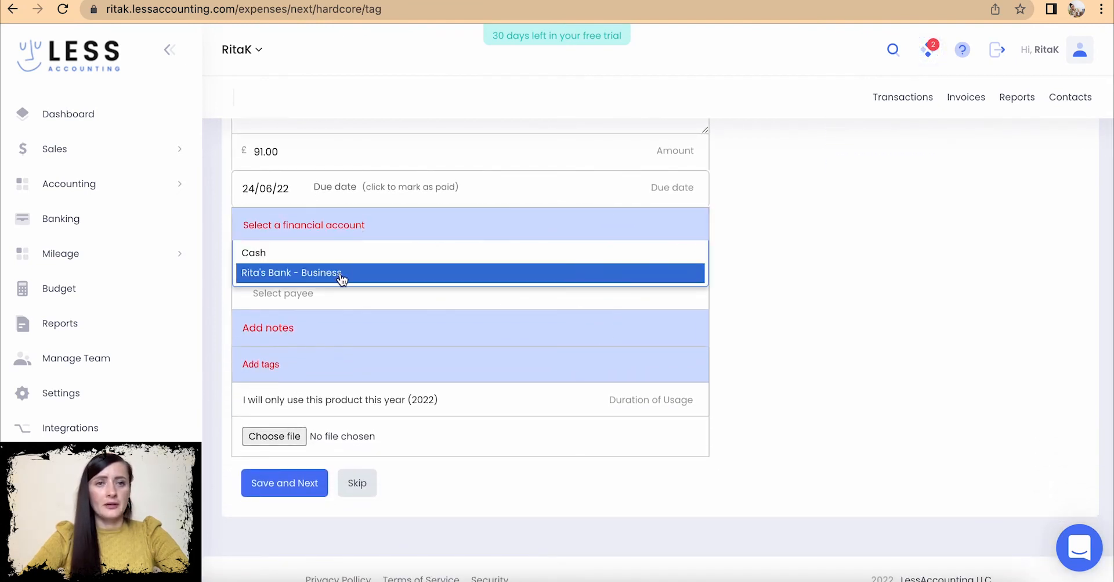
pyautogui.click(343, 273)
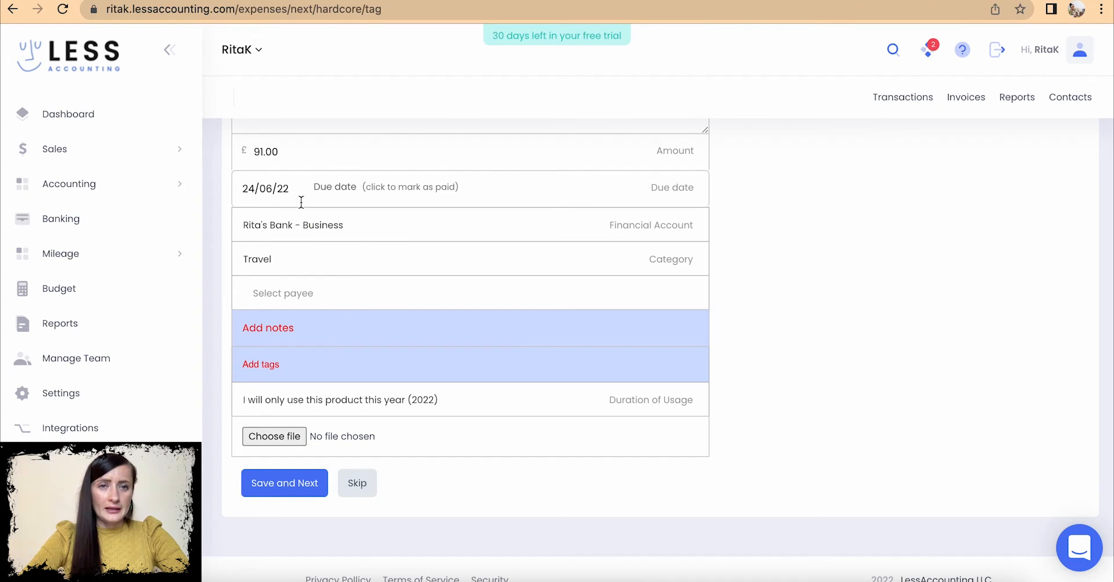
pyautogui.click(348, 191)
pyautogui.click(271, 193)
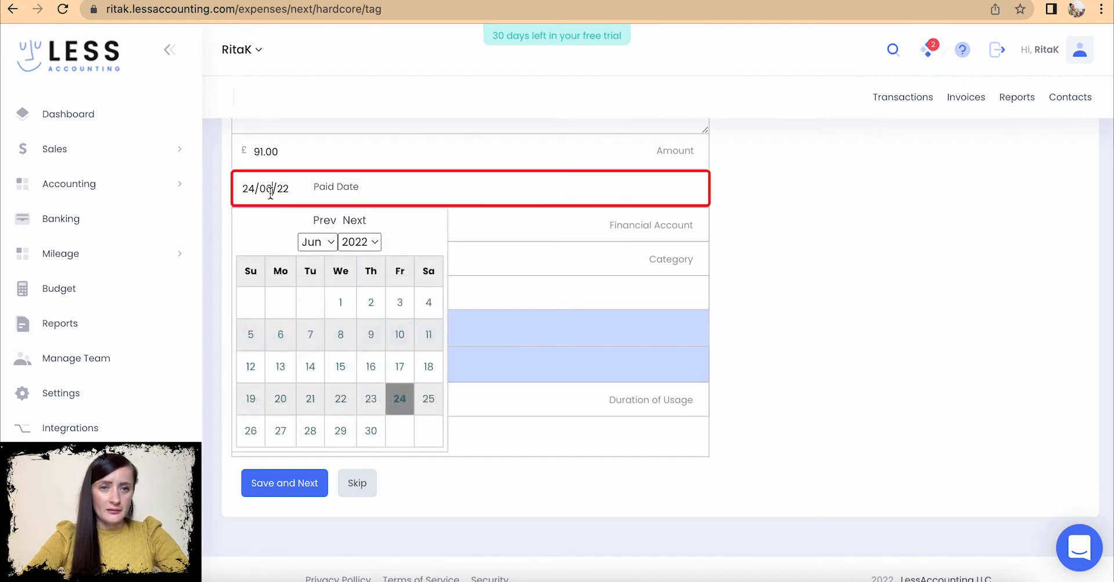
pyautogui.click(313, 408)
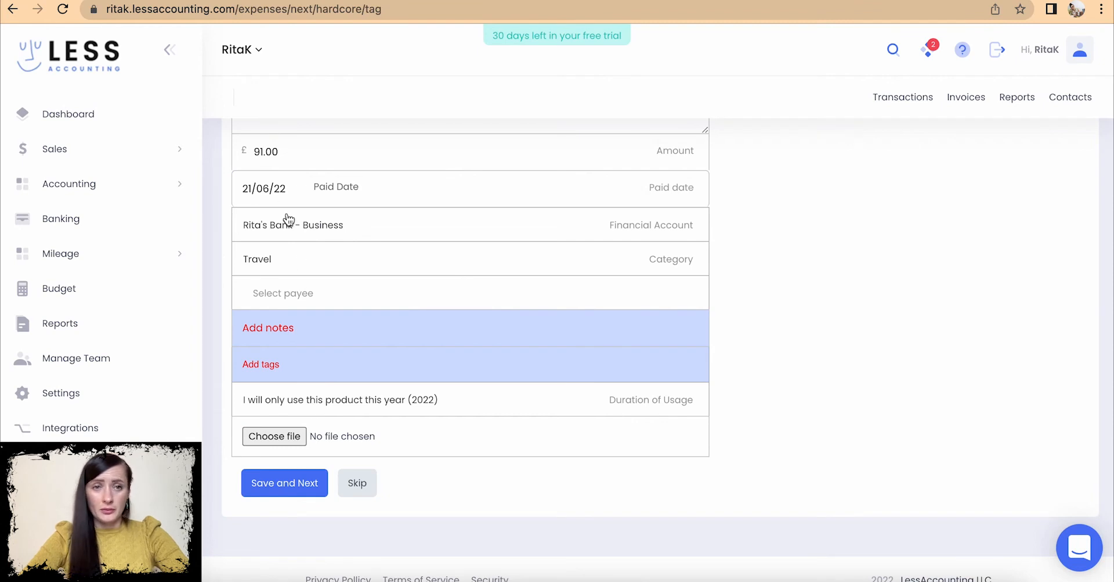
pyautogui.click(288, 492)
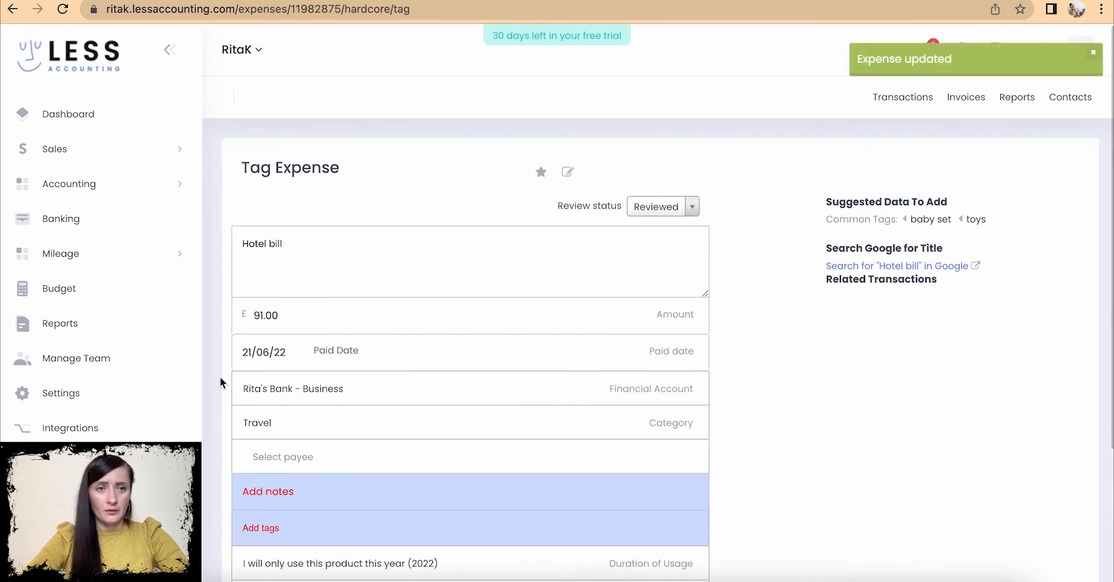
pyautogui.click(73, 185)
# - Check the Hotel bill among all-date transactions, then return to the Transactions overview
pyautogui.click(71, 221)
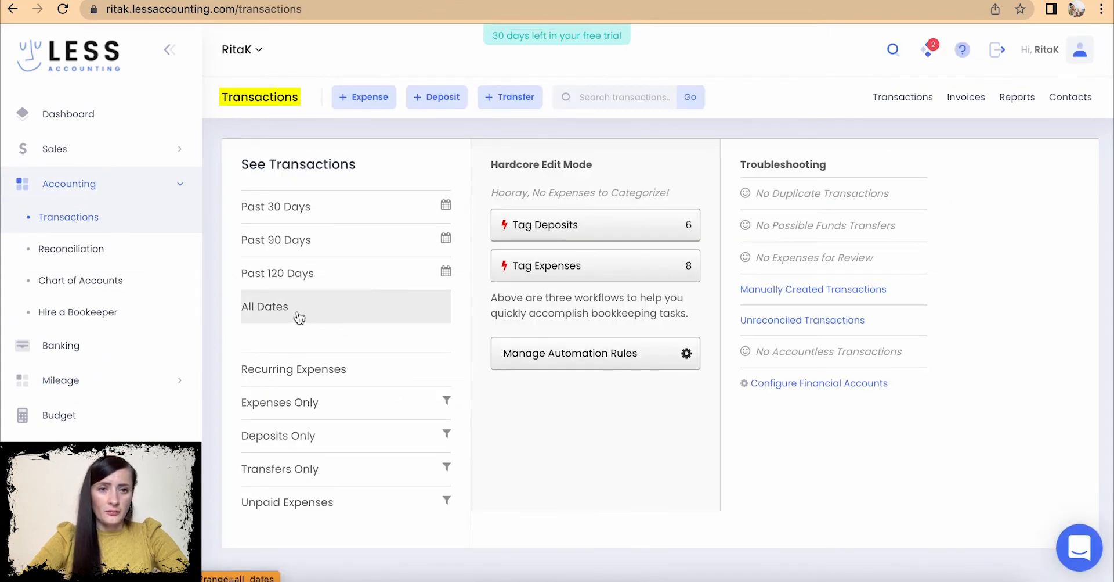
pyautogui.click(300, 315)
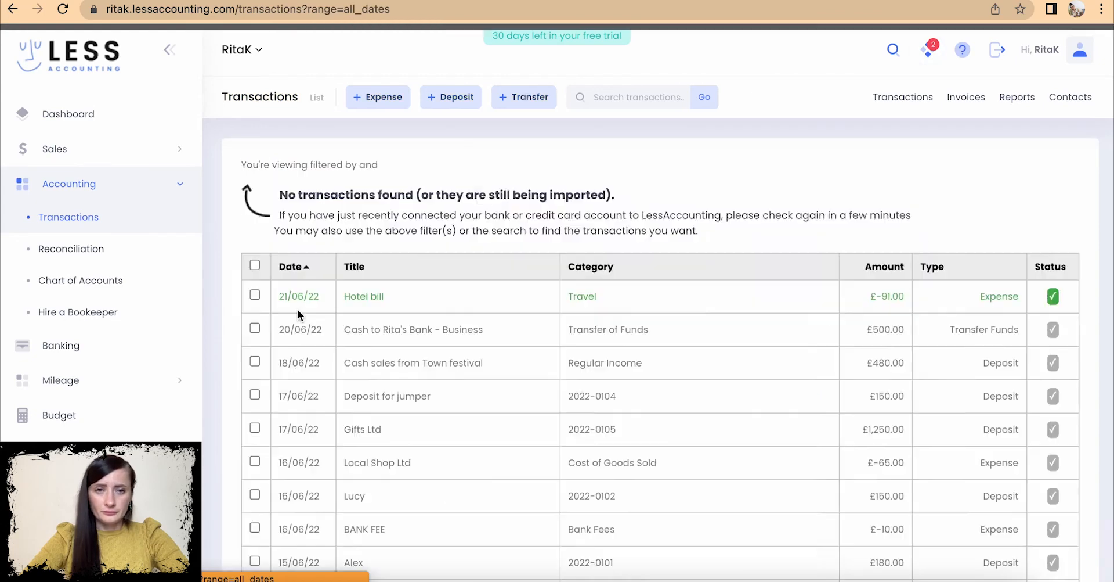
pyautogui.scroll(-1, 596, 400)
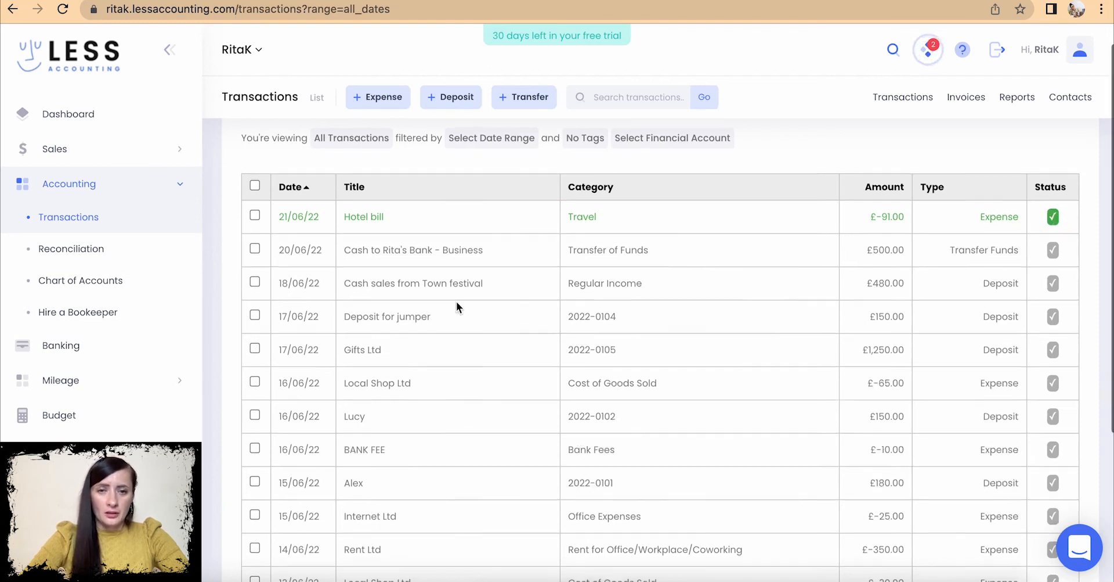
pyautogui.scroll(-4, 456, 301)
pyautogui.click(90, 247)
pyautogui.click(52, 218)
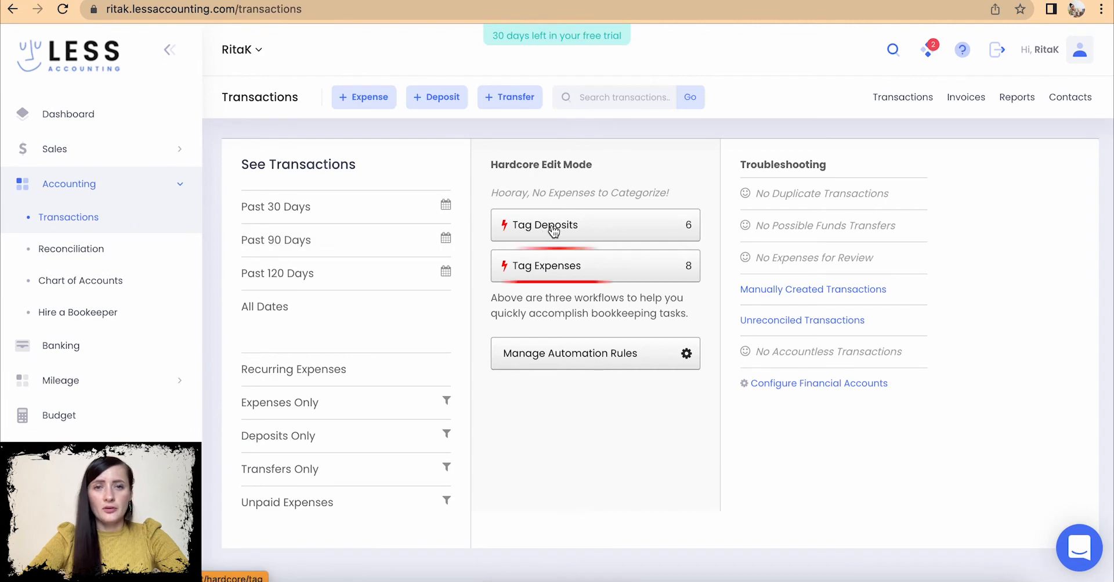
# - Skip the Hotel bill and set the £65.00 Local Shop Ltd expense to Reviewed
pyautogui.click(563, 265)
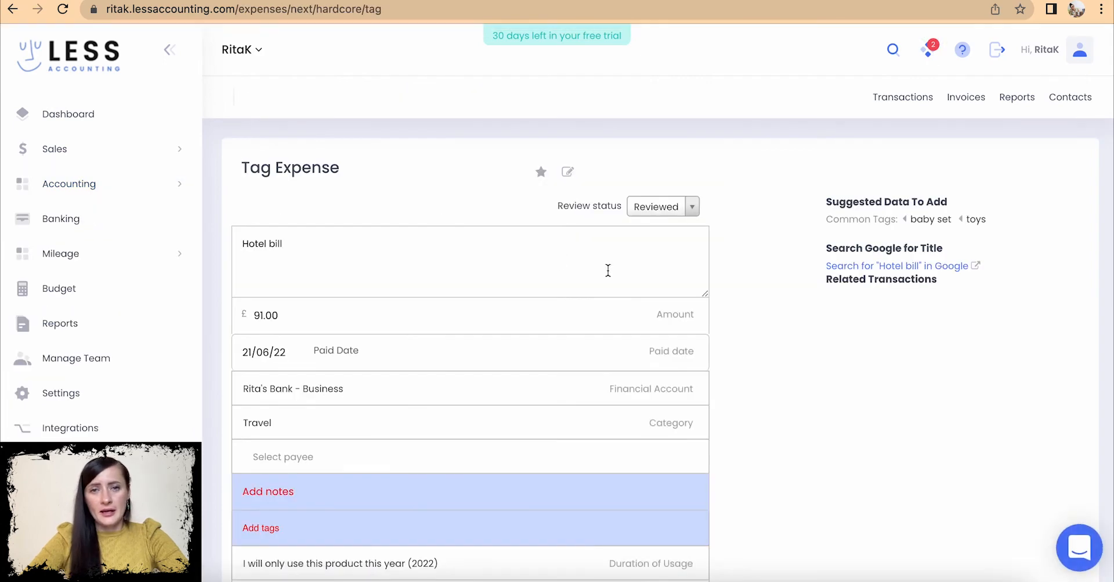
pyautogui.scroll(-4, 654, 400)
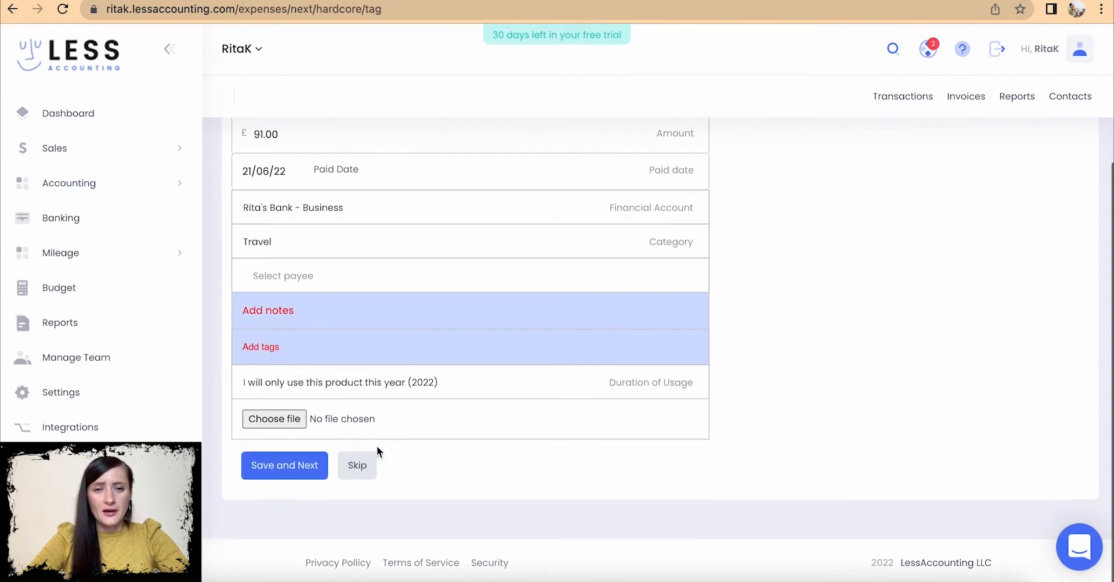
pyautogui.click(355, 464)
pyautogui.click(699, 208)
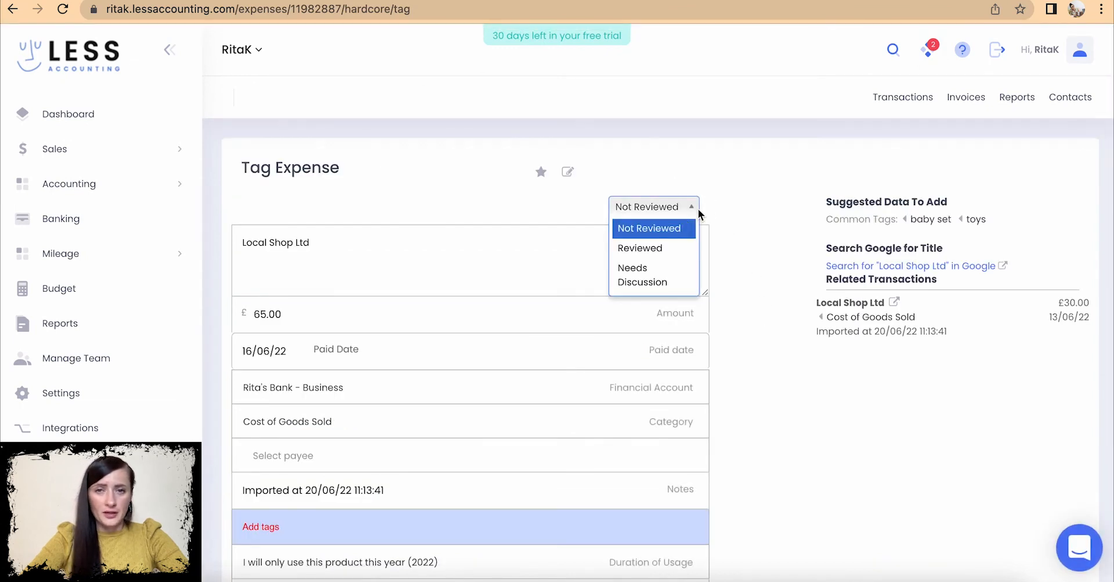
pyautogui.click(659, 250)
# - Attach the Local Shop Ltd - LS1234.pdf receipt and save the expense
pyautogui.scroll(-3, 602, 383)
pyautogui.click(278, 419)
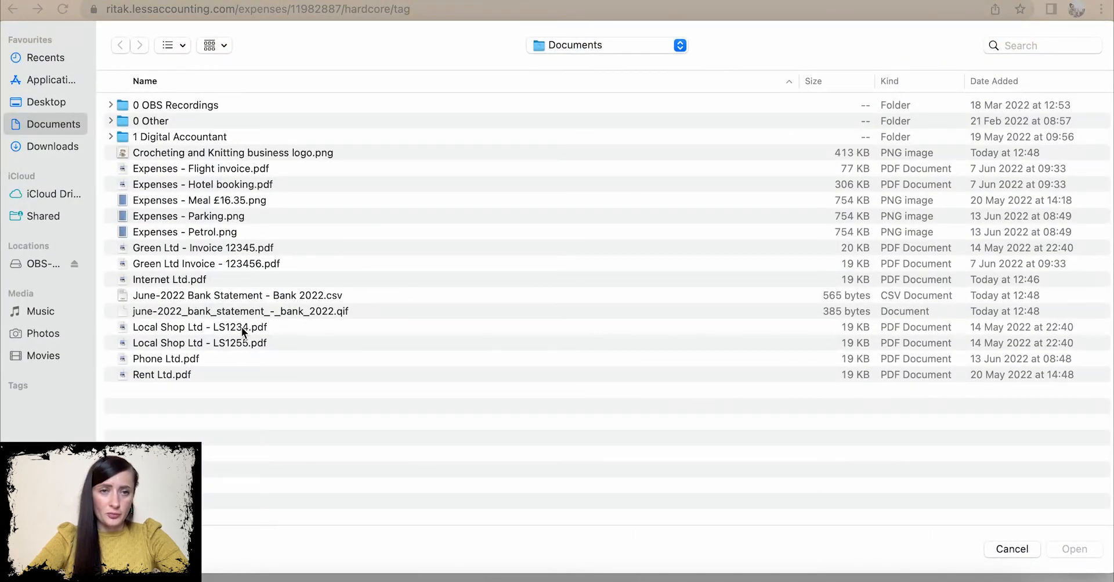
pyautogui.click(242, 326)
pyautogui.click(1083, 551)
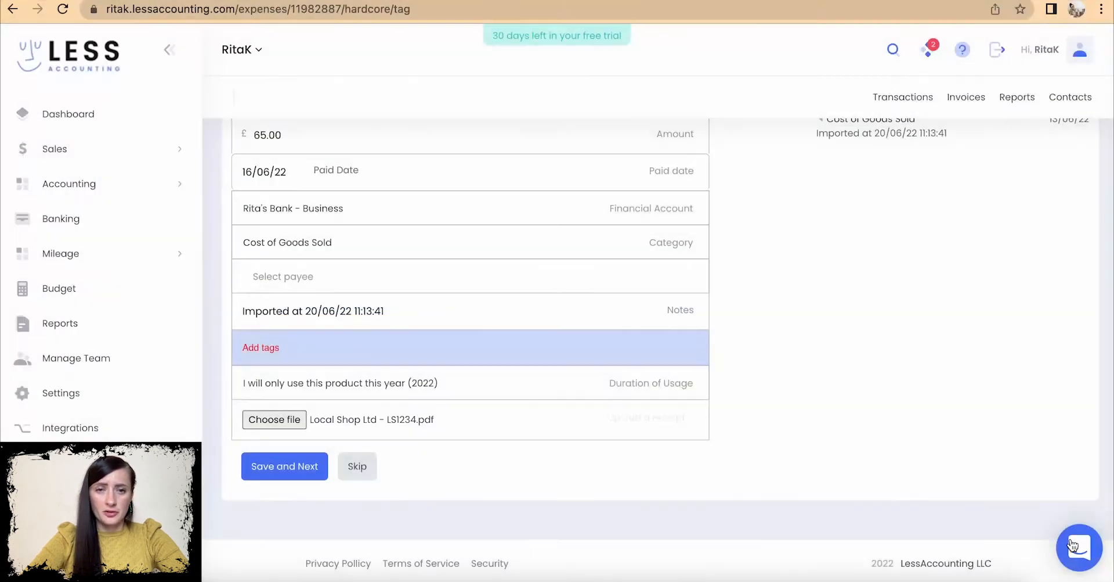
pyautogui.click(291, 476)
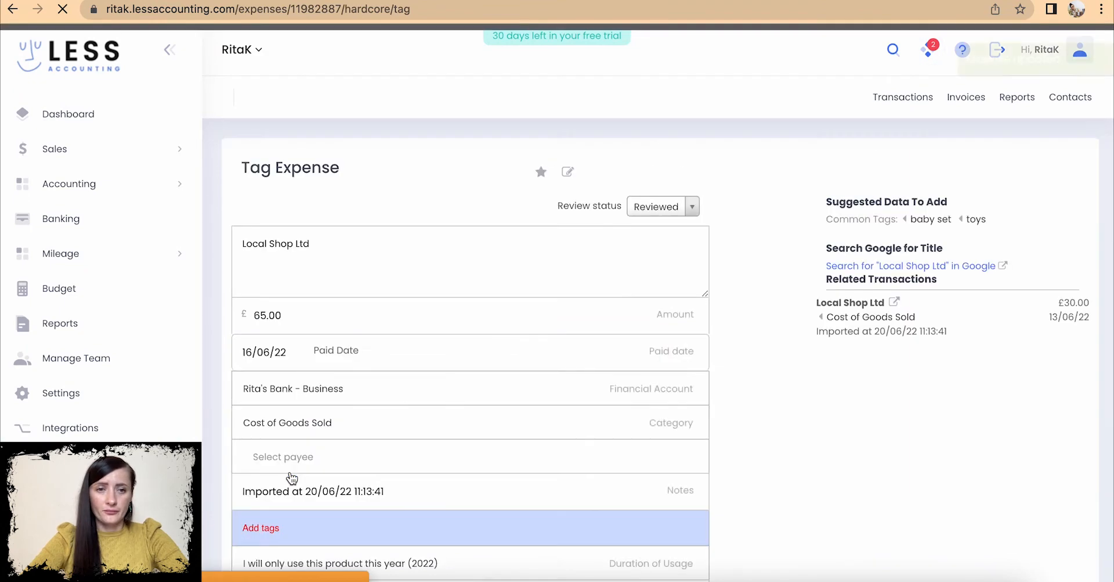
# - Mark the £10.00 BANK FEE expense as Reviewed and save it
pyautogui.scroll(-5, 610, 366)
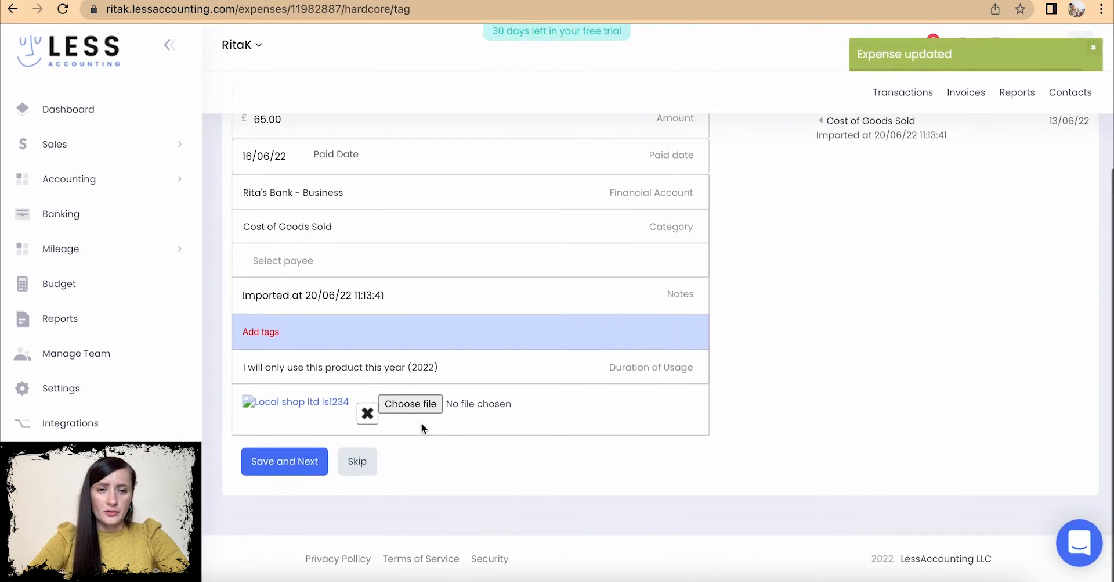
pyautogui.click(359, 465)
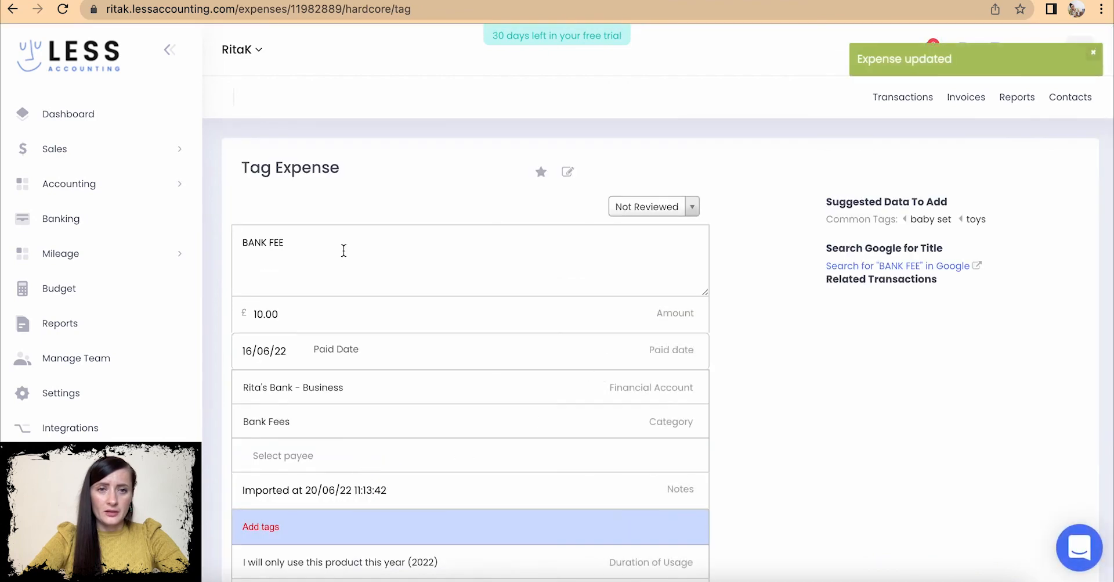
pyautogui.click(692, 208)
pyautogui.click(685, 248)
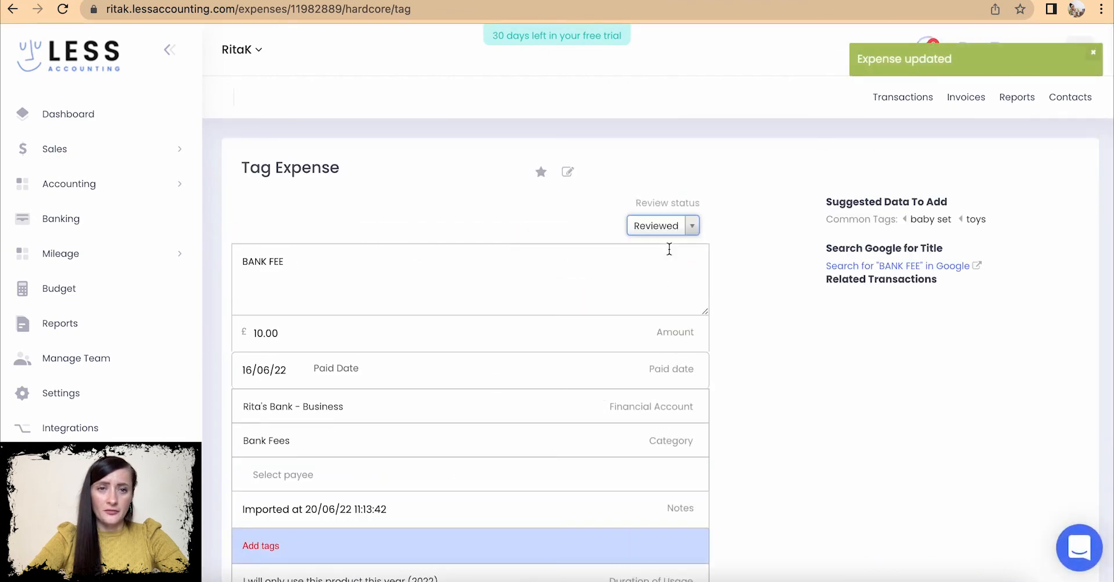
pyautogui.scroll(-3, 500, 351)
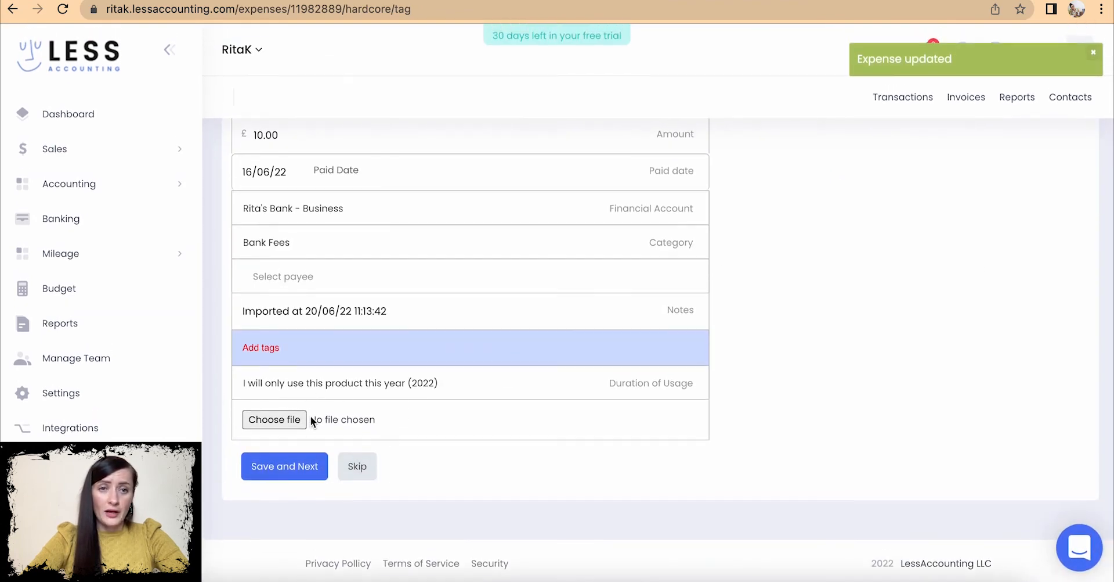
pyautogui.click(285, 467)
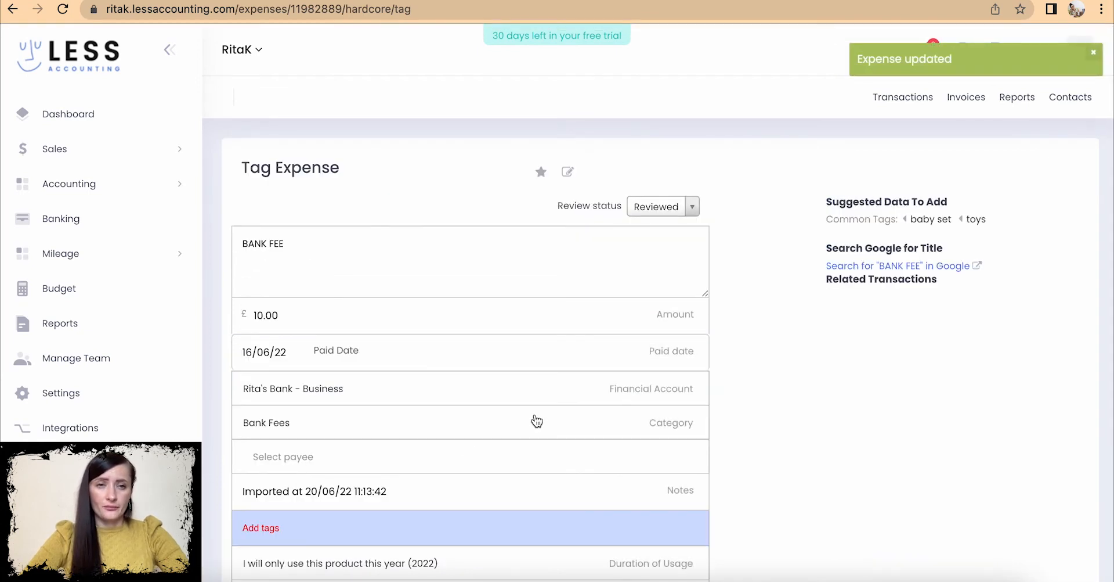
# - Mark the £25.00 Internet Ltd expense Reviewed, attach Internet Ltd.pdf, and save
pyautogui.scroll(-3, 537, 420)
pyautogui.click(355, 464)
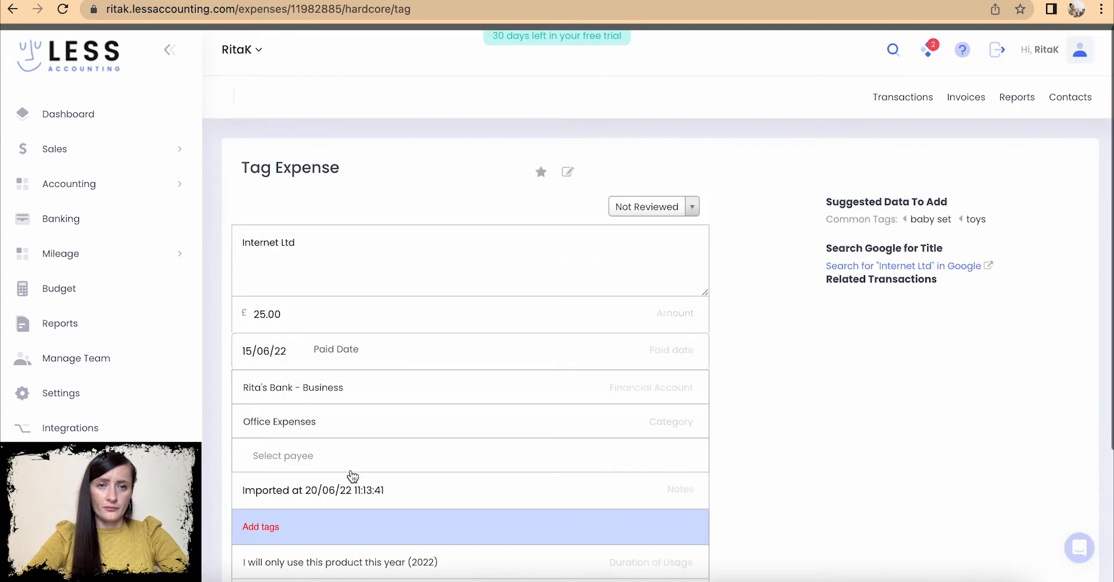
pyautogui.scroll(-2, 353, 476)
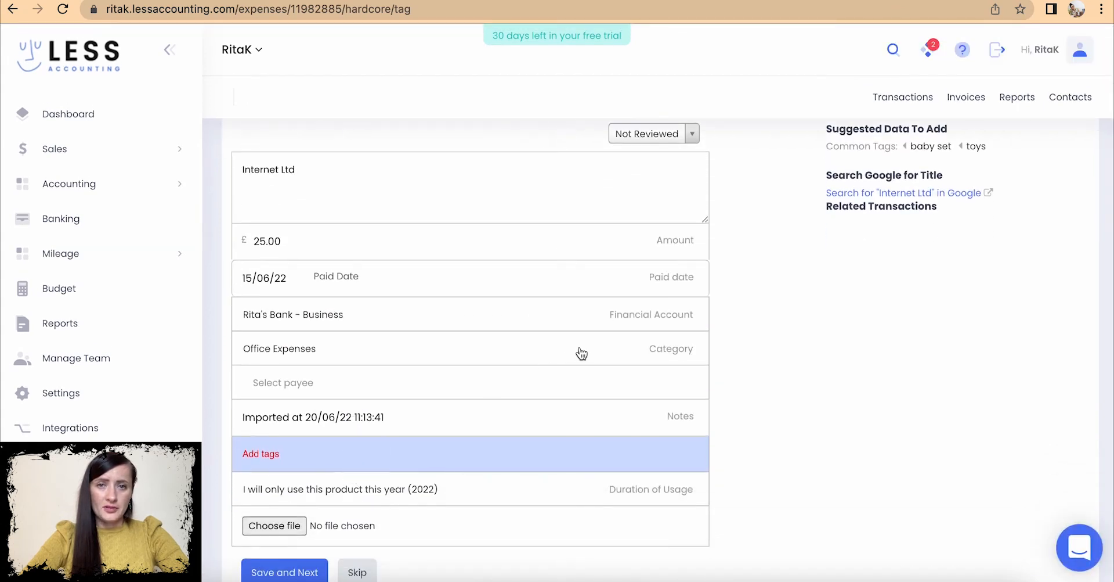
pyautogui.click(692, 134)
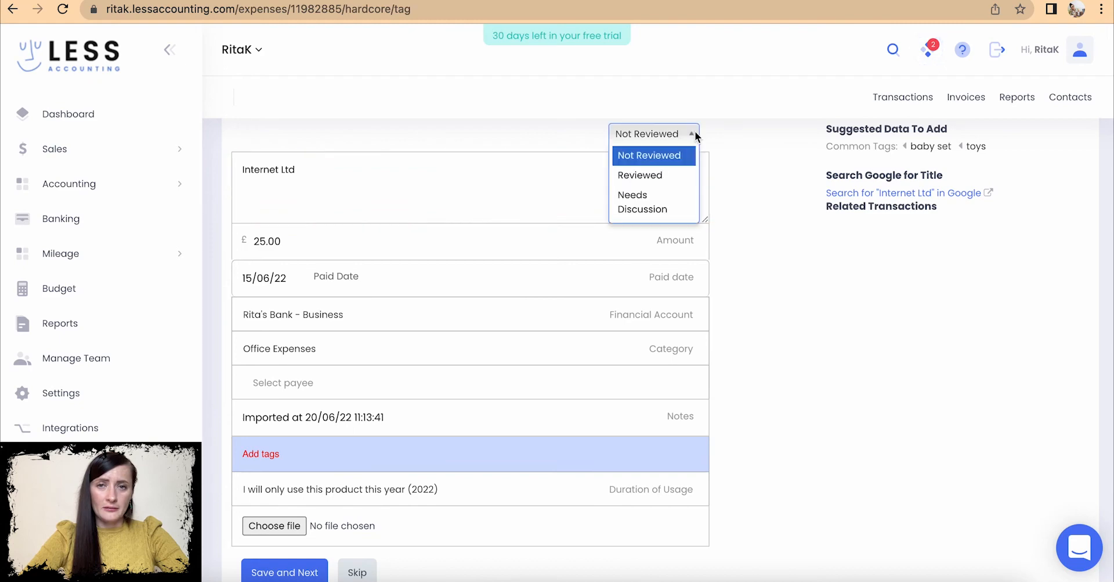
pyautogui.click(644, 174)
pyautogui.scroll(-2, 460, 324)
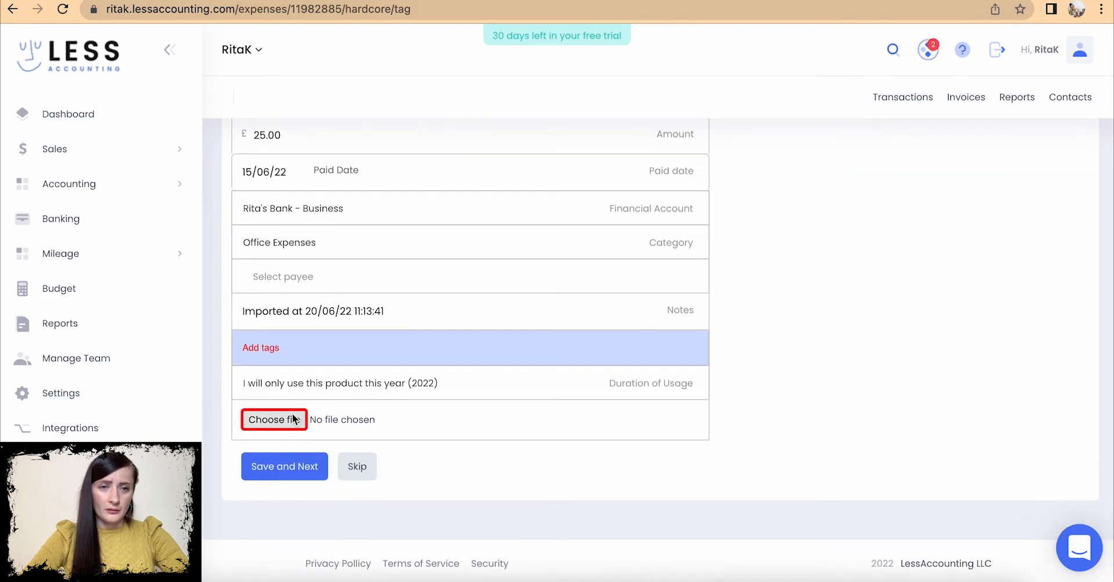
pyautogui.click(291, 418)
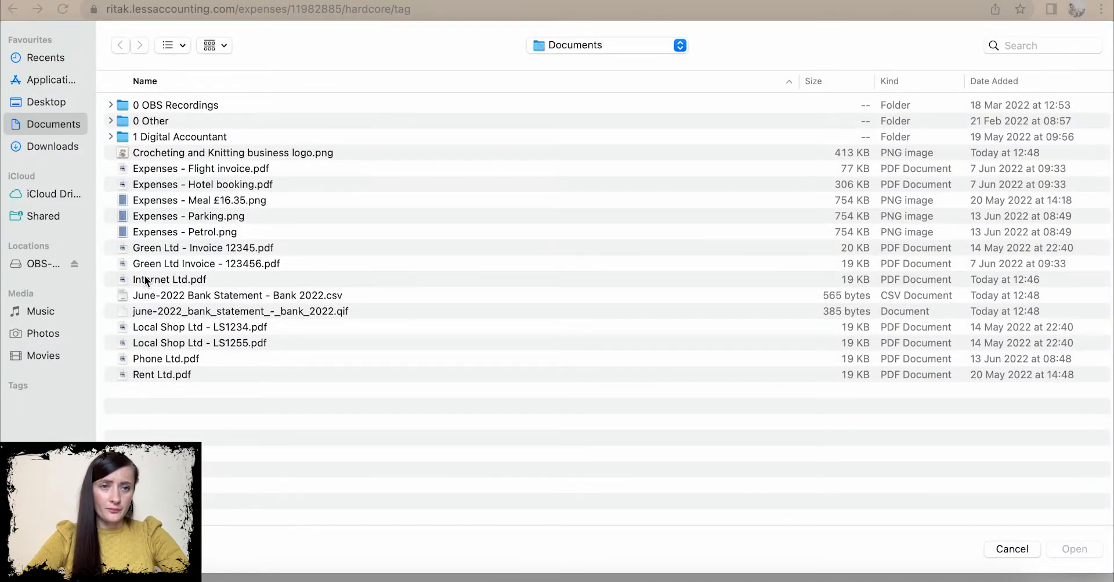
pyautogui.click(146, 281)
pyautogui.click(1091, 550)
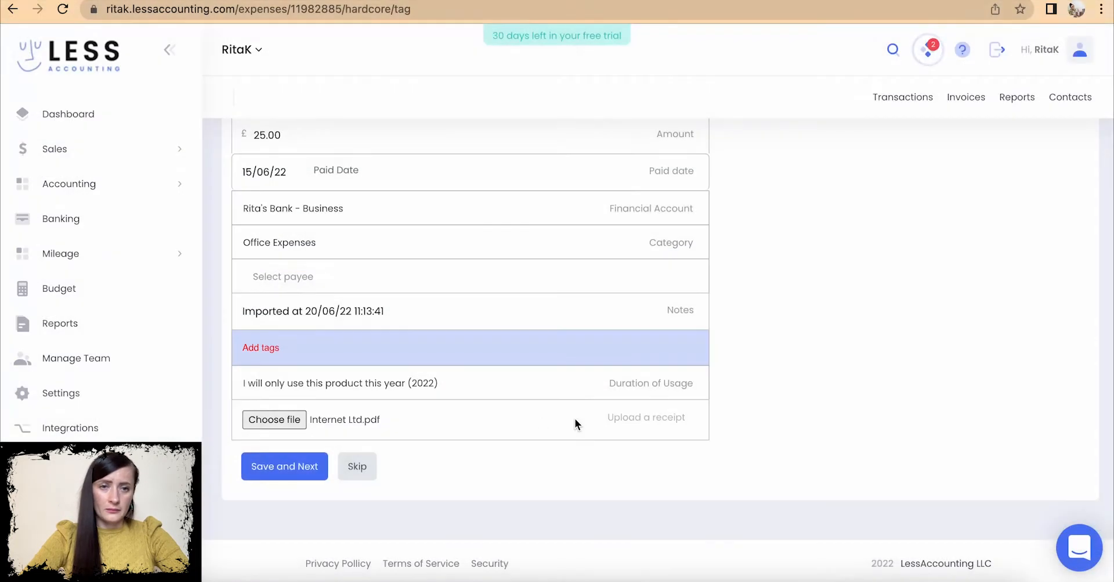
pyautogui.click(286, 467)
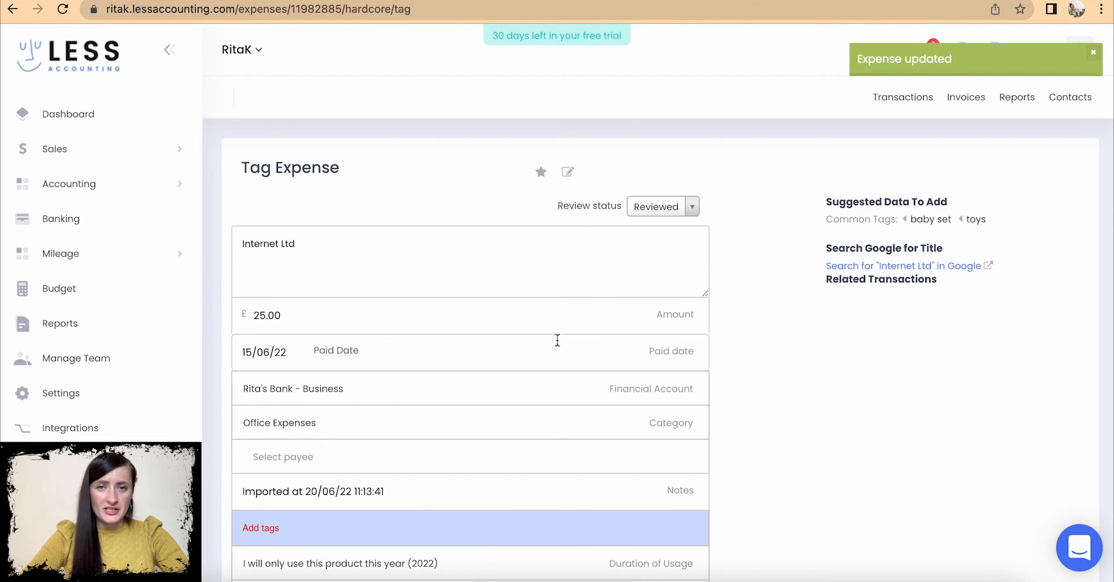
pyautogui.click(87, 183)
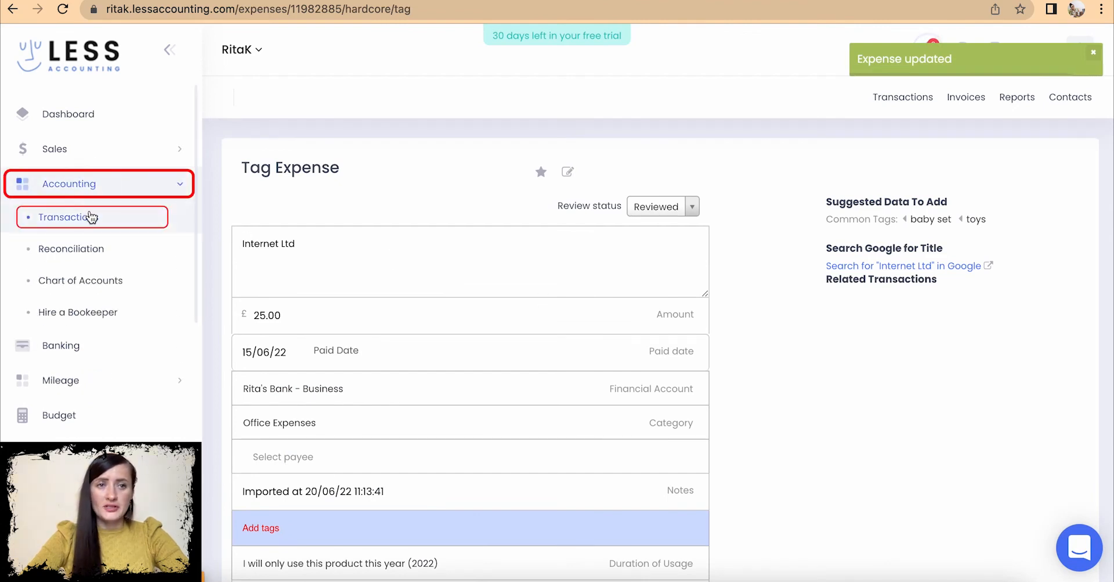
pyautogui.click(90, 217)
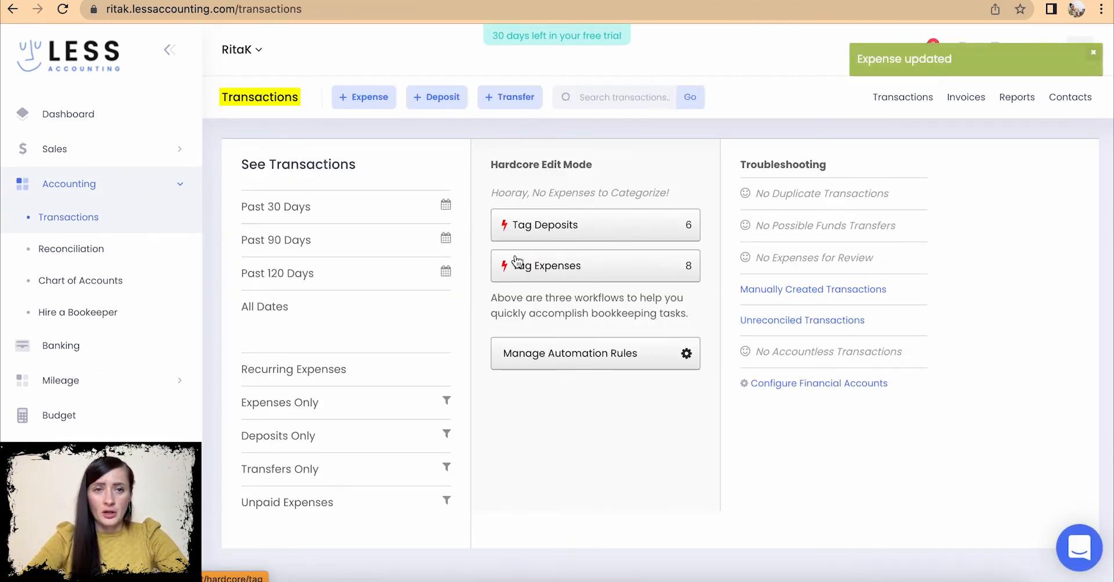
pyautogui.click(294, 314)
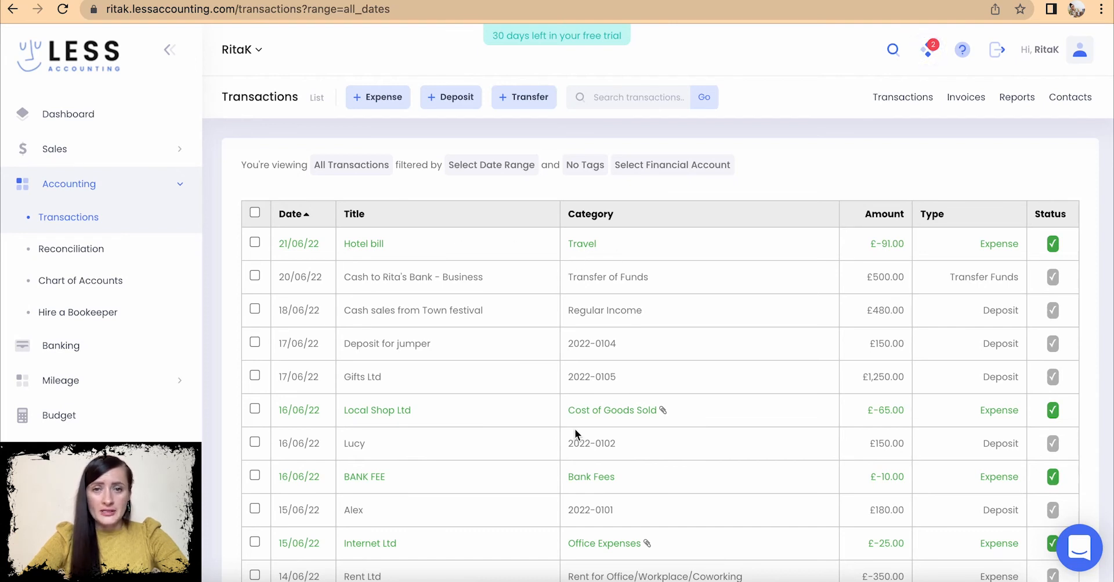
pyautogui.scroll(-1, 575, 433)
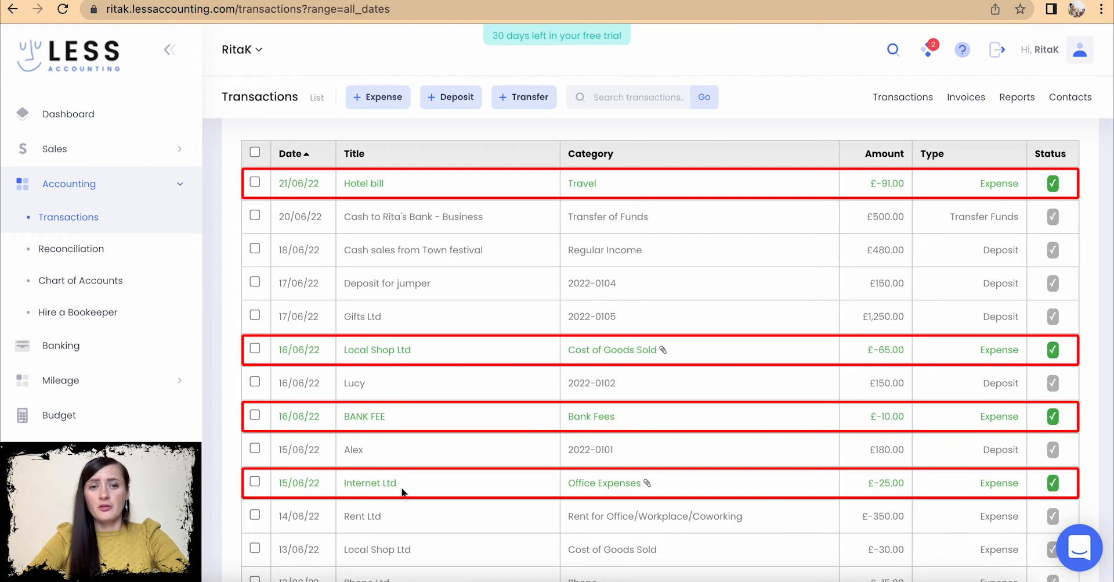
pyautogui.scroll(1, 634, 499)
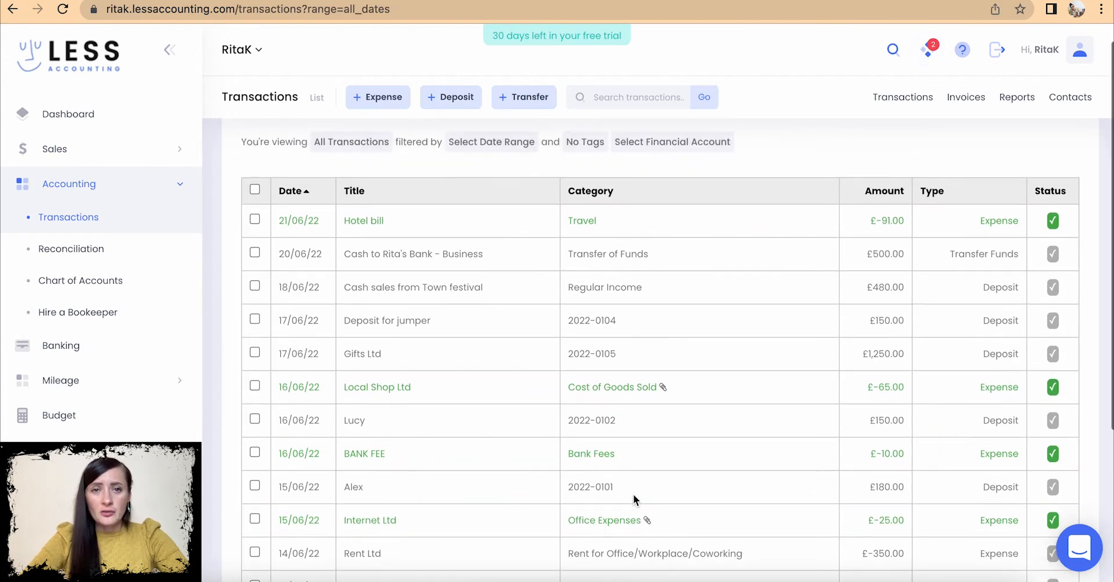
pyautogui.scroll(-2, 633, 490)
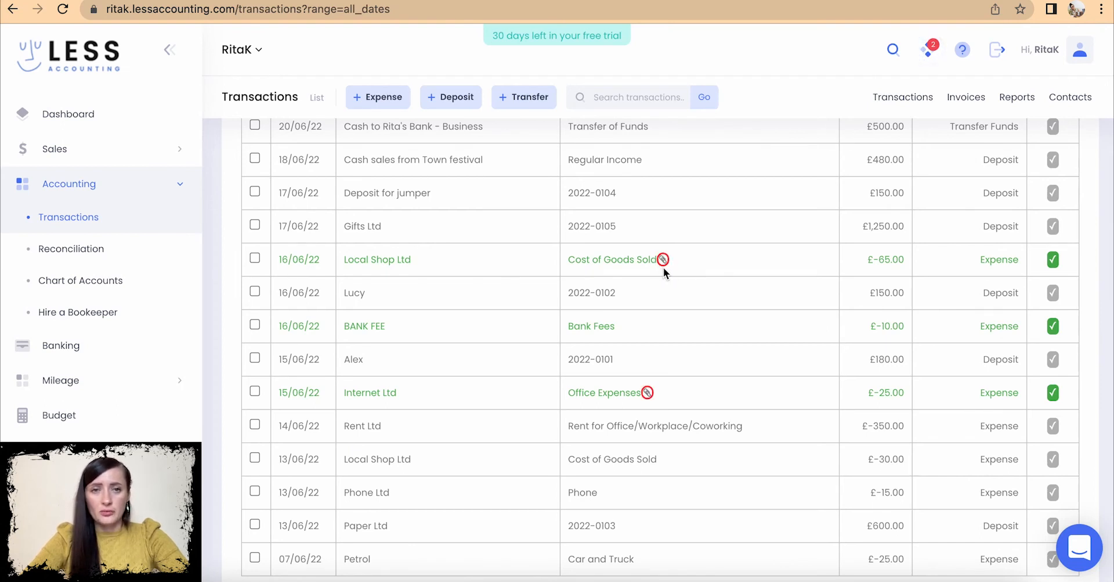
pyautogui.scroll(3, 583, 255)
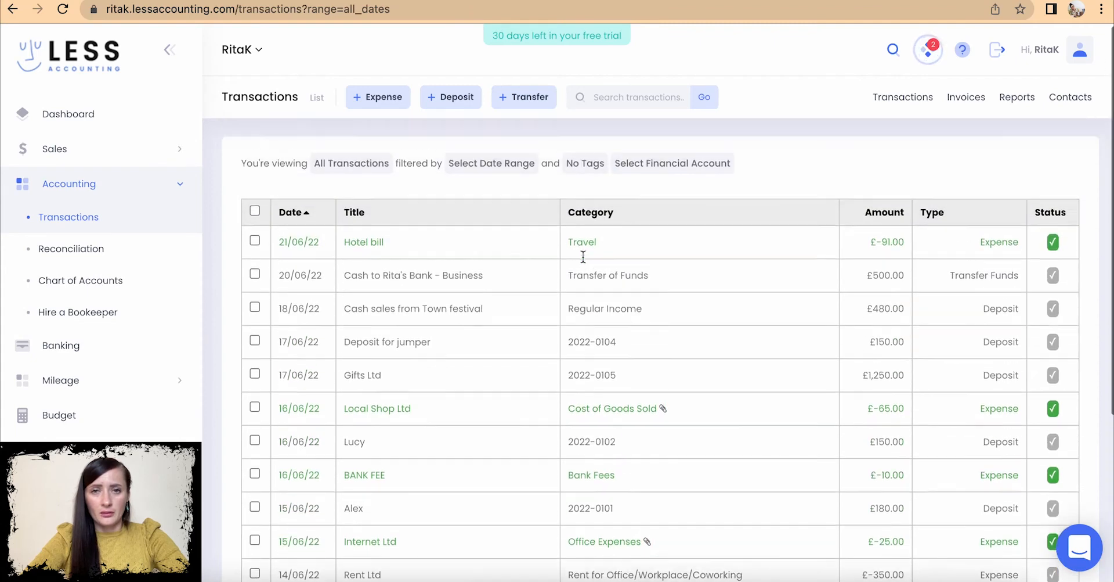
pyautogui.scroll(-2, 666, 374)
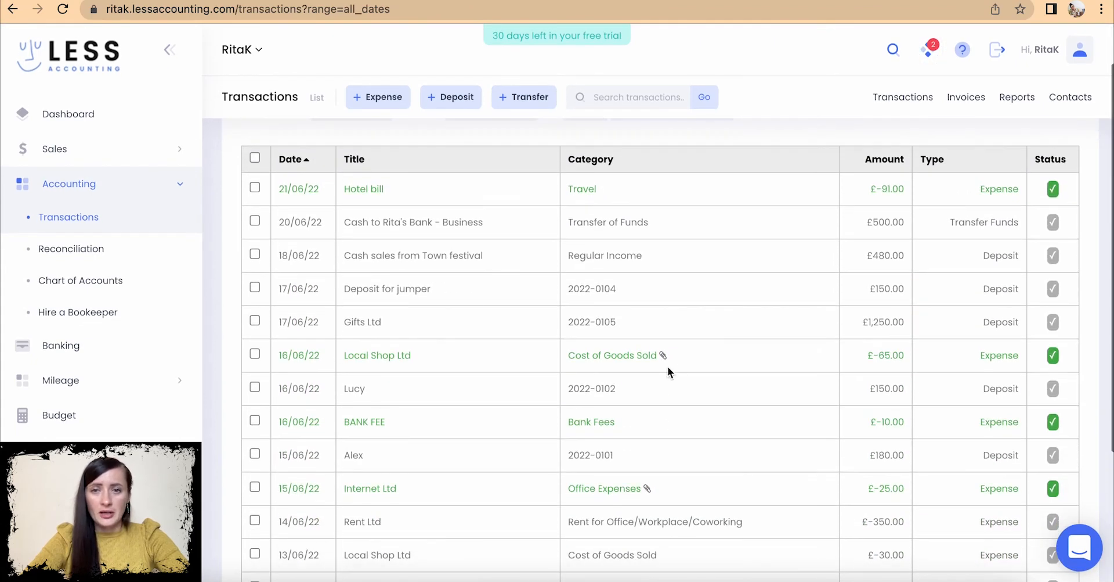
pyautogui.scroll(-3, 668, 363)
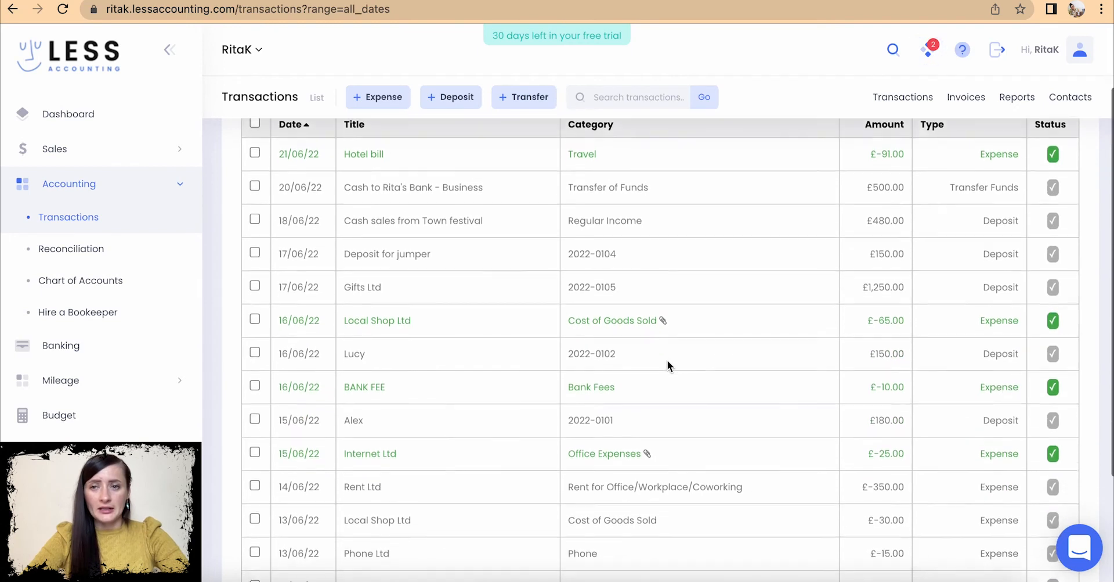
pyautogui.scroll(-1, 667, 365)
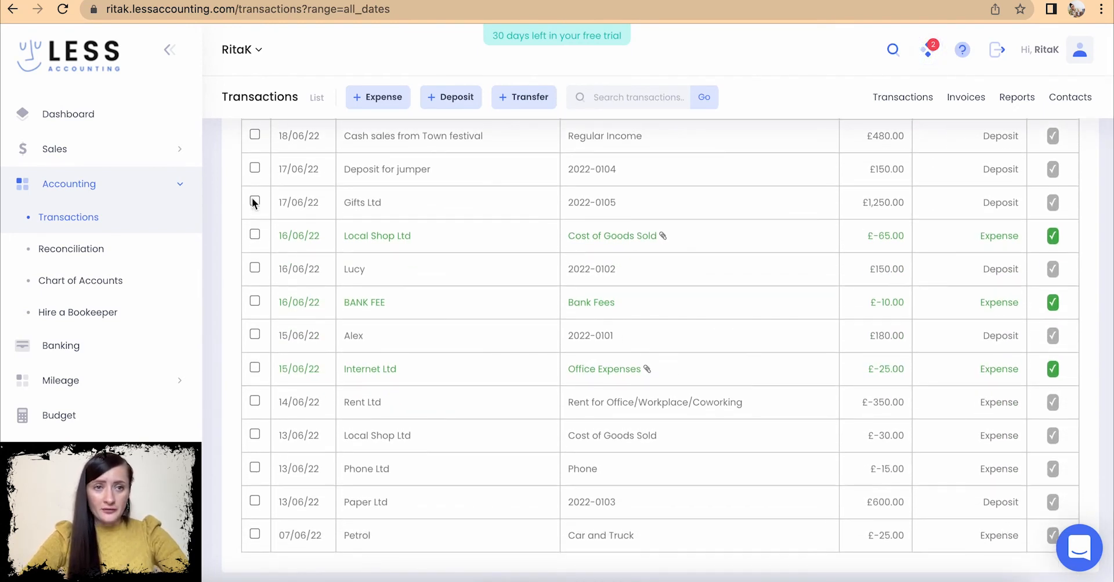
# - Start reconciling the 01/06/22–19/06/22 statement and clear its four deposits
pyautogui.click(75, 248)
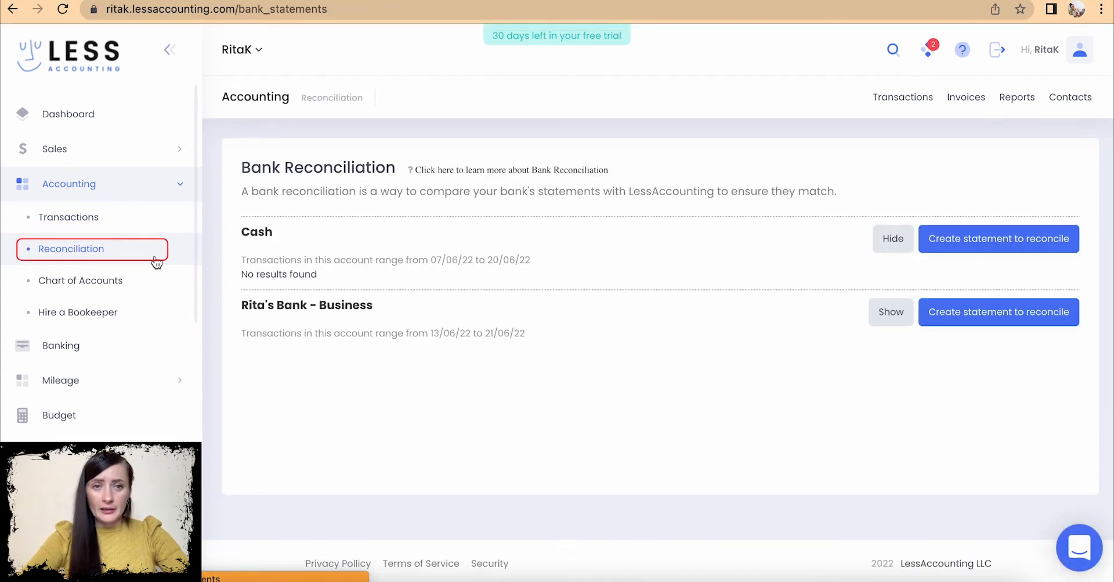
pyautogui.click(903, 319)
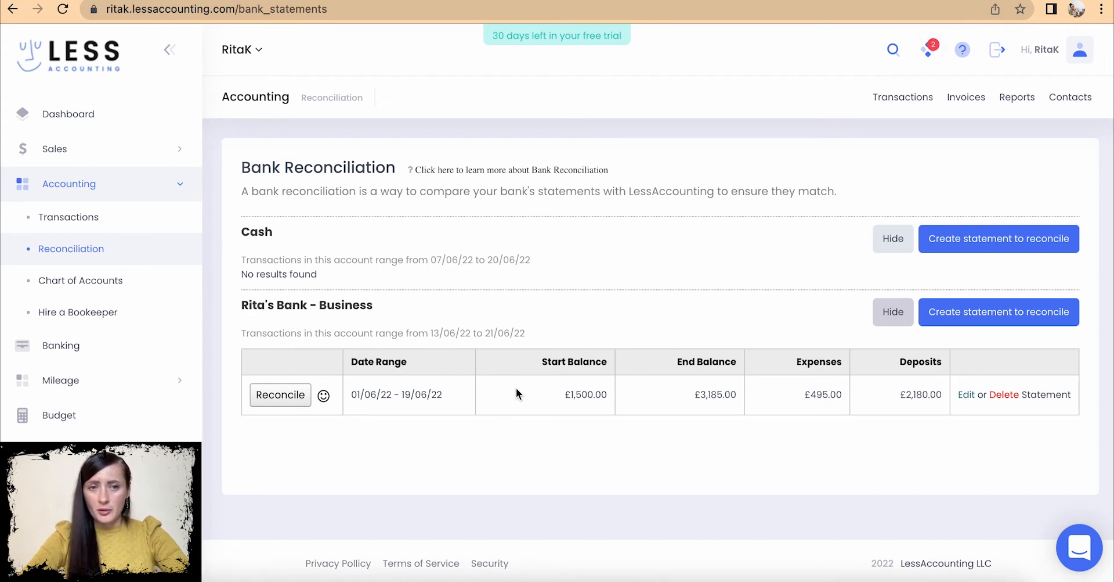
pyautogui.click(281, 395)
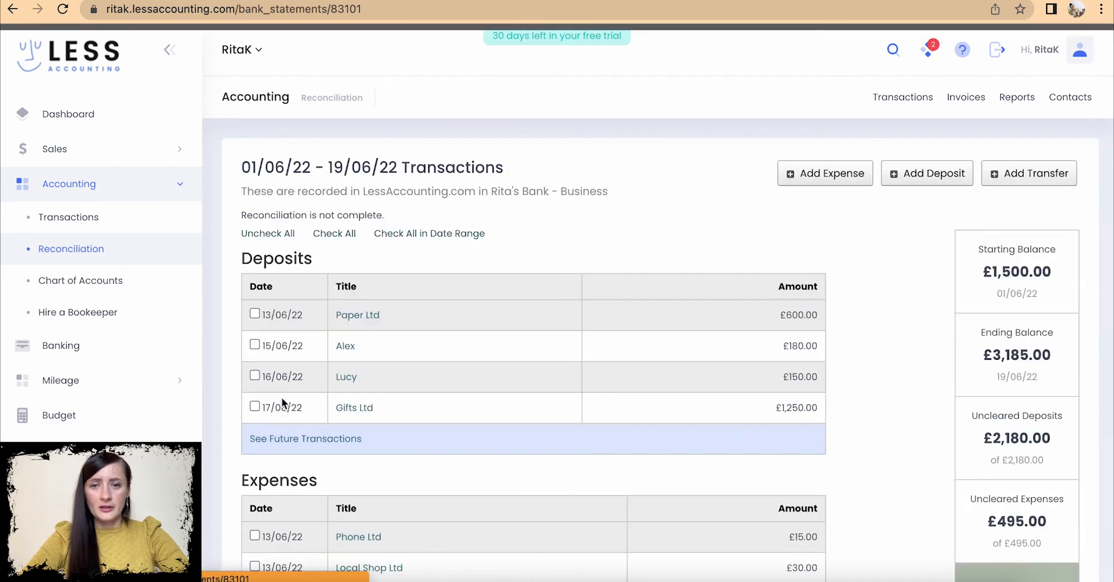
pyautogui.click(255, 314)
pyautogui.click(254, 344)
pyautogui.click(254, 375)
pyautogui.click(255, 406)
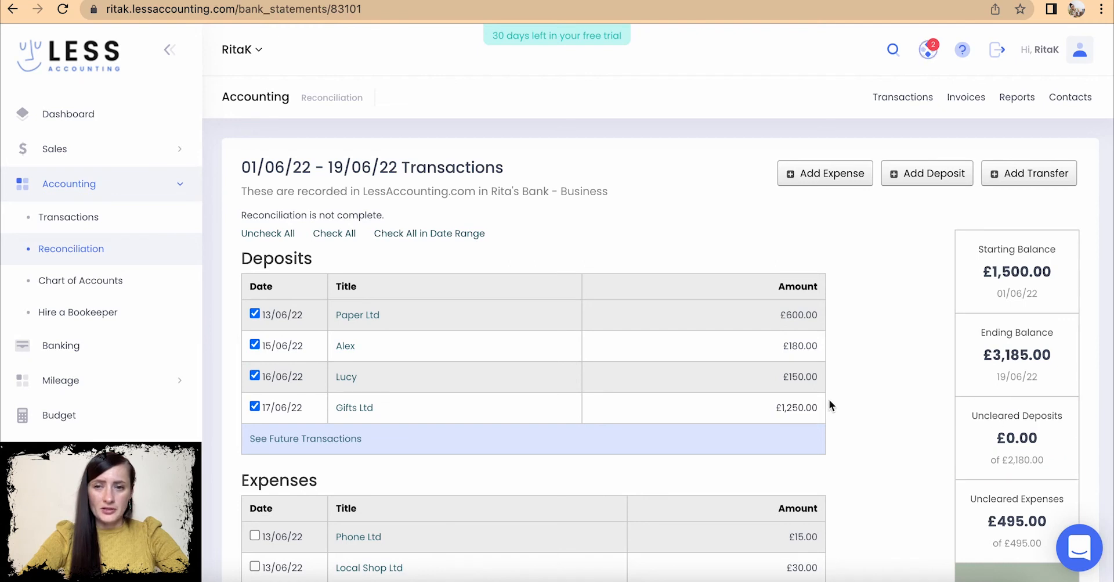
# - Clear the Phone Ltd, Local Shop Ltd, Rent Ltd, Internet Ltd and BANK FEE expenses
pyautogui.scroll(-4, 829, 398)
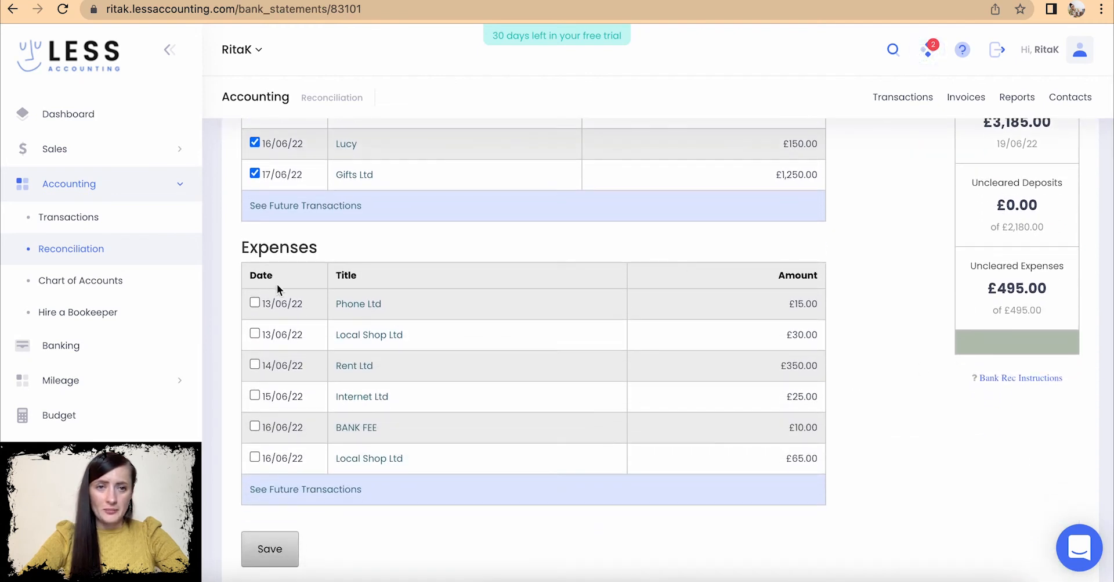
pyautogui.click(255, 302)
pyautogui.click(255, 332)
pyautogui.click(254, 364)
pyautogui.click(255, 395)
pyautogui.click(255, 426)
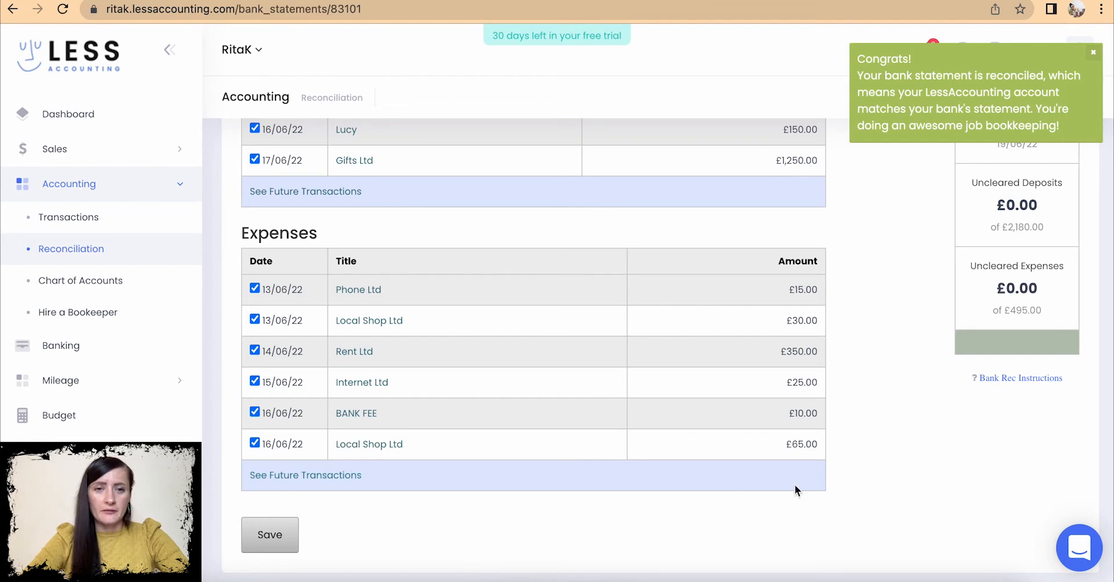
# - Check the 19/06/22 end date, dismiss the Congrats message, and save the reconciliation
pyautogui.scroll(5, 699, 369)
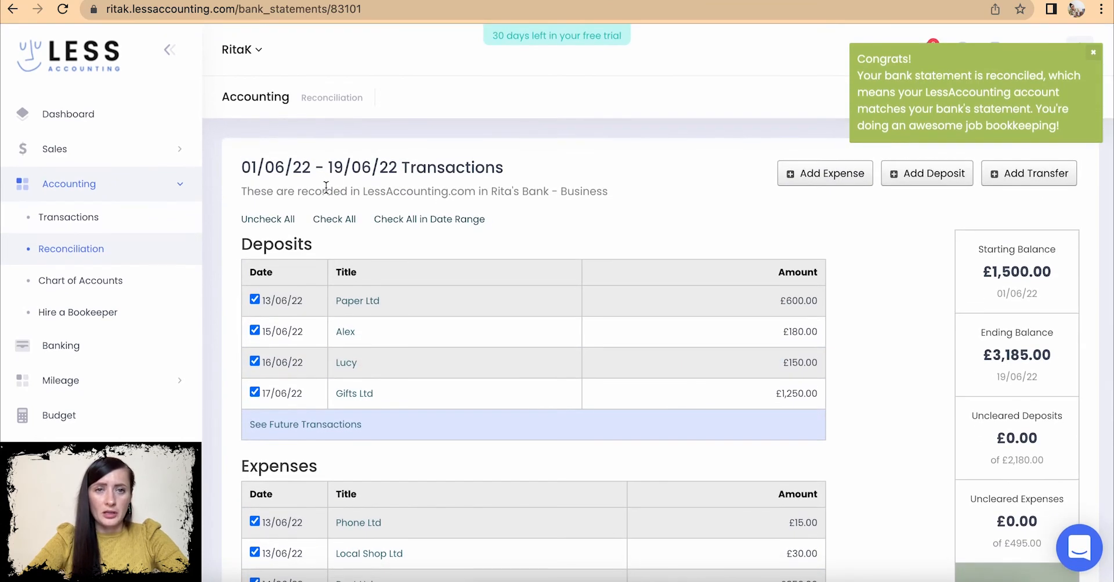
pyautogui.moveTo(400, 168); pyautogui.dragTo(336, 178)
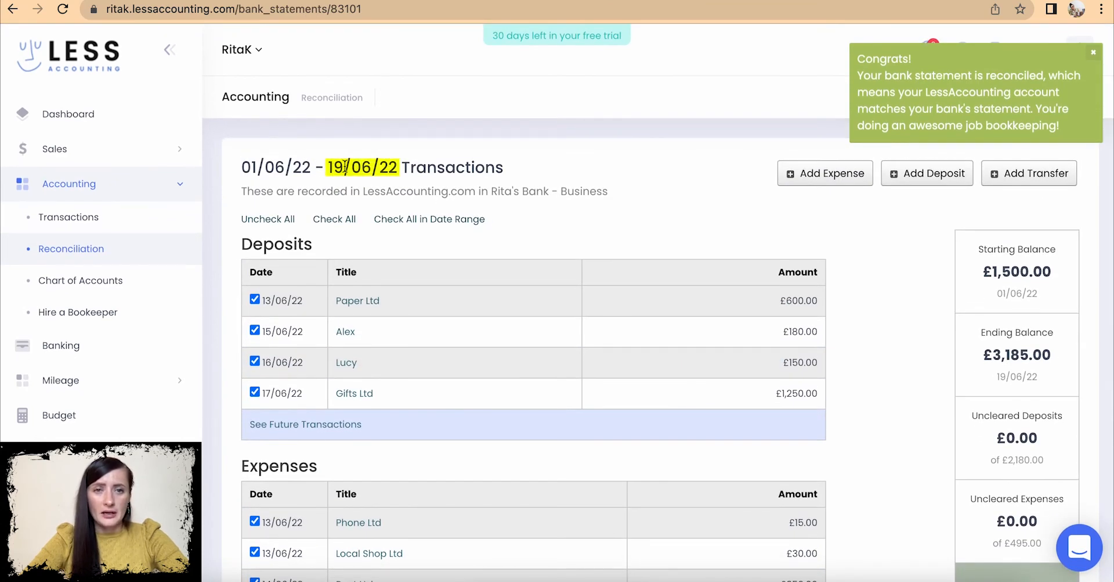
pyautogui.click(346, 167)
pyautogui.scroll(-3, 350, 170)
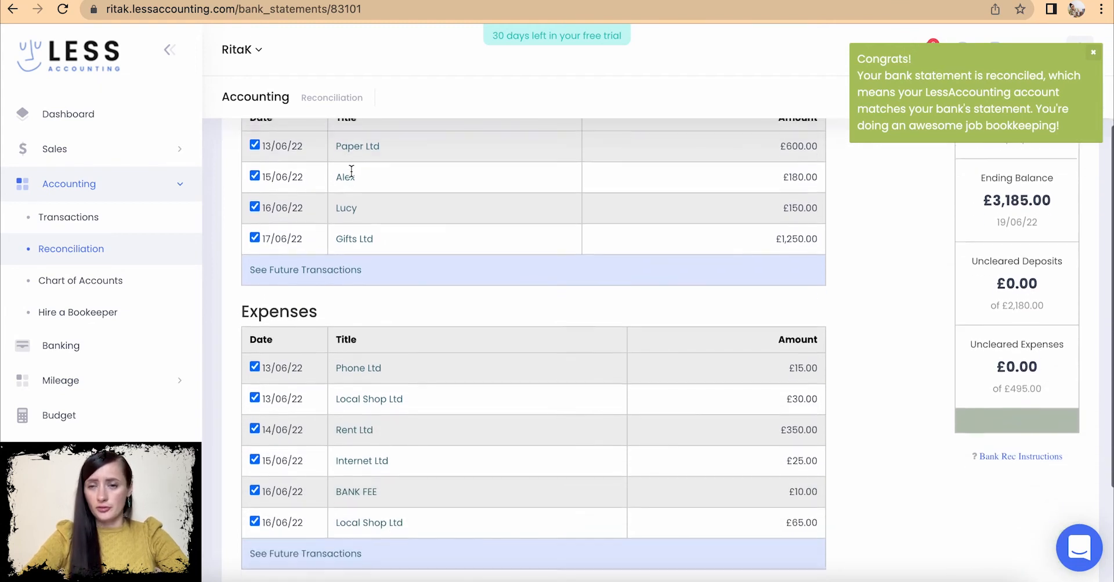
pyautogui.scroll(-1, 351, 171)
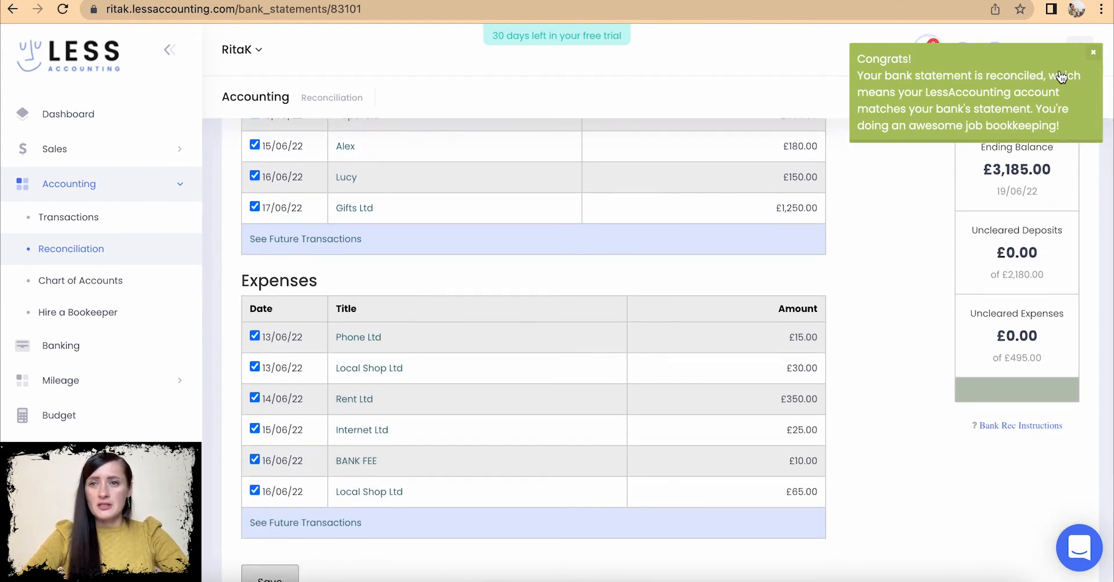
pyautogui.click(1094, 51)
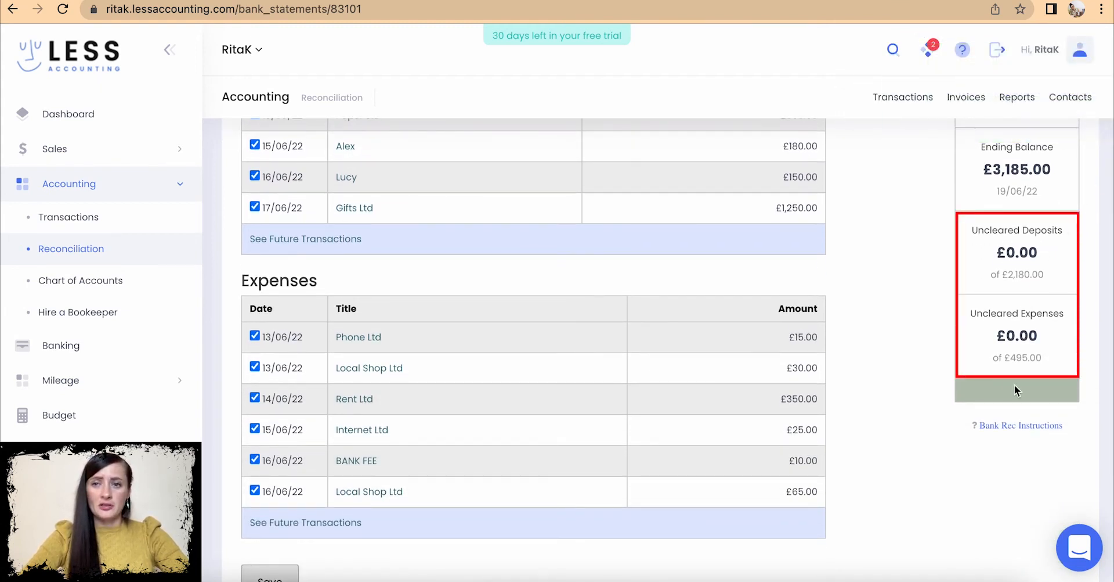
pyautogui.scroll(3, 1009, 347)
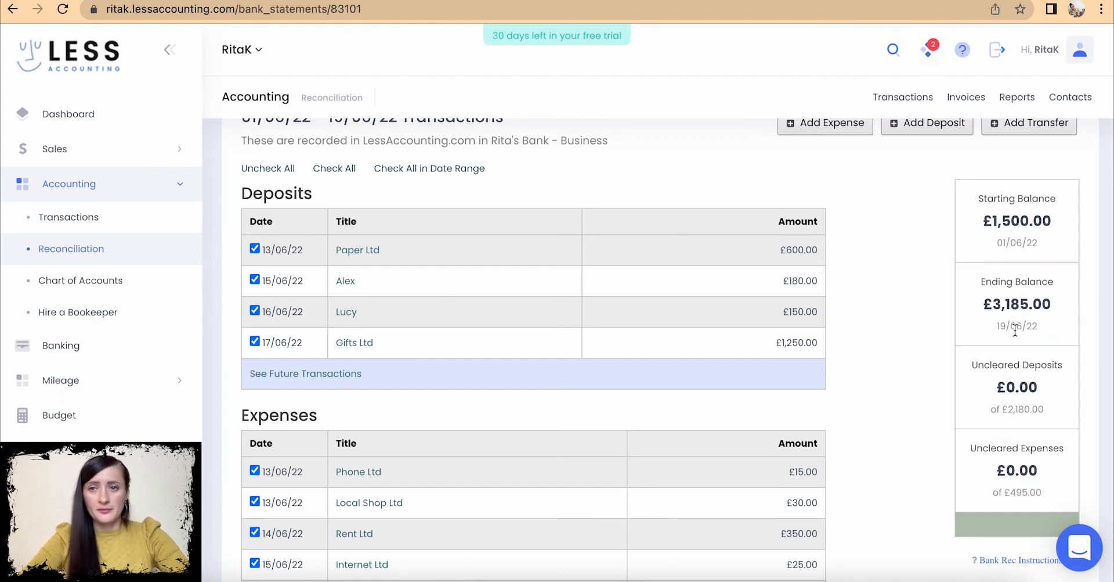
pyautogui.scroll(-3, 1099, 318)
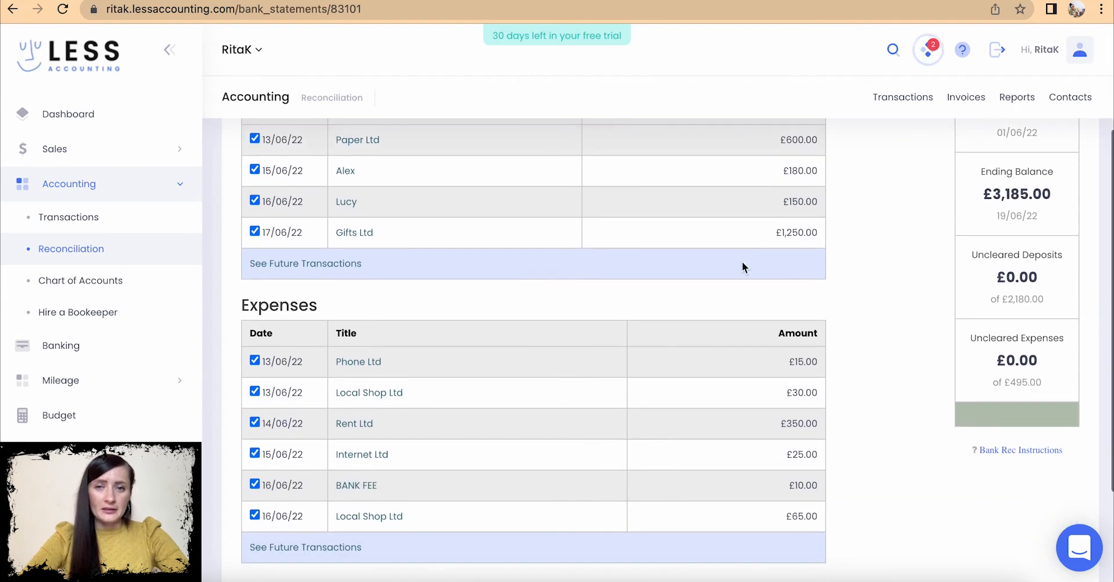
pyautogui.scroll(-4, 526, 398)
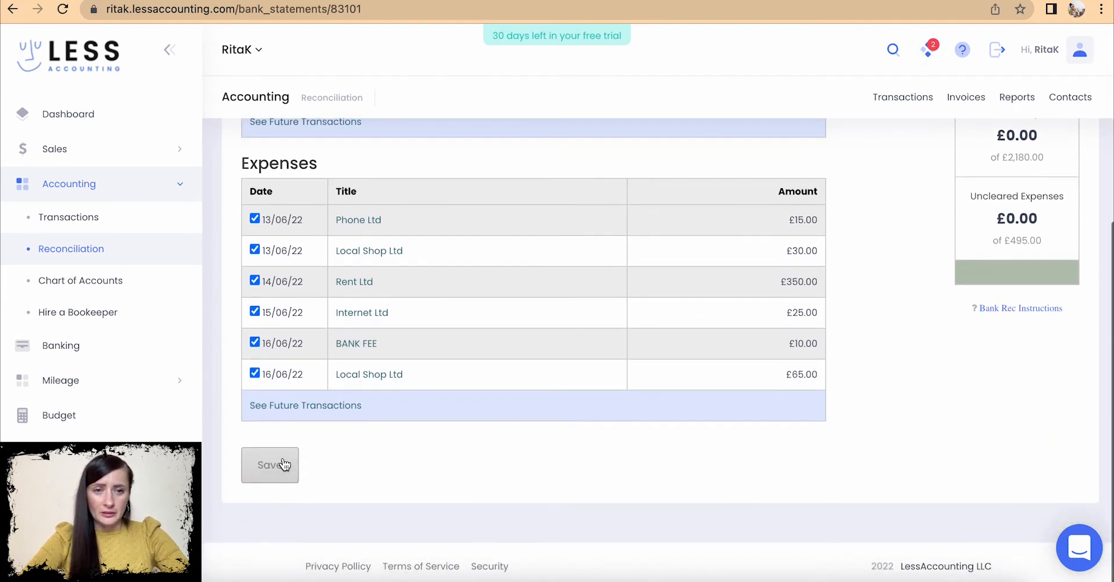
pyautogui.click(282, 476)
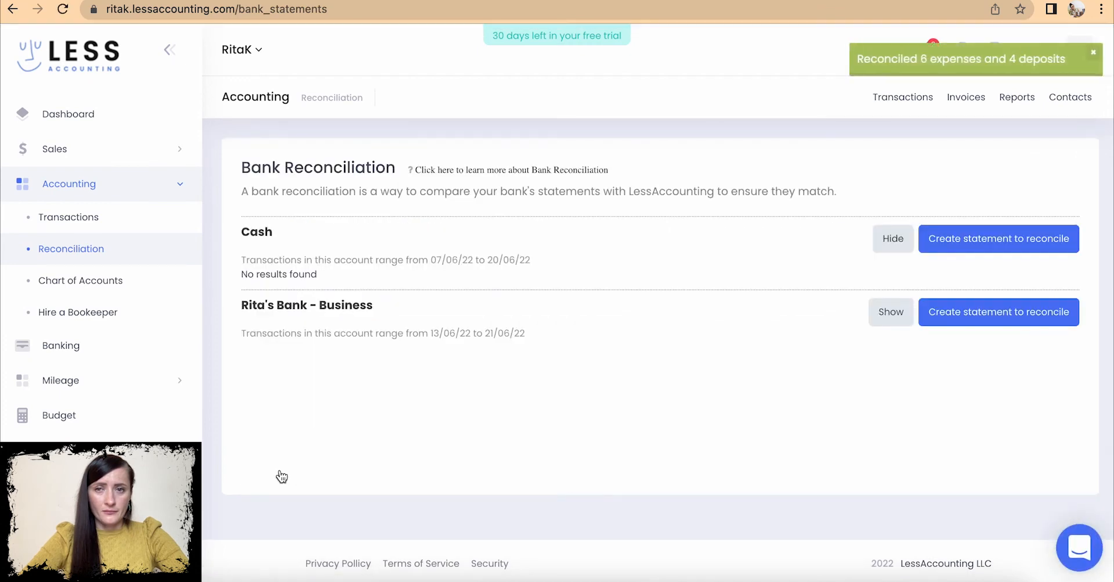
# - Show the business account's statement, pointing out the £3,185.00 end balance and £495.00 expenses
pyautogui.click(892, 311)
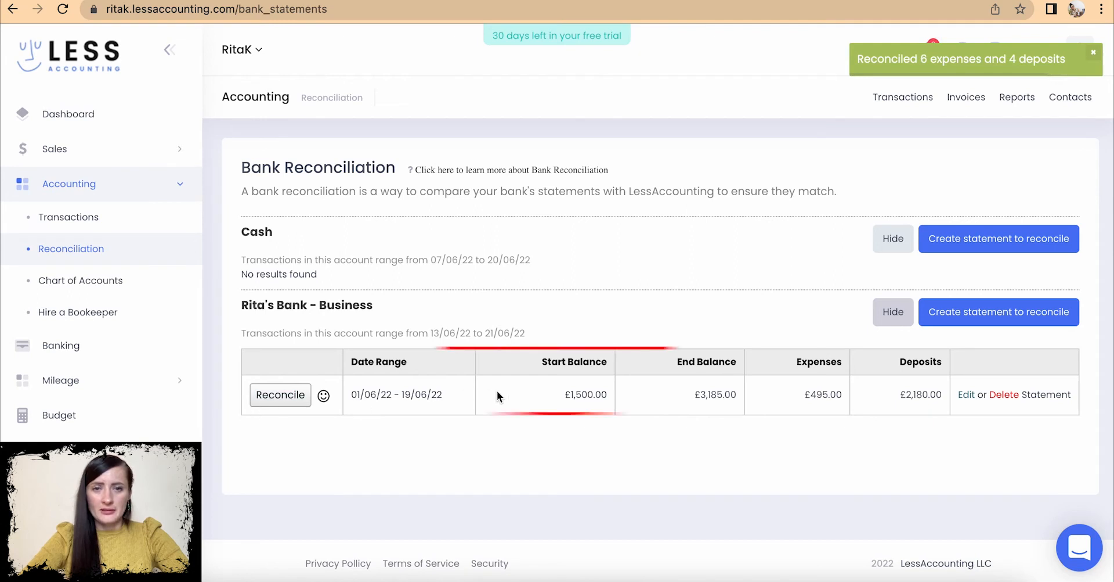
pyautogui.moveTo(733, 393); pyautogui.dragTo(702, 394)
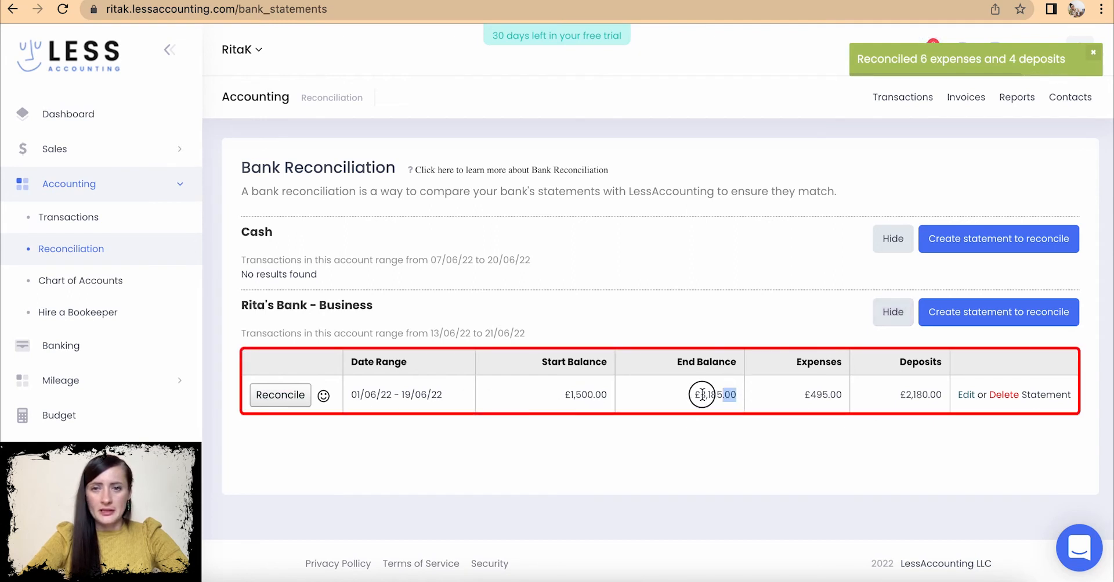
pyautogui.moveTo(800, 388); pyautogui.dragTo(944, 395)
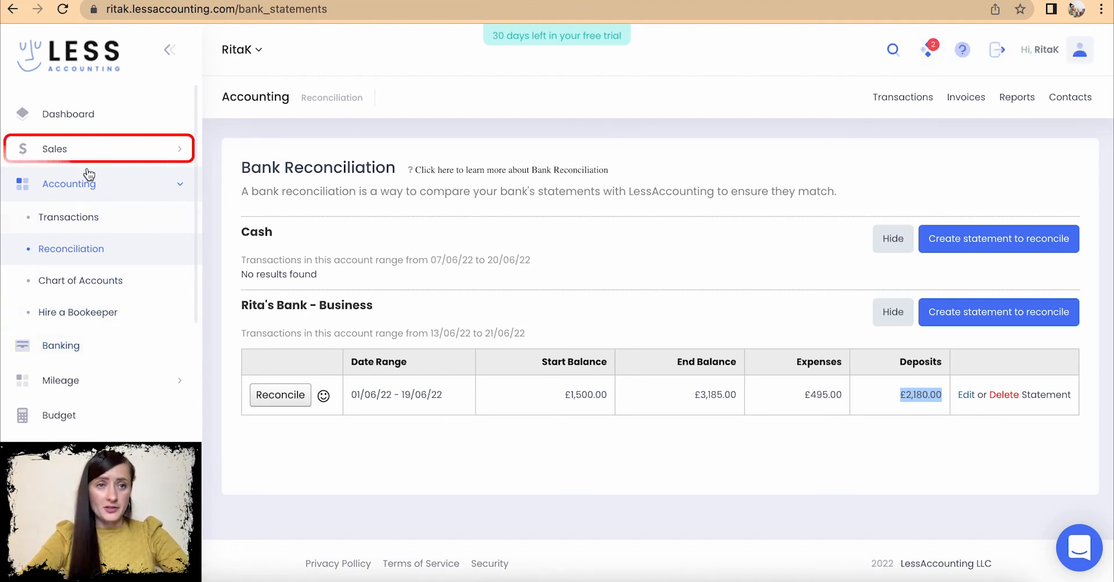
# - Open invoice 2022-0105 and check its applied £1,250.00 payment of 17/06/22 and £0.00 due
pyautogui.click(67, 149)
pyautogui.click(72, 215)
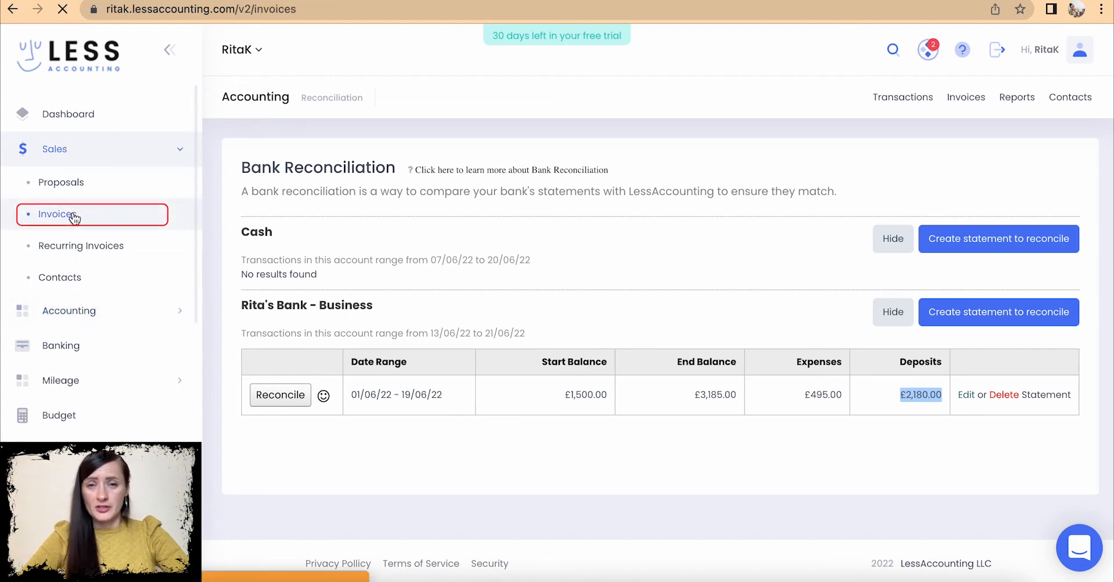
pyautogui.scroll(-4, 911, 454)
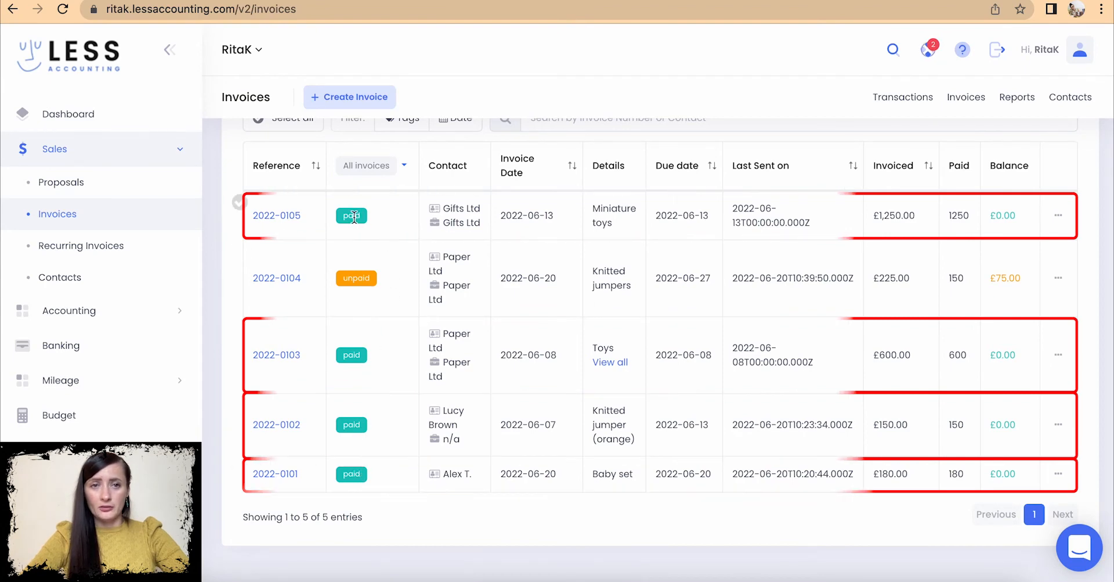
pyautogui.click(294, 215)
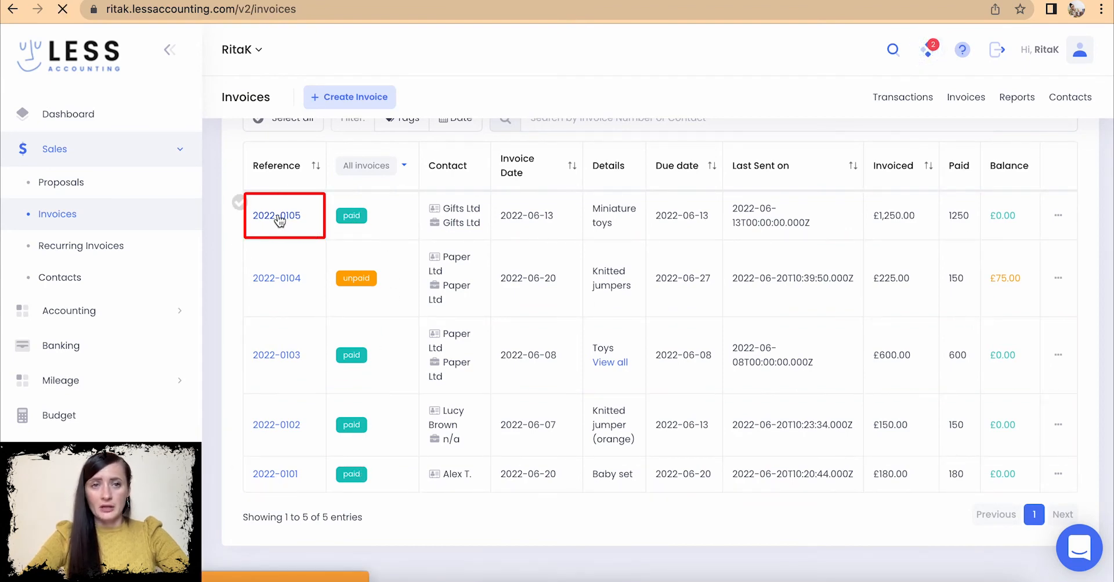
pyautogui.scroll(-10, 404, 256)
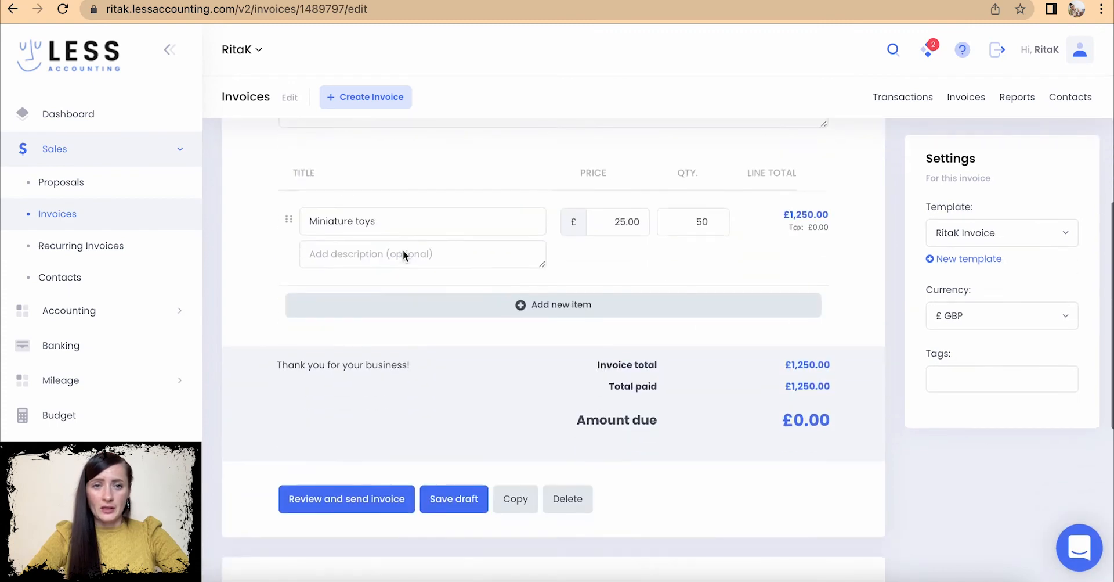
pyautogui.scroll(-1, 404, 251)
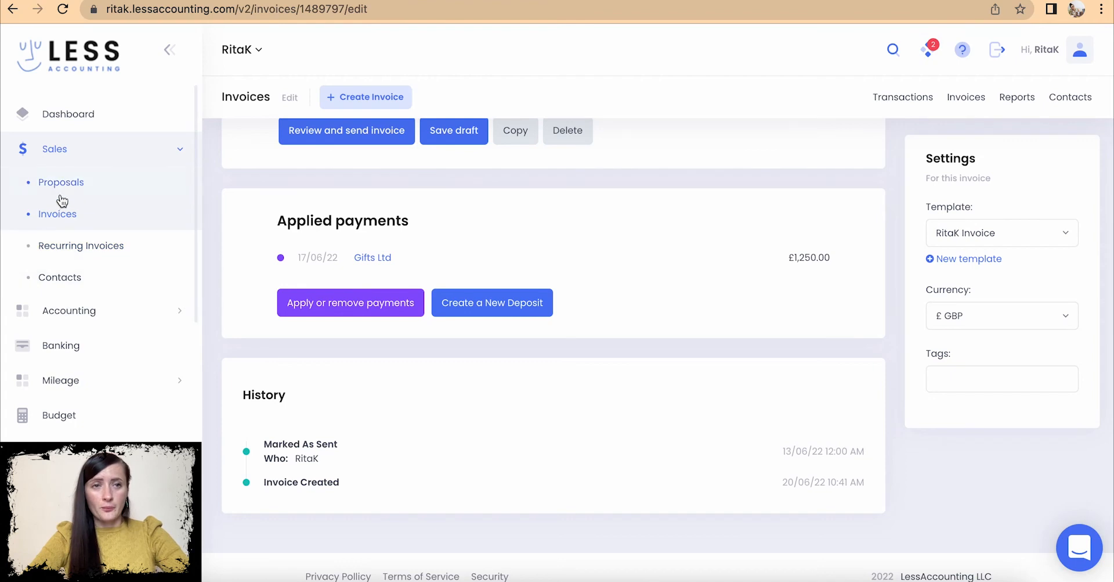
pyautogui.click(55, 150)
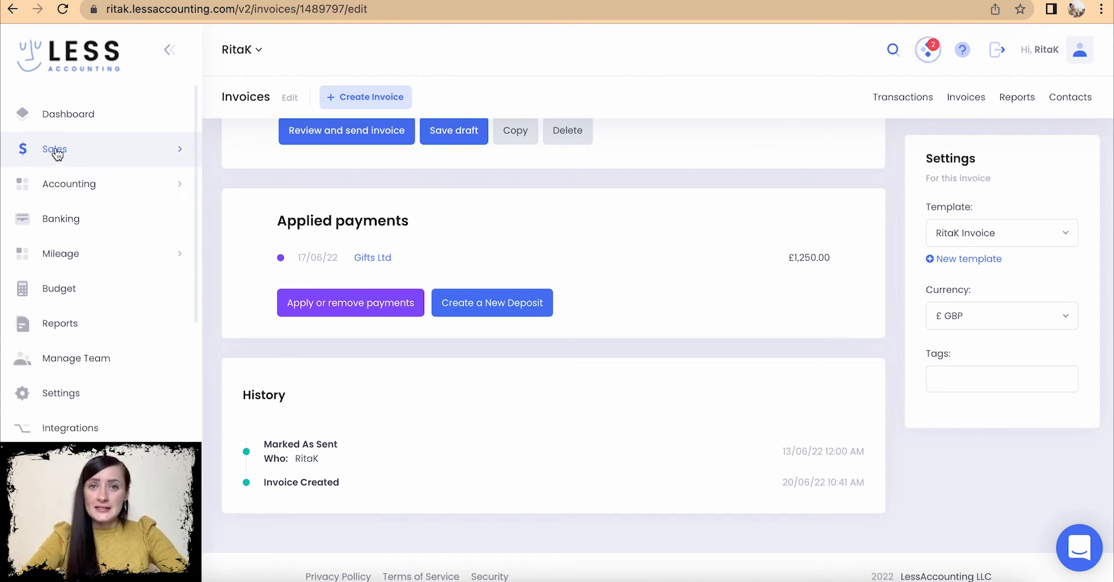
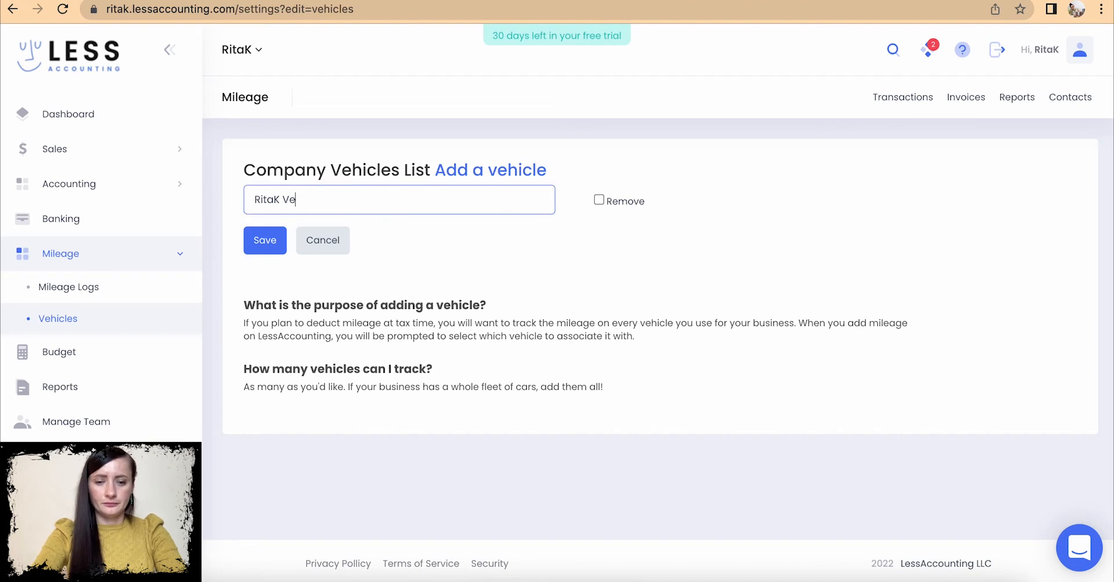
# - Finish naming the company car, save it, and go to the Mileage Overview
pyautogui.write('ar')
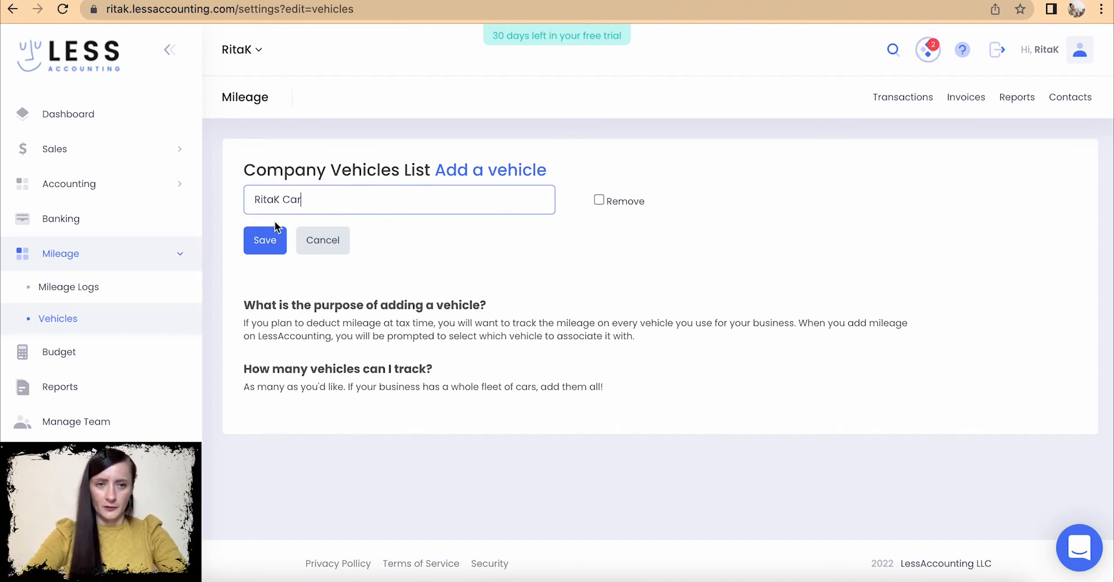
pyautogui.click(270, 242)
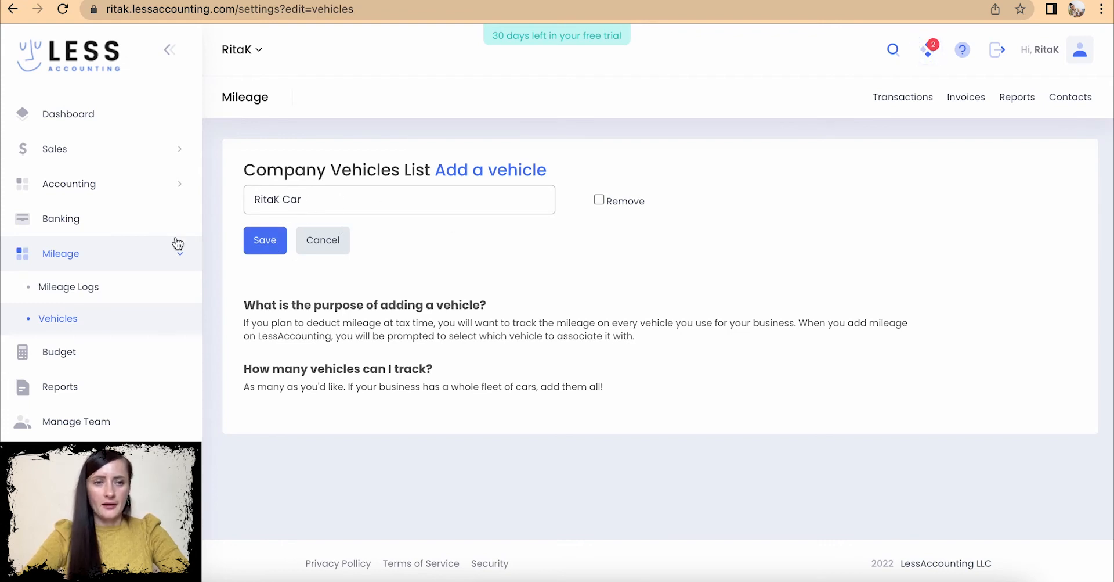
pyautogui.click(86, 290)
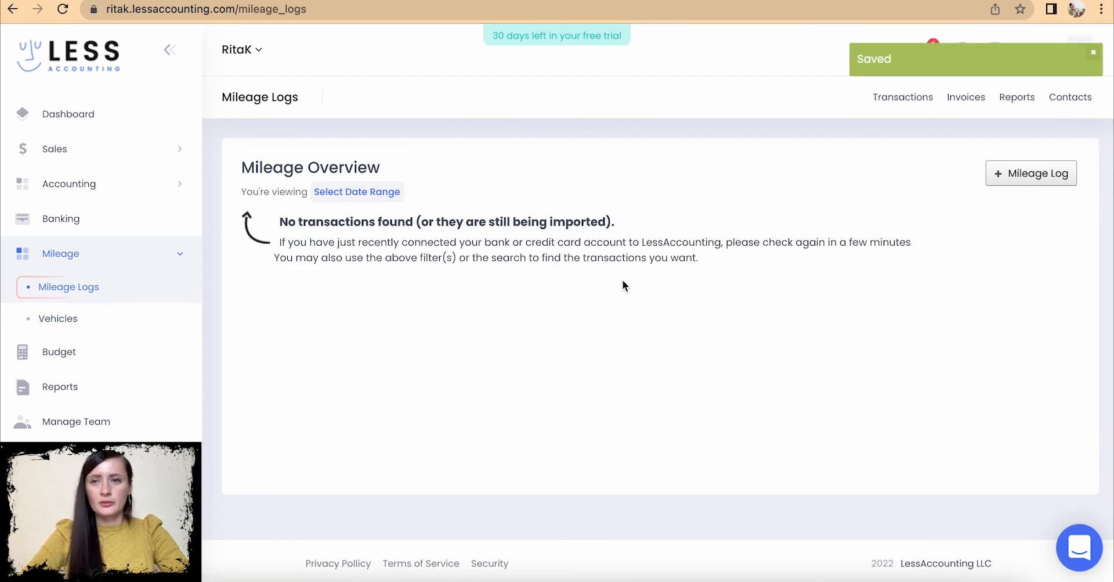
# - Start a mileage log dated 18/06/22 with note 'Trip to town festival' for the company car
pyautogui.click(1035, 185)
pyautogui.click(337, 229)
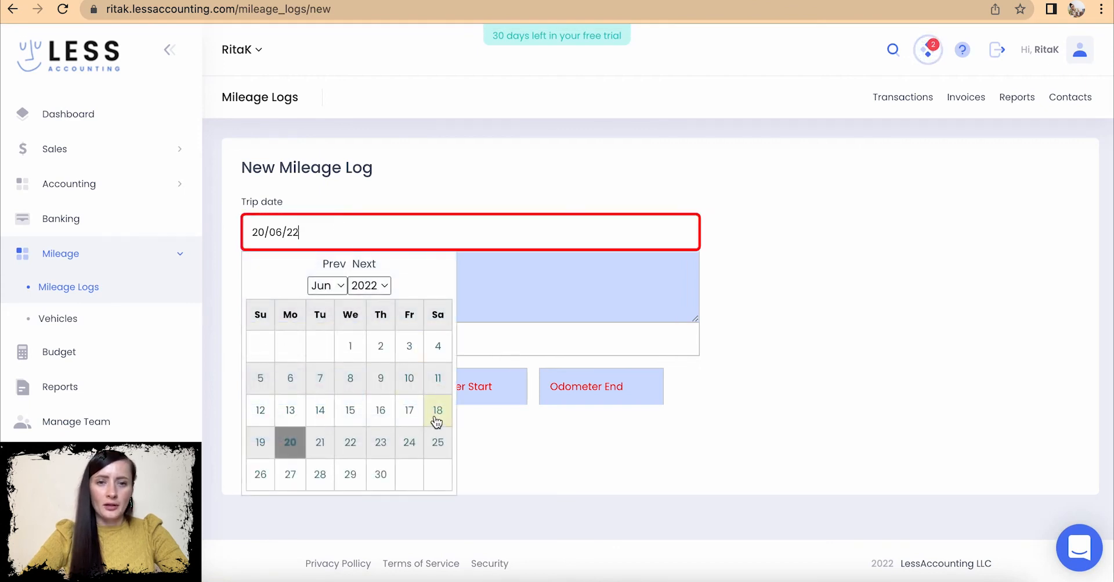
pyautogui.click(436, 419)
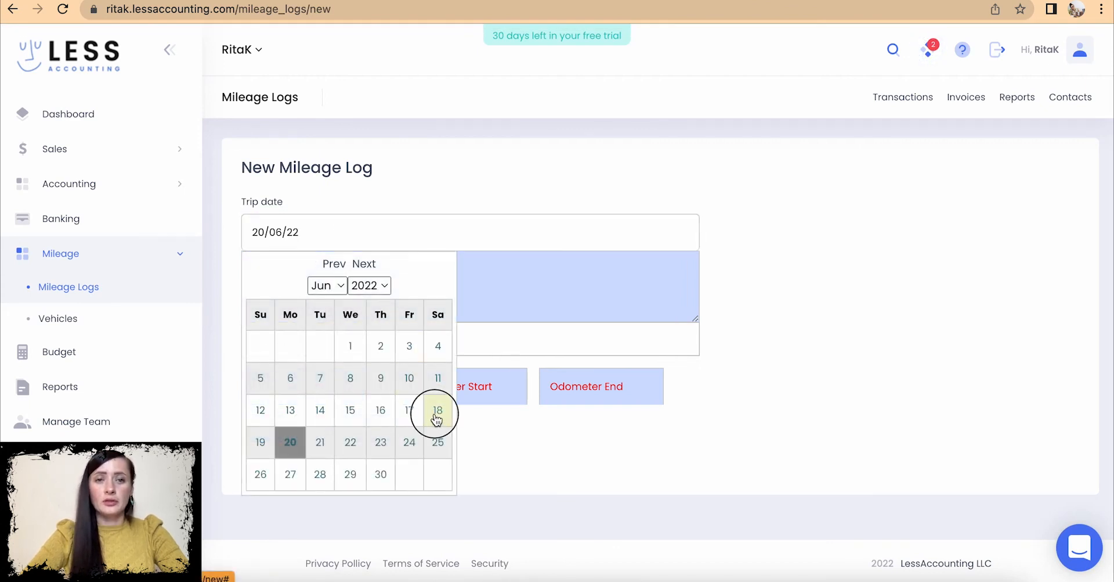
pyautogui.click(296, 260)
pyautogui.write('Trip to ')
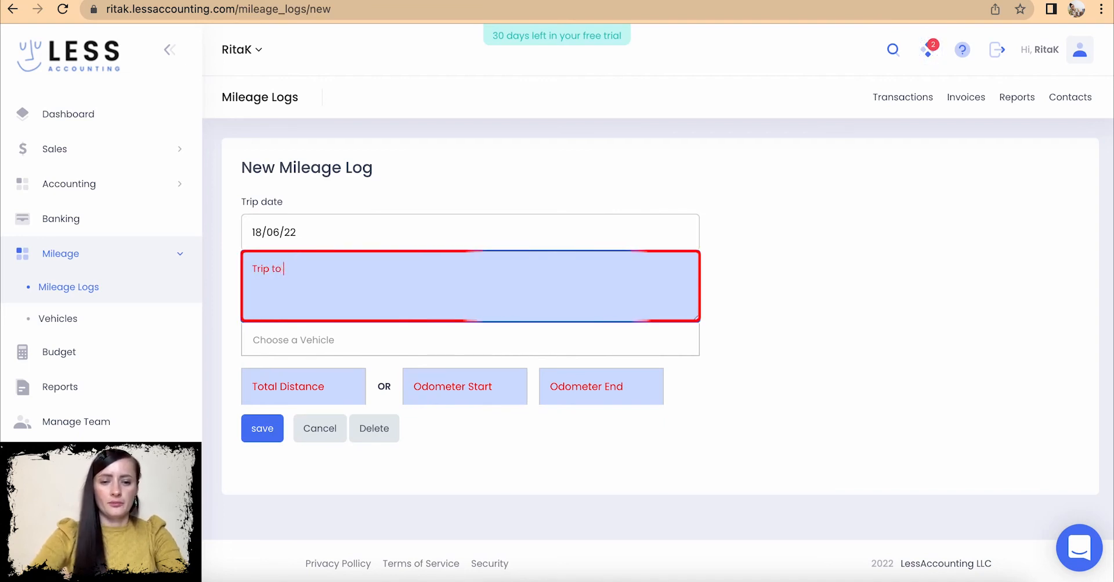
pyautogui.write('town festival')
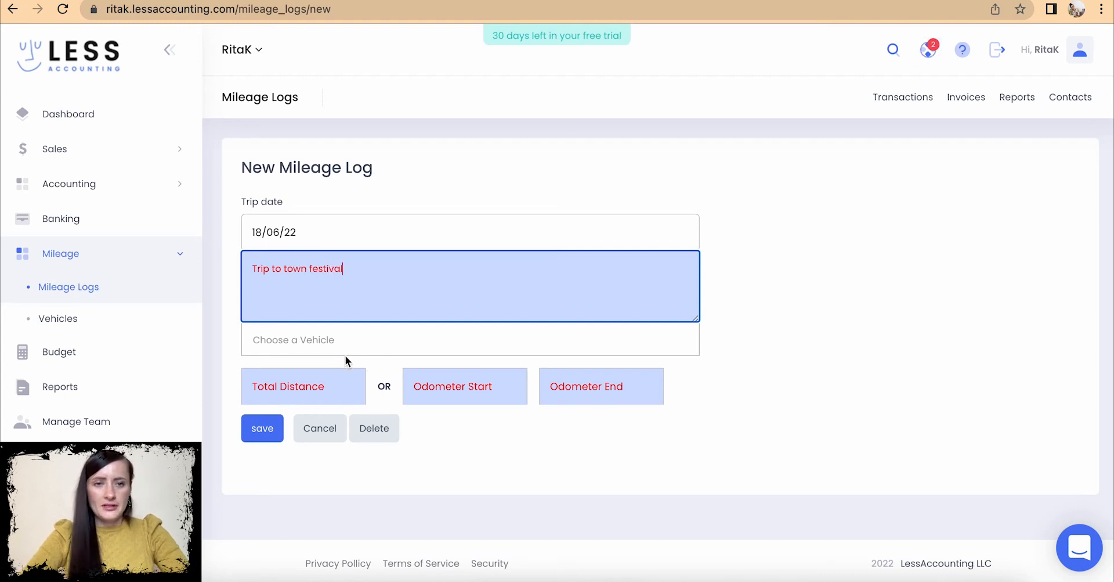
pyautogui.click(320, 350)
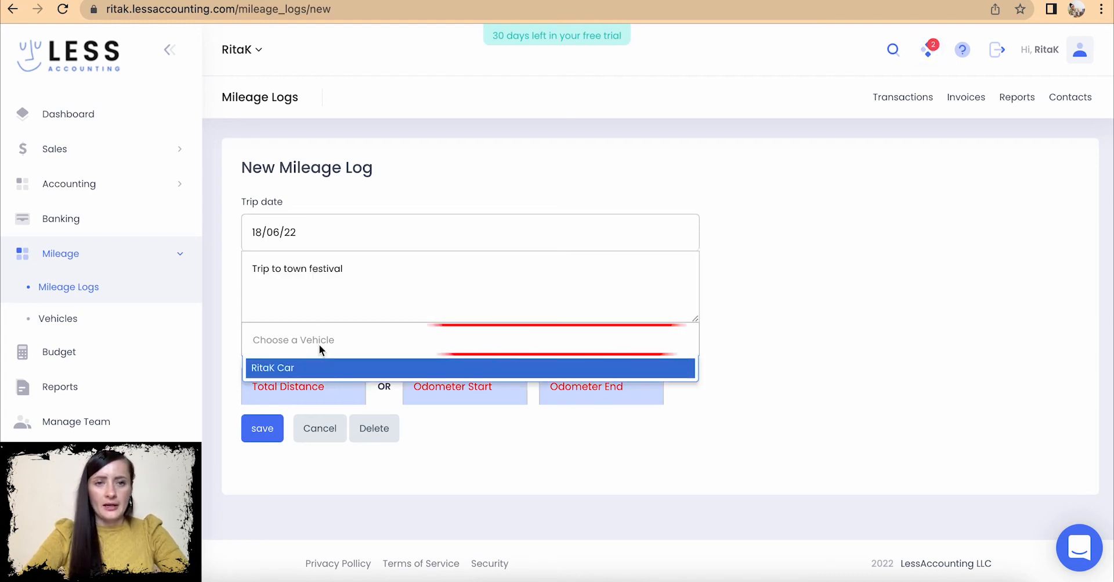
pyautogui.click(303, 371)
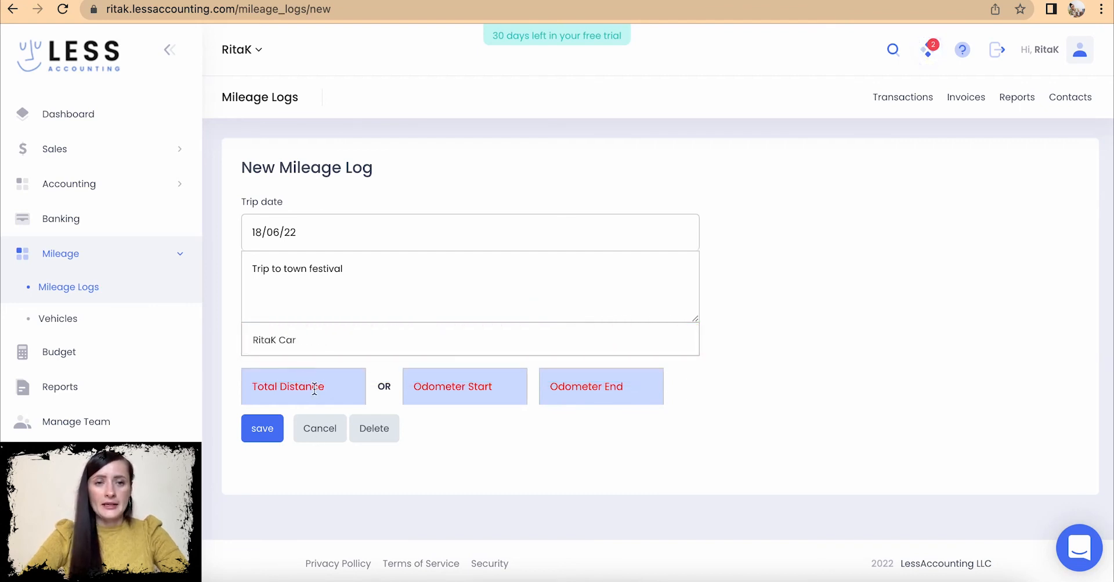
# - Enter 45 miles as Total Distance, rather than odometer start/end, and save the log
pyautogui.click(316, 390)
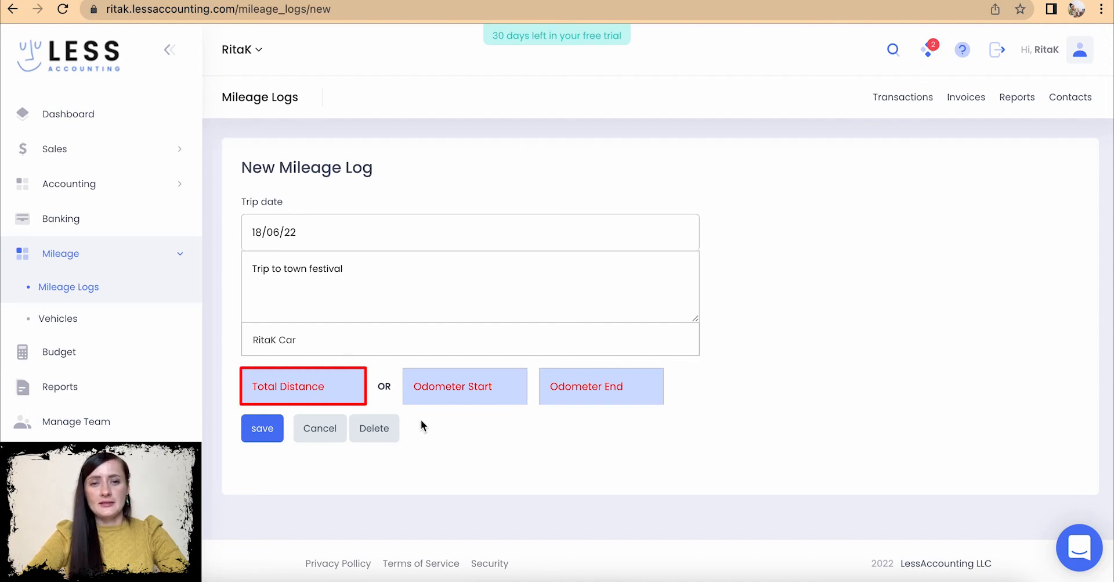
pyautogui.click(504, 382)
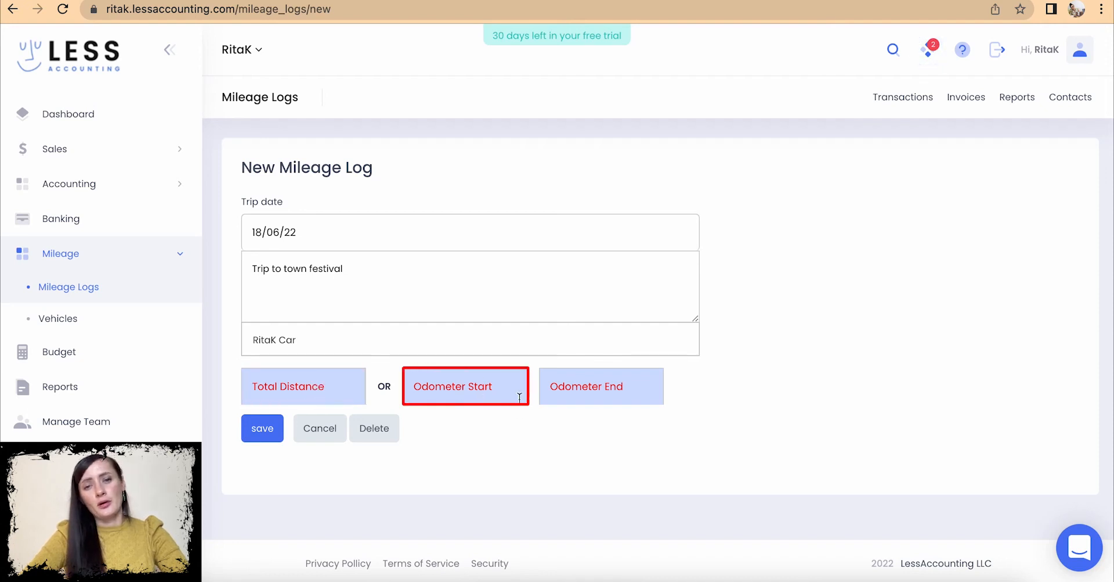
pyautogui.click(580, 388)
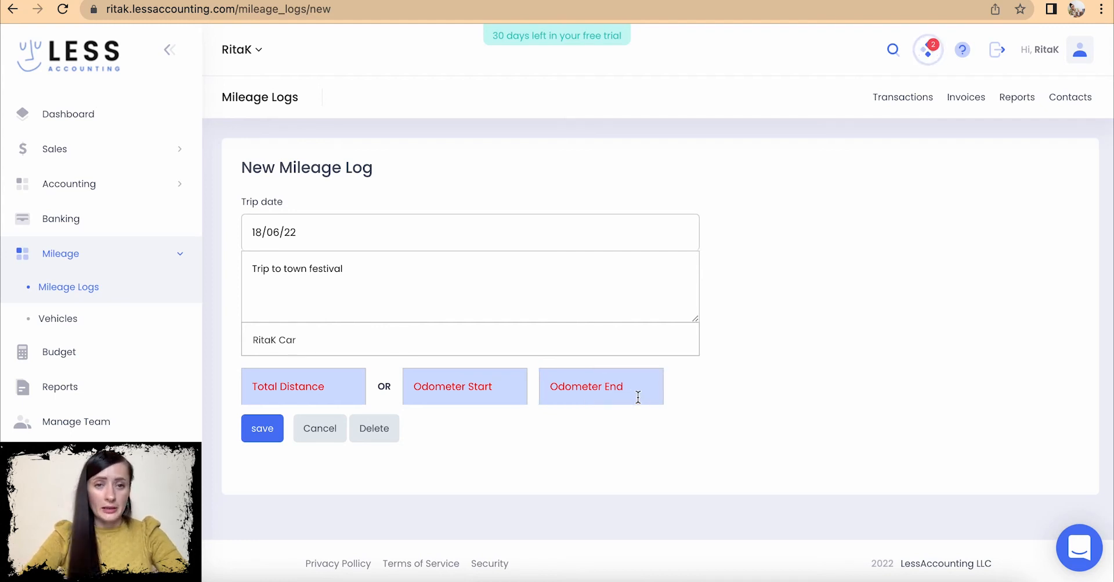
pyautogui.click(329, 379)
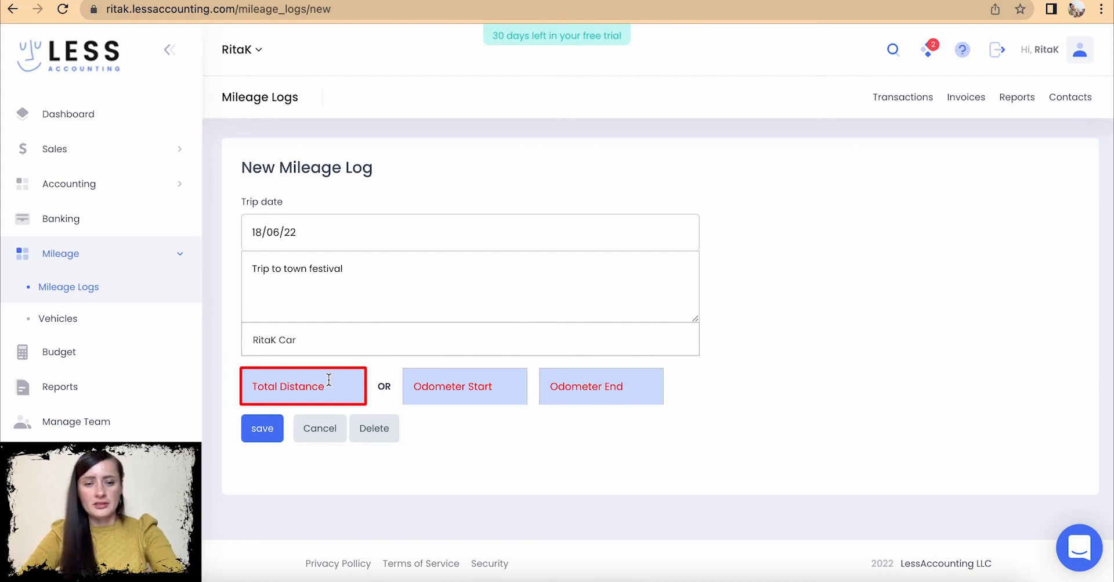
pyautogui.write('45')
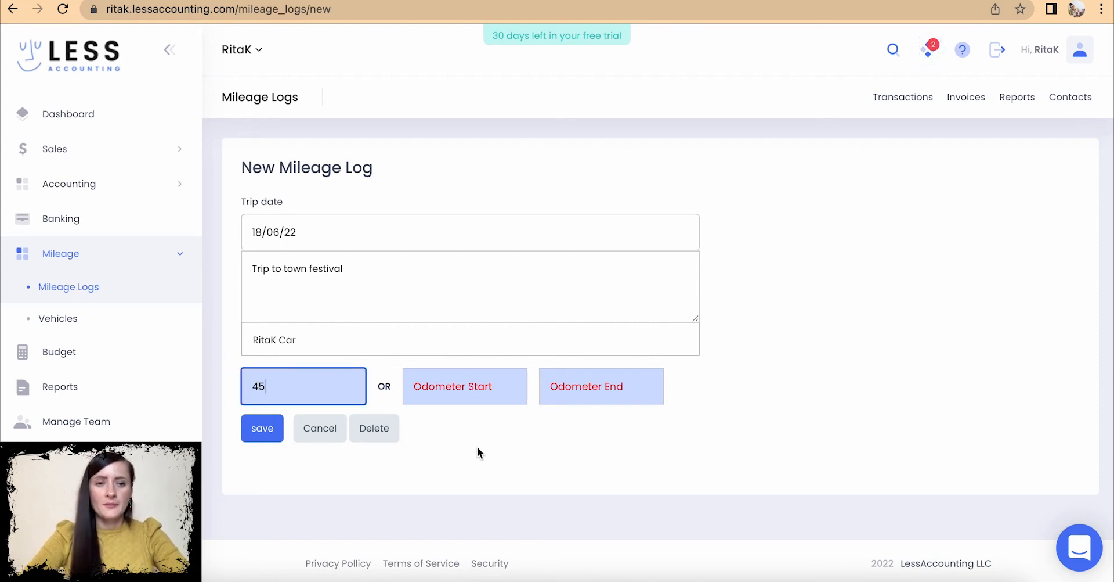
pyautogui.click(265, 433)
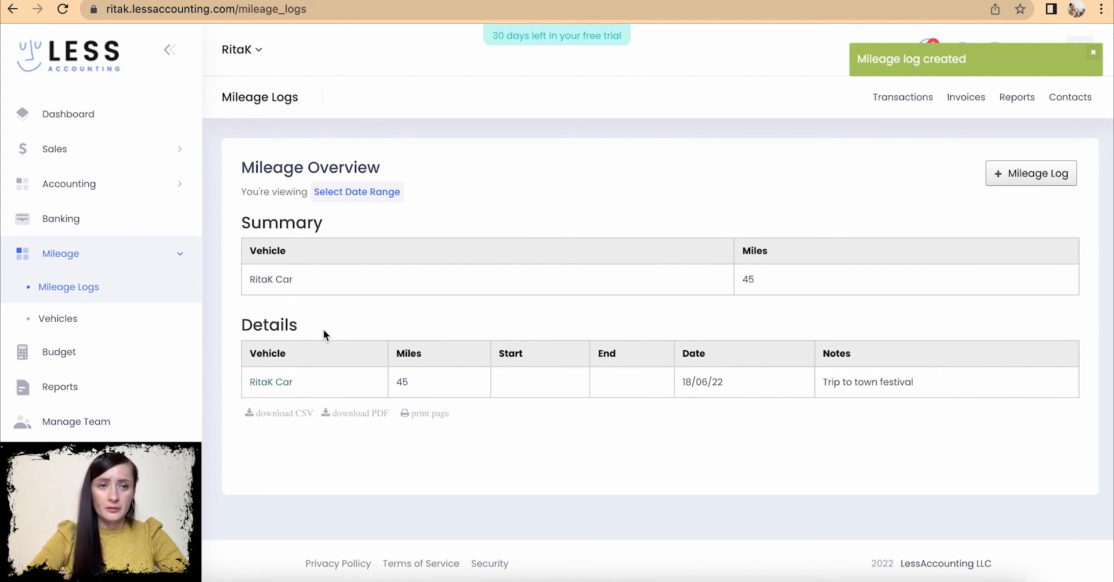
pyautogui.click(1038, 180)
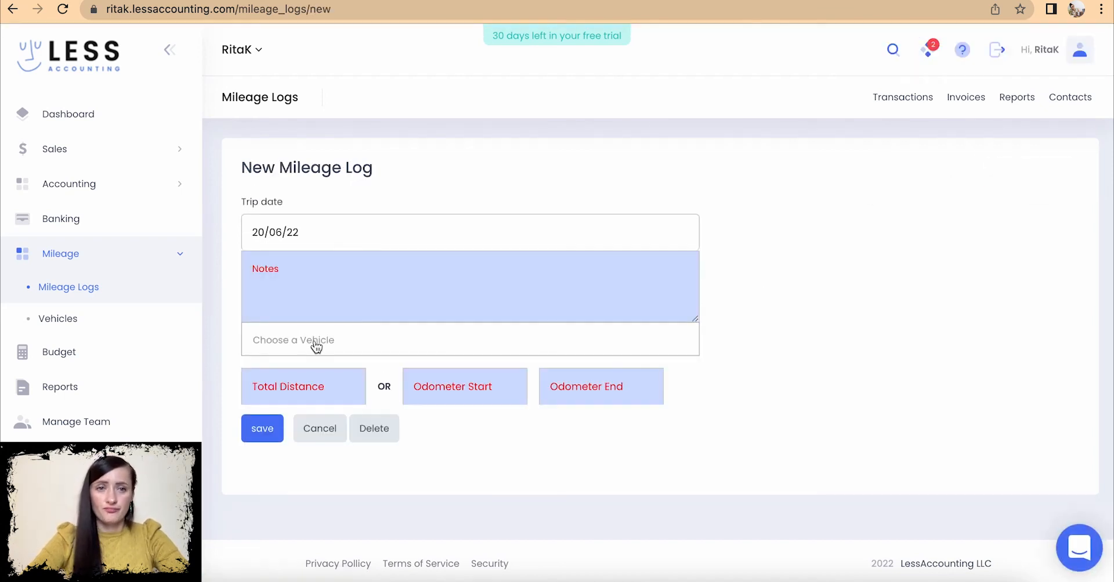
# - Log a 57-mile town festival trip on 19/06/22 for the company car
pyautogui.click(314, 235)
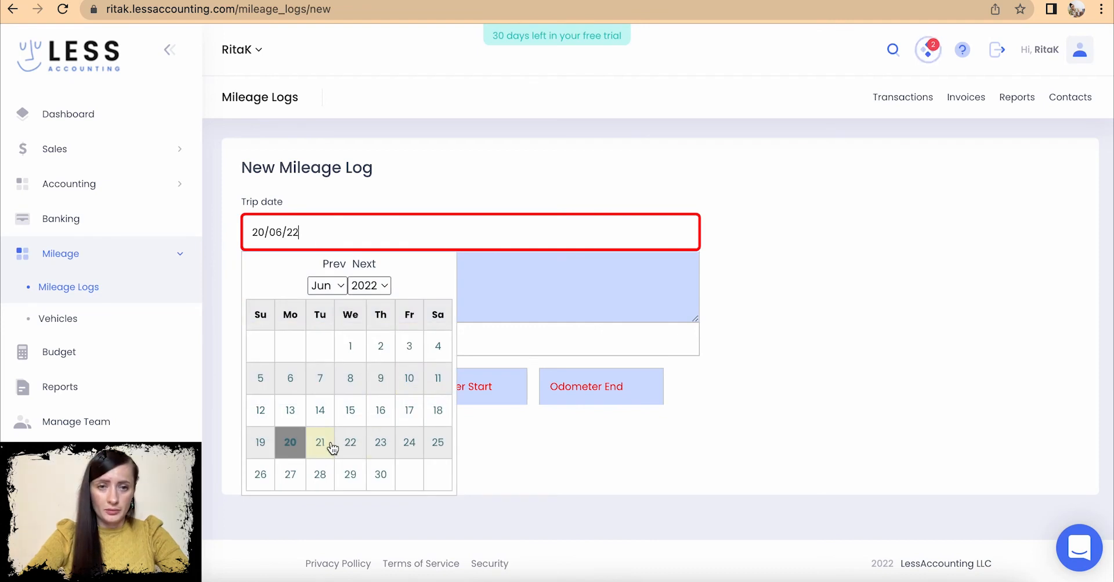
pyautogui.click(261, 442)
pyautogui.click(304, 258)
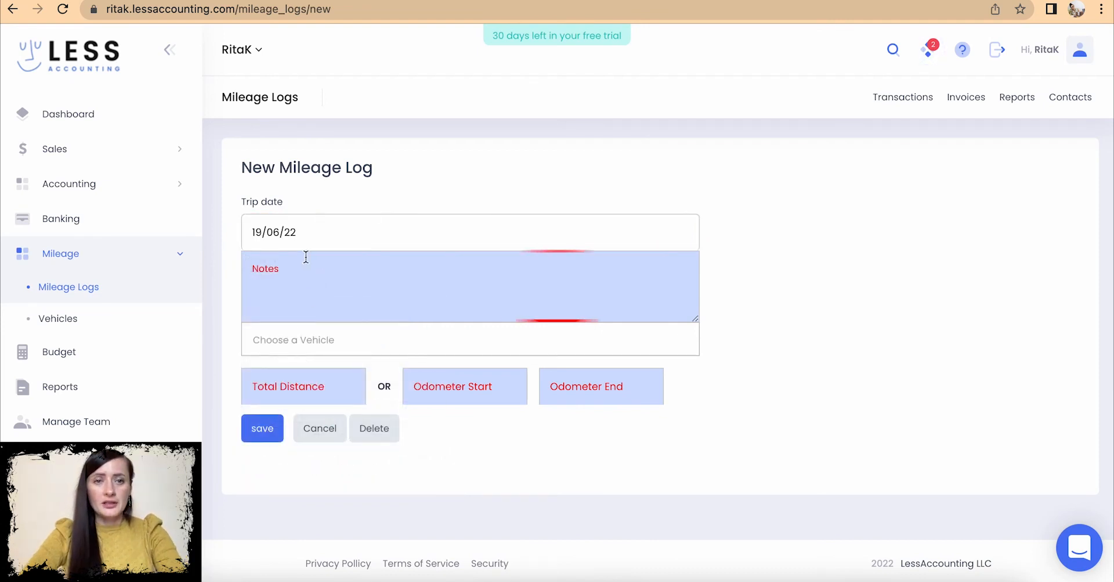
pyautogui.write('Trip to Town festival')
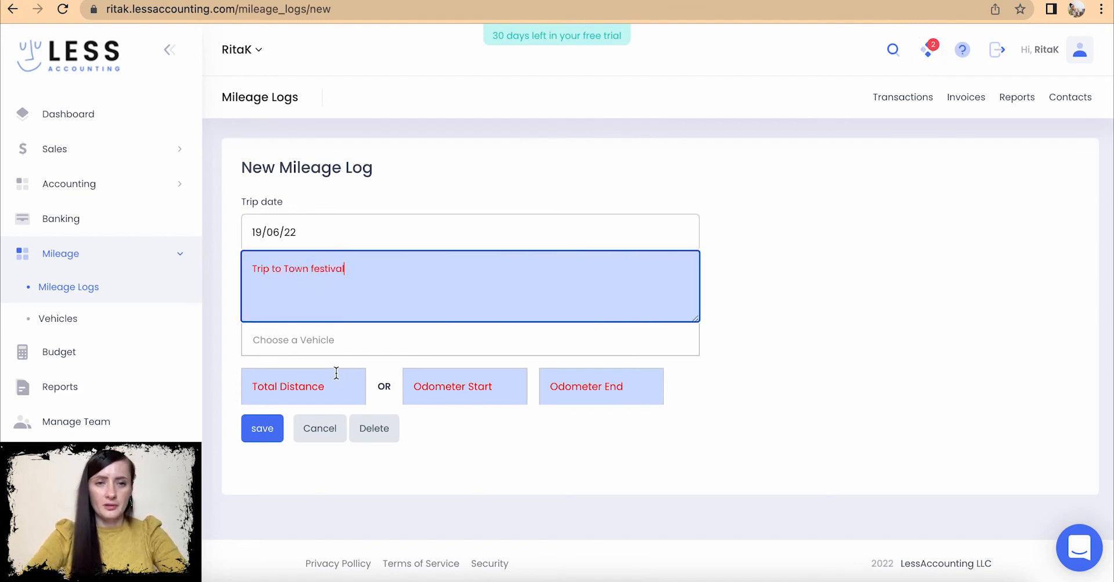
pyautogui.click(311, 347)
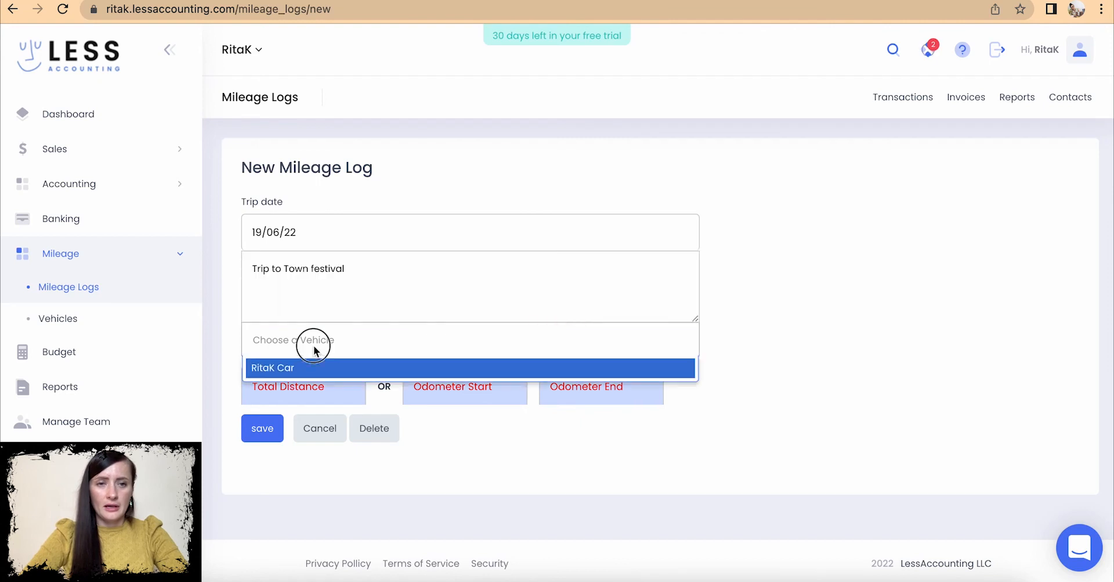
pyautogui.click(307, 366)
pyautogui.click(308, 381)
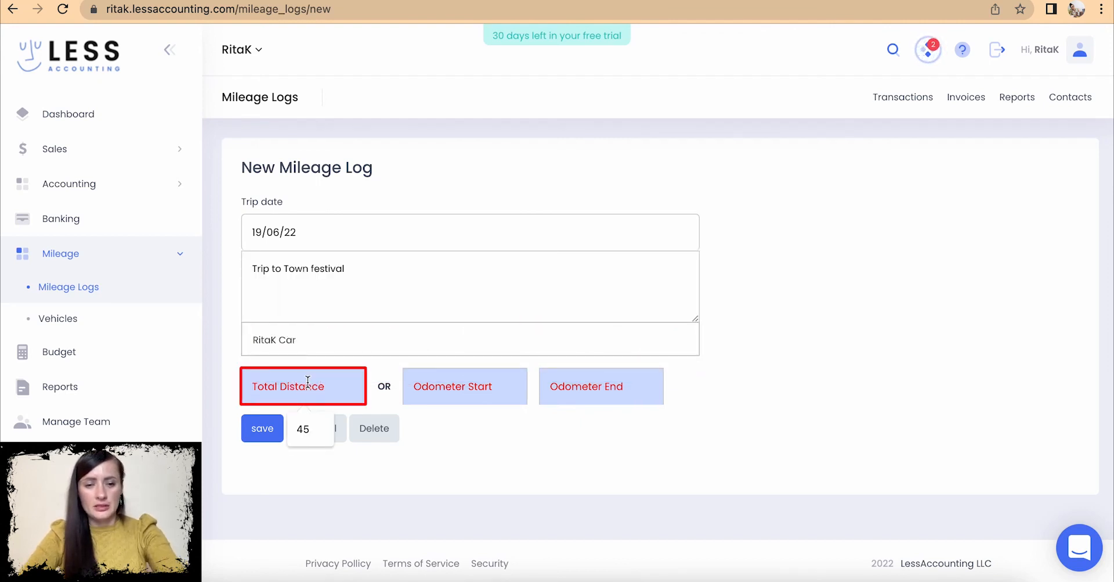
pyautogui.write('57')
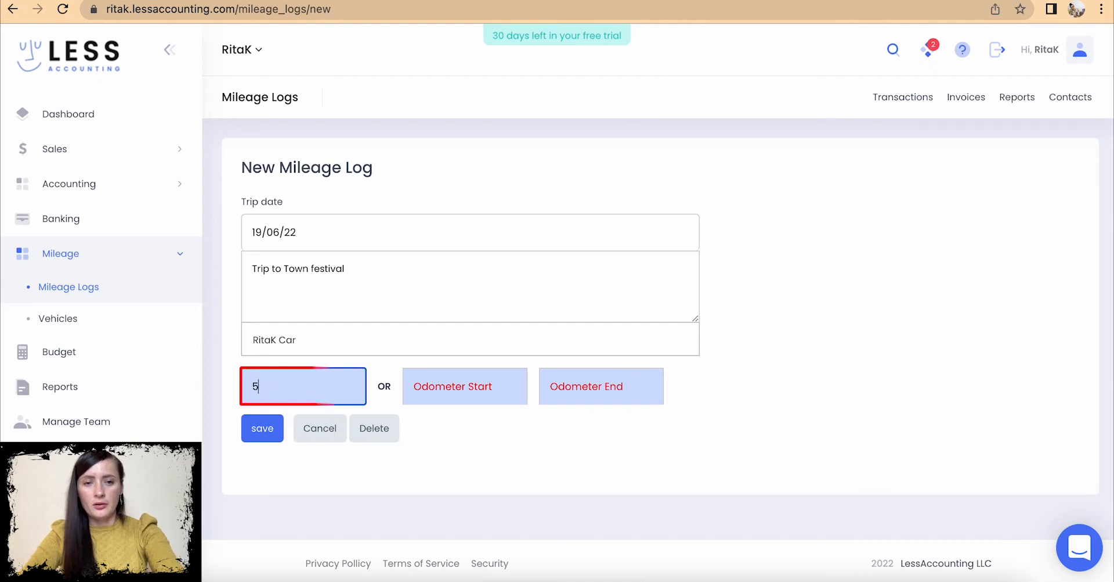
pyautogui.click(268, 430)
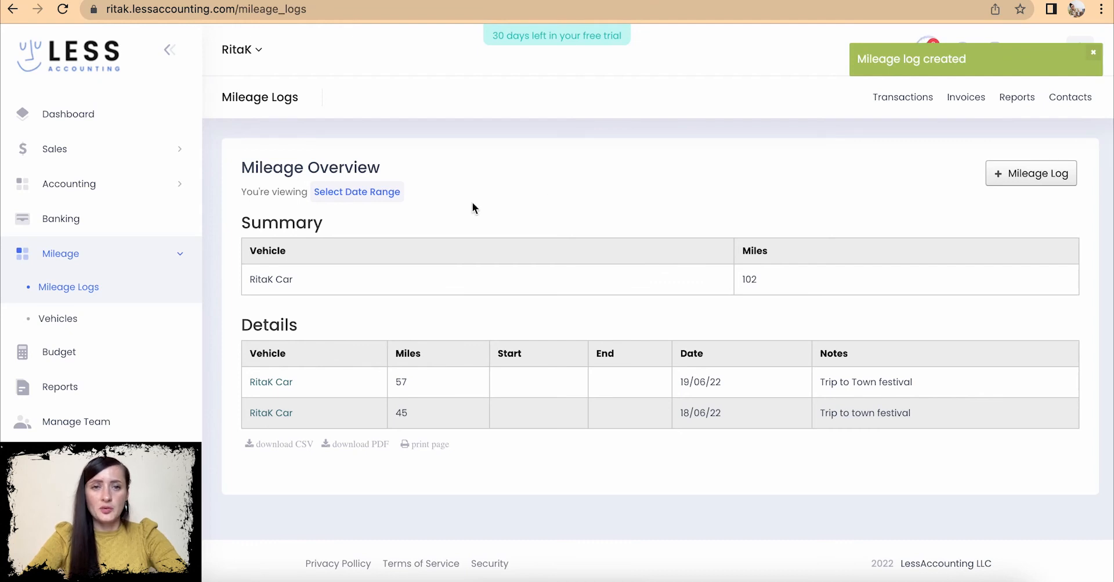
pyautogui.click(365, 192)
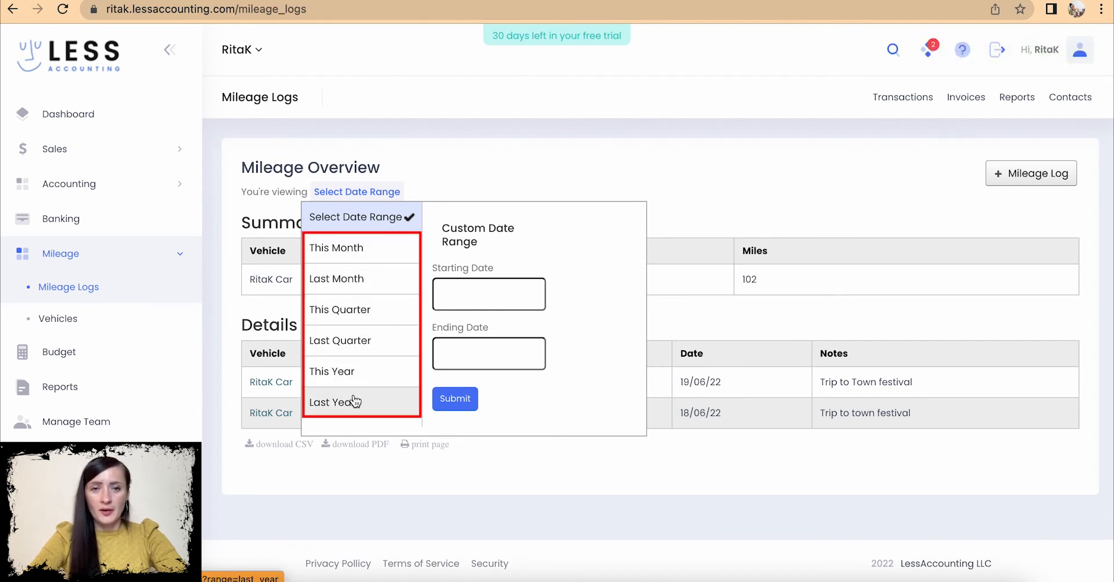
# - Look over the mileage date range options without changing them, then go to the Budget page
pyautogui.click(514, 296)
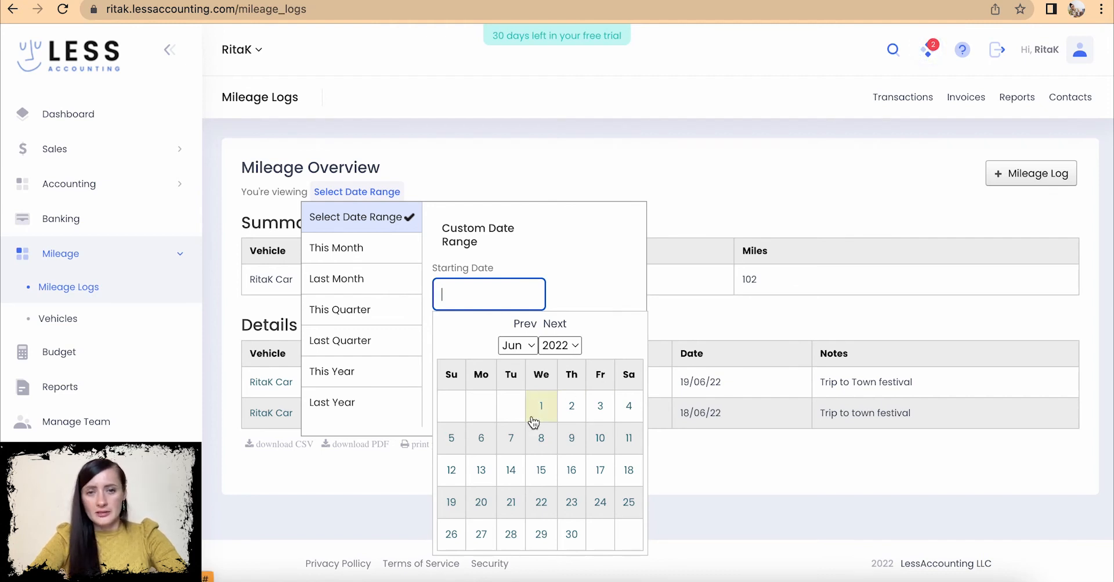
pyautogui.click(607, 268)
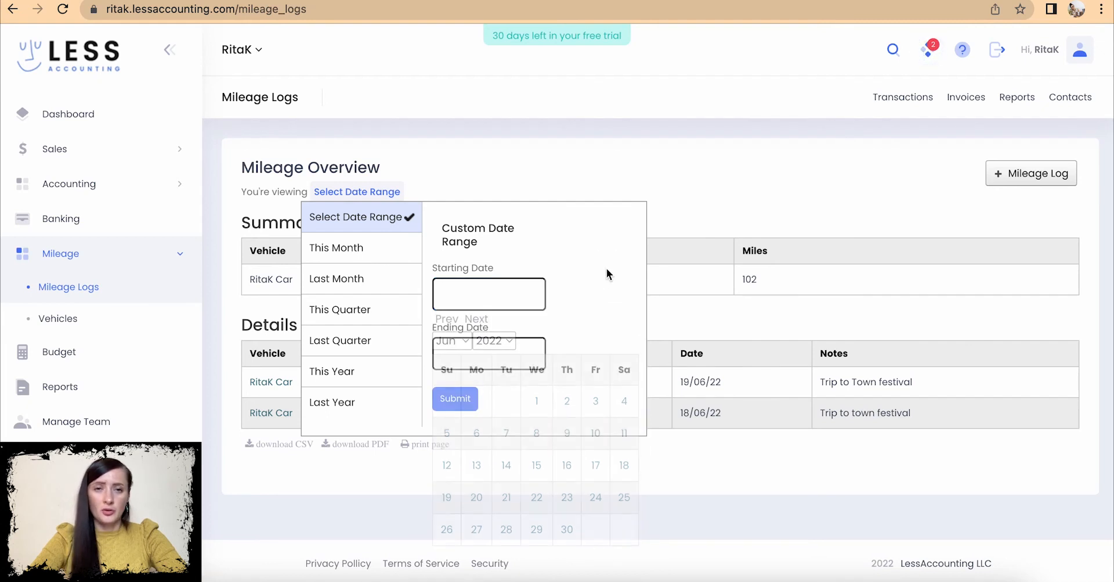
pyautogui.click(447, 173)
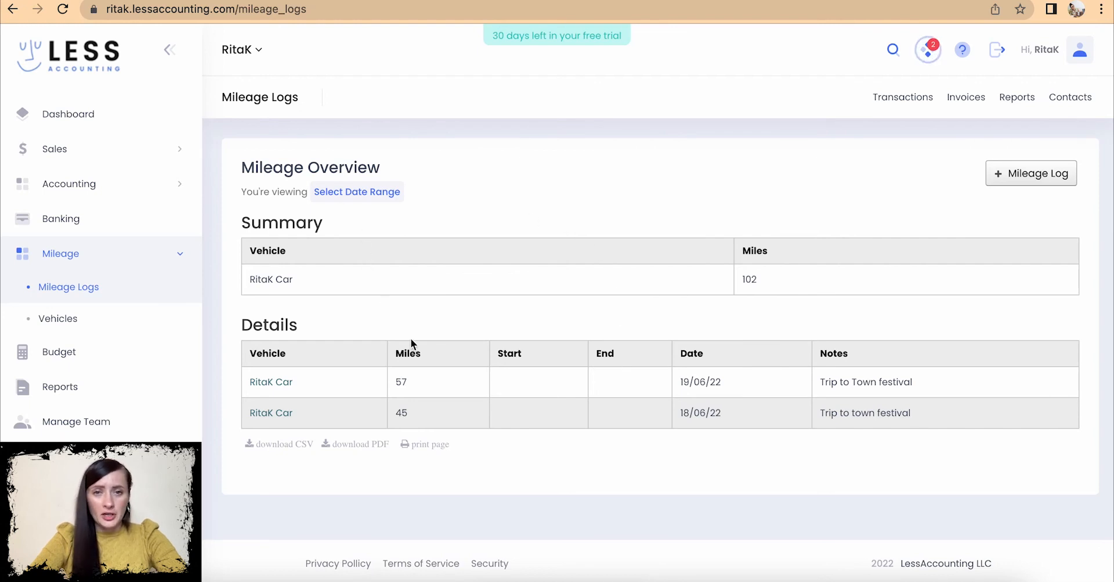
pyautogui.click(366, 191)
pyautogui.click(843, 296)
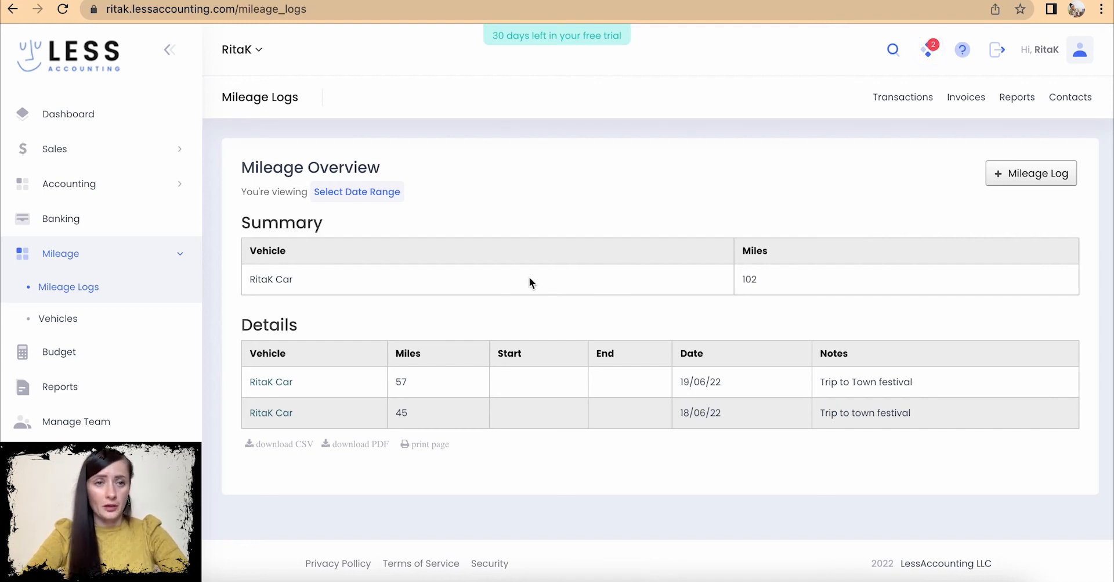
pyautogui.click(82, 355)
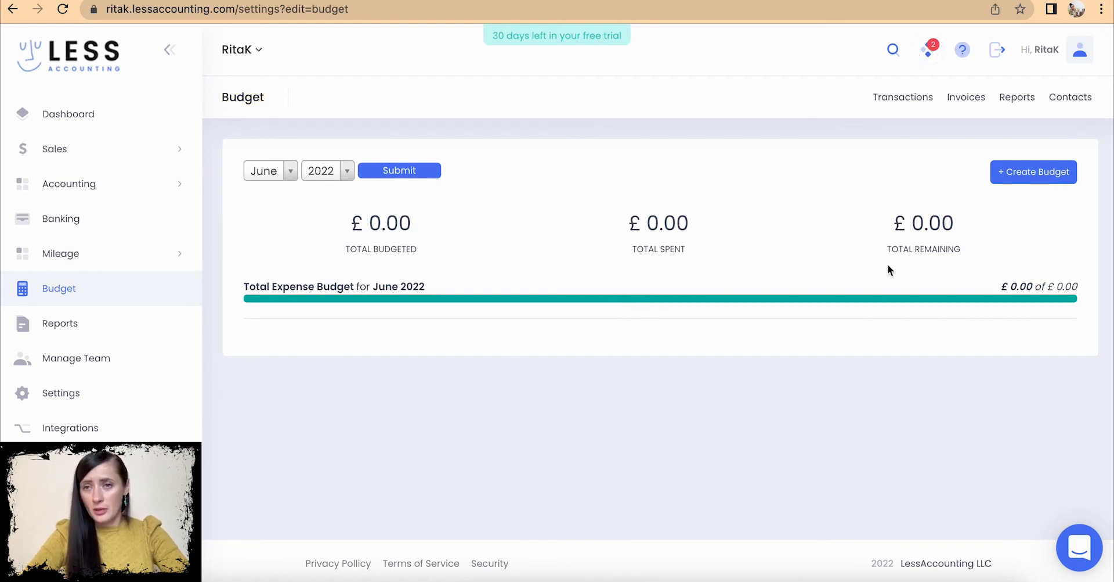
# - Create a Car and Truck budget of £1000 with Yearly frequency
pyautogui.click(1038, 174)
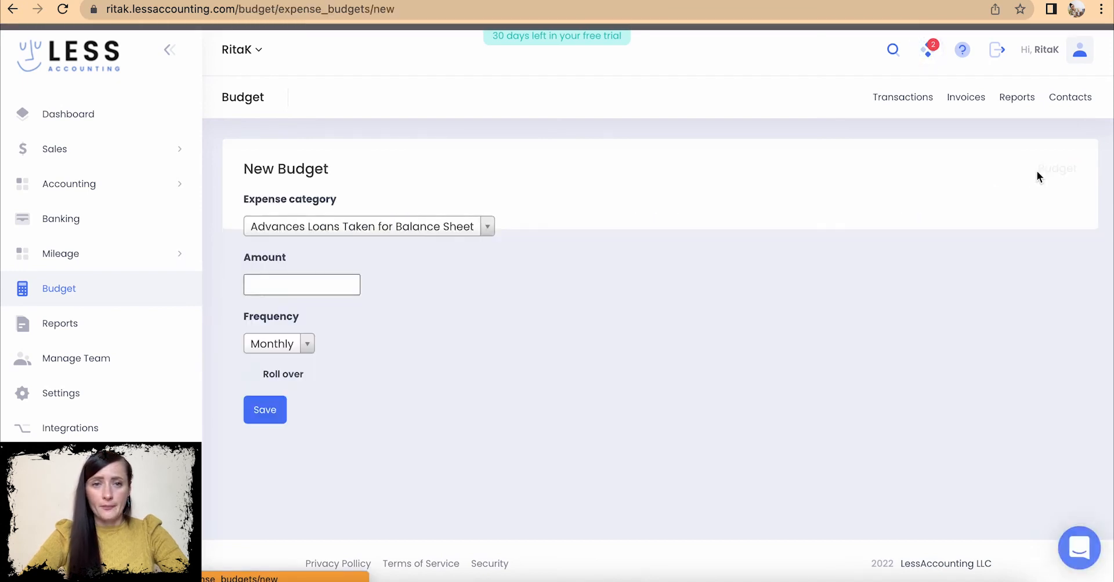
pyautogui.click(487, 227)
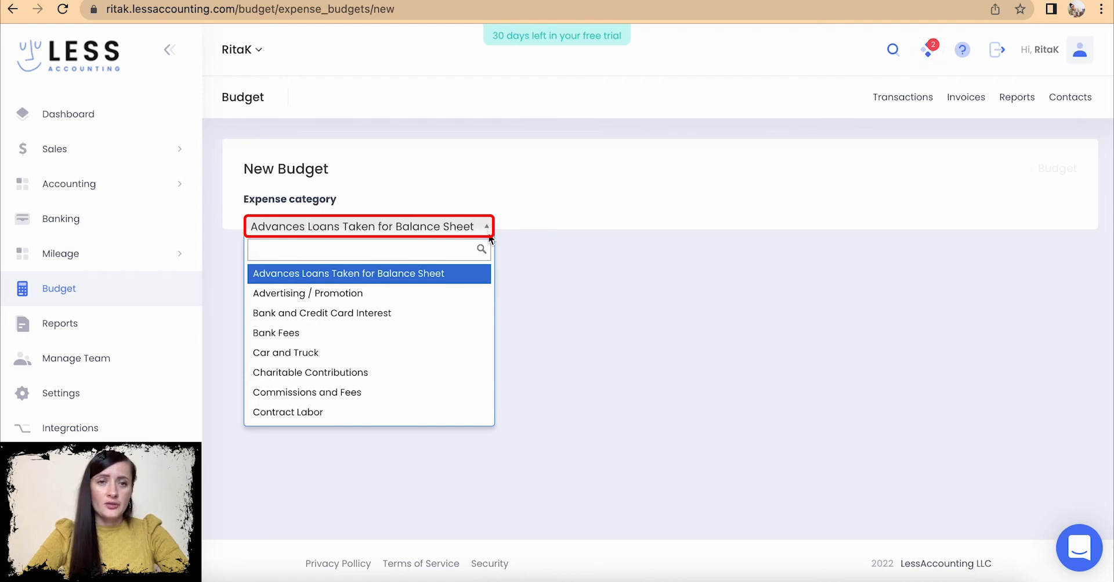
pyautogui.click(394, 352)
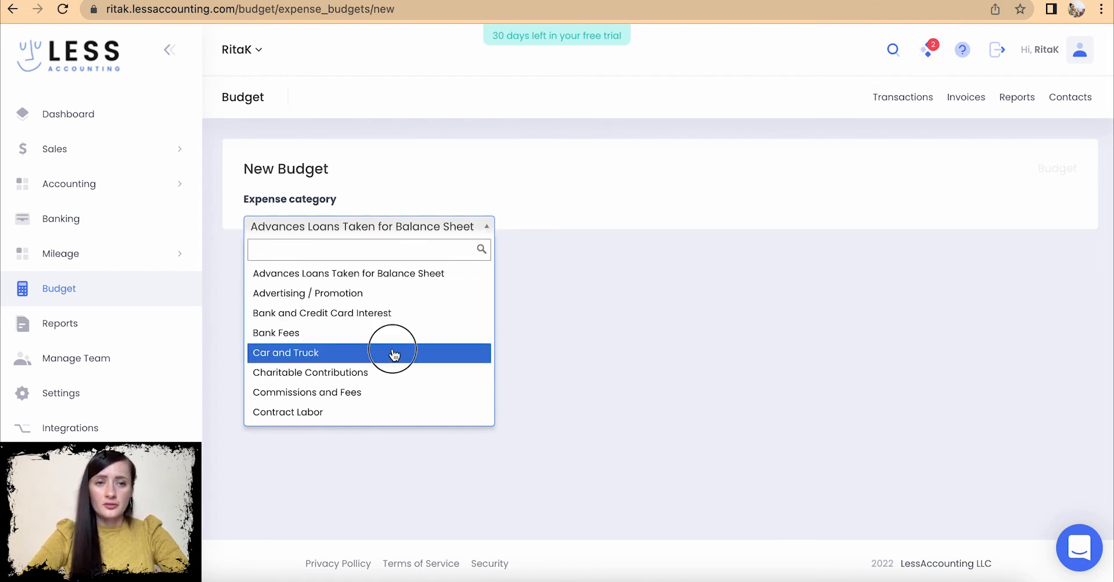
pyautogui.click(289, 283)
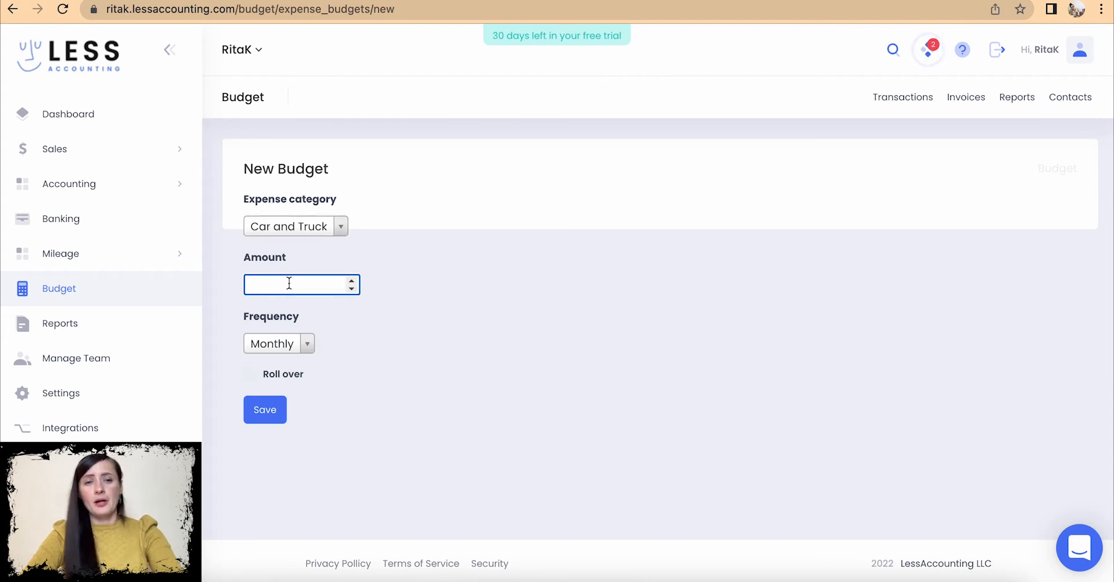
pyautogui.write('1000')
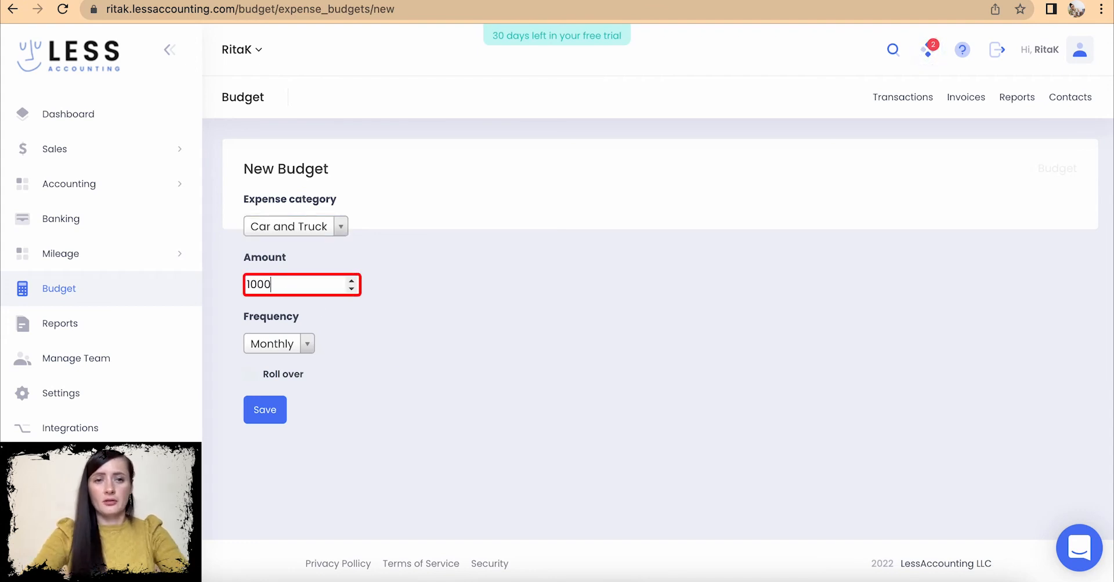
pyautogui.click(308, 346)
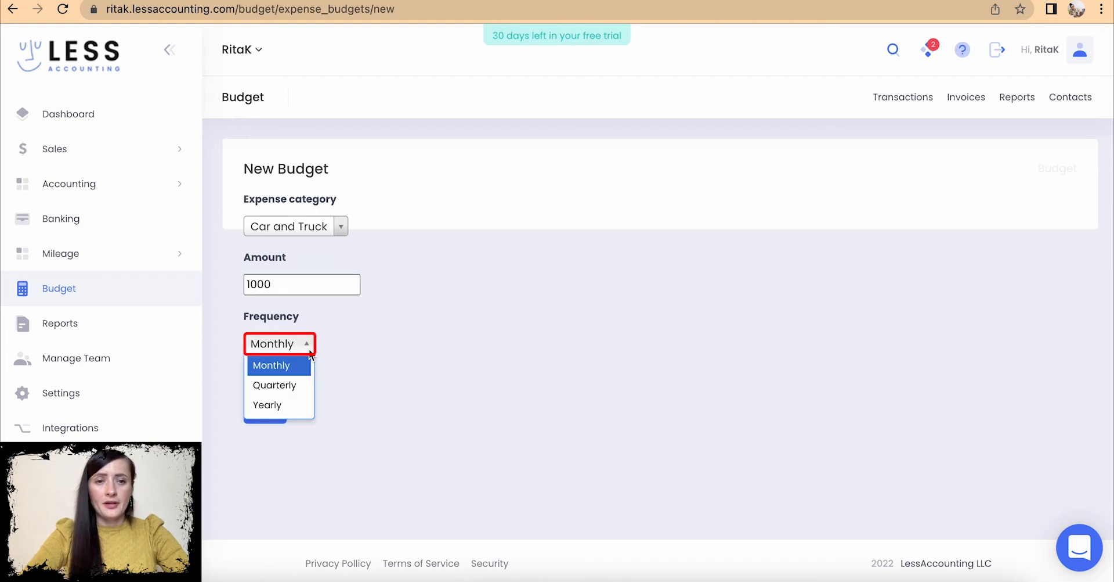
pyautogui.click(289, 406)
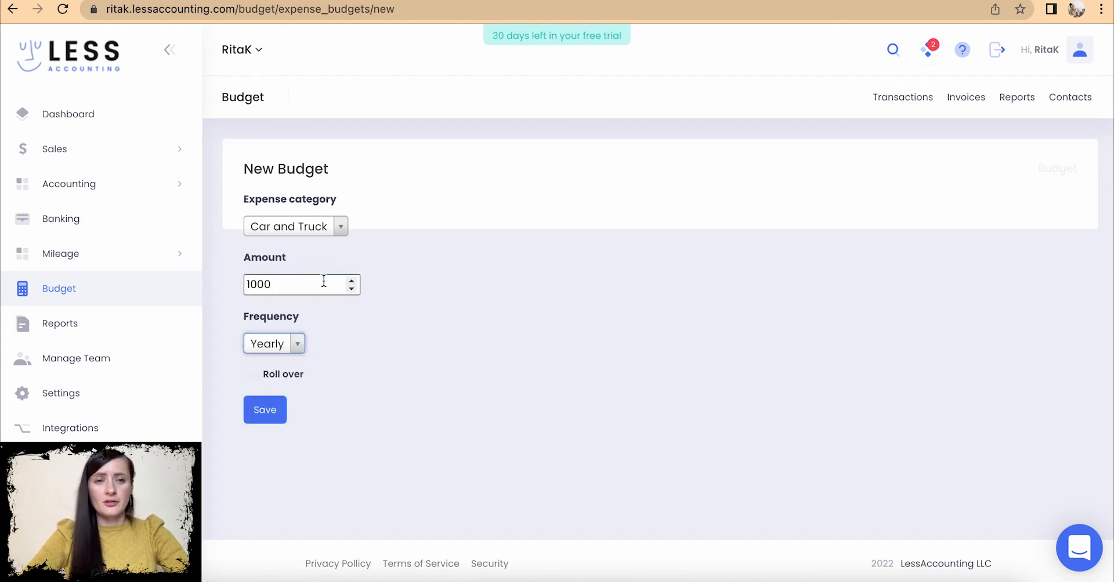
pyautogui.click(280, 411)
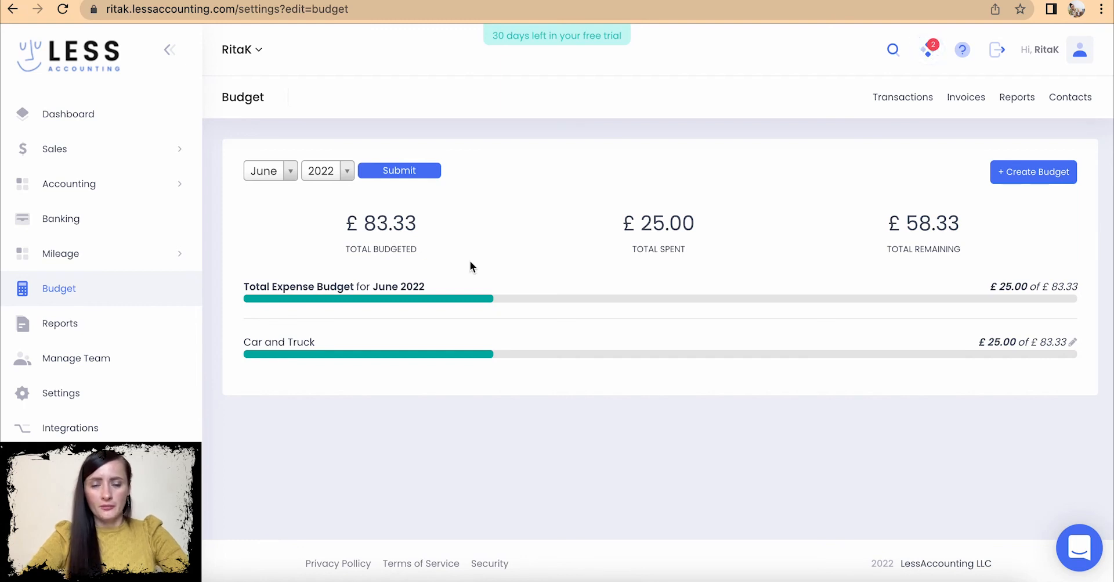
# - Begin a Cost of Goods Sold budget, entering 1000 with Yearly frequency
pyautogui.click(1025, 183)
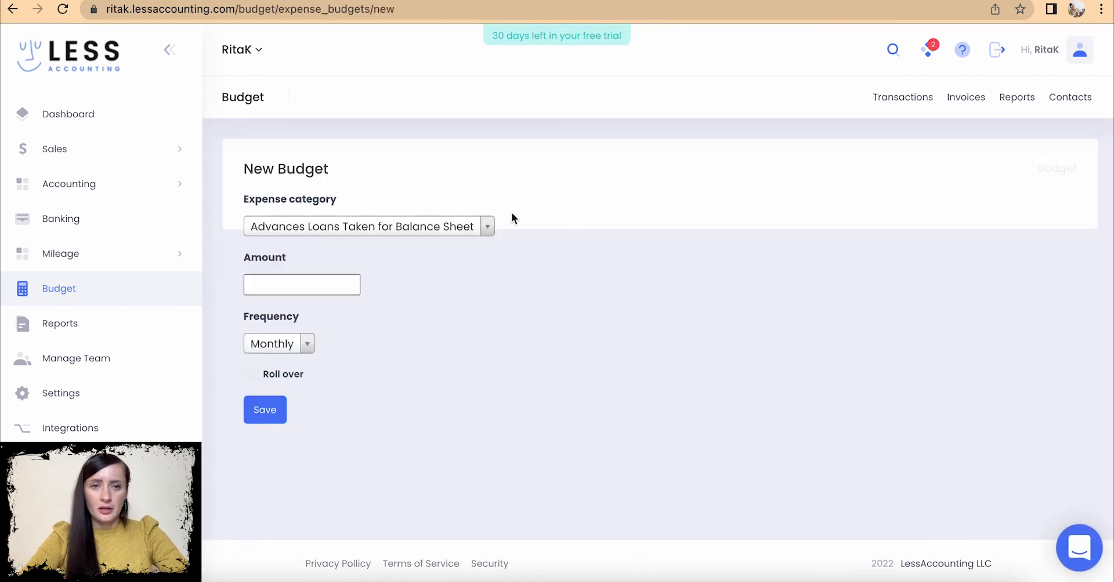
pyautogui.click(492, 231)
pyautogui.scroll(-3, 381, 351)
pyautogui.click(314, 361)
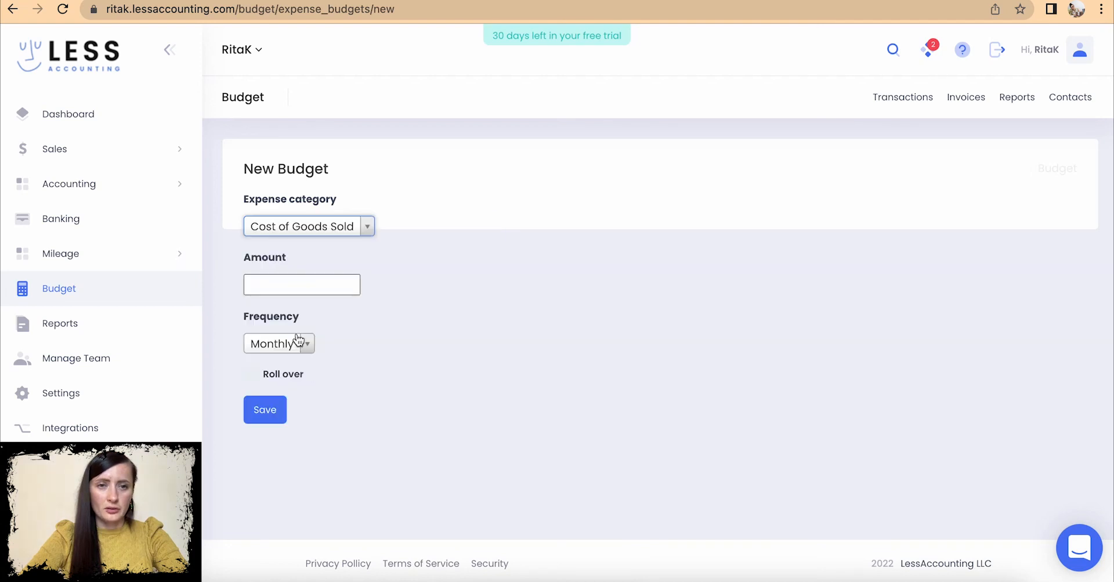
pyautogui.click(279, 284)
pyautogui.write('10000')
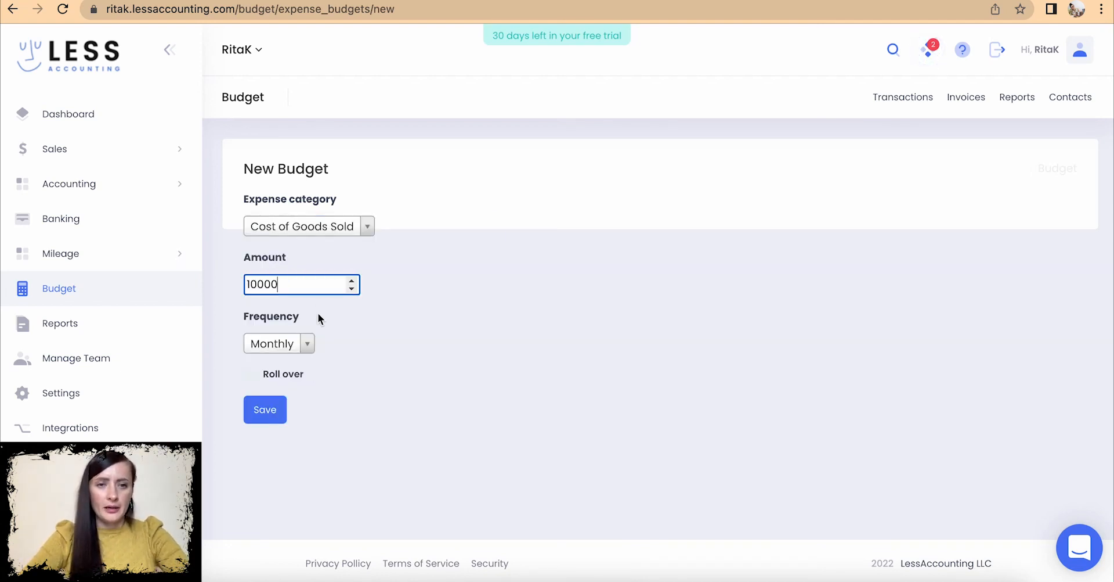
pyautogui.click(308, 343)
pyautogui.click(278, 408)
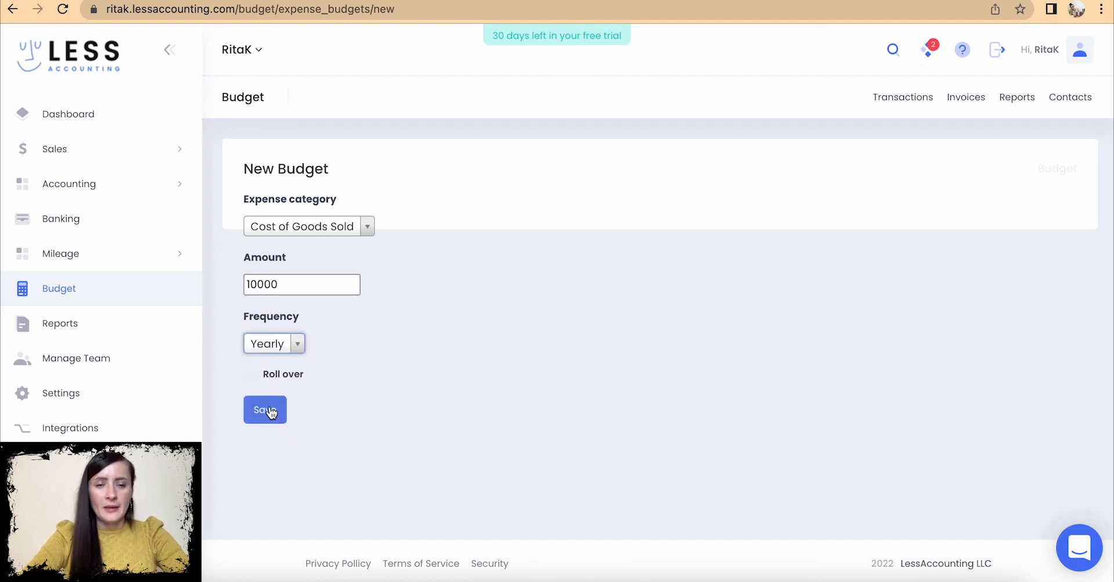
# - Change the amount to 250 and frequency to Monthly, then save the budget
pyautogui.moveTo(289, 285); pyautogui.dragTo(229, 292)
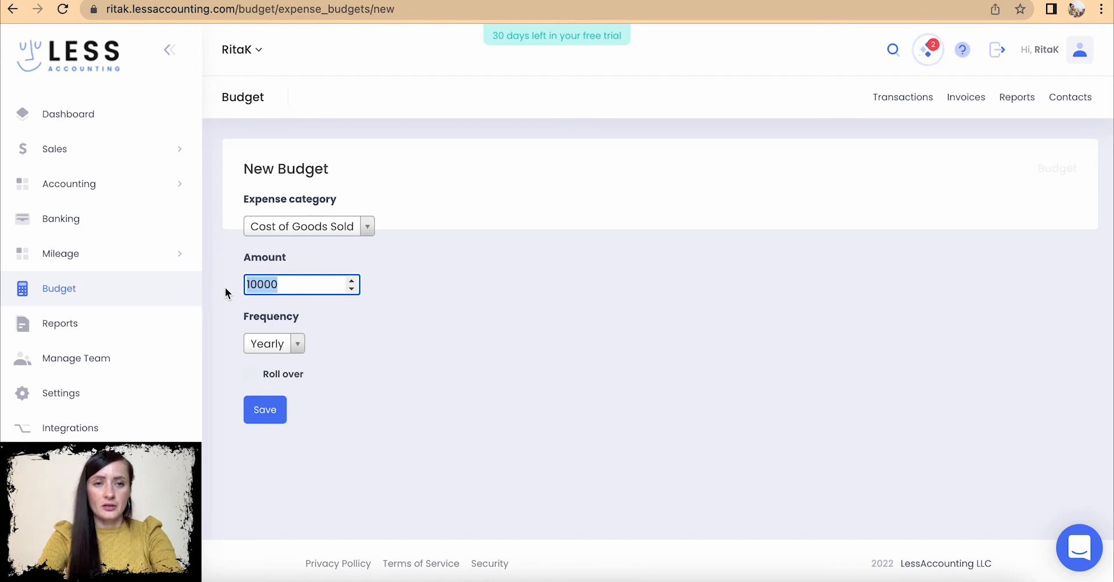
pyautogui.write('250')
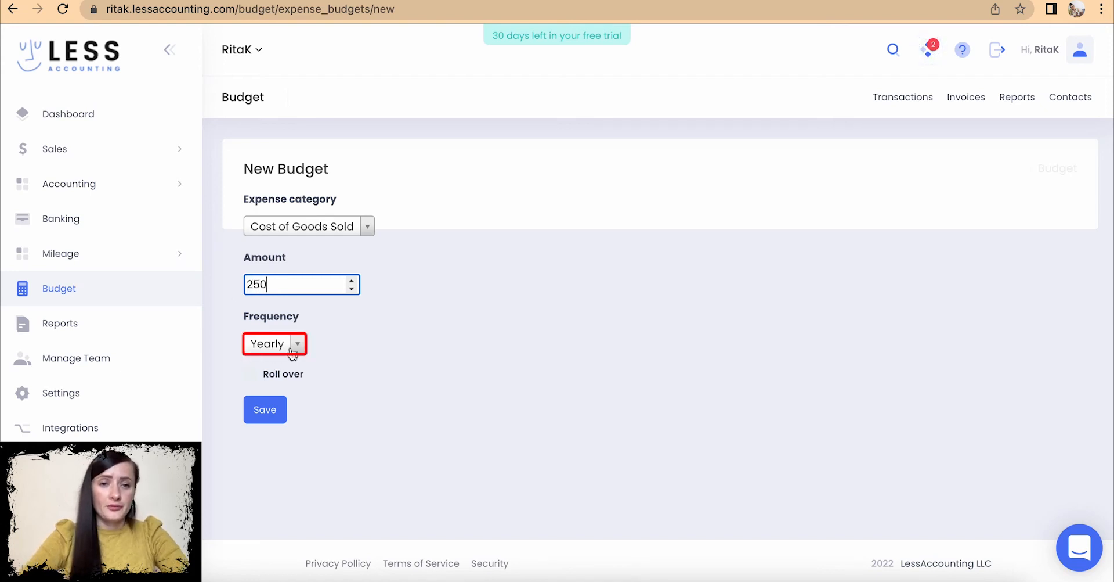
pyautogui.click(271, 344)
pyautogui.click(277, 363)
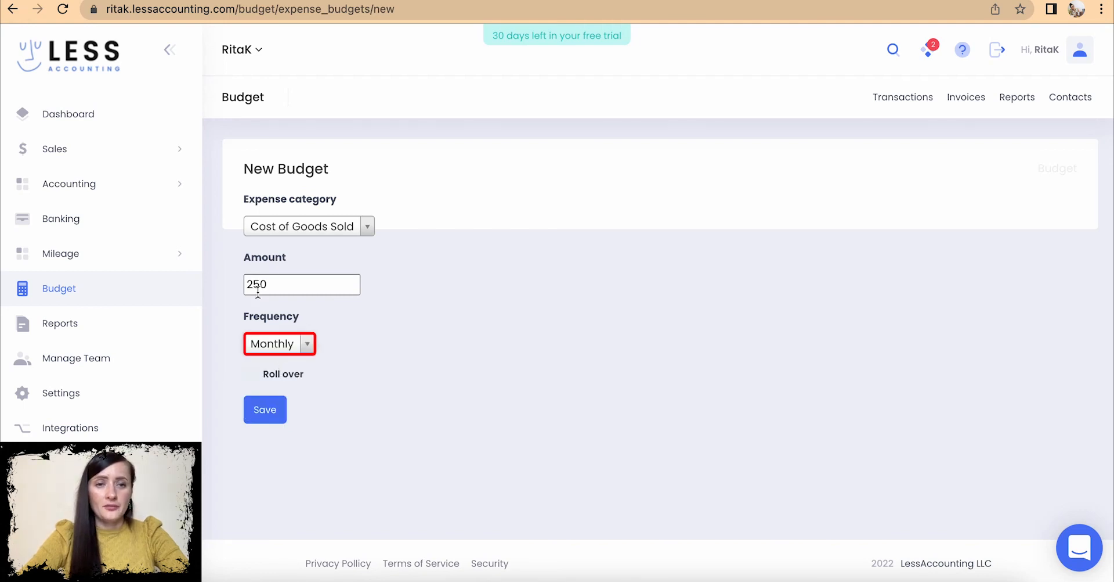
pyautogui.click(275, 414)
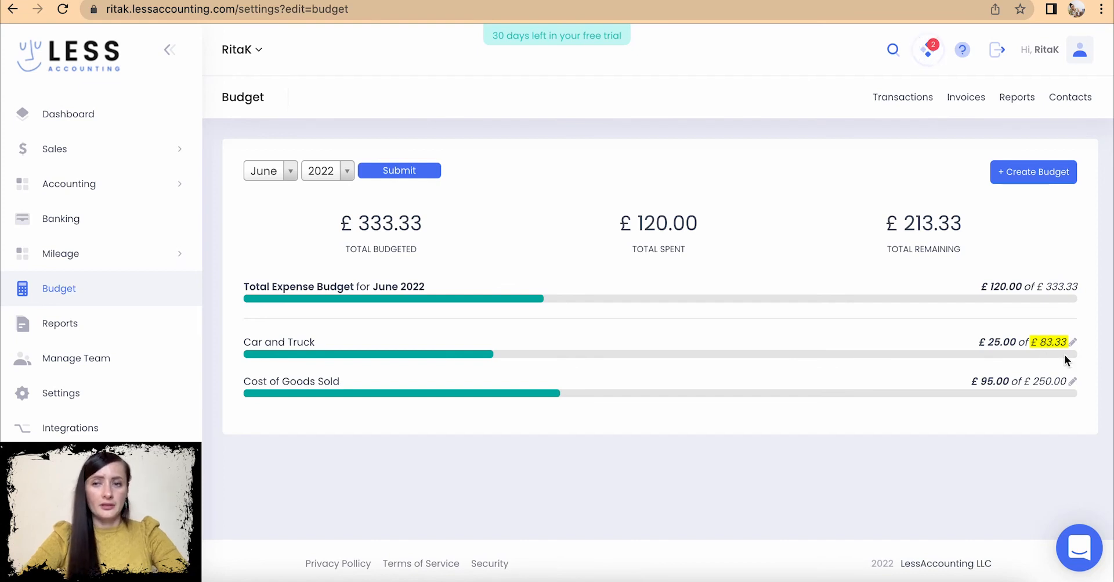
pyautogui.click(1022, 174)
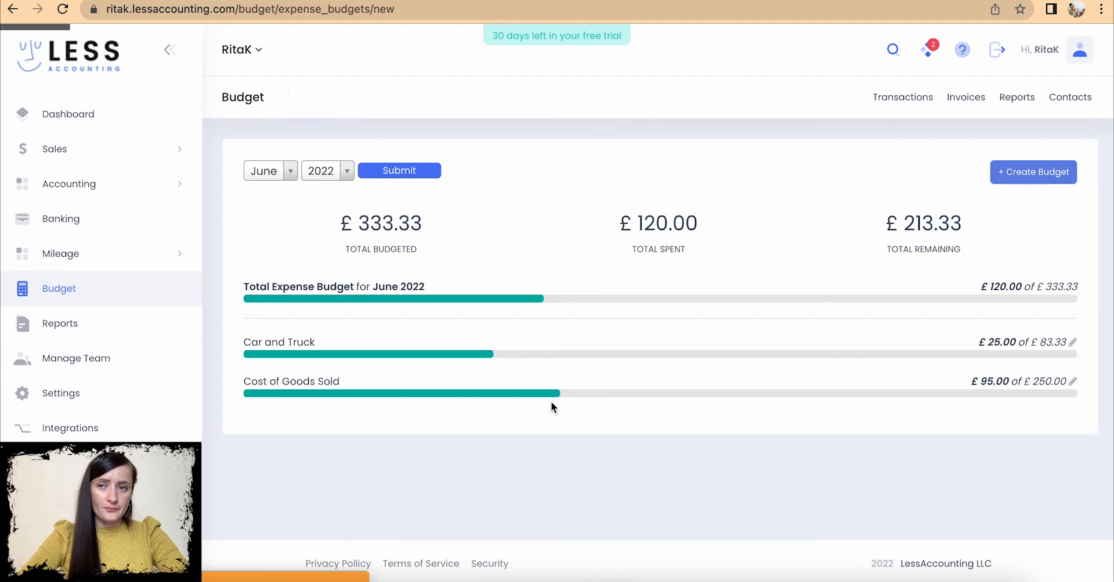
# - Create a monthly £350 budget for Rent for Office/Workplace/Coworking
pyautogui.click(373, 231)
pyautogui.scroll(-2, 378, 354)
pyautogui.scroll(-10, 380, 364)
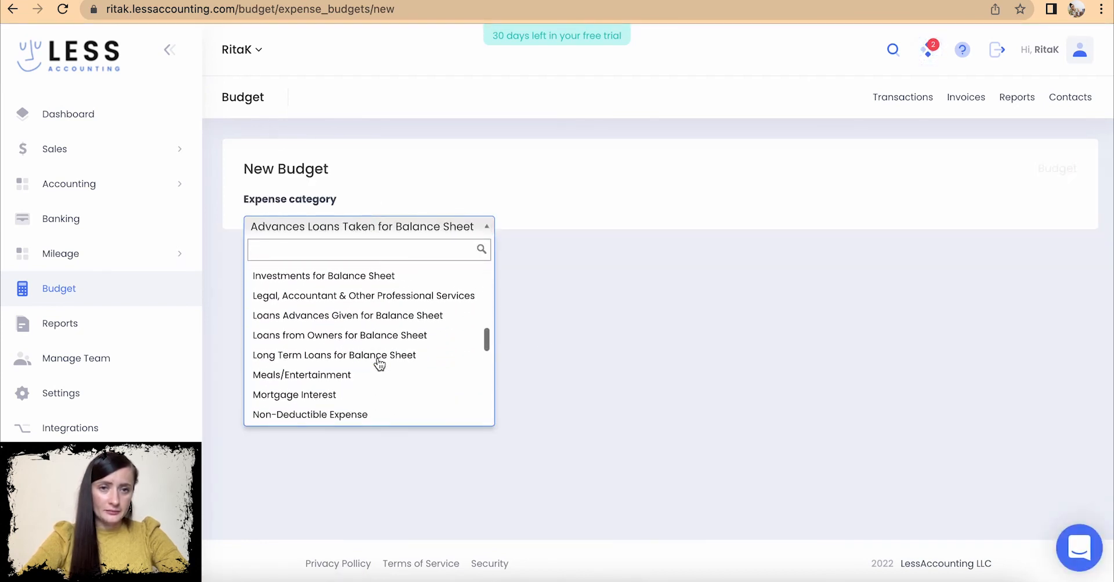
pyautogui.scroll(-7, 379, 364)
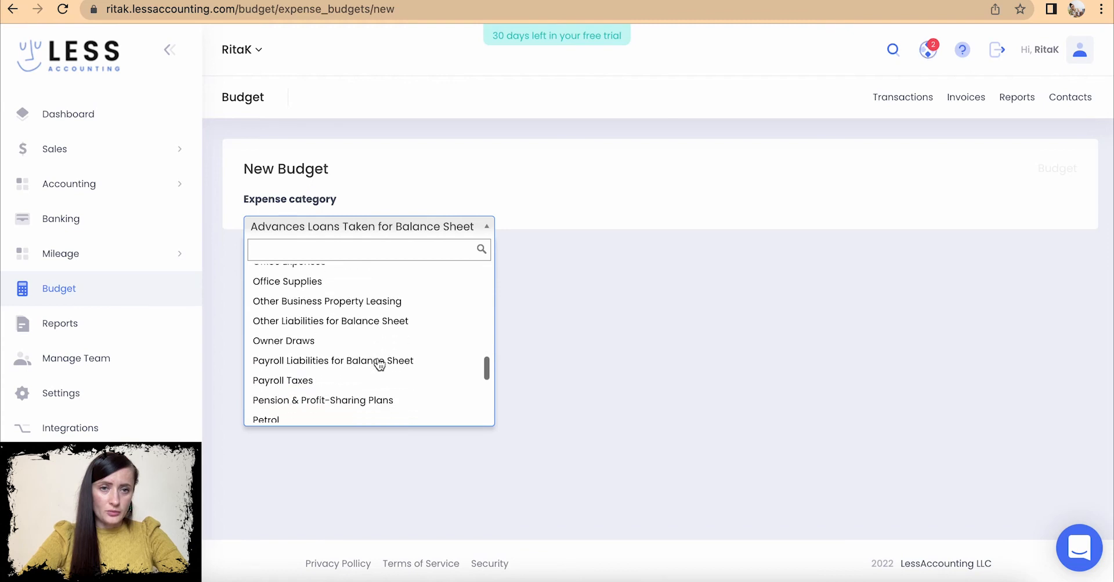
pyautogui.scroll(-4, 378, 364)
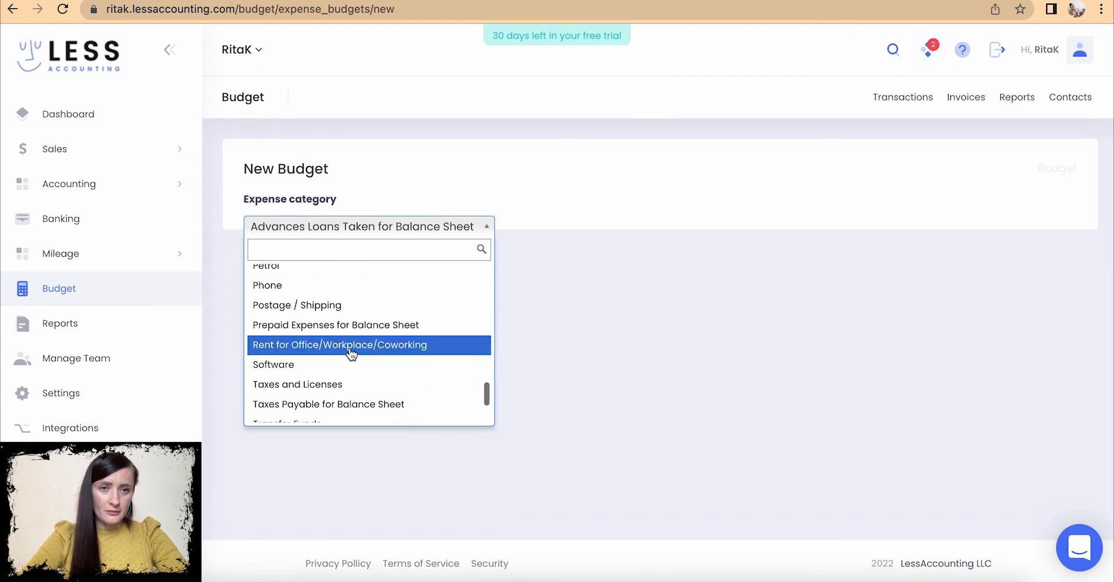
pyautogui.click(348, 348)
pyautogui.click(290, 285)
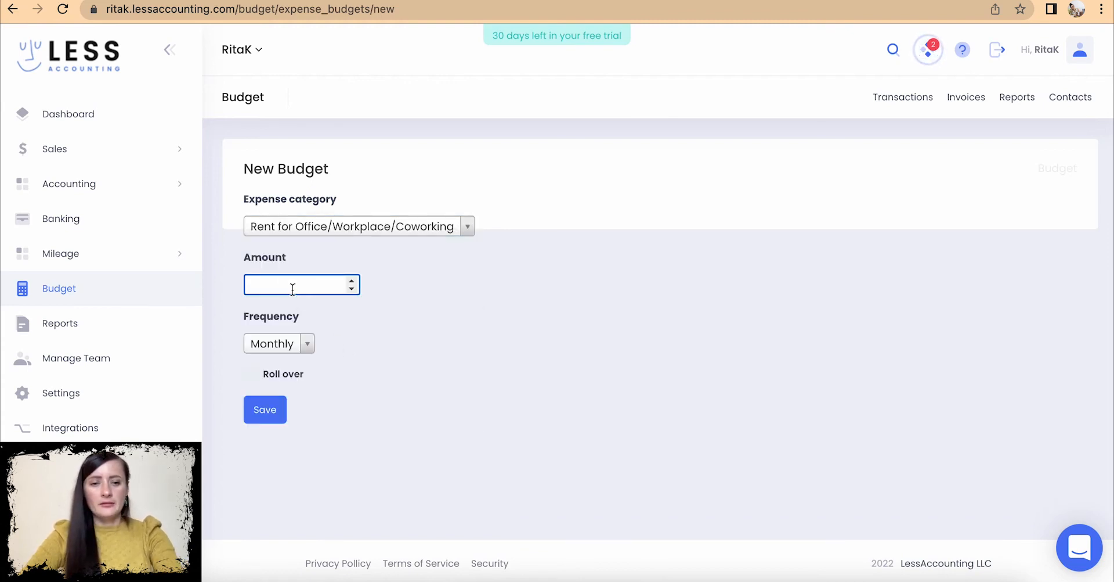
pyautogui.write('350')
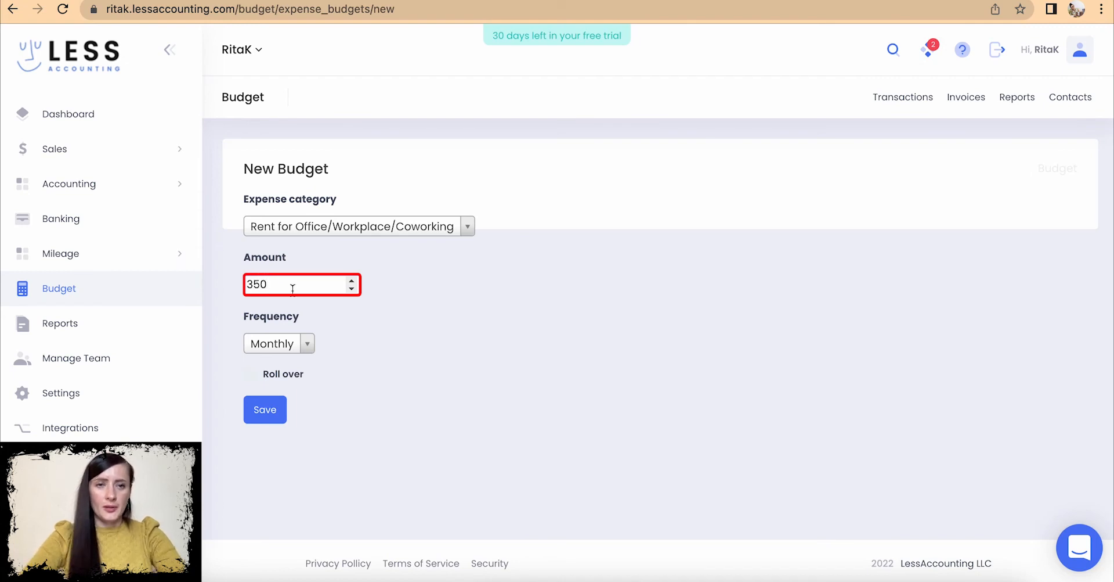
pyautogui.click(271, 414)
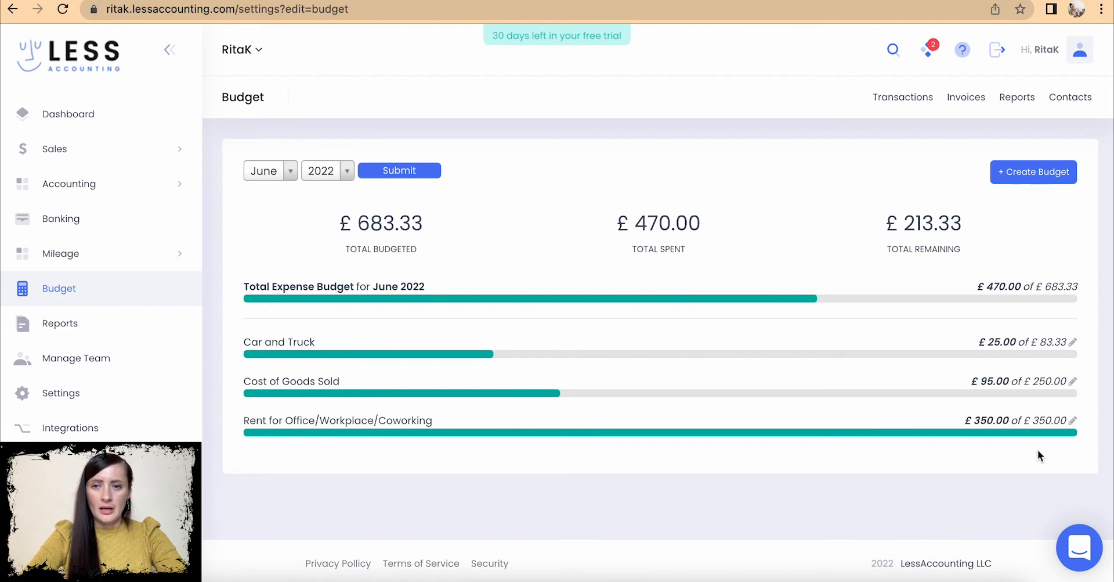
# - Create a monthly £25 budget for the Phone category
pyautogui.moveTo(965, 420); pyautogui.dragTo(969, 429)
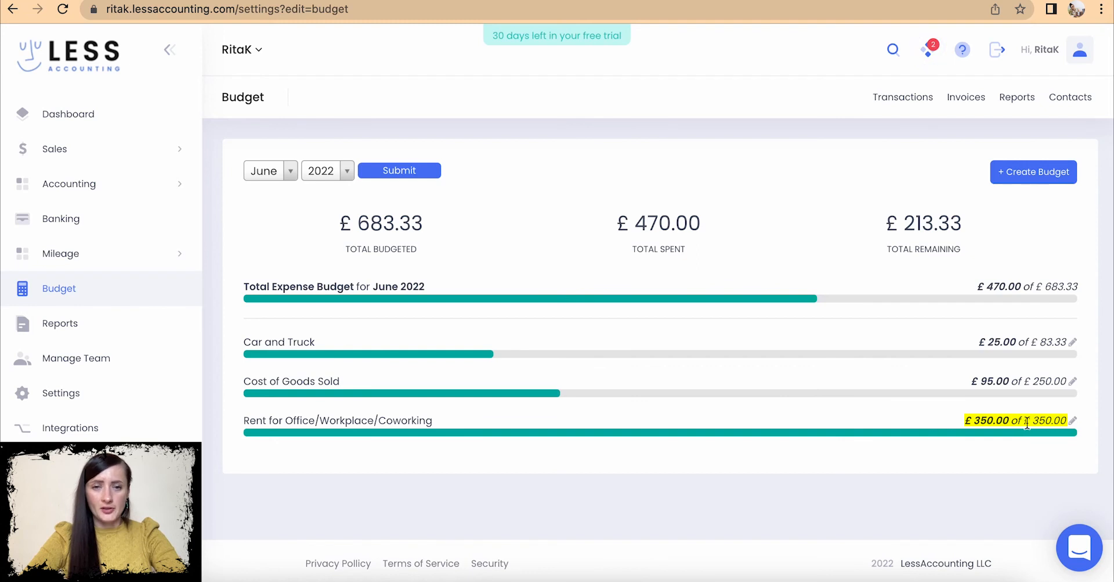
pyautogui.click(1034, 172)
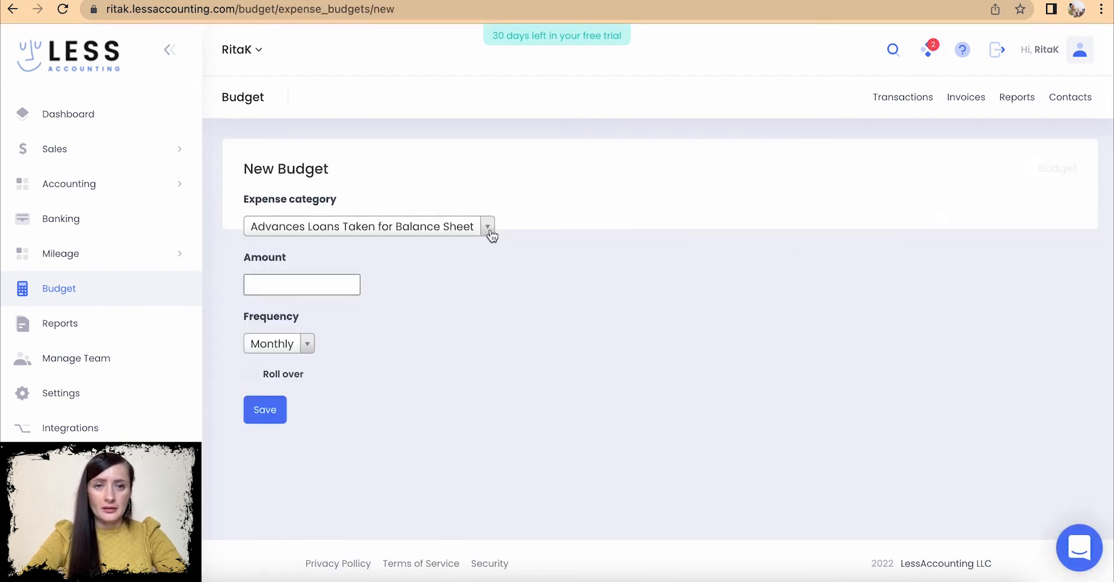
pyautogui.click(487, 226)
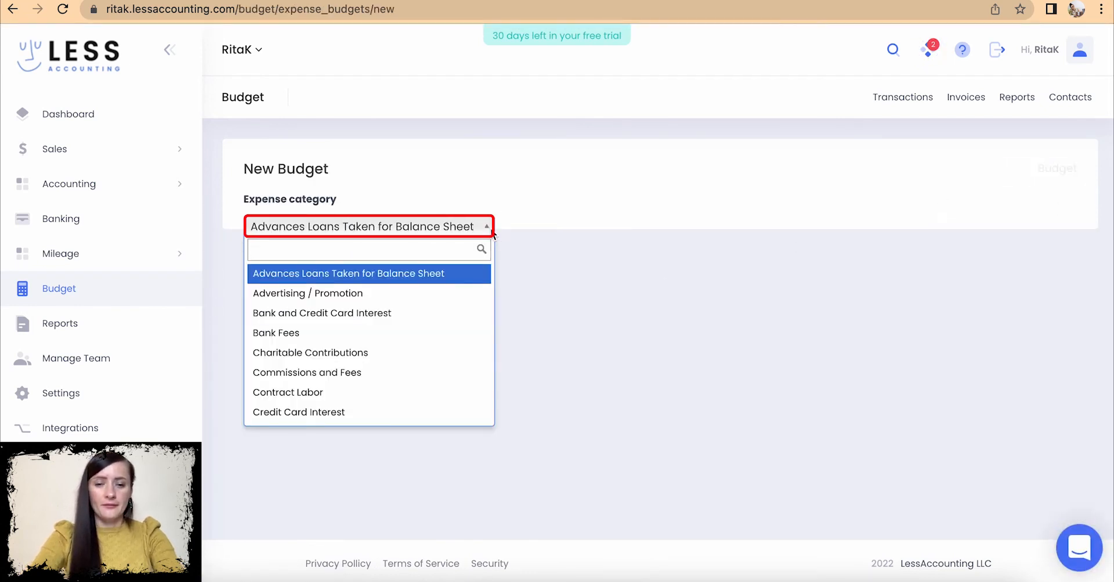
pyautogui.write('pho')
pyautogui.click(378, 274)
pyautogui.click(287, 284)
pyautogui.write('25')
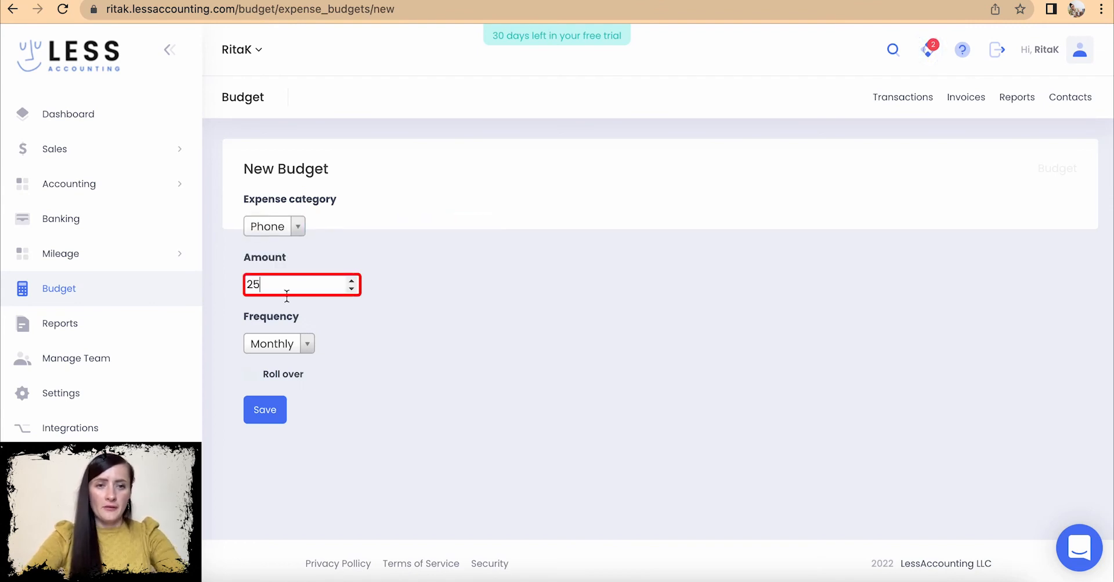
pyautogui.press('Tab')
pyautogui.click(265, 405)
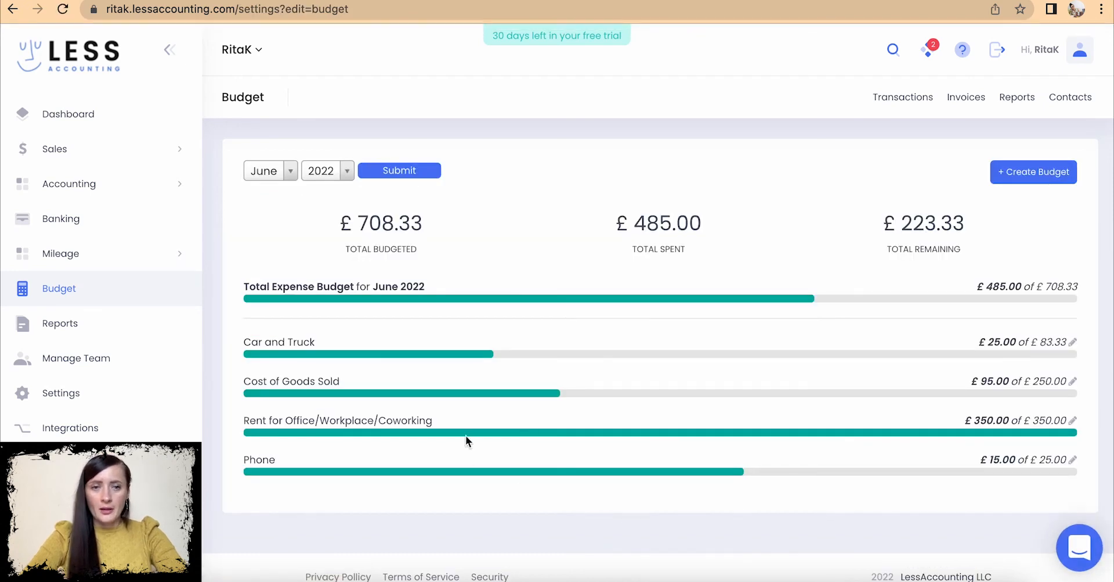
# - Highlight Phone's £15.00 spent and totals: £708.33 budgeted, £485.00 spent, £223.33 remaining
pyautogui.moveTo(1067, 460); pyautogui.dragTo(982, 459)
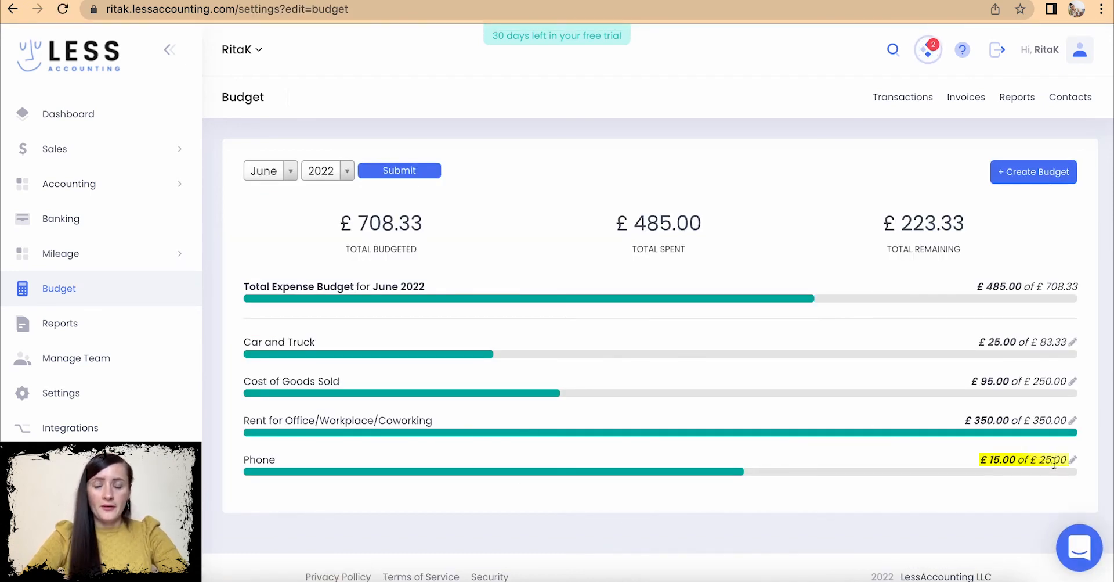
pyautogui.click(1001, 457)
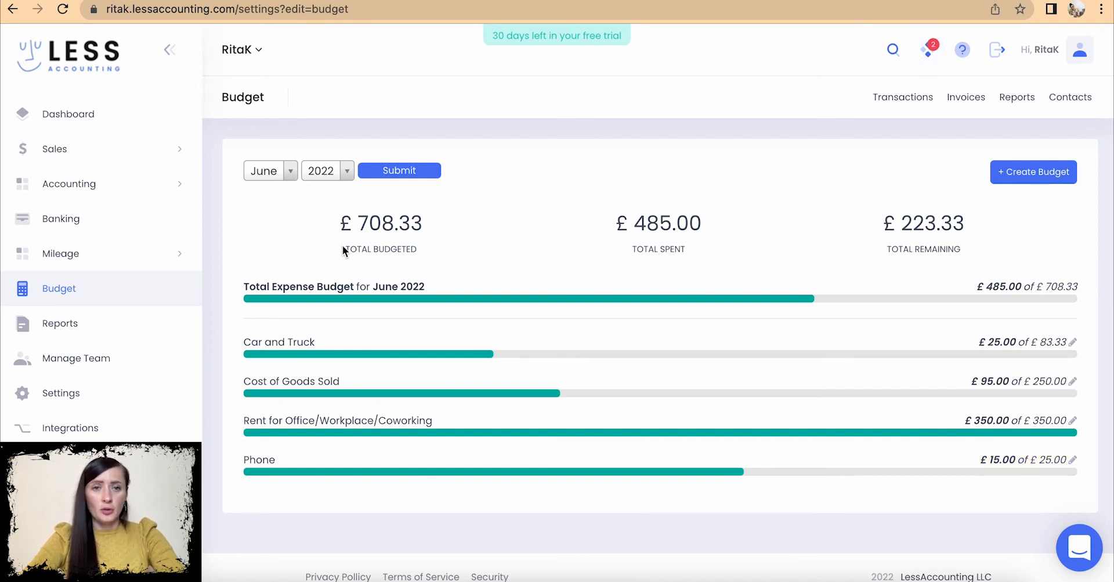
pyautogui.moveTo(327, 223); pyautogui.dragTo(469, 243)
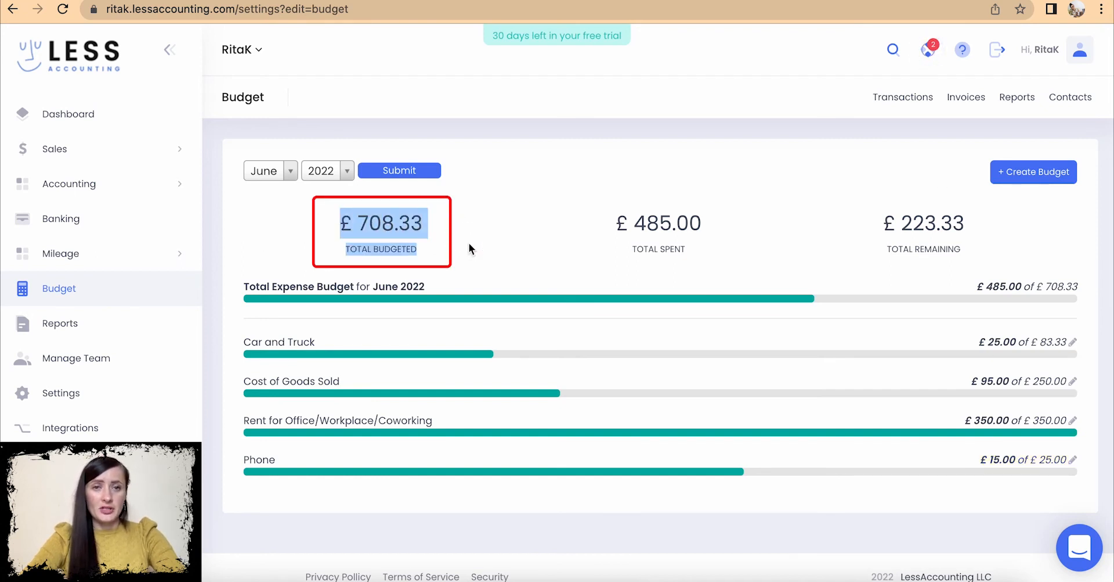
pyautogui.moveTo(609, 222); pyautogui.dragTo(755, 258)
pyautogui.moveTo(875, 229); pyautogui.dragTo(1007, 263)
pyautogui.click(980, 235)
pyautogui.moveTo(965, 224); pyautogui.dragTo(894, 229)
pyautogui.click(753, 221)
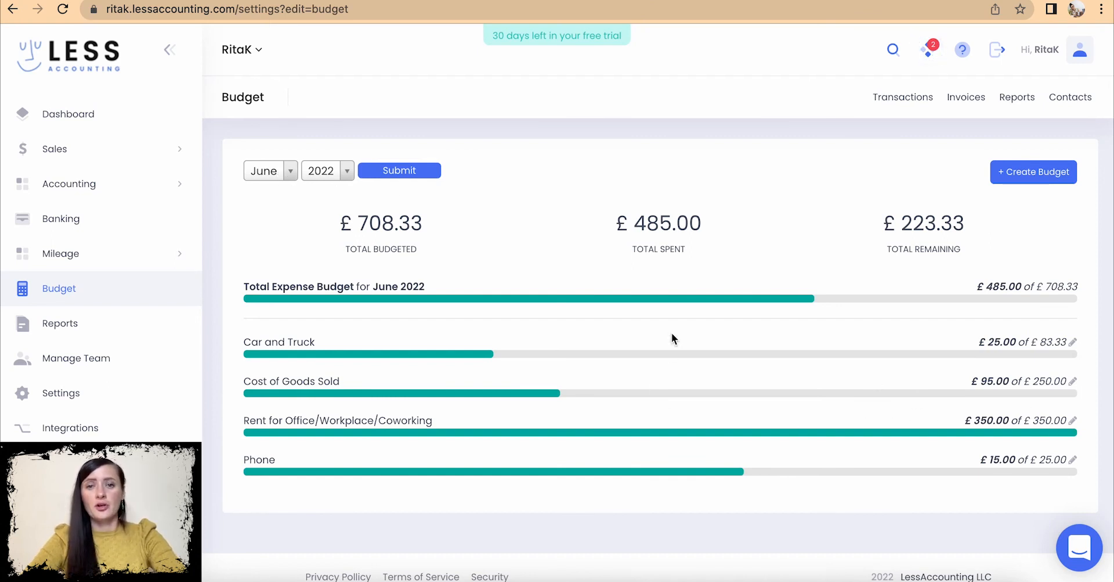
# - Change the Rent budget amount from 350 to 320 and point out its overspent figures
pyautogui.click(1072, 420)
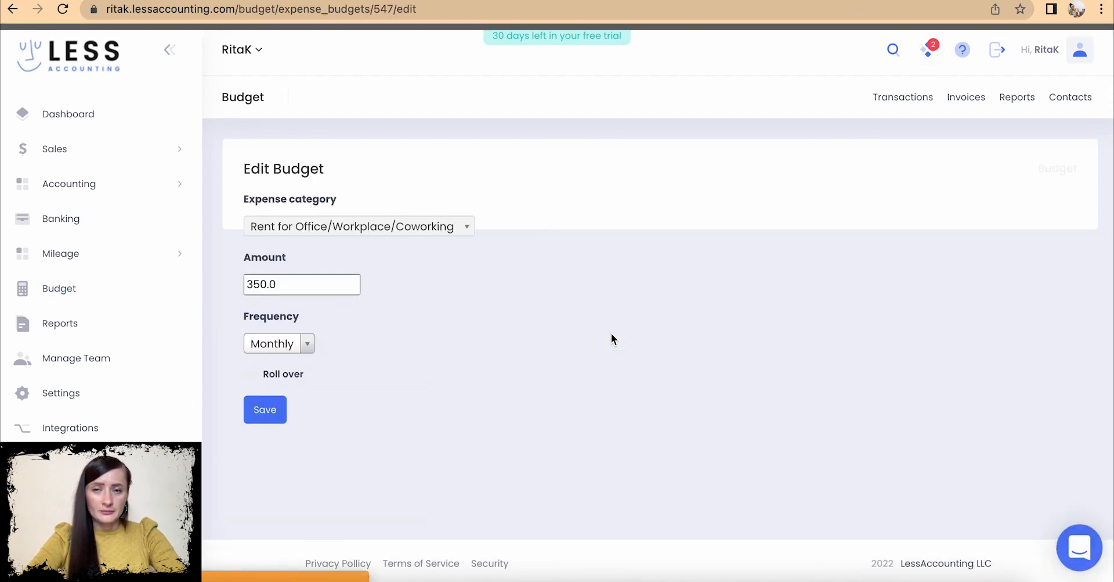
pyautogui.click(265, 285)
pyautogui.press('BackSpace')
pyautogui.write('2')
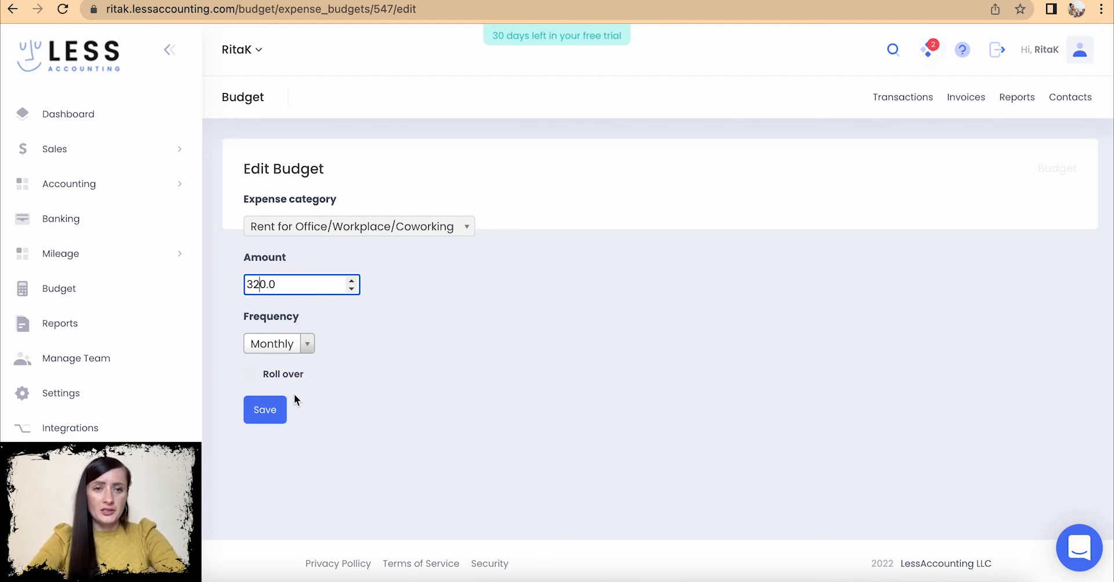
pyautogui.click(271, 413)
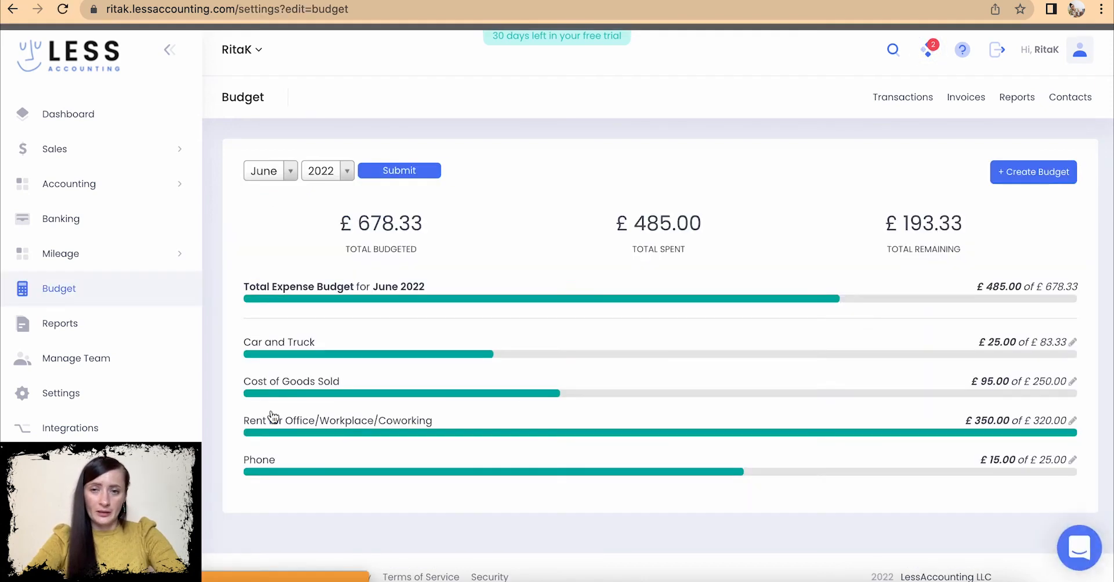
pyautogui.moveTo(1067, 420); pyautogui.dragTo(967, 420)
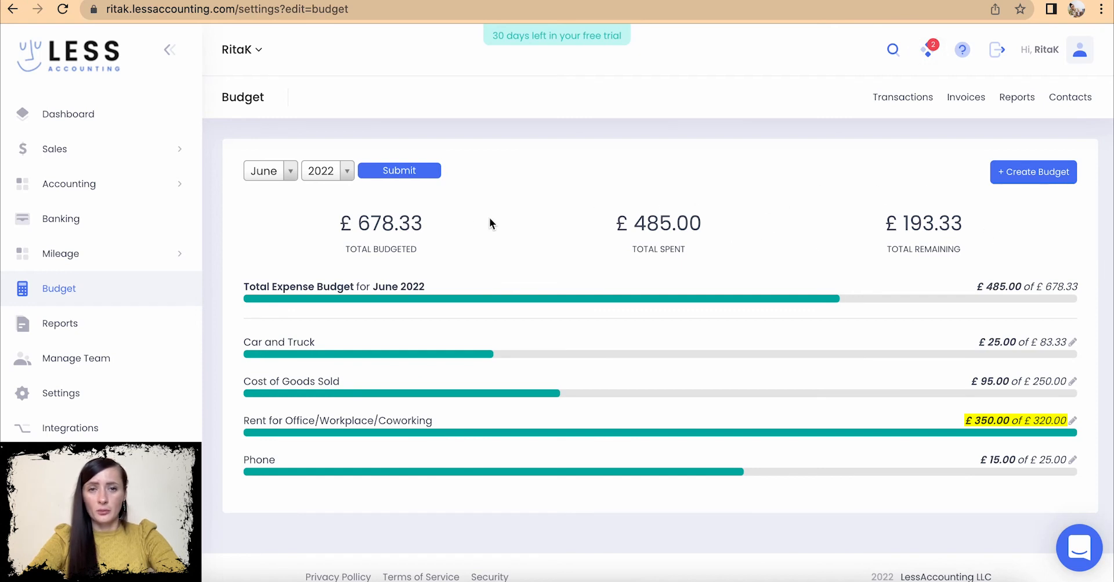
pyautogui.click(353, 206)
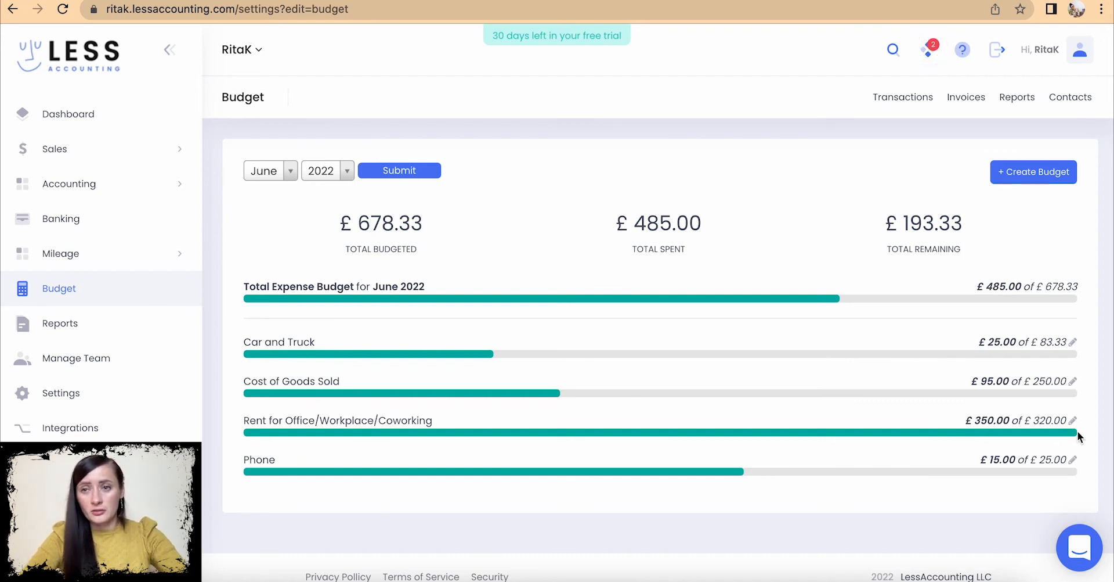
pyautogui.scroll(-1, 1062, 424)
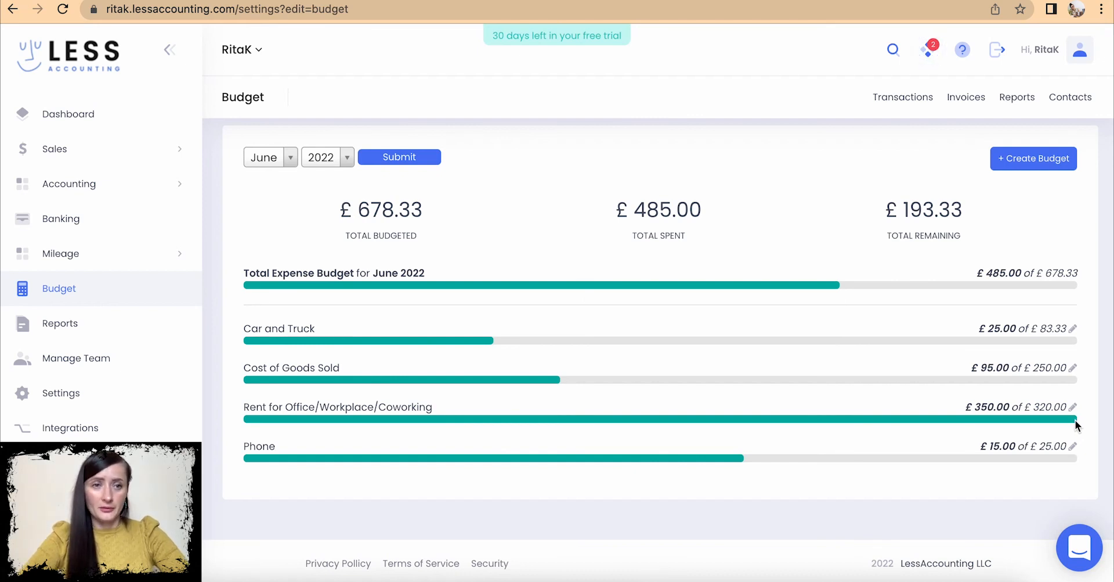
# - Expand the Mileage section in the sidebar
pyautogui.click(80, 255)
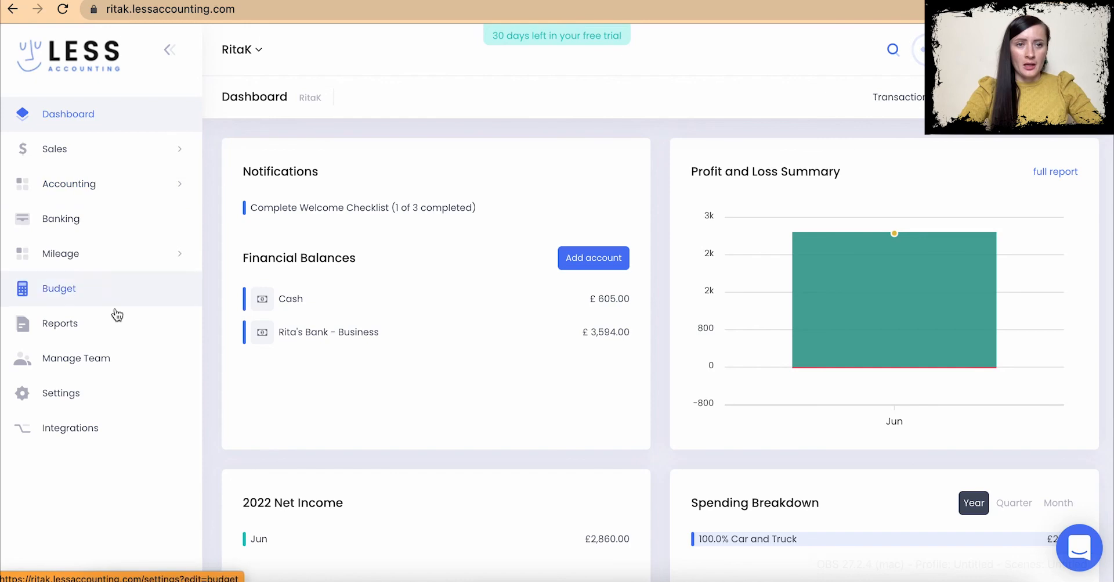
# - From the Reports list, open Bank Statement Reconciliation to list the Cash and business bank accounts
pyautogui.click(104, 332)
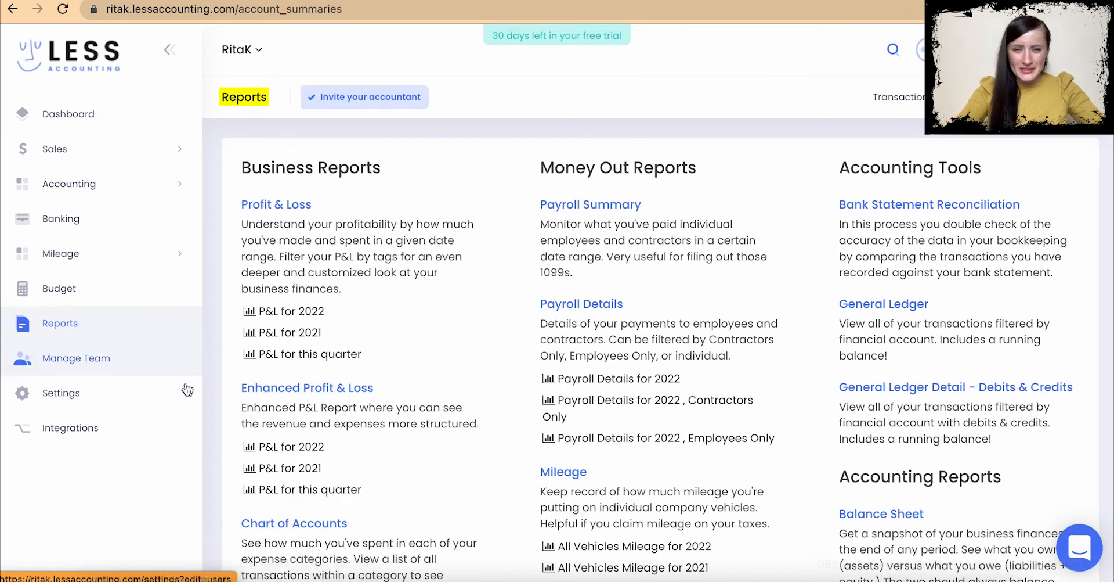
pyautogui.scroll(-5, 465, 479)
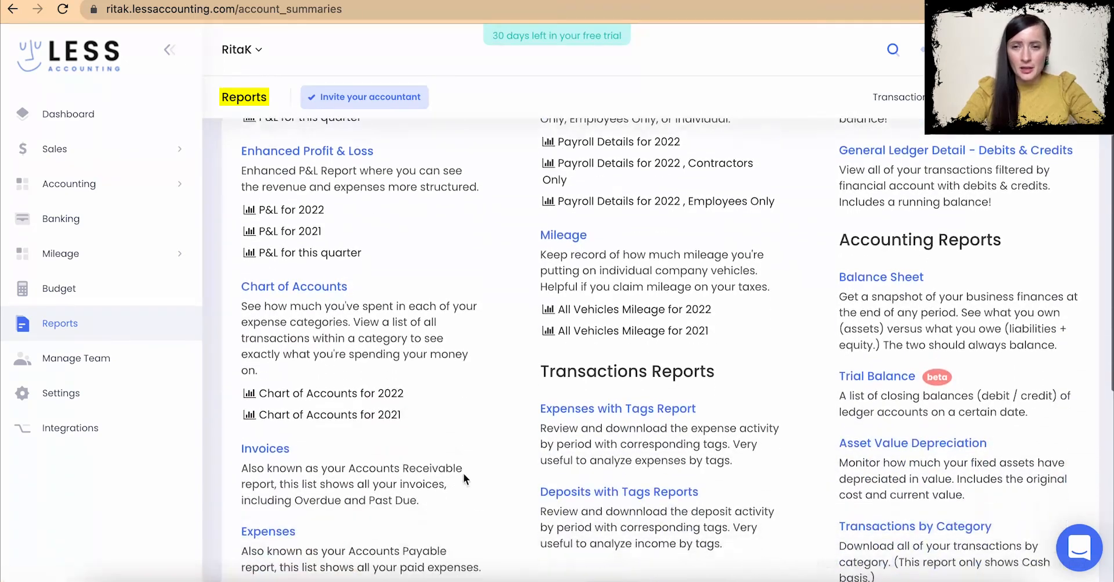
pyautogui.scroll(-5, 465, 468)
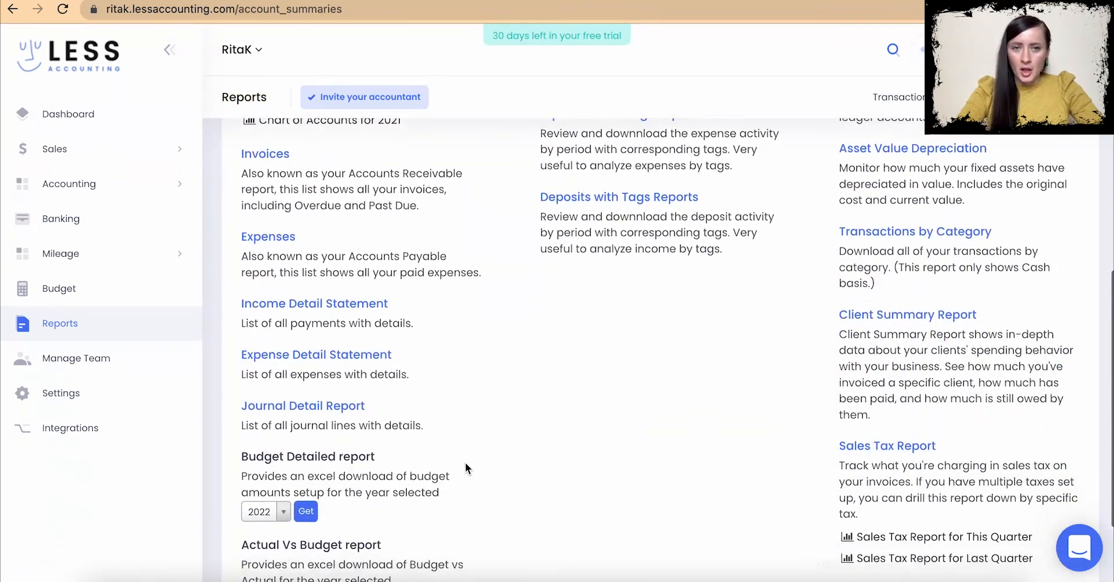
pyautogui.scroll(7, 465, 461)
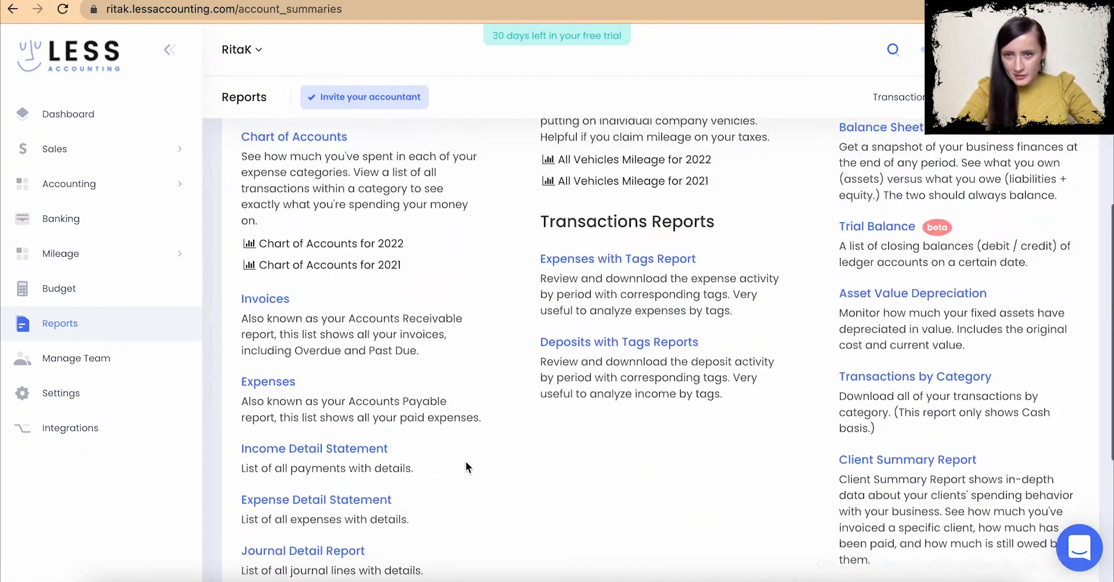
pyautogui.scroll(3, 465, 461)
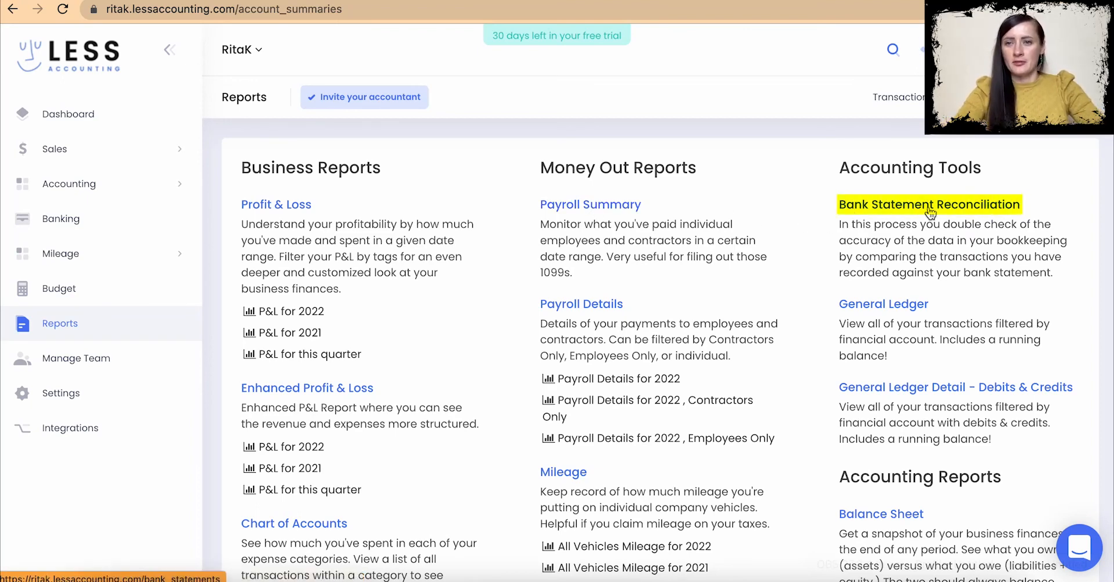
pyautogui.moveTo(839, 225); pyautogui.dragTo(1052, 277)
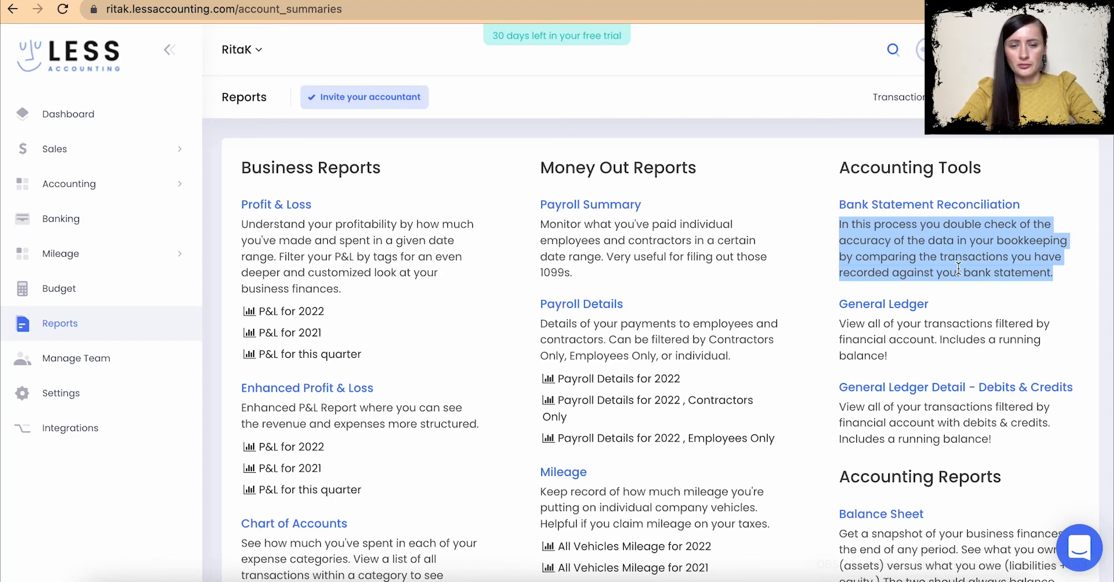
pyautogui.click(895, 207)
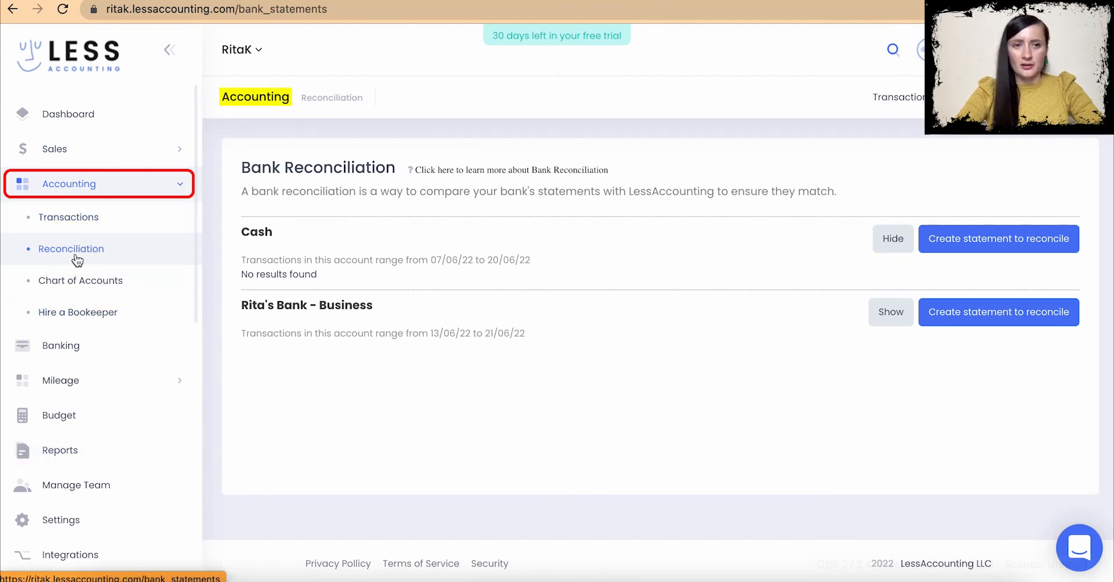
# - Show the business bank account's reconciliation statement, then go back to the Reports overview
pyautogui.click(888, 312)
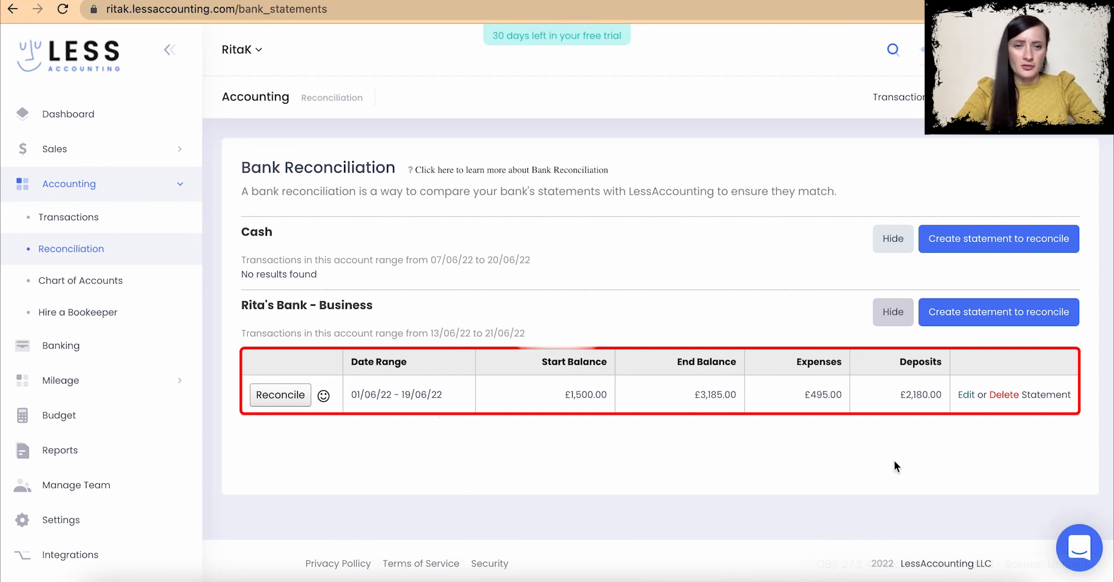
pyautogui.click(75, 456)
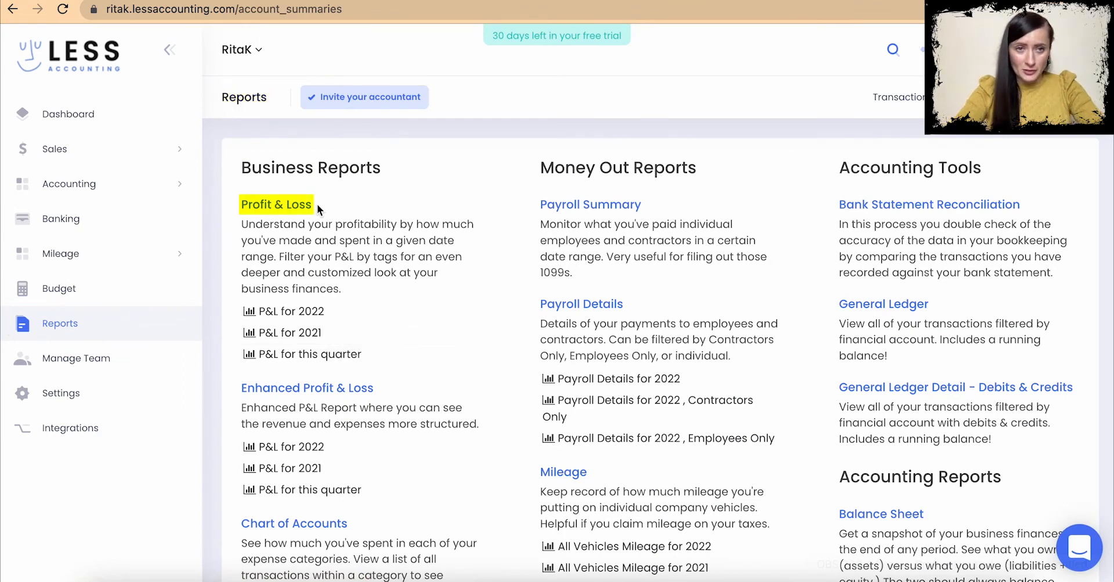
# - Open the Profit & Loss report from the Reports overview
pyautogui.moveTo(241, 222); pyautogui.dragTo(442, 273)
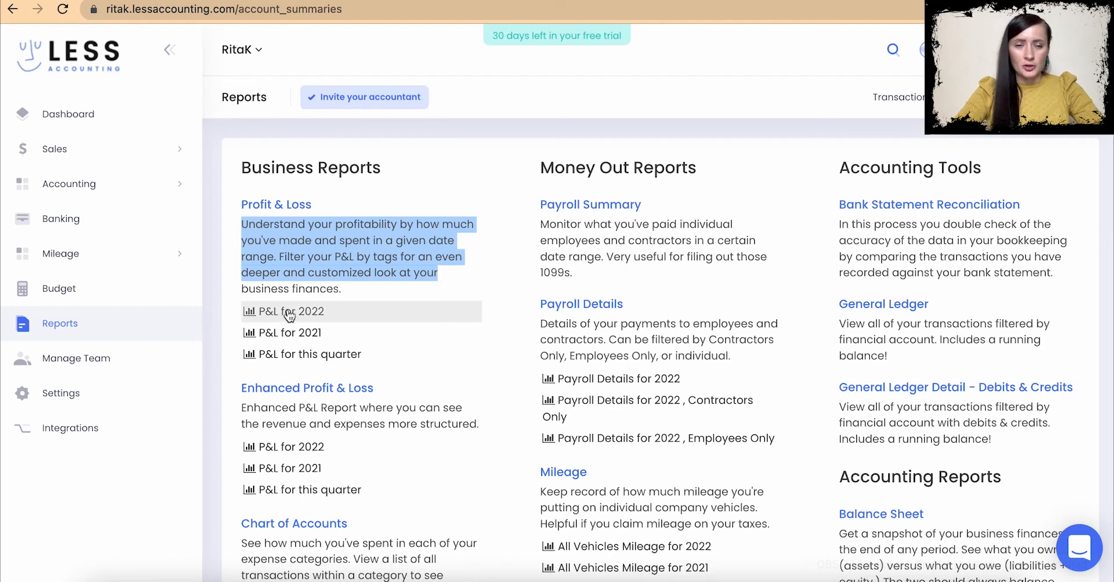
pyautogui.moveTo(345, 289); pyautogui.dragTo(235, 282)
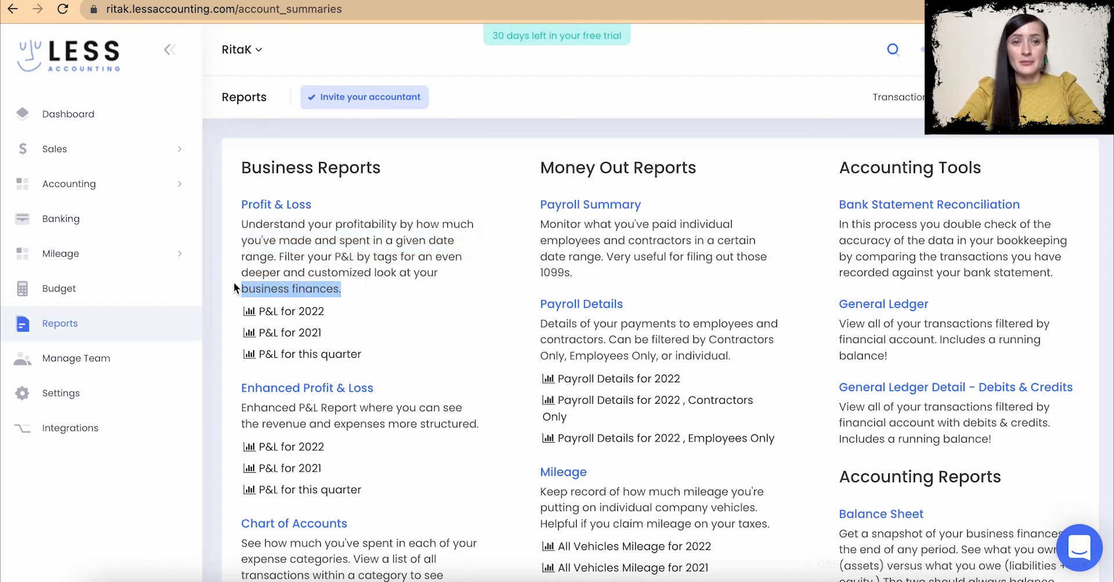
pyautogui.click(281, 206)
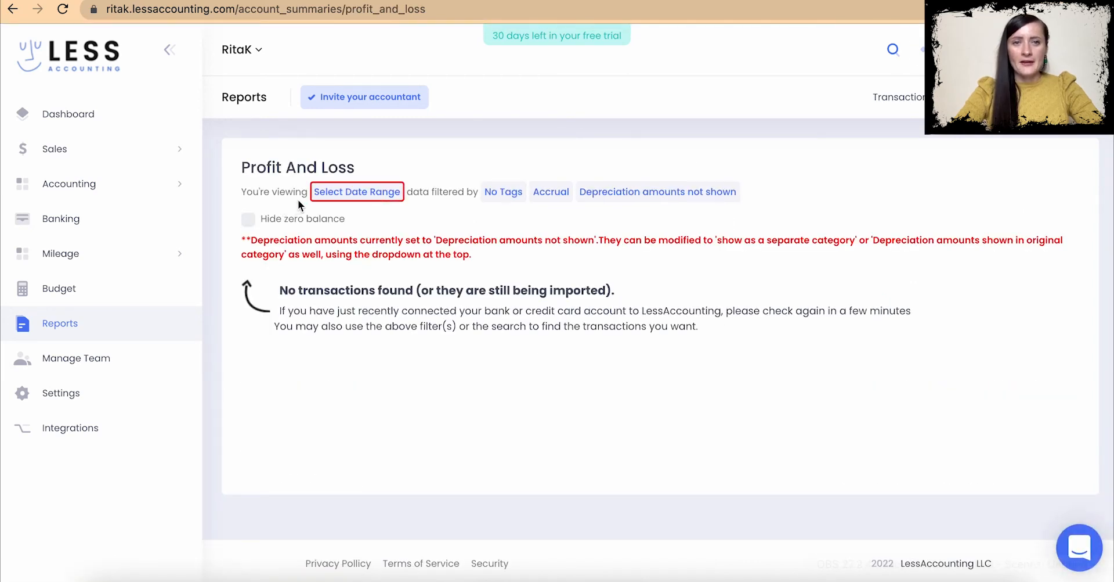
# - Set the Profit & Loss range to This Month and bring up the accrual/cash basis choices
pyautogui.click(336, 195)
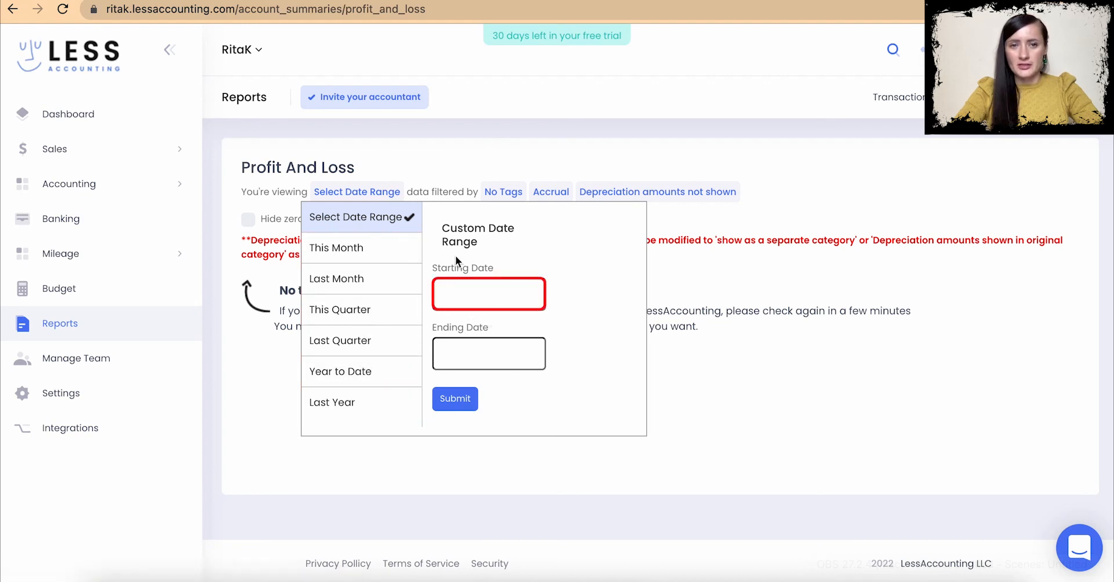
pyautogui.click(378, 258)
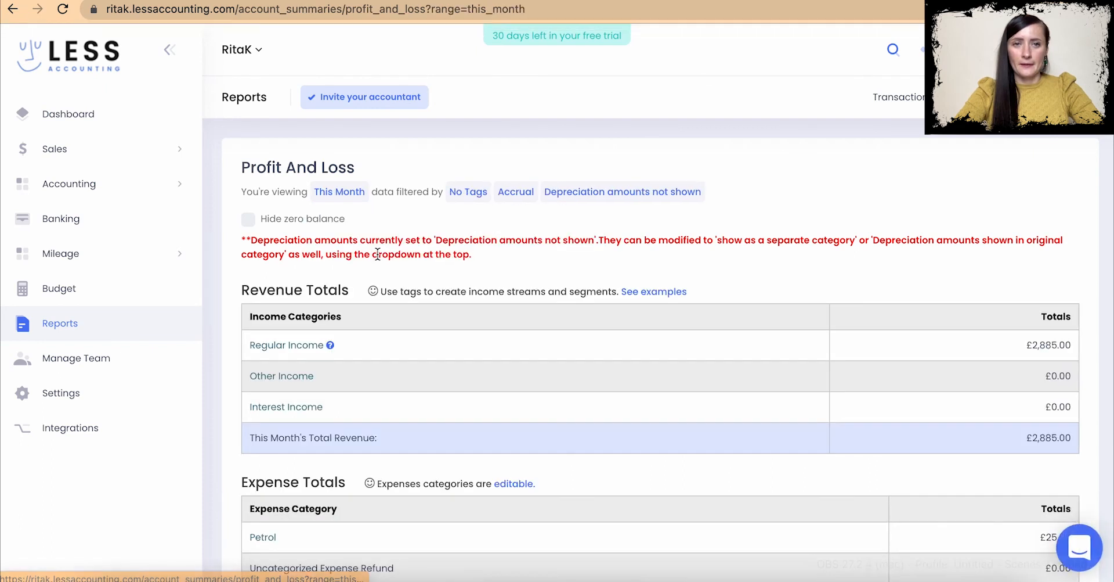
pyautogui.click(468, 196)
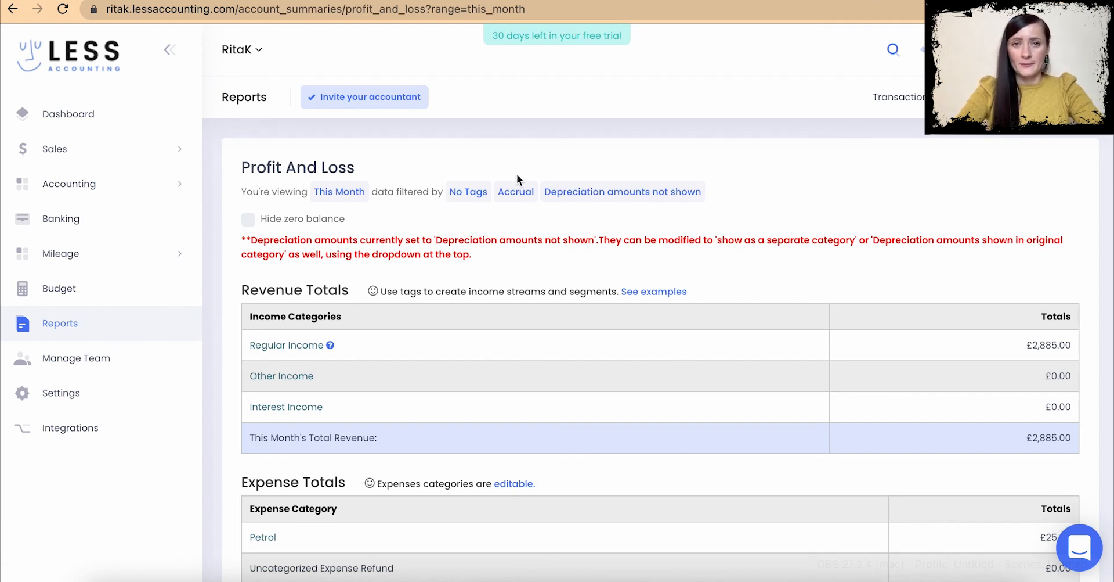
pyautogui.click(517, 192)
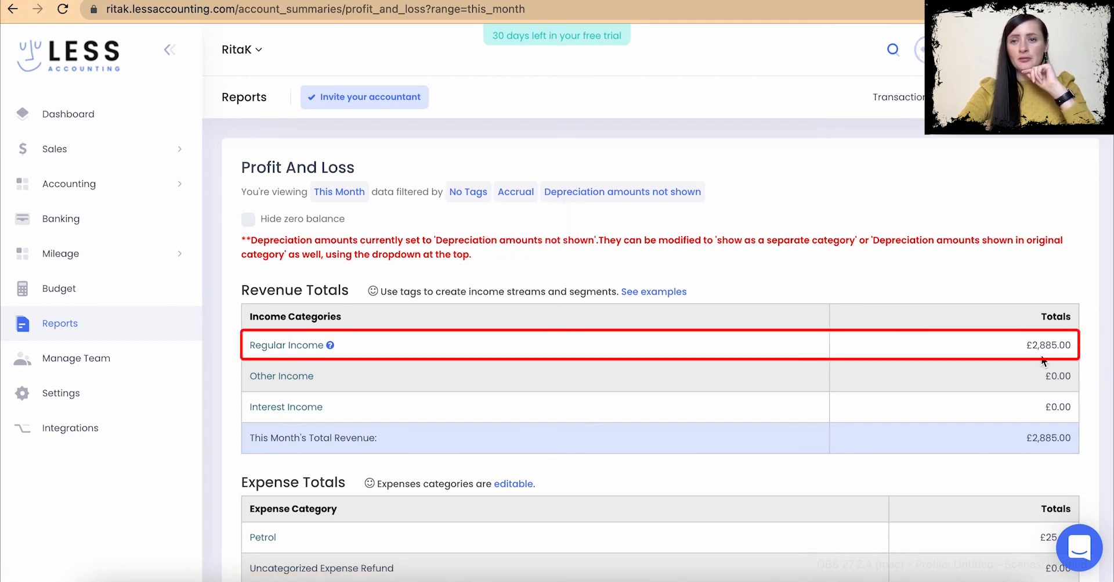
# - Switch the report to Cash basis and review the totals: £630.00 revenue and £25.00 Petrol
pyautogui.moveTo(506, 194)
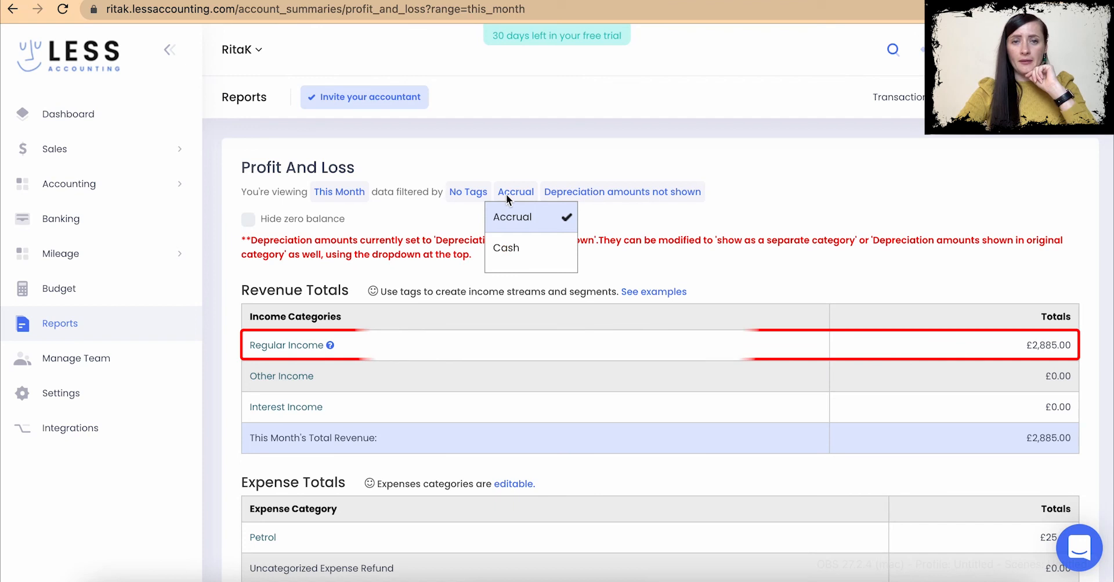
pyautogui.click(514, 250)
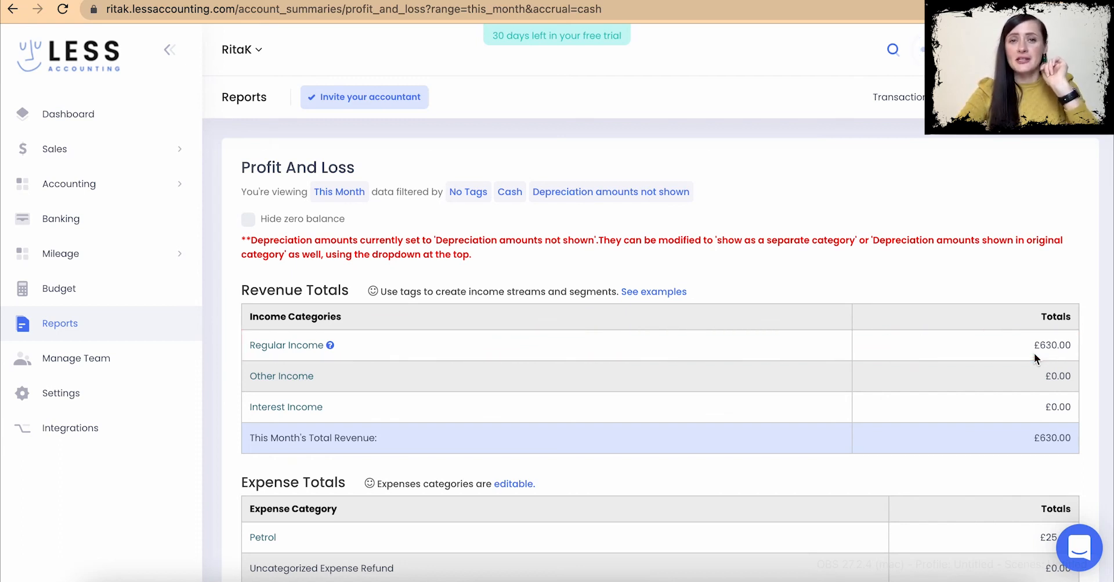
pyautogui.scroll(-3, 699, 274)
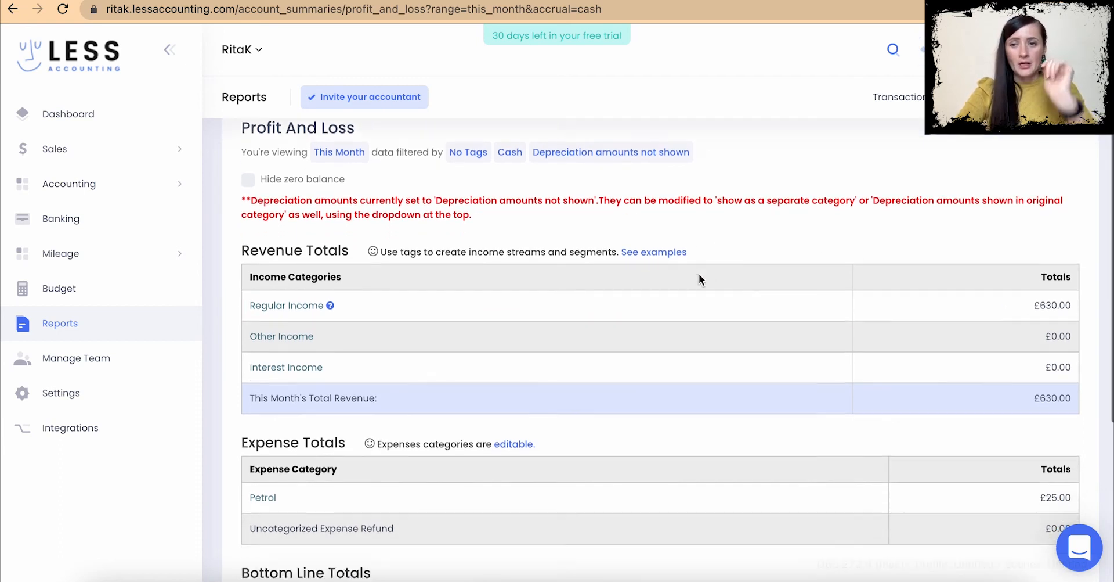
pyautogui.scroll(-2, 699, 274)
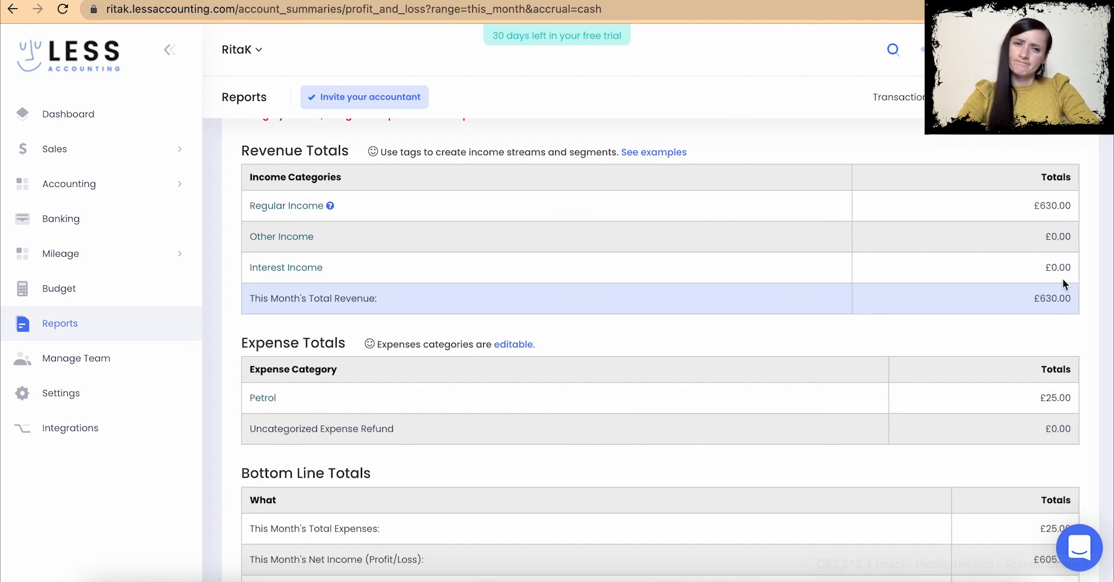
pyautogui.scroll(5, 749, 258)
pyautogui.scroll(-4, 749, 258)
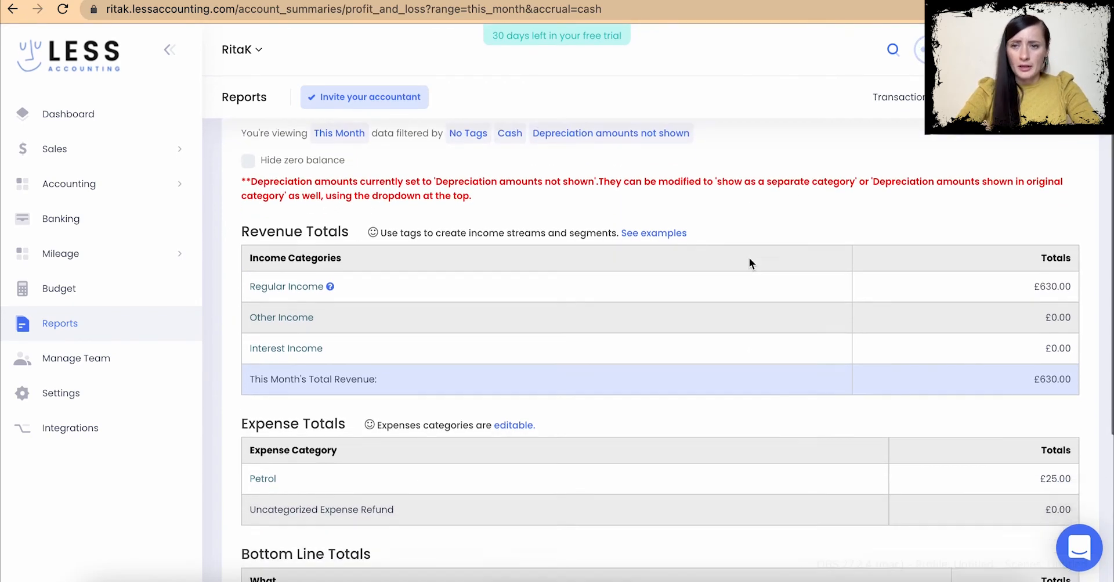
pyautogui.scroll(-2, 750, 262)
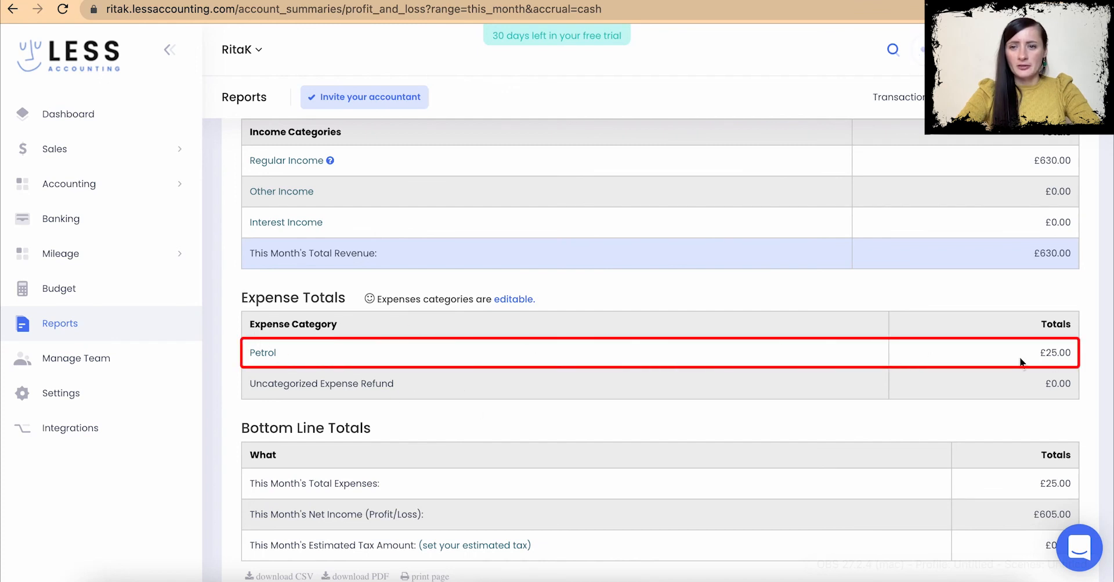
pyautogui.scroll(-3, 1093, 364)
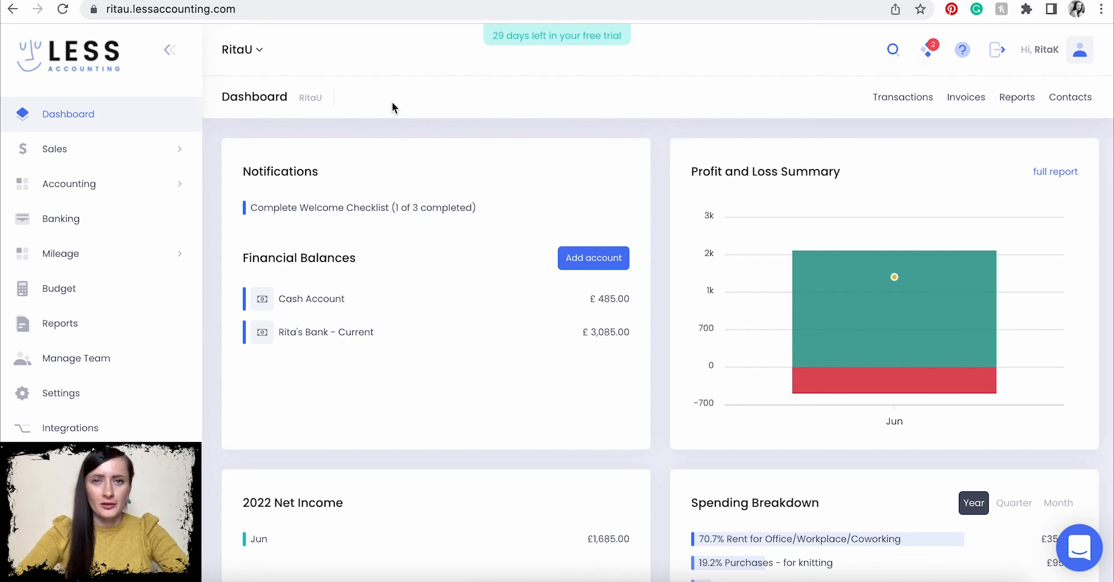
# - Bring up this company's Reports overview and highlight the Profit & Loss report description
pyautogui.click(70, 327)
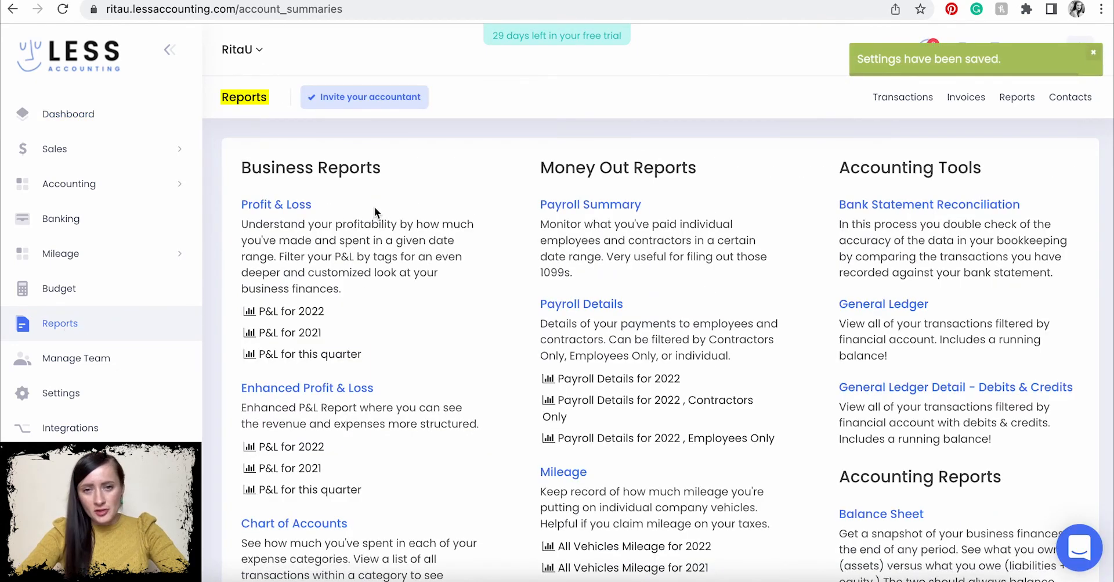
pyautogui.scroll(-9, 688, 374)
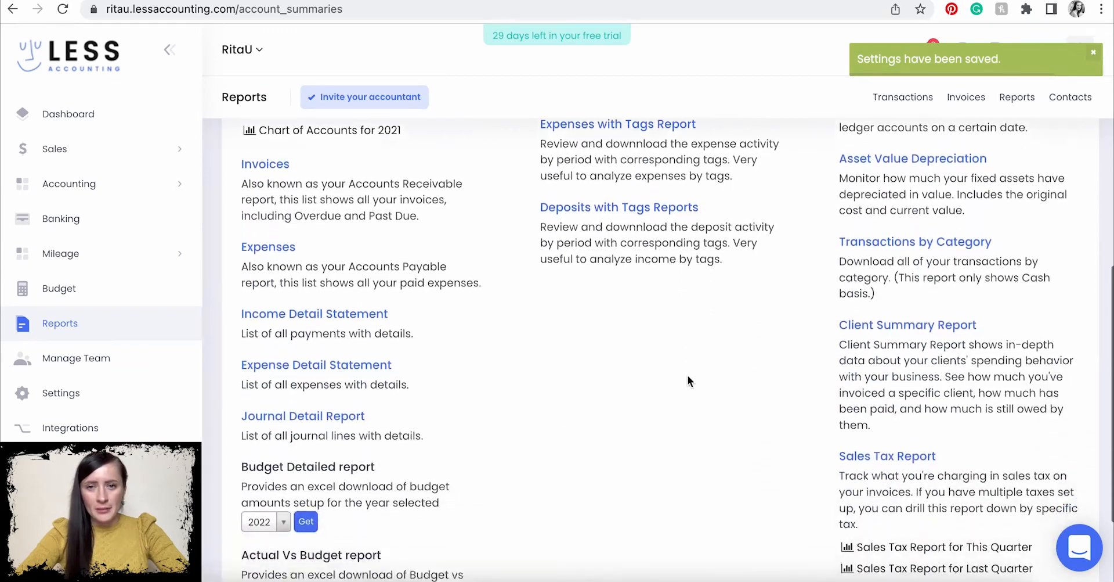
pyautogui.scroll(-3, 688, 375)
pyautogui.scroll(4, 687, 375)
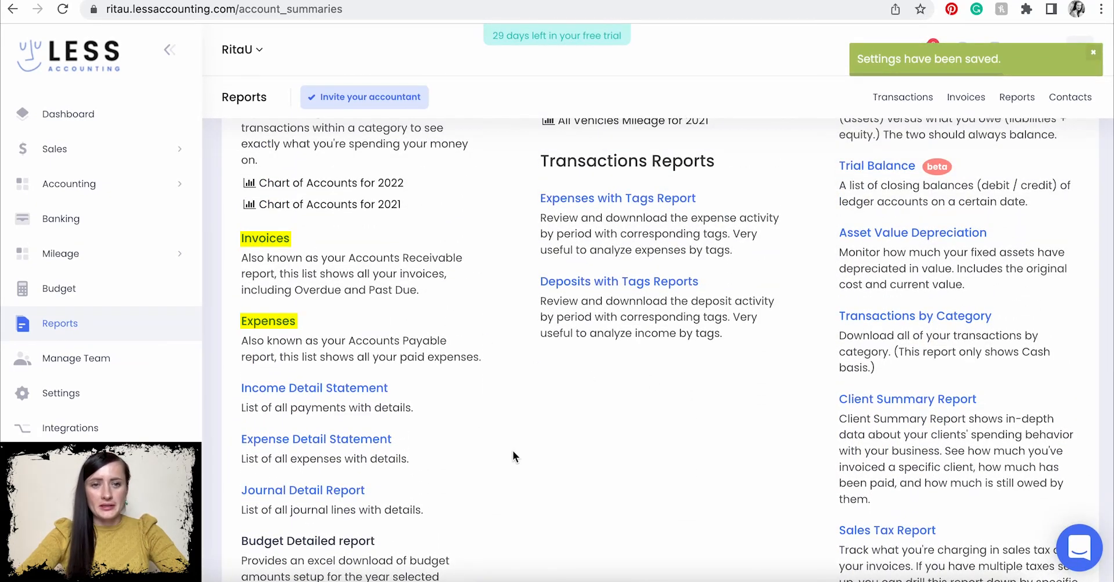
pyautogui.scroll(2, 513, 450)
pyautogui.scroll(5, 934, 444)
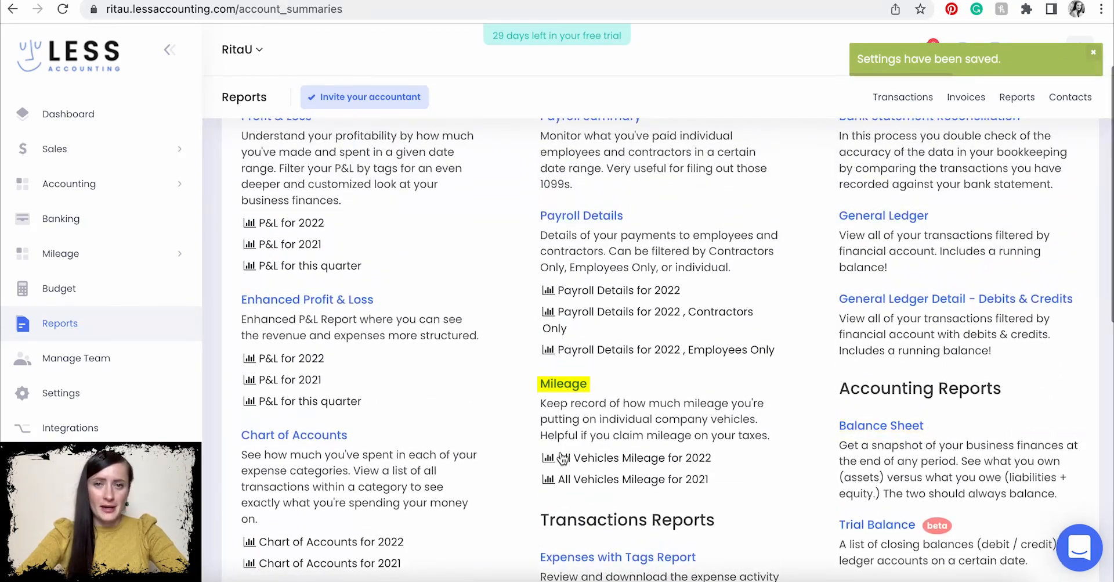
pyautogui.scroll(2, 557, 430)
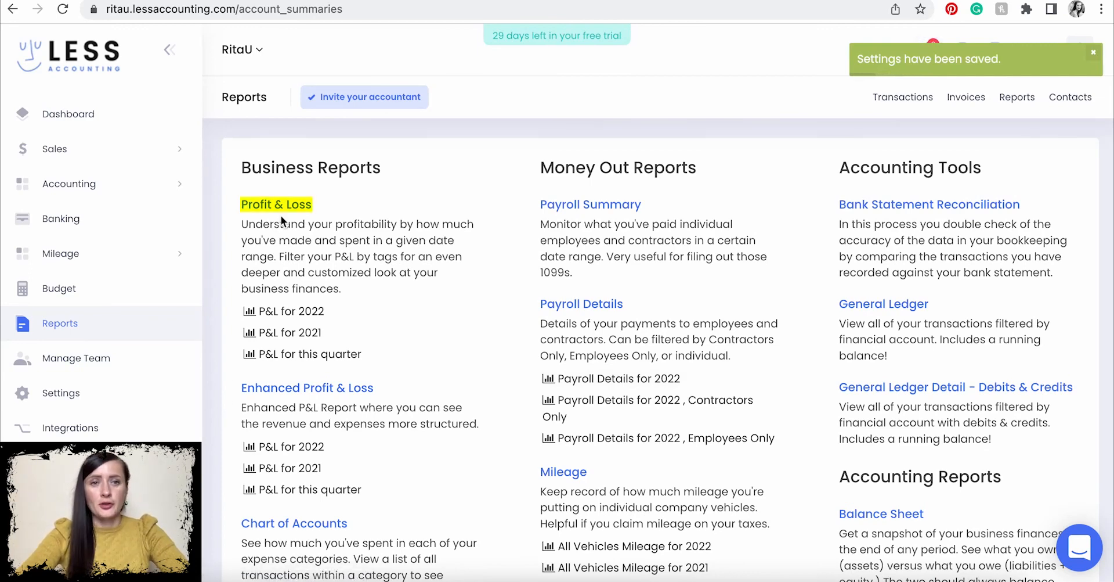
pyautogui.moveTo(239, 224); pyautogui.dragTo(469, 294)
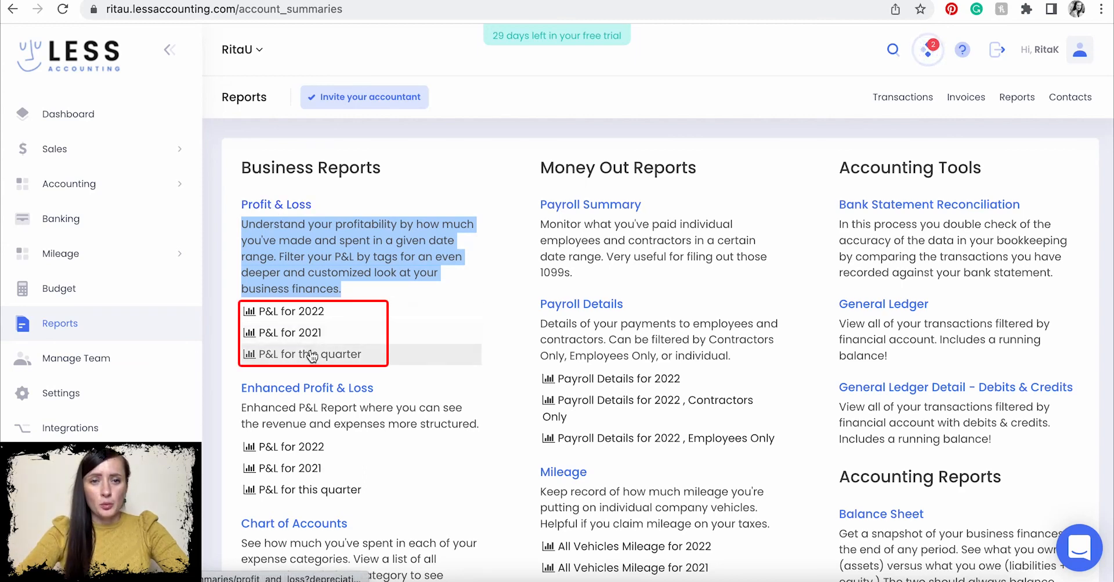
# - Open the 2022 Profit and Loss and set it to This Month on a Cash basis
pyautogui.click(308, 313)
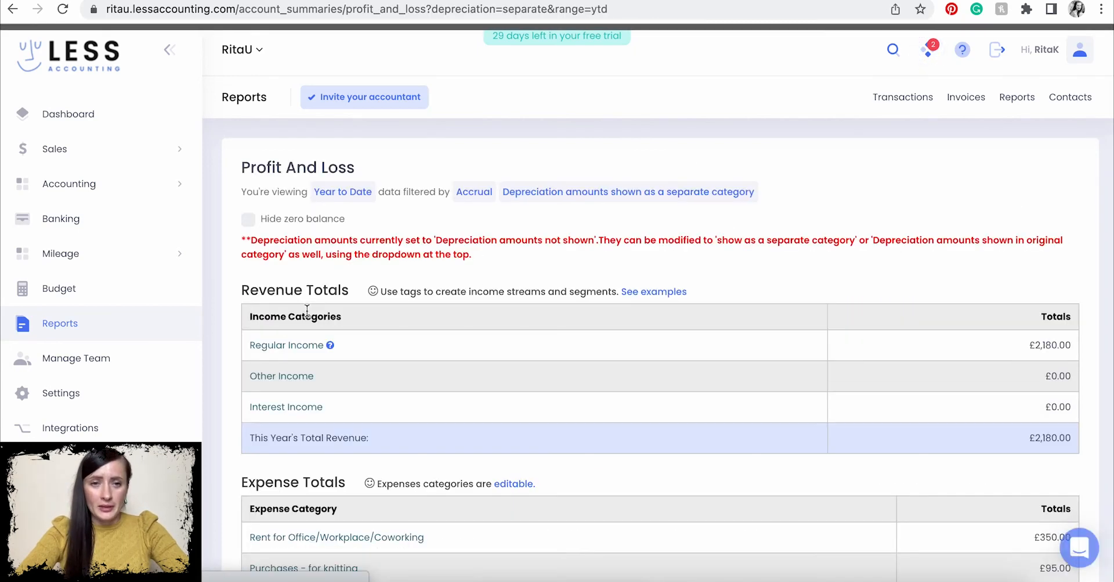
pyautogui.click(338, 196)
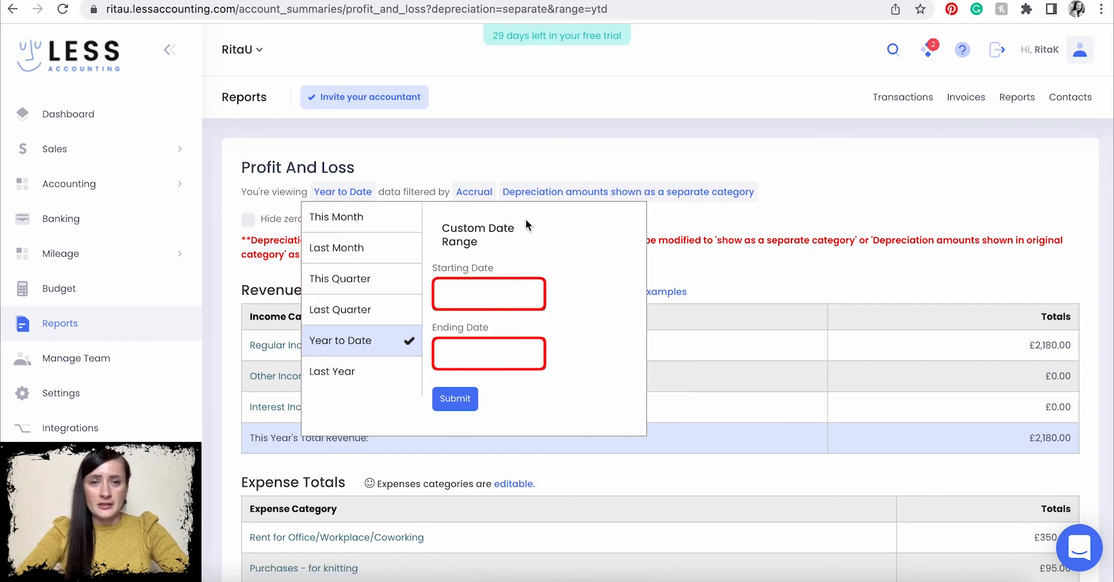
pyautogui.click(360, 223)
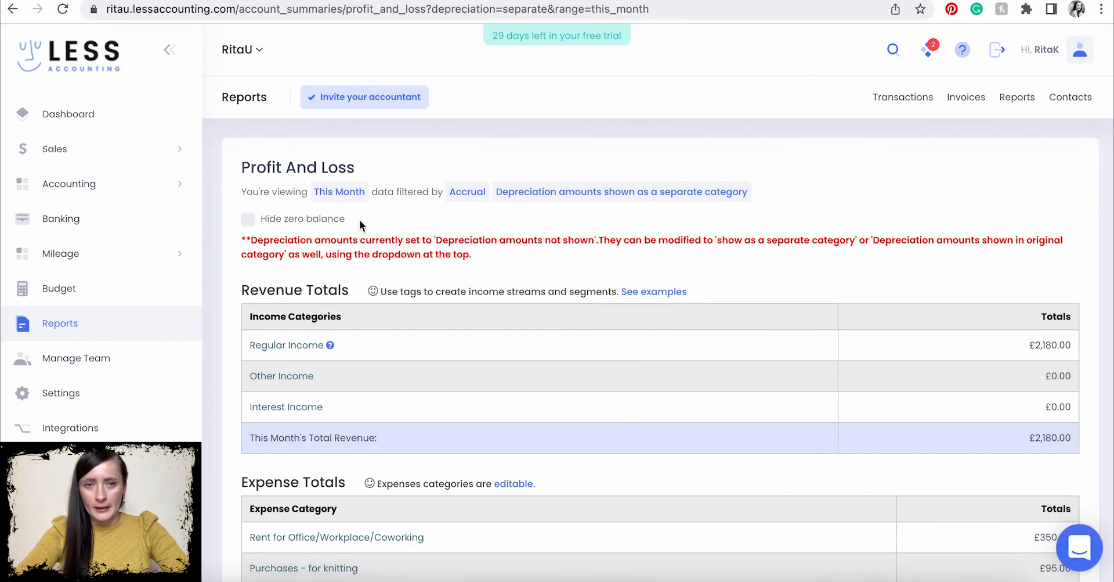
pyautogui.click(463, 195)
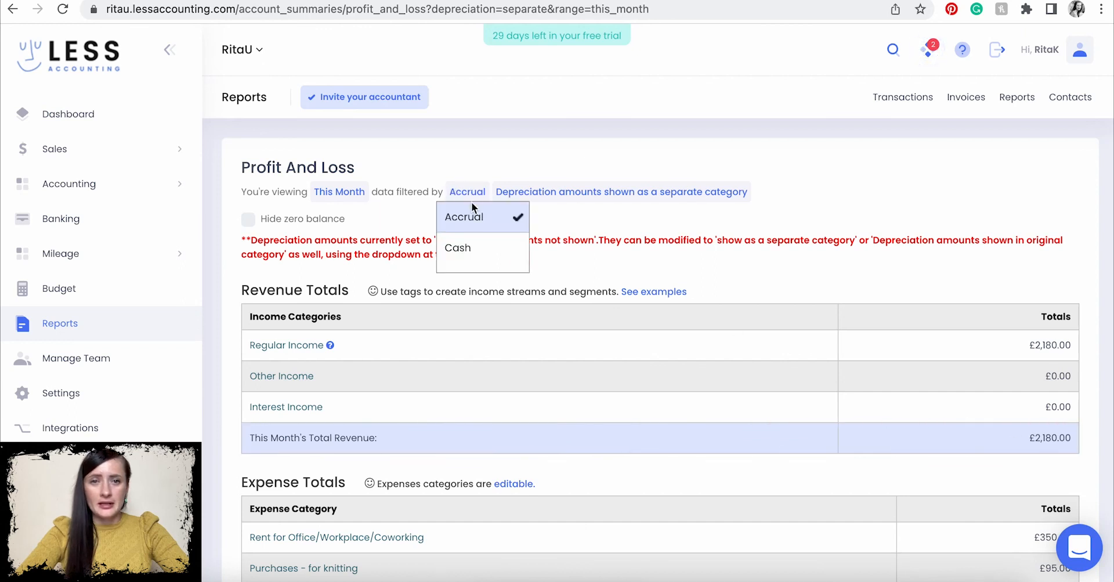
pyautogui.click(466, 253)
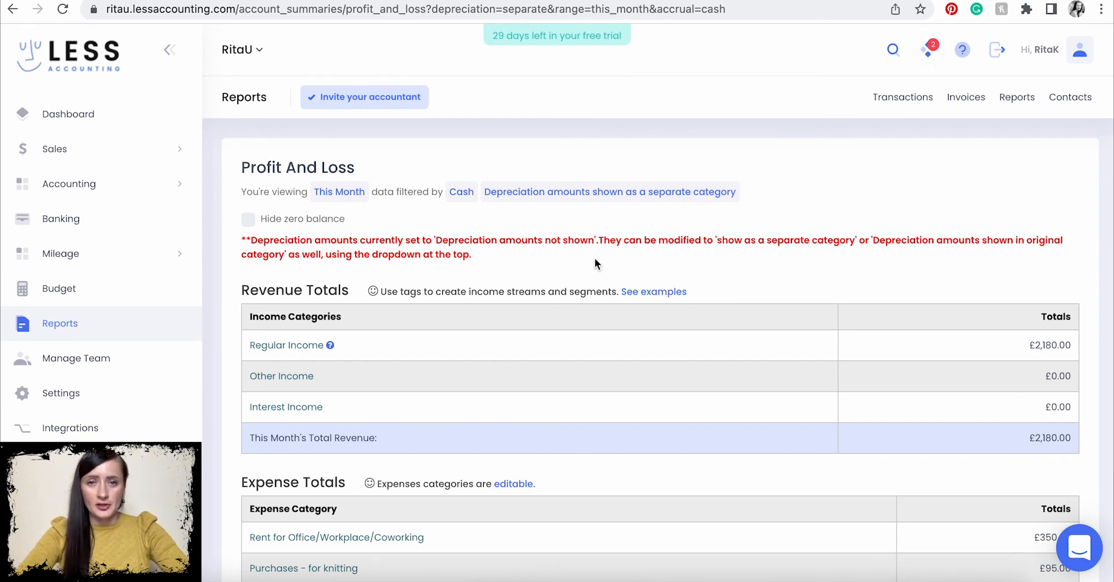
# - Hide zero-balance categories and open the Regular Income breakdown of four bank receipts
pyautogui.click(249, 220)
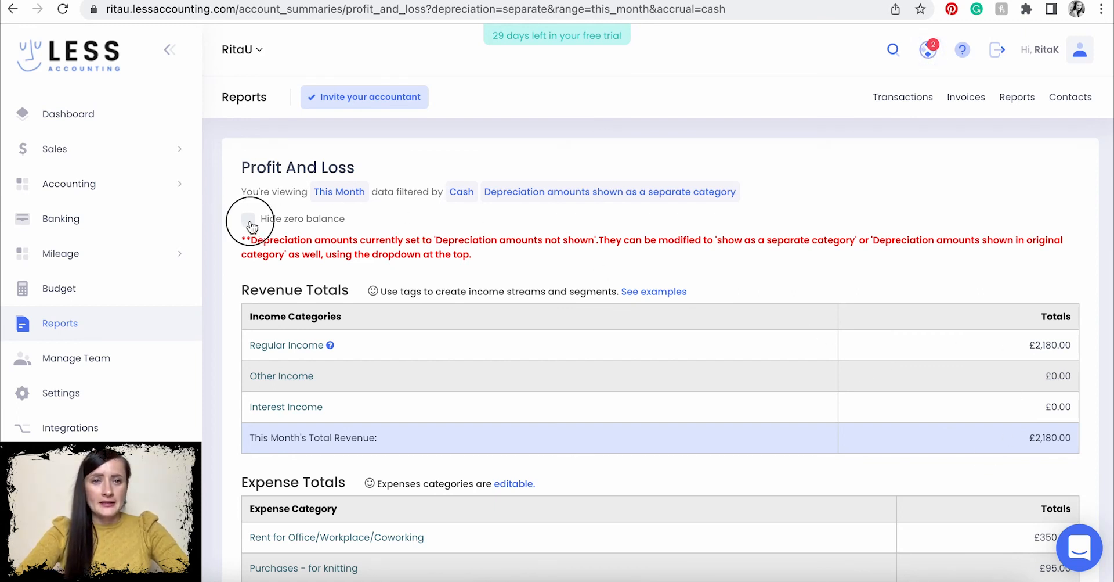
pyautogui.scroll(-1, 476, 328)
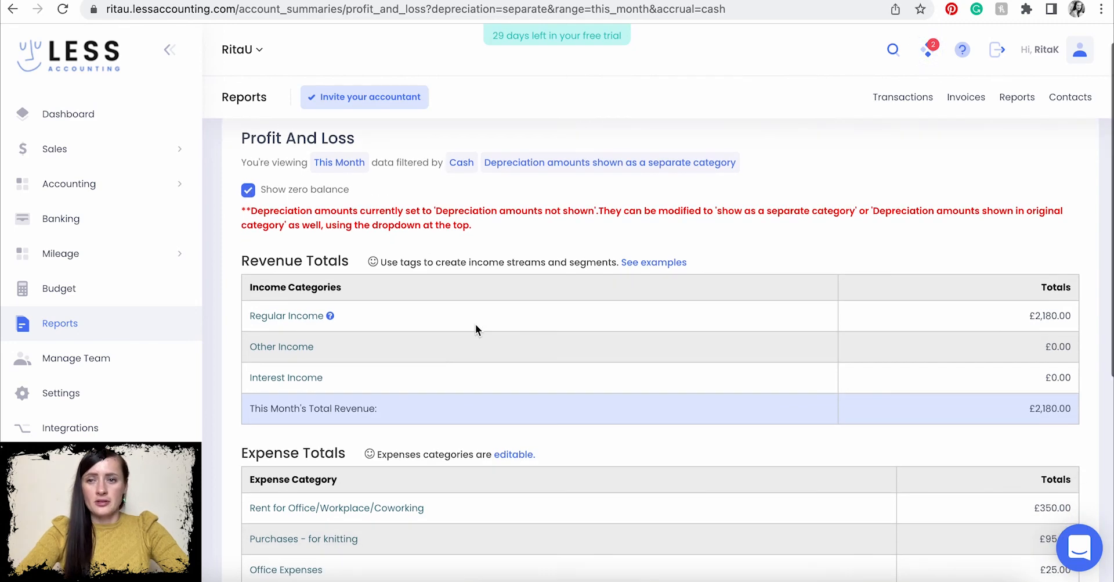
pyautogui.scroll(-2, 476, 328)
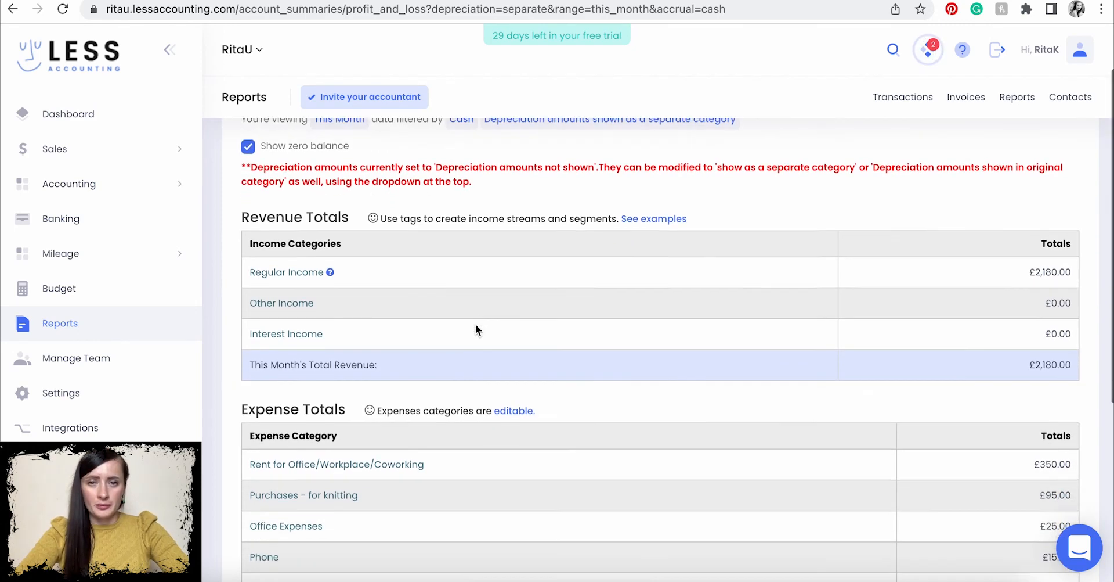
pyautogui.scroll(-1, 476, 328)
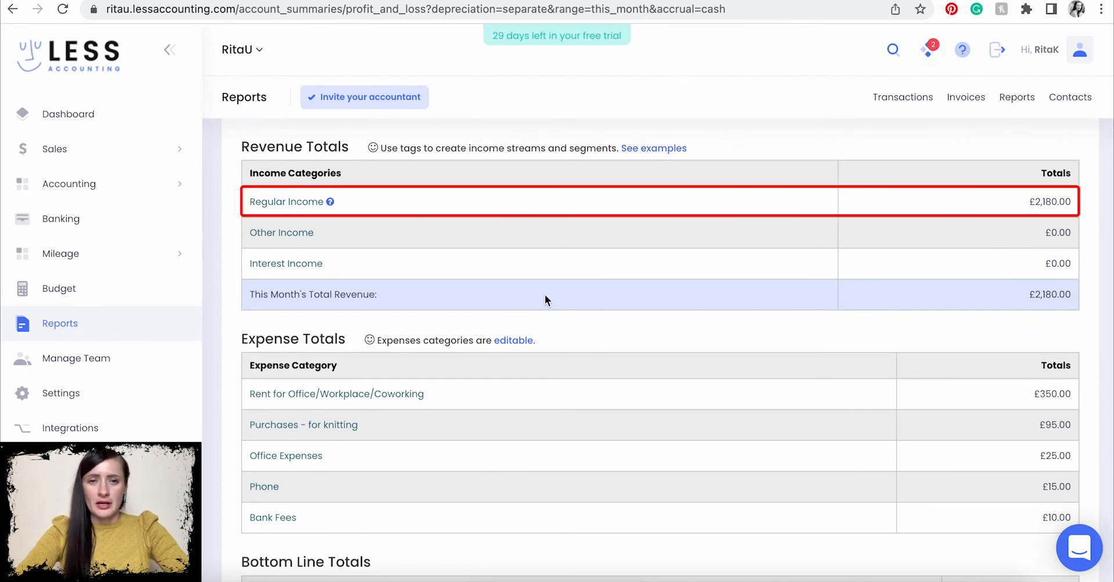
pyautogui.click(267, 203)
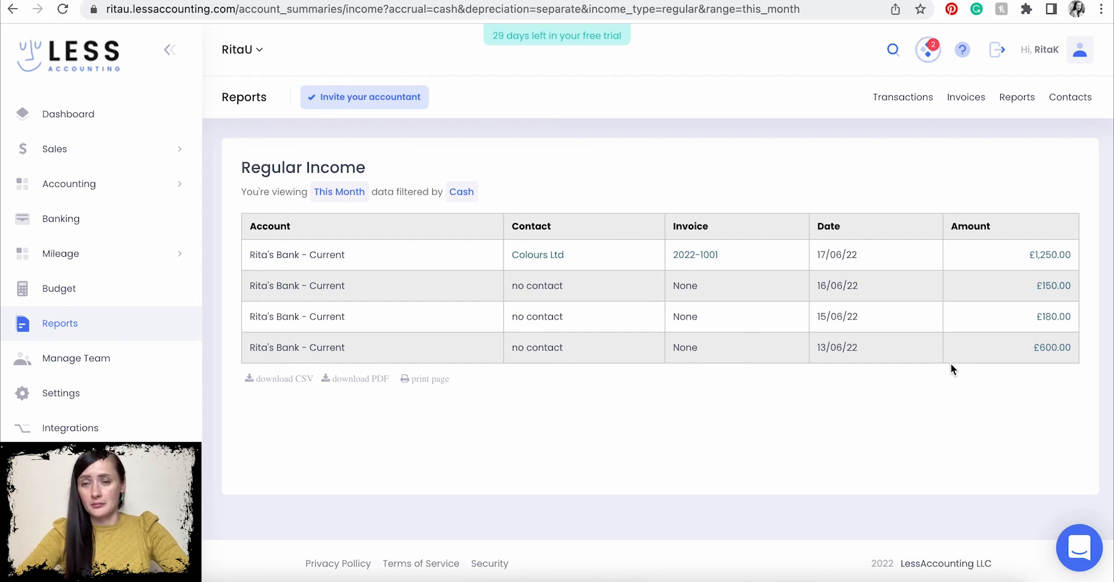
# - Reopen the Profit & Loss for This Month, leaving the depreciation options unchanged
pyautogui.click(197, 324)
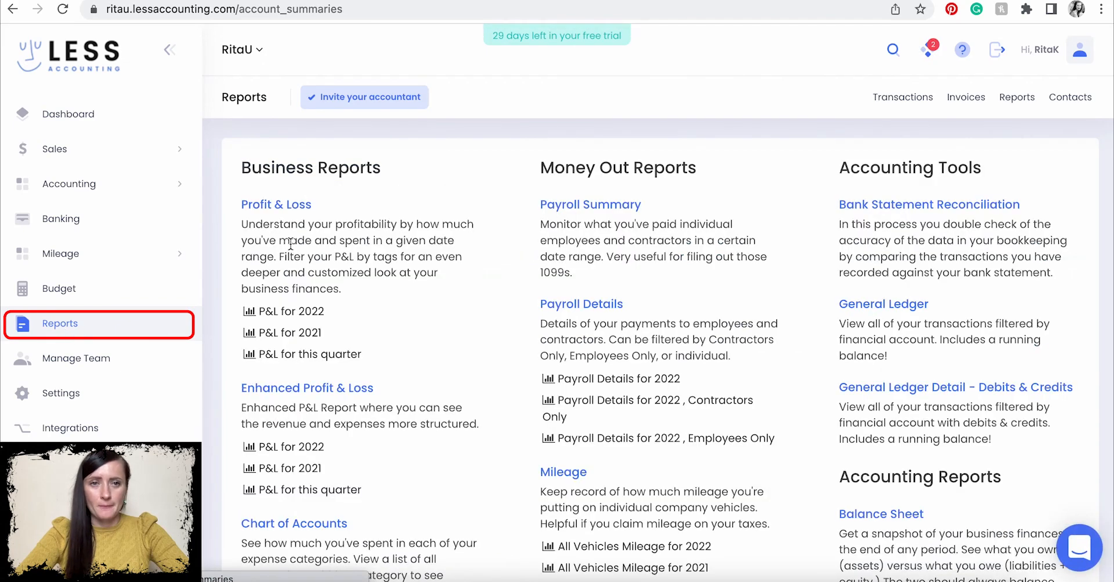
pyautogui.click(272, 204)
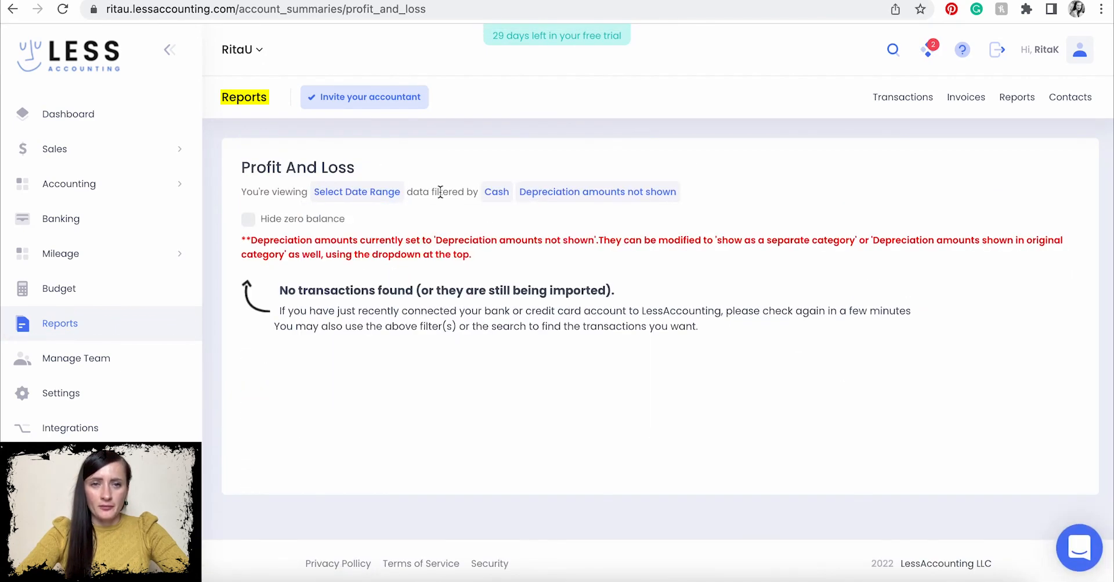
pyautogui.click(356, 192)
pyautogui.click(349, 247)
pyautogui.click(541, 192)
pyautogui.click(804, 404)
pyautogui.scroll(-5, 805, 404)
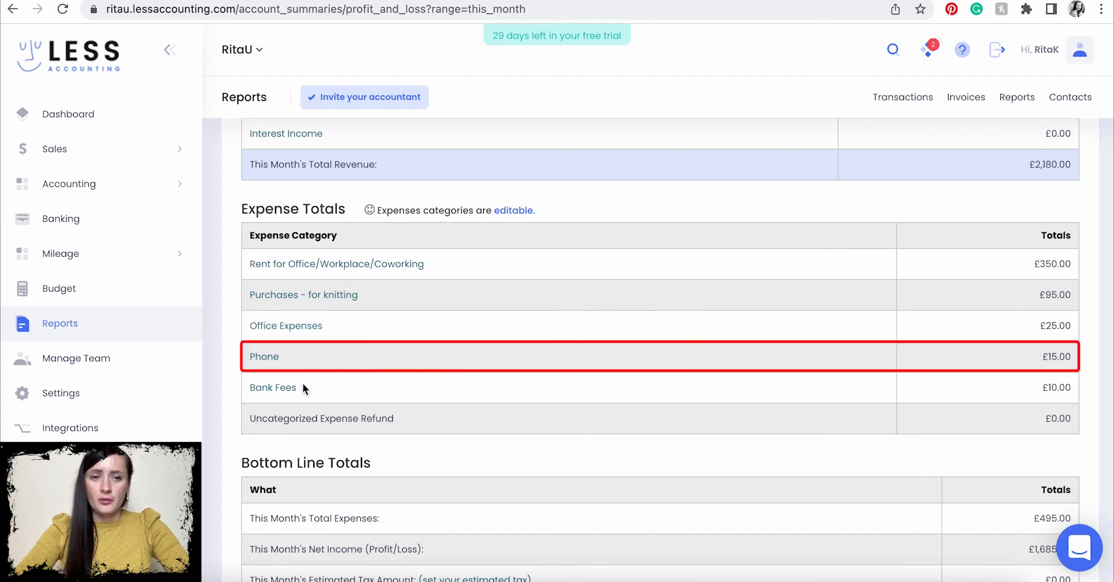
# - Review the Office Expenses and the £350.00 Rent for Office/Workplace/Coworking transactions, returning to the P&L
pyautogui.click(296, 332)
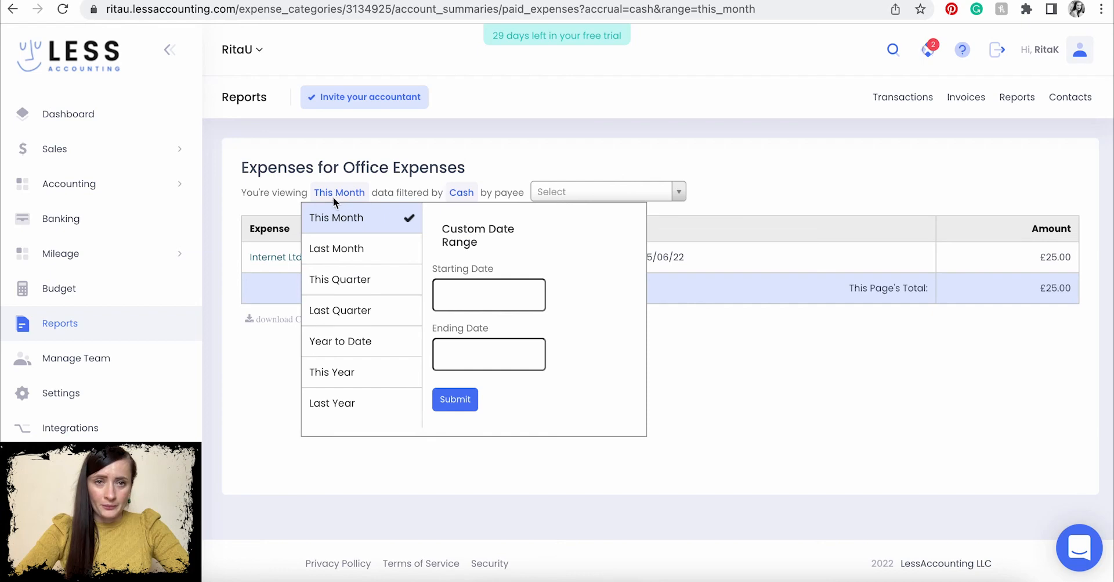
pyautogui.click(14, 13)
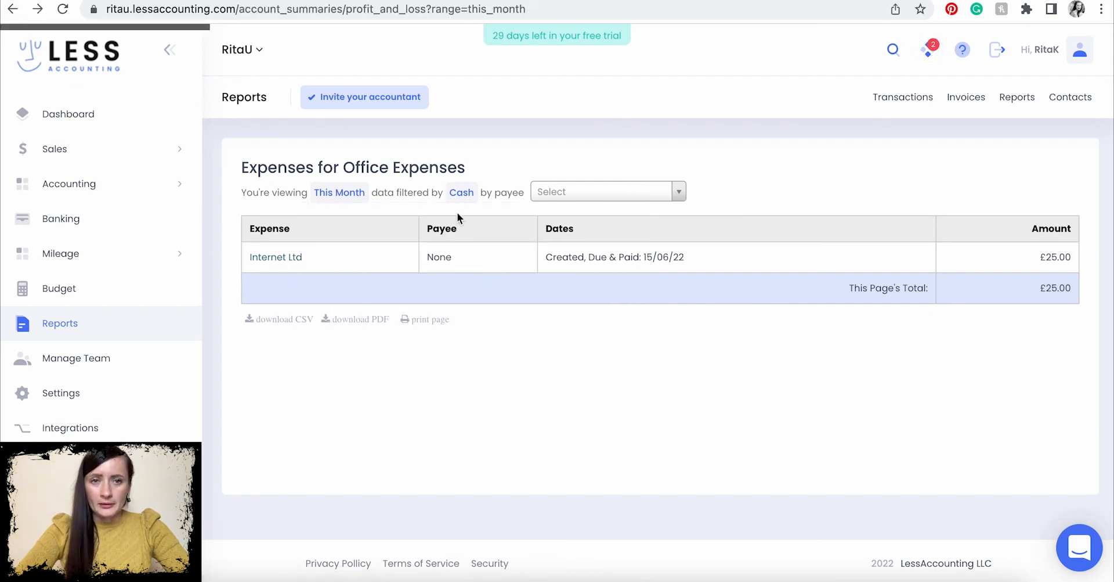
pyautogui.scroll(-6, 546, 306)
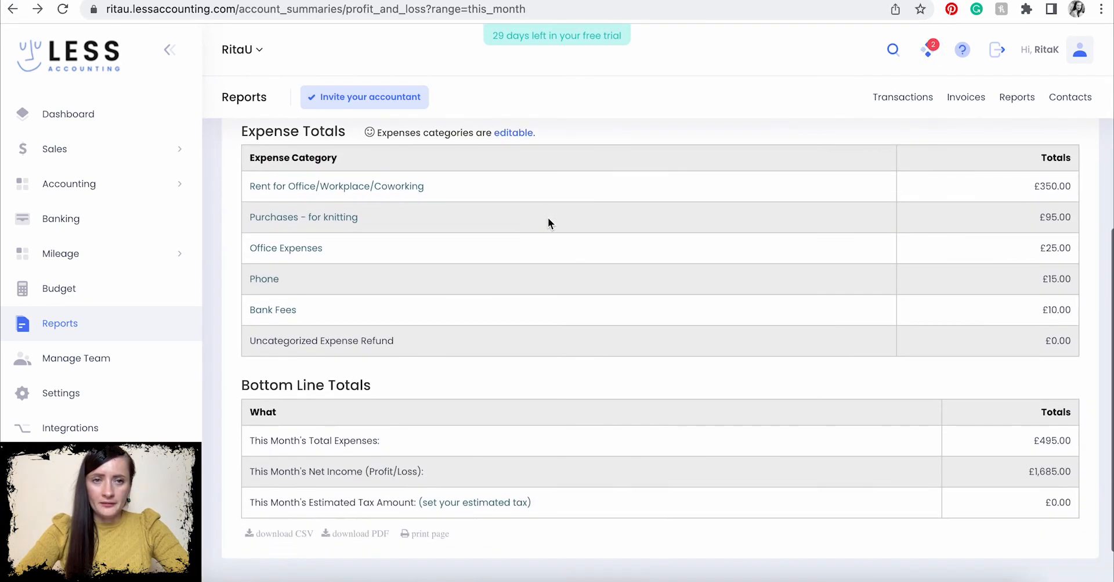
pyautogui.click(309, 191)
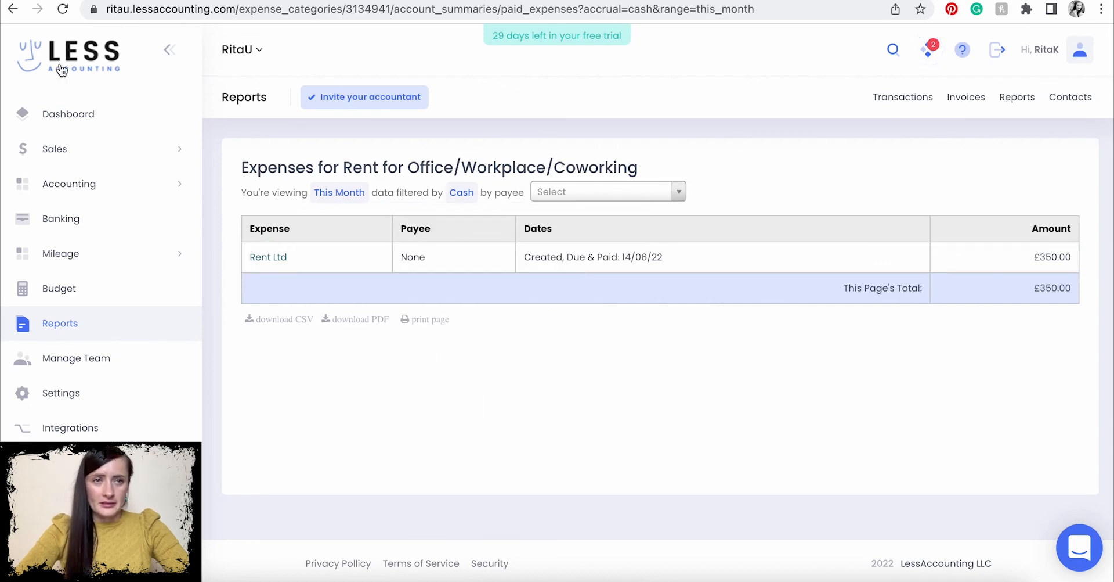
pyautogui.click(12, 9)
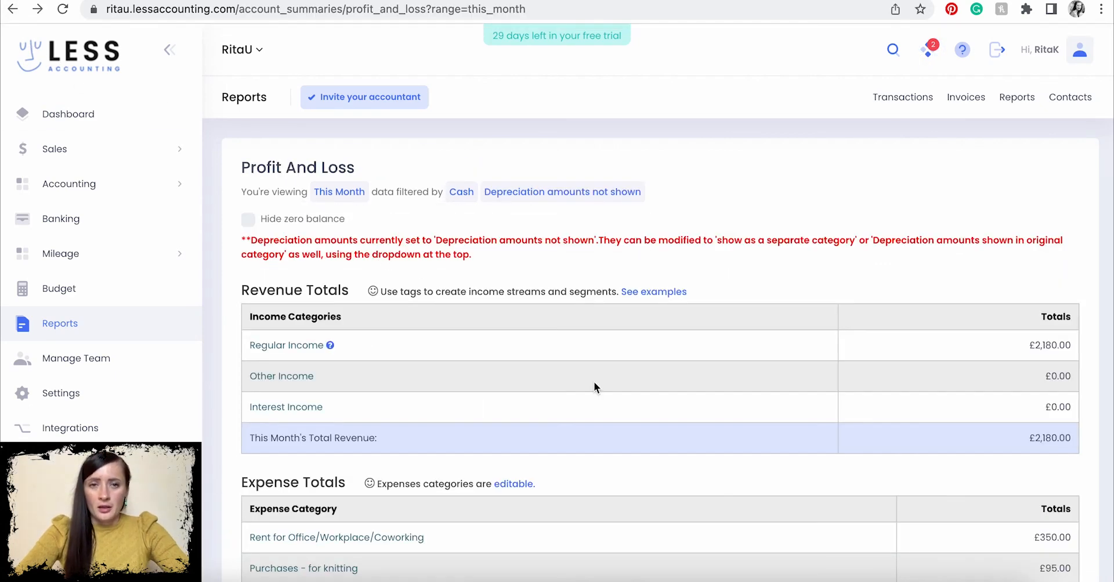
pyautogui.scroll(-3, 593, 372)
pyautogui.scroll(-3, 593, 365)
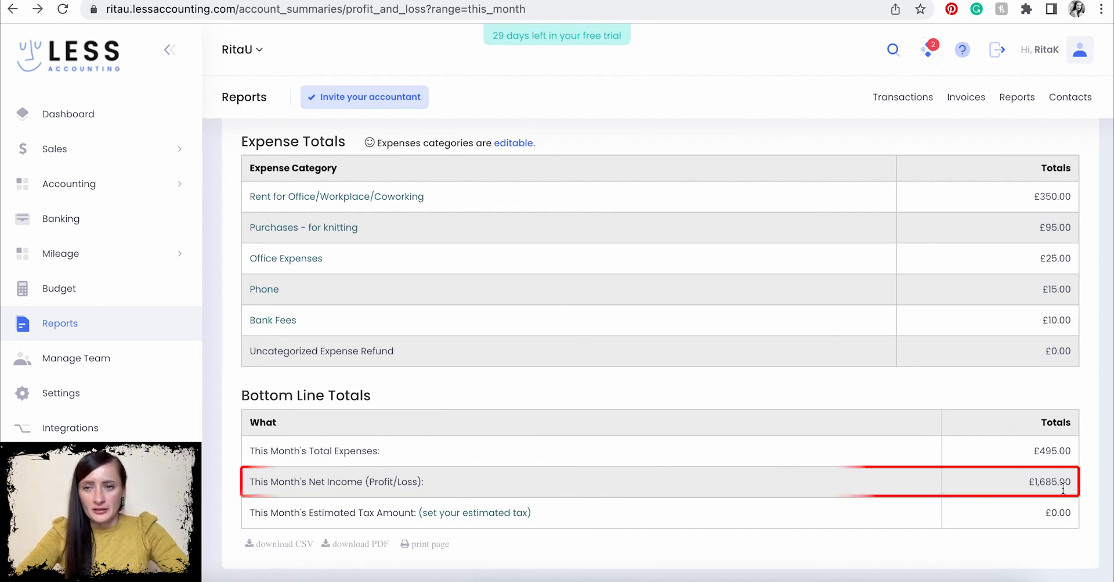
pyautogui.scroll(2, 1008, 336)
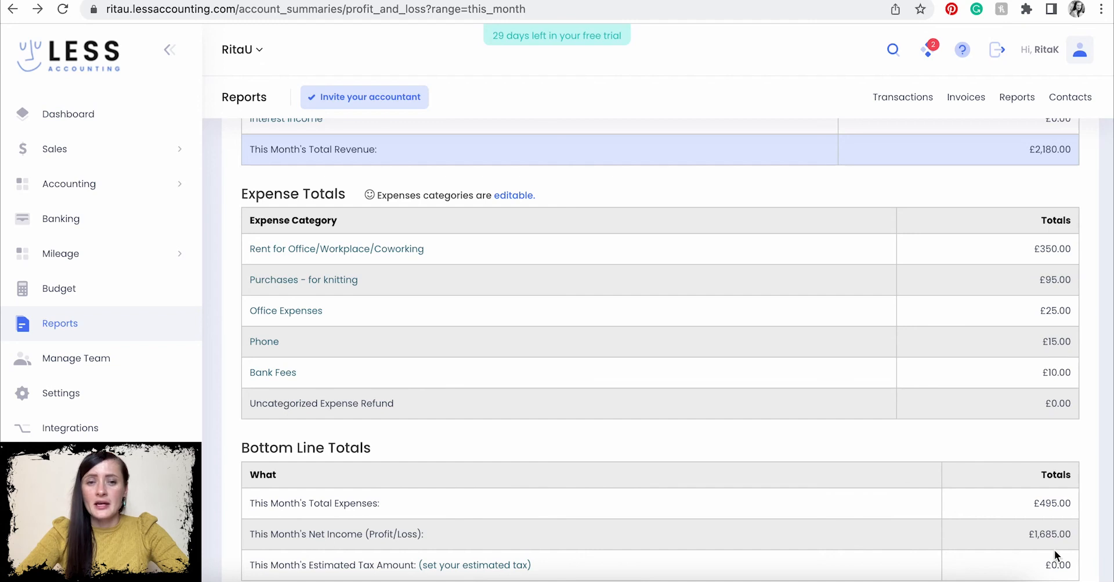
pyautogui.scroll(-2, 1054, 549)
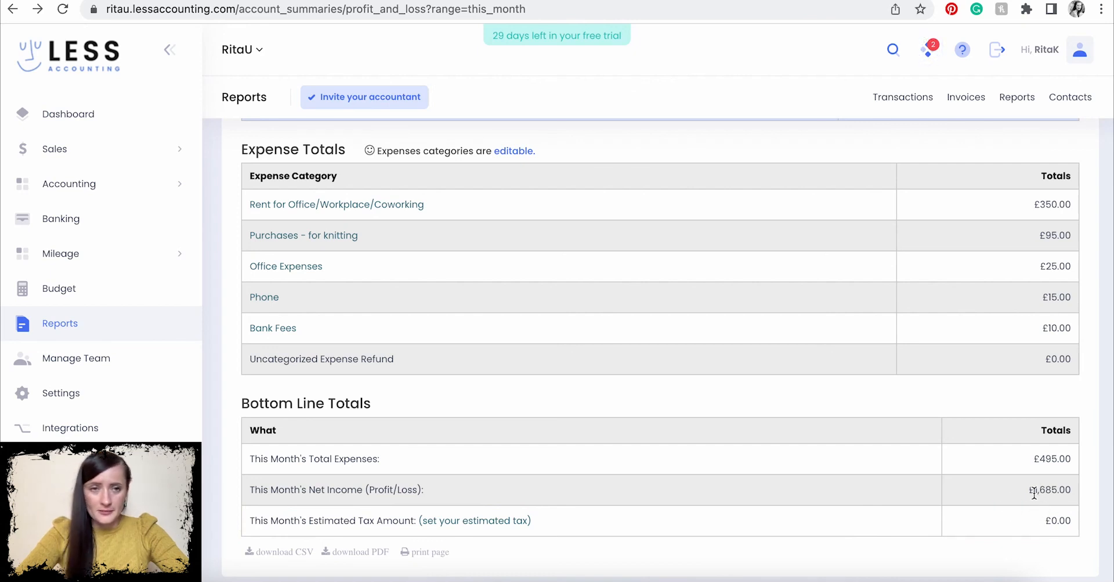
# - Open the Dashboard and check June's summary: £2,180.00 income, £495.00 expenses, £1,685.00 net income
pyautogui.click(97, 114)
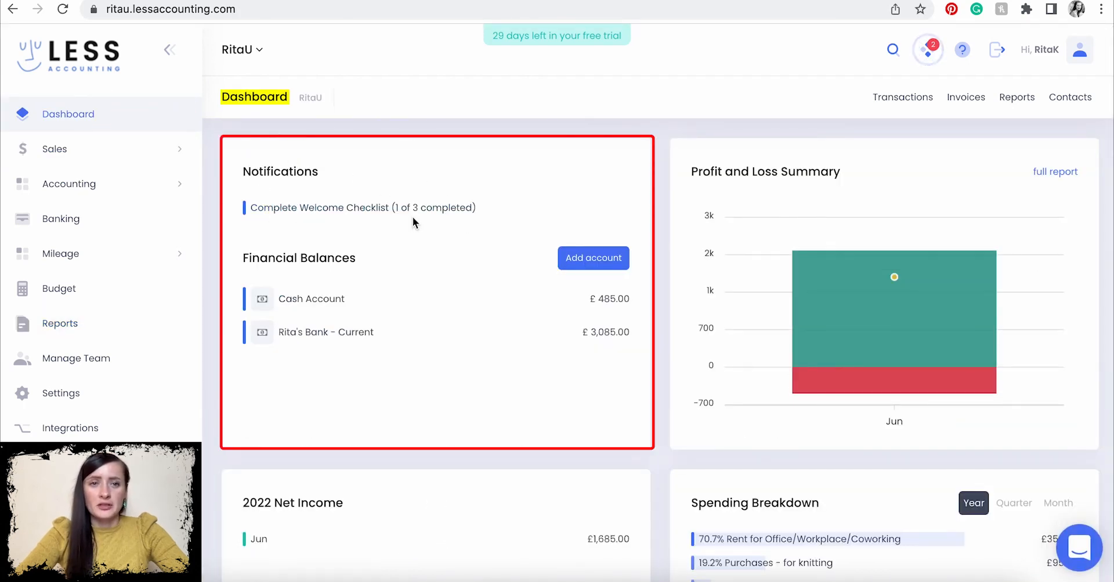
pyautogui.scroll(-1, 349, 116)
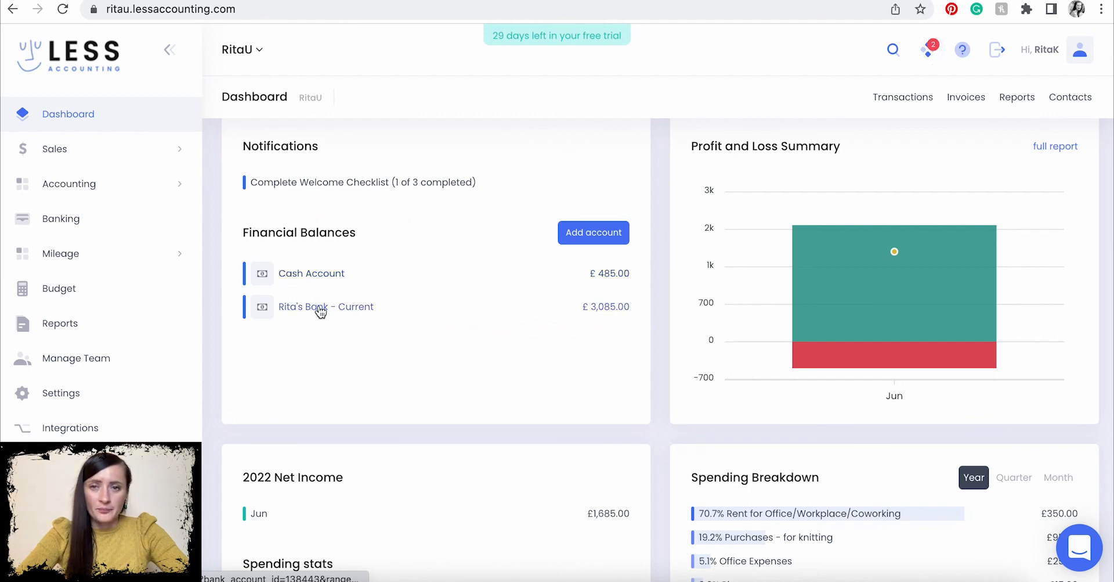
pyautogui.scroll(1, 692, 376)
pyautogui.moveTo(846, 358)
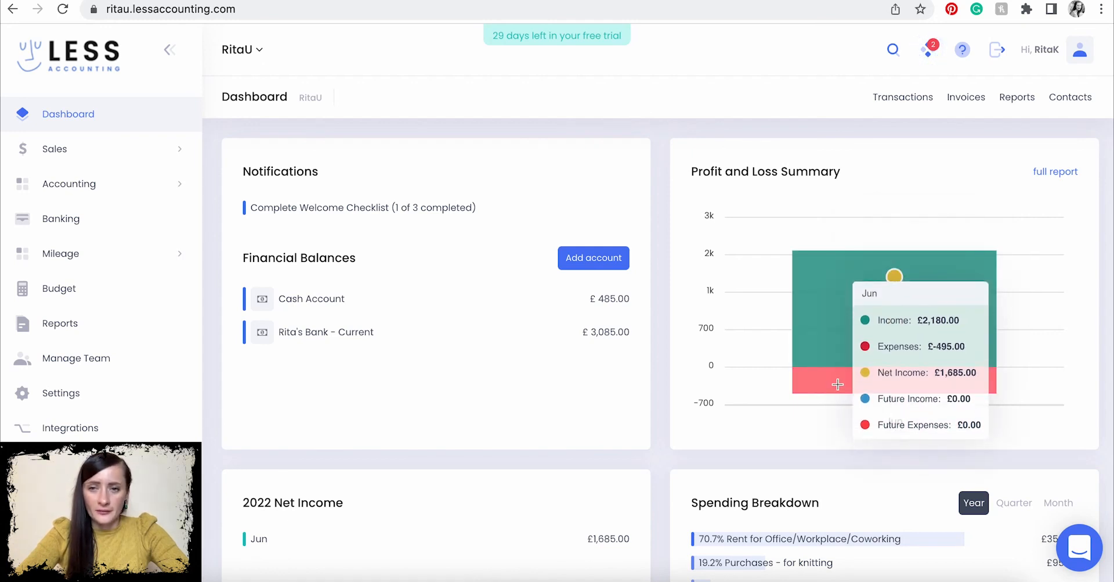
pyautogui.scroll(-5, 837, 384)
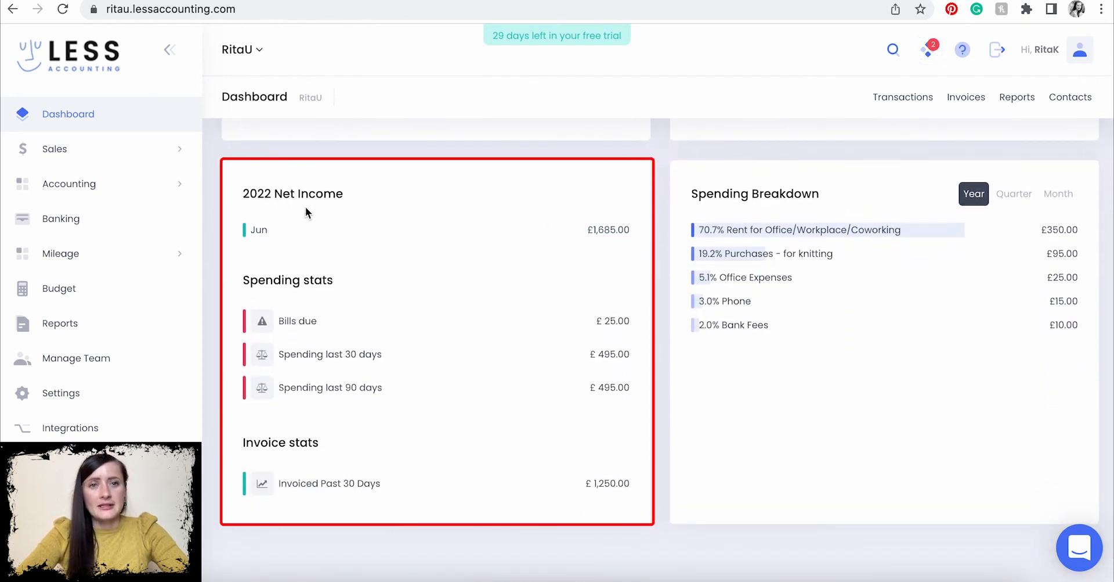
# - Open the June 2022 P&L from the Jun net income link and highlight the £1,685.00 net income
pyautogui.click(605, 233)
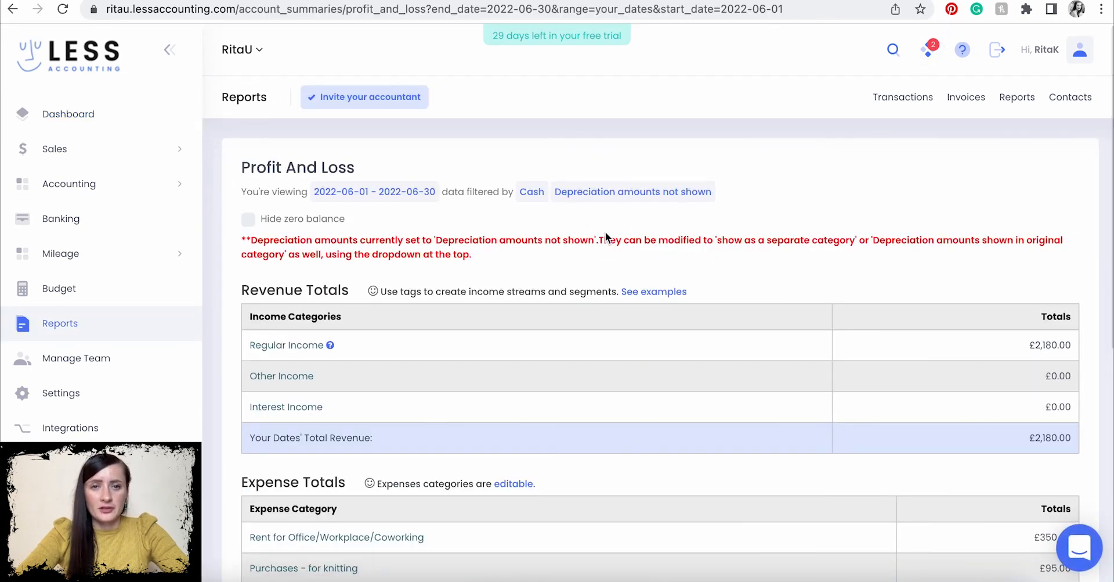
pyautogui.scroll(-1, 667, 212)
pyautogui.scroll(-2, 341, 222)
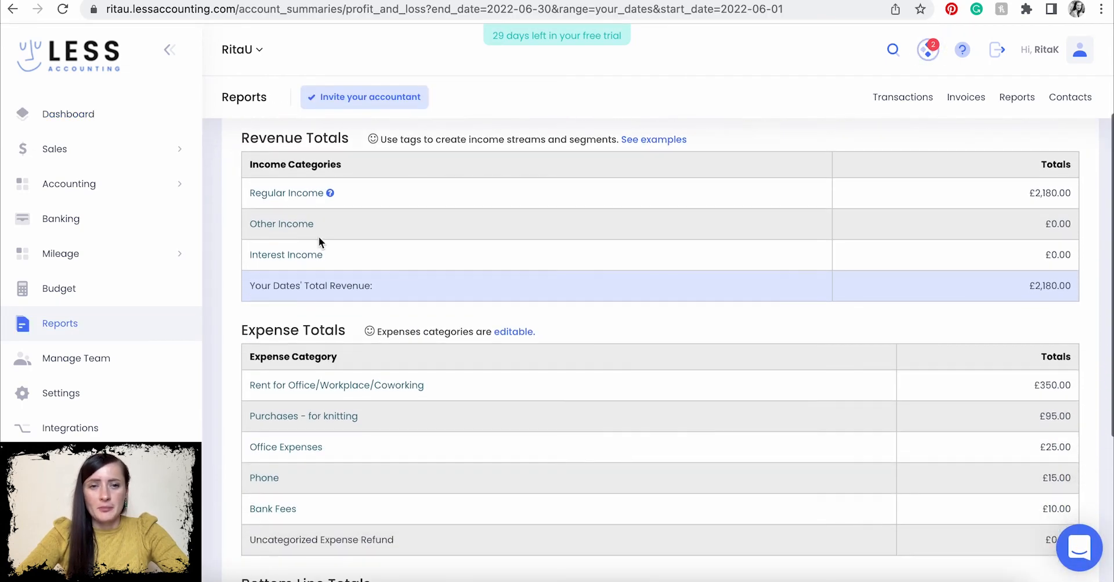
pyautogui.scroll(-4, 440, 500)
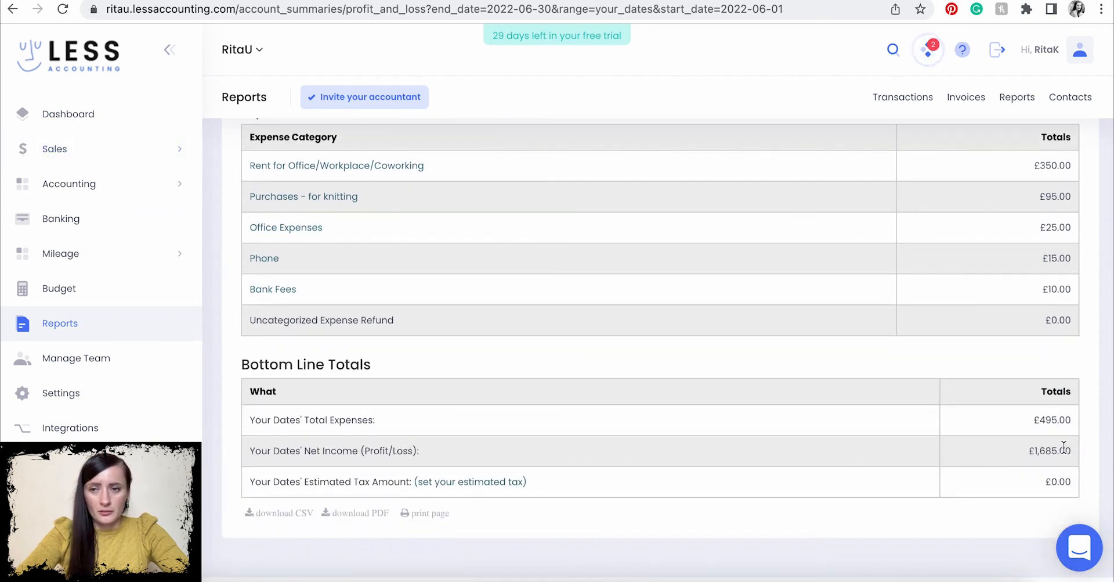
pyautogui.moveTo(1077, 448); pyautogui.dragTo(1015, 450)
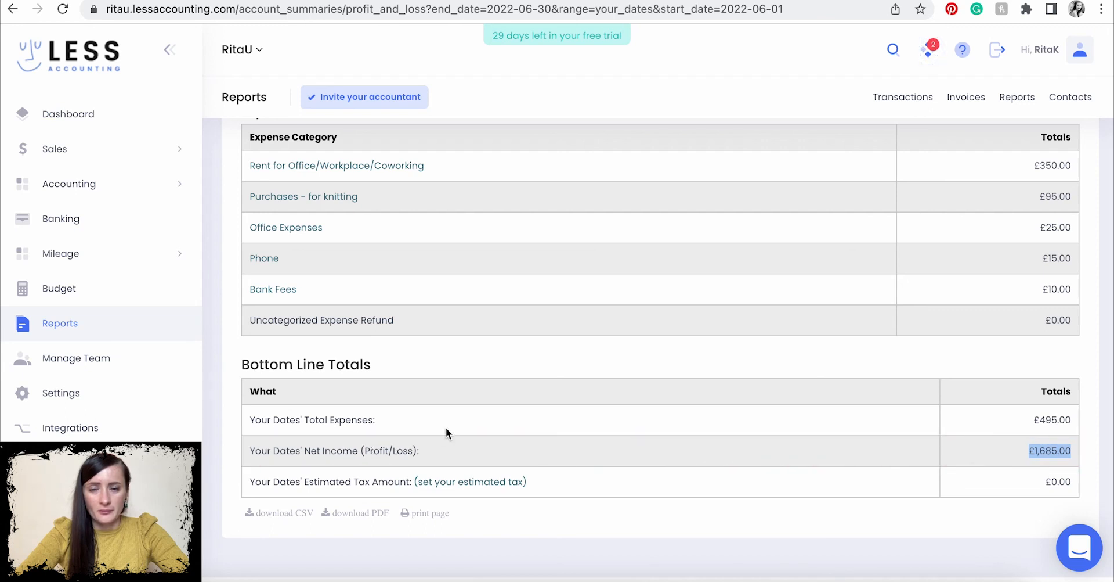
# - Go back to the Dashboard and scan Net Income, Spending stats and the Spending Breakdown (Rent £350.00, 70.7%)
pyautogui.click(143, 128)
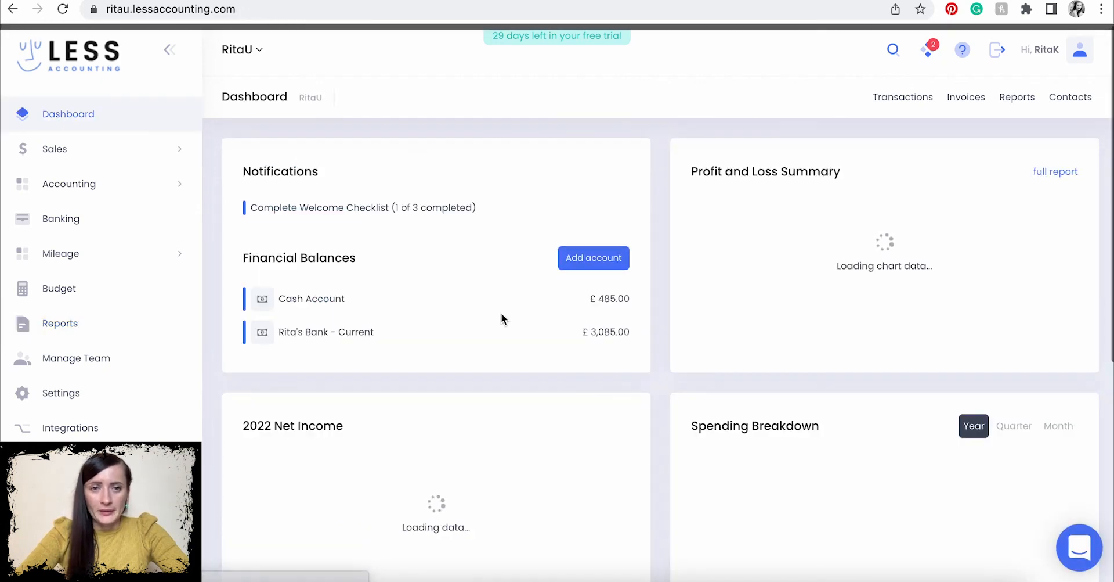
pyautogui.scroll(-6, 501, 313)
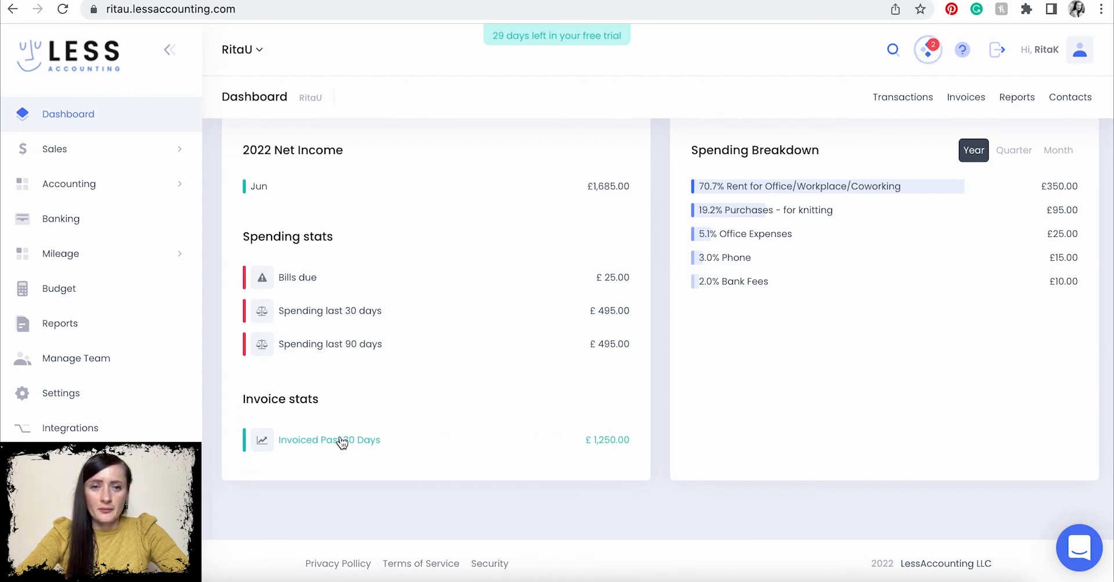
pyautogui.scroll(1, 804, 397)
pyautogui.scroll(1, 804, 397)
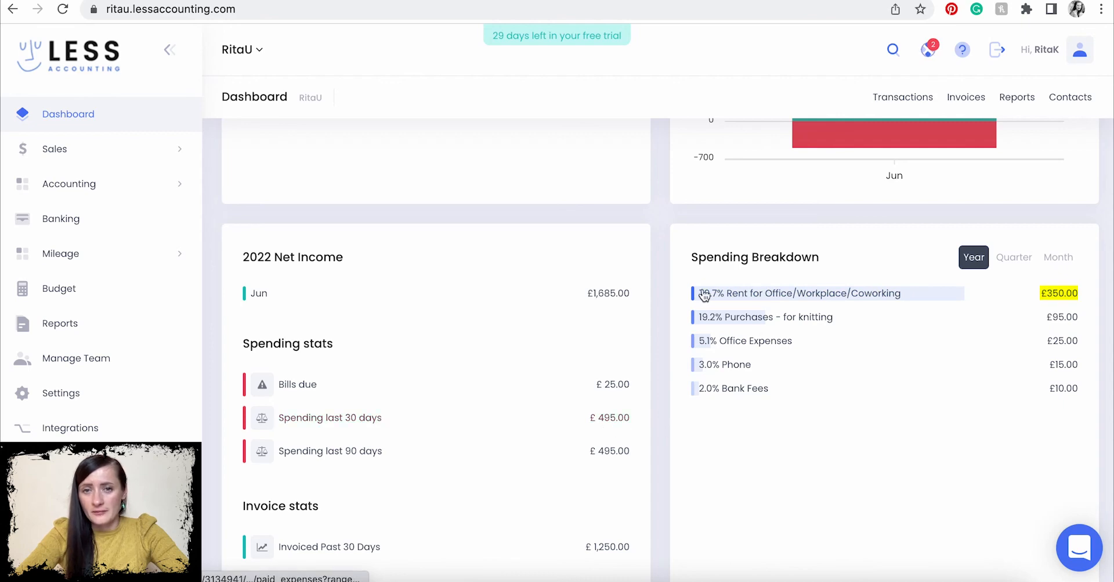
pyautogui.scroll(-2, 762, 448)
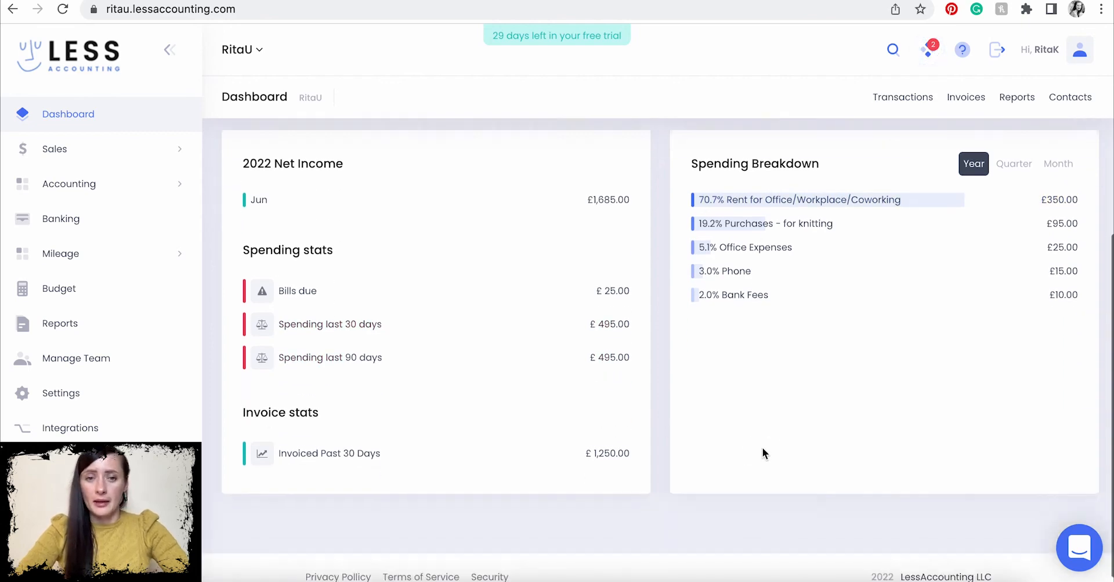
pyautogui.scroll(6, 763, 449)
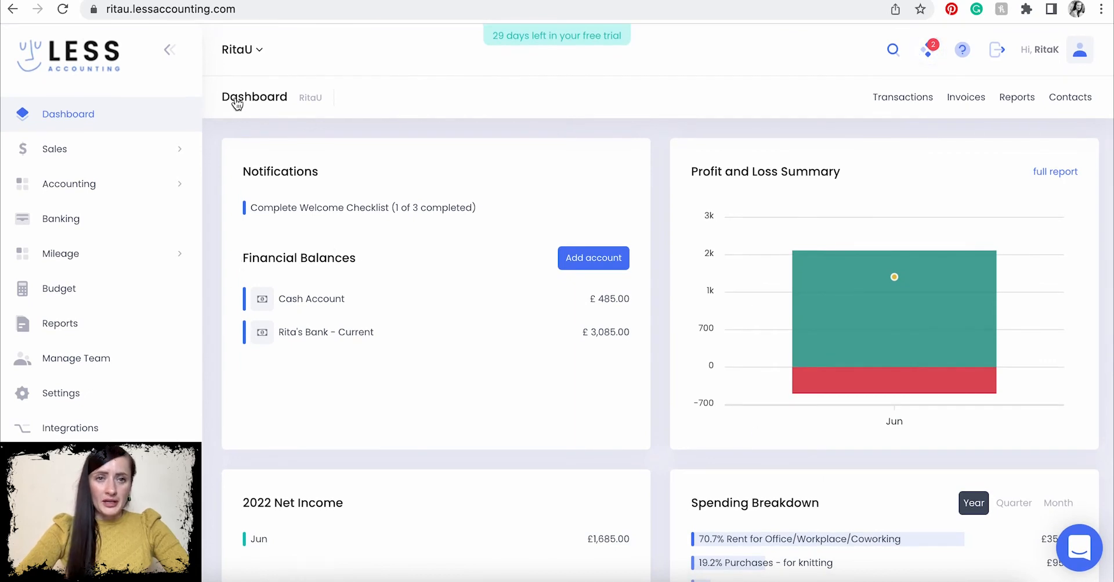
# - Open Manage Team, scroll through the Members Permissions Overview table, then return to the Dashboard
pyautogui.click(103, 360)
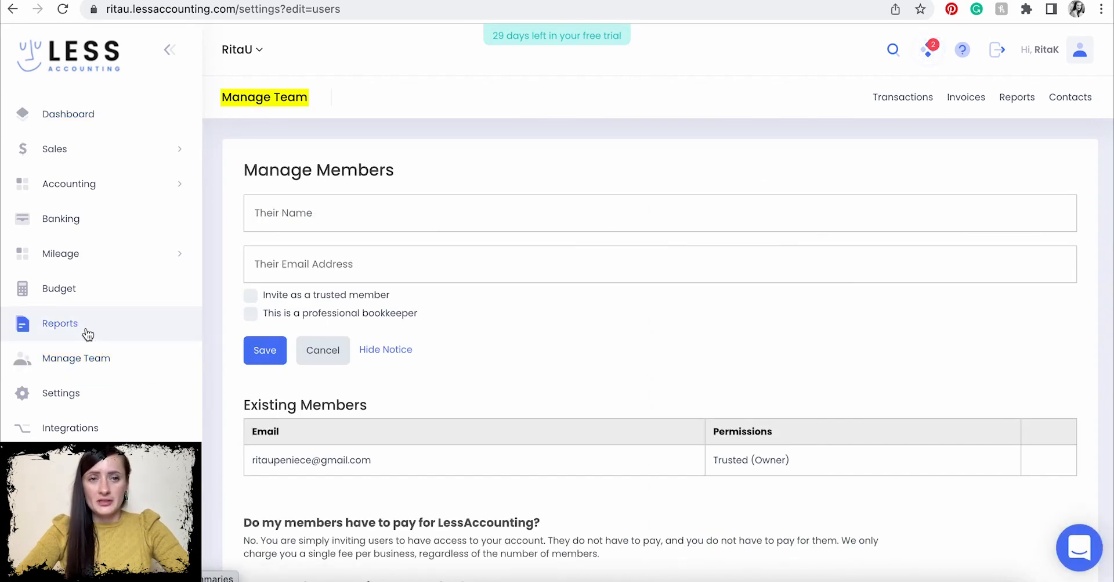
pyautogui.scroll(-1, 380, 316)
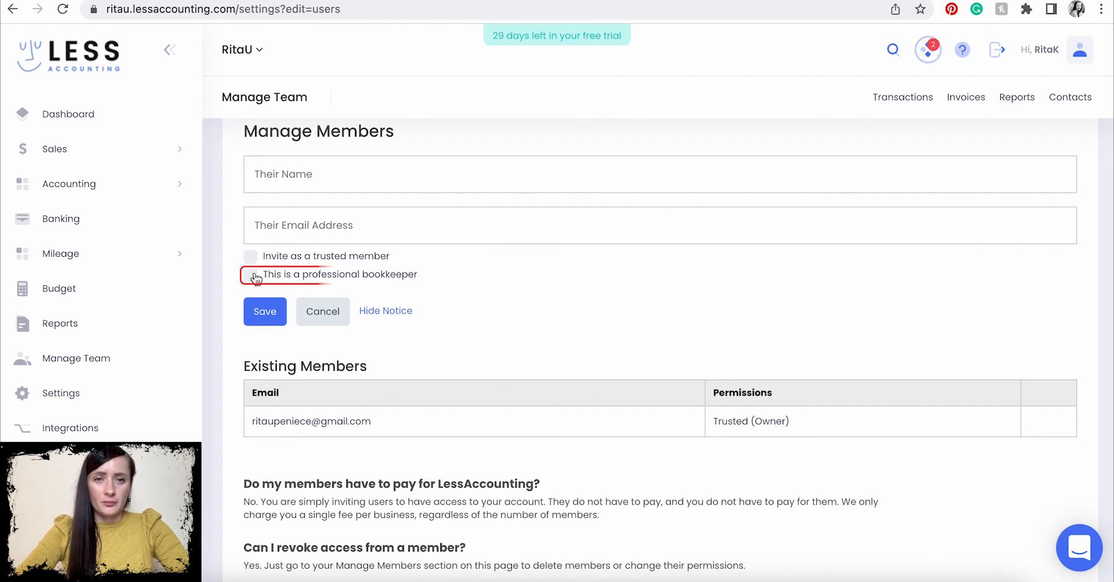
pyautogui.scroll(-2, 256, 276)
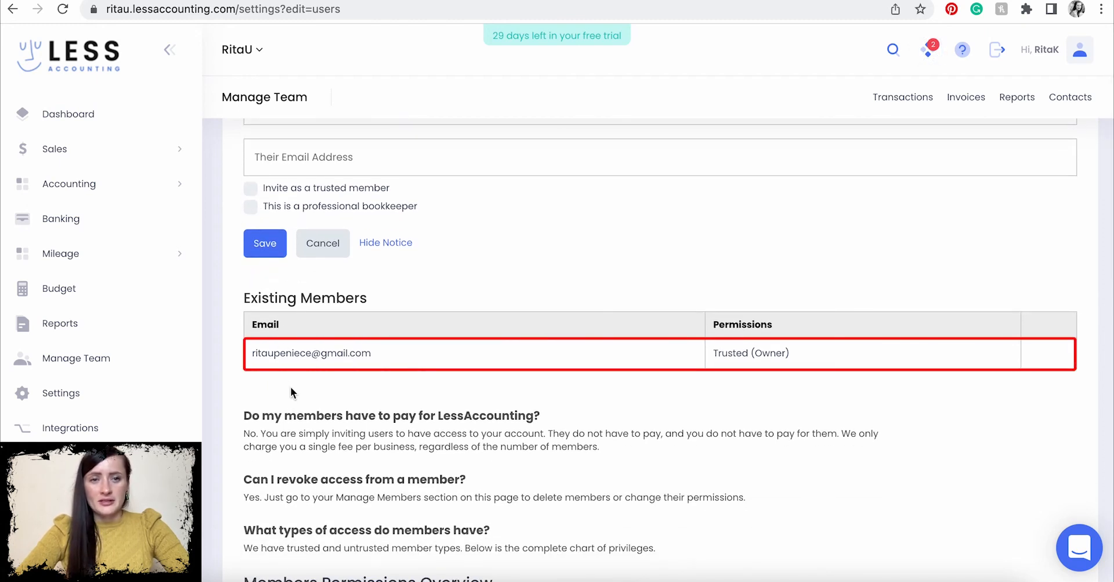
pyautogui.scroll(-7, 729, 441)
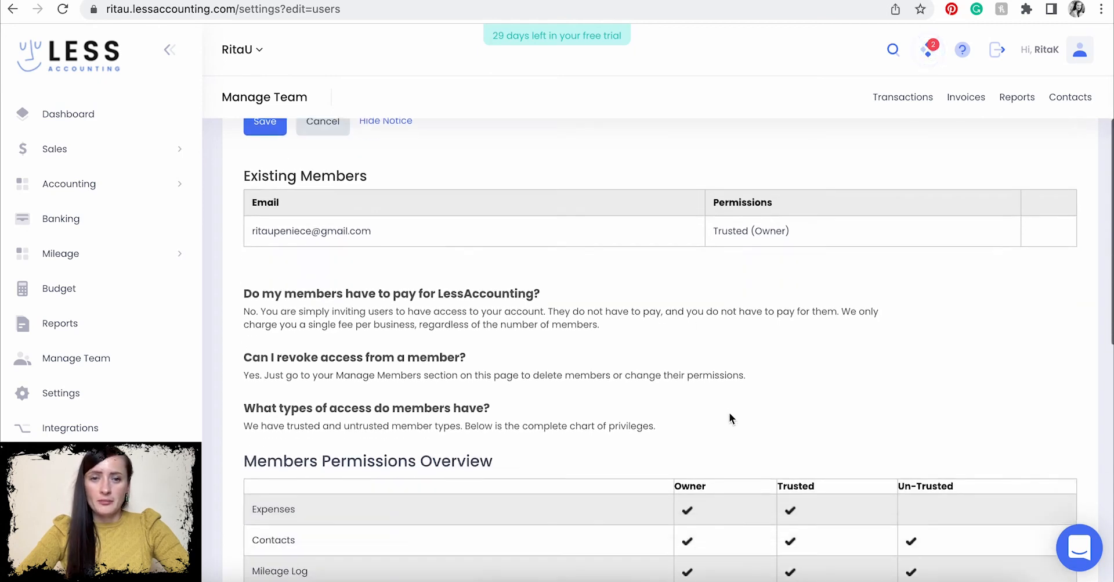
pyautogui.scroll(-1, 740, 316)
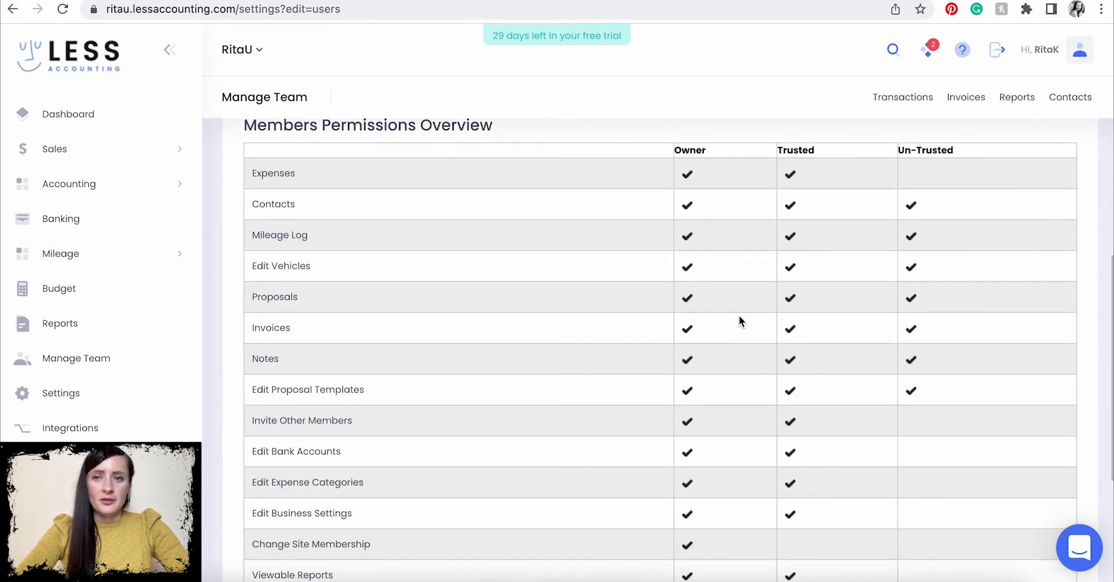
pyautogui.scroll(10, 740, 316)
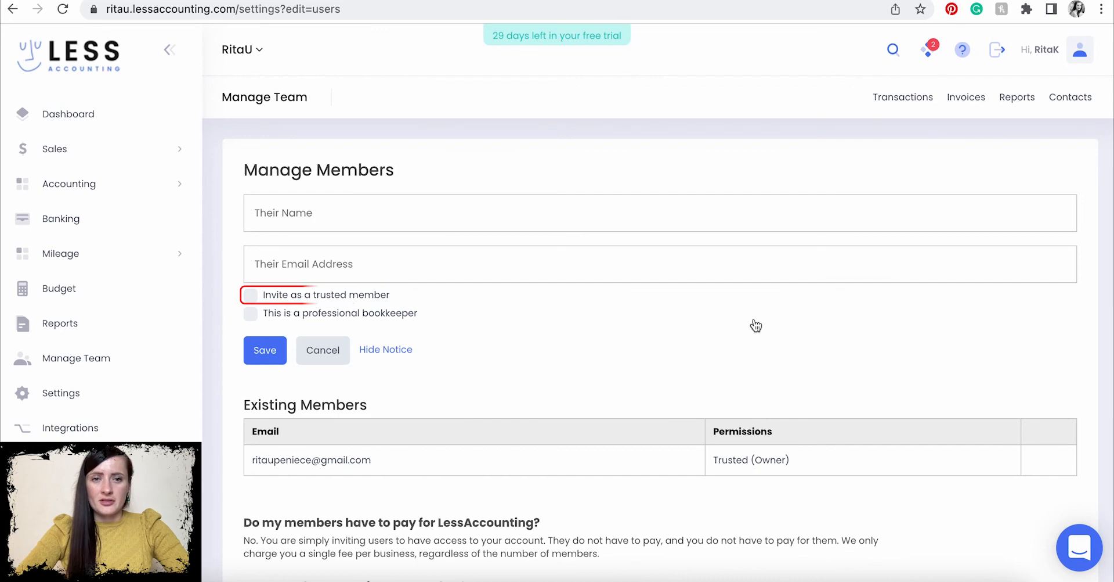
pyautogui.scroll(-10, 754, 325)
pyautogui.scroll(2, 754, 307)
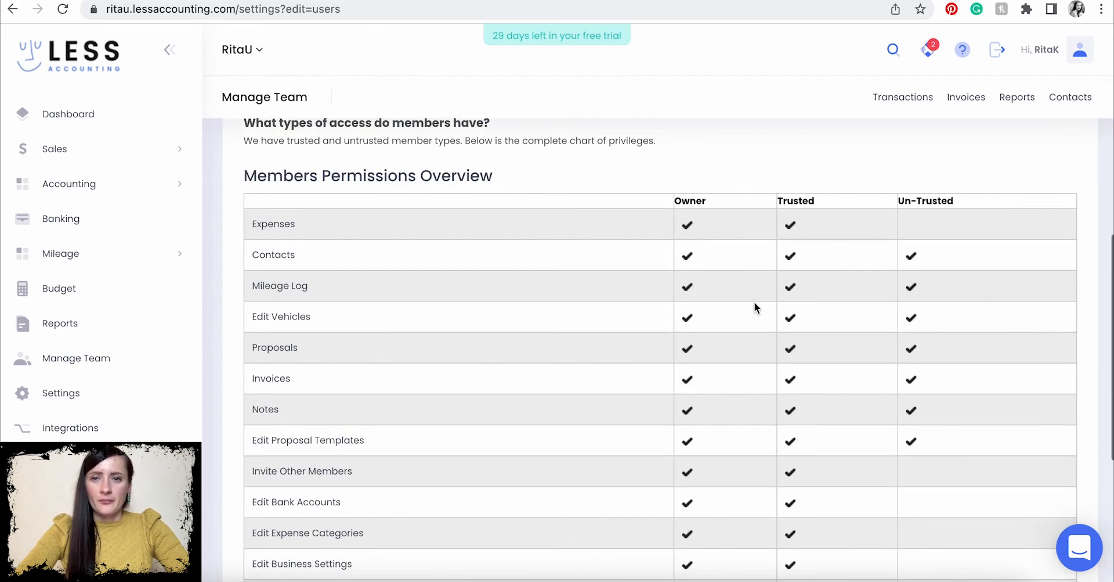
pyautogui.scroll(-1, 812, 435)
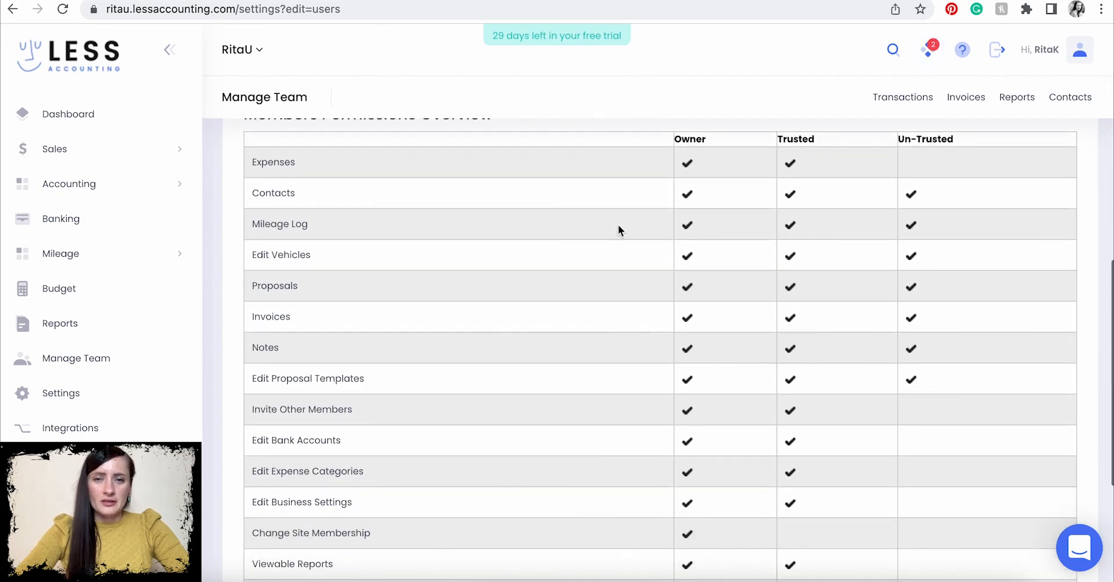
pyautogui.scroll(-3, 351, 499)
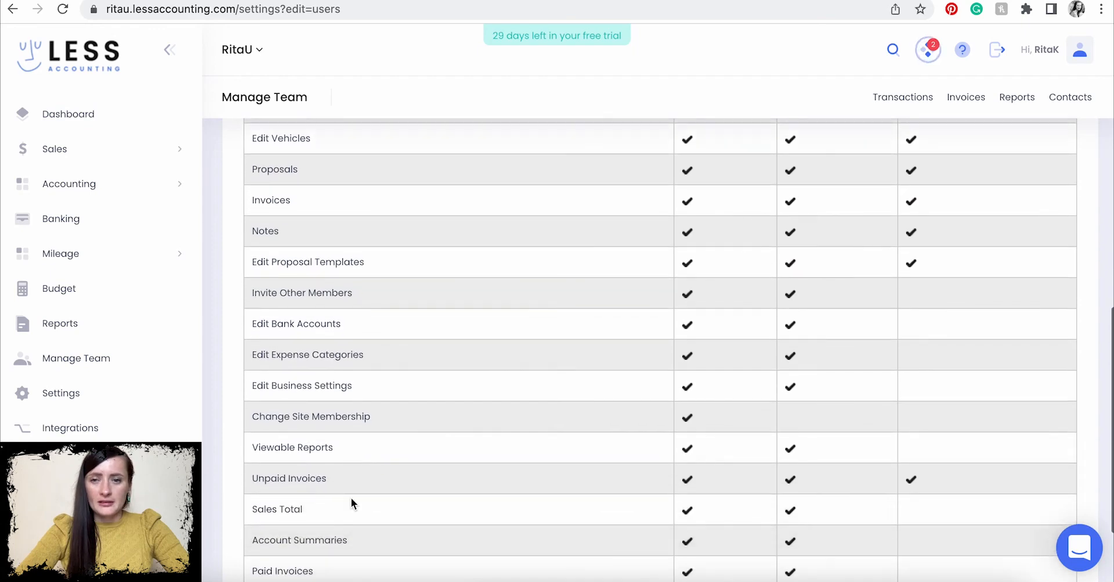
pyautogui.scroll(11, 350, 497)
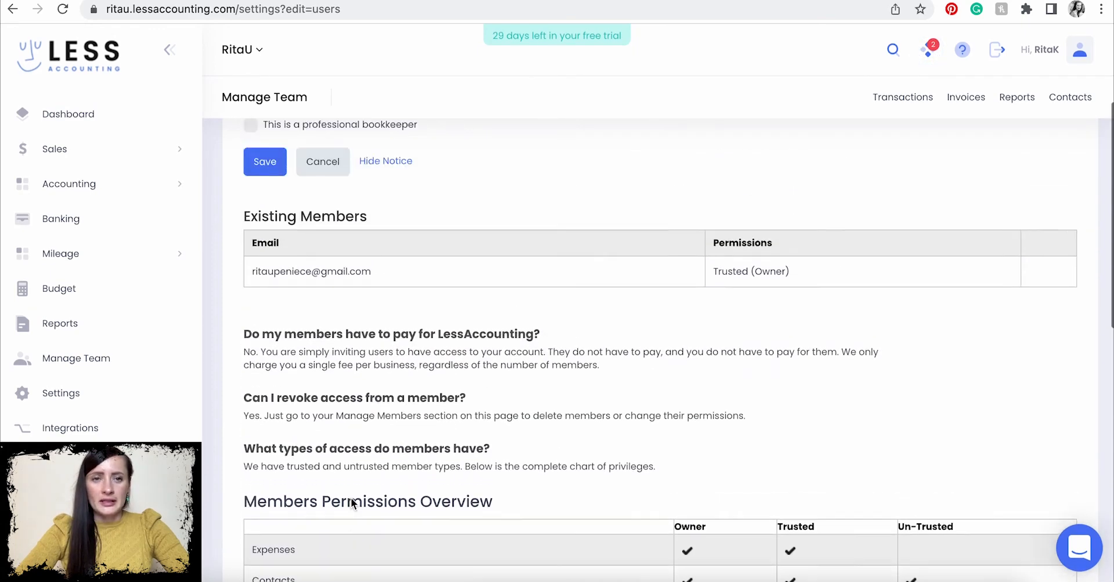
pyautogui.scroll(-7, 867, 499)
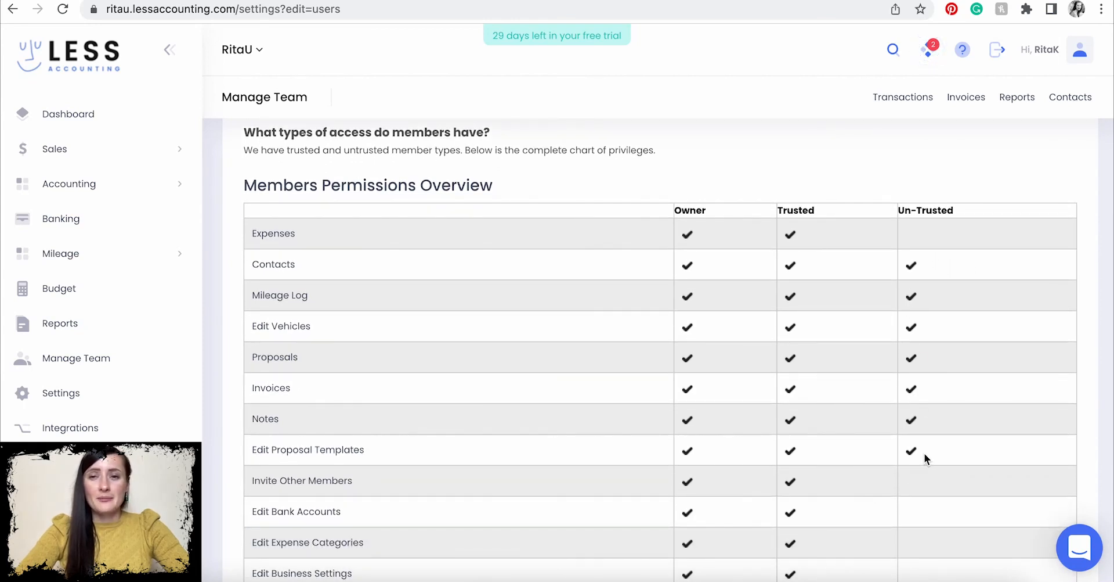
pyautogui.scroll(-5, 925, 458)
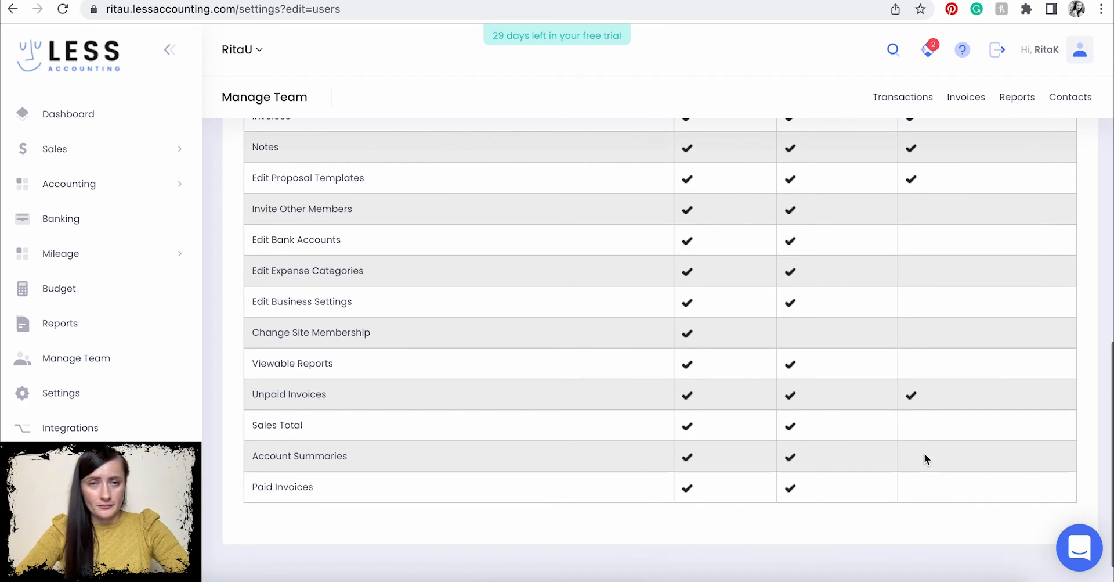
pyautogui.scroll(6, 925, 455)
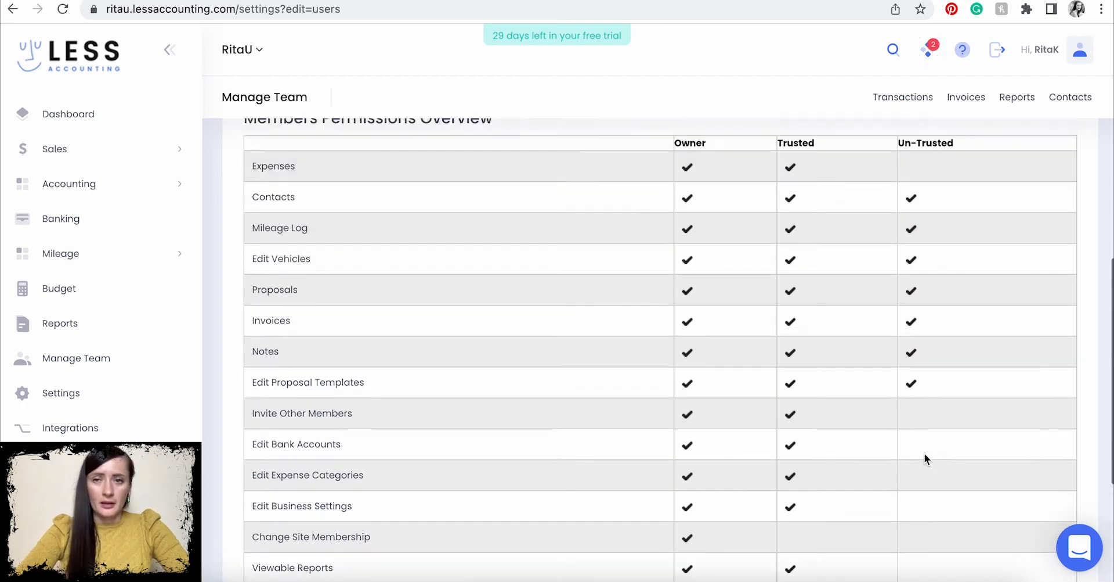
pyautogui.scroll(5, 924, 453)
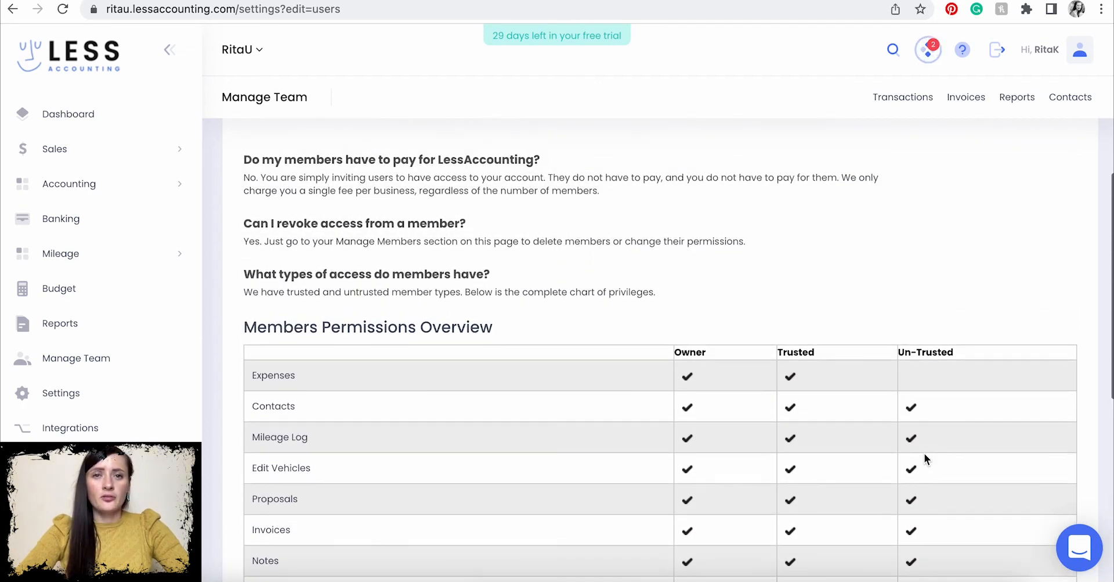
pyautogui.scroll(3, 923, 454)
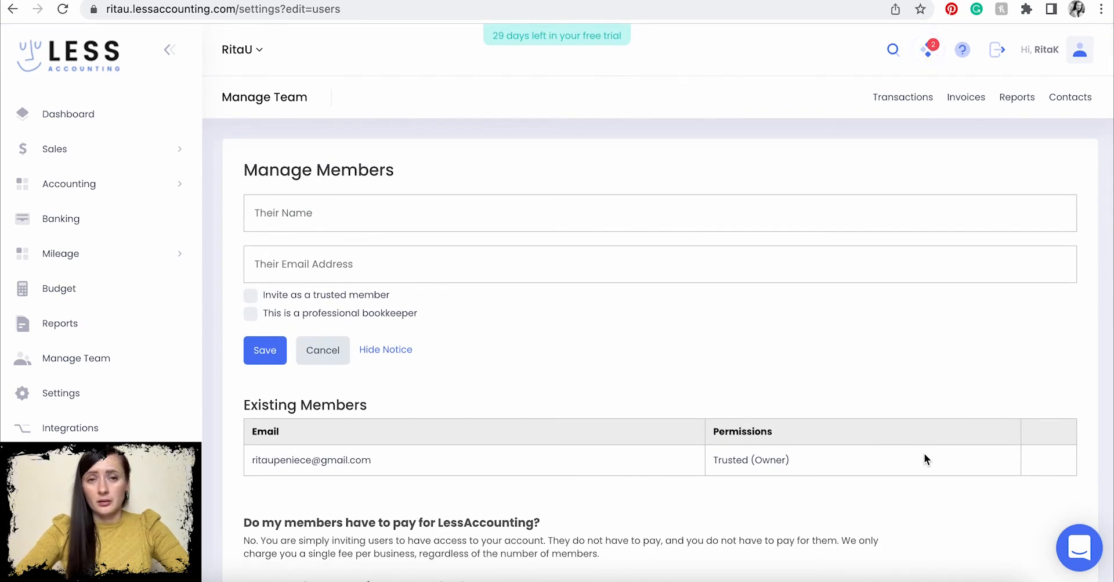
pyautogui.scroll(-13, 924, 452)
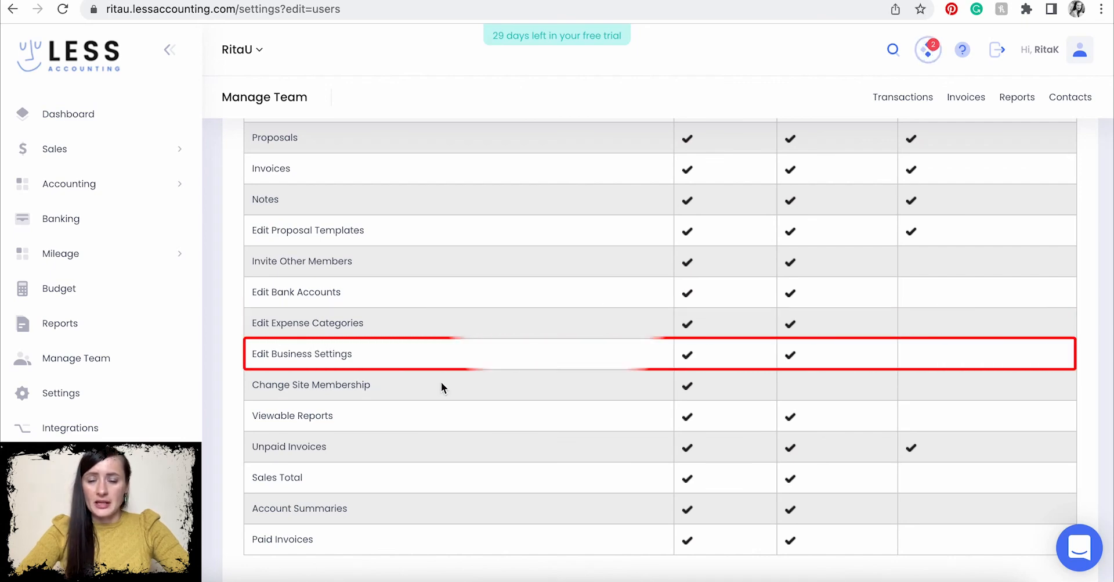
pyautogui.scroll(10, 441, 381)
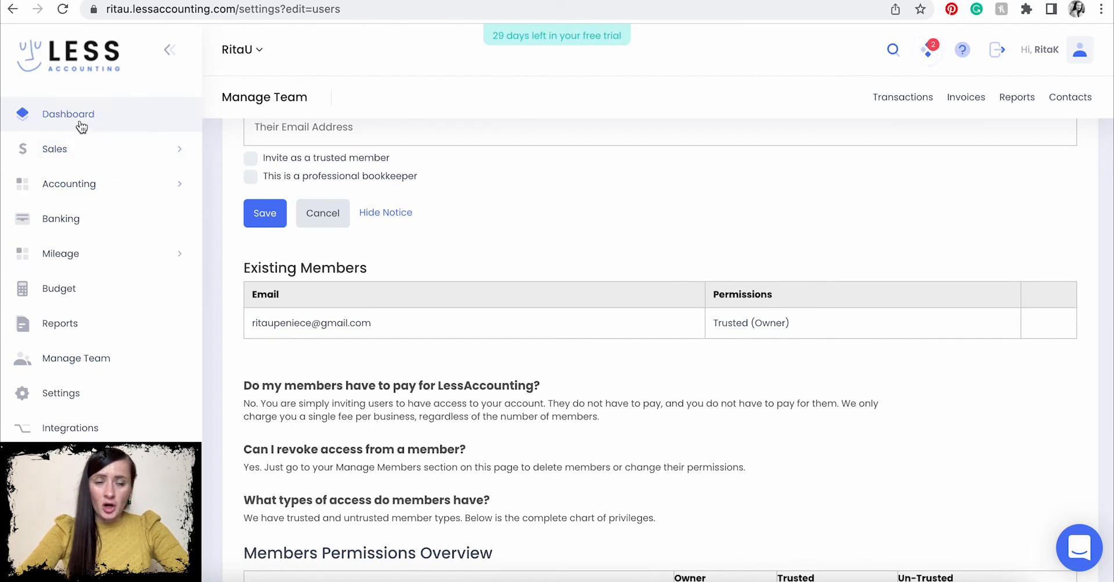
pyautogui.click(82, 123)
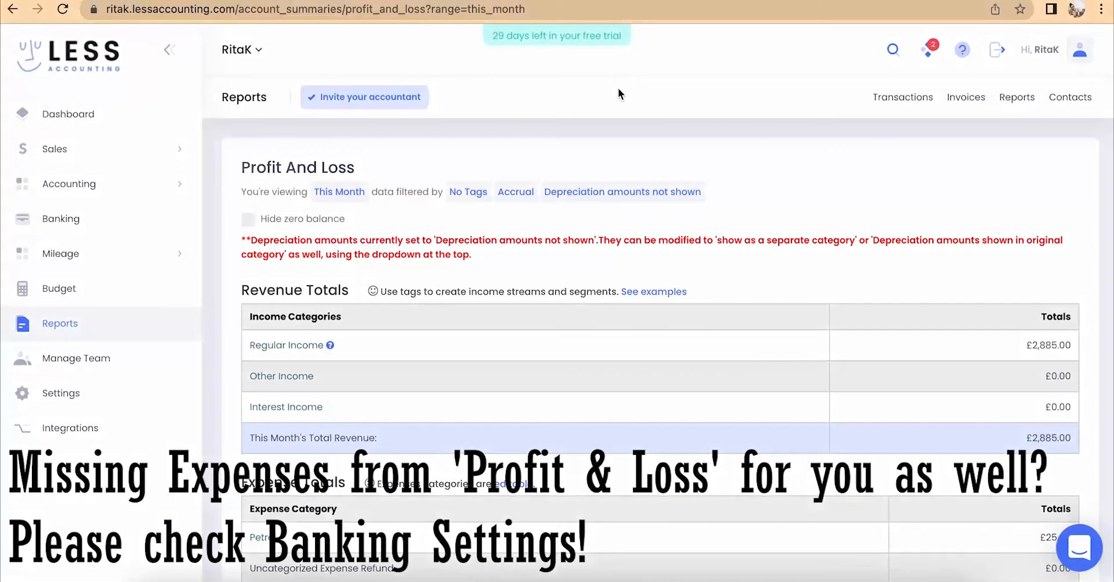
# - Open the business bank account's Configure / Import Data settings from Banking
pyautogui.scroll(-2, 624, 244)
pyautogui.click(623, 191)
pyautogui.scroll(-4, 662, 240)
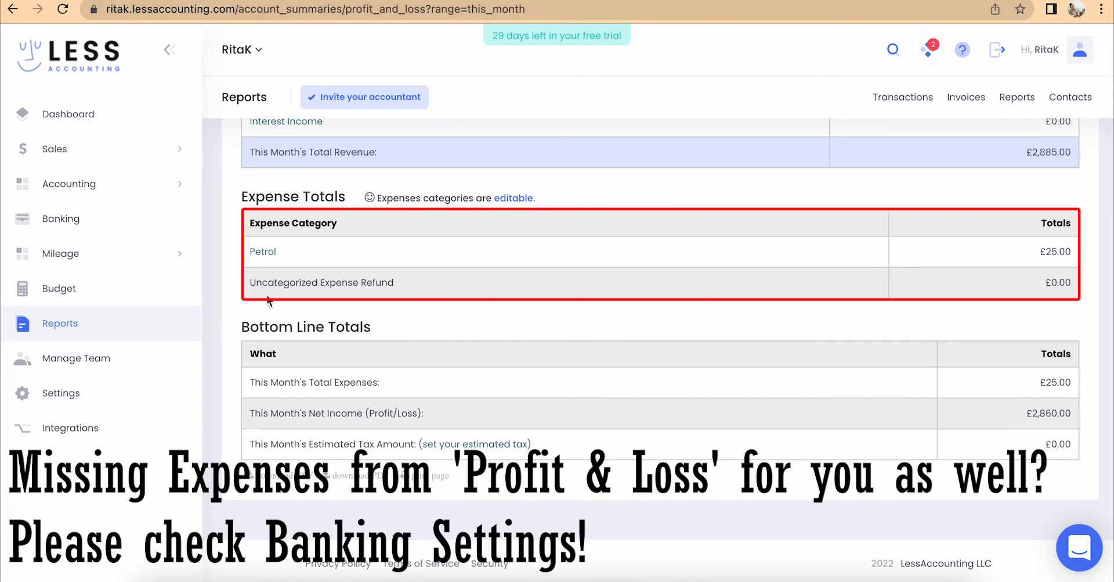
pyautogui.click(64, 220)
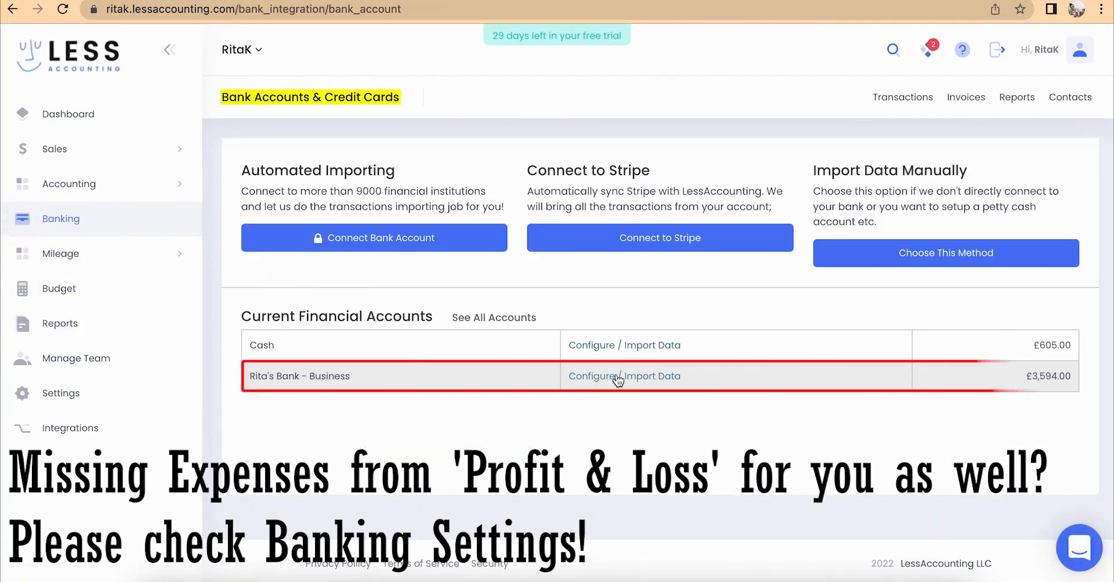
pyautogui.click(619, 377)
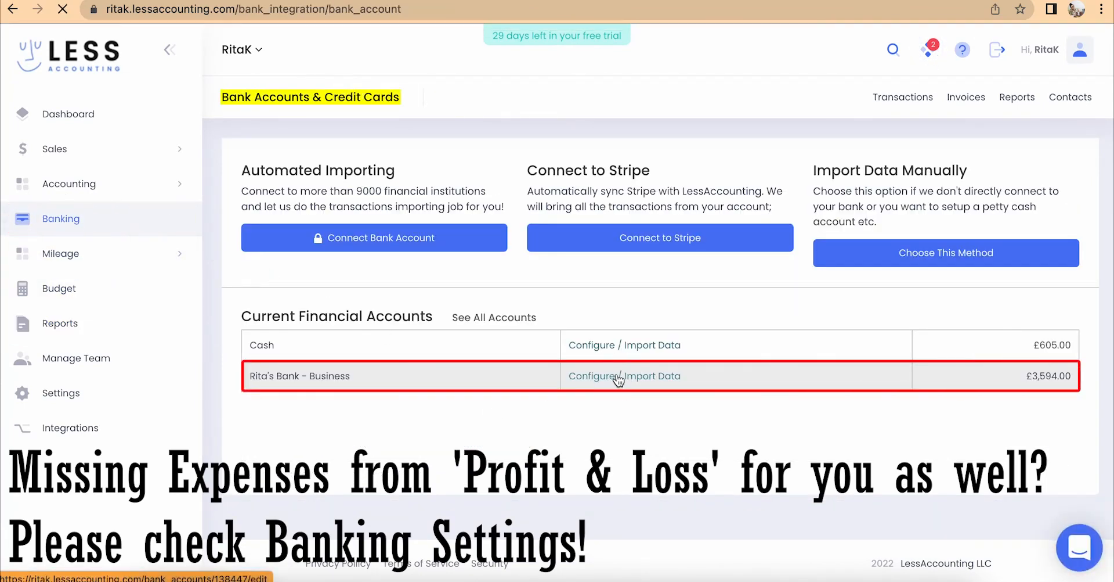
# - Untick 'Does not affect the P&L report' for the business account and return to Banking
pyautogui.scroll(-5, 617, 378)
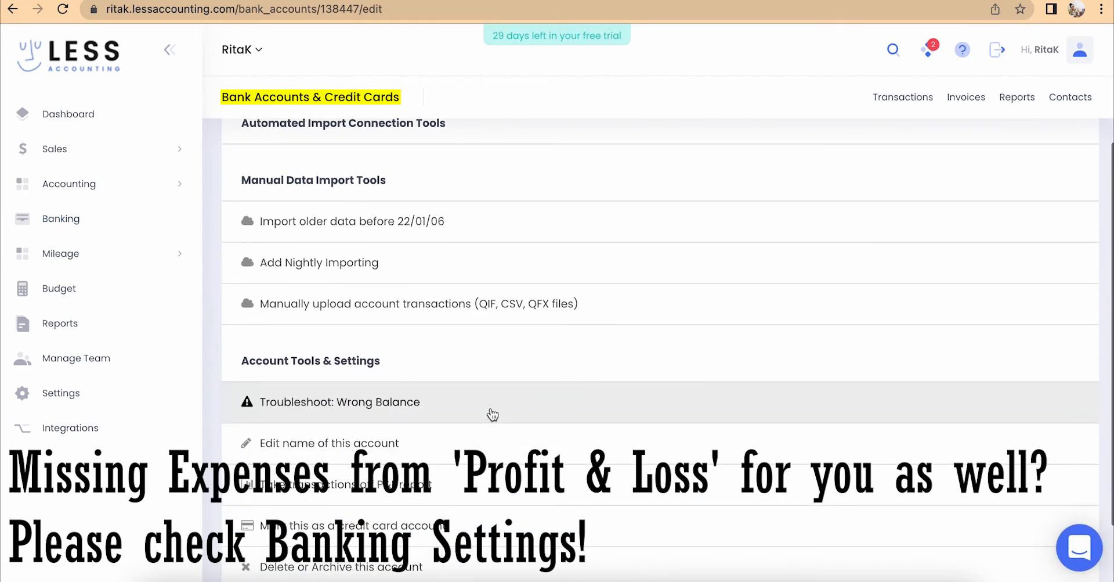
pyautogui.click(420, 495)
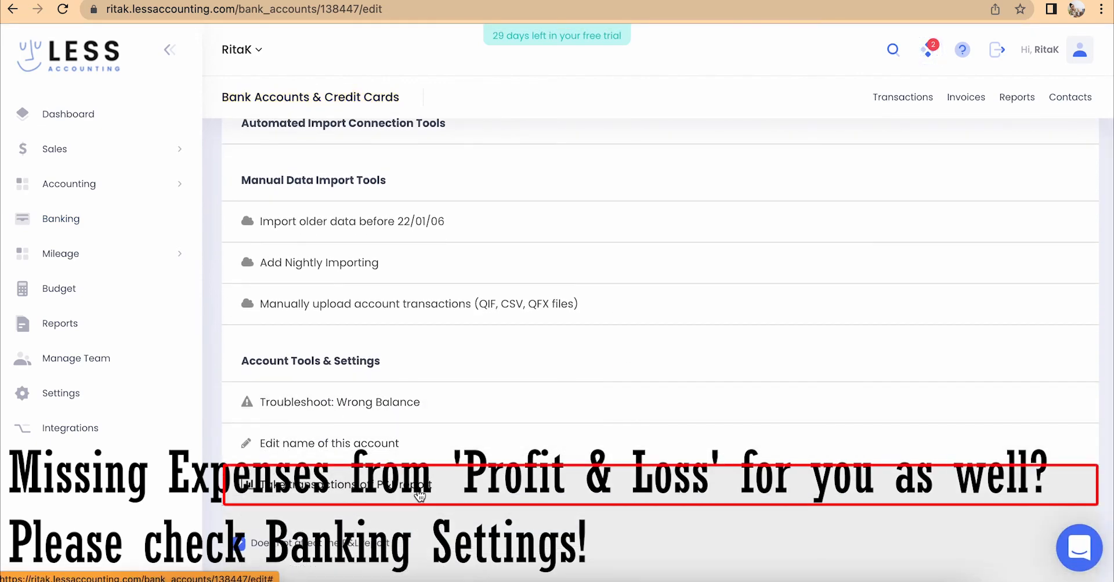
pyautogui.scroll(-4, 321, 511)
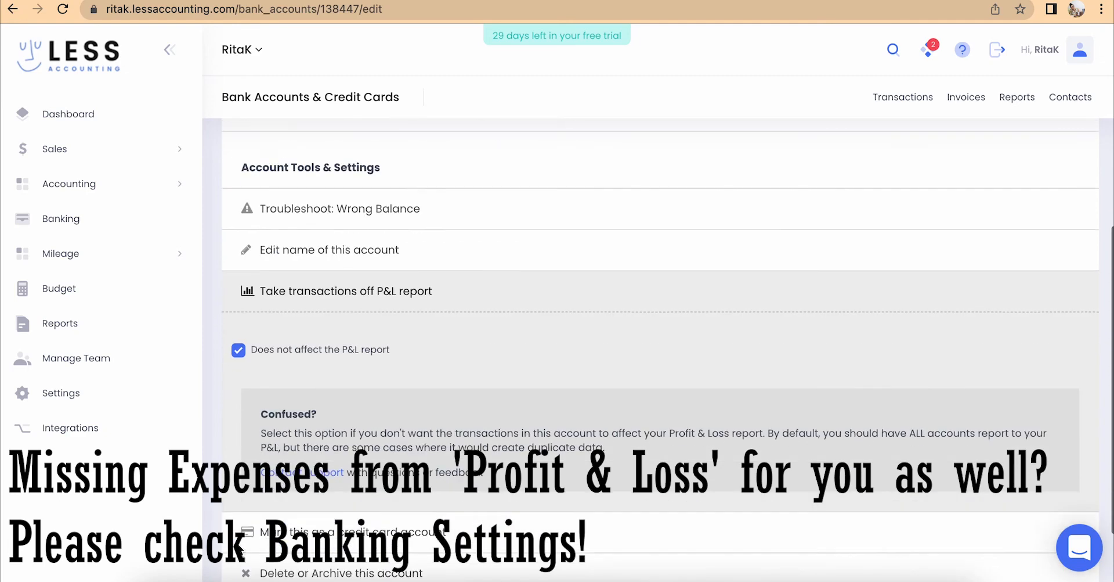
pyautogui.click(238, 339)
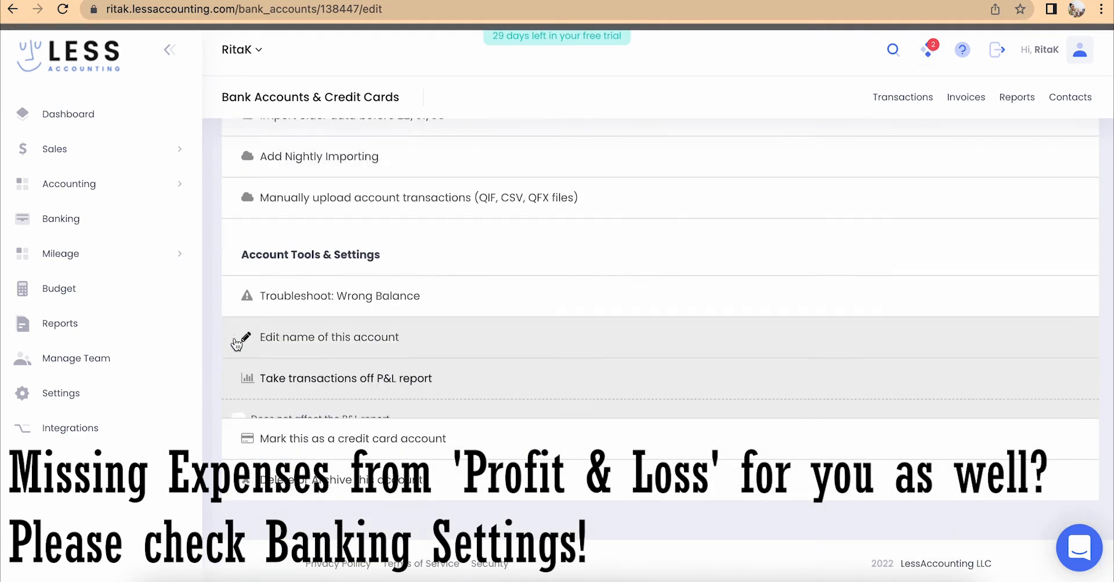
pyautogui.click(74, 224)
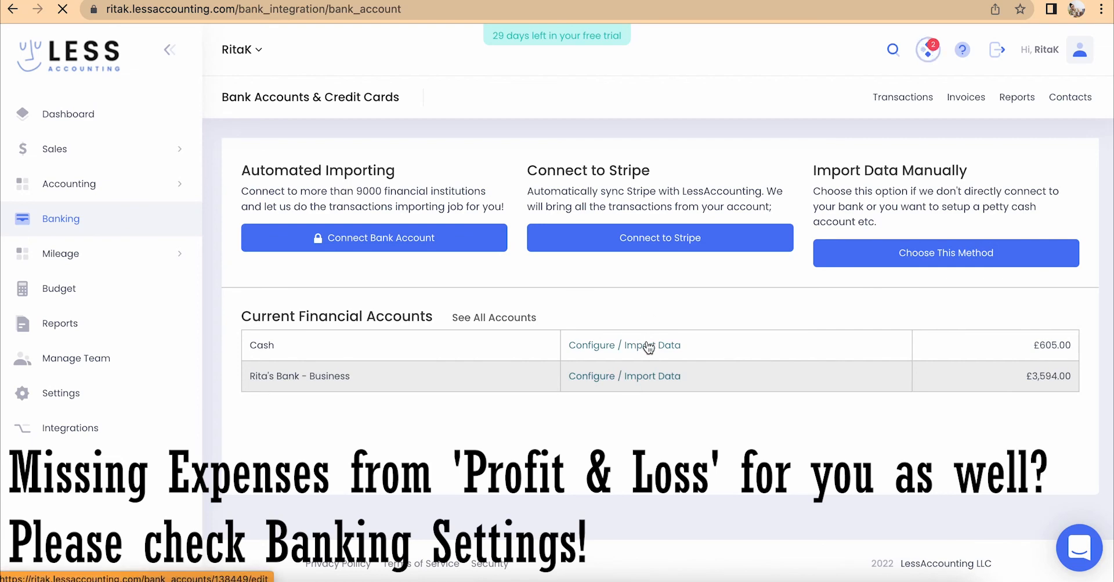
pyautogui.scroll(-5, 660, 390)
# - Confirm the Cash account's P&L exclusion is unticked, then open the Profit & Loss report
pyautogui.click(472, 398)
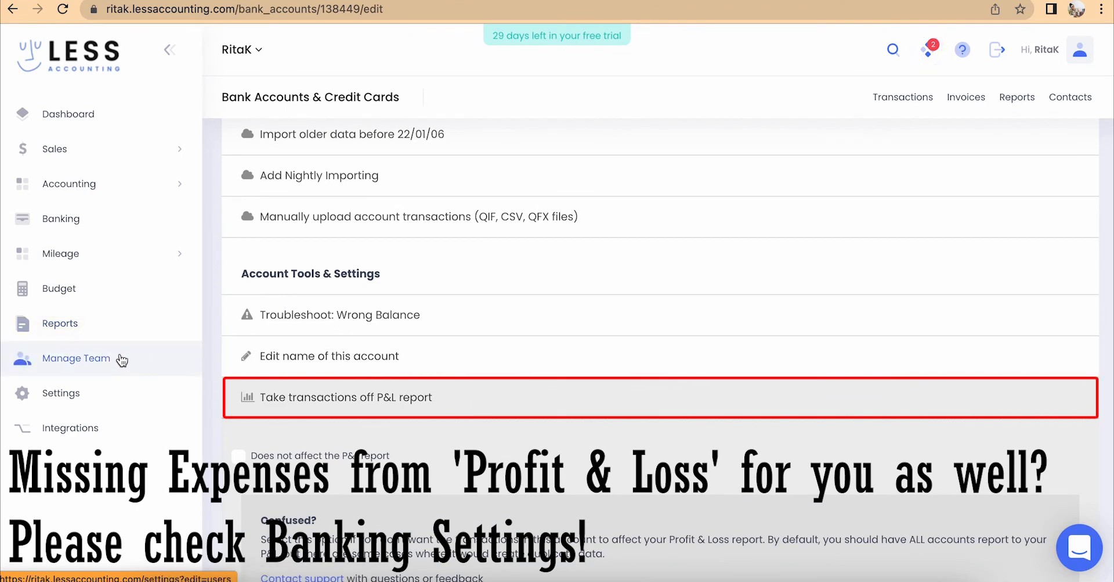
pyautogui.click(88, 327)
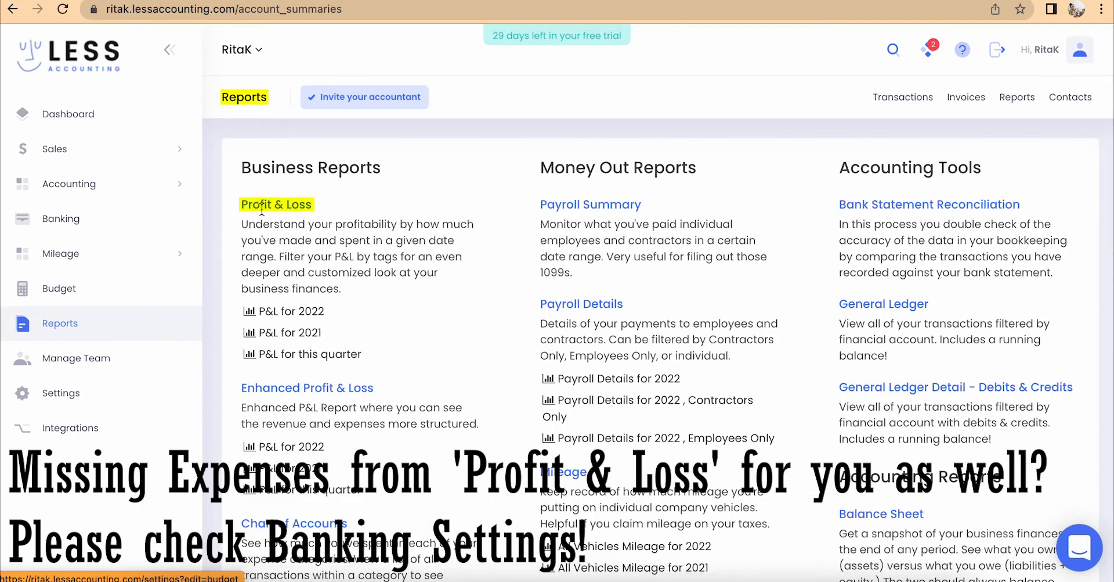
pyautogui.click(261, 208)
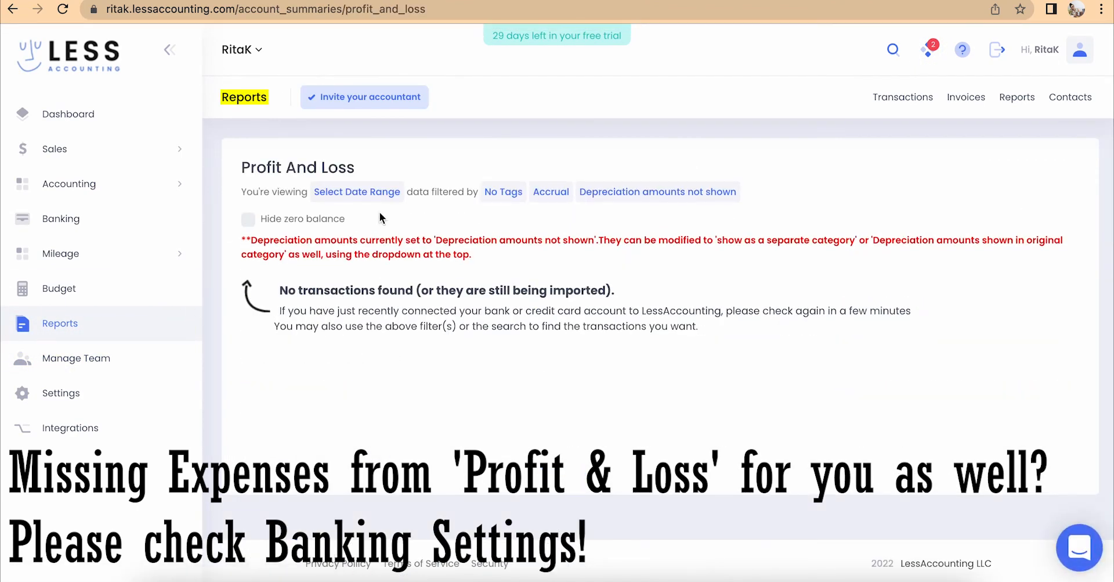
# - Set the report's date range to This Month and scroll to the £611.00 total expenses
pyautogui.click(357, 193)
pyautogui.click(372, 248)
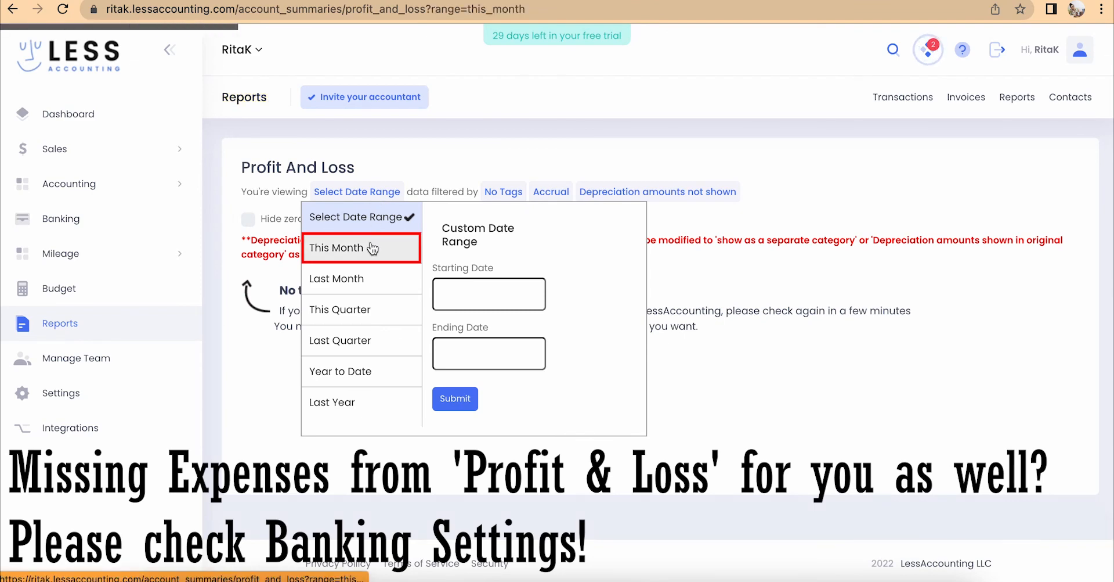
pyautogui.scroll(-7, 800, 353)
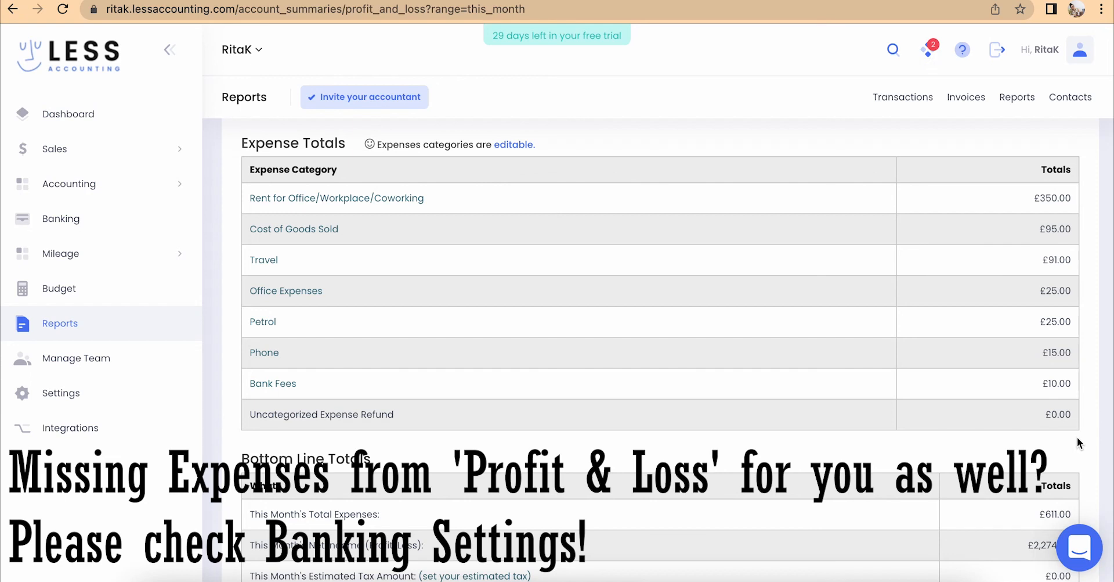
pyautogui.scroll(-3, 1077, 439)
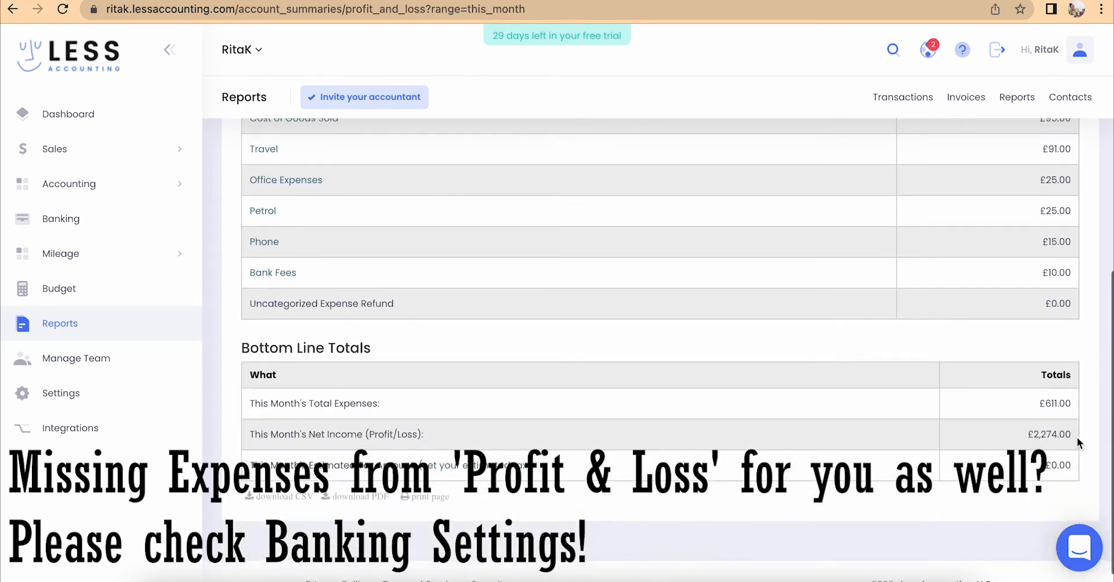